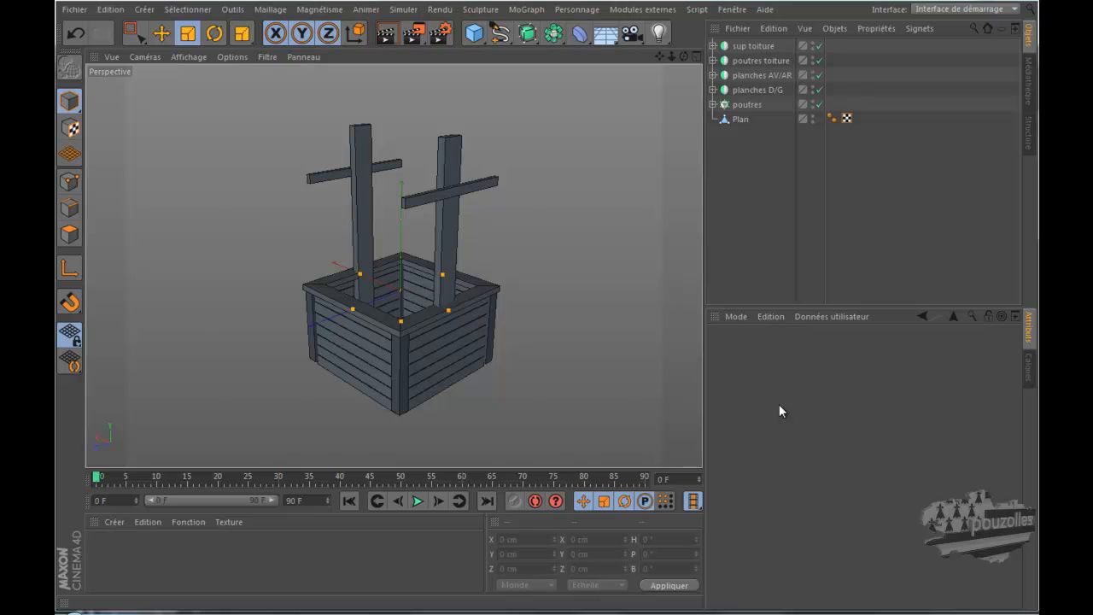
# Add a Plane primitive to the well scene.
pyautogui.moveTo(683, 55)
pyautogui.mouseDown()
pyautogui.moveTo(585, 298)
pyautogui.moveTo(551, 303)
pyautogui.moveTo(582, 298)
pyautogui.moveTo(673, 58)
pyautogui.mouseUp()
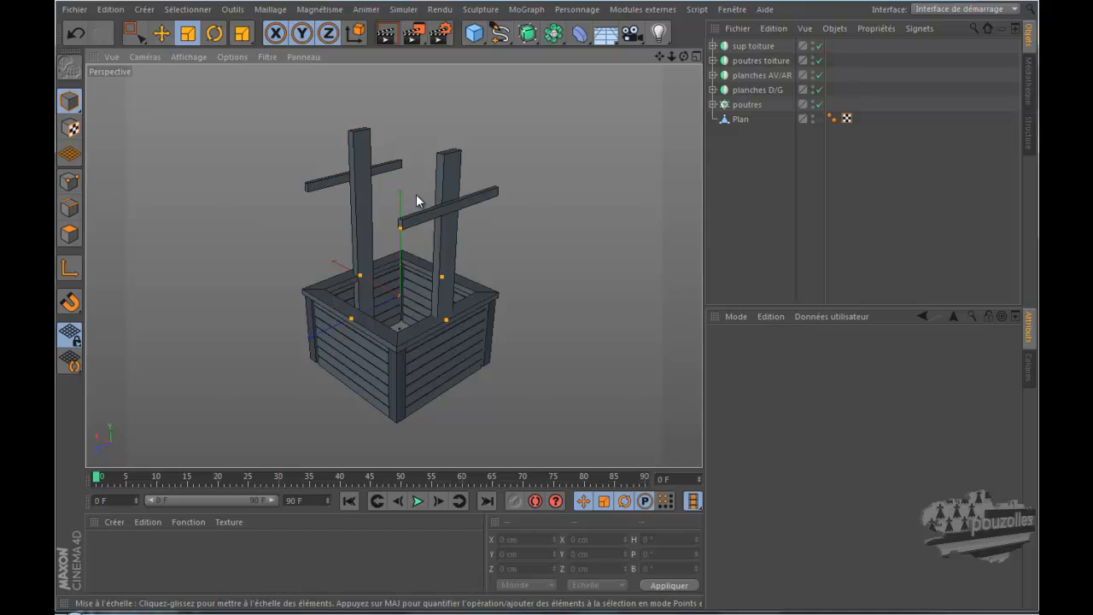
pyautogui.click(478, 35)
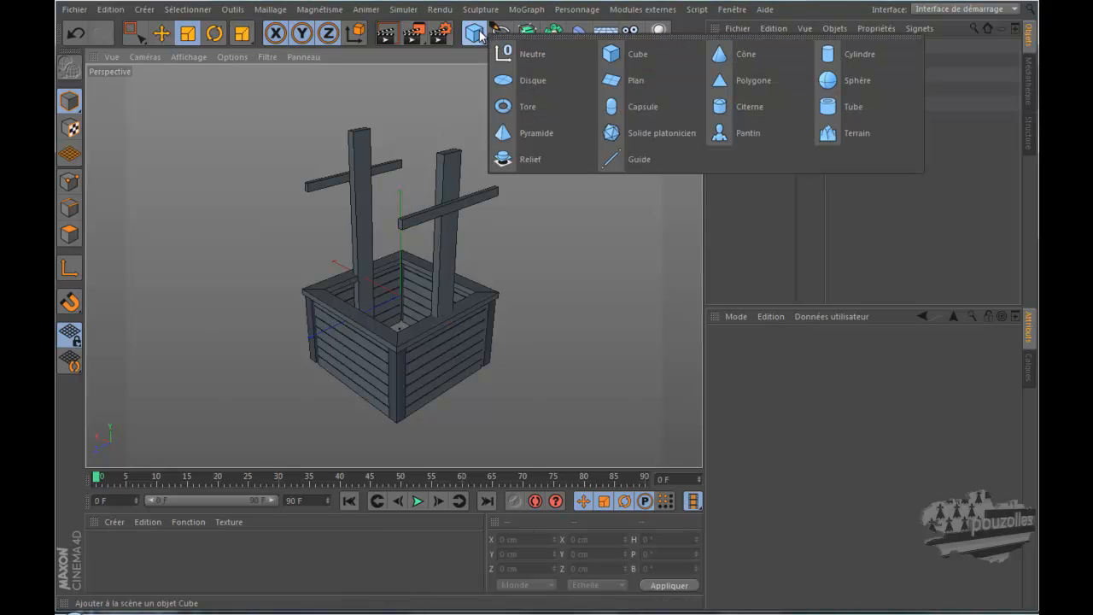
pyautogui.click(635, 80)
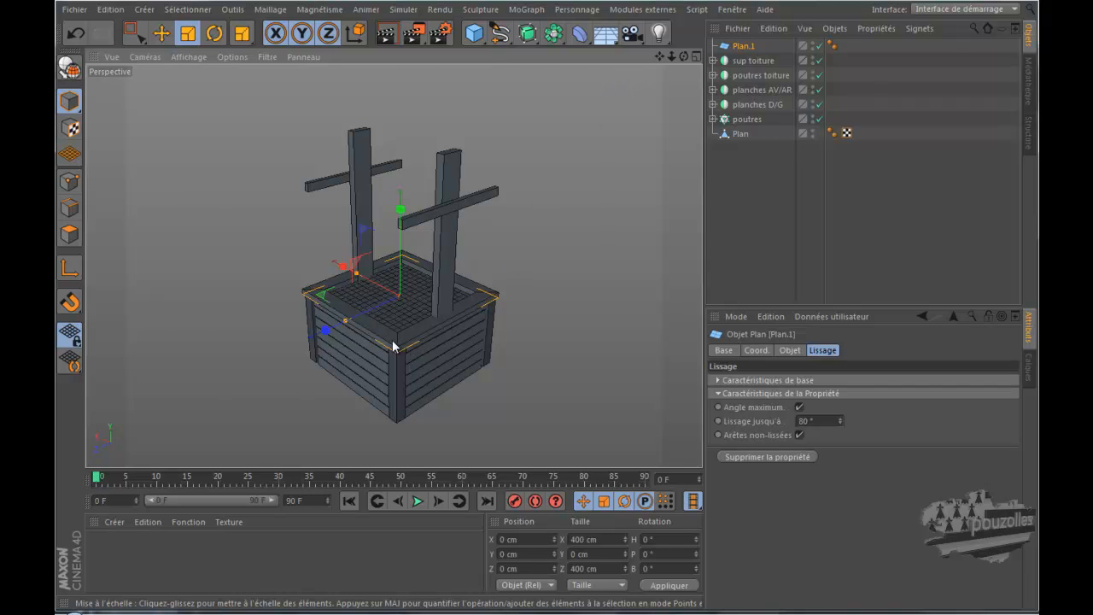
pyautogui.middleClick(586, 254)
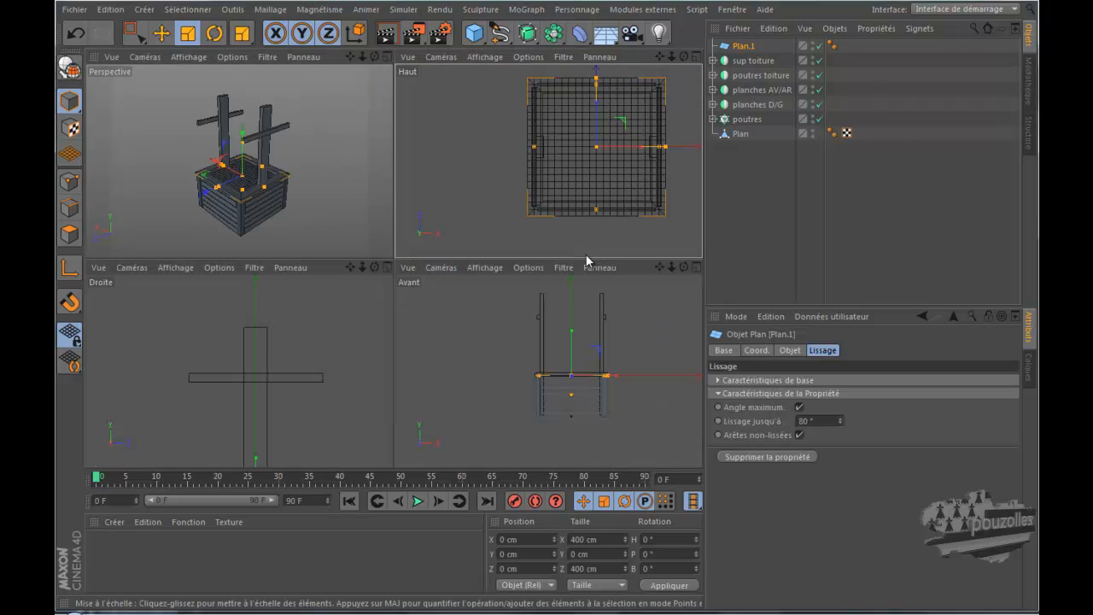
pyautogui.middleClick(586, 255)
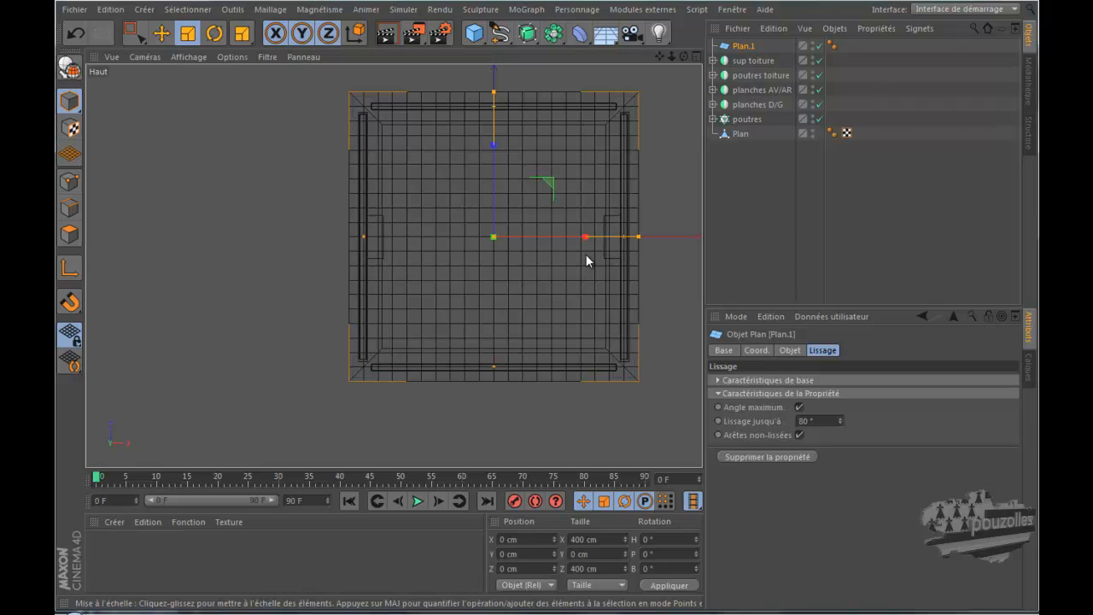
pyautogui.middleClick(276, 301)
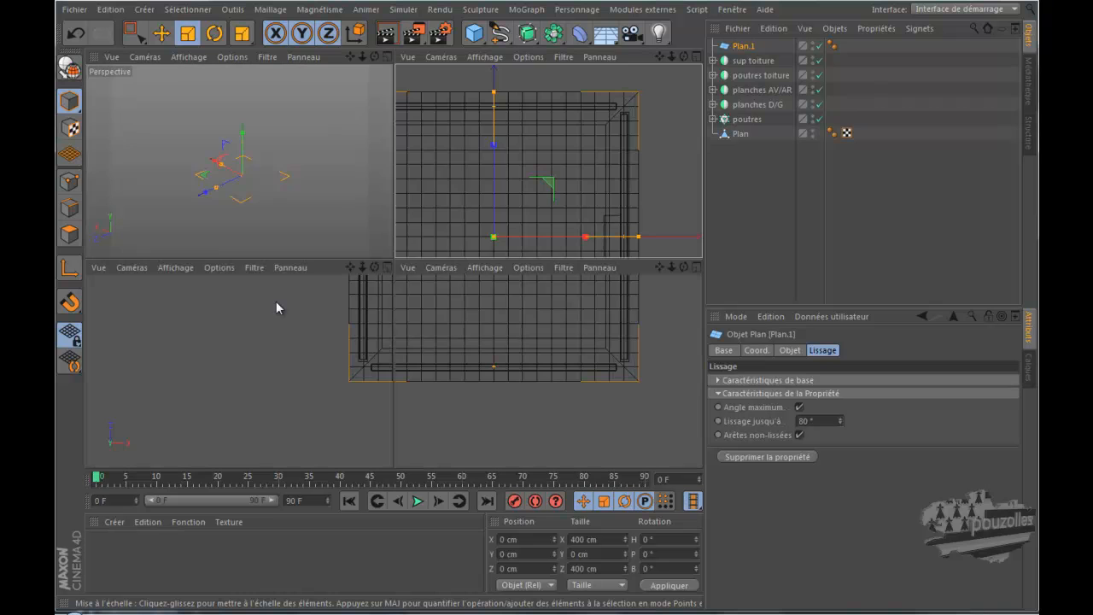
pyautogui.middleClick(297, 246)
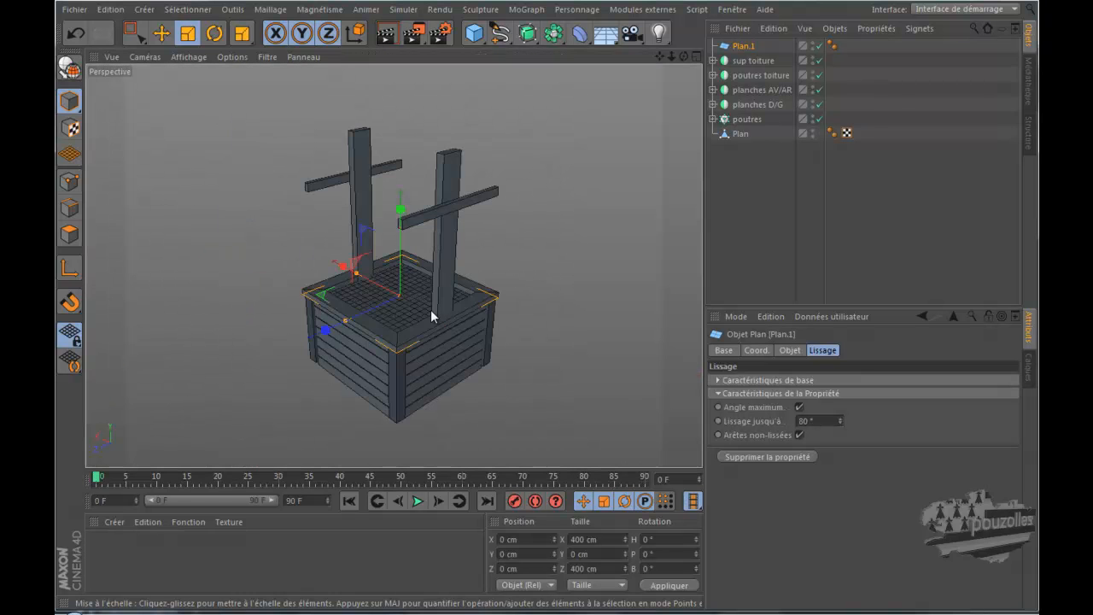
# Set the new plane's width to 430 cm.
pyautogui.scroll(2, 432, 314)
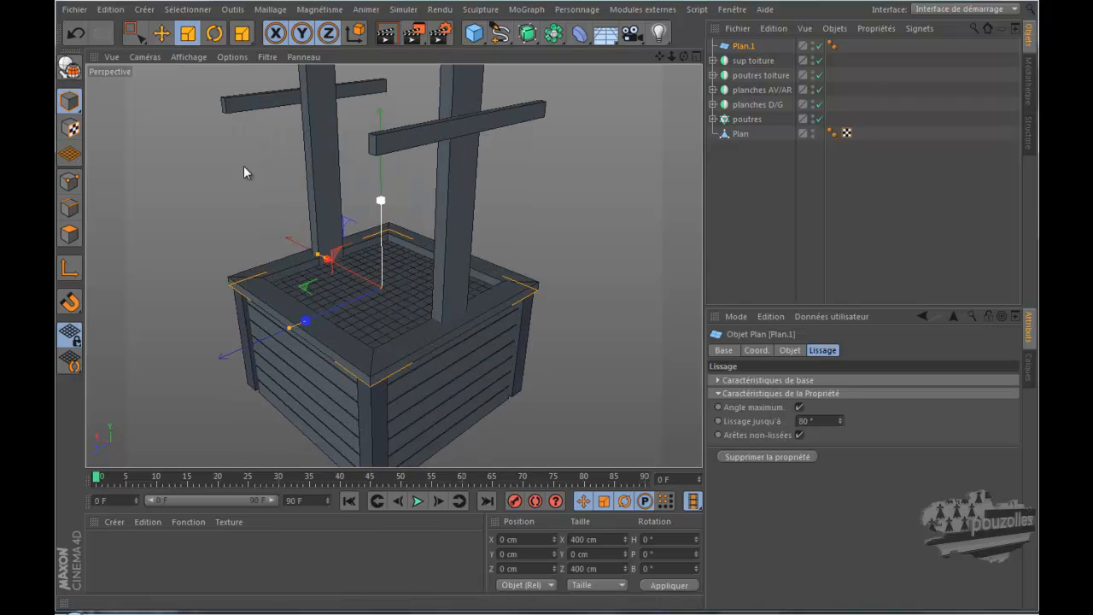
pyautogui.click(160, 33)
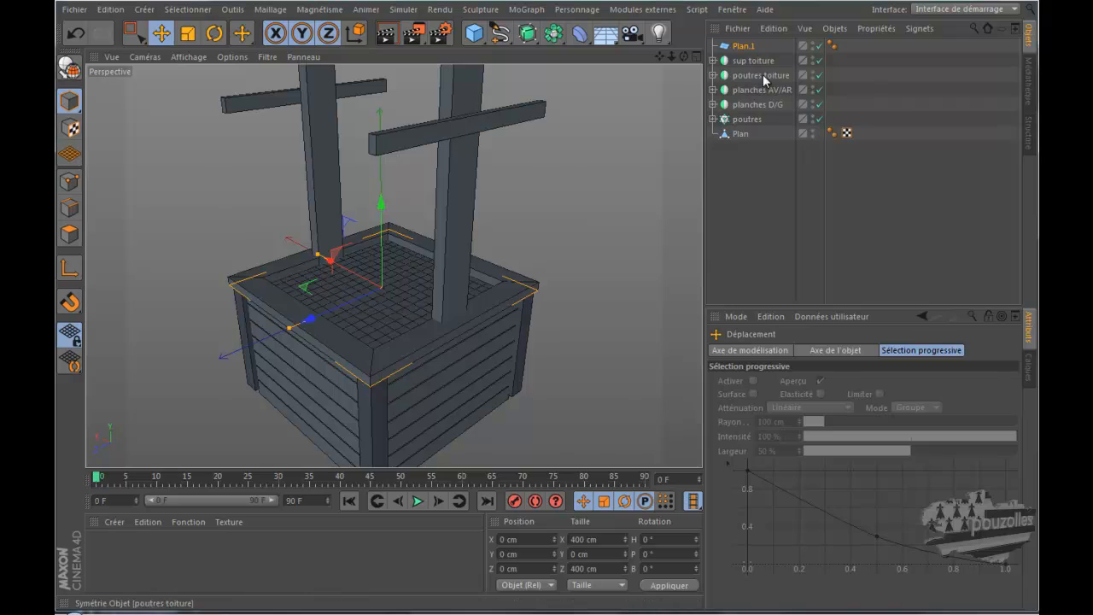
pyautogui.click(742, 46)
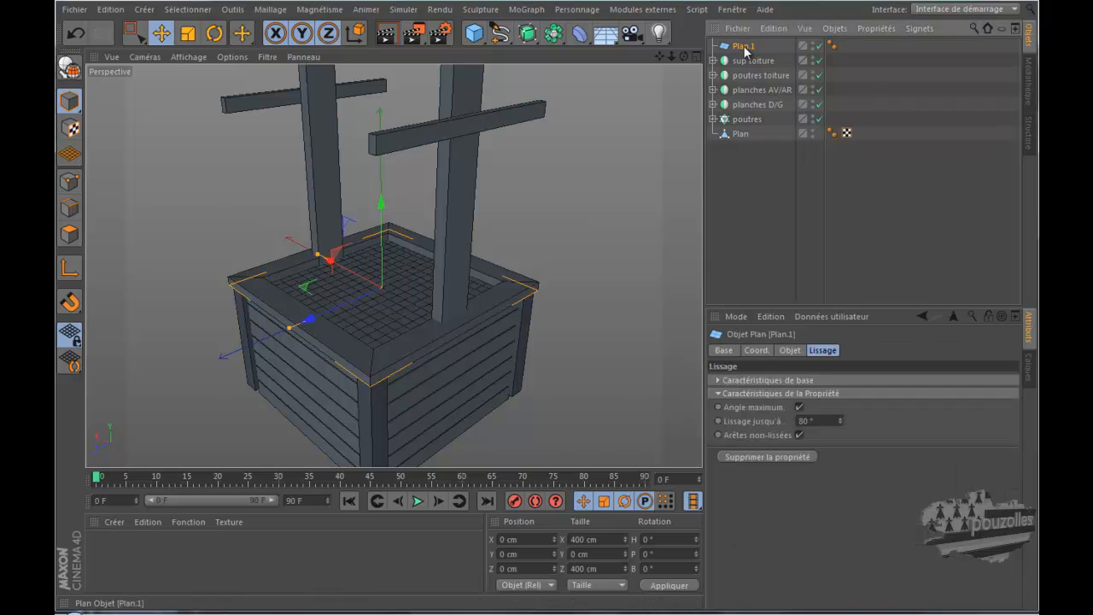
pyautogui.click(786, 350)
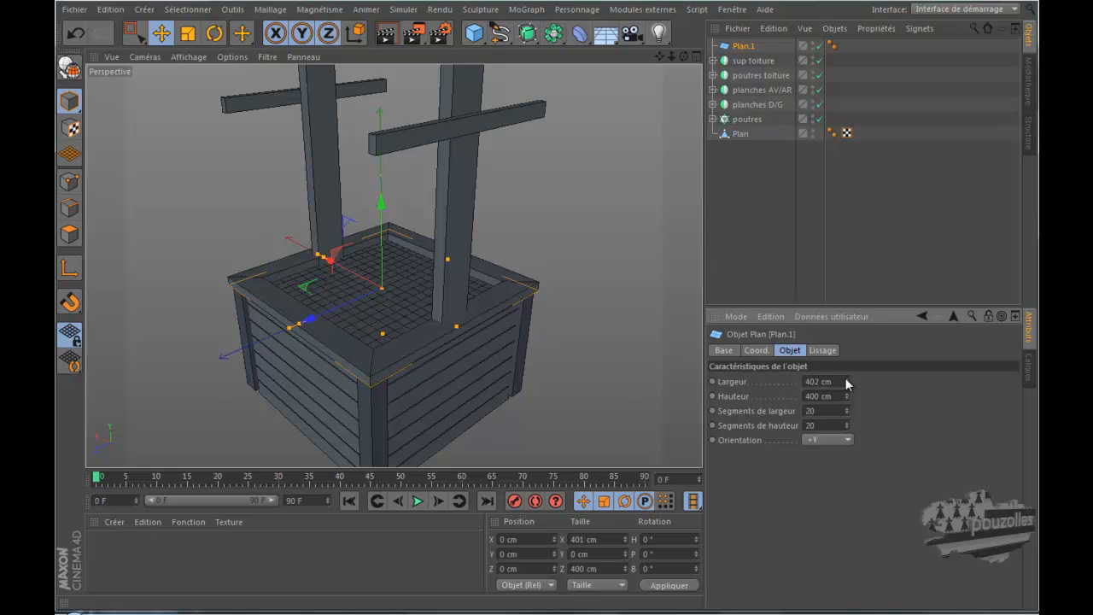
pyautogui.moveTo(845, 380); pyautogui.dragTo(845, 380)
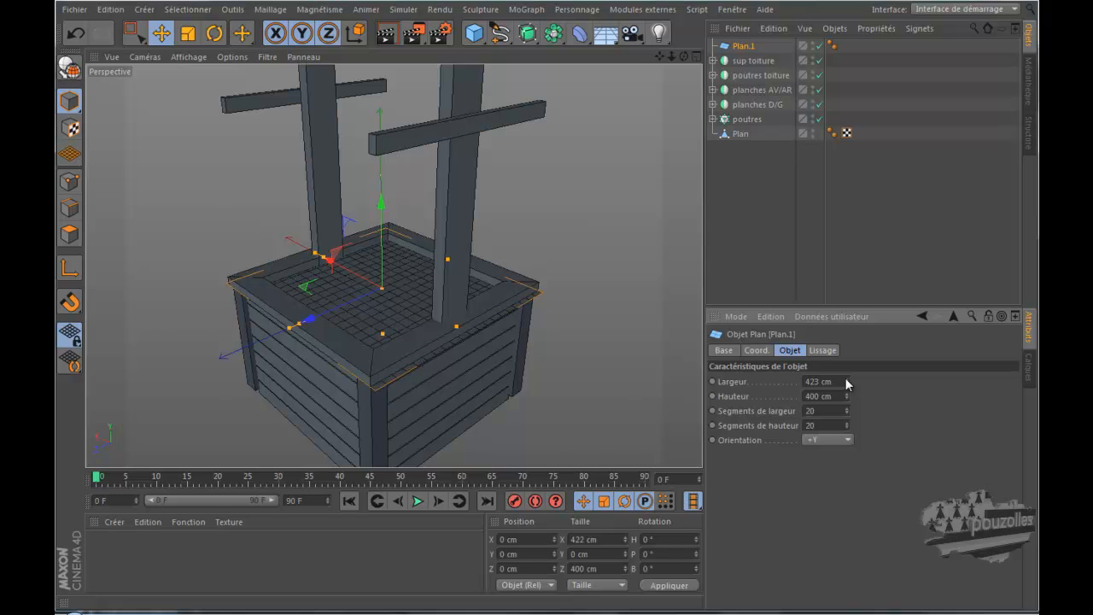
pyautogui.doubleClick(812, 381)
pyautogui.write('430')
pyautogui.press('Return')
# Set the new plane's height to 500 cm.
pyautogui.click(846, 395)
pyautogui.moveTo(846, 395)
pyautogui.mouseDown()
pyautogui.moveTo(844, 377)
pyautogui.moveTo(848, 399)
pyautogui.mouseUp()
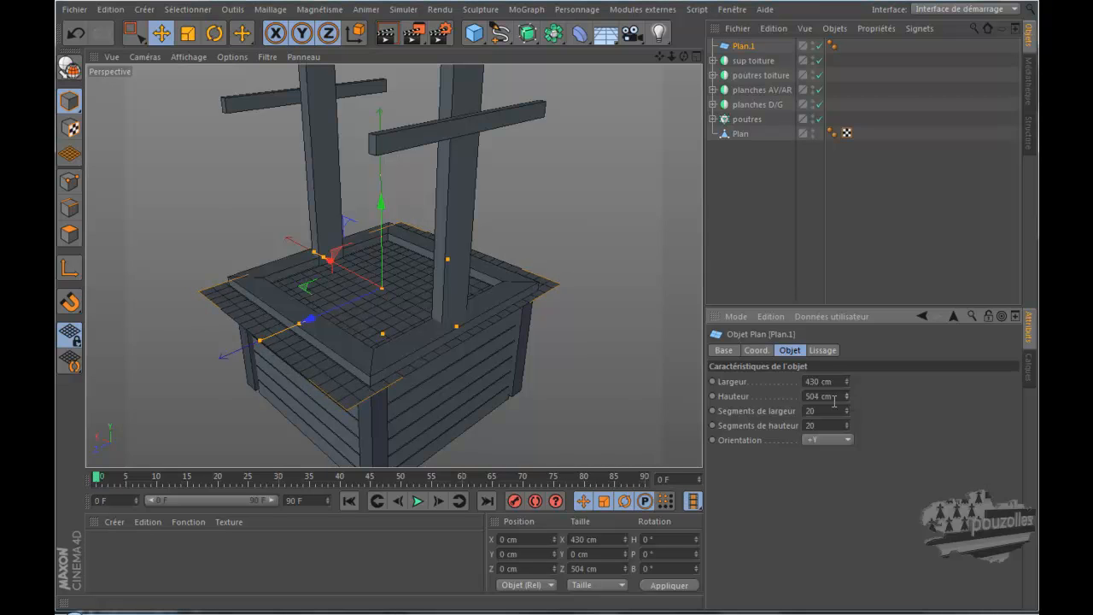
pyautogui.click(818, 396)
pyautogui.write('500')
pyautogui.press('Return')
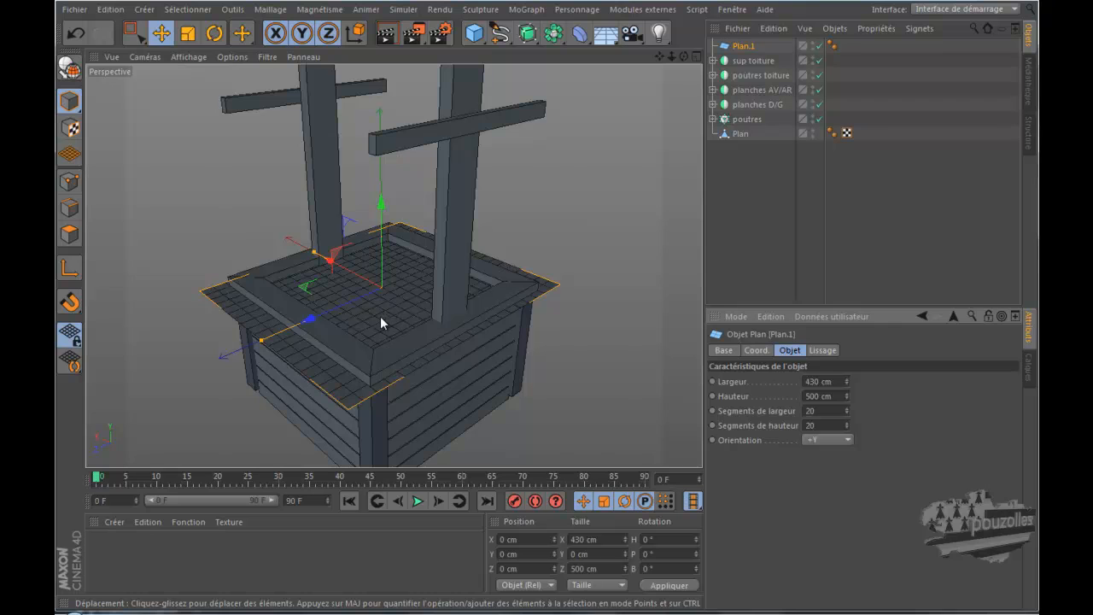
# Set the plane's width segments to 1 and its height segments to 2.
pyautogui.doubleClick(818, 411)
pyautogui.write('1')
pyautogui.click(823, 426)
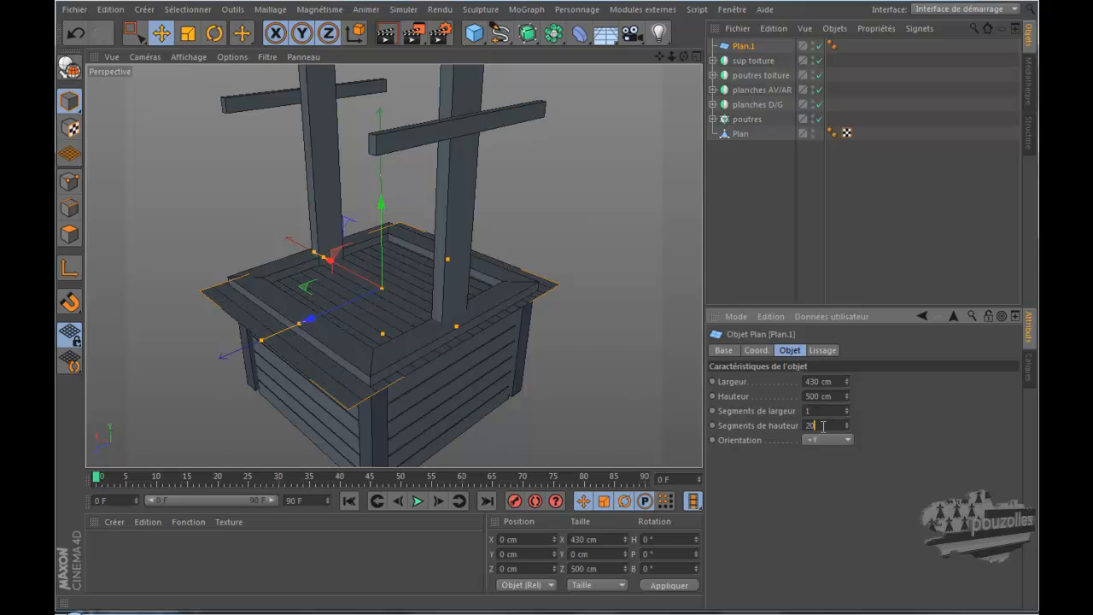
pyautogui.doubleClick(823, 426)
pyautogui.write('2')
pyautogui.press('Return')
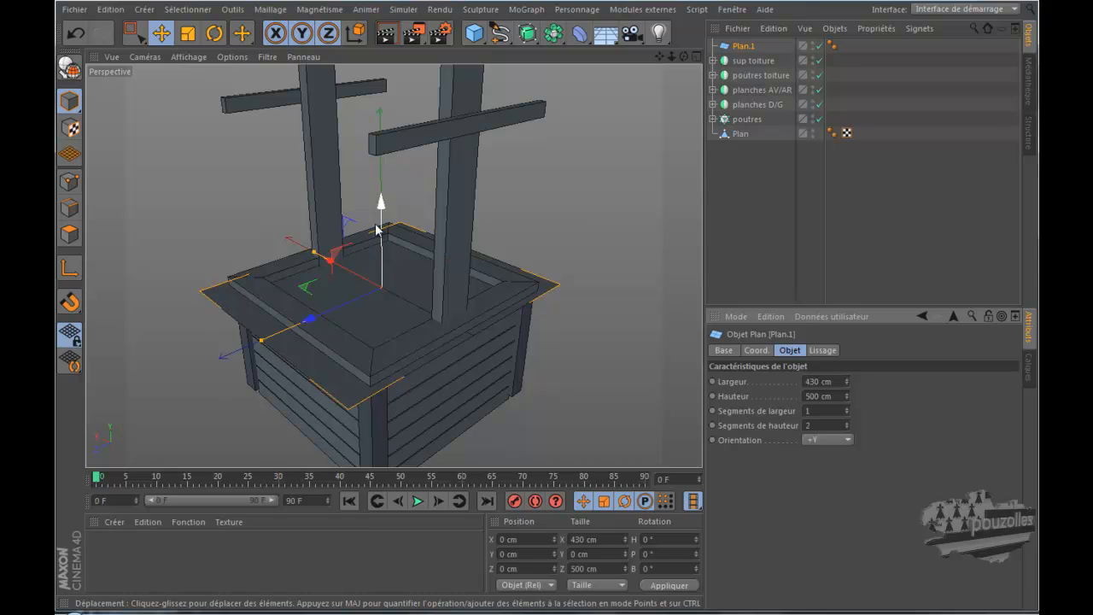
# Raise the plane to about Y 311 cm, level with the underside of the horizontal roof beams.
pyautogui.moveTo(381, 203); pyautogui.dragTo(581, 297)
pyautogui.middleClick(435, 399)
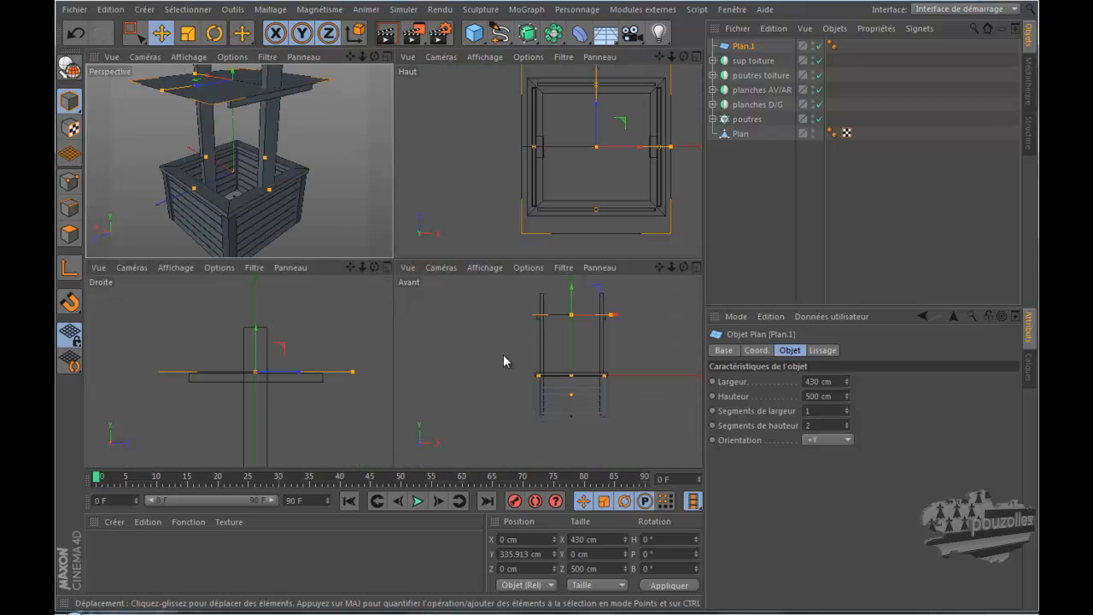
pyautogui.middleClick(563, 321)
pyautogui.scroll(5, 440, 142)
pyautogui.moveTo(443, 79); pyautogui.dragTo(443, 99)
pyautogui.middleClick(175, 258)
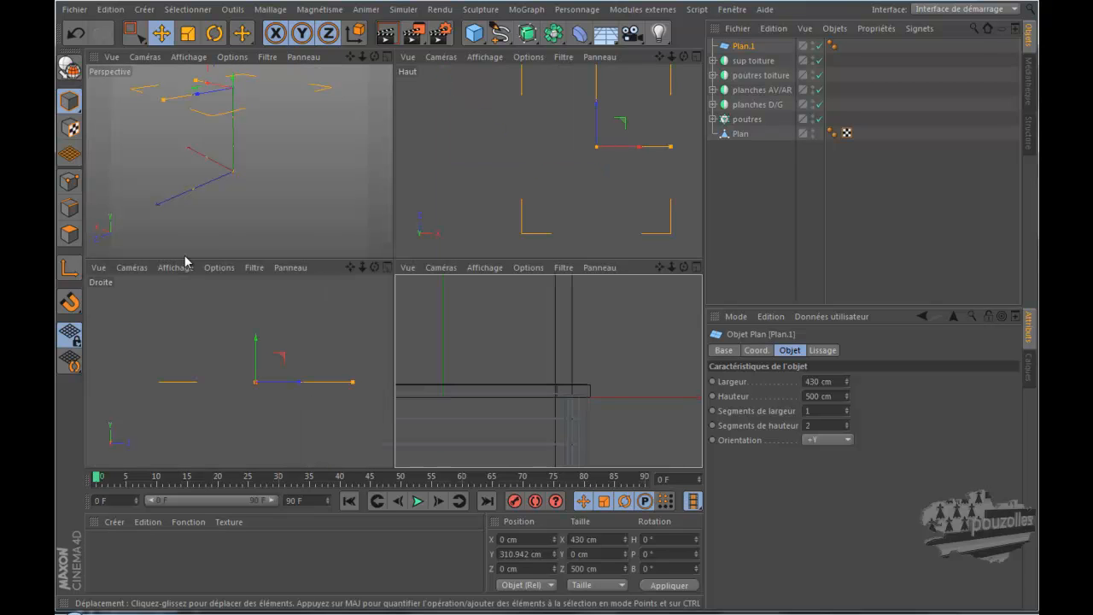
pyautogui.middleClick(317, 217)
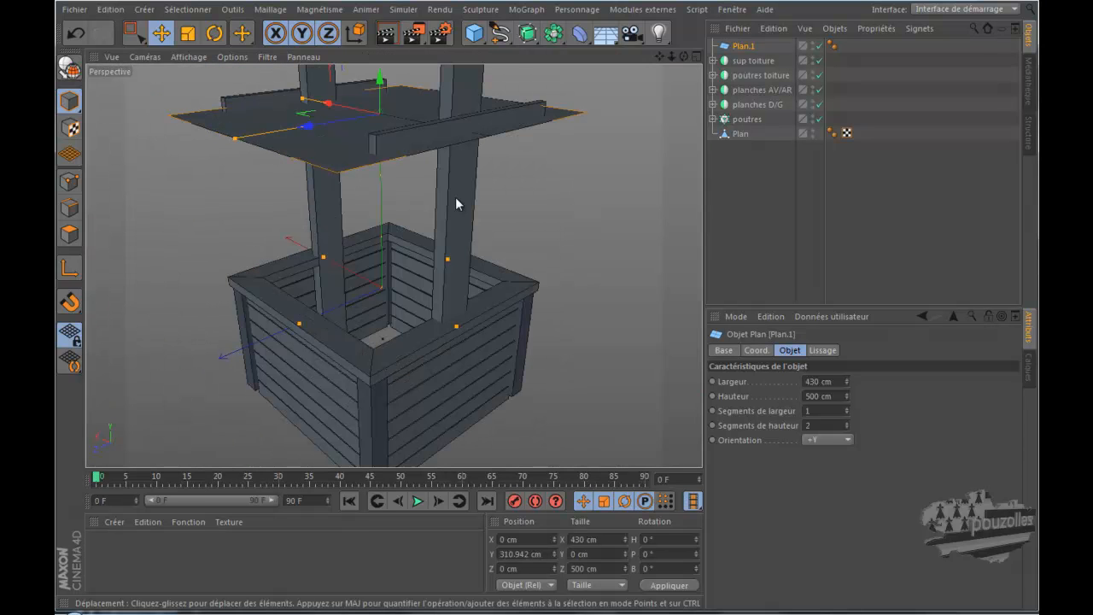
# Convert the roof plane to an editable polygon object and select its central edge in edge mode.
pyautogui.moveTo(659, 56); pyautogui.dragTo(587, 318)
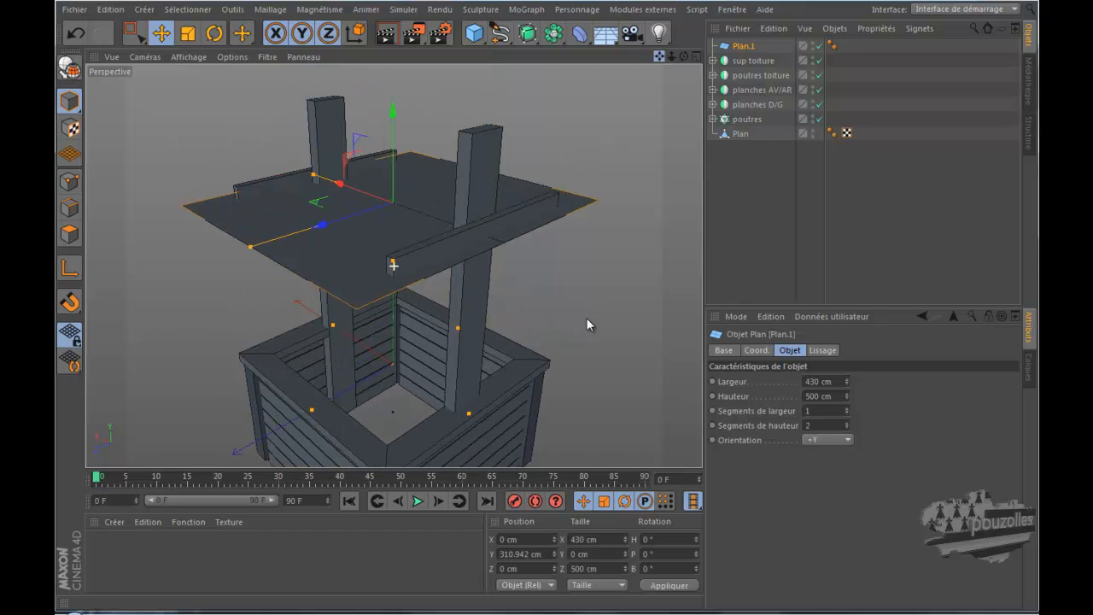
pyautogui.click(69, 67)
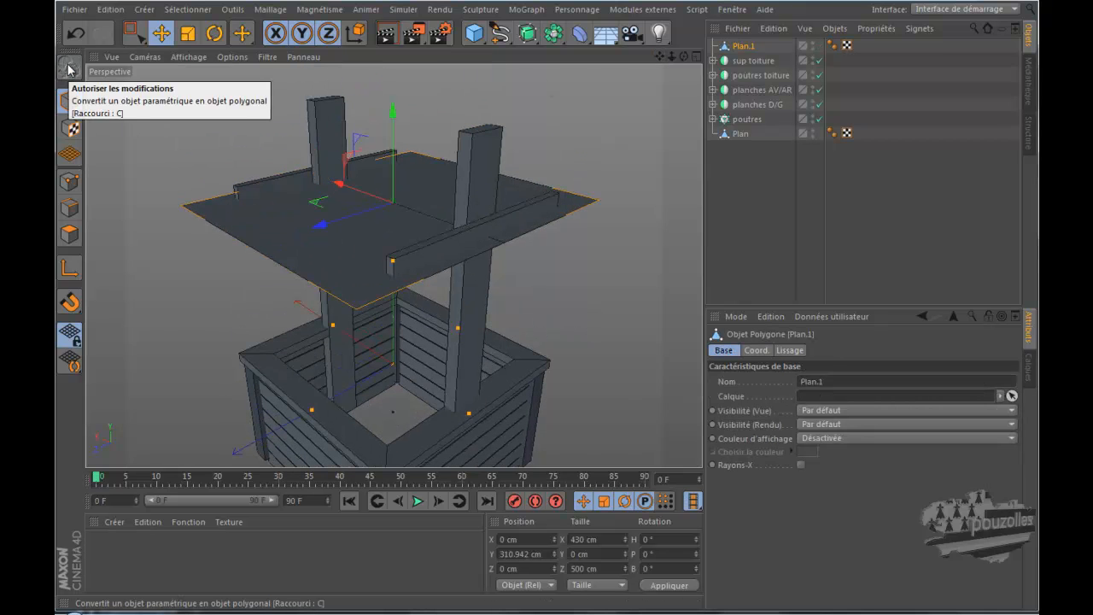
pyautogui.click(70, 207)
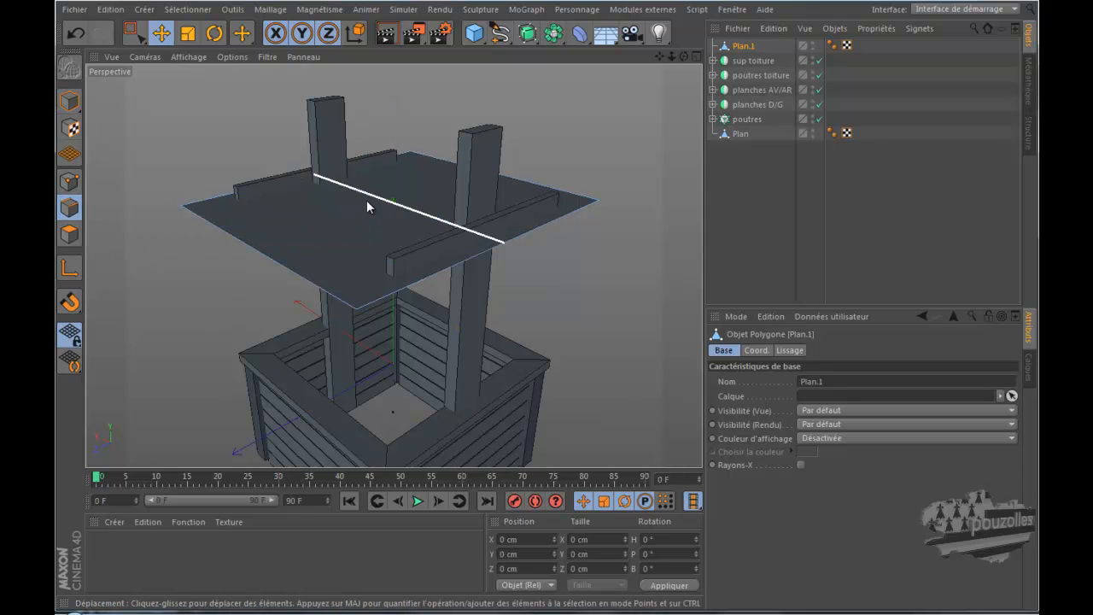
pyautogui.click(372, 204)
pyautogui.middleClick(578, 316)
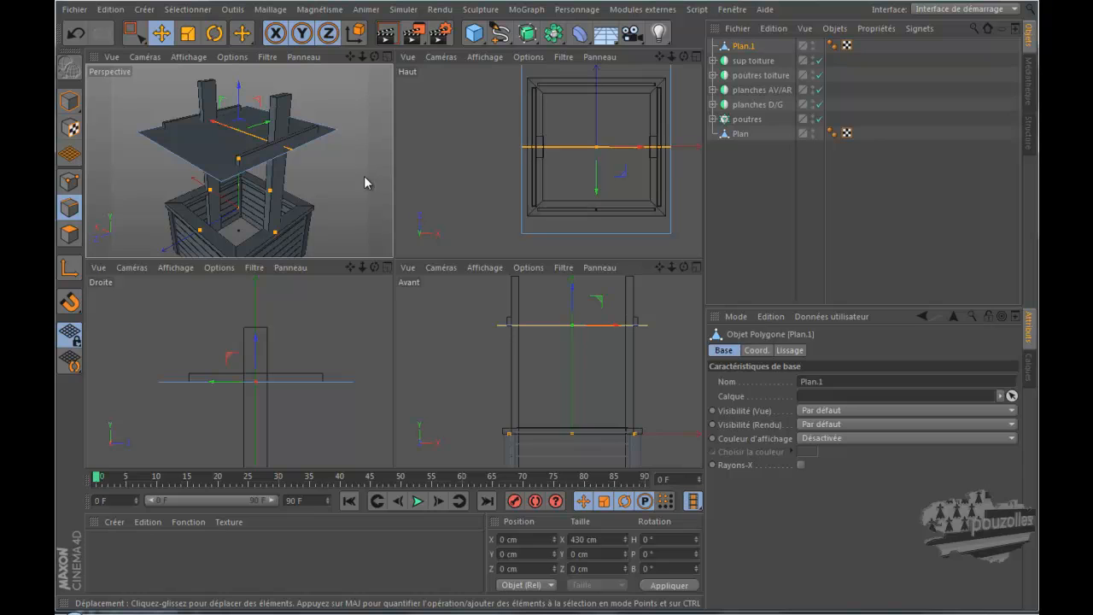
pyautogui.middleClick(468, 162)
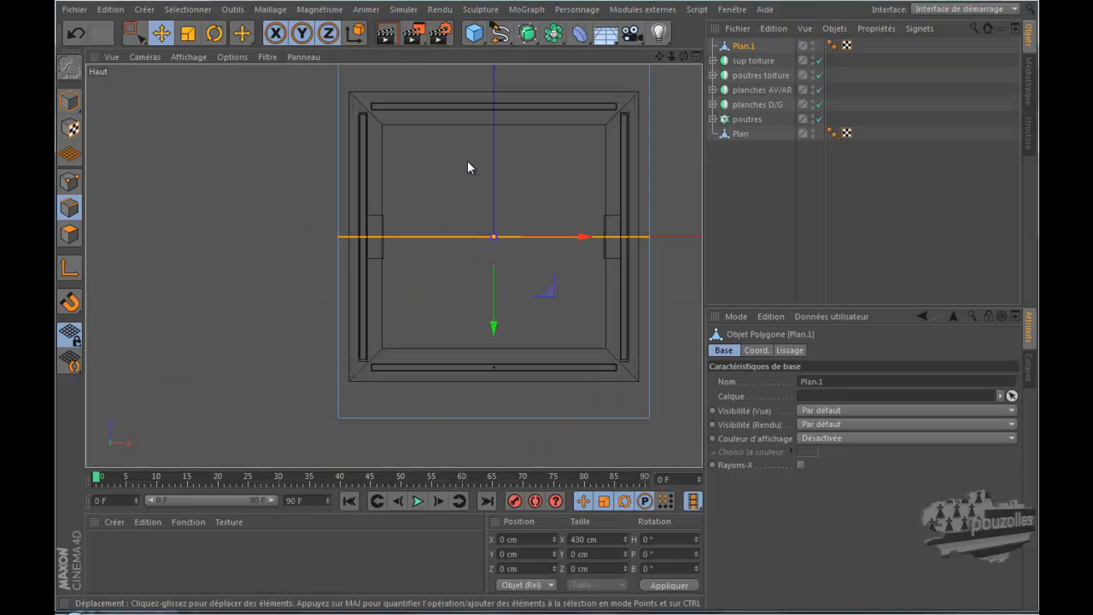
pyautogui.middleClick(256, 197)
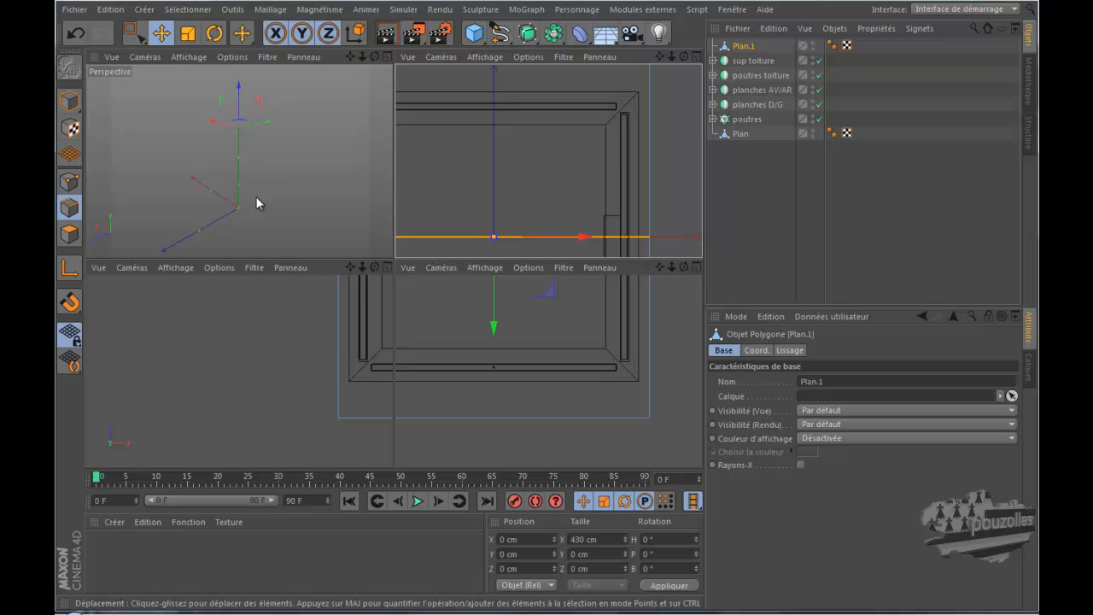
pyautogui.middleClick(465, 346)
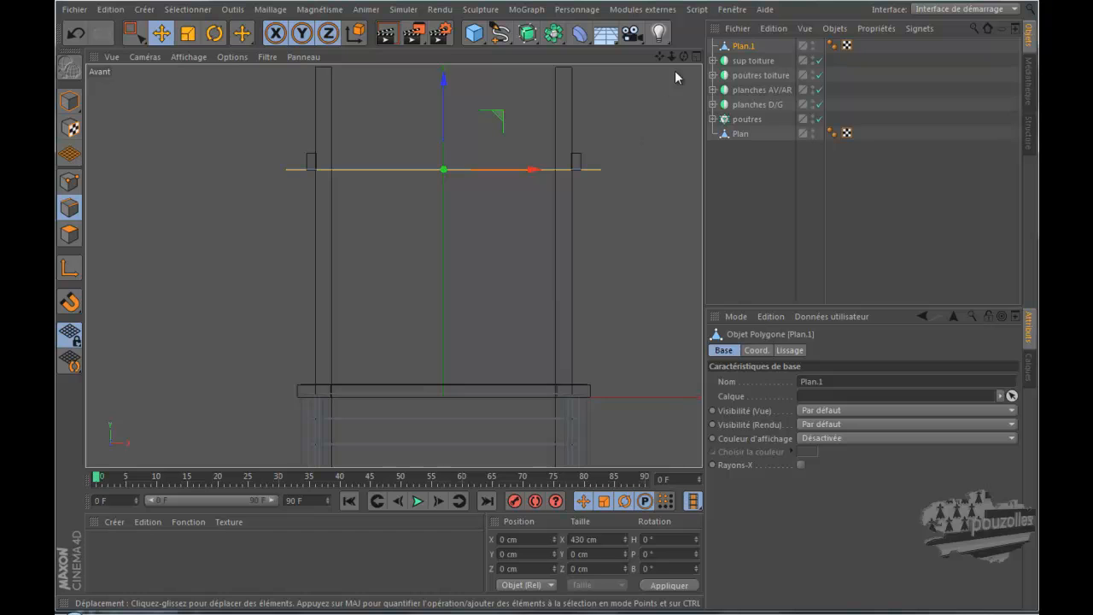
pyautogui.click(695, 57)
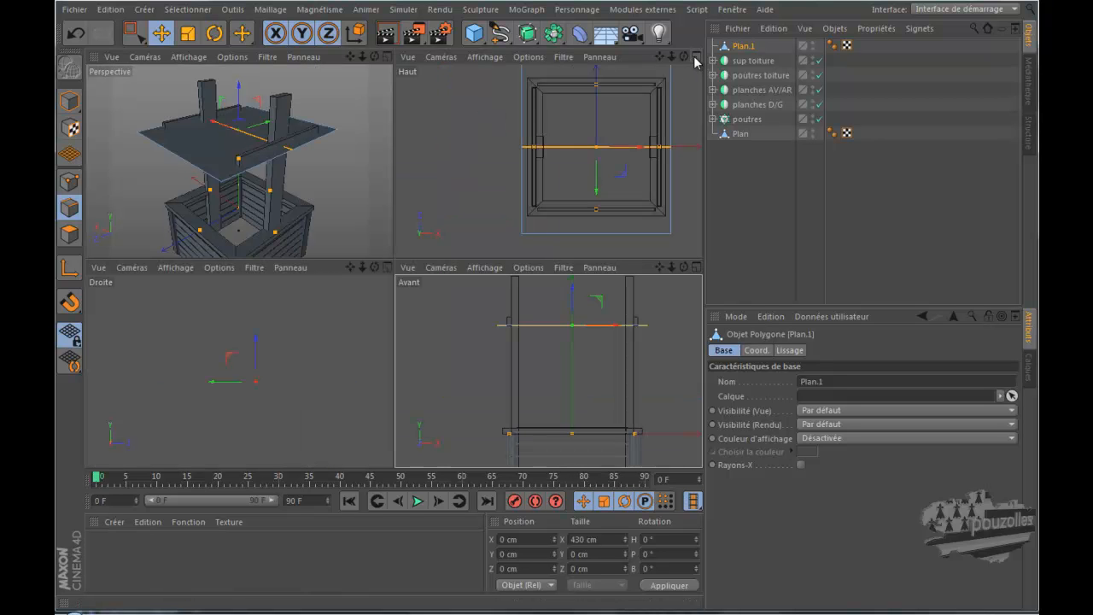
pyautogui.click(447, 132)
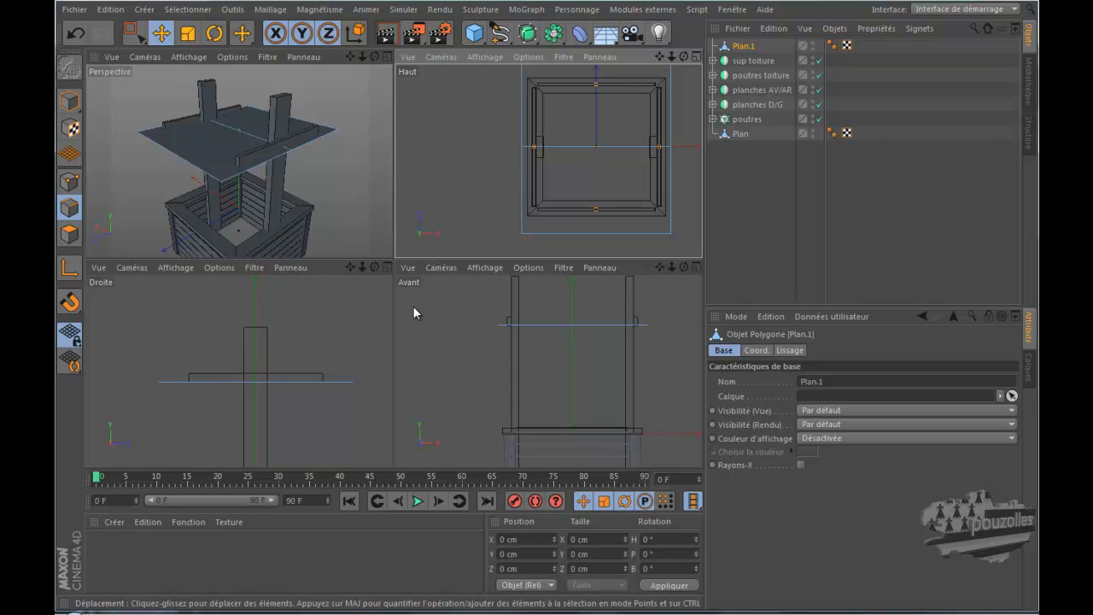
pyautogui.click(336, 345)
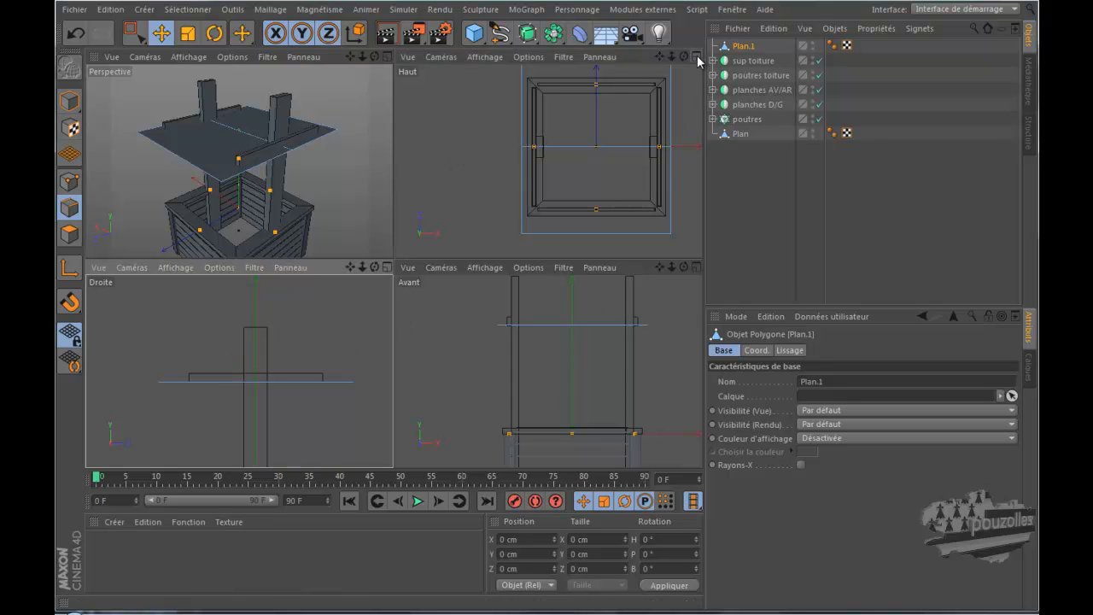
pyautogui.click(697, 57)
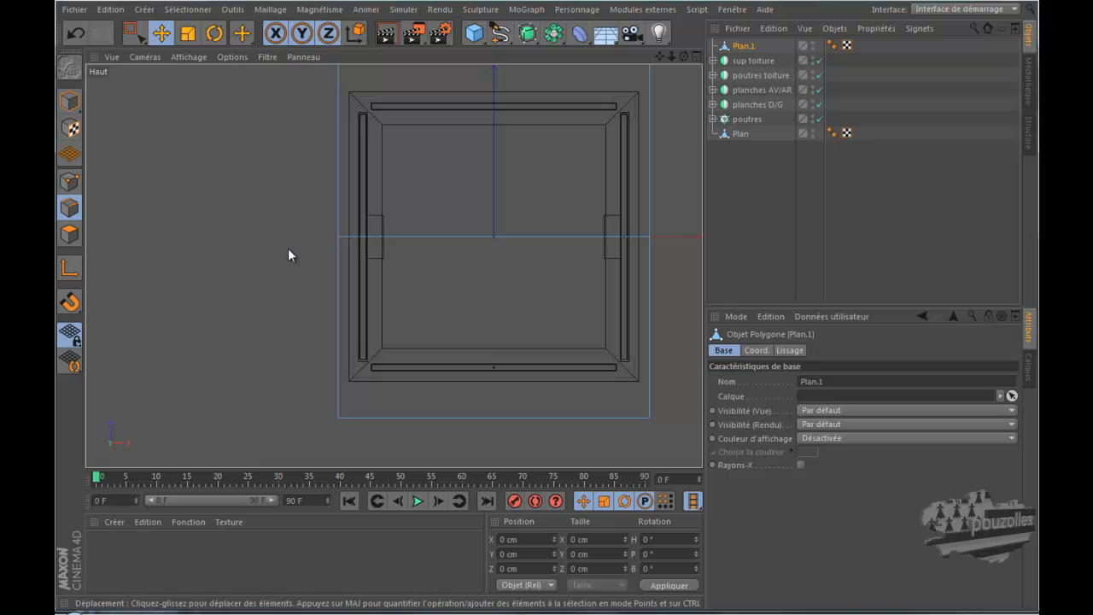
pyautogui.click(697, 57)
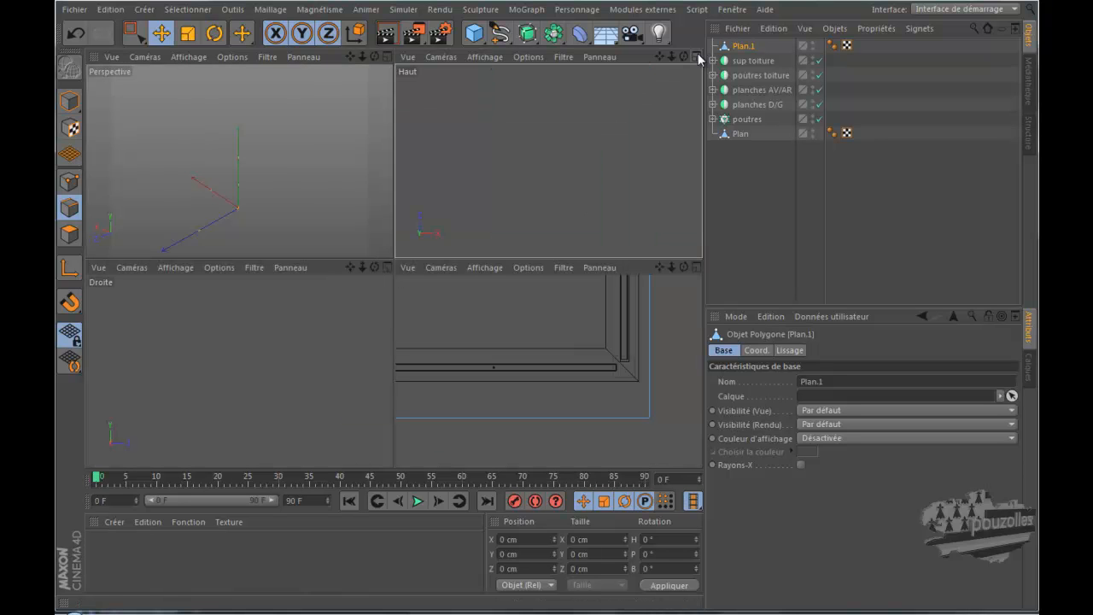
pyautogui.click(331, 323)
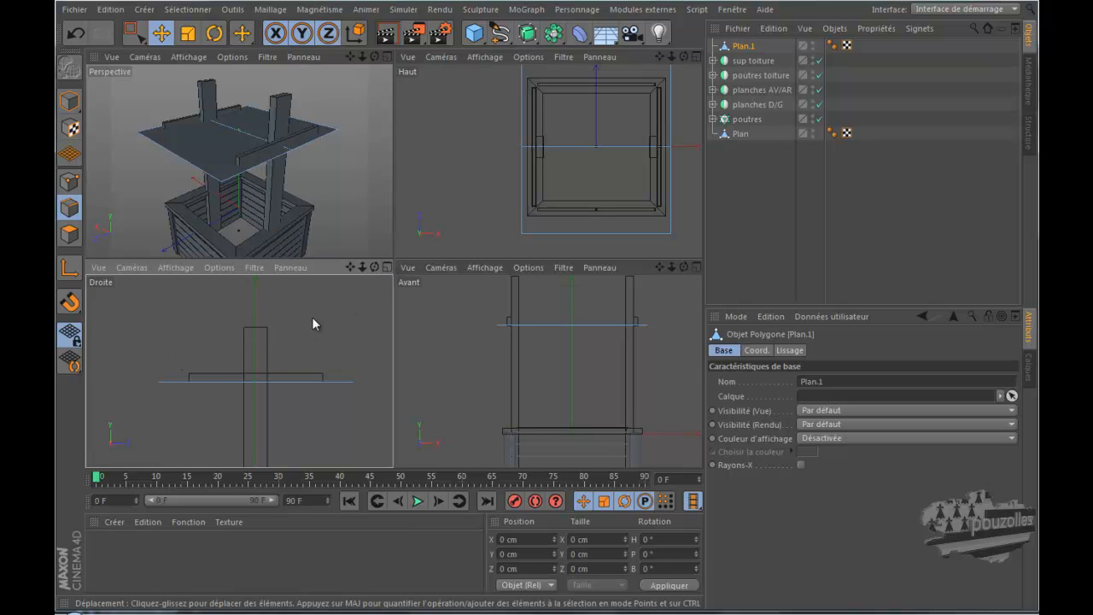
pyautogui.click(387, 267)
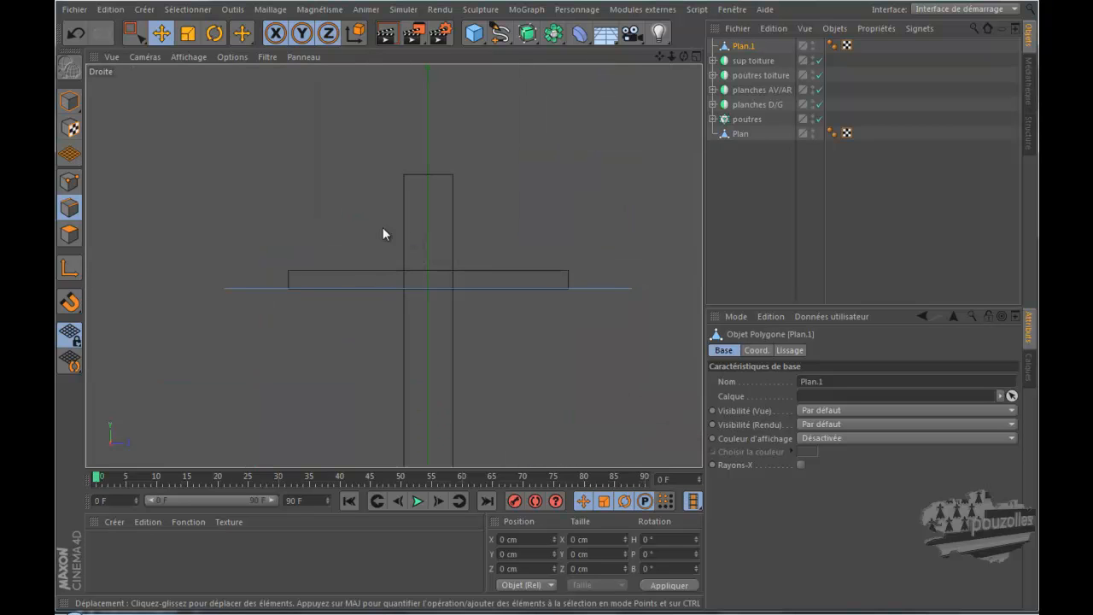
# Reselect the roof plane's central edge in the perspective view with the Move tool active.
pyautogui.click(161, 32)
pyautogui.middleClick(237, 166)
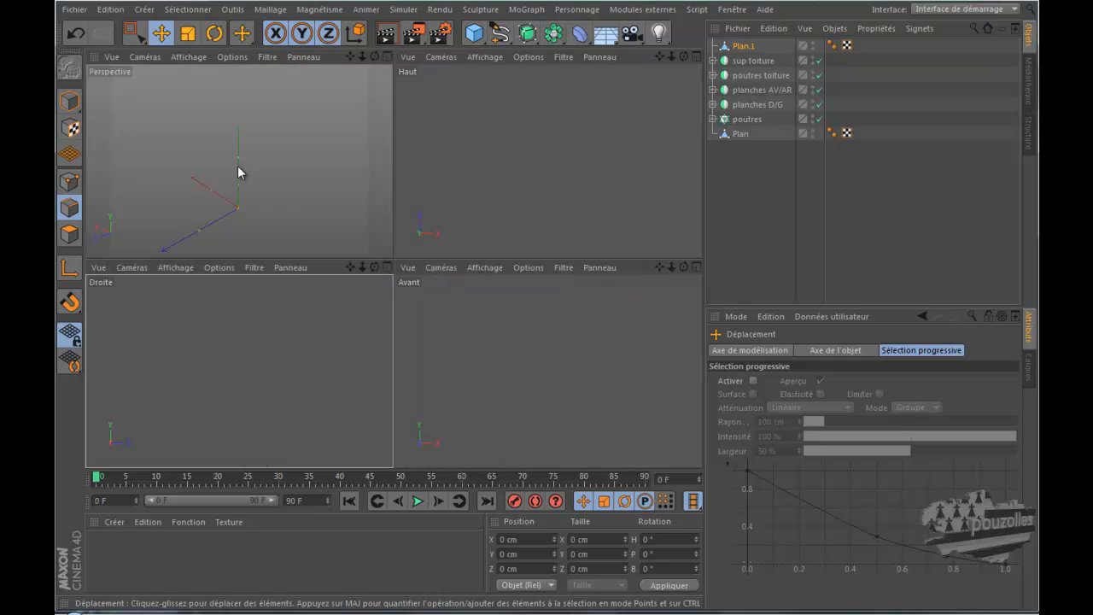
pyautogui.click(238, 132)
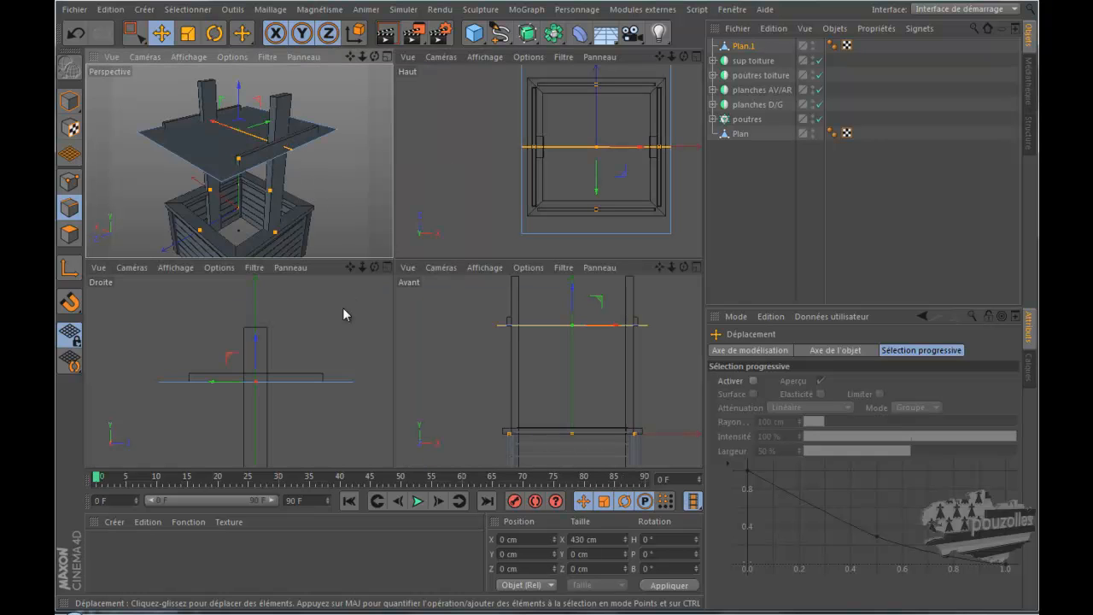
# Raise the roof plane's central edge above the post tops to about Y 163 cm to form the ridge.
pyautogui.middleClick(339, 341)
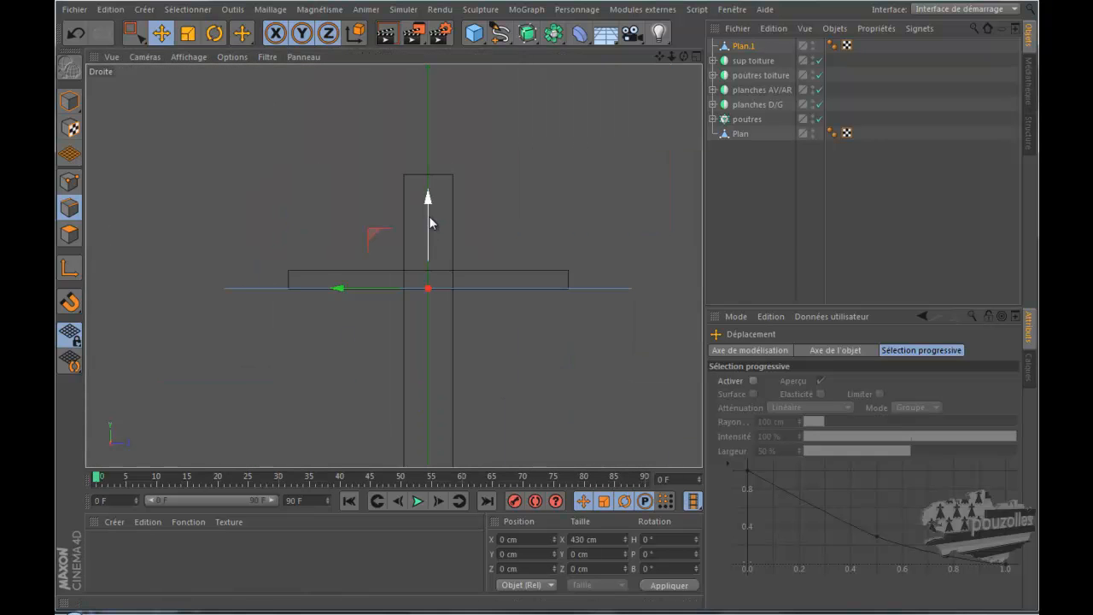
pyautogui.moveTo(429, 201); pyautogui.dragTo(448, 70)
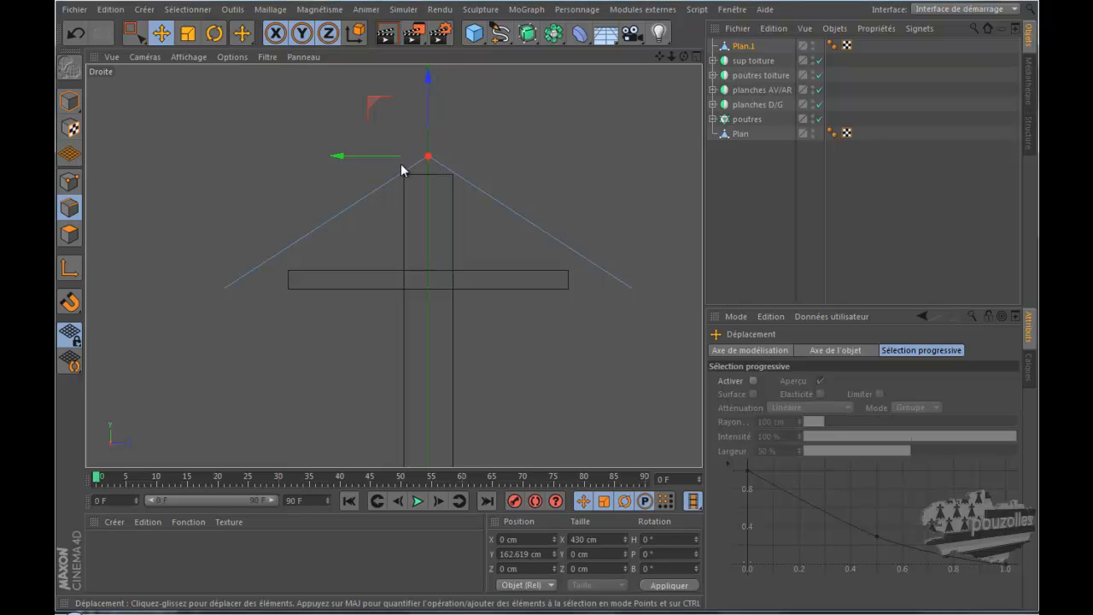
pyautogui.click(633, 287)
# Select the roof's lower eave points and scale them inward along Z to a span of about 397 cm.
pyautogui.click(69, 182)
pyautogui.click(135, 36)
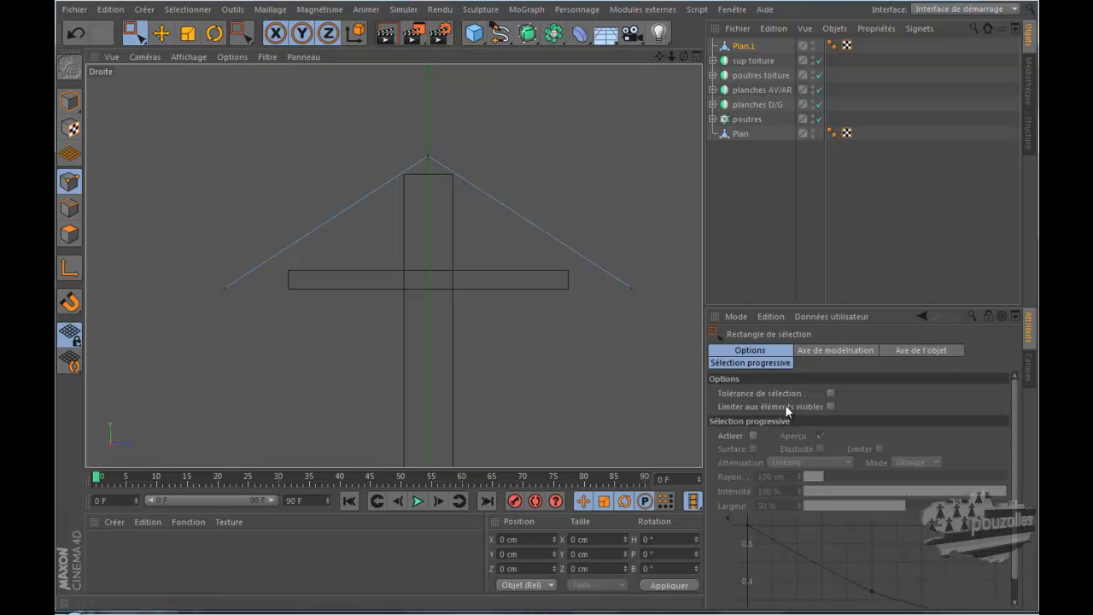
pyautogui.moveTo(267, 313); pyautogui.dragTo(654, 325)
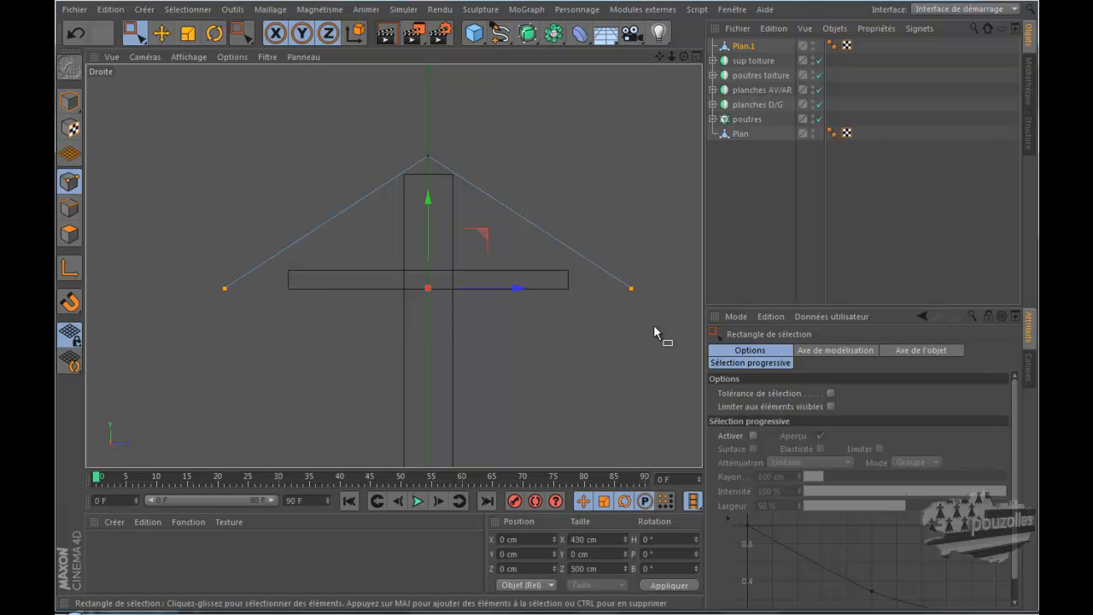
pyautogui.click(188, 33)
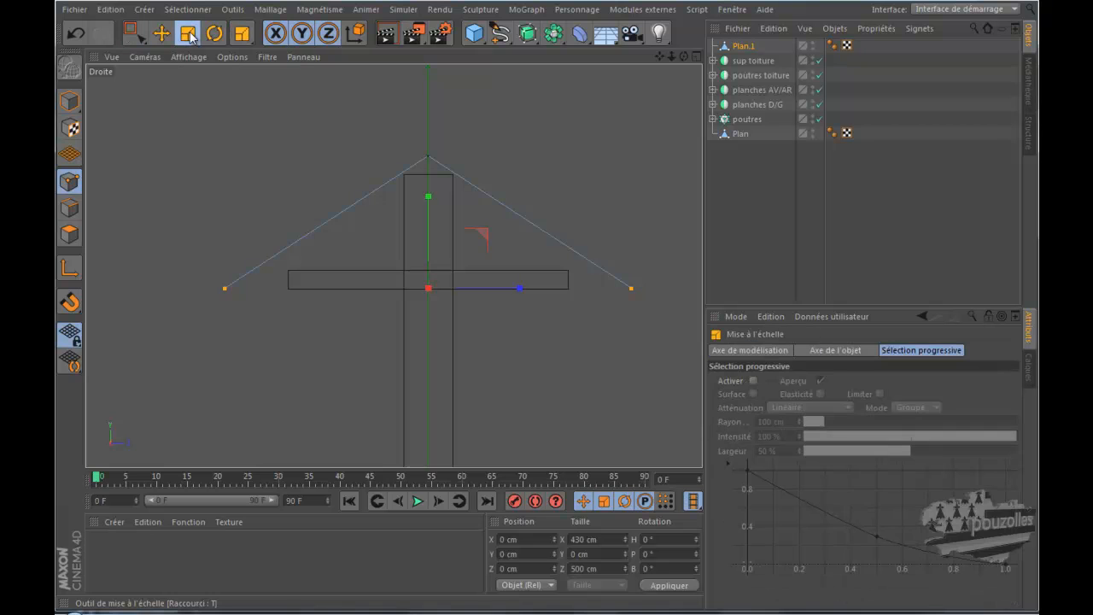
pyautogui.moveTo(520, 290); pyautogui.dragTo(502, 297)
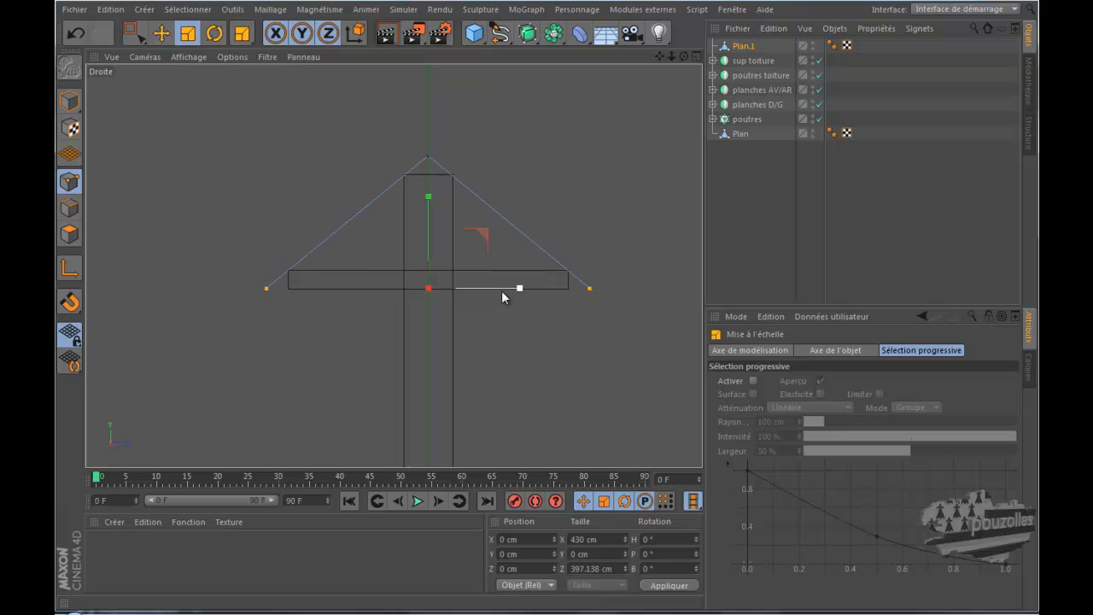
# Lower the eave points to about Y -27 cm and widen their Z span to about 467 cm.
pyautogui.middleClick(286, 328)
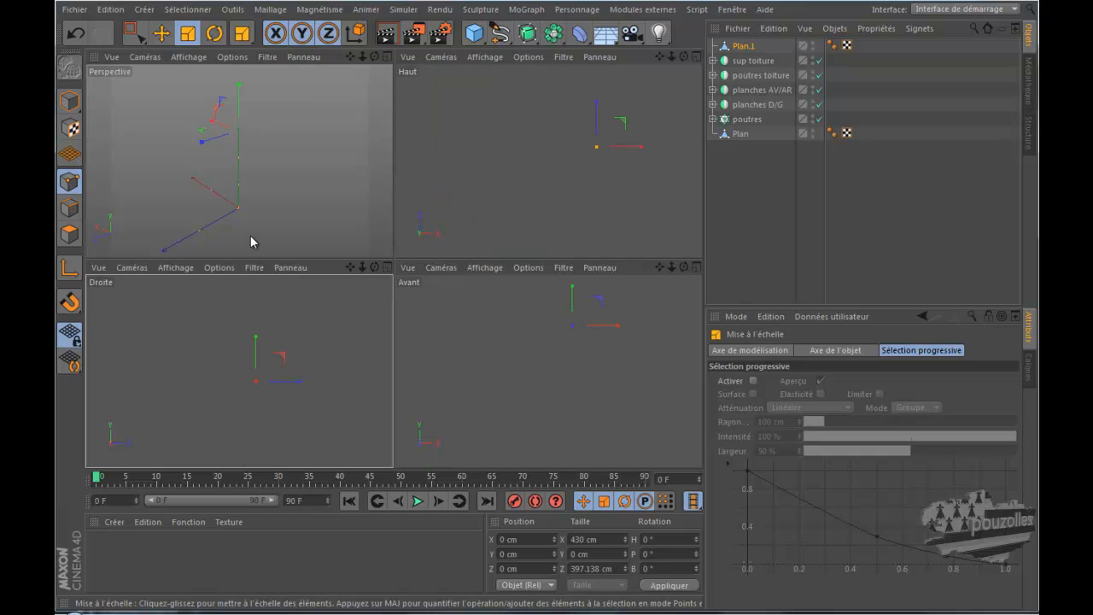
pyautogui.middleClick(358, 222)
pyautogui.moveTo(685, 56); pyautogui.dragTo(583, 305)
pyautogui.middleClick(318, 260)
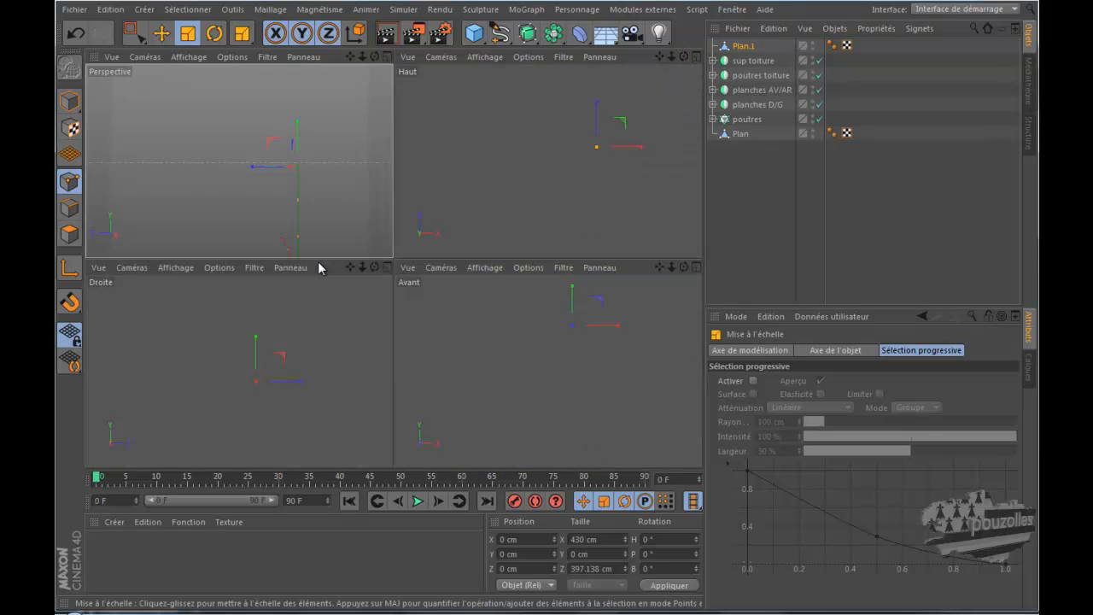
pyautogui.middleClick(376, 381)
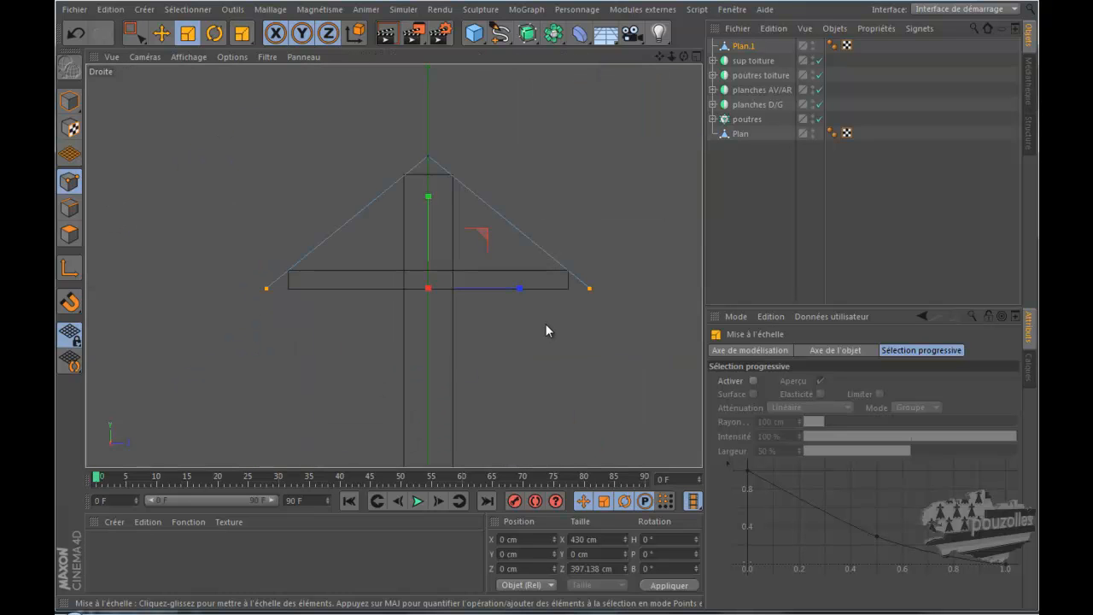
pyautogui.click(161, 34)
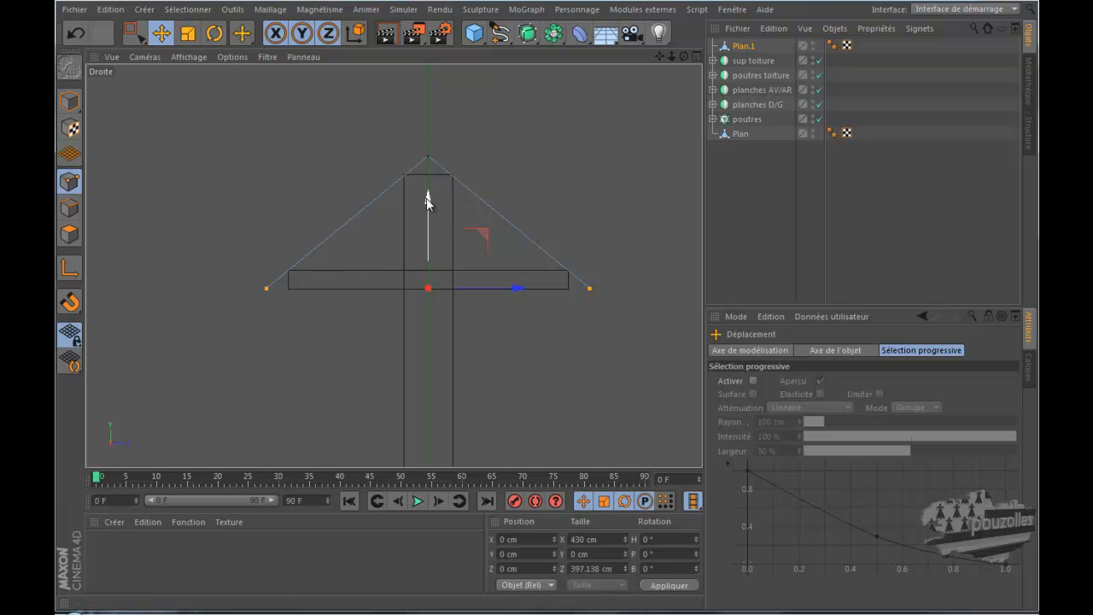
pyautogui.moveTo(428, 202); pyautogui.dragTo(429, 225)
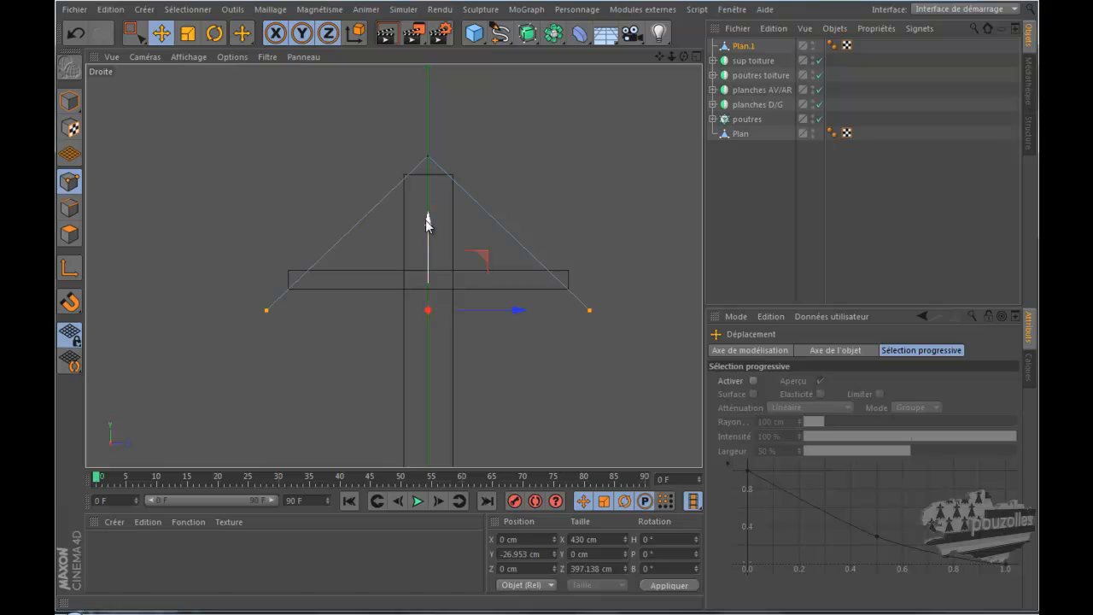
pyautogui.click(188, 34)
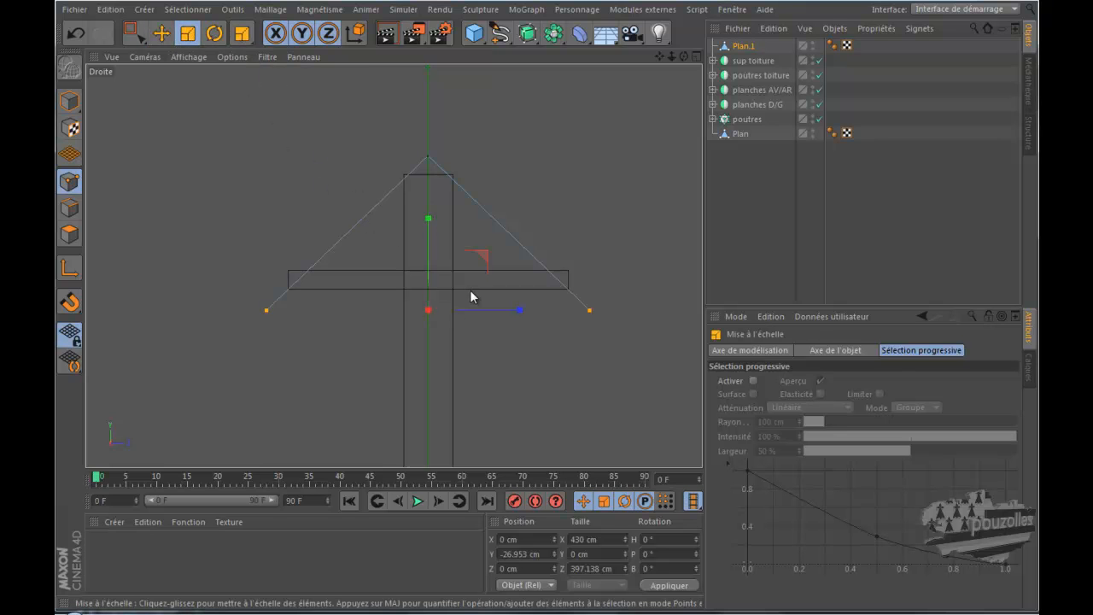
pyautogui.moveTo(520, 310); pyautogui.dragTo(535, 312)
# Examine how the pitched roof fits the posts and support beams from several angles.
pyautogui.middleClick(250, 190)
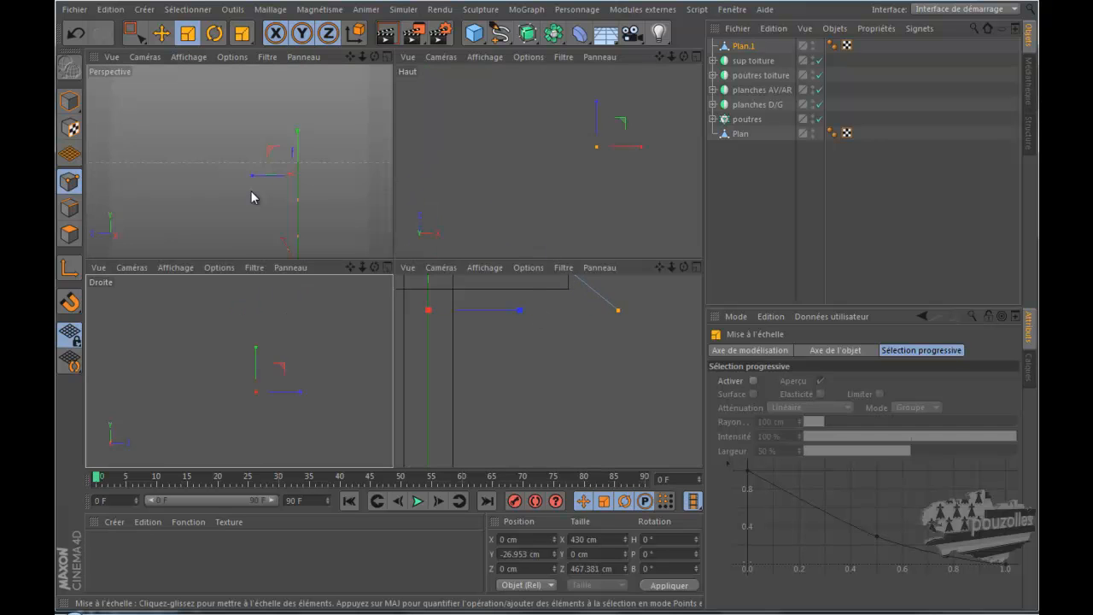
pyautogui.middleClick(345, 211)
pyautogui.scroll(-5, 349, 215)
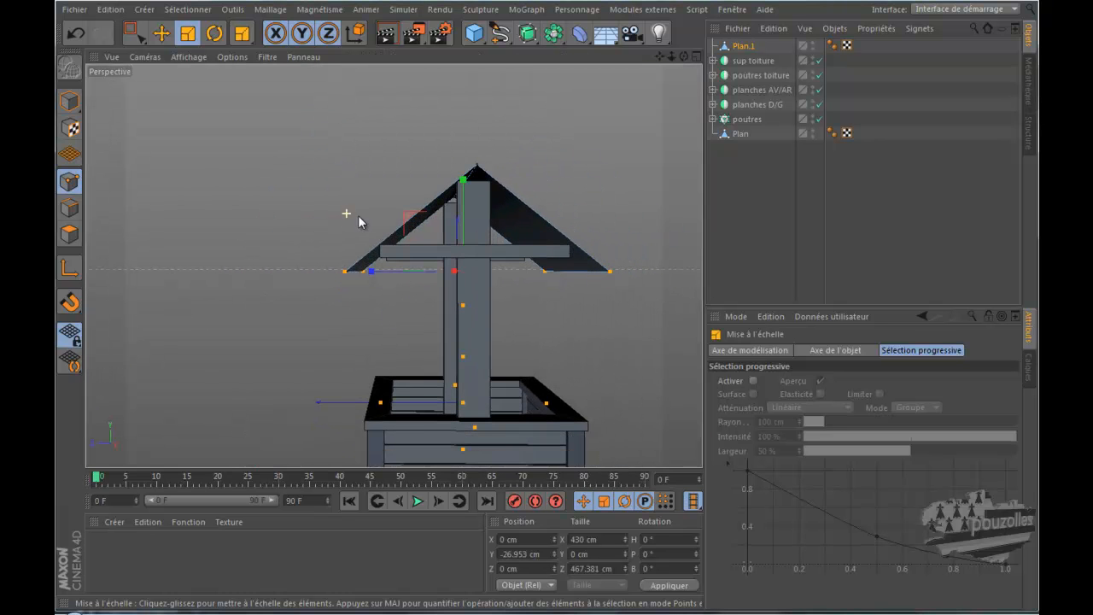
pyautogui.moveTo(684, 58); pyautogui.dragTo(580, 297)
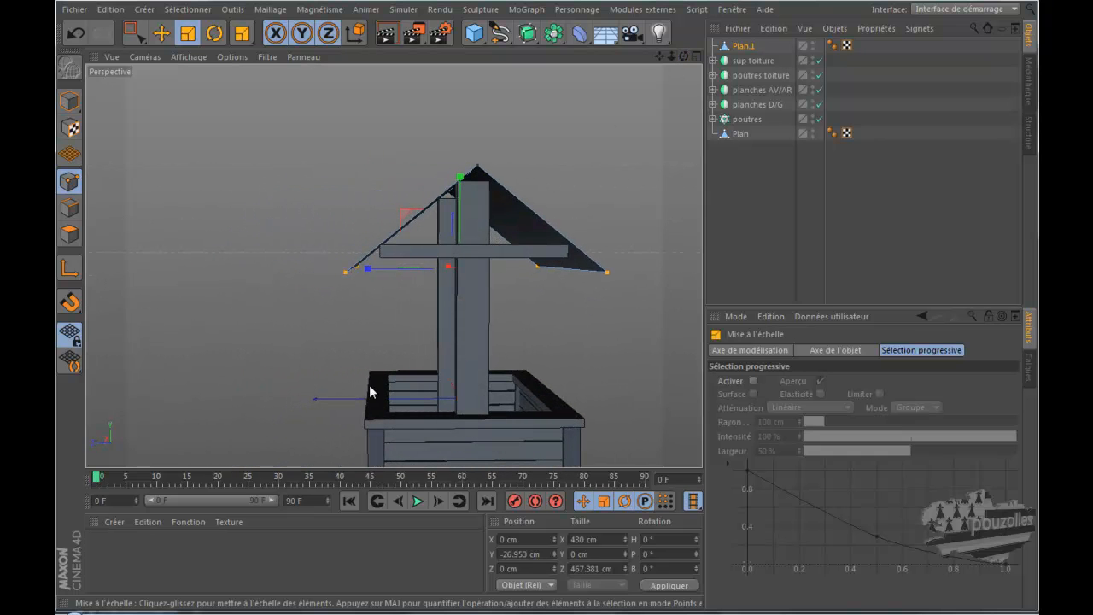
pyautogui.middleClick(268, 263)
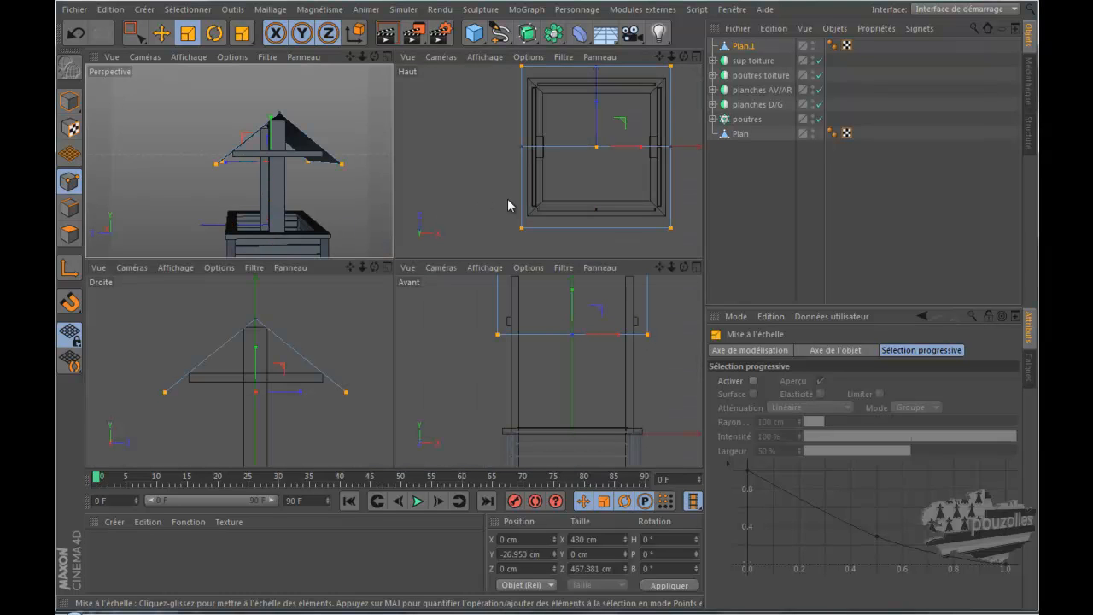
pyautogui.click(564, 61)
pyautogui.middleClick(346, 228)
pyautogui.moveTo(684, 57); pyautogui.dragTo(598, 299)
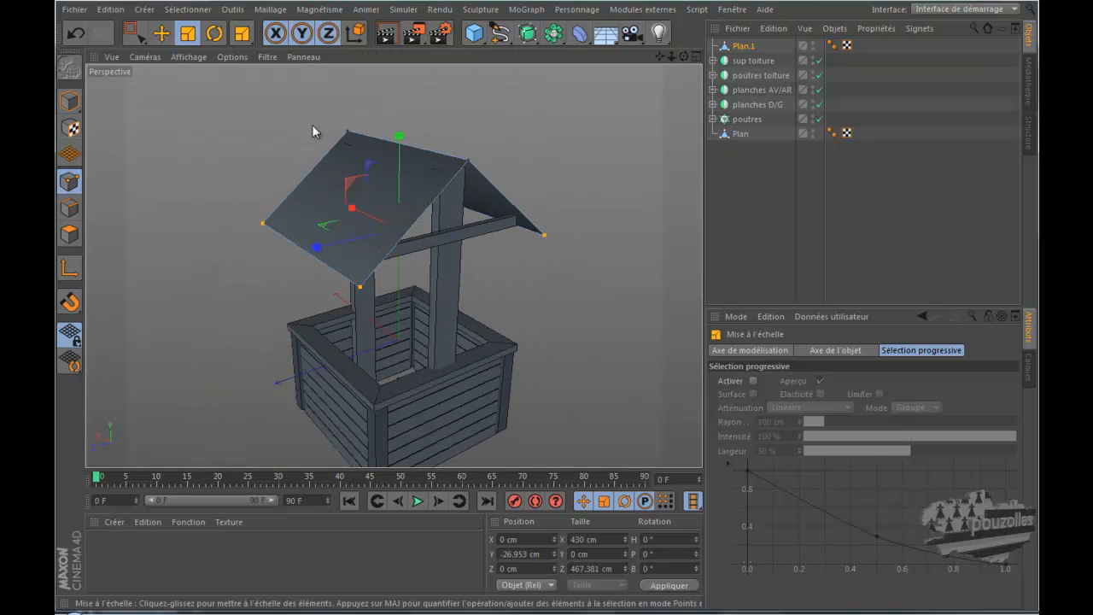
# Select both sloping roof polygons with the Live Selection tool and activate Extrude for them.
pyautogui.click(71, 233)
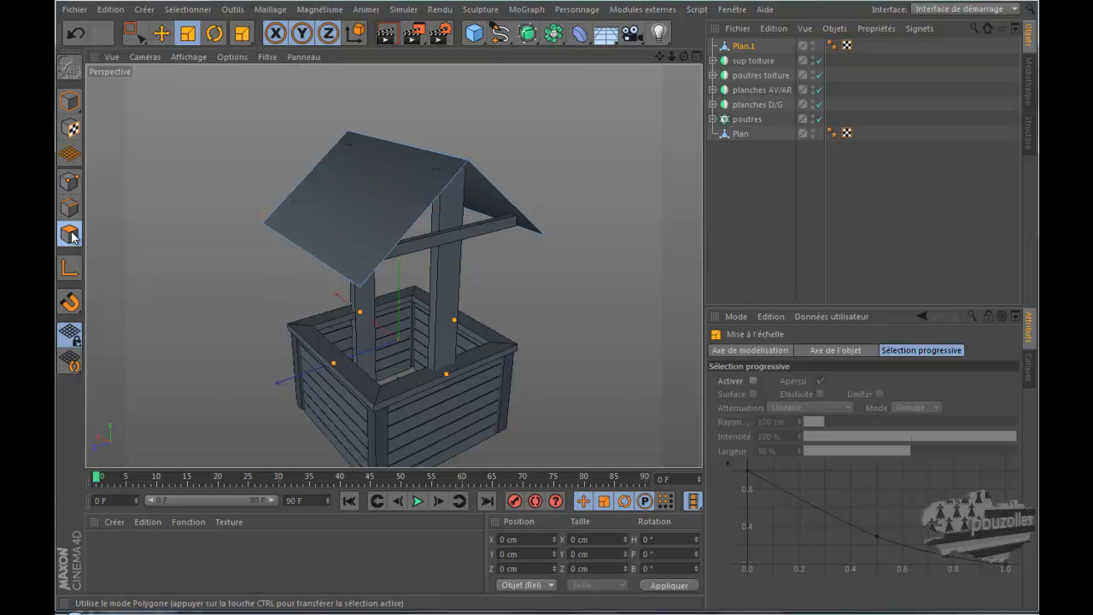
pyautogui.moveTo(134, 34); pyautogui.dragTo(197, 52)
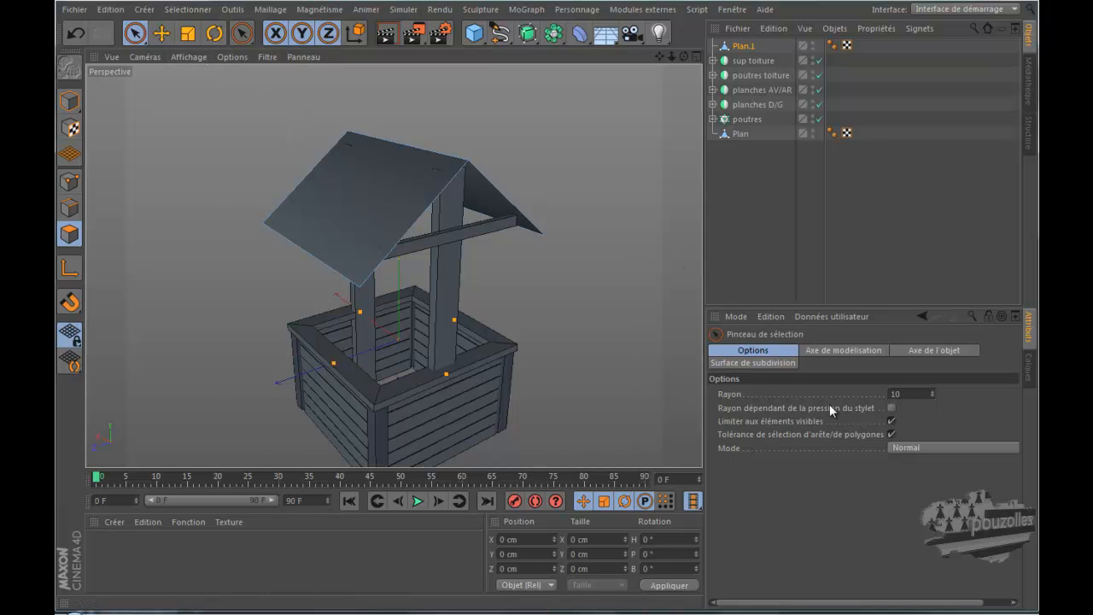
pyautogui.moveTo(684, 56)
pyautogui.mouseDown()
pyautogui.moveTo(580, 297)
pyautogui.moveTo(524, 128)
pyautogui.mouseUp()
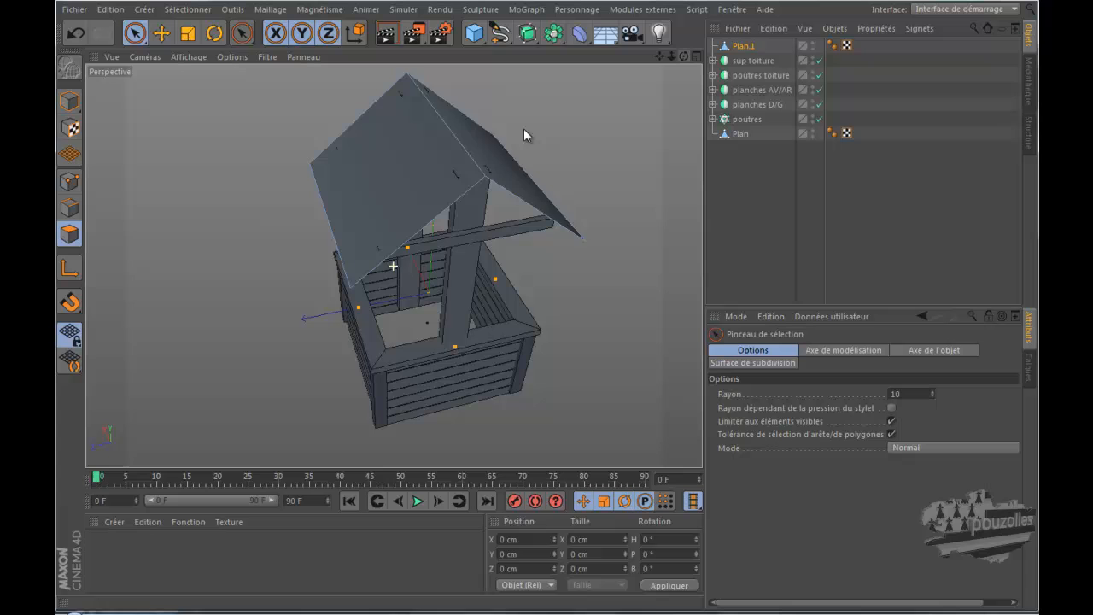
pyautogui.click(454, 136)
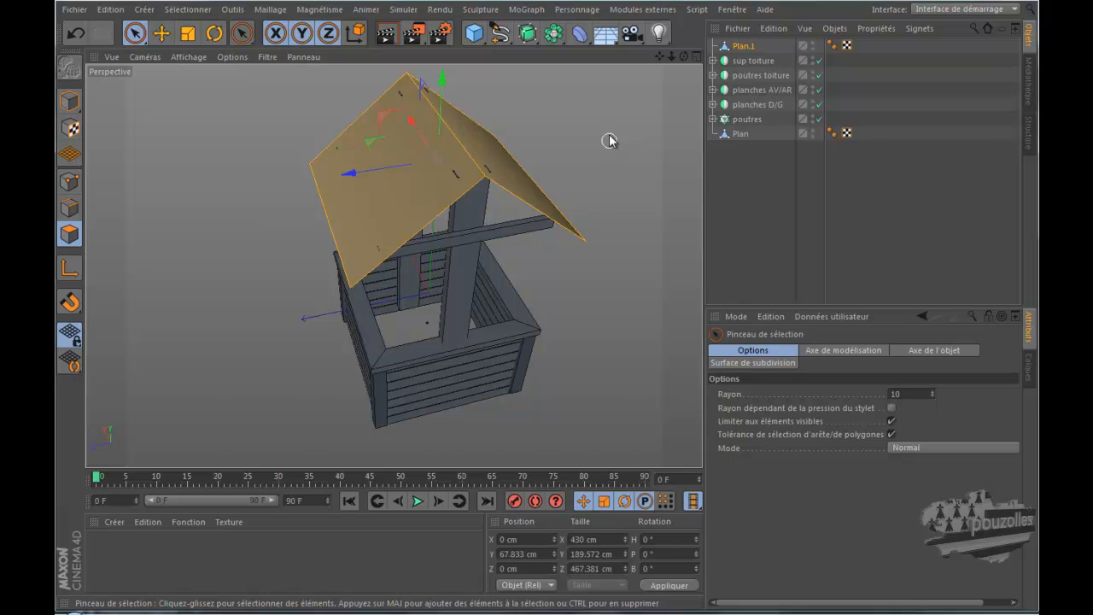
pyautogui.press('d')
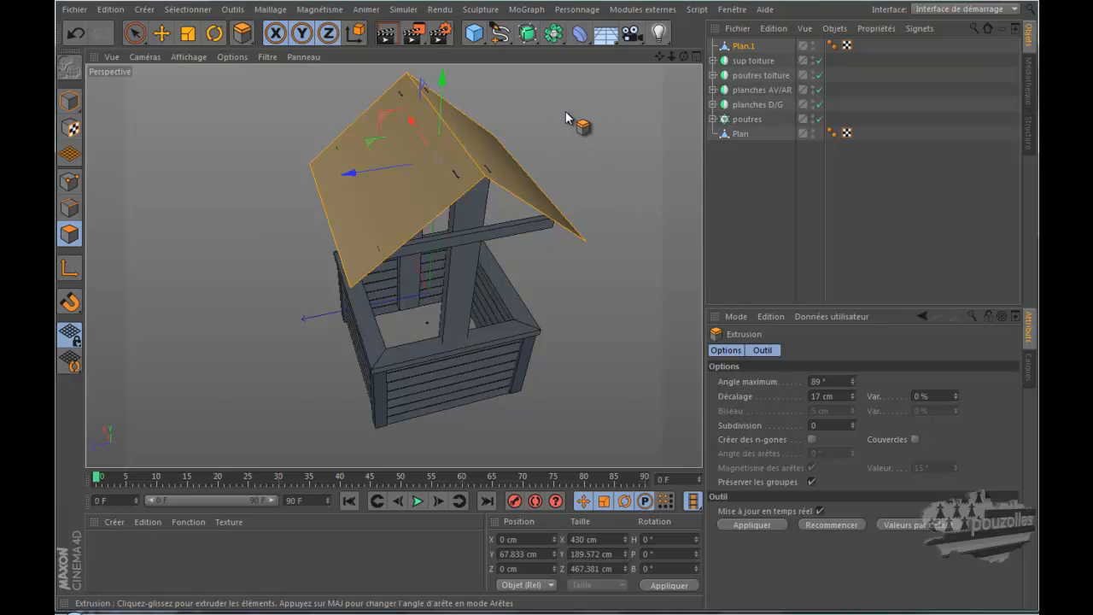
pyautogui.rightClick(565, 111)
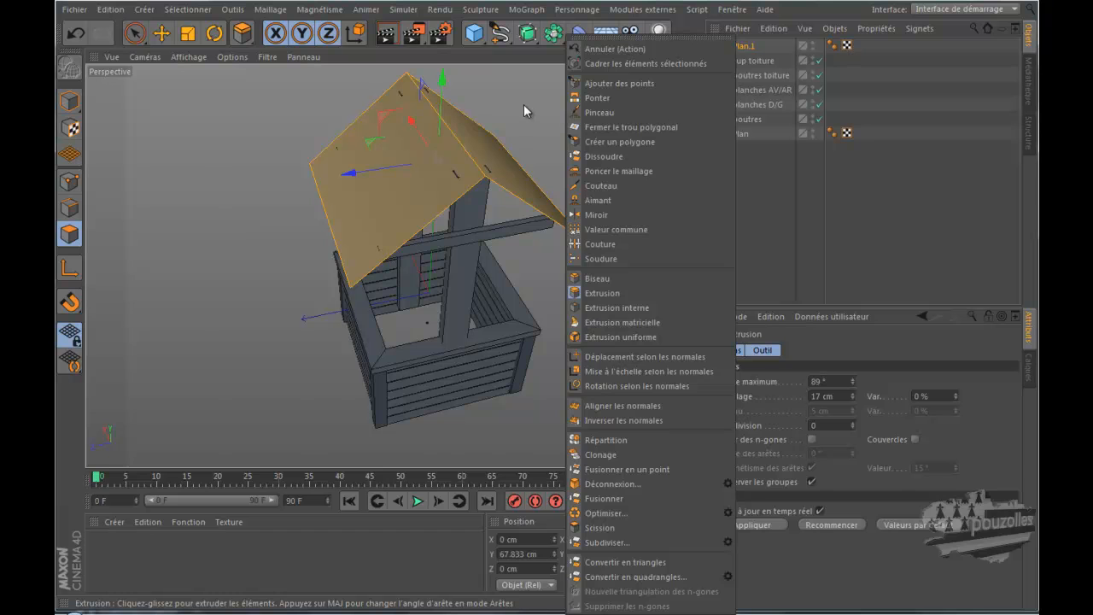
pyautogui.click(527, 106)
pyautogui.rightClick(529, 106)
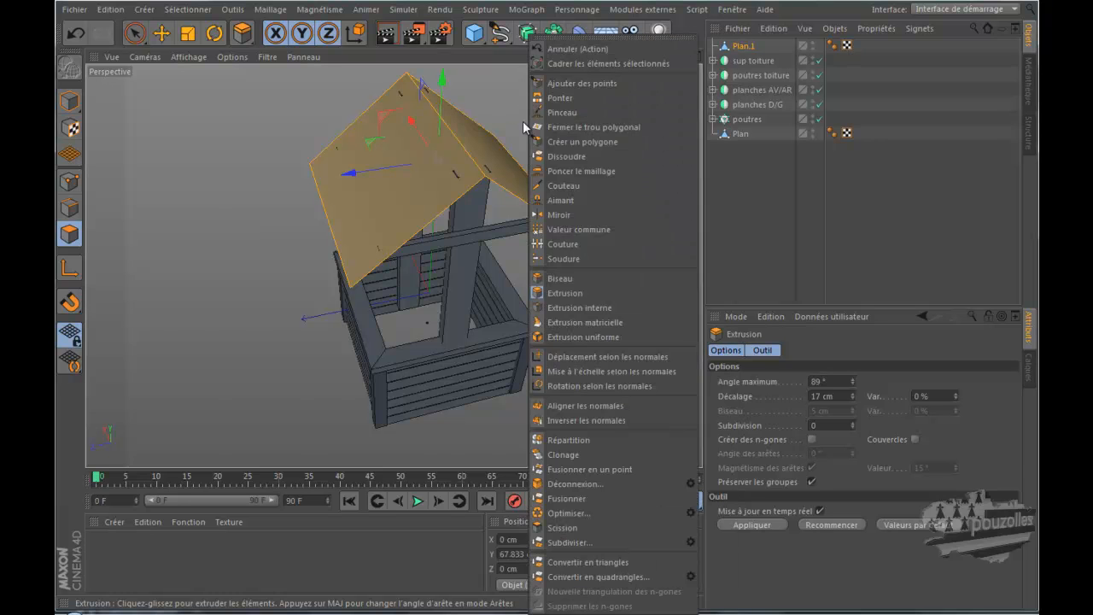
pyautogui.click(570, 294)
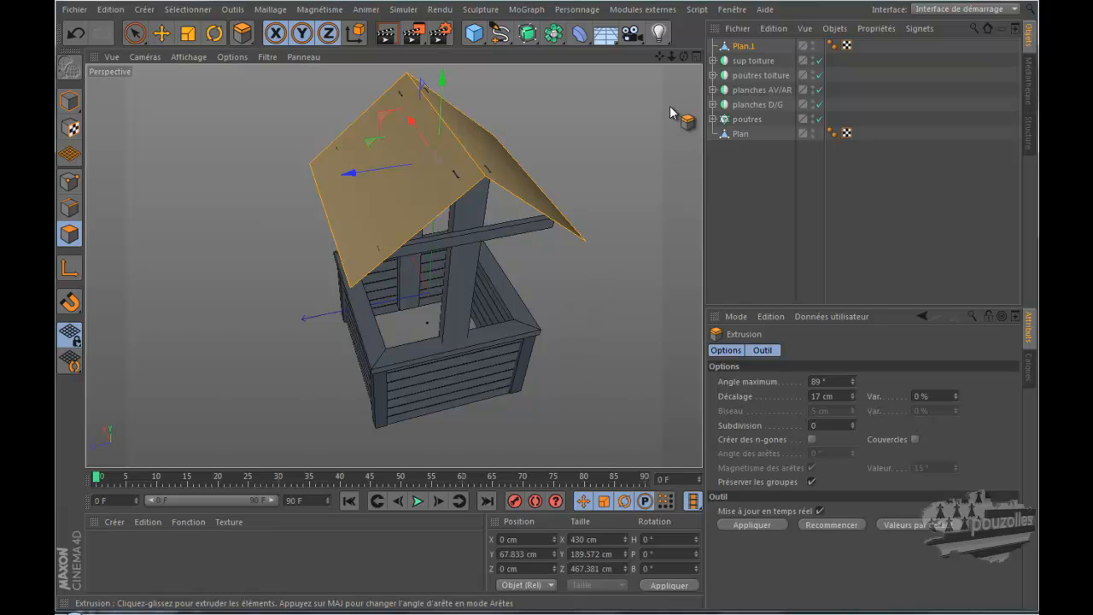
# Try extruding the selected roof polygons by 8 cm and check the thickness around the roof.
pyautogui.moveTo(684, 58); pyautogui.dragTo(581, 295)
pyautogui.scroll(6, 326, 100)
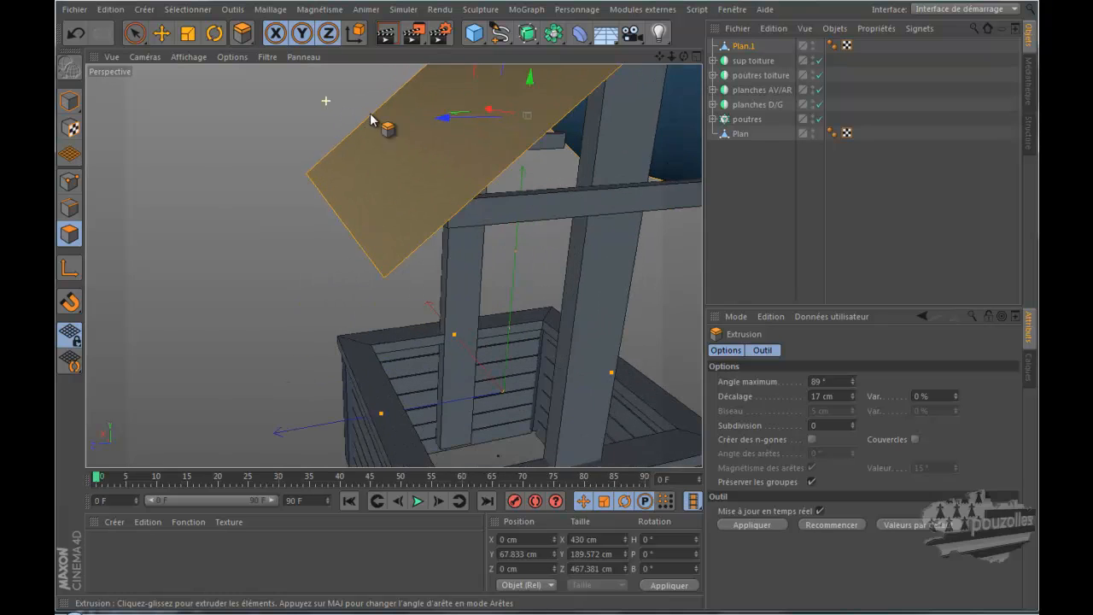
pyautogui.moveTo(684, 56); pyautogui.dragTo(581, 296)
pyautogui.moveTo(660, 58); pyautogui.dragTo(579, 301)
pyautogui.moveTo(682, 57); pyautogui.dragTo(584, 296)
pyautogui.scroll(-5, 588, 361)
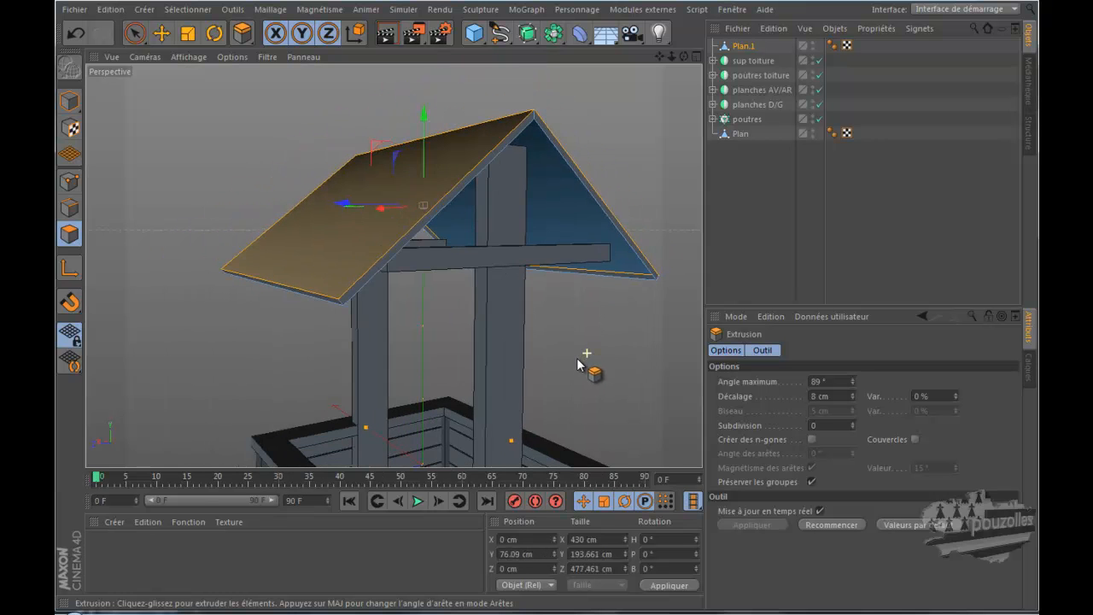
pyautogui.moveTo(684, 57); pyautogui.dragTo(581, 298)
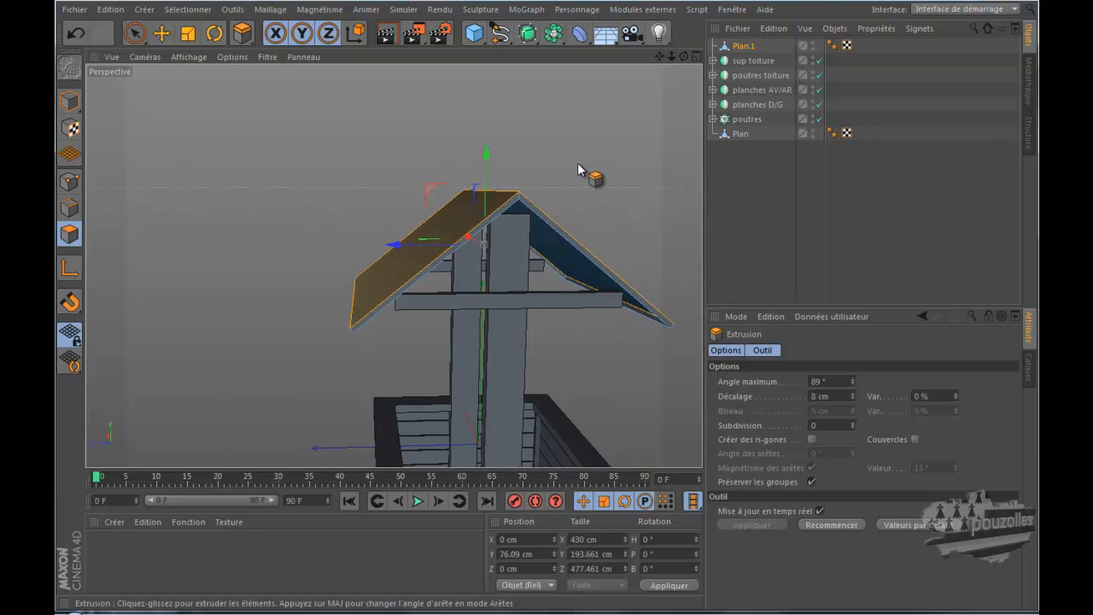
# Try a second extrusion of 11 cm on the roof polygons, and undo both roof extrusions.
pyautogui.moveTo(319, 130); pyautogui.dragTo(365, 147)
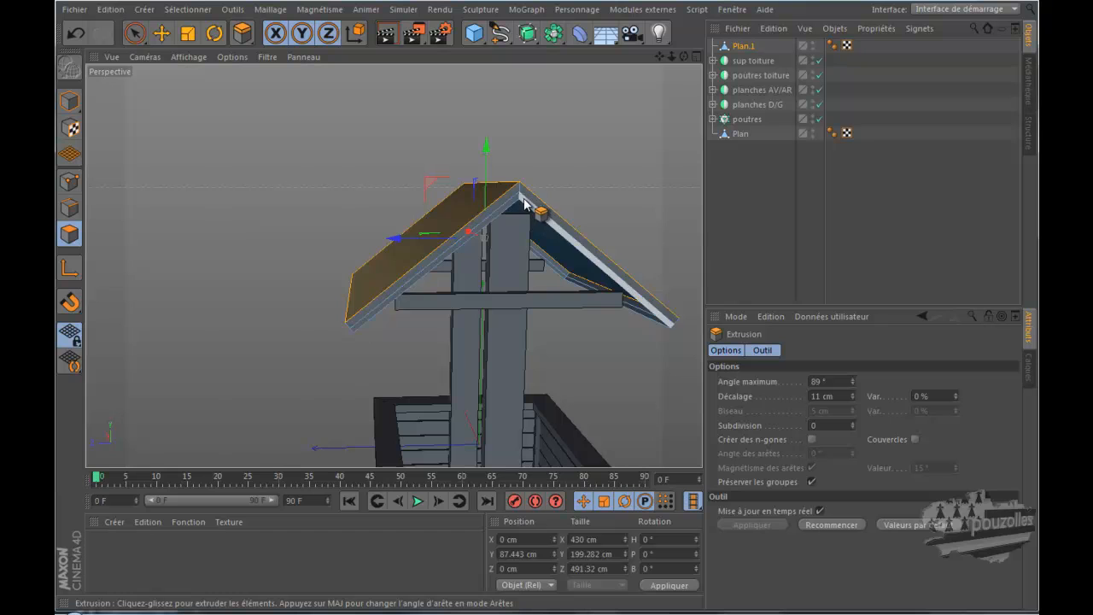
pyautogui.click(76, 34)
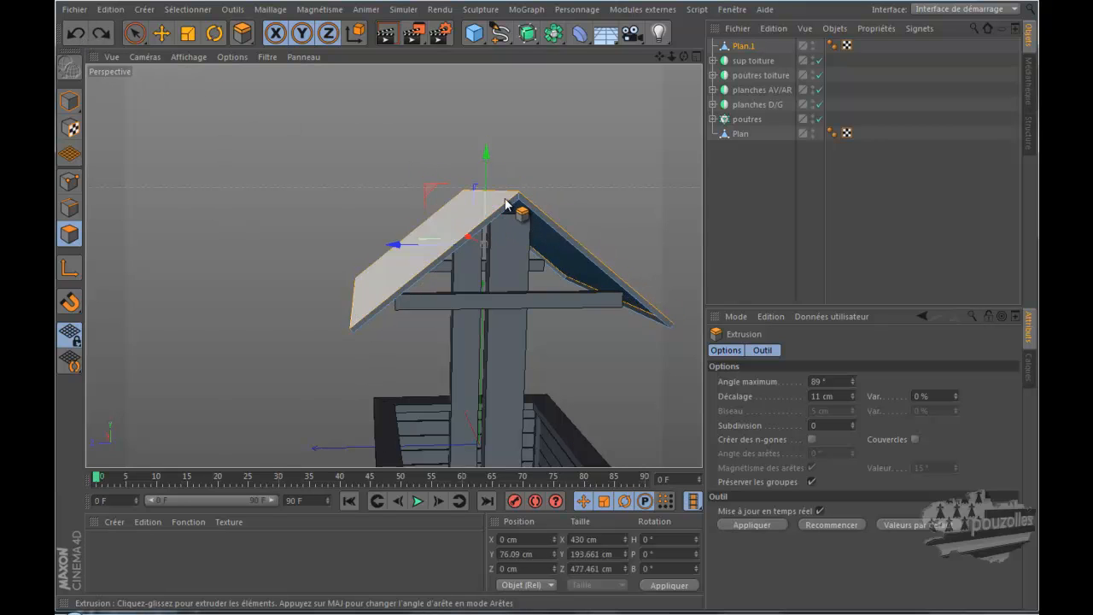
pyautogui.click(852, 399)
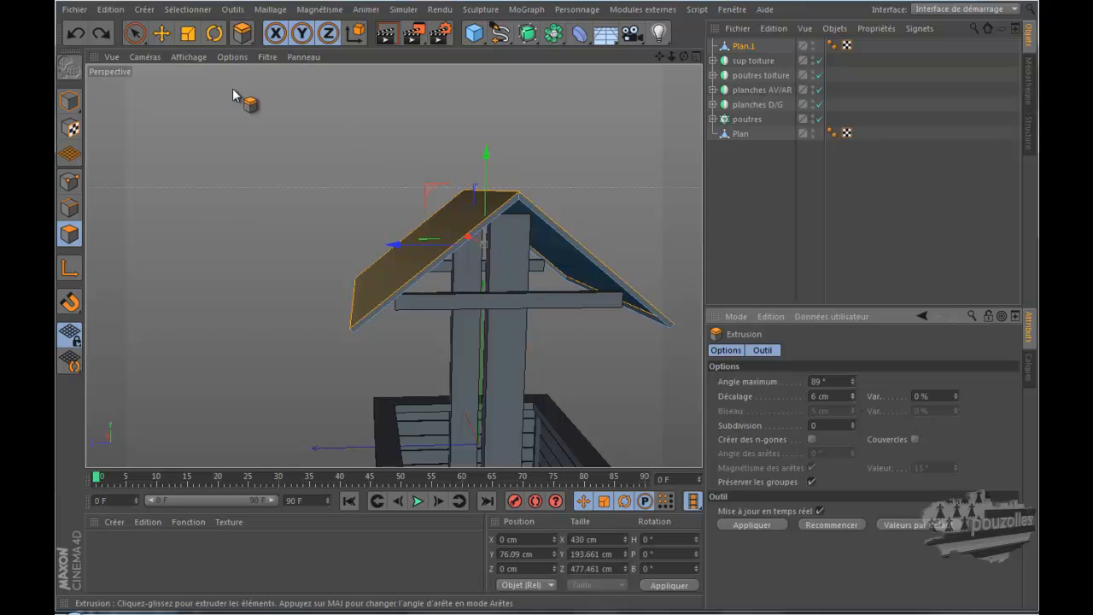
pyautogui.click(75, 34)
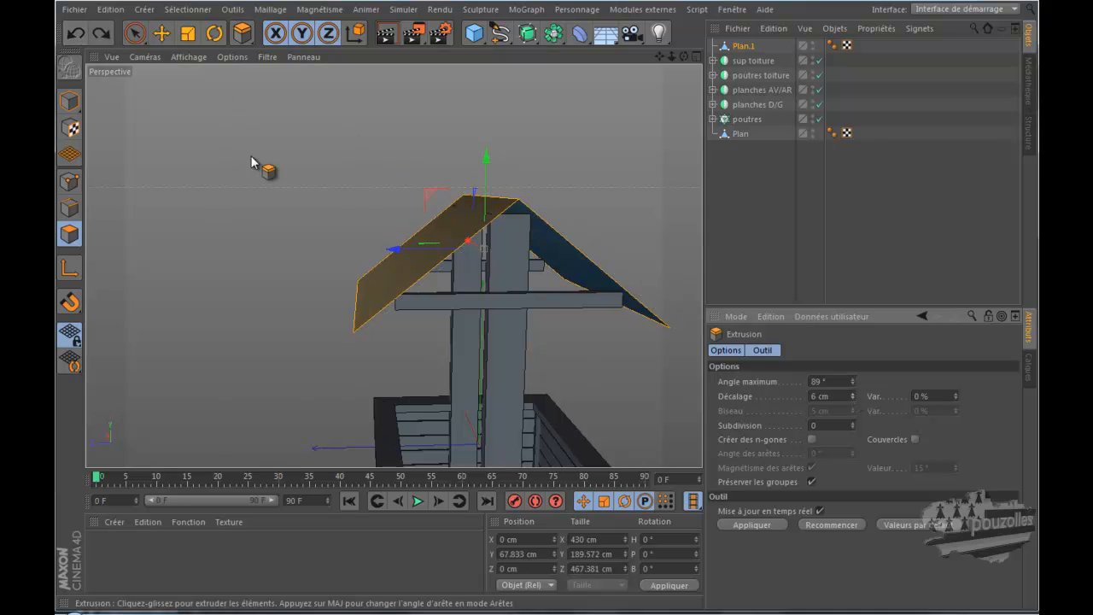
# Extrude the two roof polygons outward as one group with an offset of 8 cm.
pyautogui.moveTo(317, 215); pyautogui.dragTo(582, 296)
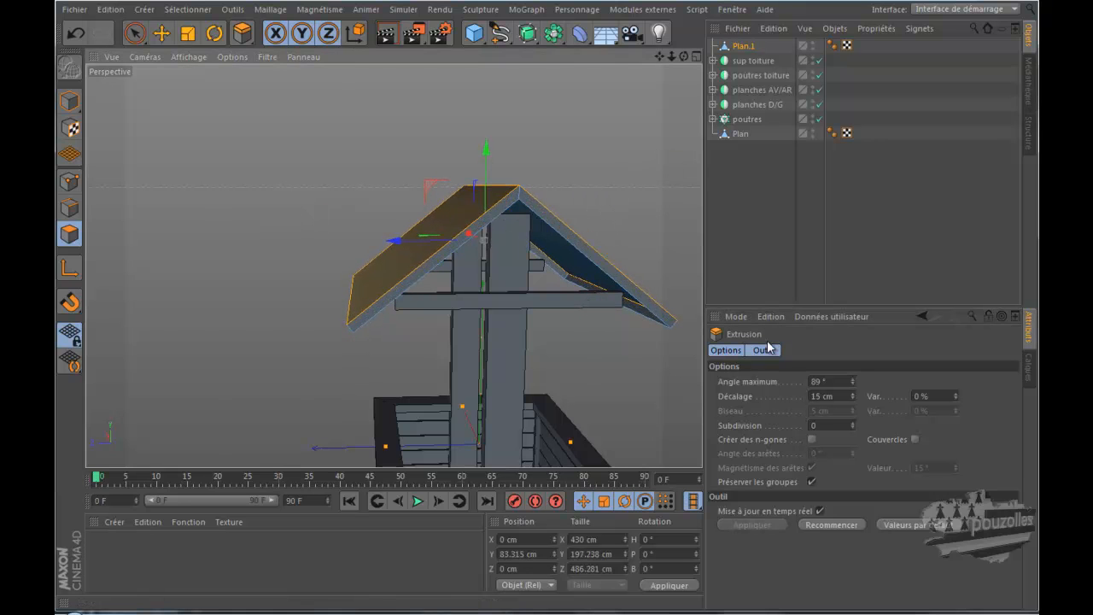
pyautogui.click(852, 398)
pyautogui.click(852, 398)
pyautogui.click(852, 398)
pyautogui.click(852, 398)
pyautogui.click(852, 398)
pyautogui.click(853, 398)
pyautogui.click(852, 398)
pyautogui.click(852, 398)
pyautogui.click(853, 398)
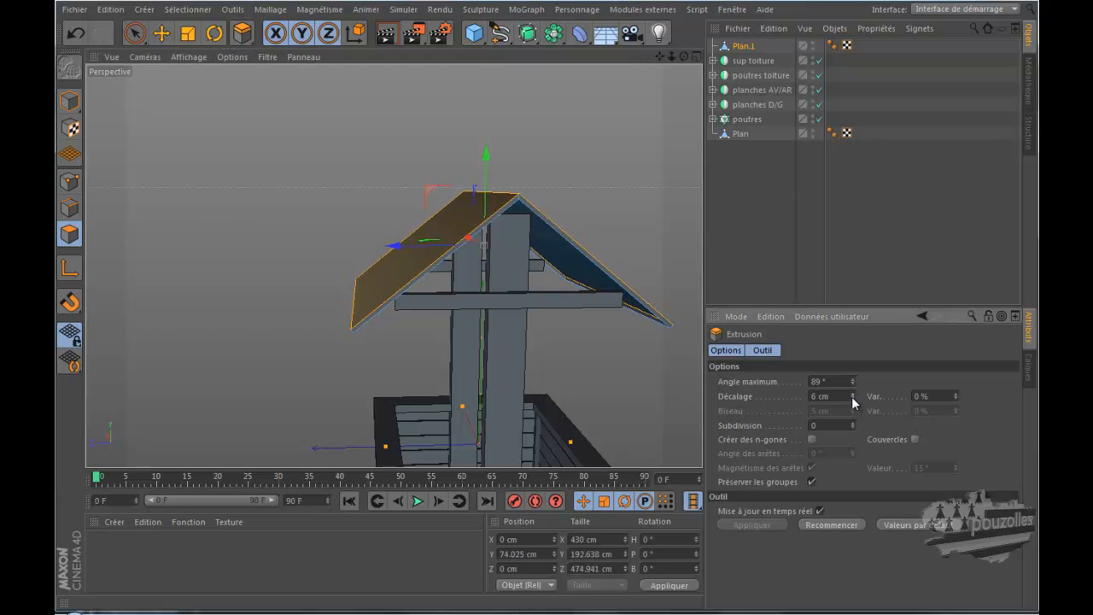
pyautogui.click(853, 393)
pyautogui.click(853, 392)
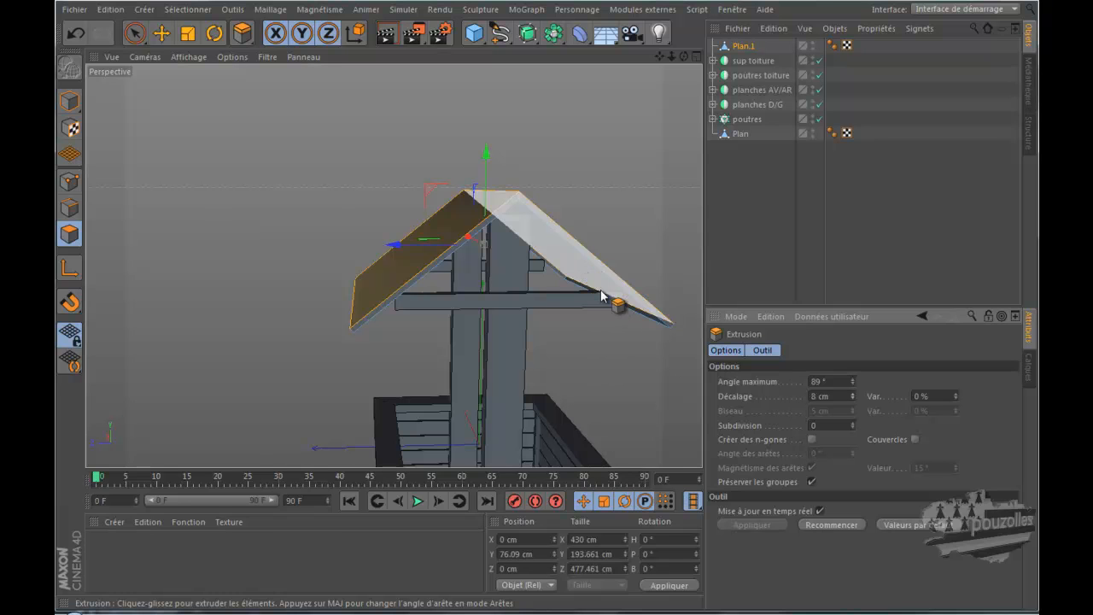
# Enable caps on the 8 cm roof extrusion to close the underside, and deselect the roof polygons.
pyautogui.click(914, 439)
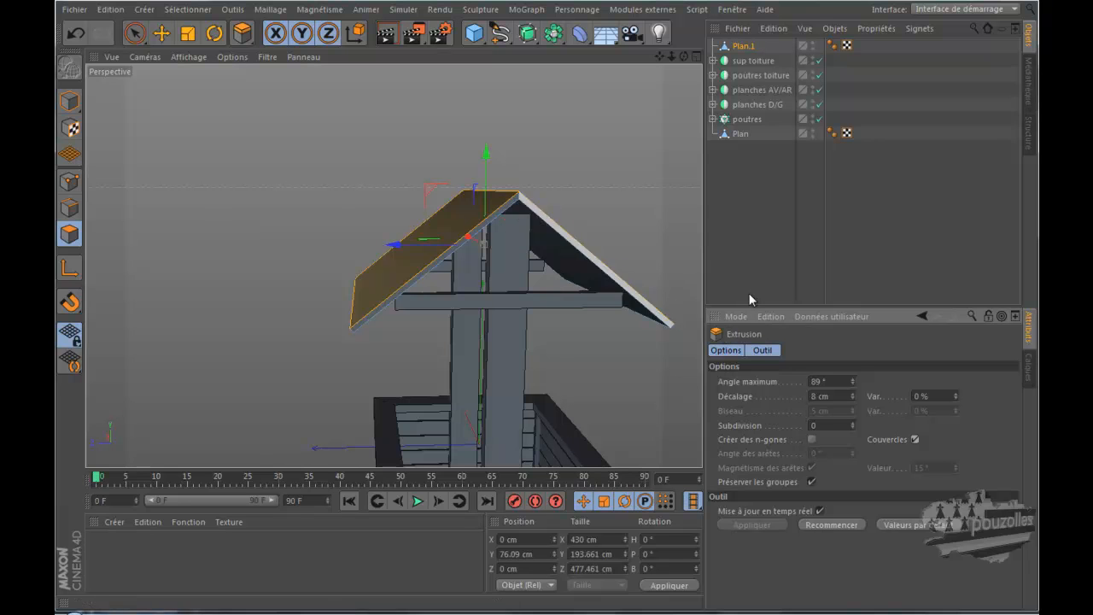
pyautogui.click(914, 438)
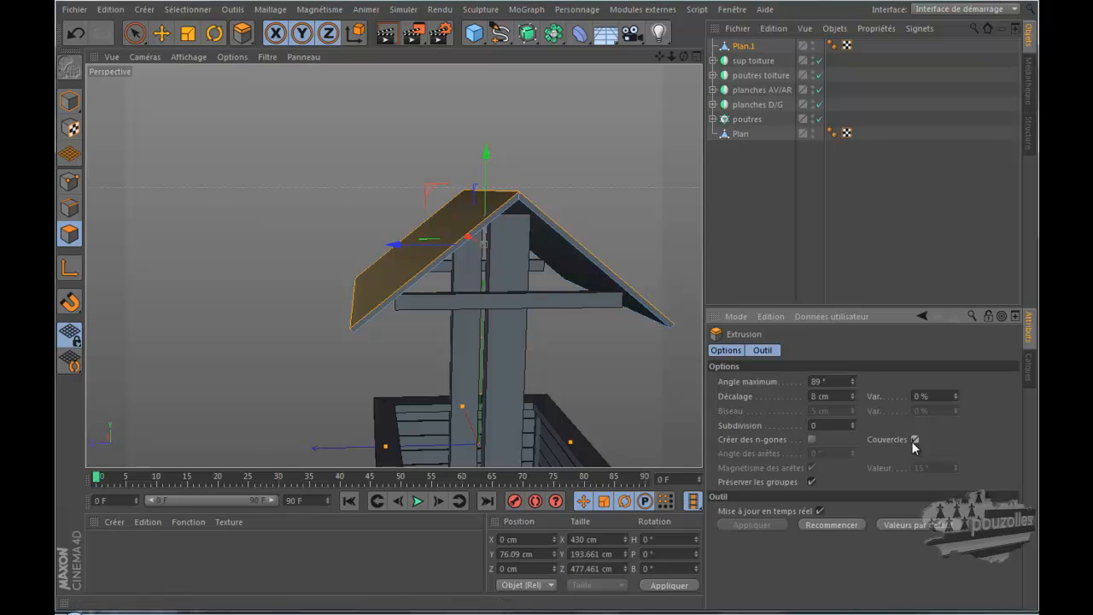
pyautogui.click(384, 152)
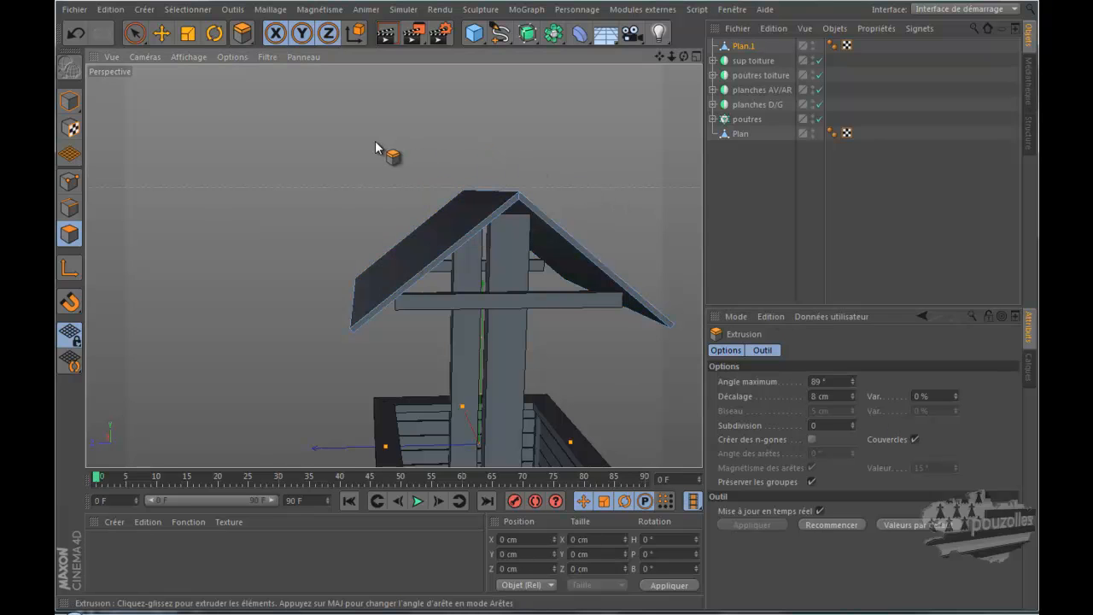
# Try extruding the entire roof by 8 cm without caps, and undo that extrusion.
pyautogui.click(915, 439)
pyautogui.click(480, 195)
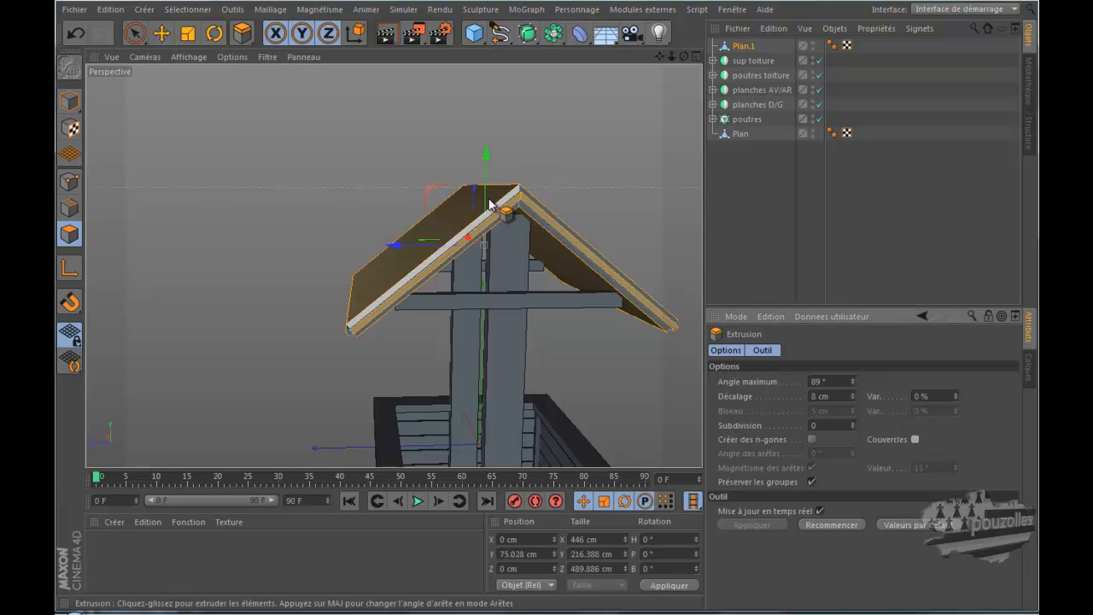
pyautogui.click(77, 34)
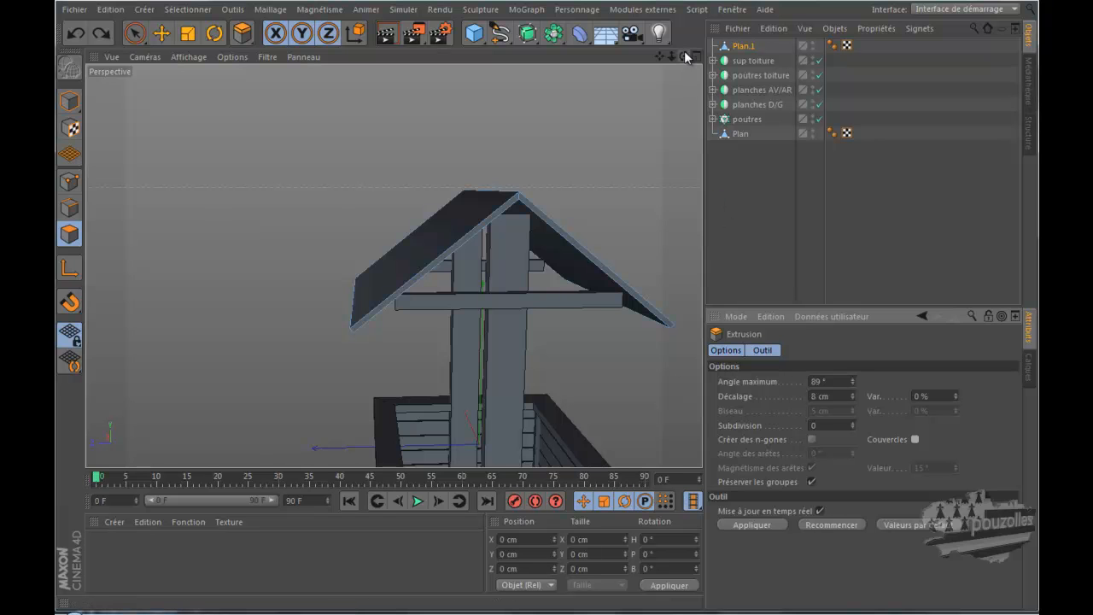
# Switch to object-level editing with the Move tool, select the sup toiture symmetry object and expand its hierarchy.
pyautogui.moveTo(580, 298); pyautogui.dragTo(582, 298)
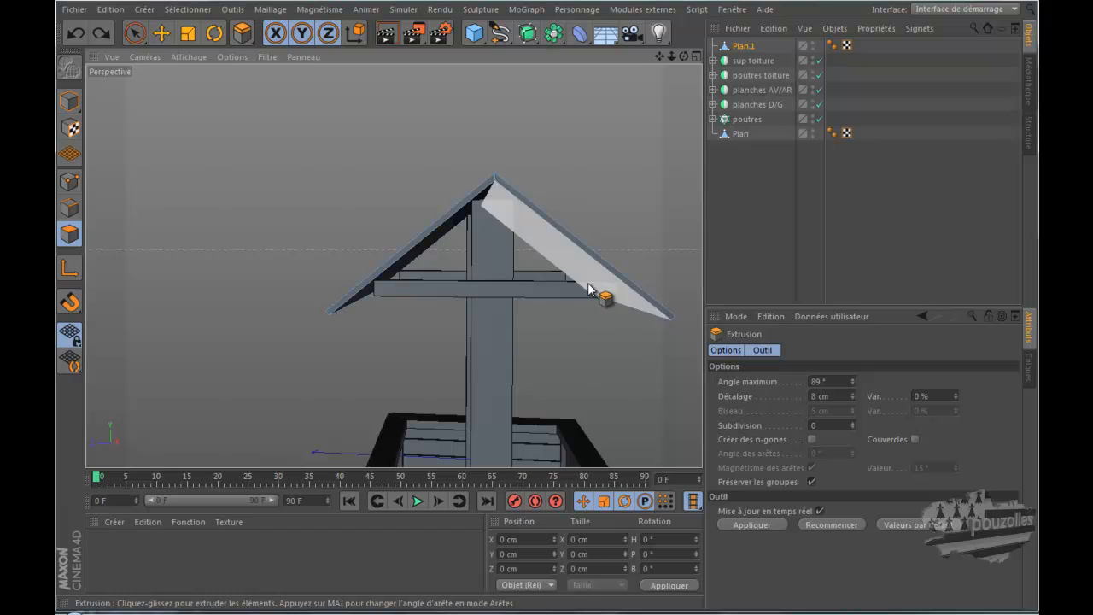
pyautogui.click(162, 34)
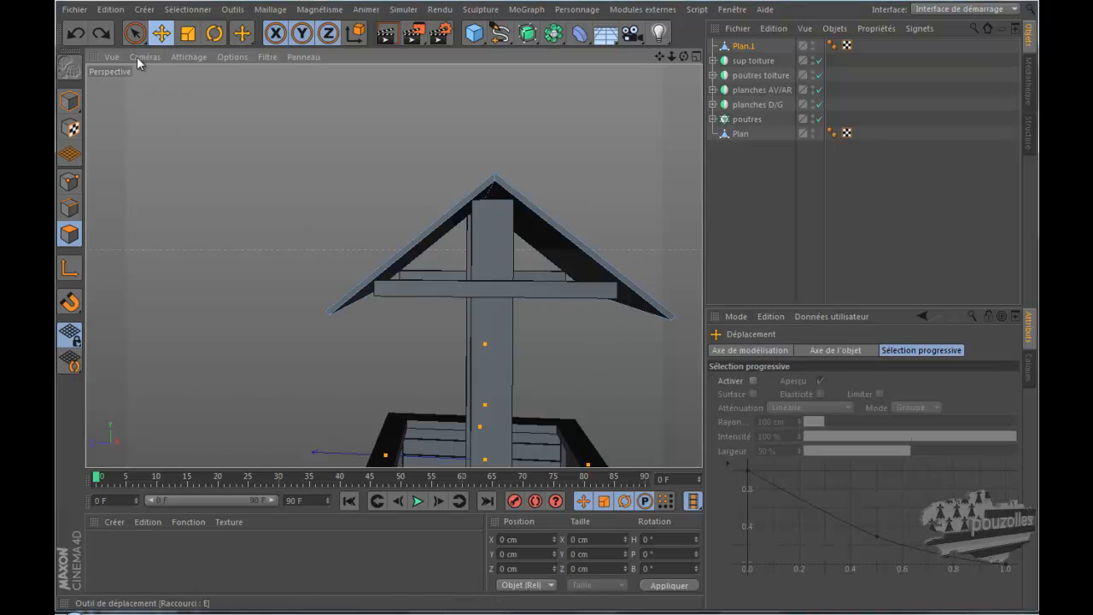
pyautogui.click(72, 101)
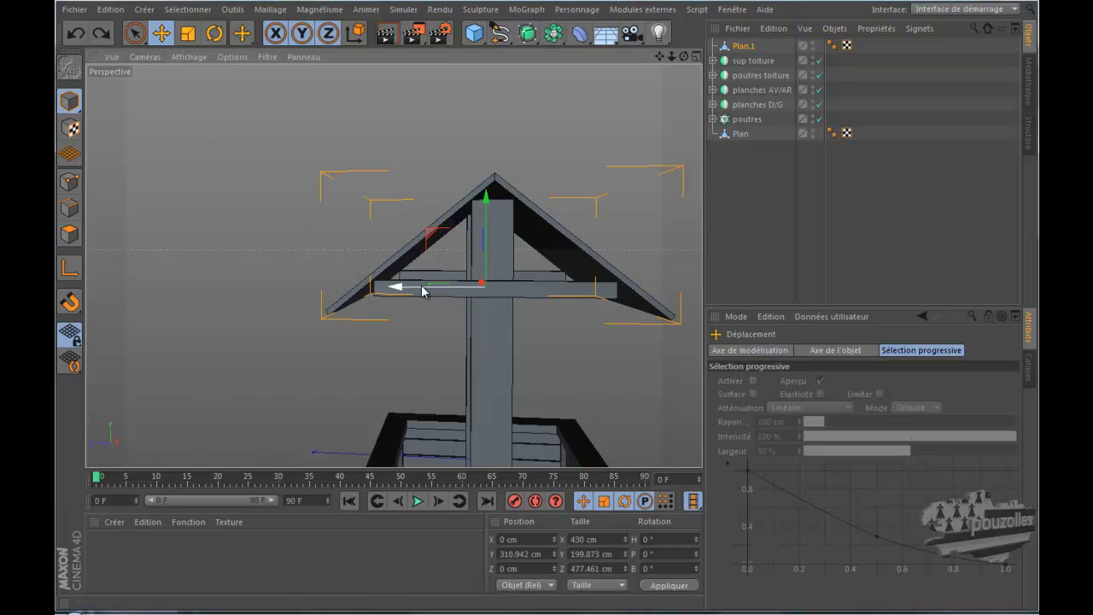
pyautogui.click(507, 295)
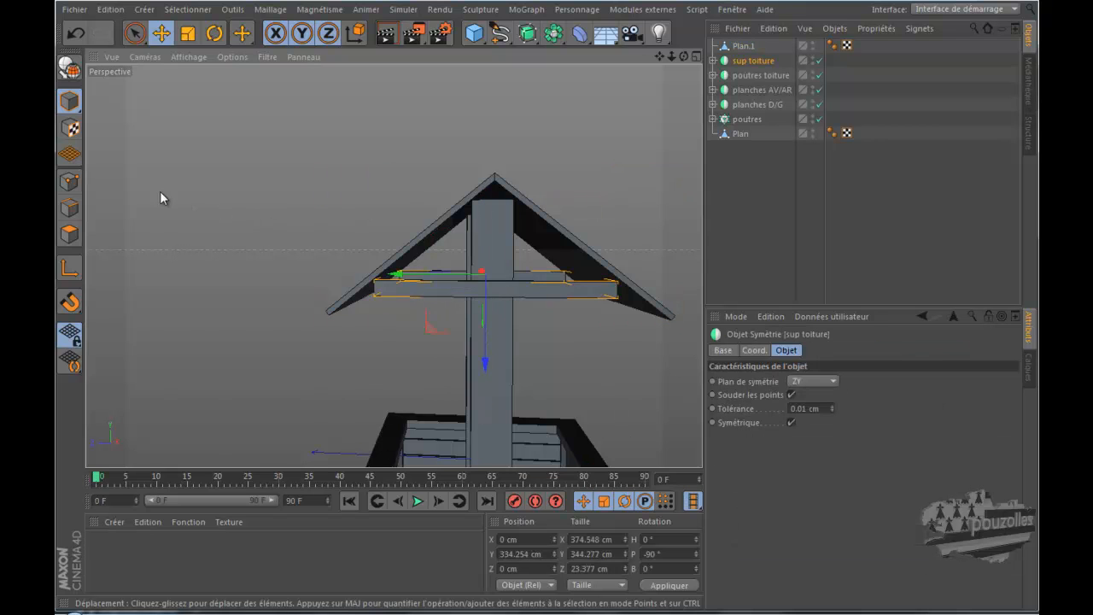
pyautogui.click(713, 61)
# Examine which parts of the well belong to Plan, poutres, planches D/G, planches AV/AR, poutres toiture and sup toiture.
pyautogui.click(739, 148)
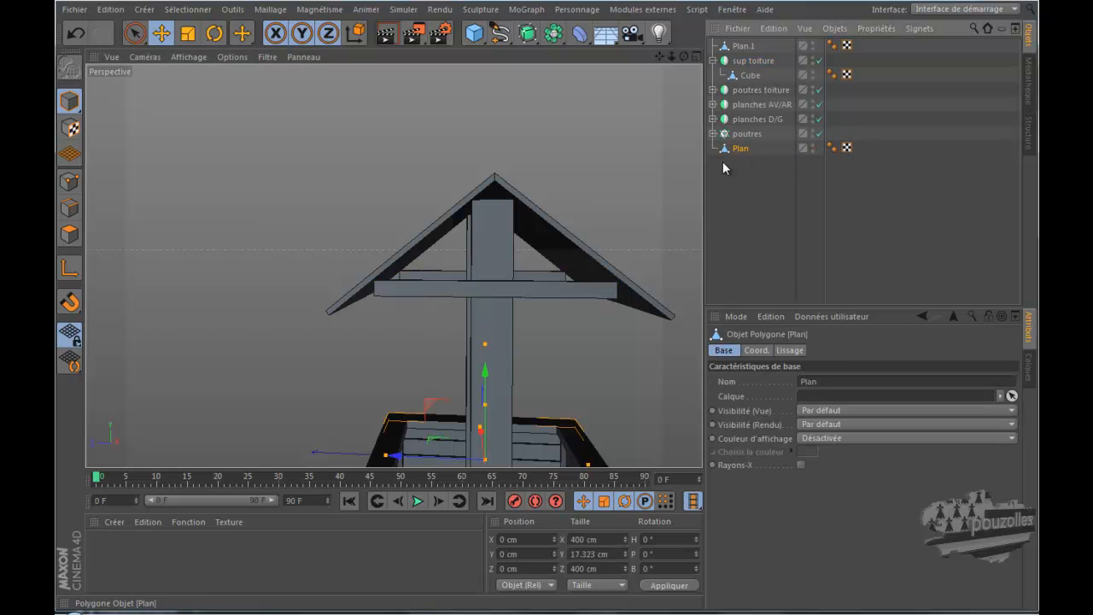
pyautogui.scroll(-3, 640, 213)
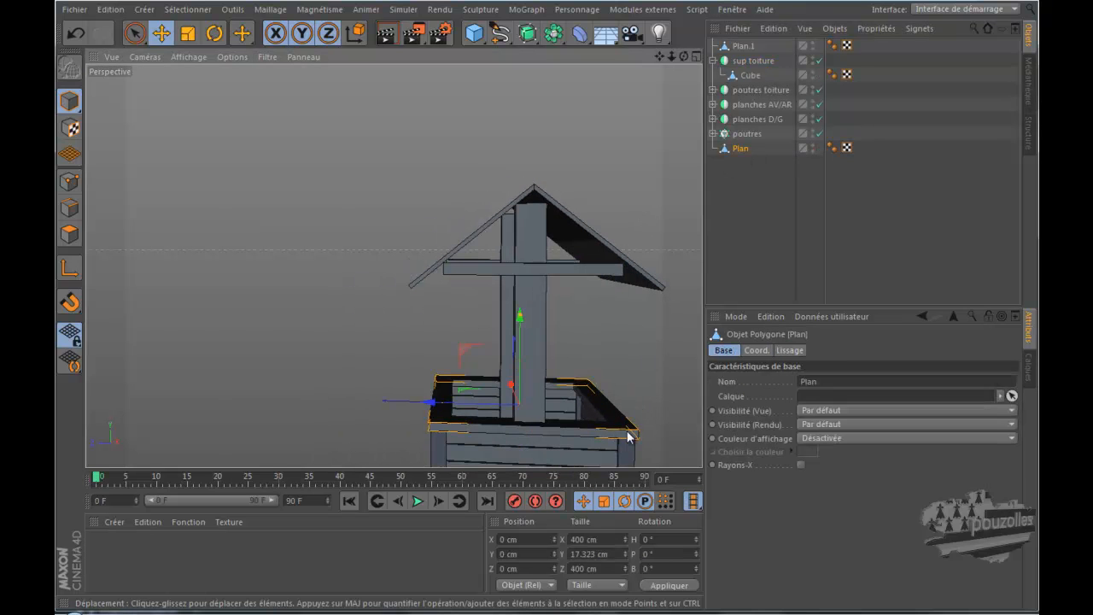
pyautogui.click(756, 132)
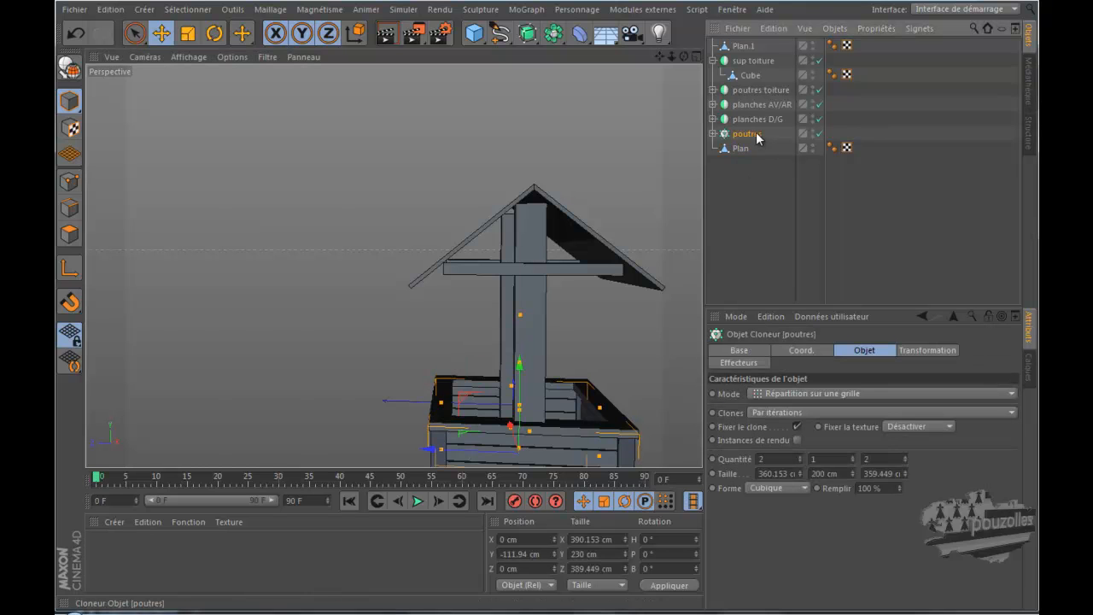
pyautogui.scroll(-2, 673, 234)
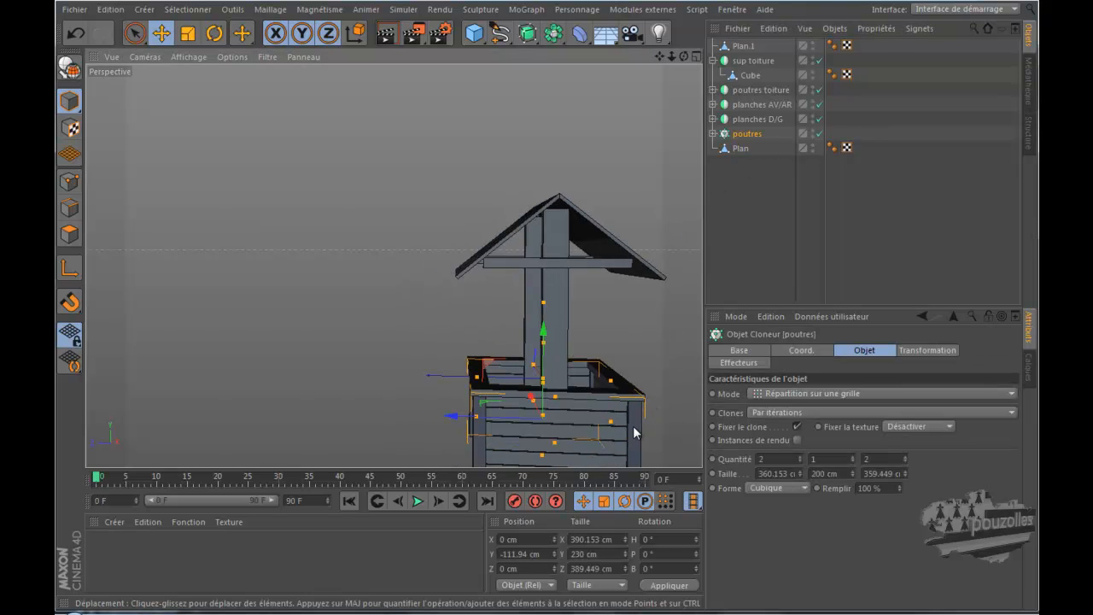
pyautogui.click(754, 121)
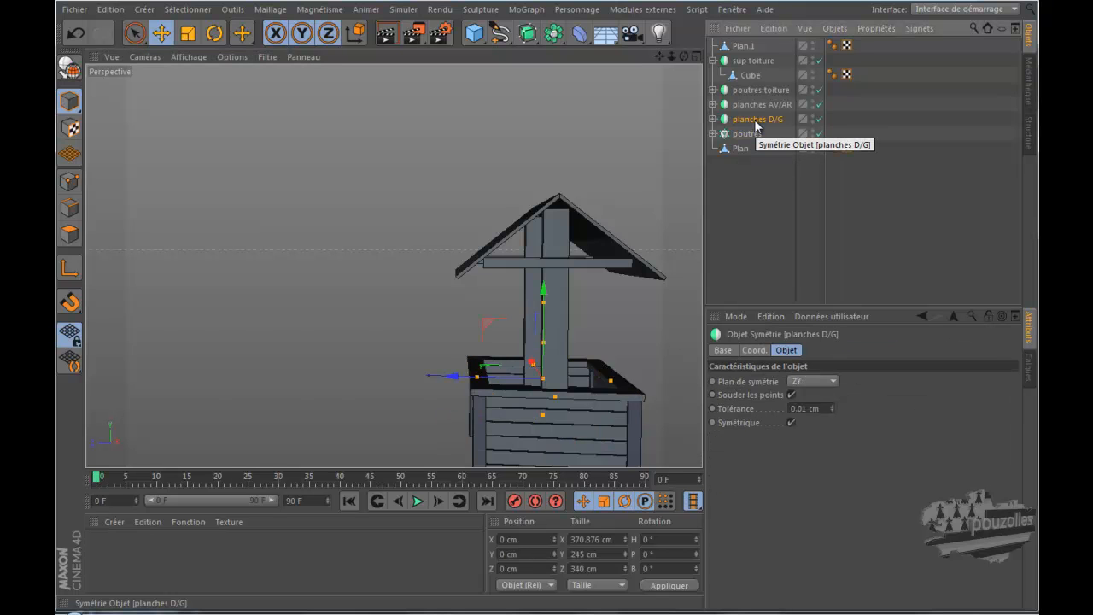
pyautogui.keyDown('alt'); pyautogui.moveTo(581, 298); pyautogui.dragTo(583, 297); pyautogui.keyUp('alt')
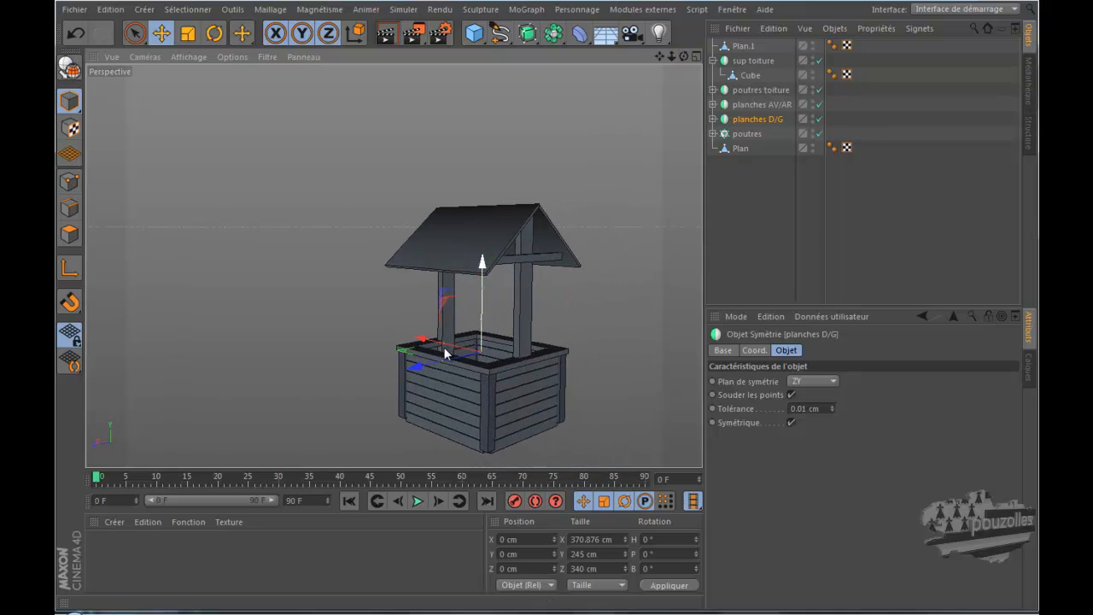
pyautogui.click(748, 105)
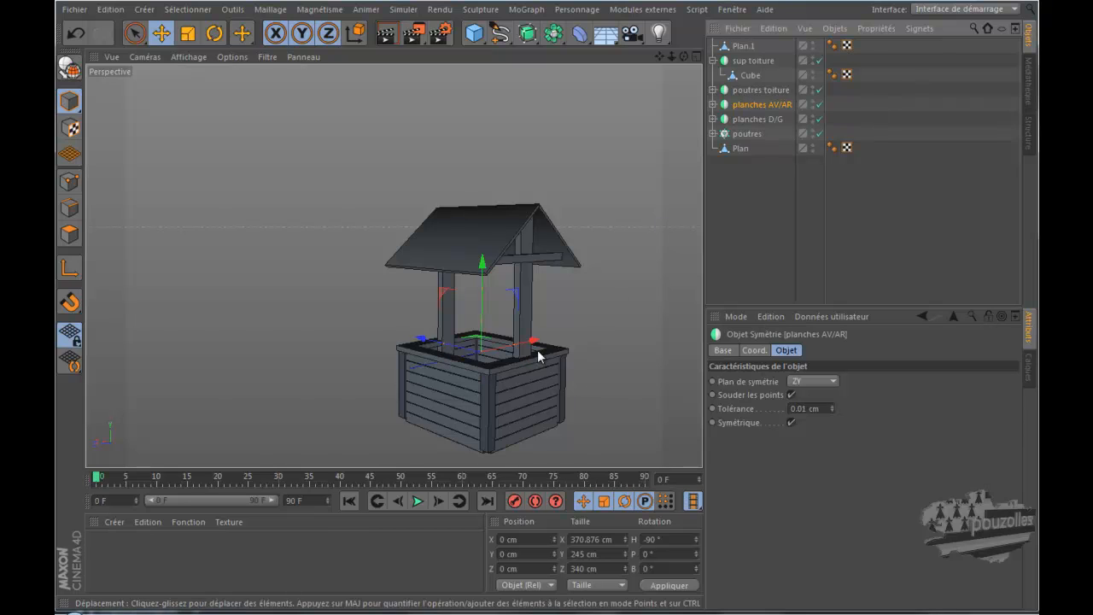
pyautogui.click(752, 89)
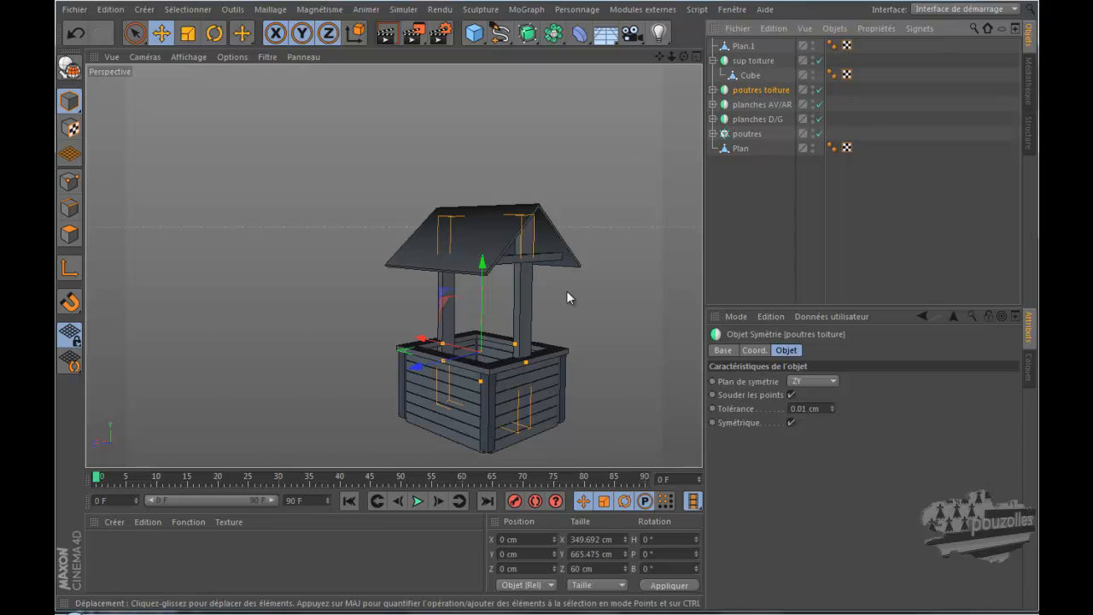
pyautogui.click(741, 61)
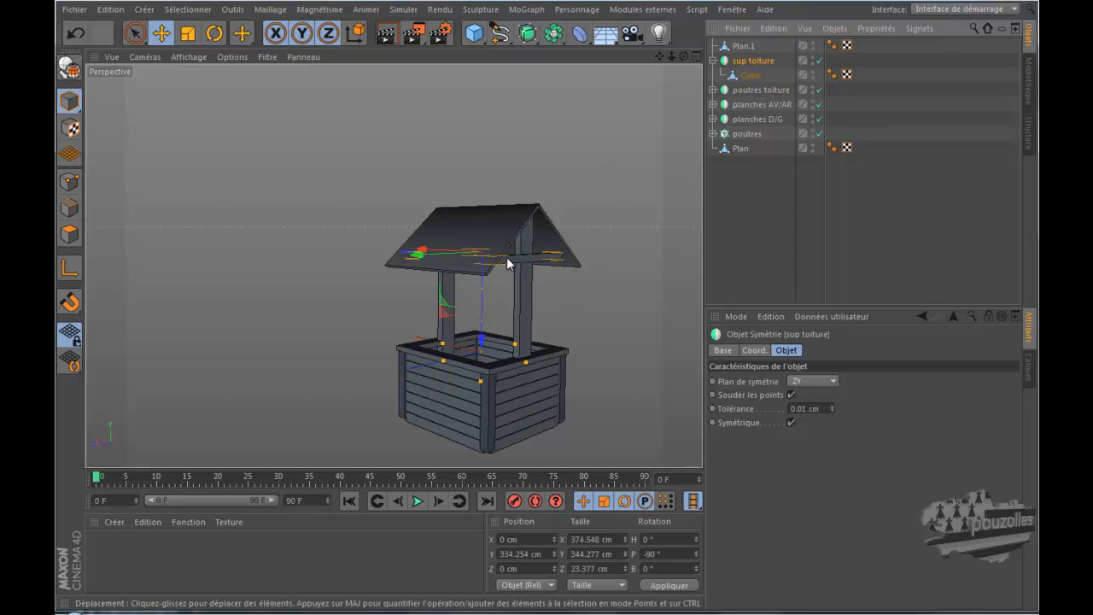
# Select the Cube inside sup toiture and set it up for point editing in the Right view.
pyautogui.click(749, 76)
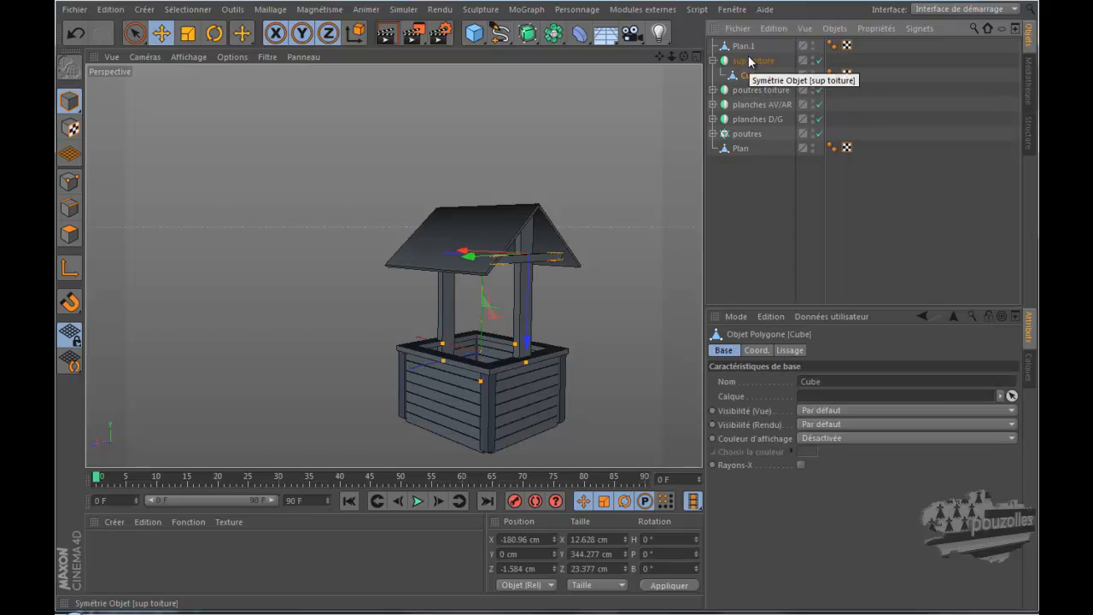
pyautogui.click(750, 61)
pyautogui.click(747, 76)
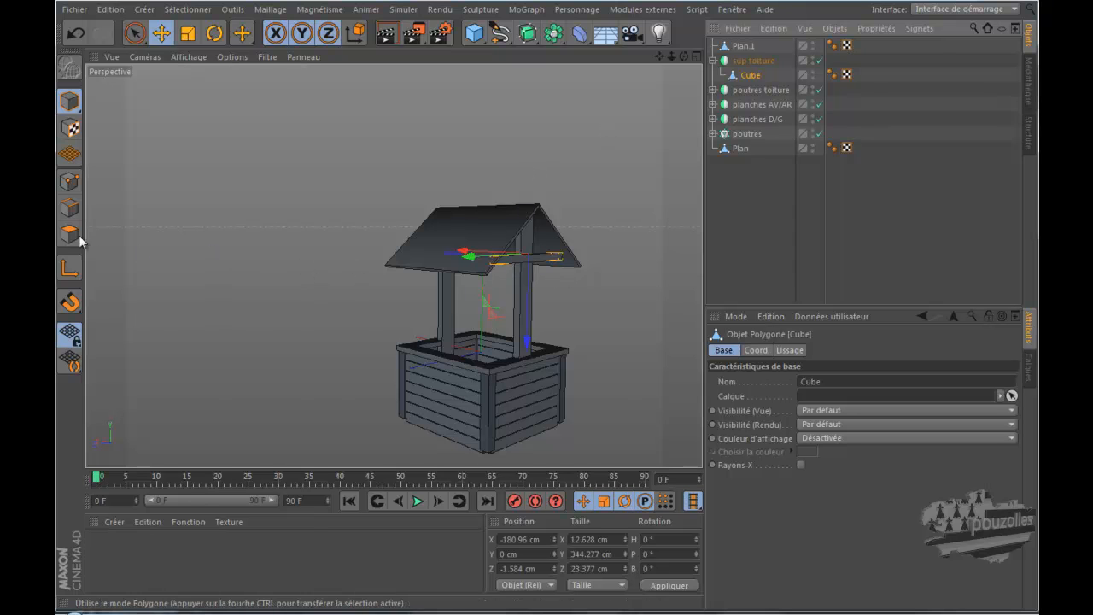
pyautogui.click(70, 183)
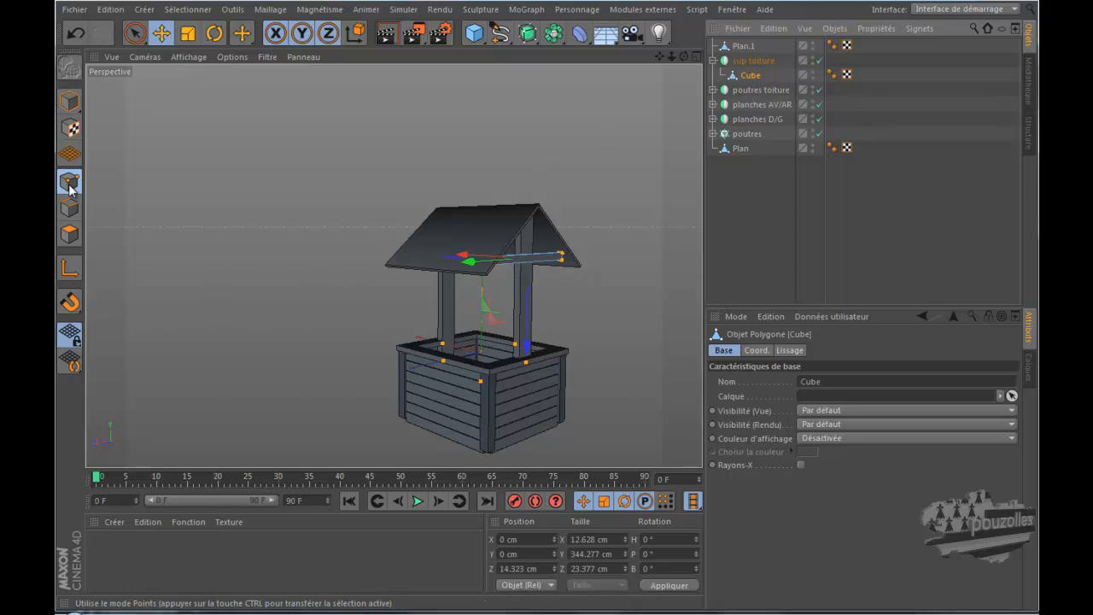
pyautogui.middleClick(247, 306)
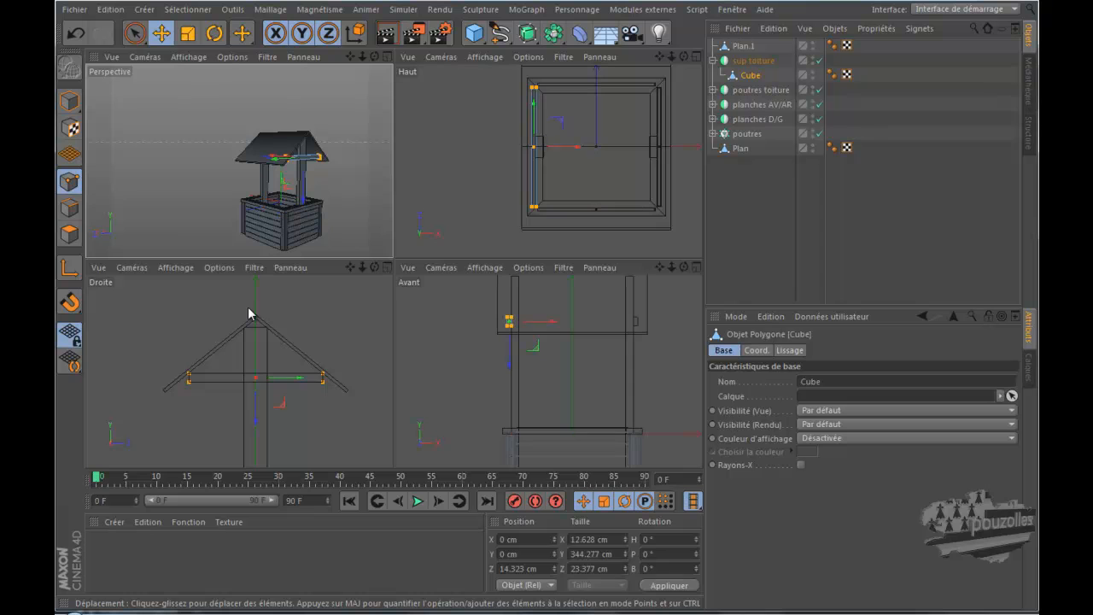
pyautogui.middleClick(271, 374)
pyautogui.middleClick(272, 380)
pyautogui.scroll(3, 372, 311)
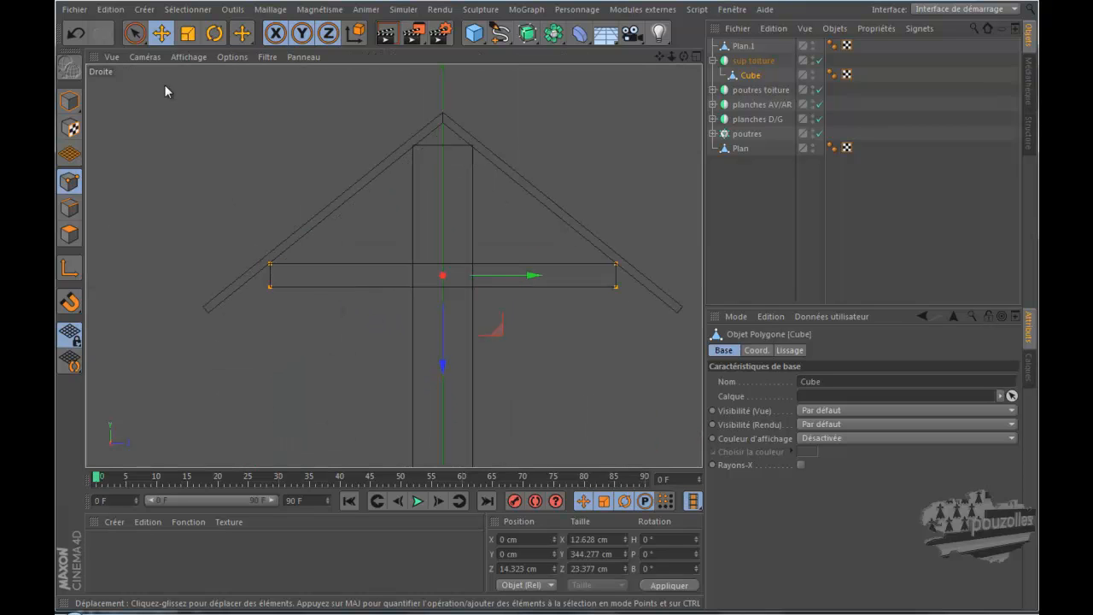
# Scale the horizontal support beam's lower corner points apart lengthwise to about 406 cm, following the roof slope, and deselect them.
pyautogui.moveTo(134, 33); pyautogui.dragTo(196, 78)
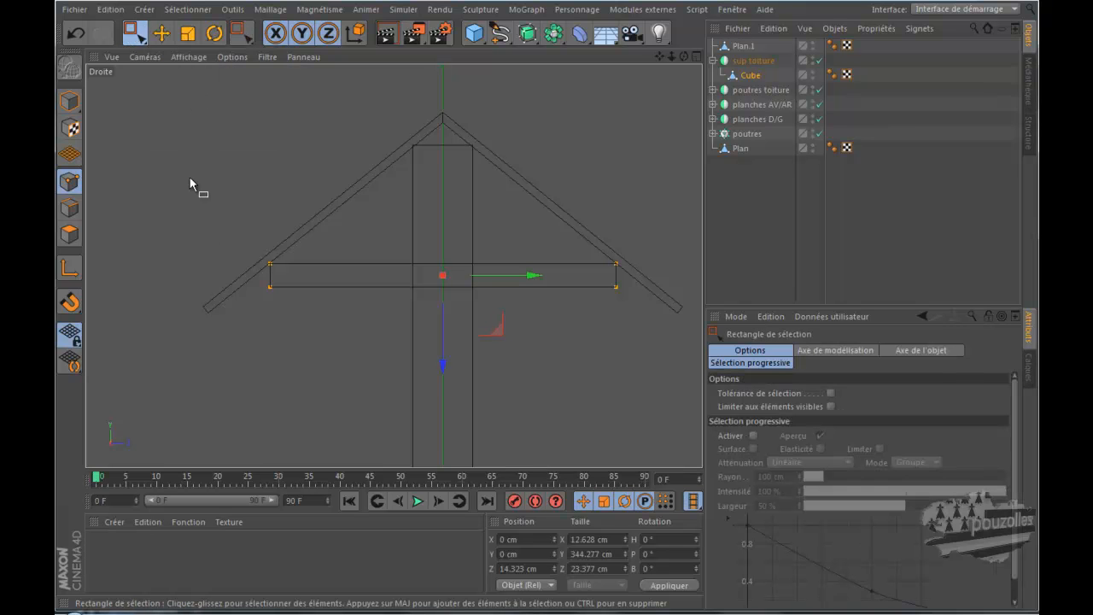
pyautogui.moveTo(214, 285); pyautogui.dragTo(720, 352)
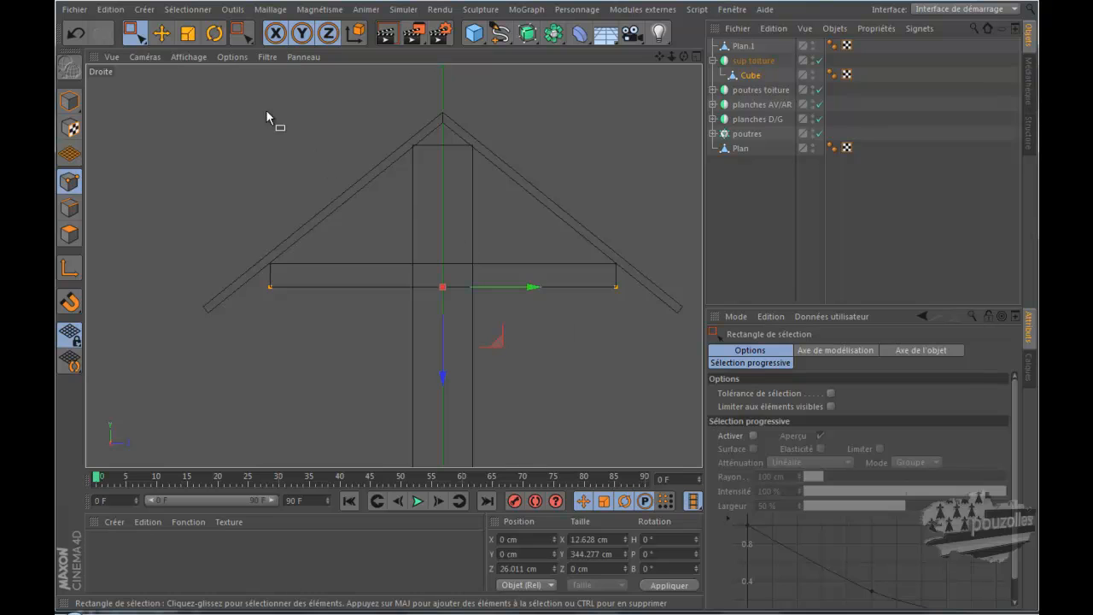
pyautogui.click(188, 33)
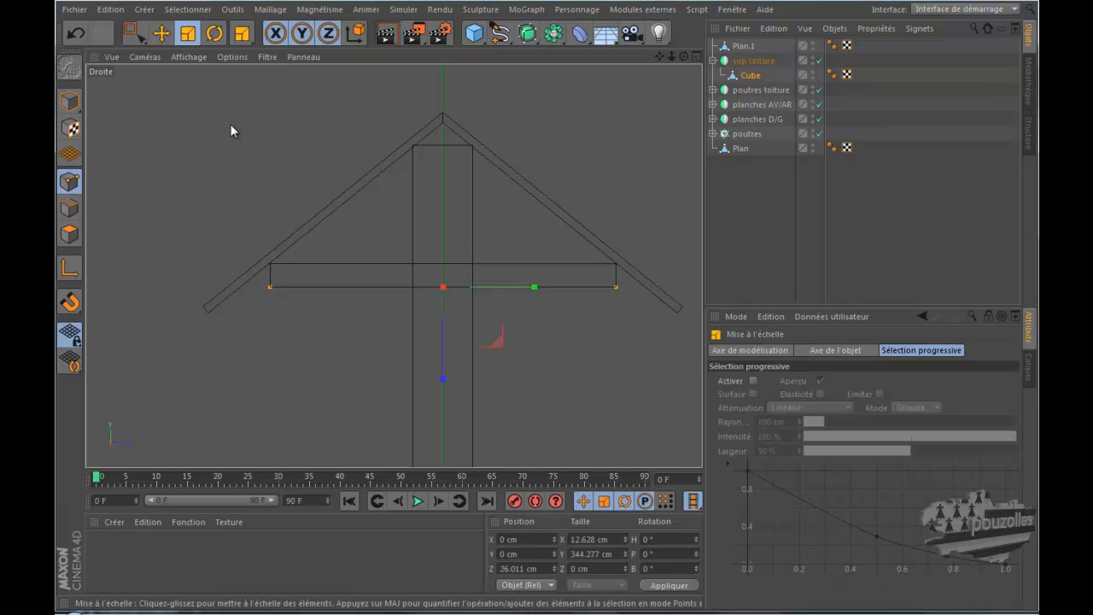
pyautogui.moveTo(535, 294); pyautogui.dragTo(549, 294)
pyautogui.middleClick(236, 219)
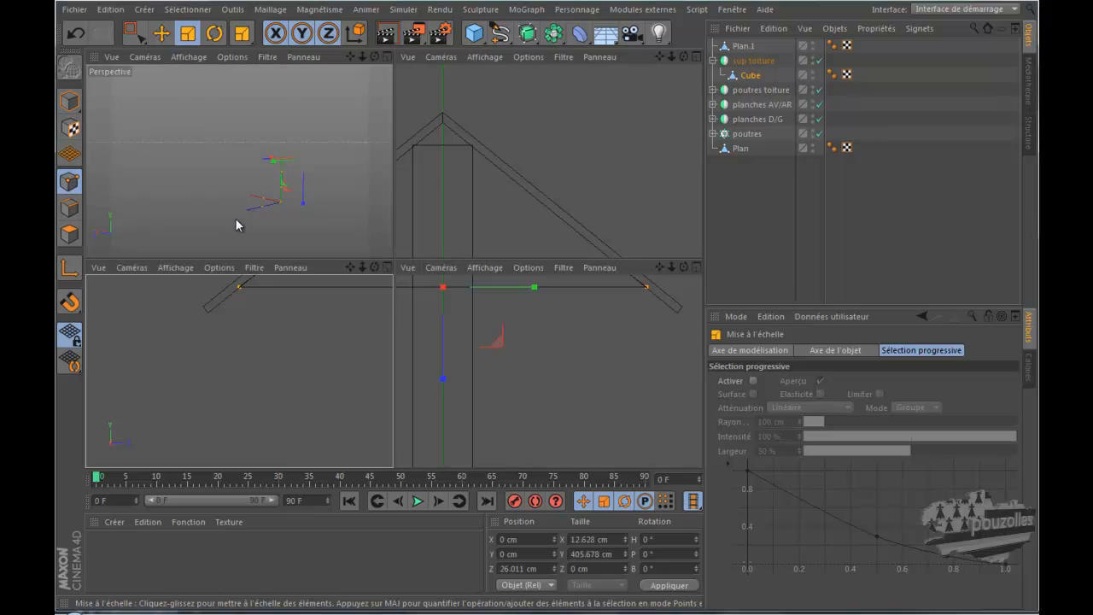
pyautogui.middleClick(352, 166)
pyautogui.keyDown('alt'); pyautogui.moveTo(581, 297); pyautogui.dragTo(580, 297); pyautogui.keyUp('alt')
pyautogui.scroll(5, 608, 206)
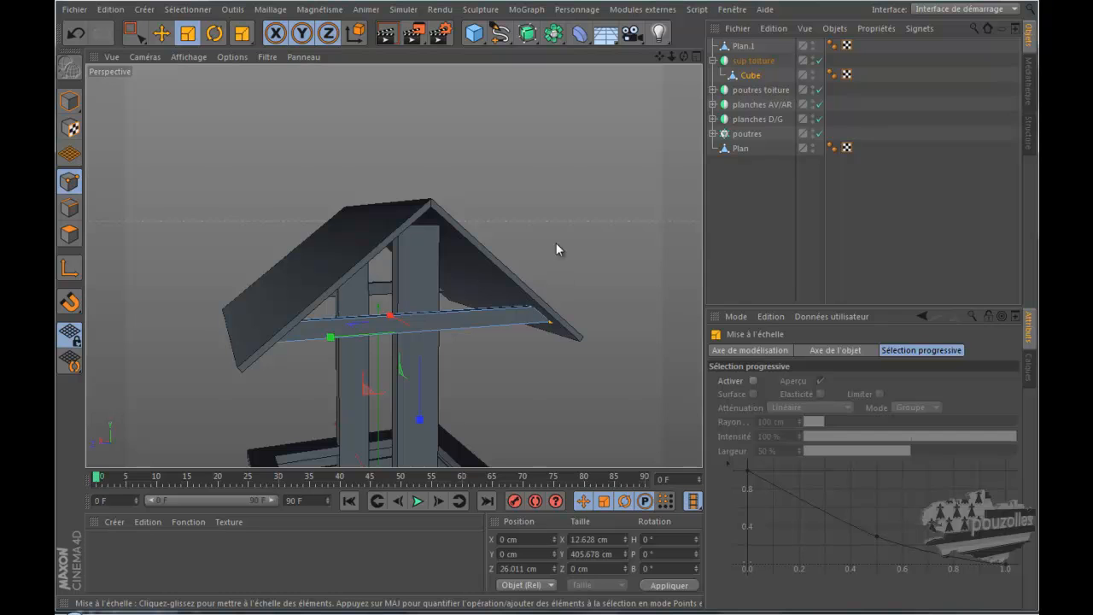
pyautogui.click(416, 244)
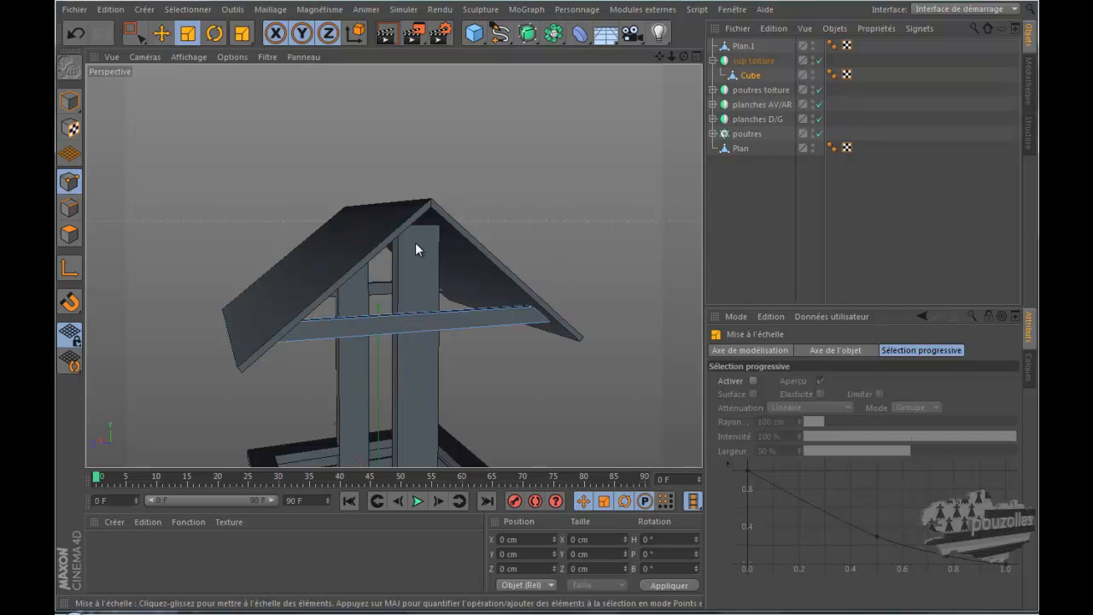
# Select the Cube inside poutres toiture and display its points in the Right view.
pyautogui.click(747, 90)
pyautogui.click(713, 90)
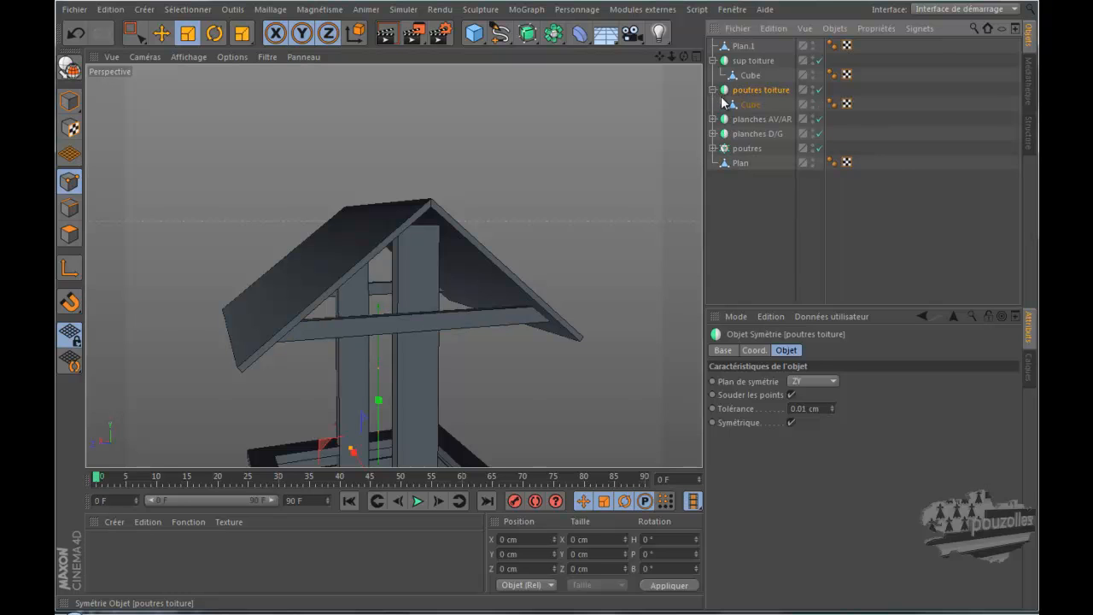
pyautogui.click(748, 105)
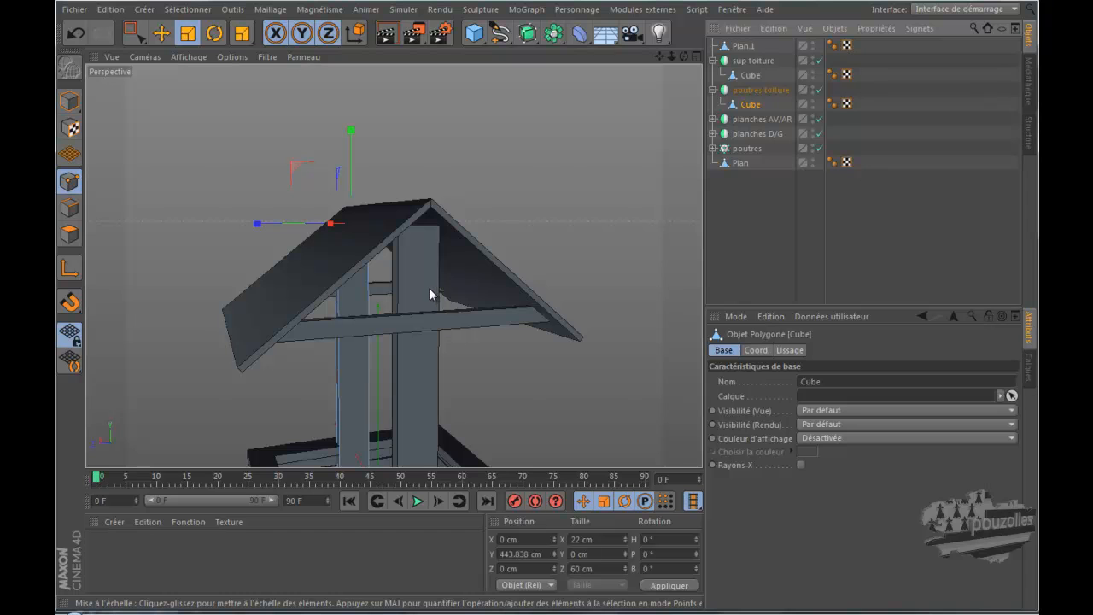
pyautogui.middleClick(424, 236)
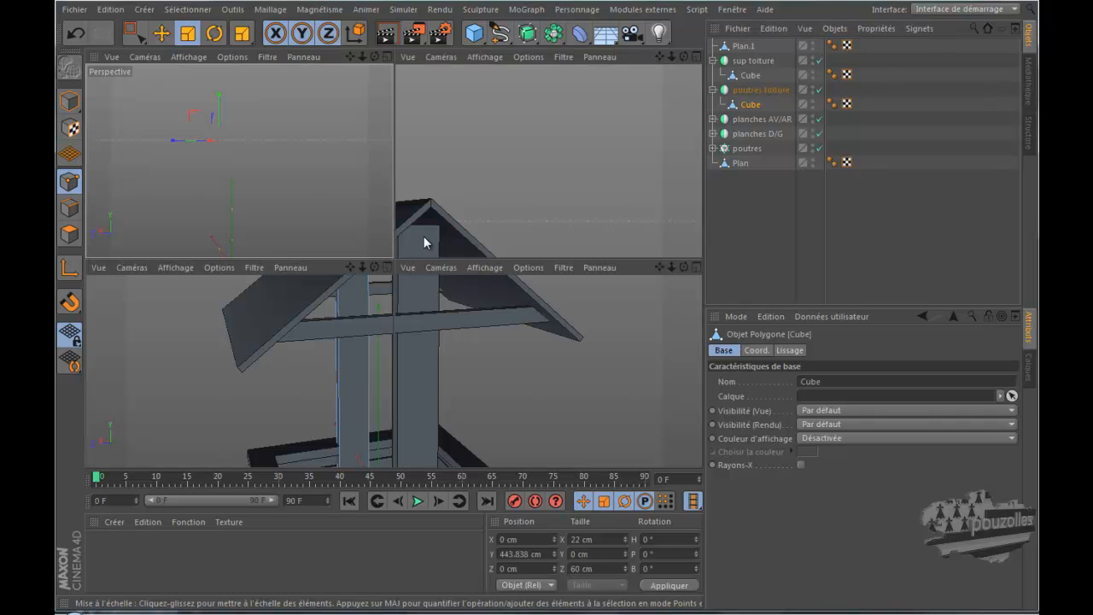
pyautogui.middleClick(346, 360)
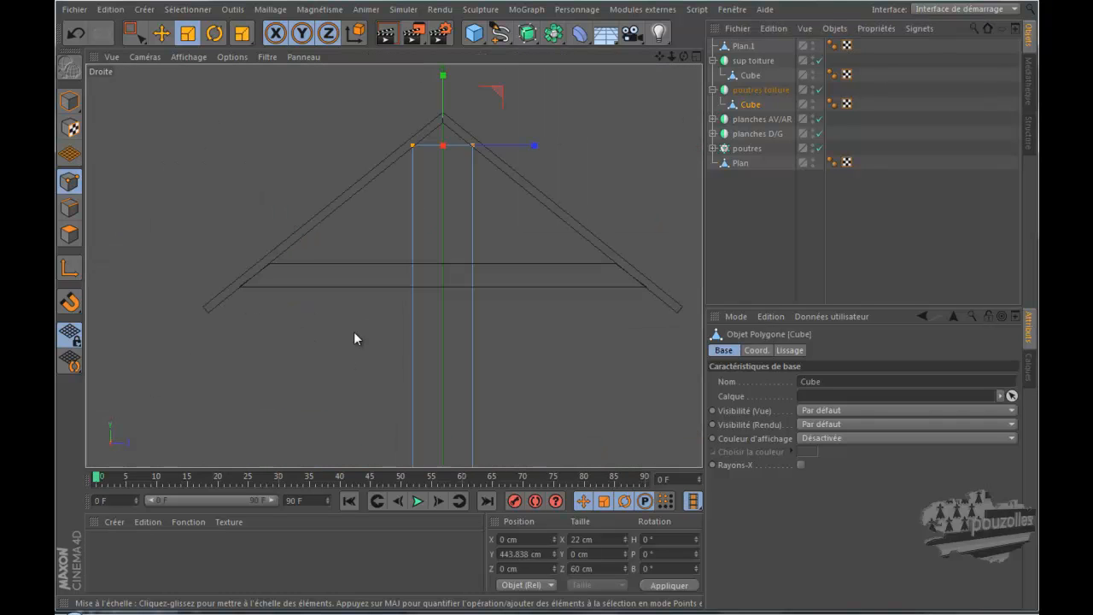
# Undo the last change to the post, activate the Move tool and deselect its upper corner points.
pyautogui.hotkey('ctrl', 'z')
pyautogui.click(101, 34)
pyautogui.click(161, 33)
pyautogui.click(197, 142)
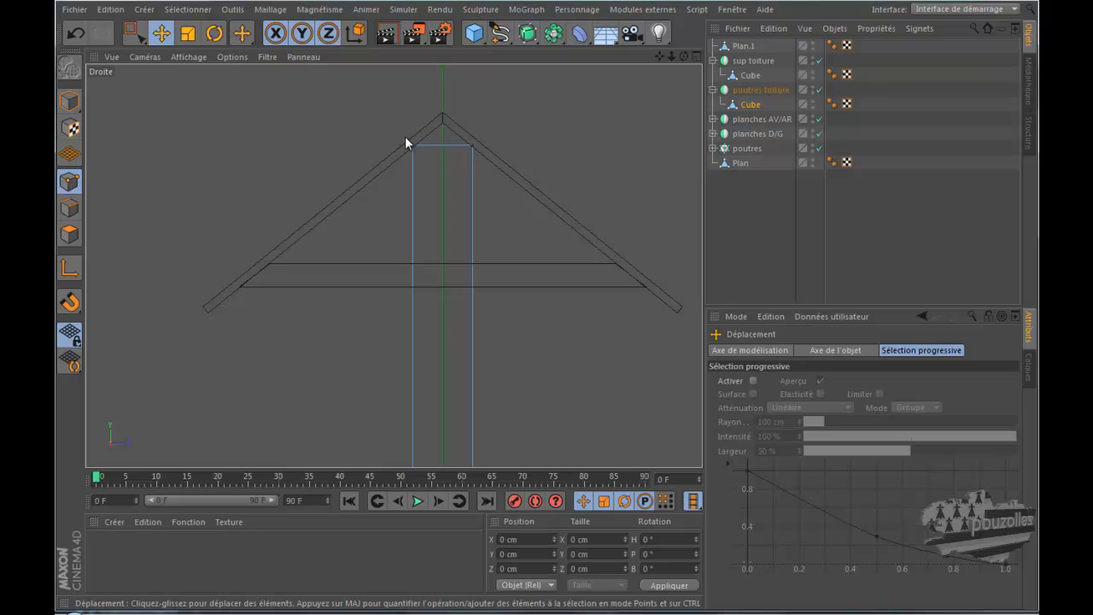
pyautogui.rightClick(273, 101)
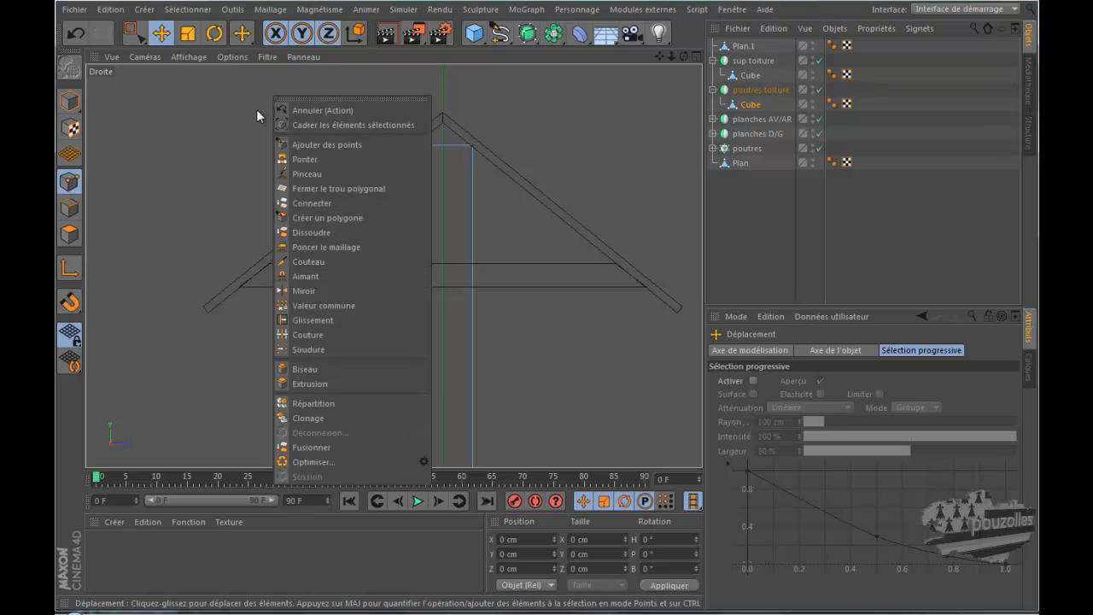
pyautogui.click(309, 261)
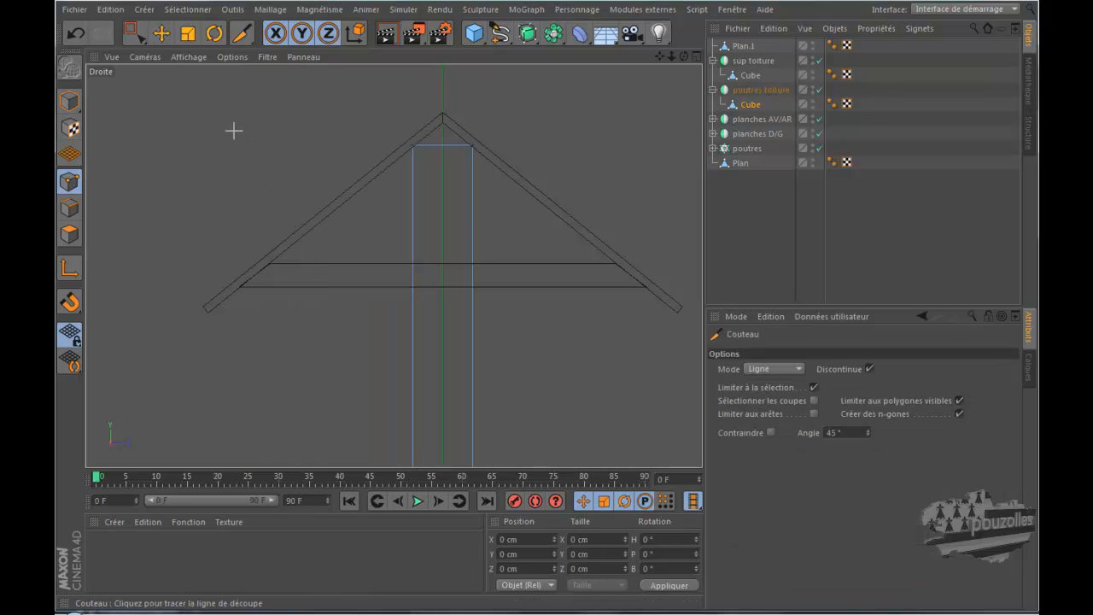
pyautogui.click(161, 32)
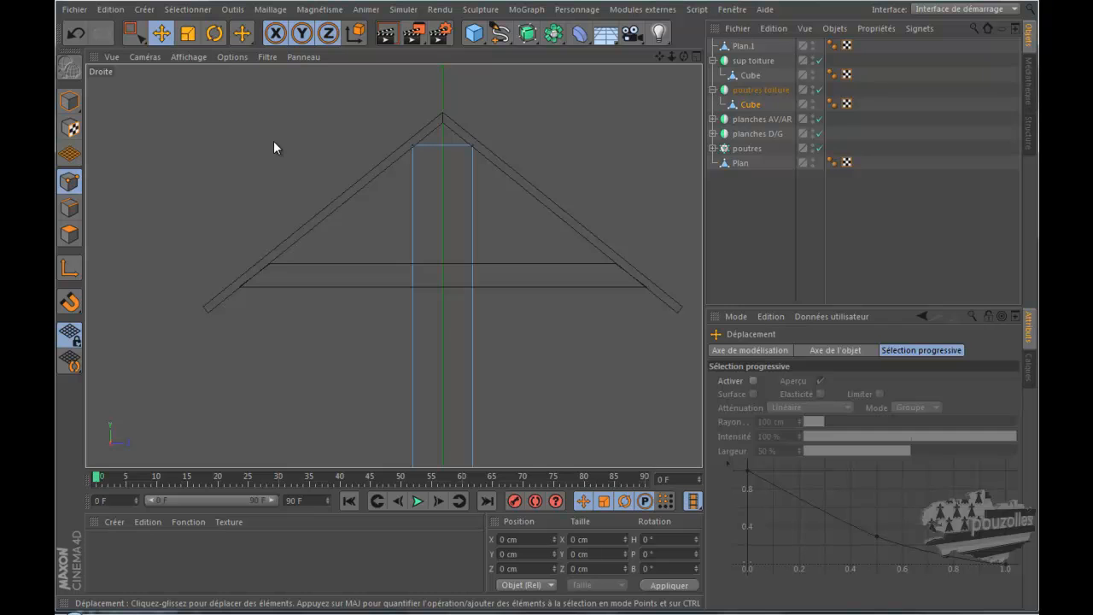
# Activate the Knife (Couteau) for the post and set its mode to Boucle.
pyautogui.press('k')
pyautogui.press('k')
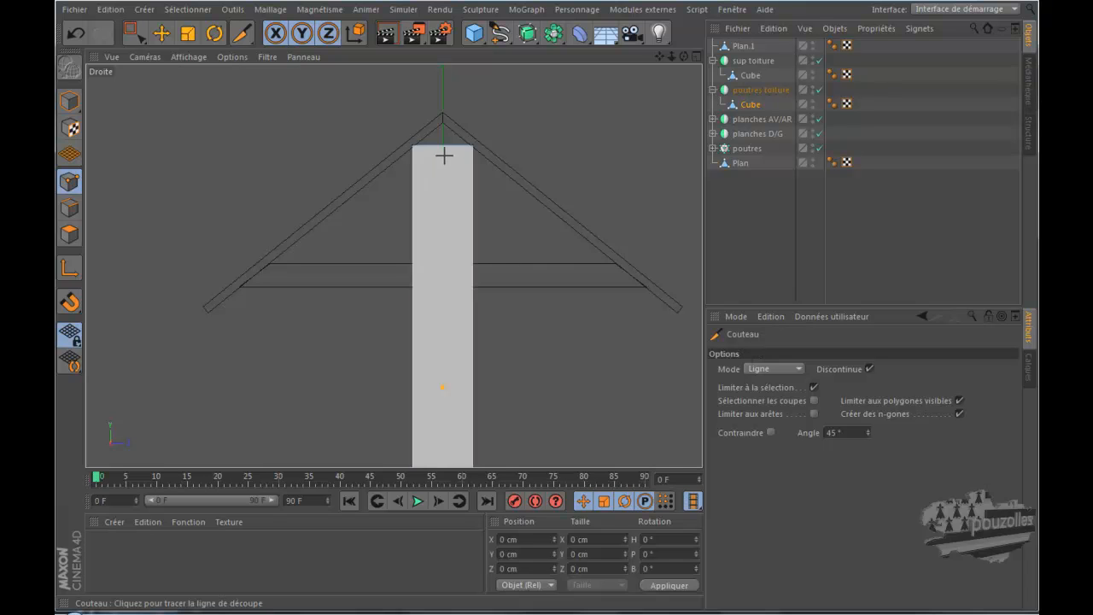
pyautogui.click(799, 368)
pyautogui.click(781, 427)
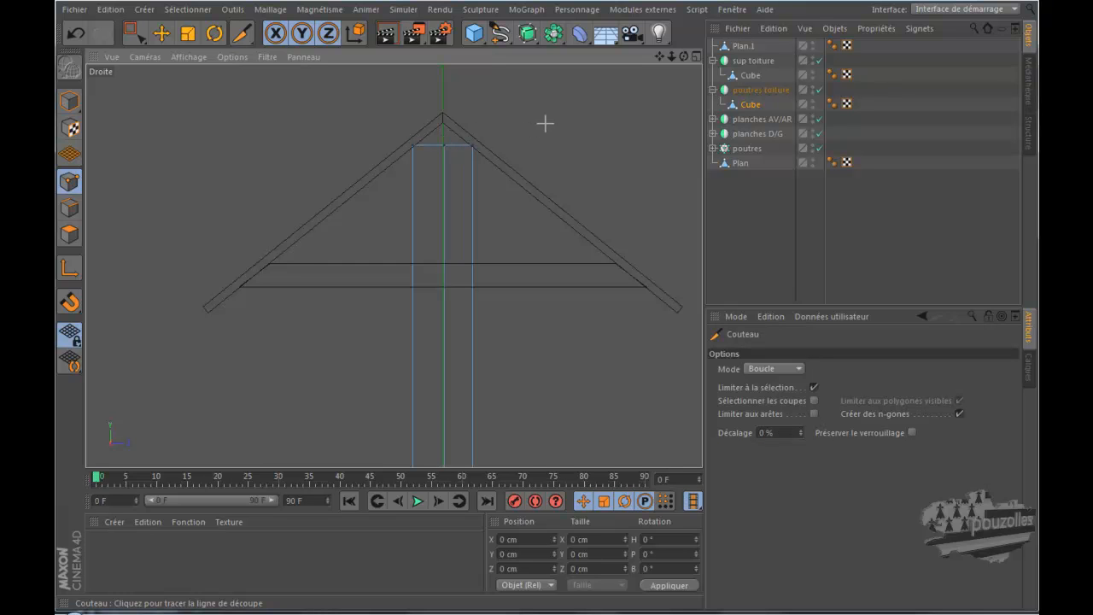
# Undo the trial loop cuts made along the middle of the post.
pyautogui.click(75, 32)
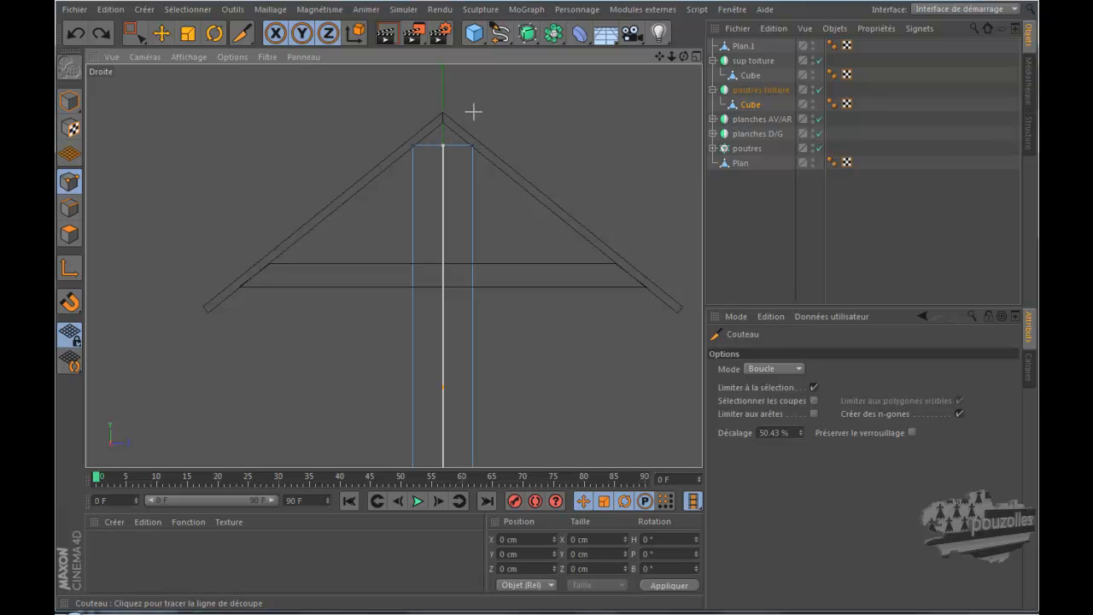
pyautogui.click(254, 89)
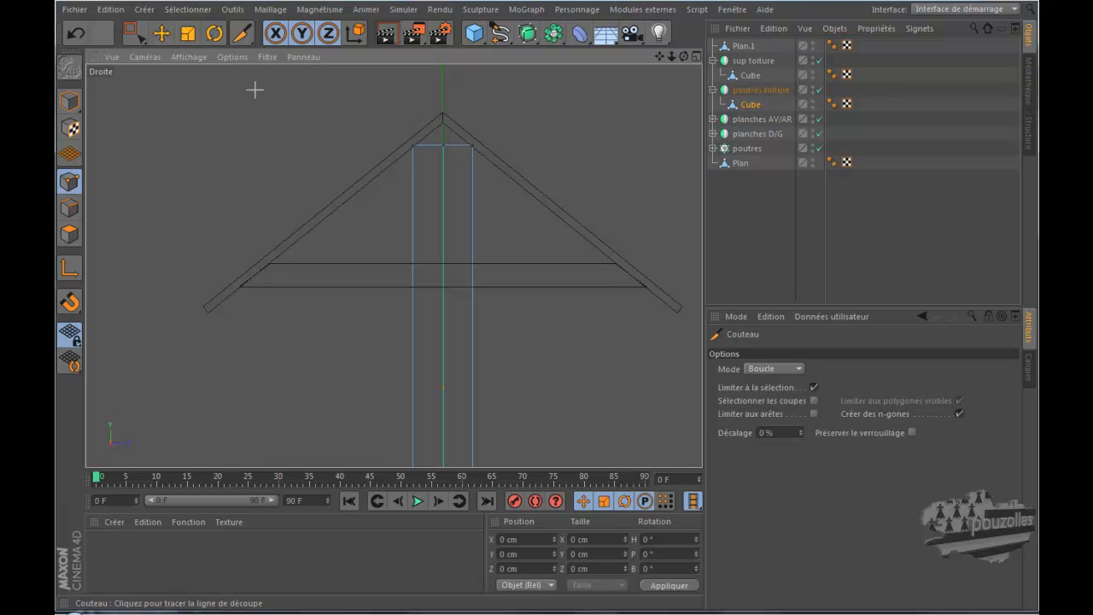
pyautogui.click(77, 34)
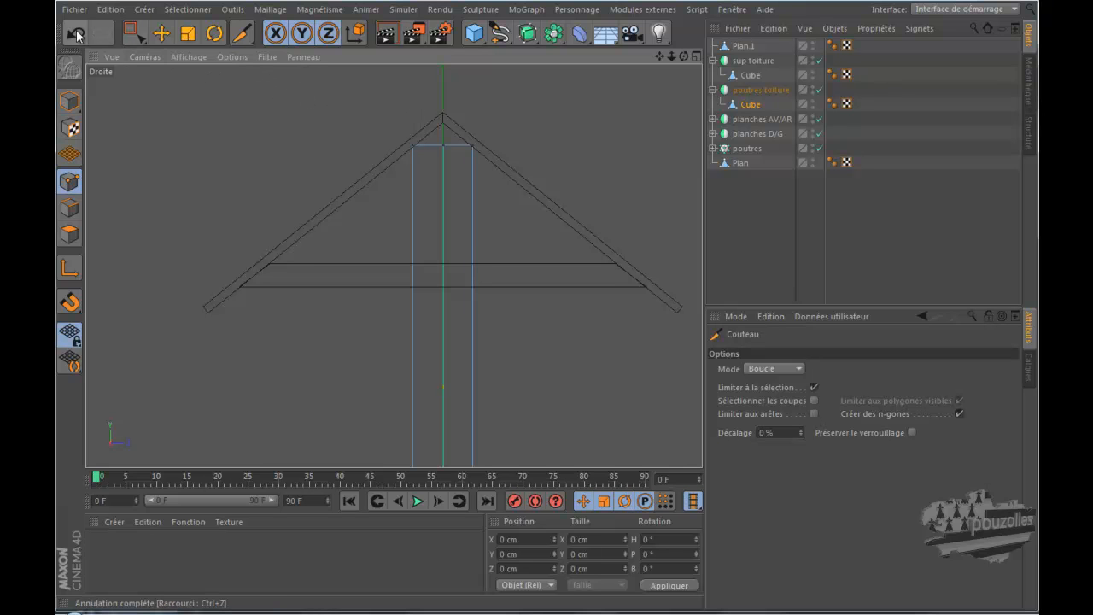
# Cut a vertical edge loop through the middle of the post at an offset of about 50%.
pyautogui.scroll(2, 444, 143)
pyautogui.scroll(3, 444, 142)
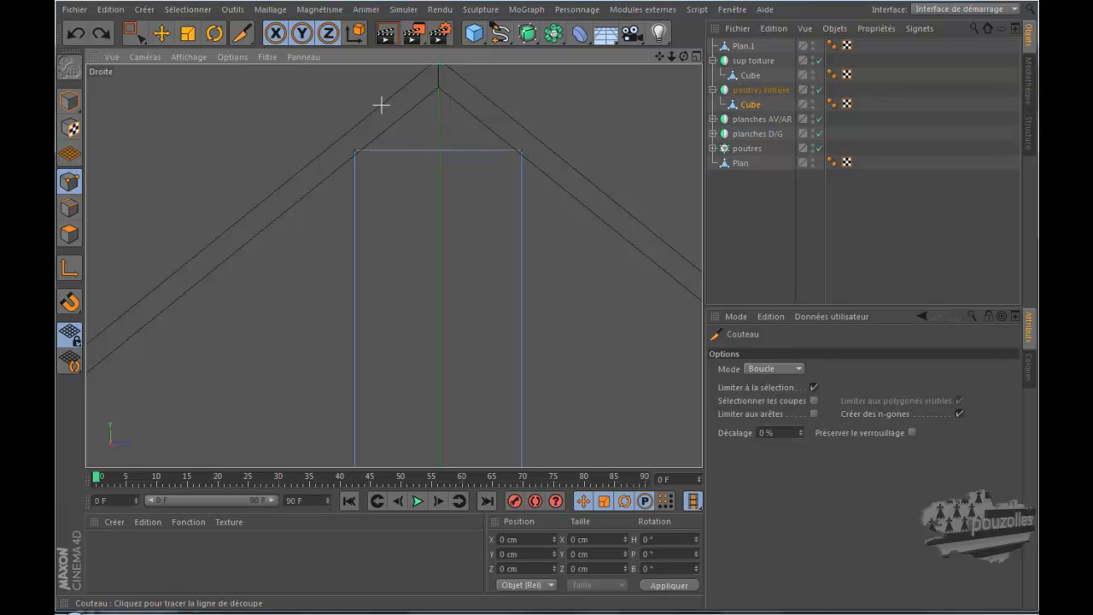
pyautogui.click(439, 151)
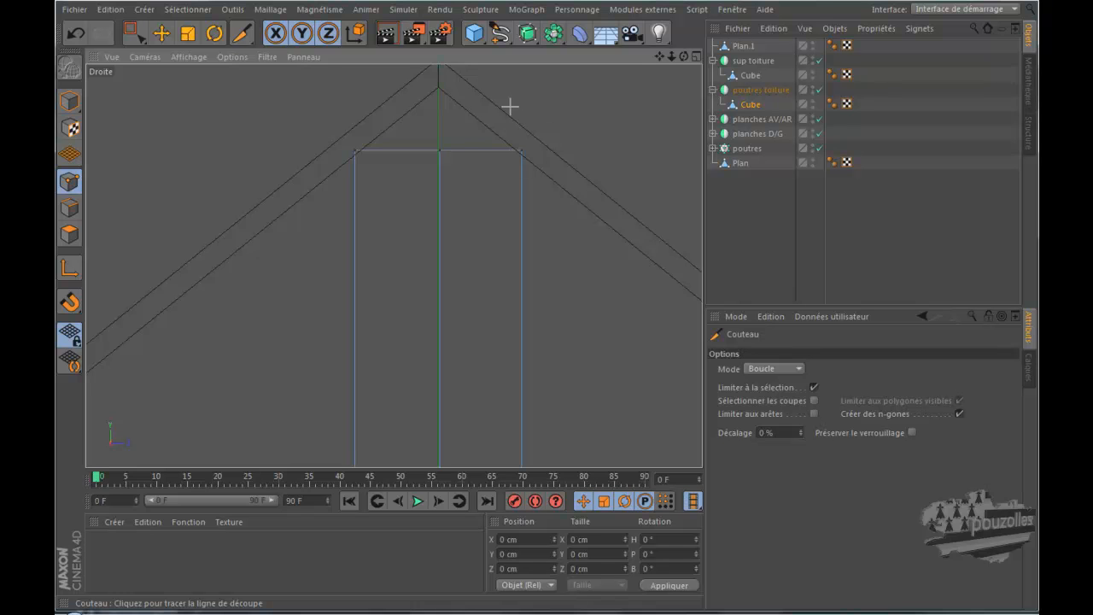
pyautogui.click(74, 30)
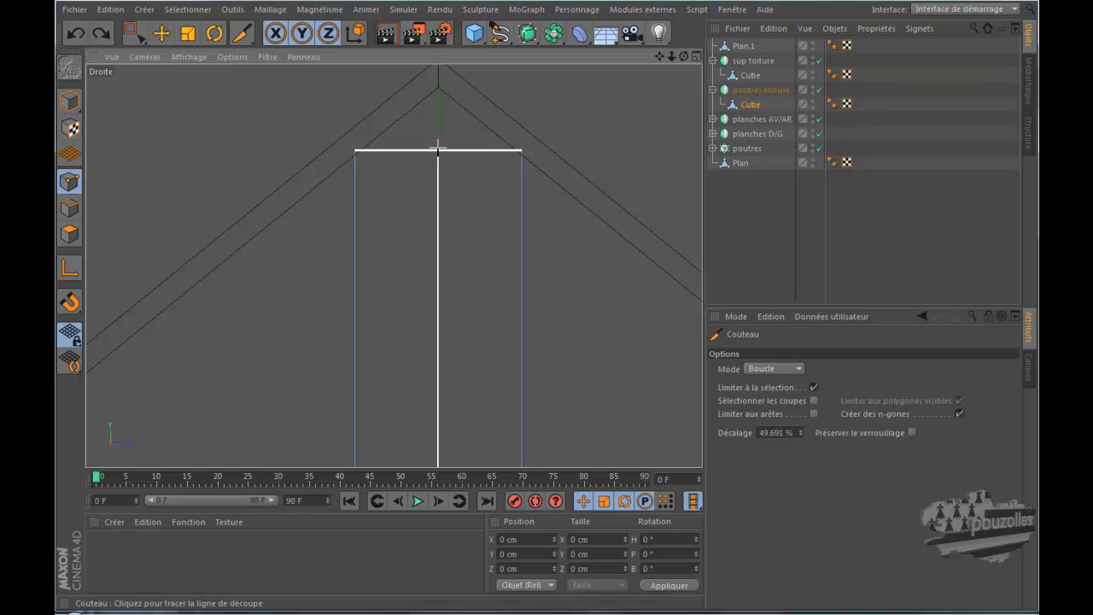
pyautogui.click(438, 151)
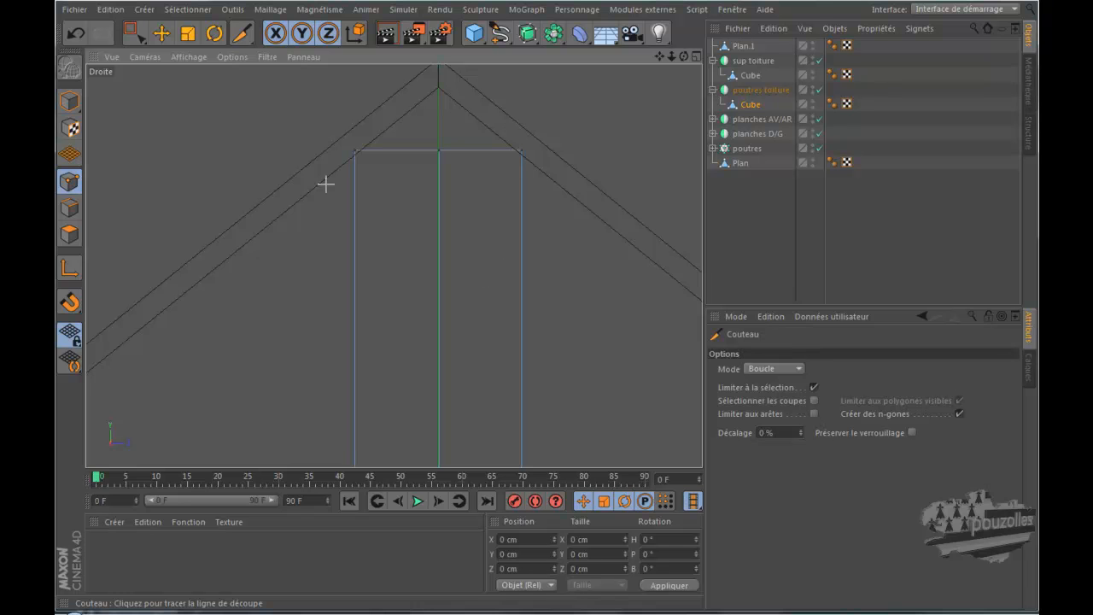
# Try to raise the post's upper centre points to the inner roof ridge, at about Y 466.7 cm.
pyautogui.click(132, 32)
pyautogui.moveTo(434, 177); pyautogui.dragTo(460, 196)
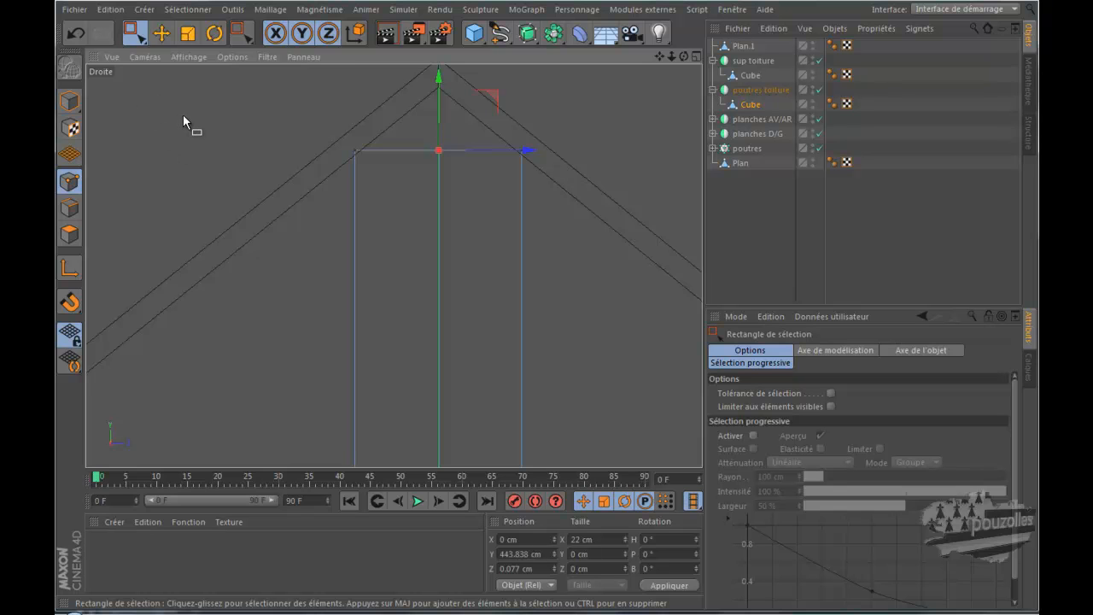
pyautogui.moveTo(434, 88); pyautogui.dragTo(442, 26)
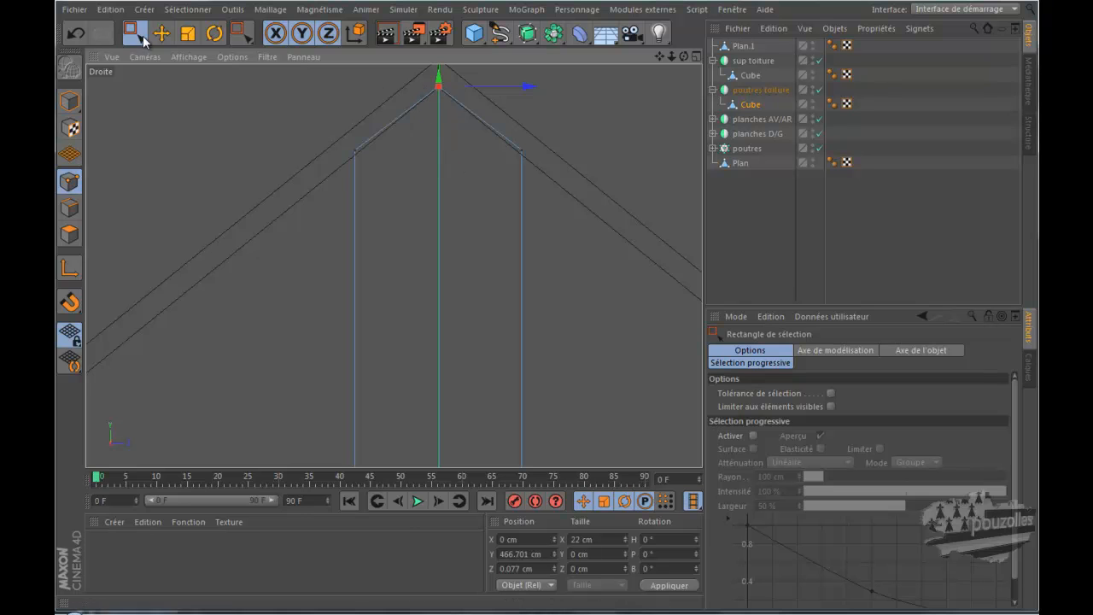
pyautogui.click(75, 34)
pyautogui.click(75, 33)
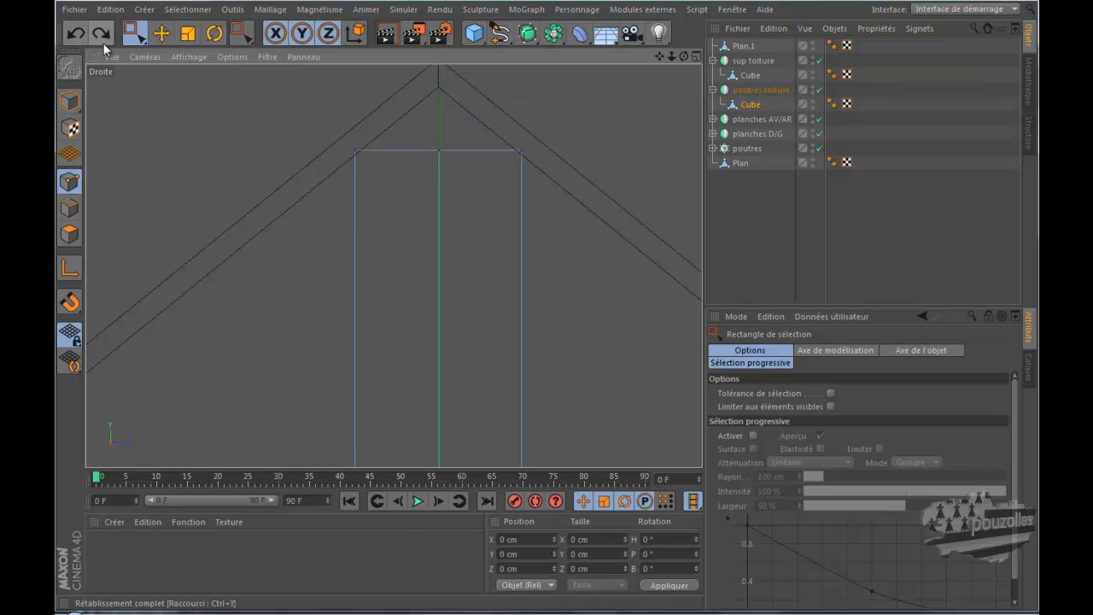
# Try to raise the post's upper centre point picked with the Pinceau de sélection, limited to visible elements.
pyautogui.moveTo(134, 32); pyautogui.dragTo(183, 49)
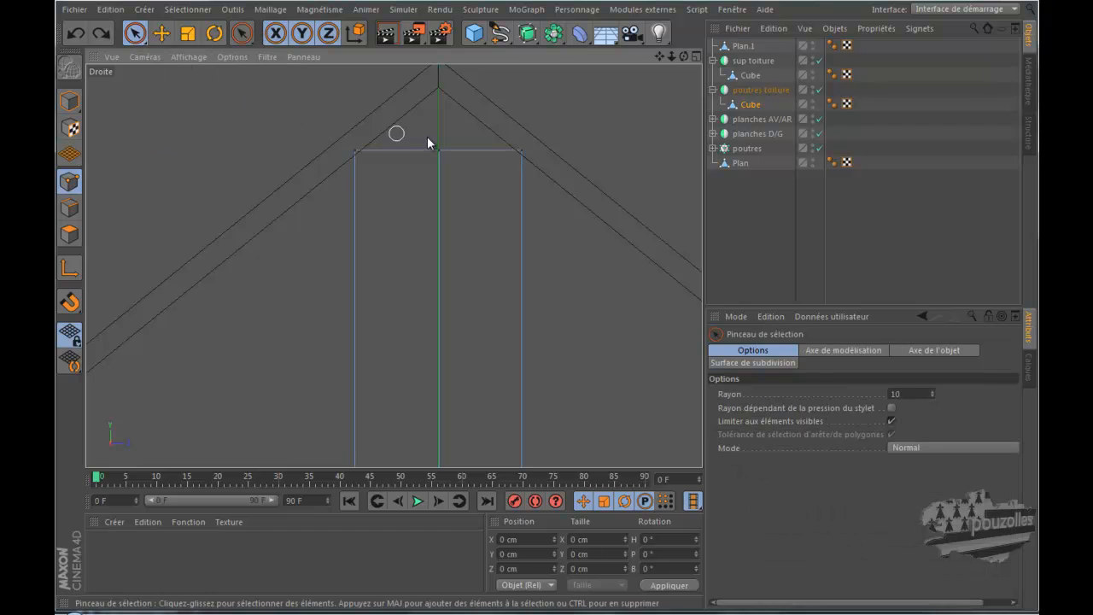
pyautogui.click(440, 156)
pyautogui.moveTo(444, 91); pyautogui.dragTo(442, 69)
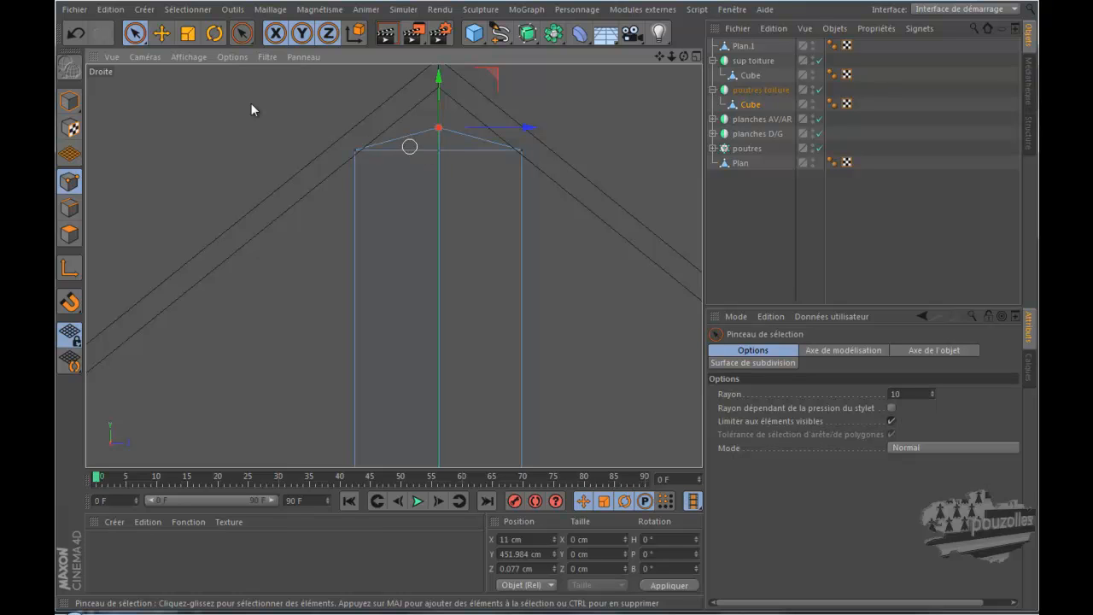
pyautogui.click(74, 34)
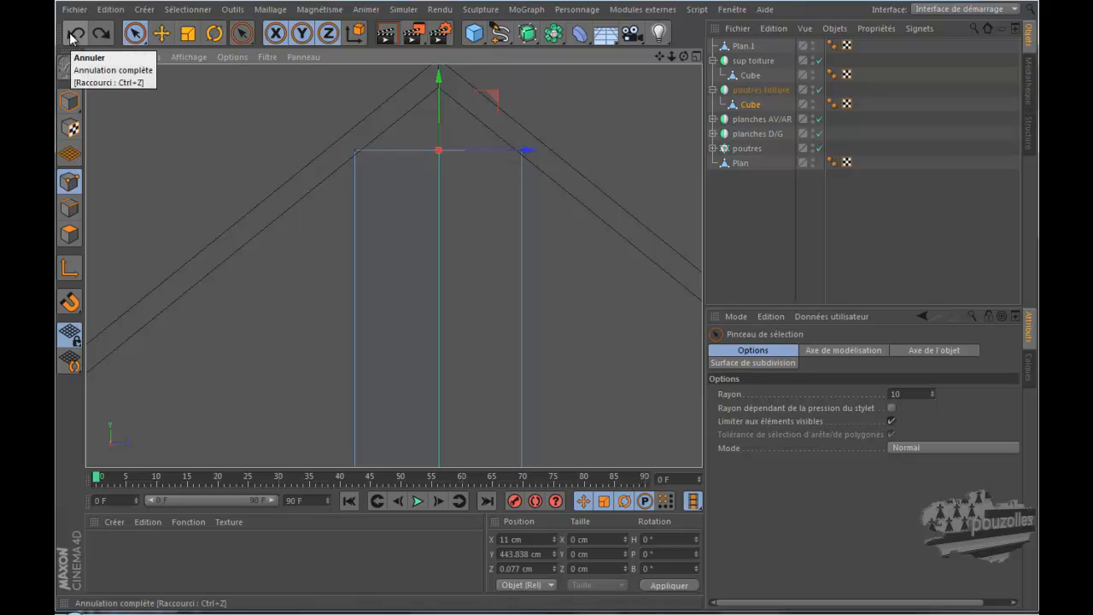
# Rectangle-select the post's upper centre points, raise them to about Y 468 cm under the roof ridge, and show the perspective view.
pyautogui.moveTo(134, 34); pyautogui.dragTo(181, 79)
pyautogui.moveTo(406, 133); pyautogui.dragTo(466, 186)
pyautogui.moveTo(439, 77); pyautogui.dragTo(580, 297)
pyautogui.middleClick(215, 146)
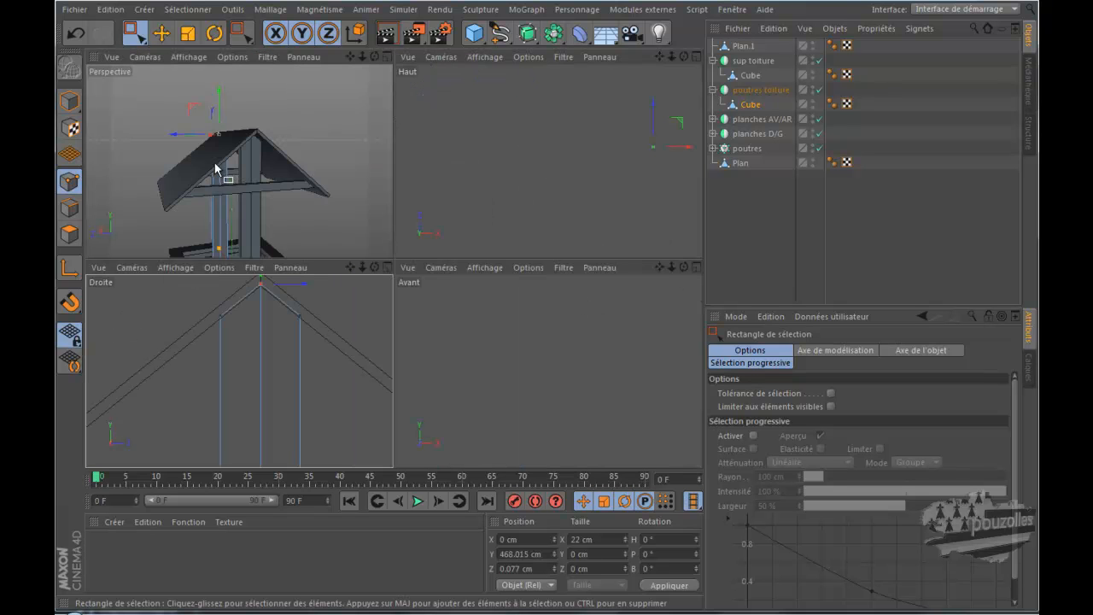
pyautogui.middleClick(233, 205)
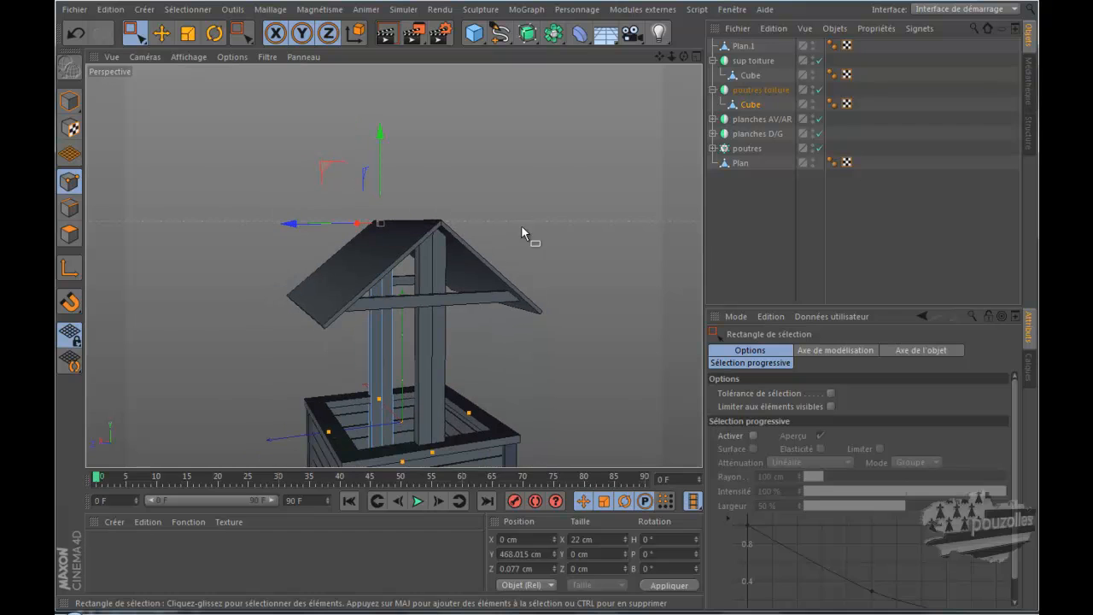
# Collapse the poutres toiture and sup toiture groups and clear the object selection.
pyautogui.click(713, 90)
pyautogui.click(714, 61)
pyautogui.click(743, 48)
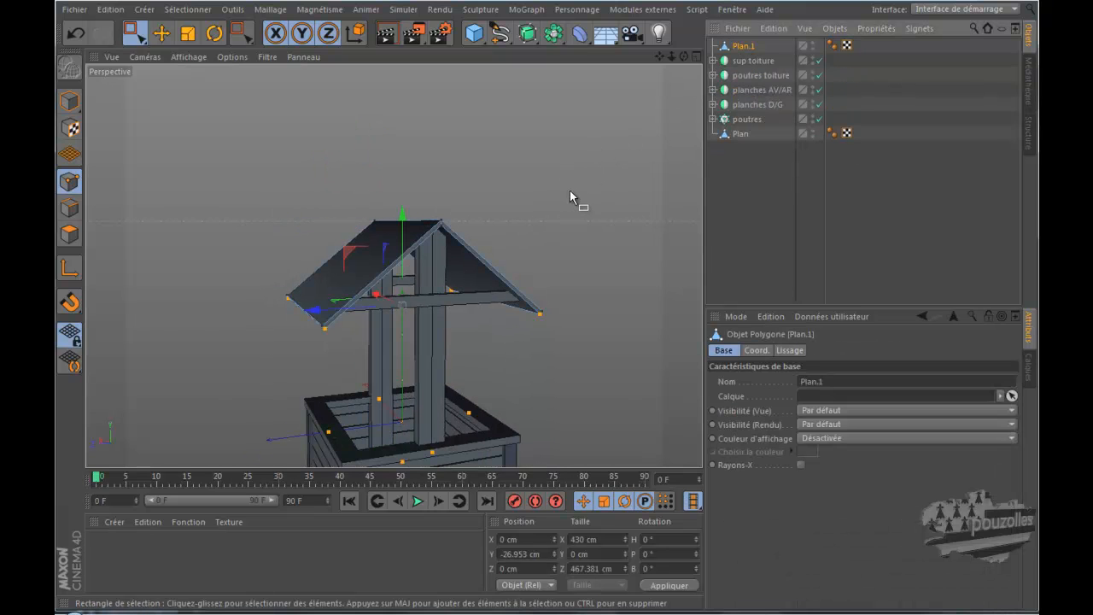
pyautogui.click(741, 209)
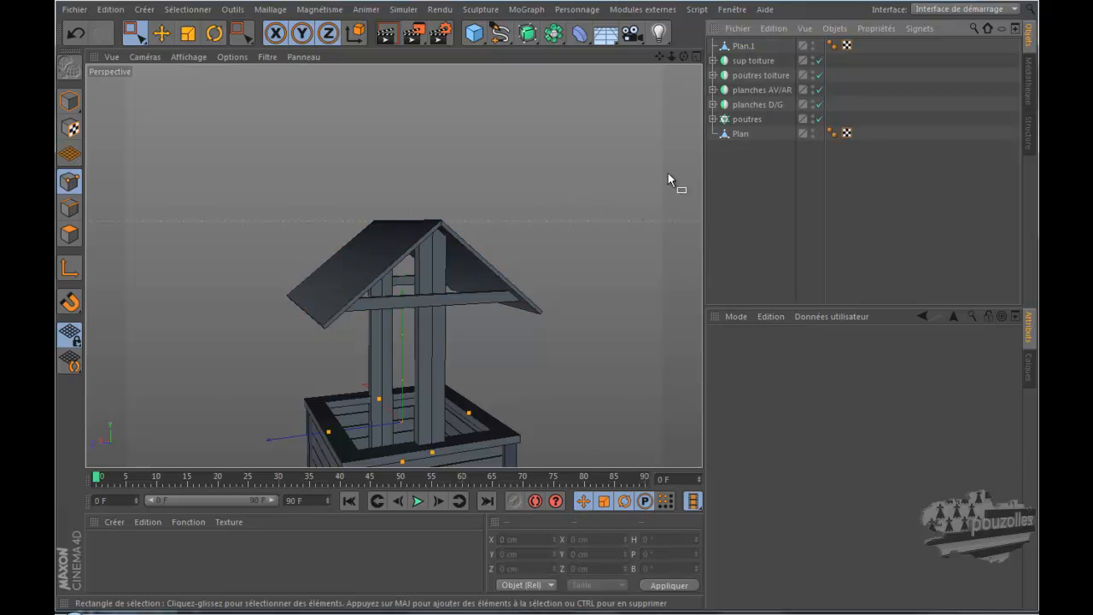
# Add a Cylindre primitive to the well and set its orientation to +X.
pyautogui.scroll(-2, 569, 164)
pyautogui.moveTo(659, 57); pyautogui.dragTo(581, 295)
pyautogui.moveTo(681, 55); pyautogui.dragTo(584, 298)
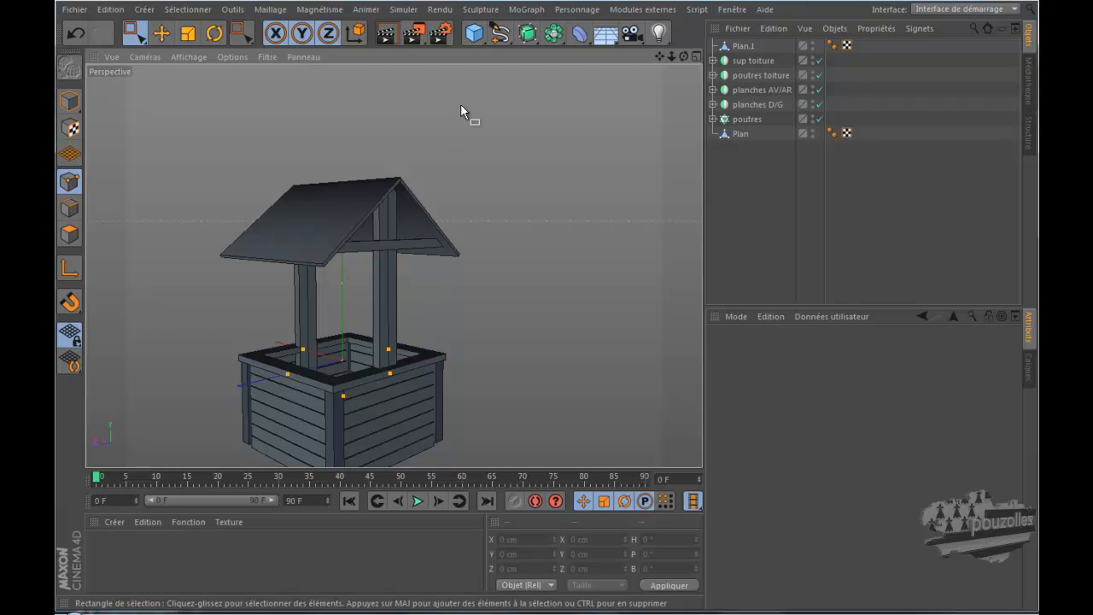
pyautogui.click(473, 33)
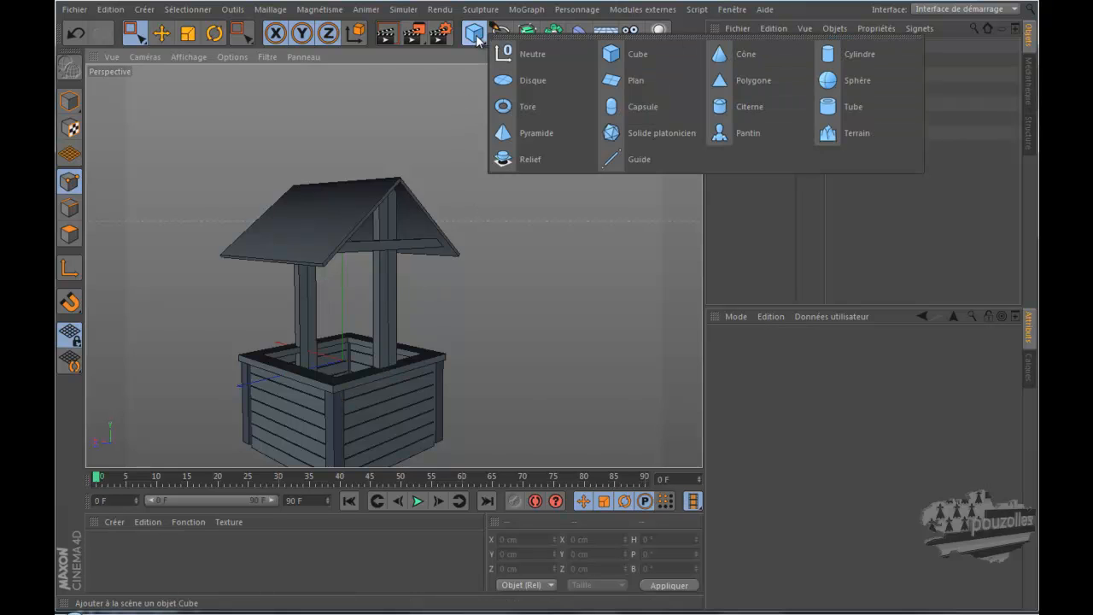
pyautogui.click(853, 56)
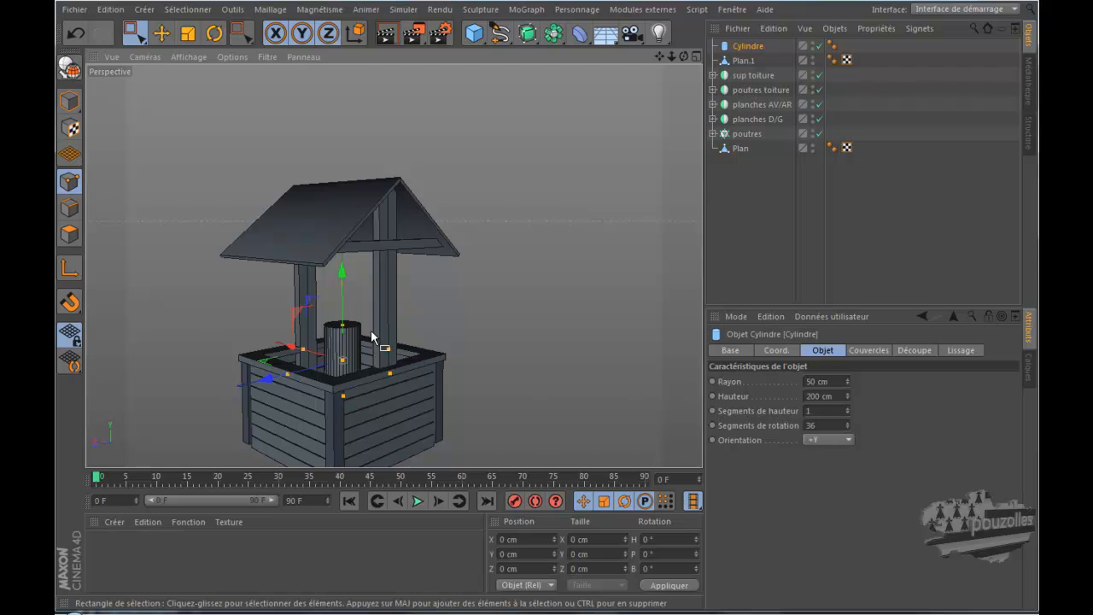
pyautogui.click(827, 440)
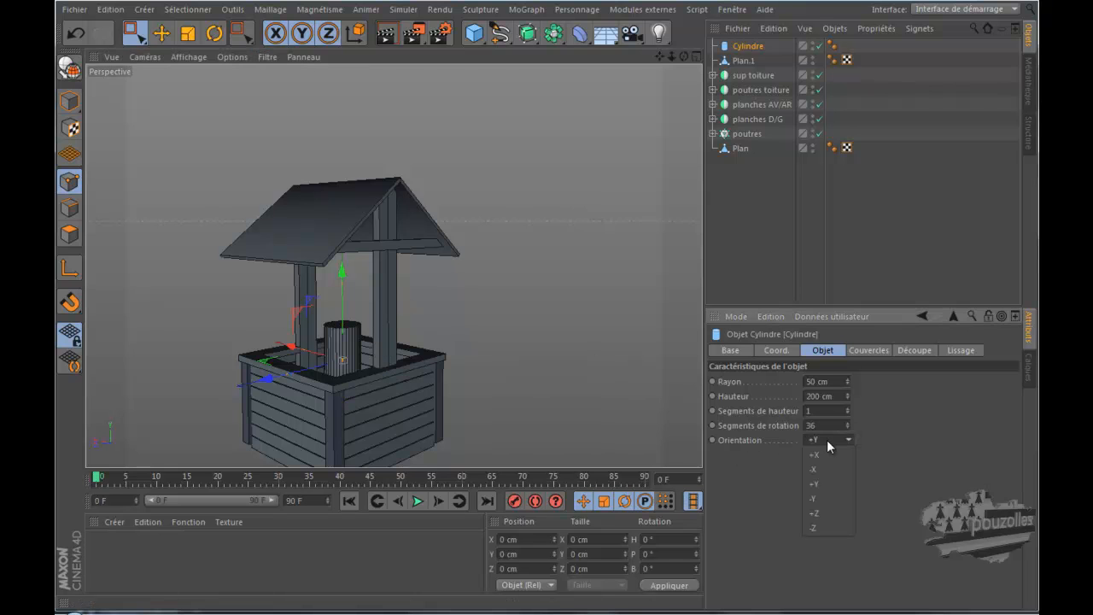
pyautogui.click(823, 452)
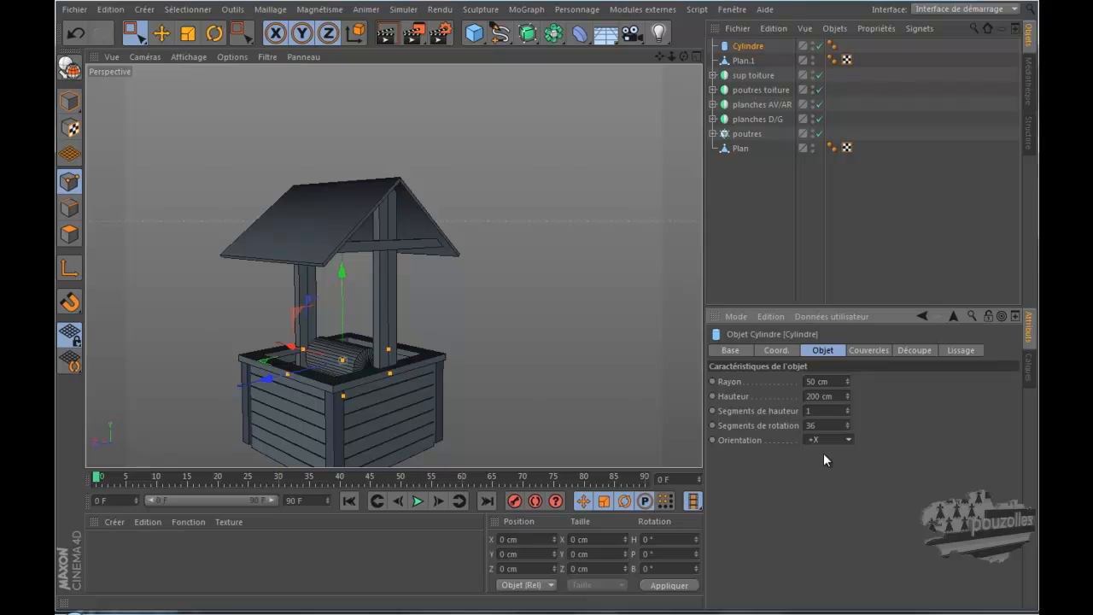
# Raise the cylinder to between the two posts beneath the roof and check its placement in the views.
pyautogui.moveTo(341, 275); pyautogui.dragTo(355, 207)
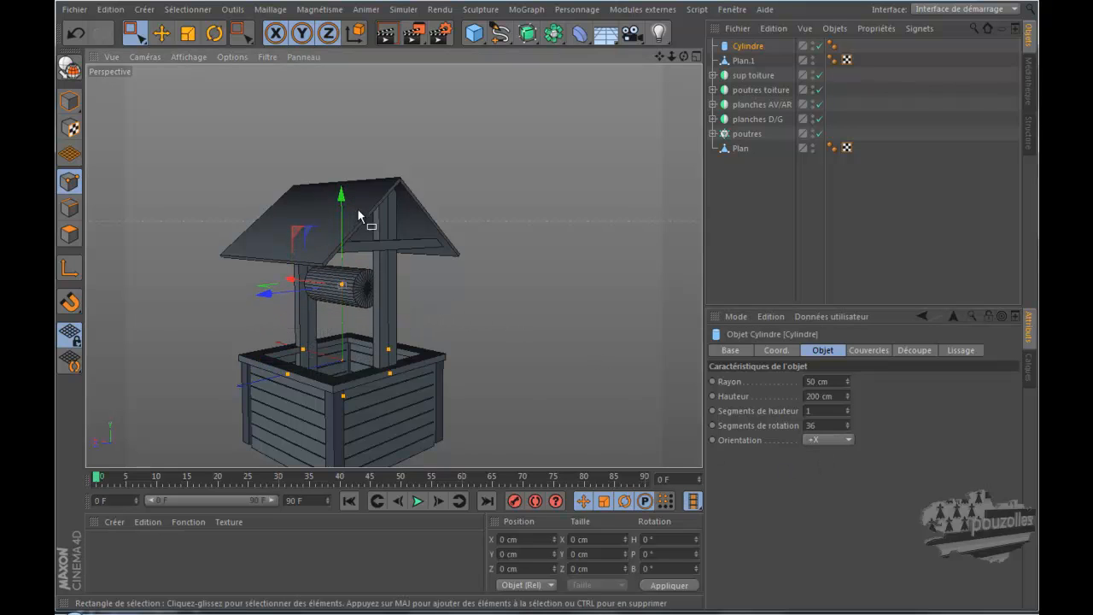
pyautogui.middleClick(402, 294)
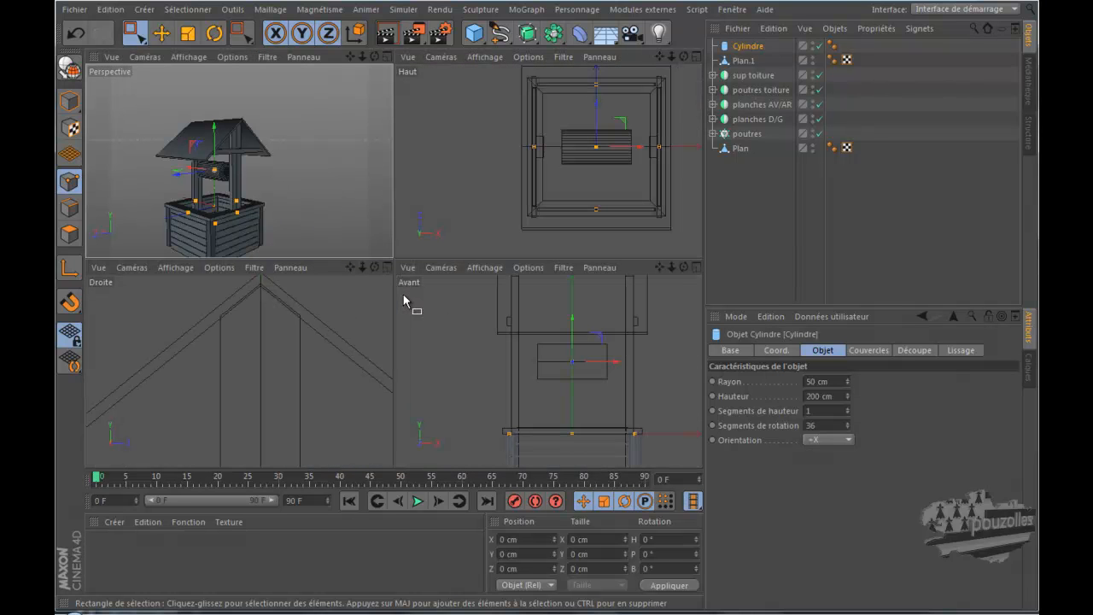
pyautogui.scroll(-5, 358, 315)
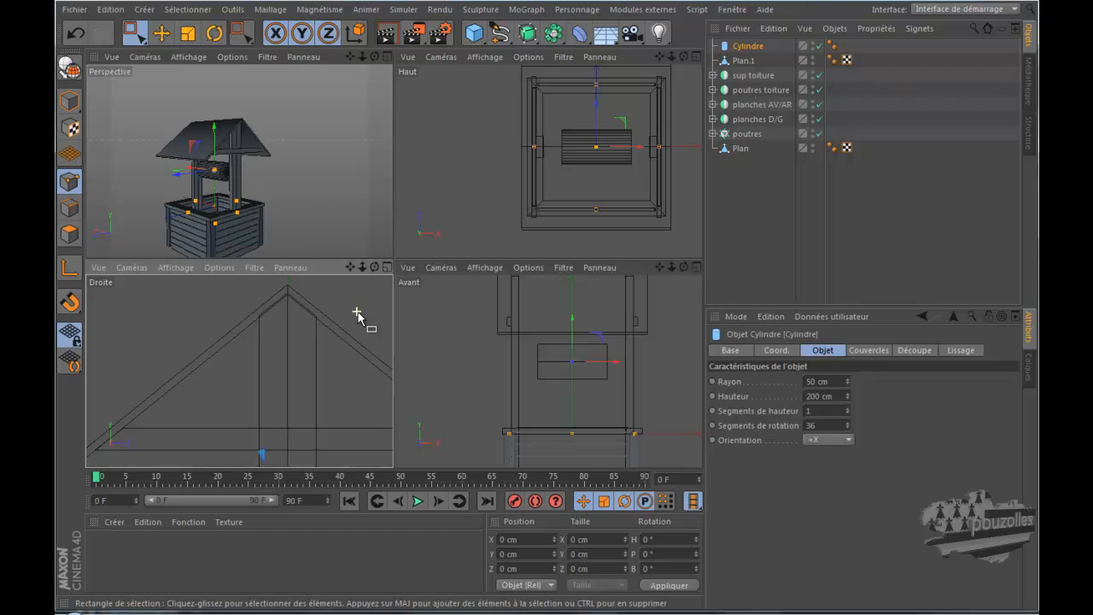
pyautogui.scroll(-3, 360, 317)
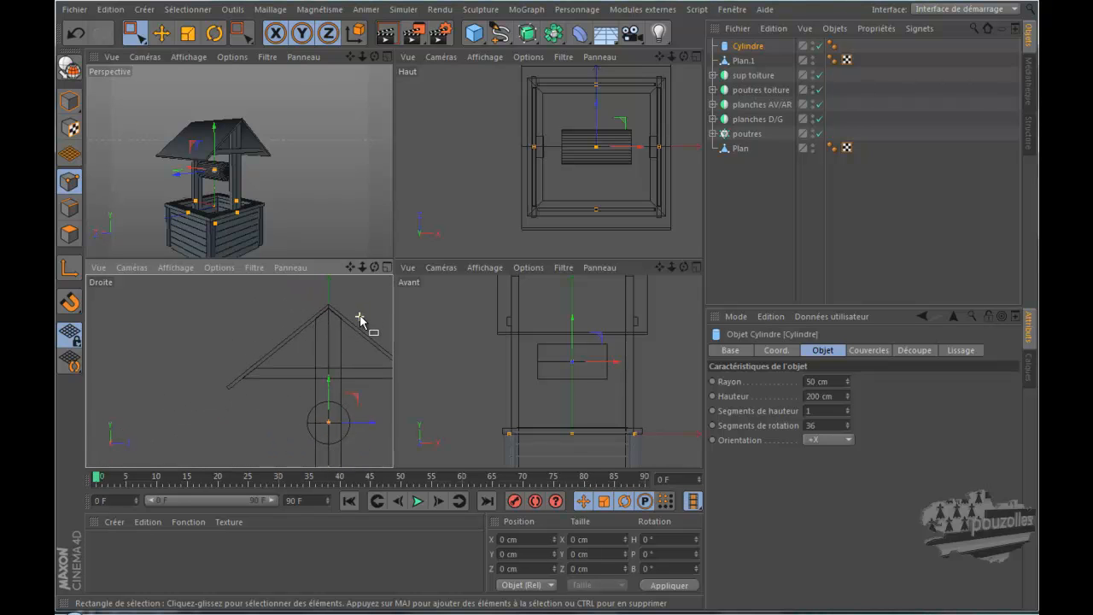
pyautogui.middleClick(290, 215)
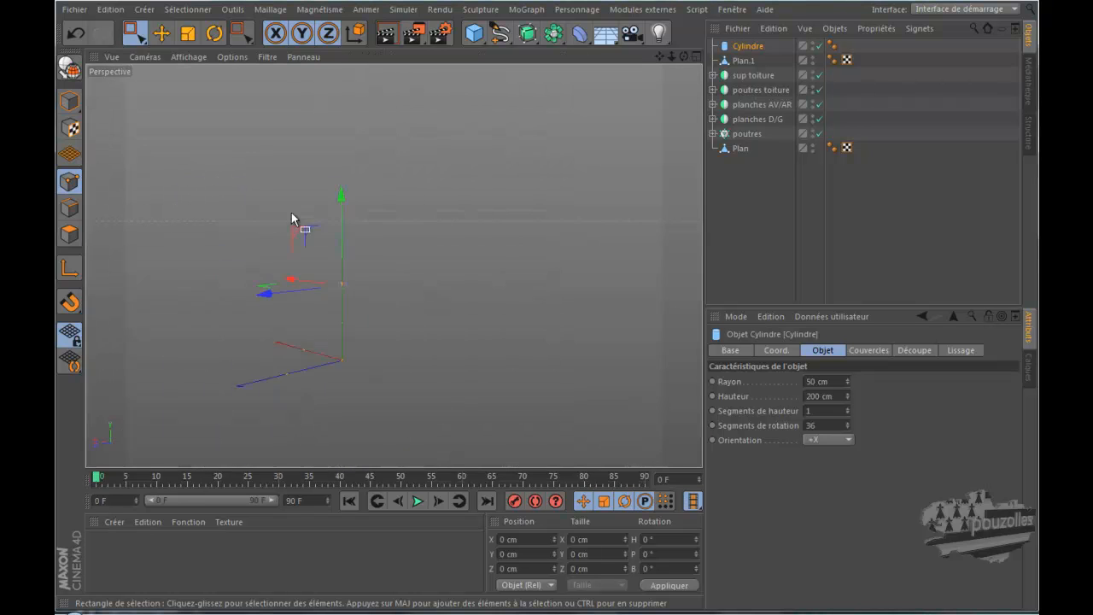
pyautogui.scroll(5, 301, 370)
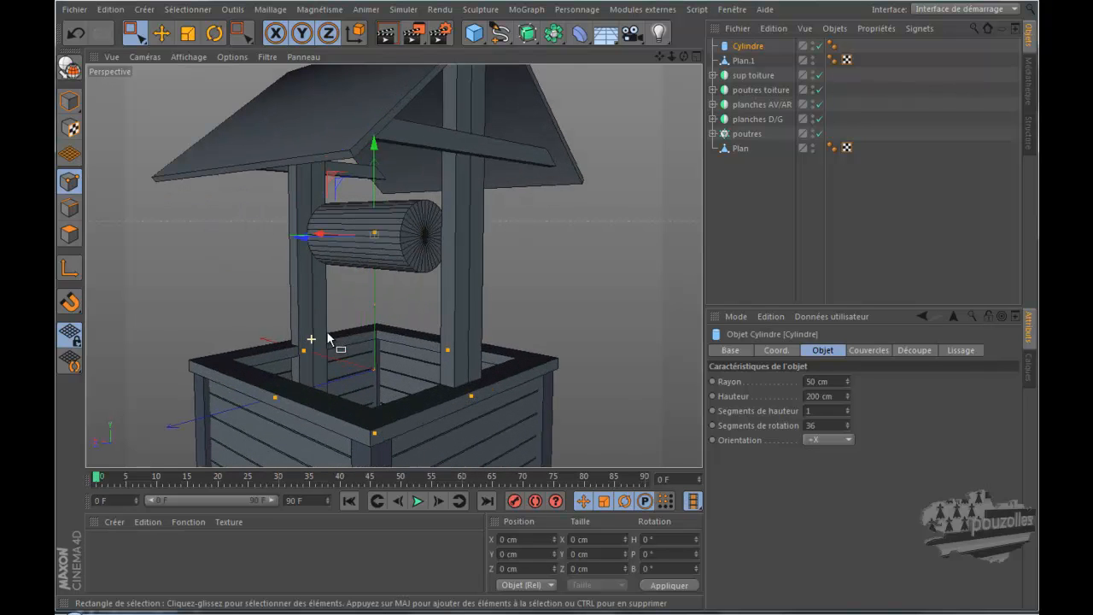
pyautogui.moveTo(685, 56)
pyautogui.mouseDown()
pyautogui.moveTo(583, 297)
pyautogui.moveTo(685, 56)
pyautogui.mouseUp()
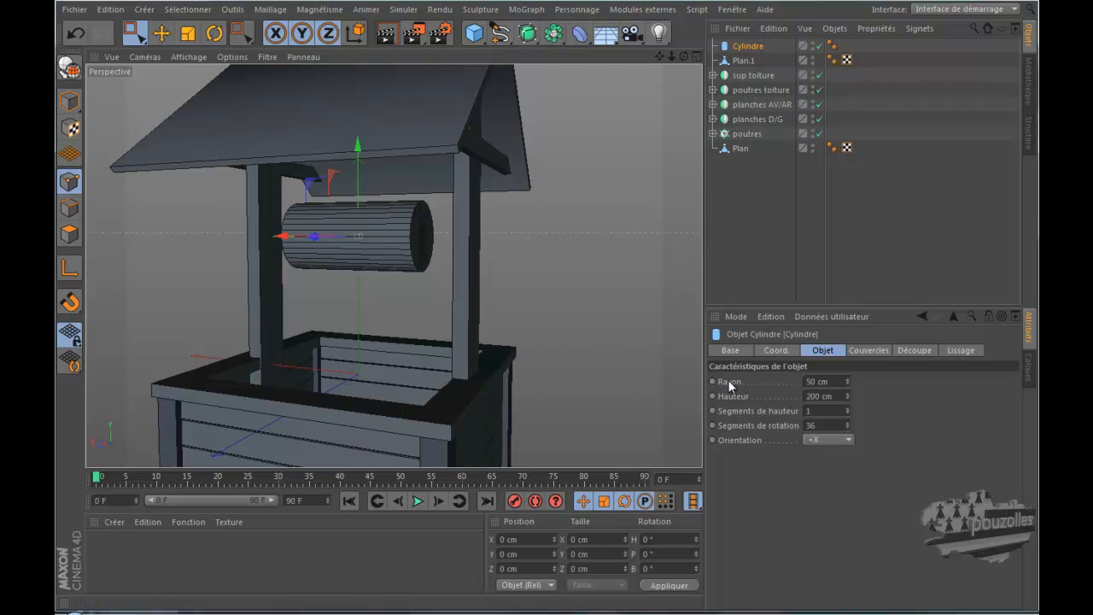
# Set the cylinder's radius to 25 cm, switch to model mode with the Move tool, and reselect the Cylindre object.
pyautogui.moveTo(847, 384); pyautogui.dragTo(847, 384)
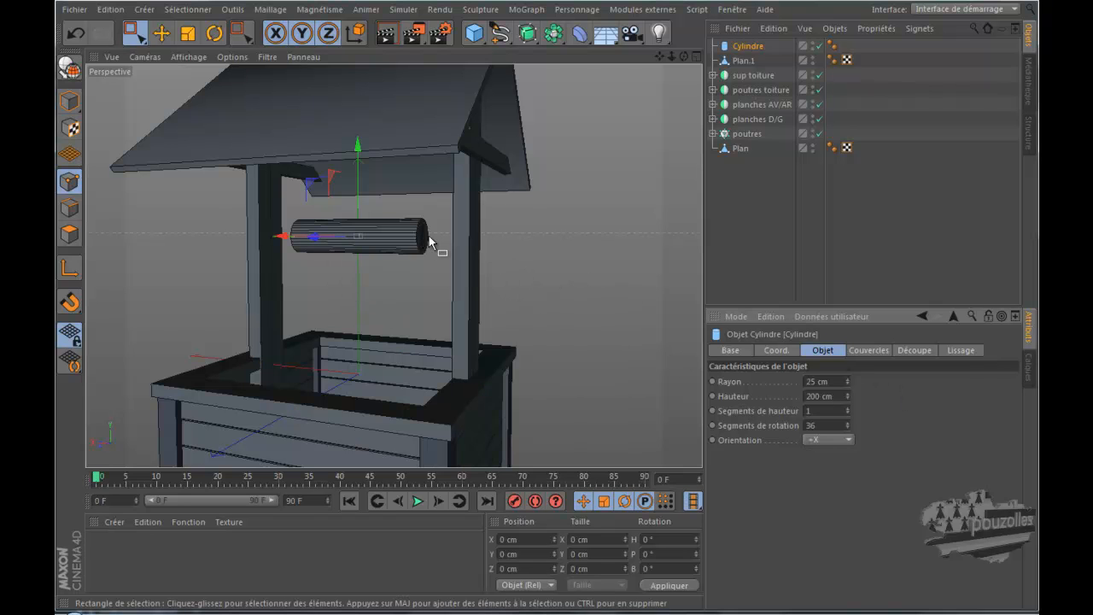
pyautogui.click(69, 102)
pyautogui.click(162, 34)
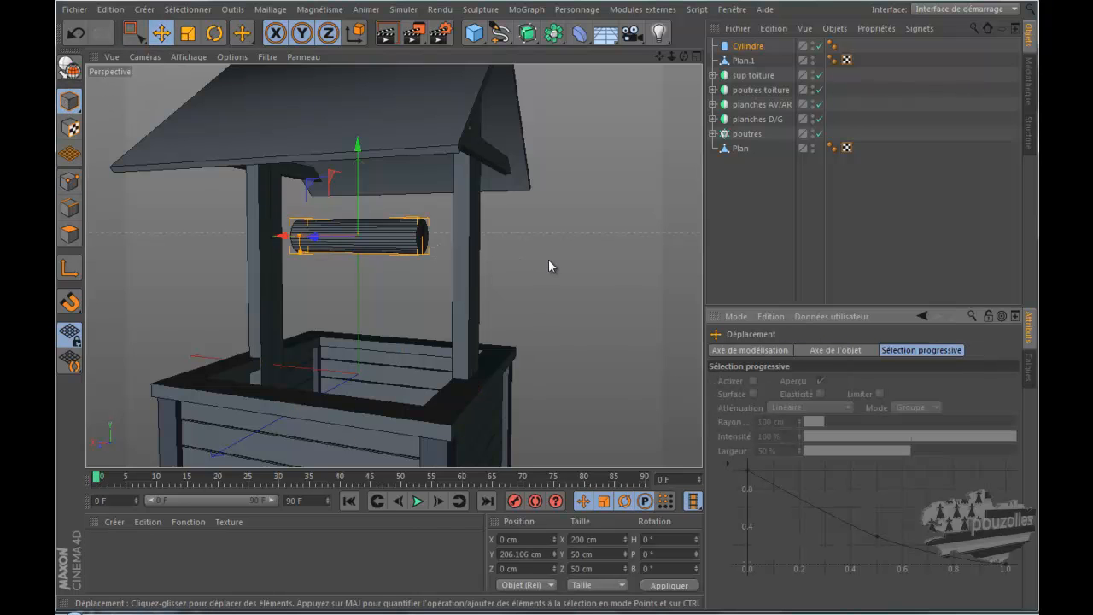
pyautogui.click(749, 47)
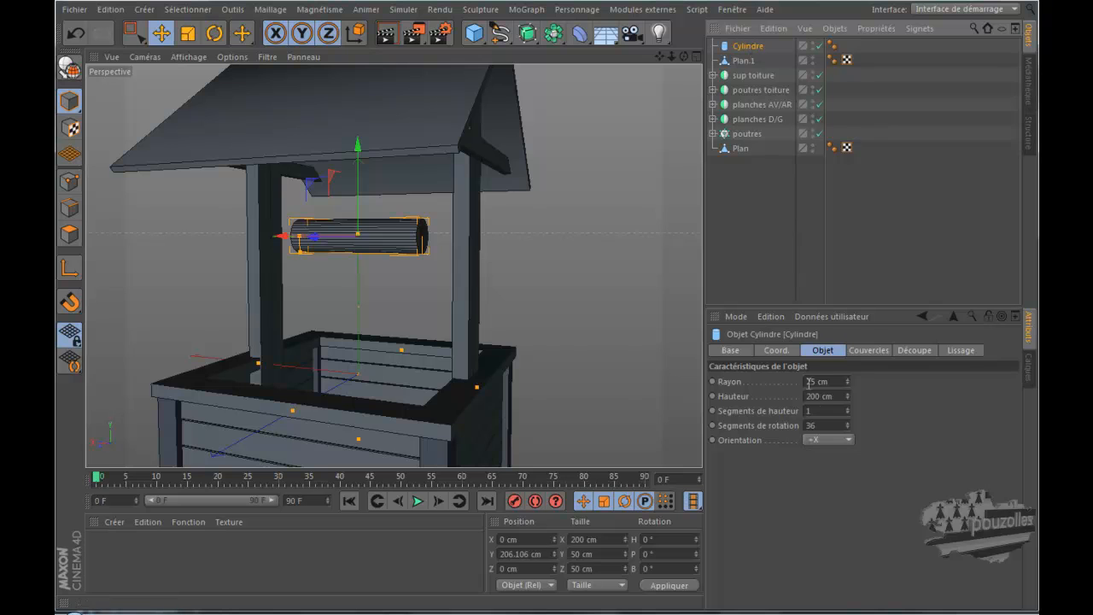
# Lengthen the cylinder to about 281 cm in the front view so it almost spans the gap between the posts.
pyautogui.moveTo(848, 396); pyautogui.dragTo(848, 395)
pyautogui.middleClick(624, 362)
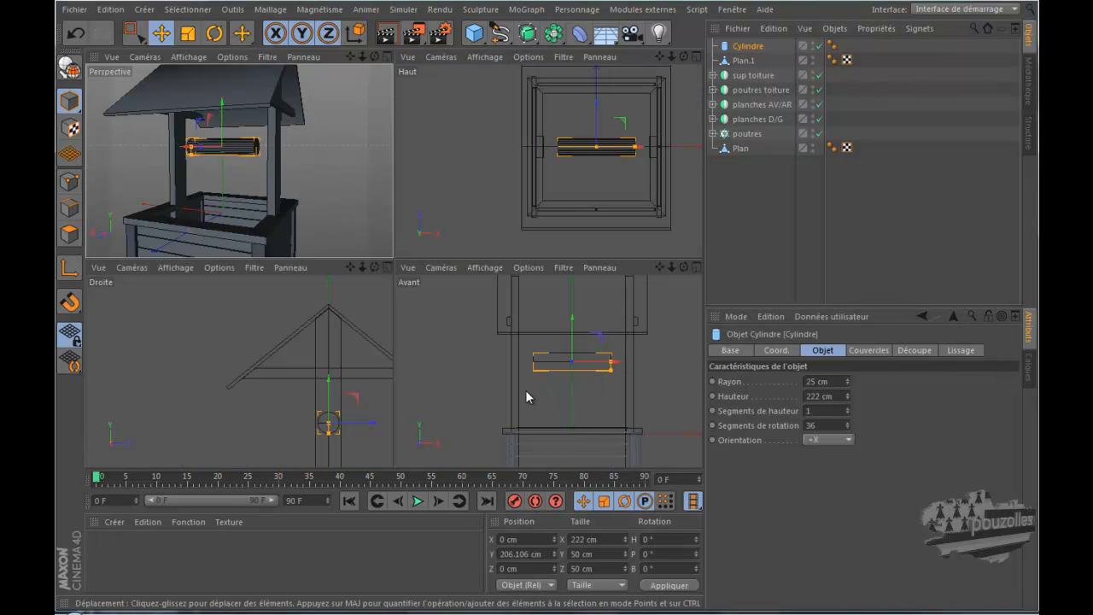
pyautogui.middleClick(520, 392)
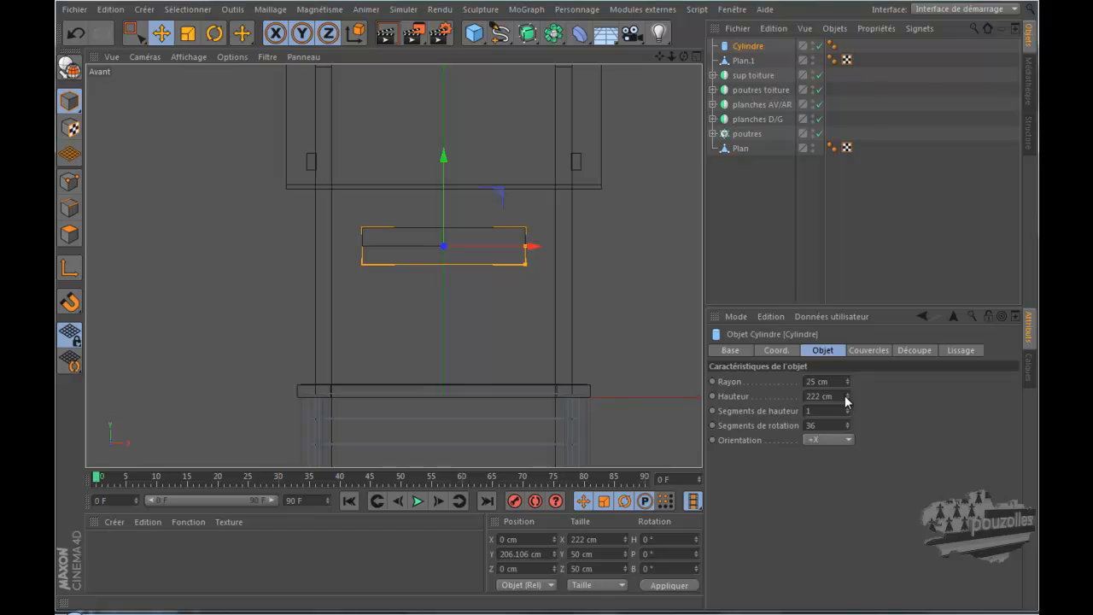
pyautogui.scroll(5, 532, 249)
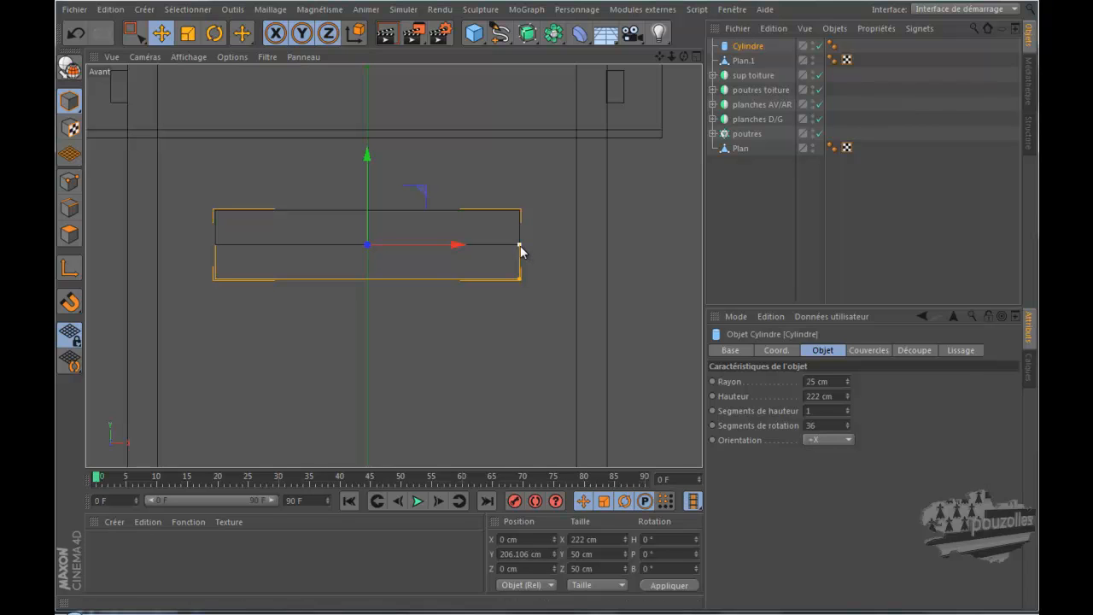
pyautogui.moveTo(520, 245); pyautogui.dragTo(561, 251)
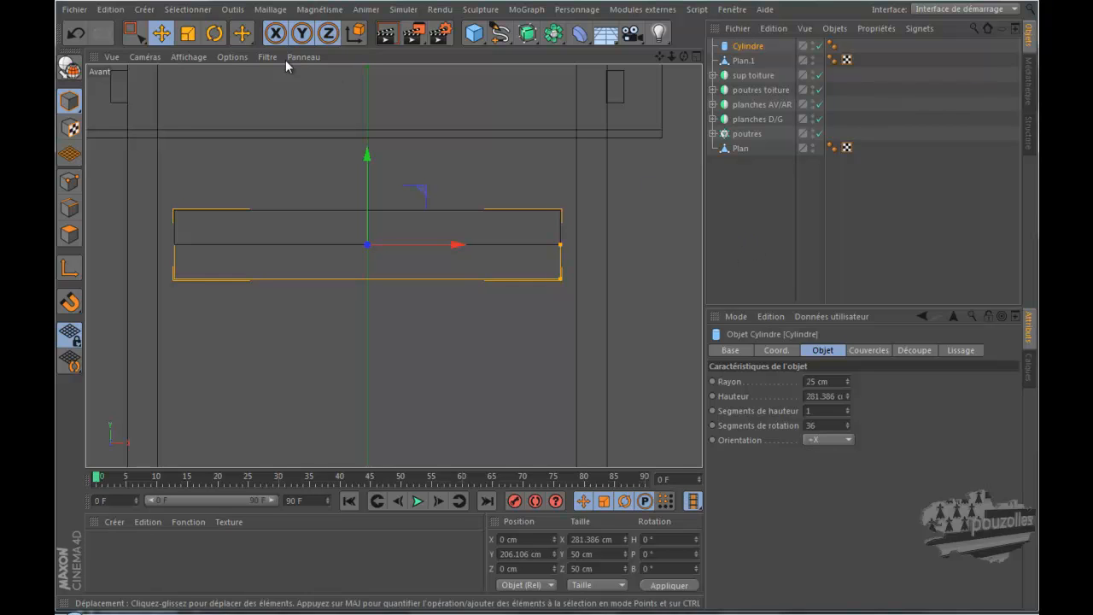
# Display the front view in Fil de fer mode and set the cylinder's rotation segments to 22.
pyautogui.click(189, 56)
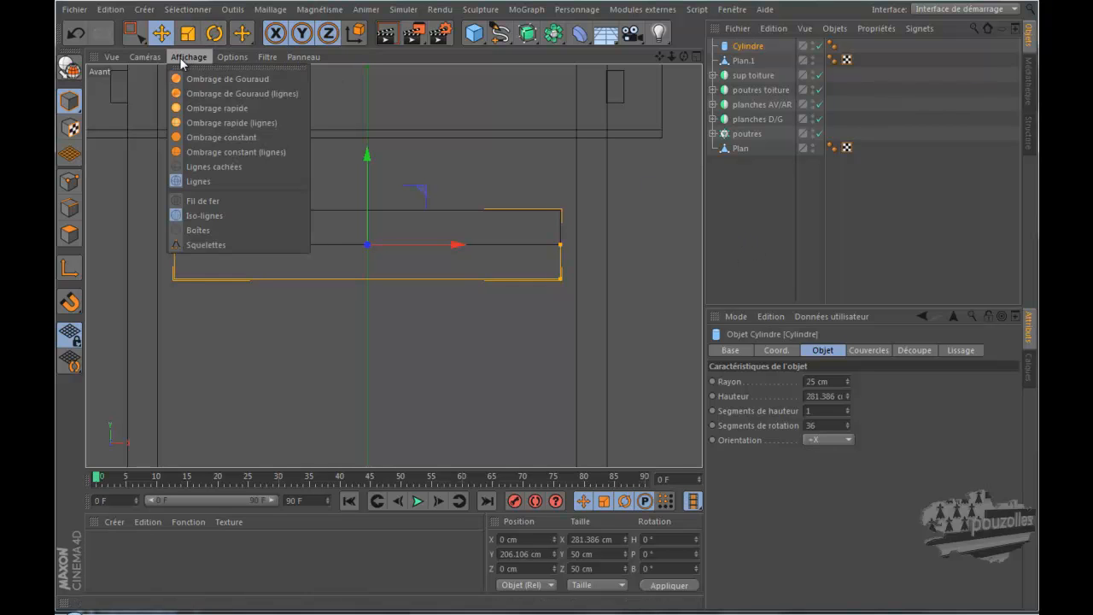
pyautogui.click(195, 202)
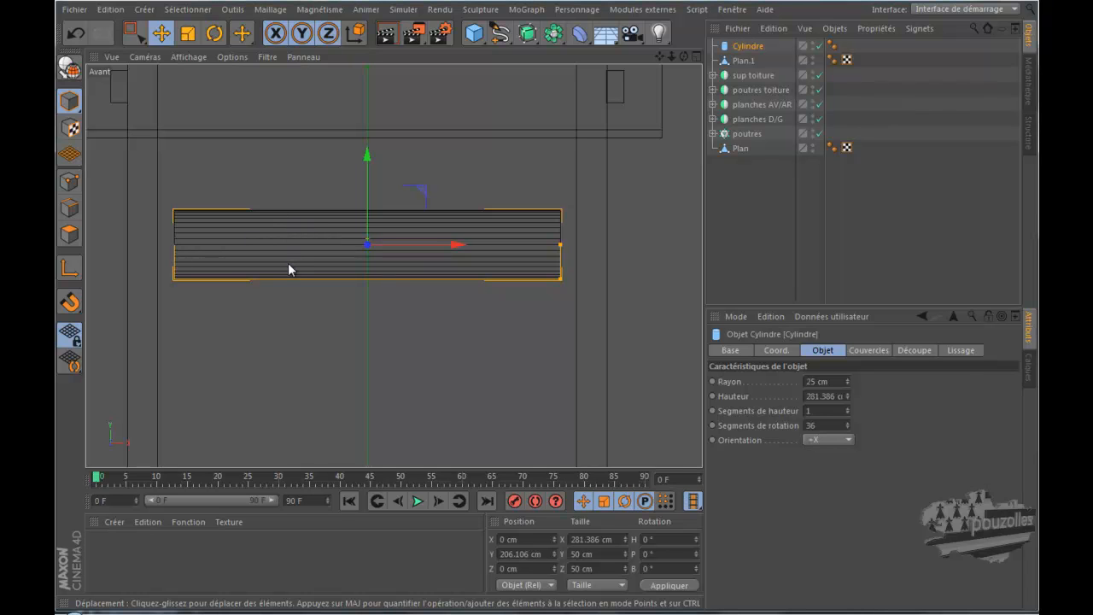
pyautogui.doubleClick(810, 426)
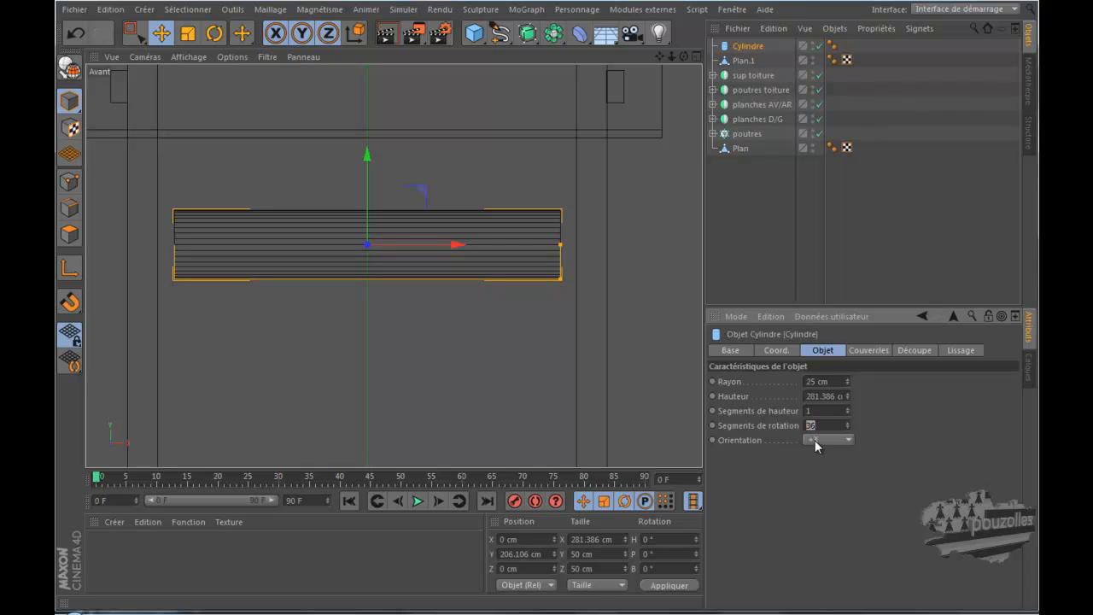
pyautogui.write('22')
pyautogui.press('Return')
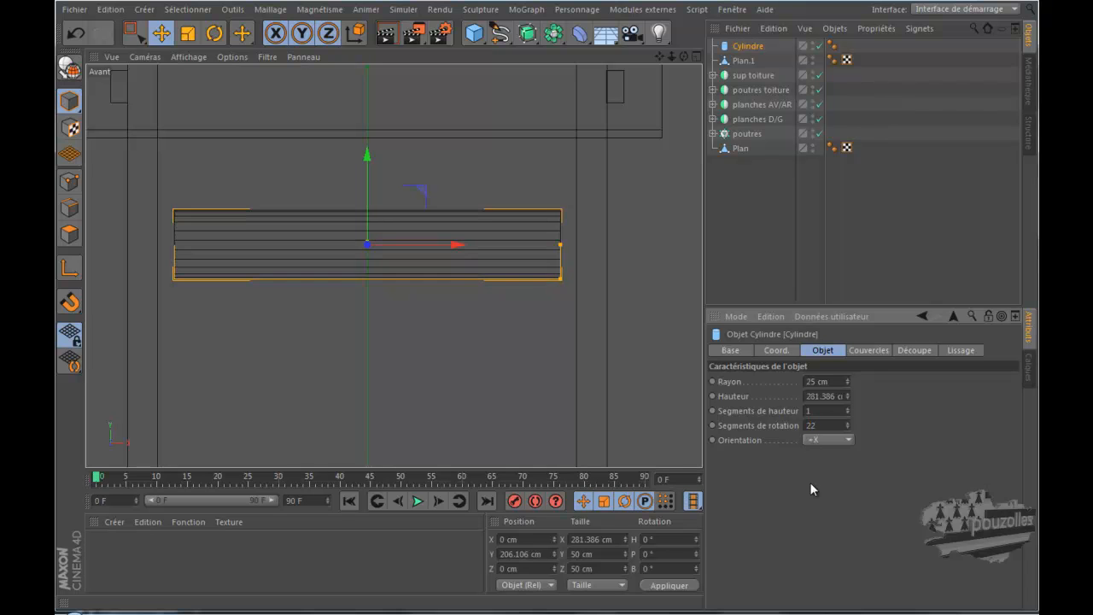
# Render the perspective view close to the cylinder to check how smooth it looks.
pyautogui.middleClick(252, 147)
pyautogui.middleClick(253, 147)
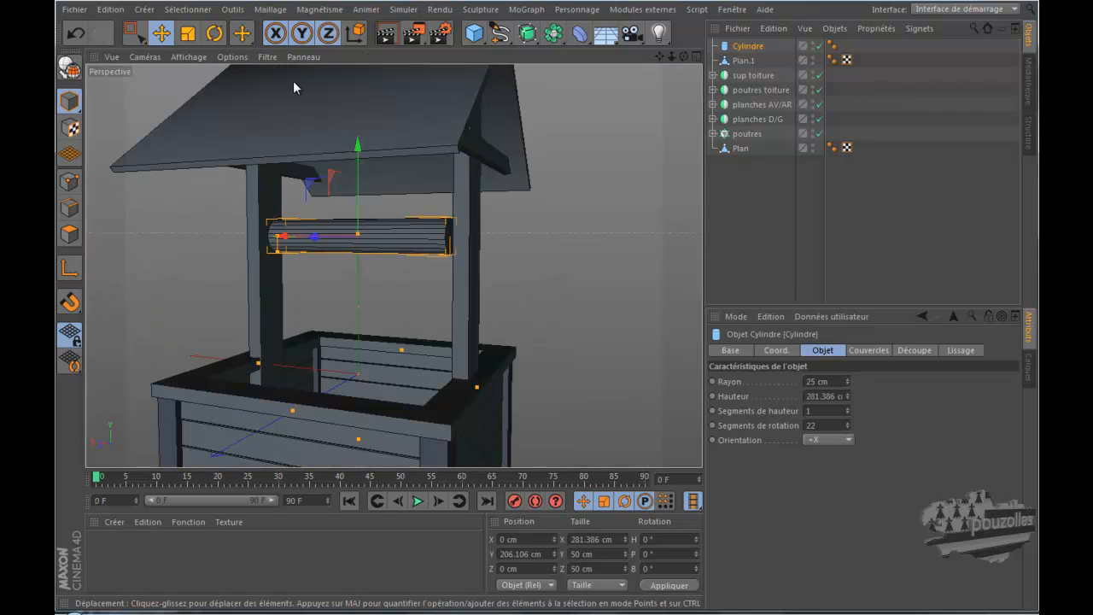
pyautogui.scroll(3, 293, 79)
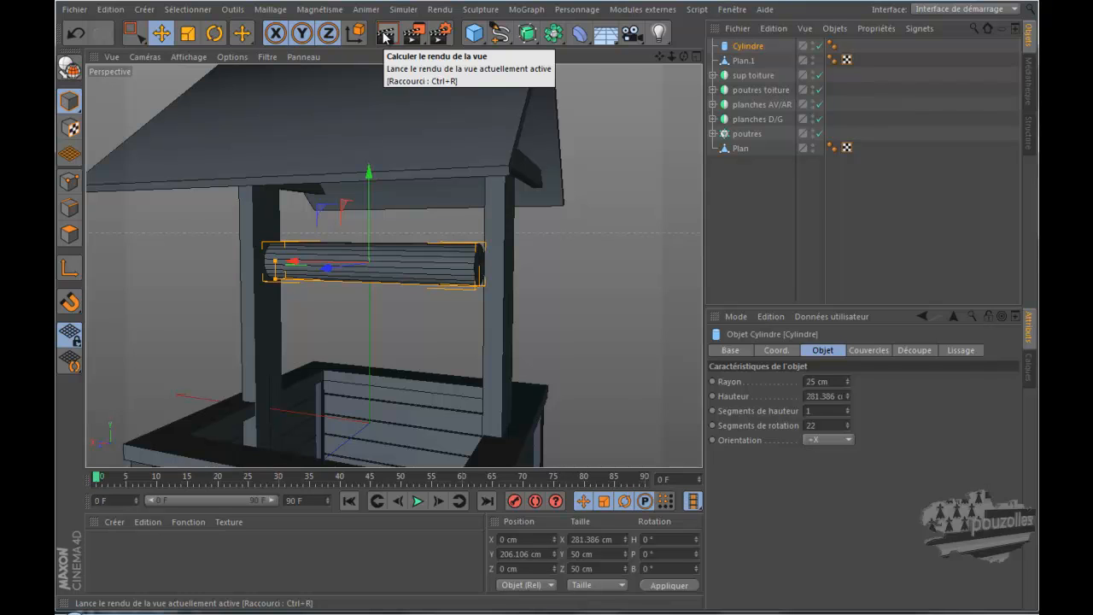
pyautogui.click(386, 36)
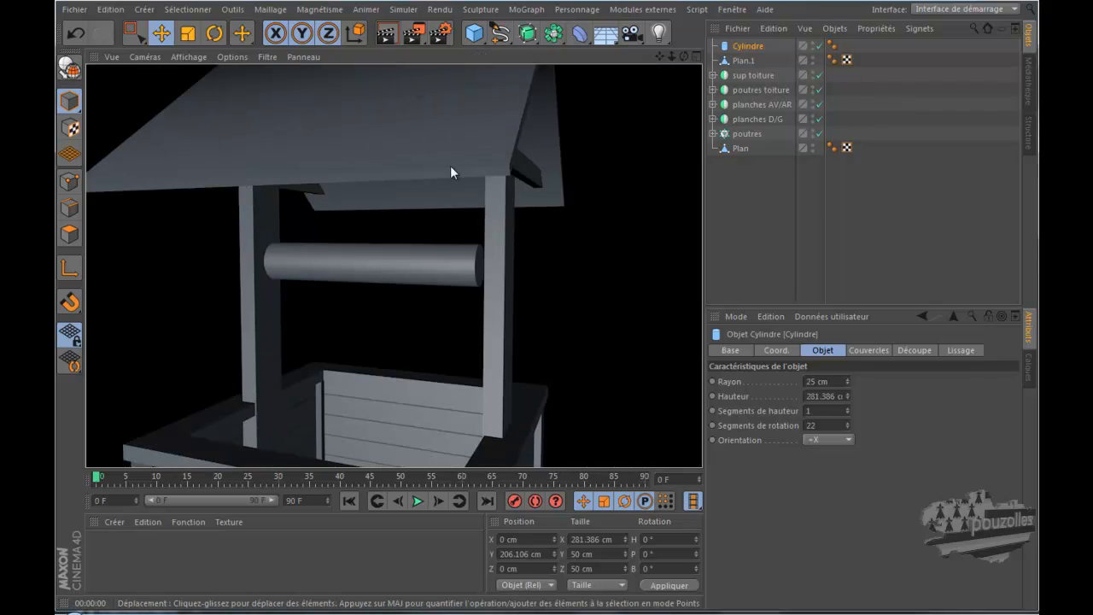
# Set the cylinder's rotation segments to 18 and render the perspective view again.
pyautogui.doubleClick(806, 425)
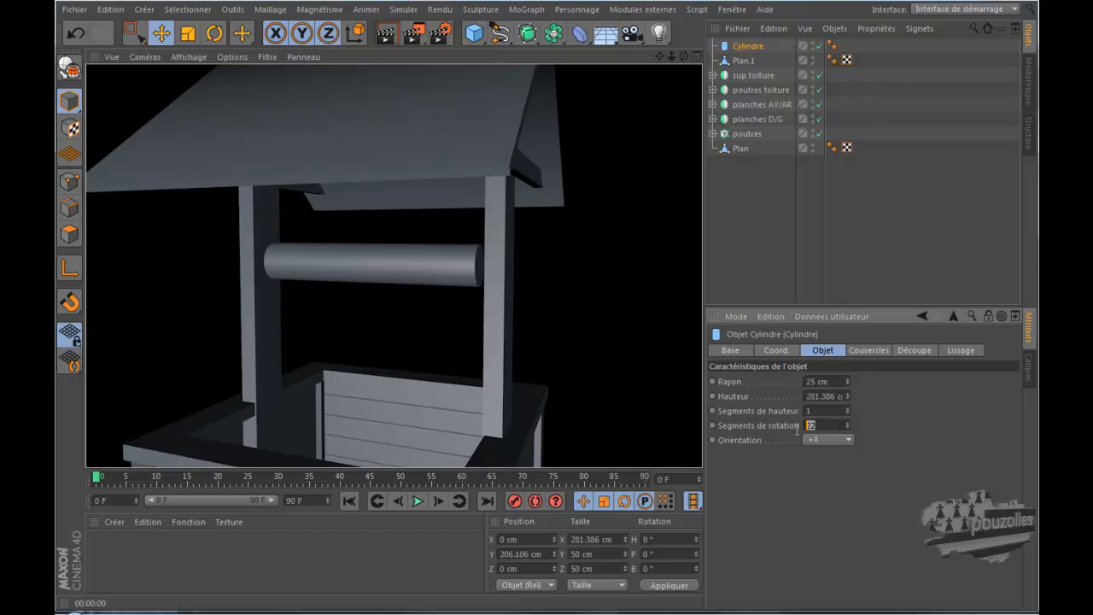
pyautogui.click(842, 489)
pyautogui.click(386, 34)
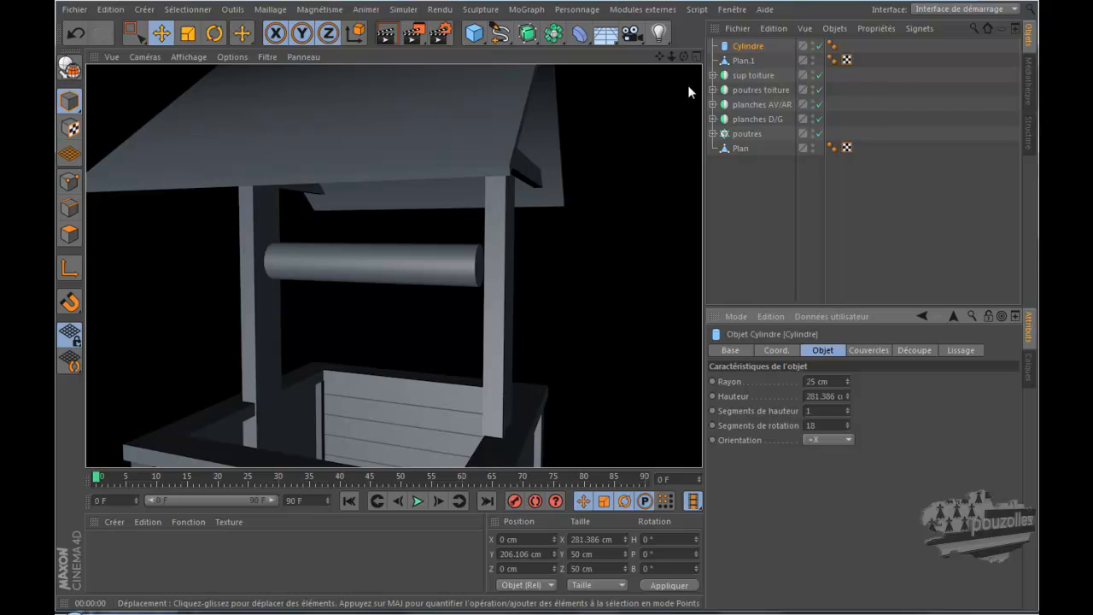
# Render the perspective view with the whole roof in frame to examine its shading.
pyautogui.click(629, 118)
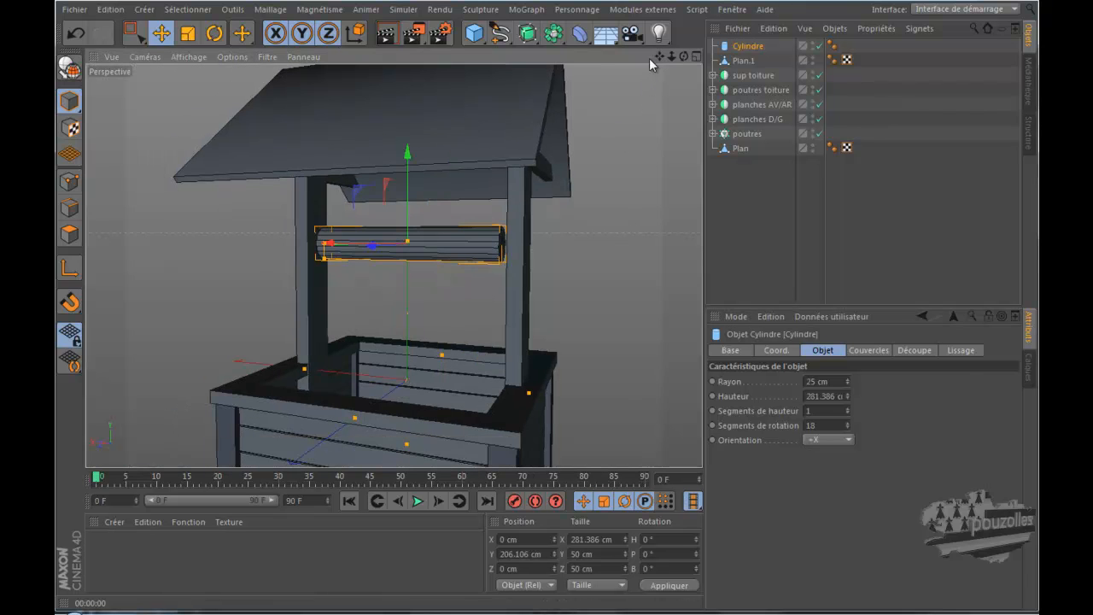
pyautogui.moveTo(582, 306); pyautogui.dragTo(580, 305)
pyautogui.click(381, 37)
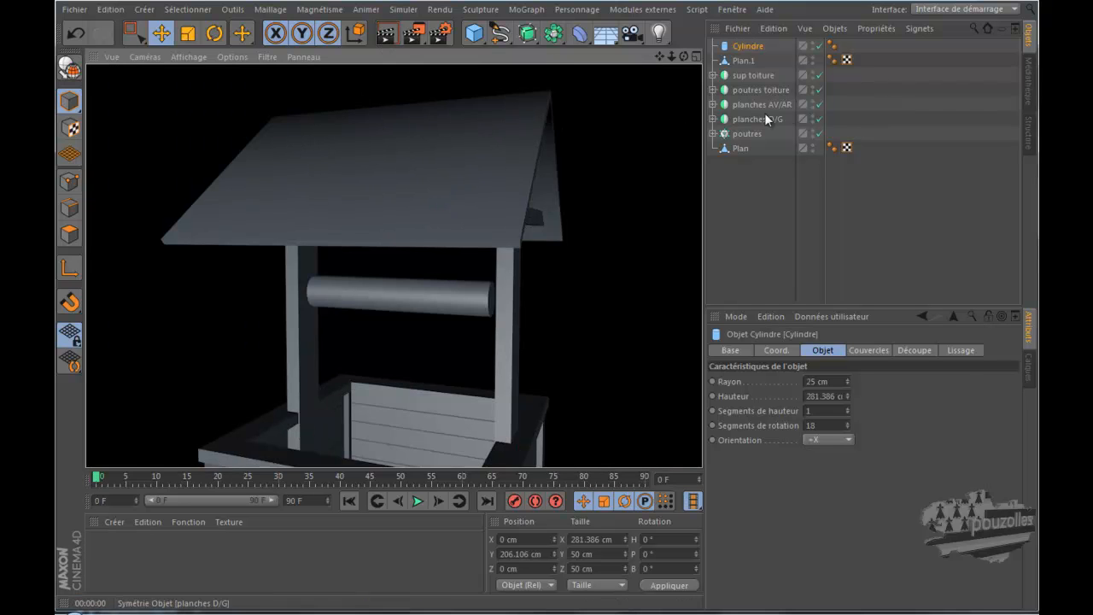
# Try removing the Lissage tag from the roof object Plan.1 and undo the removal.
pyautogui.click(832, 60)
pyautogui.press('Delete')
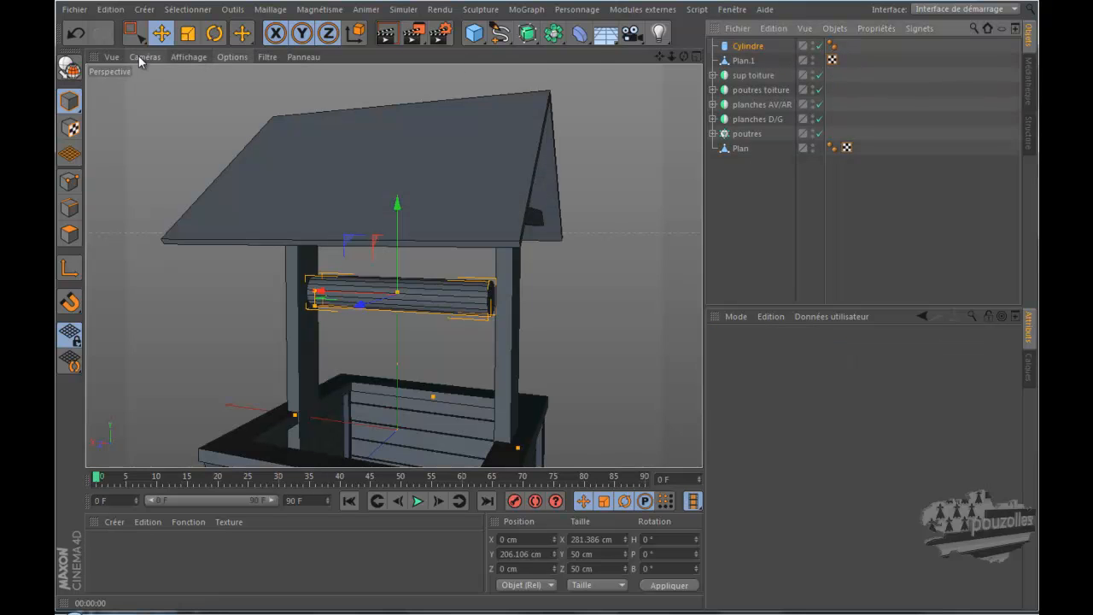
pyautogui.hotkey('ctrl', 'z')
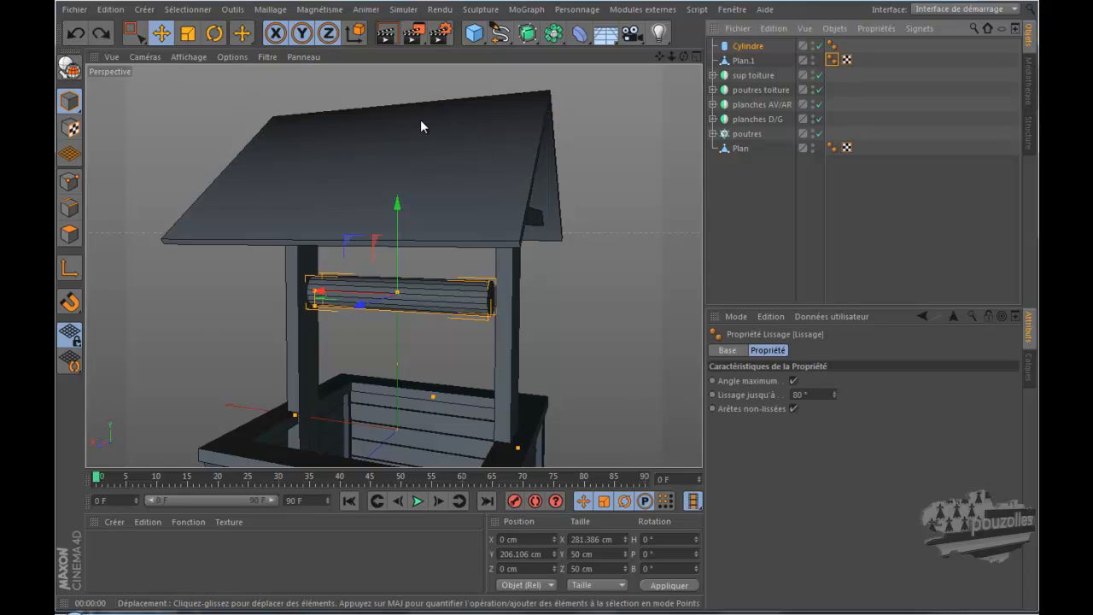
# Delete the Lissage tag from the roof object Plan.1 and render the view to check the roof's shading.
pyautogui.click(833, 61)
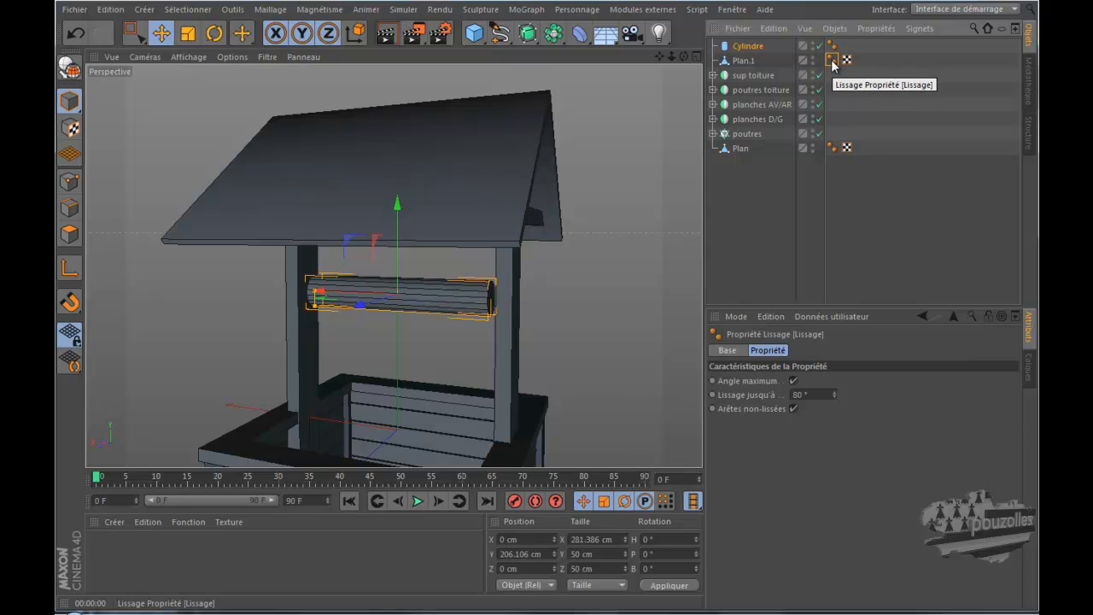
pyautogui.press('Delete')
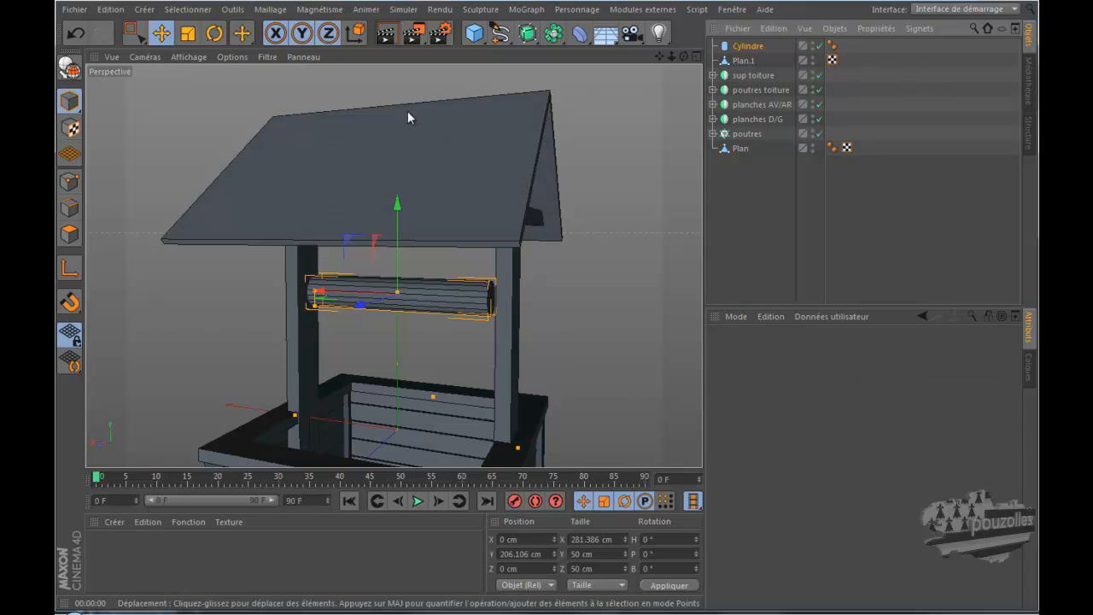
pyautogui.click(386, 34)
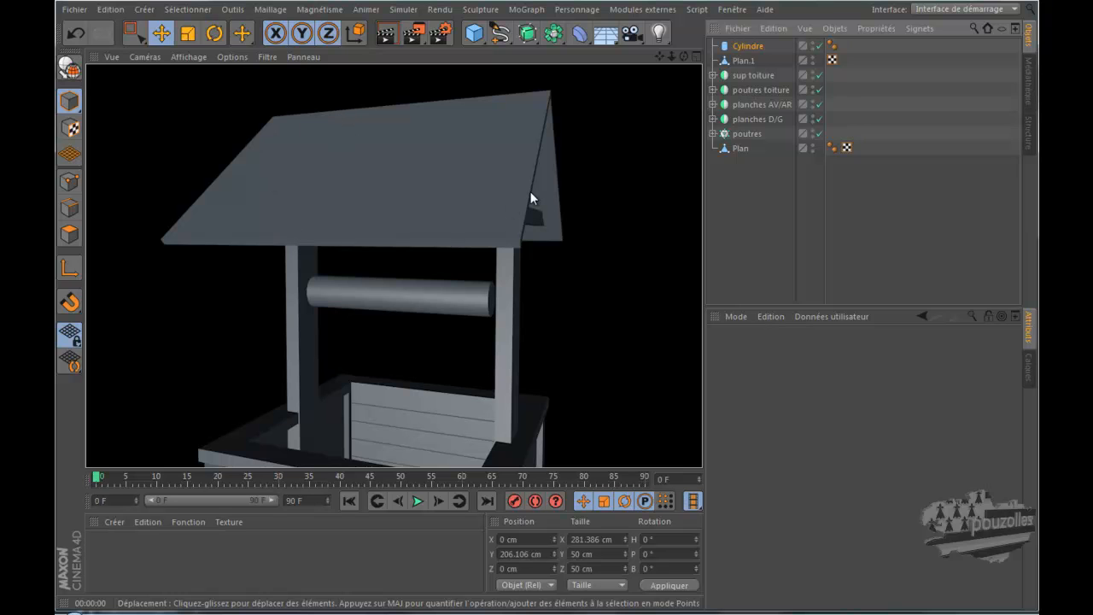
# Duplicate the Cylindre object in the object hierarchy.
pyautogui.click(748, 45)
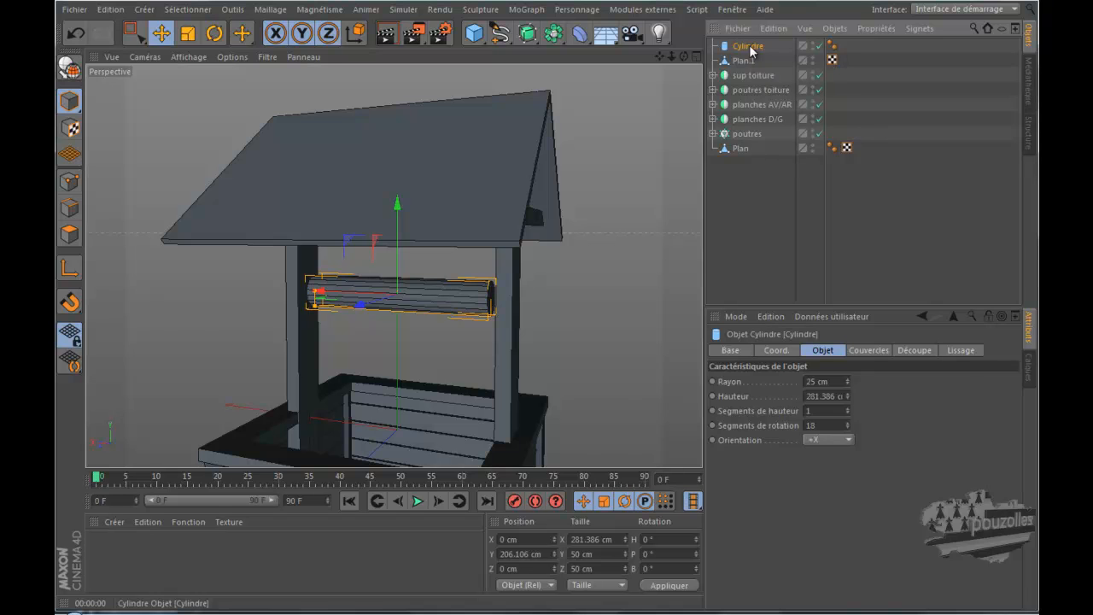
pyautogui.moveTo(749, 47); pyautogui.dragTo(752, 45)
pyautogui.keyDown('ctrl'); pyautogui.moveTo(752, 46); pyautogui.dragTo(752, 47); pyautogui.keyUp('ctrl')
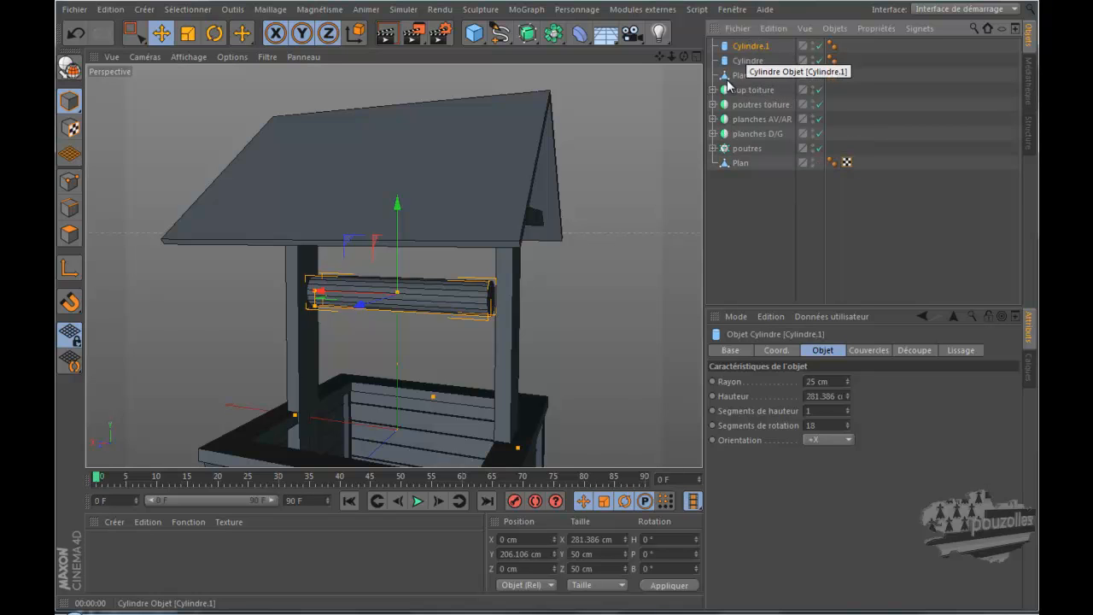
# In the front view, lengthen the duplicate cylinder to about 403 cm and shift it to about X 15 cm, extending past both posts.
pyautogui.middleClick(484, 364)
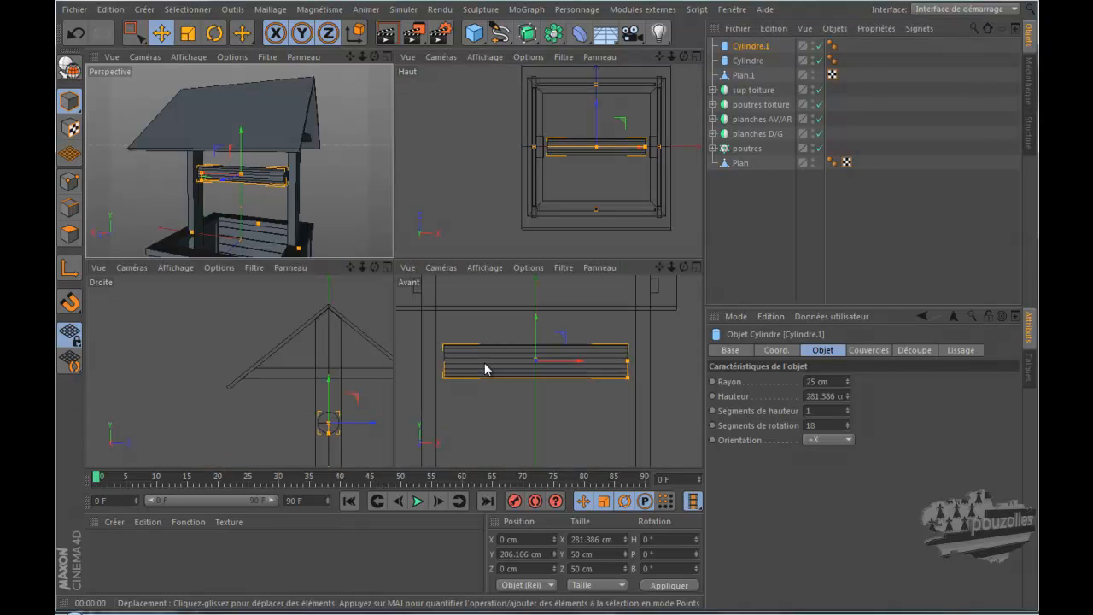
pyautogui.middleClick(485, 362)
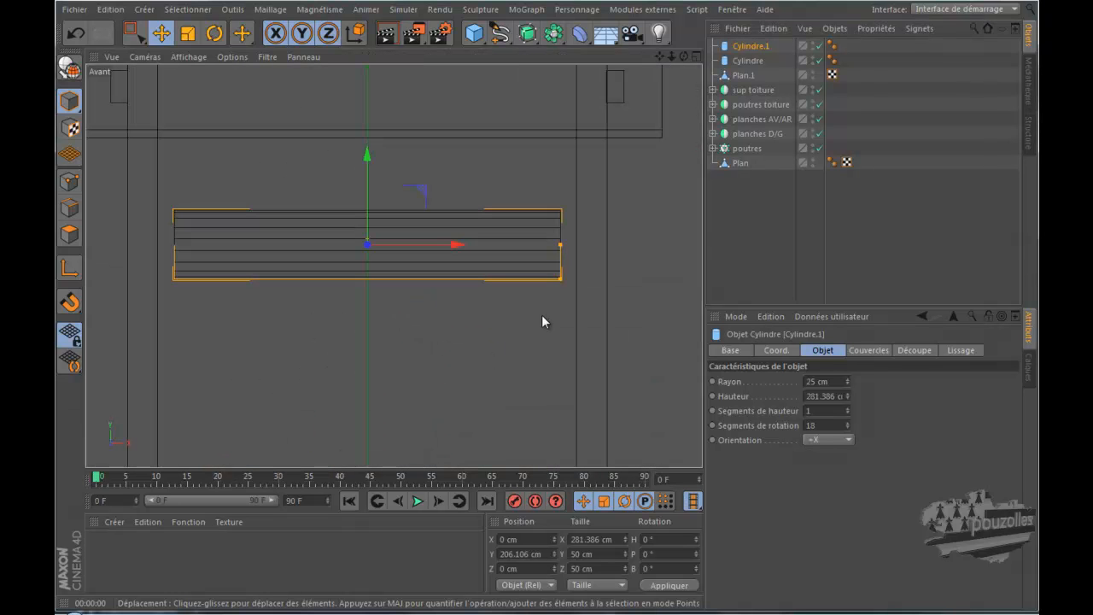
pyautogui.moveTo(573, 243); pyautogui.dragTo(635, 251)
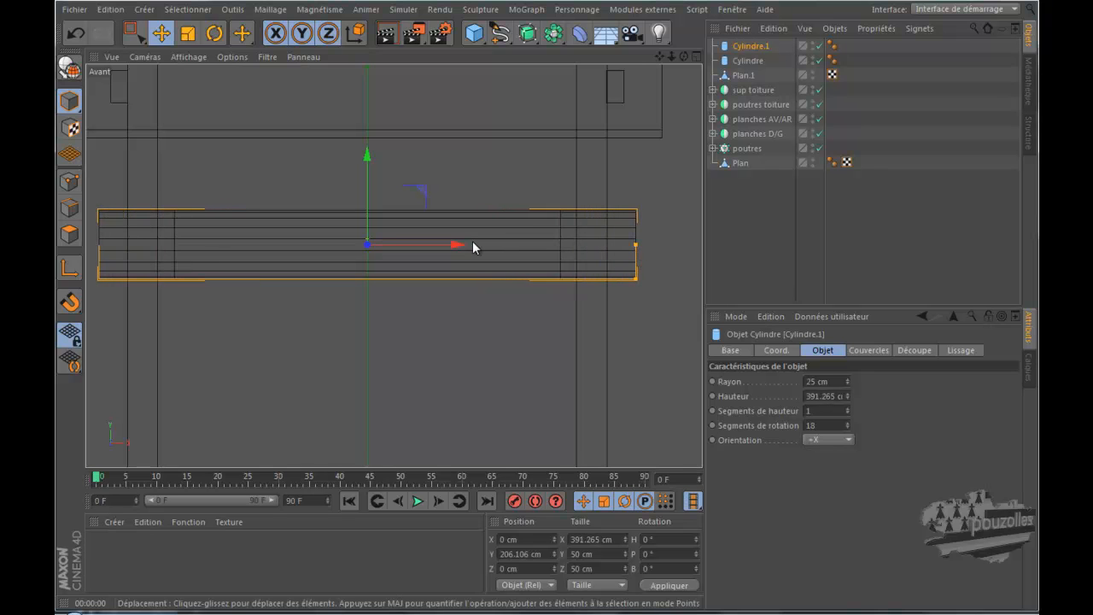
pyautogui.moveTo(459, 244); pyautogui.dragTo(475, 250)
pyautogui.moveTo(652, 249); pyautogui.dragTo(660, 245)
pyautogui.moveTo(472, 245); pyautogui.dragTo(475, 247)
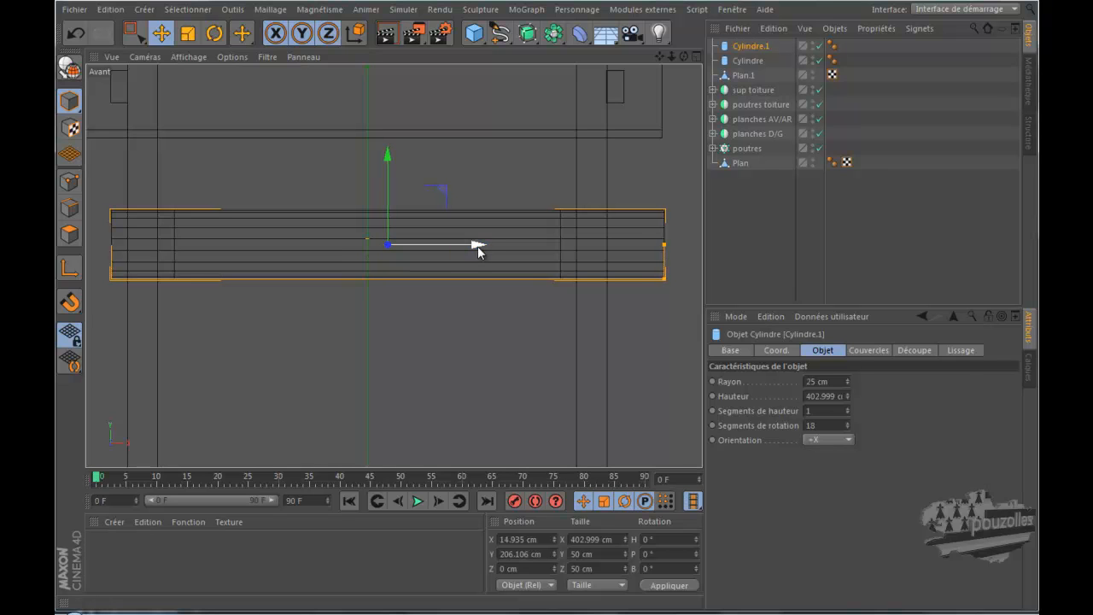
# Reduce the duplicate cylinder's radius to about 4.3 cm to form a thin axle, and return to the four-view layout.
pyautogui.scroll(1, 675, 278)
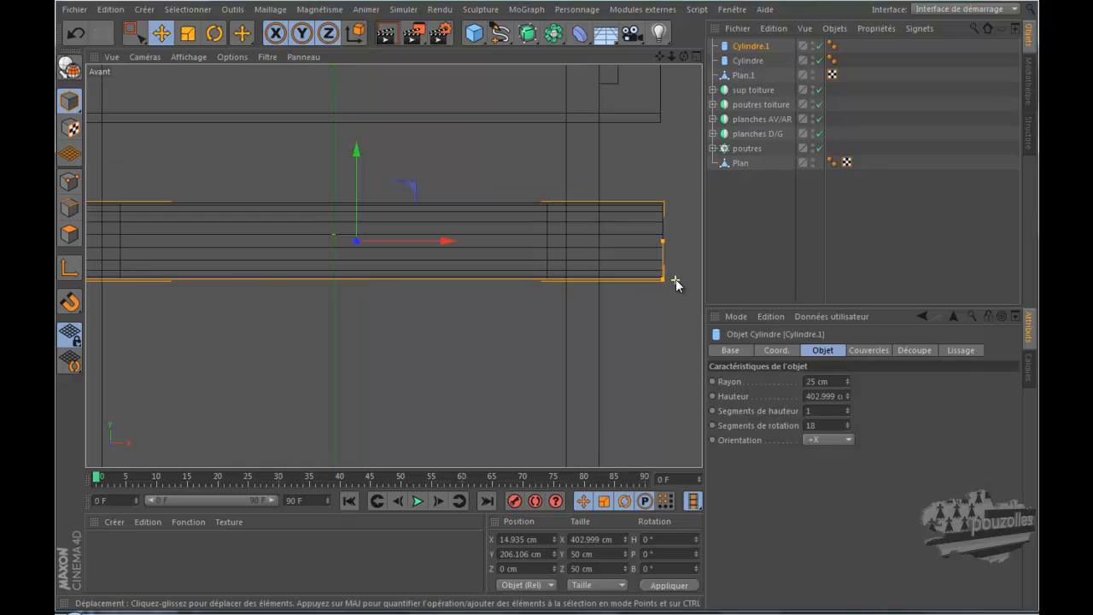
pyautogui.scroll(-1, 675, 278)
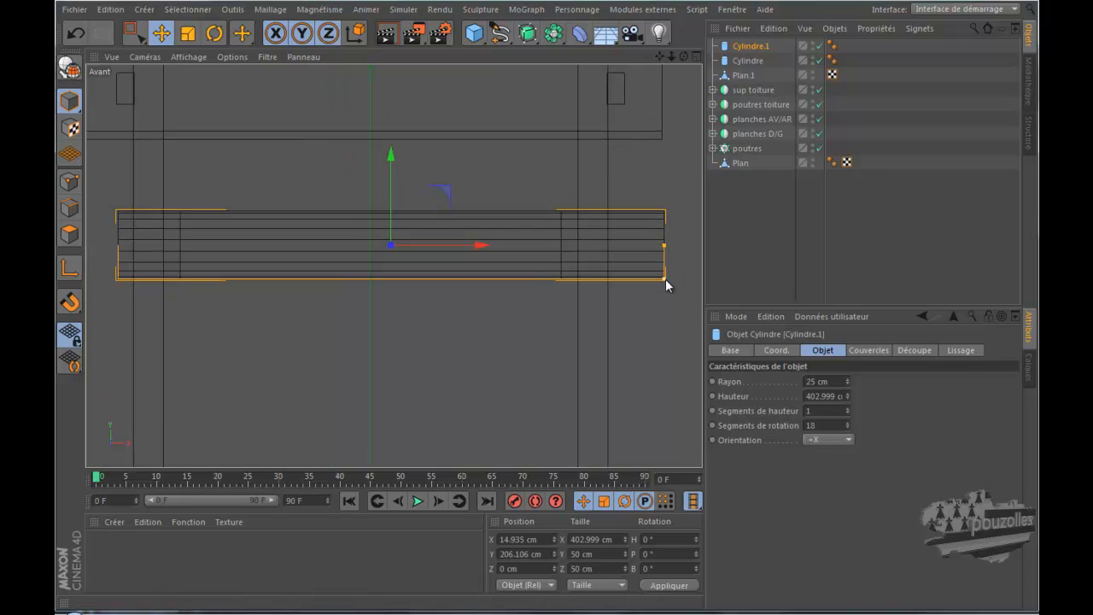
pyautogui.scroll(5, 671, 280)
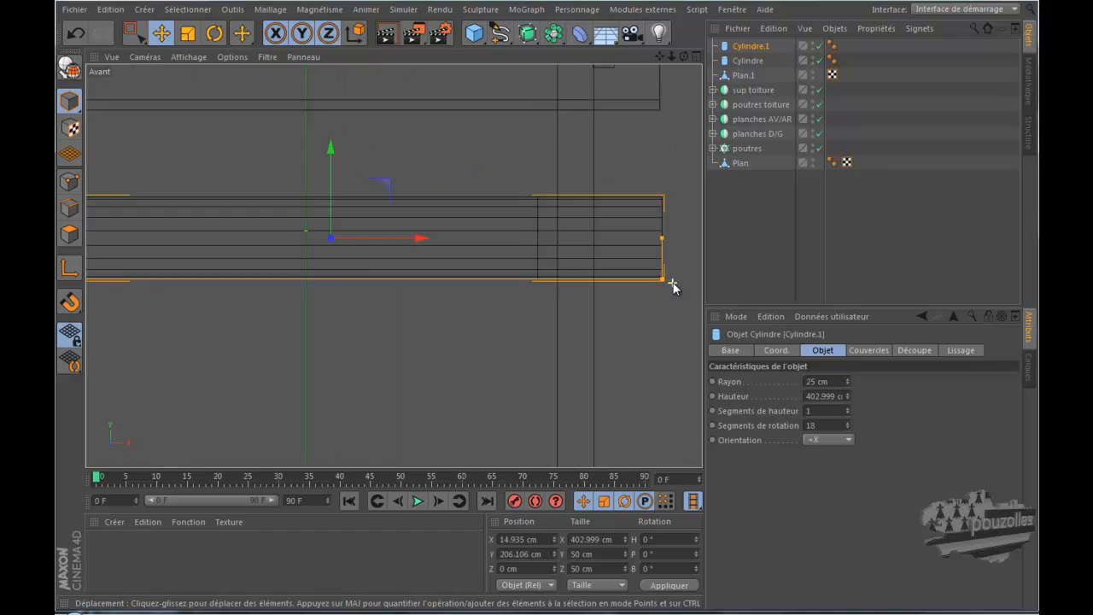
pyautogui.scroll(2, 673, 282)
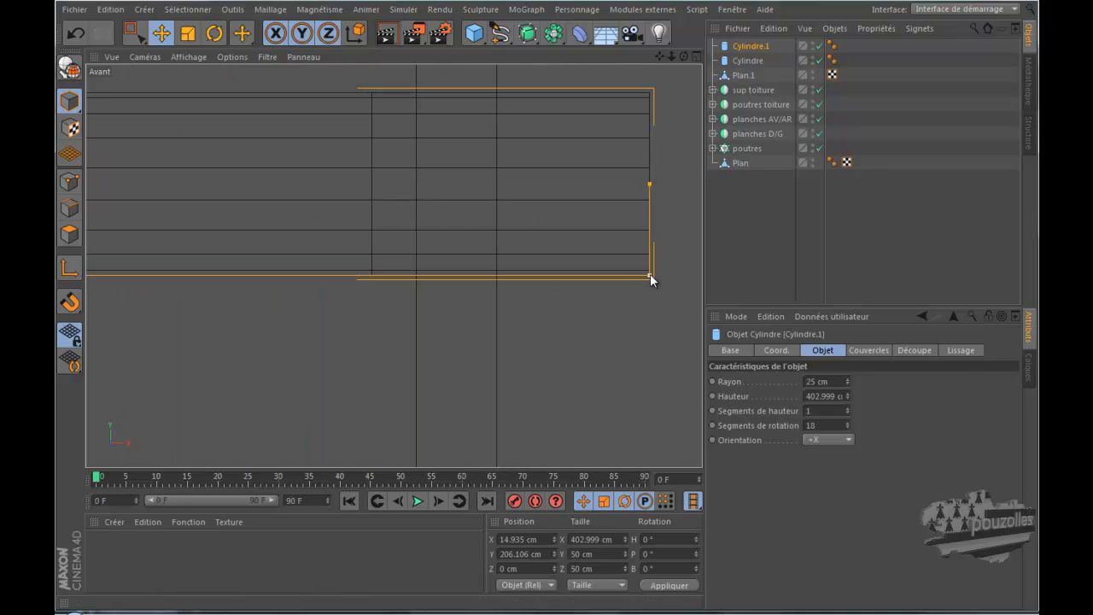
pyautogui.moveTo(651, 279); pyautogui.dragTo(646, 199)
pyautogui.scroll(-5, 625, 248)
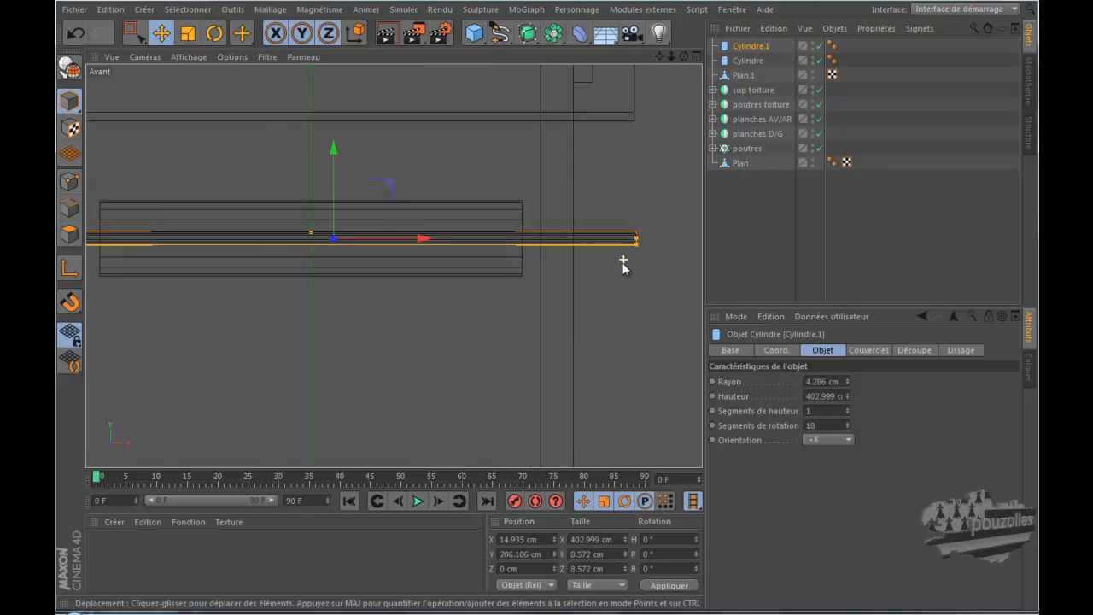
pyautogui.middleClick(335, 293)
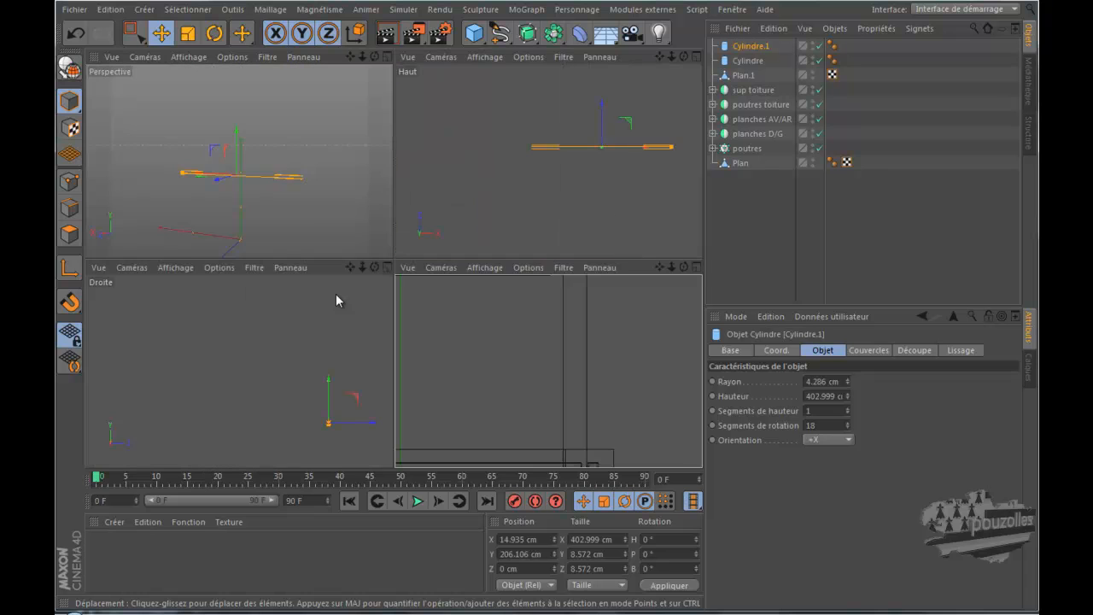
# In the front view, shift the thin axle cylinder along X to about -12 cm so it extends mainly past one post.
pyautogui.middleClick(328, 228)
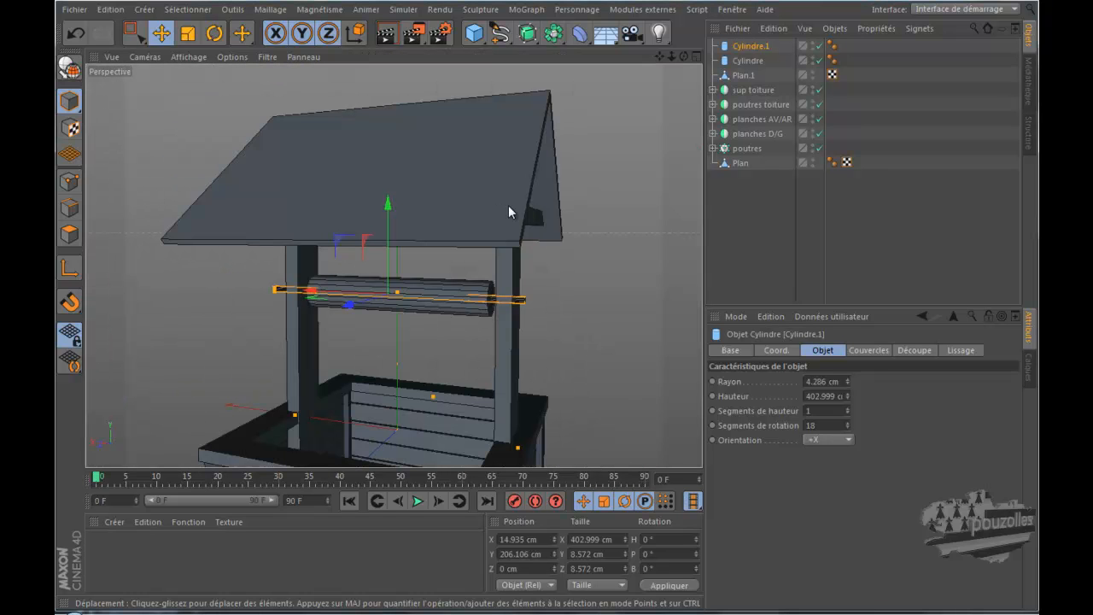
pyautogui.moveTo(684, 57); pyautogui.dragTo(563, 299)
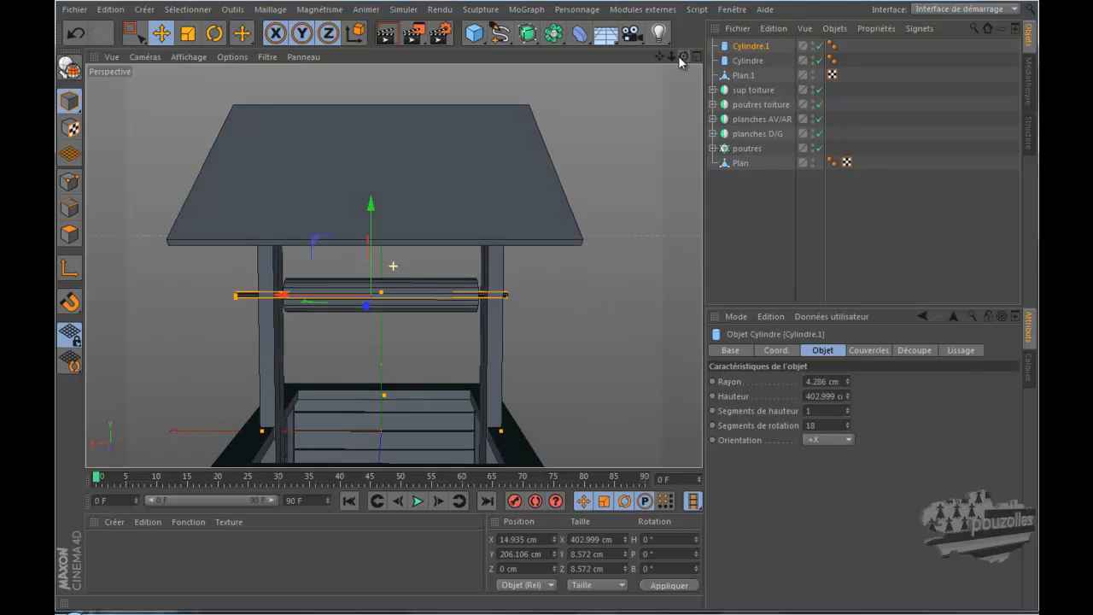
pyautogui.middleClick(514, 310)
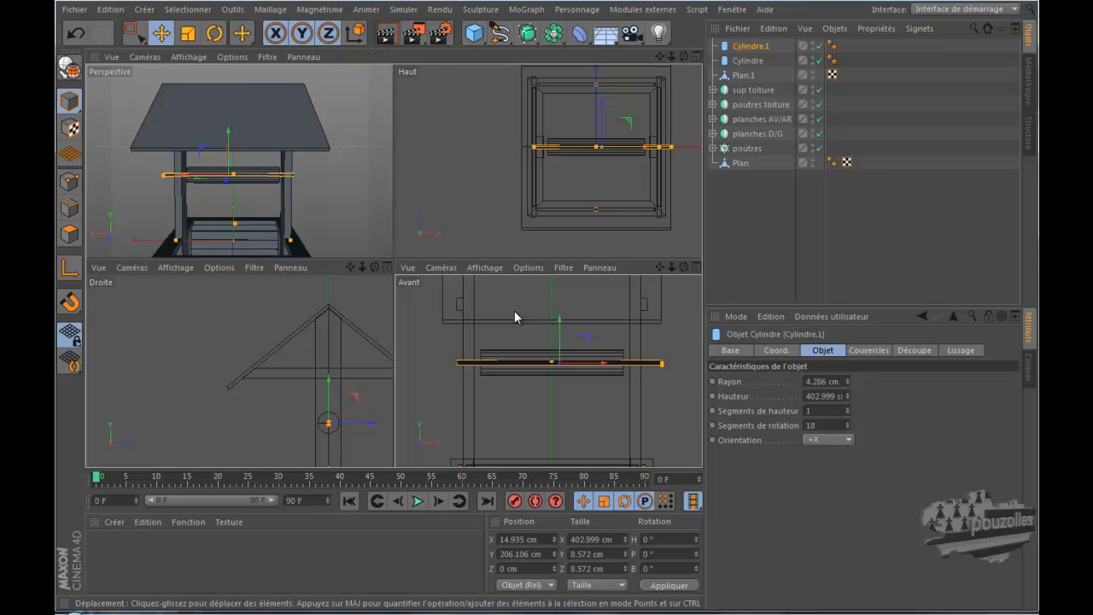
pyautogui.middleClick(514, 310)
pyautogui.moveTo(506, 247); pyautogui.dragTo(479, 256)
# Set the axle cylinder's rotation segments to 12.
pyautogui.scroll(8, 313, 249)
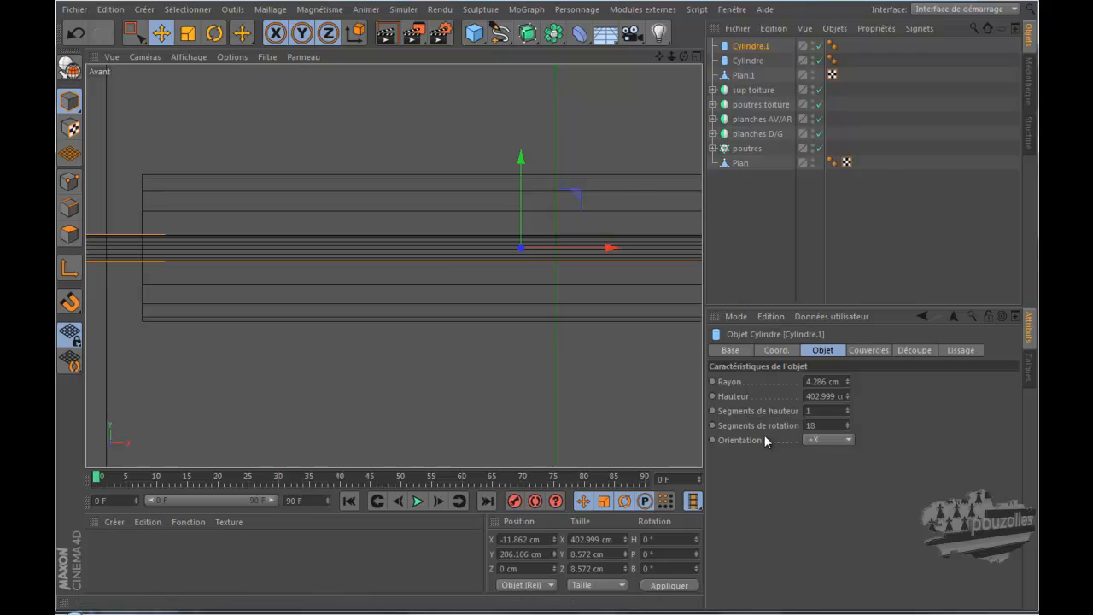
pyautogui.doubleClick(816, 424)
pyautogui.write('3')
pyautogui.press('Return')
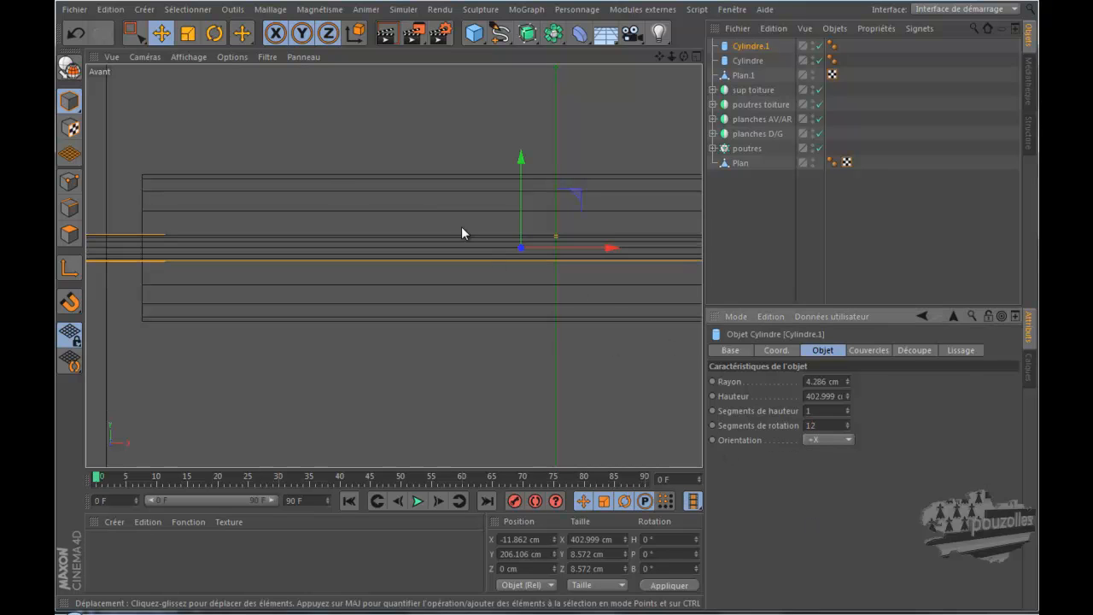
# Render the perspective view close to the winch to check the cylinder and its axle through the post.
pyautogui.middleClick(215, 164)
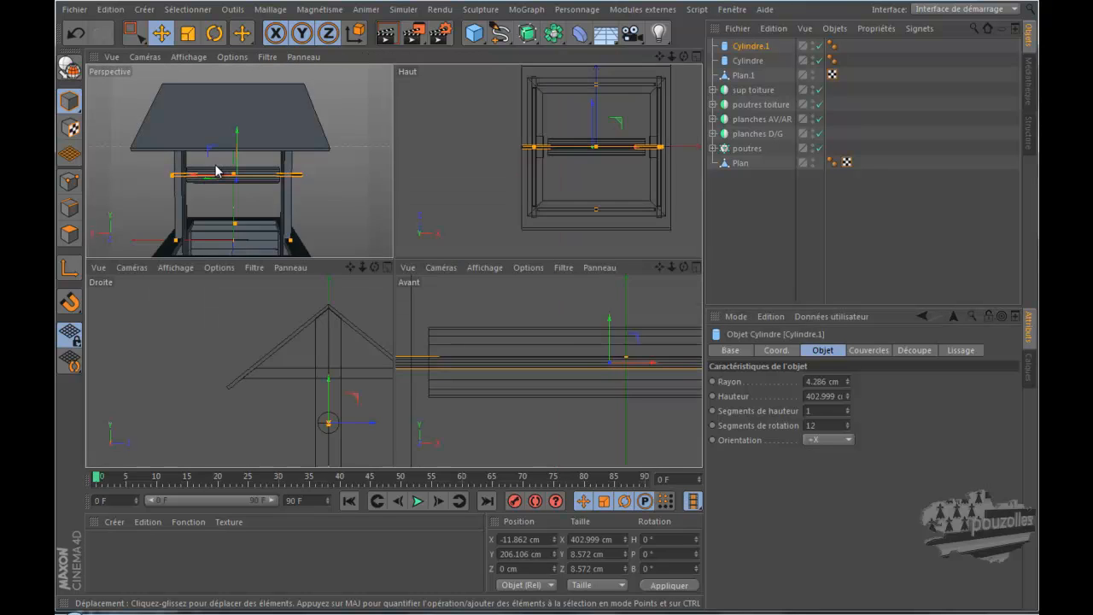
pyautogui.middleClick(215, 164)
pyautogui.scroll(5, 512, 293)
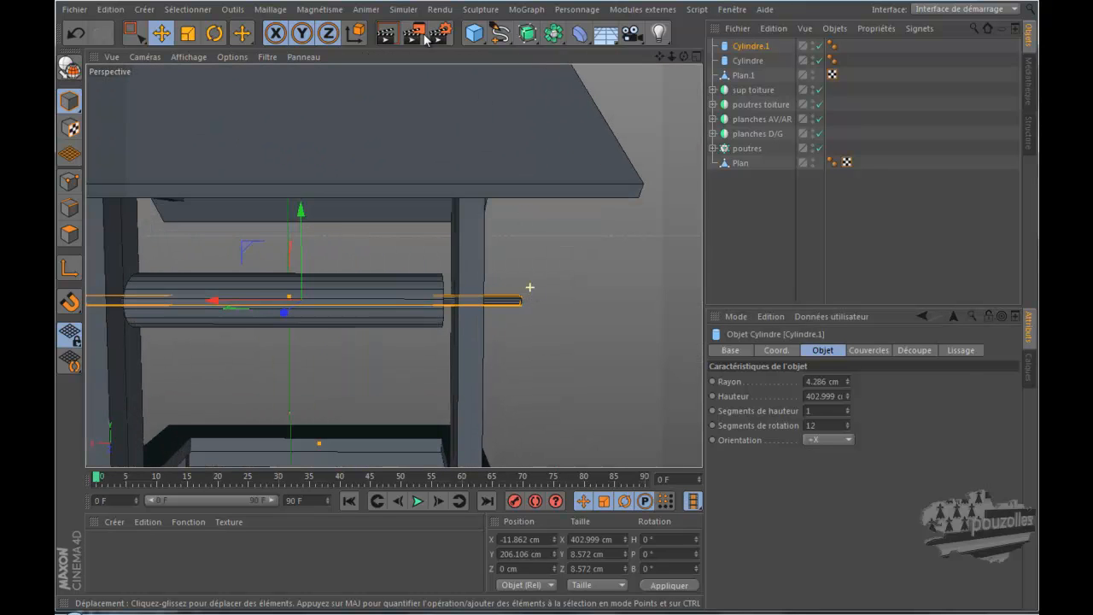
pyautogui.click(386, 34)
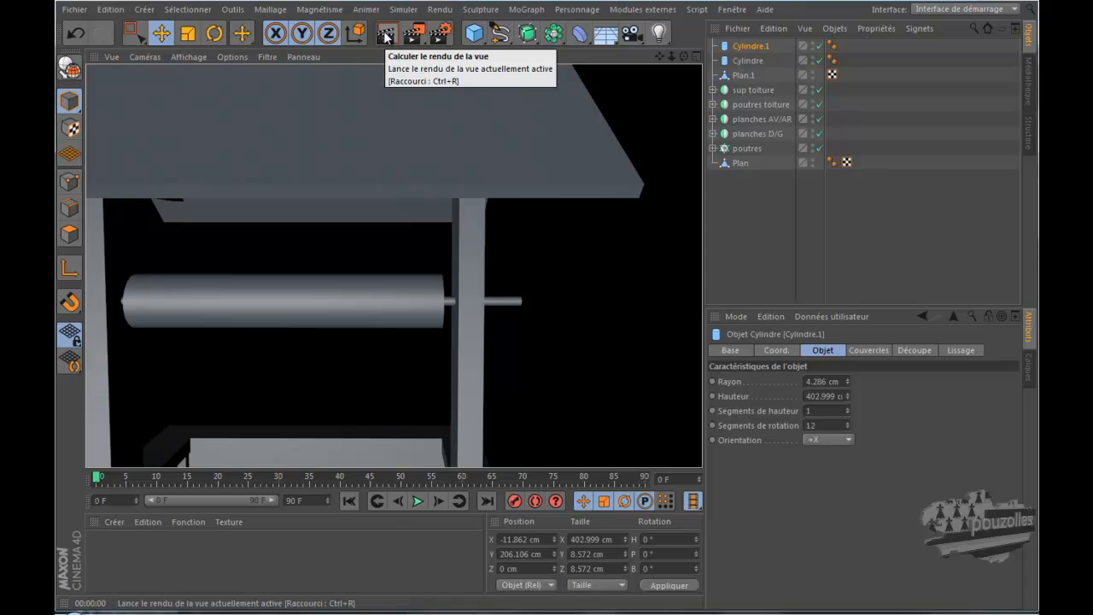
pyautogui.scroll(-5, 546, 327)
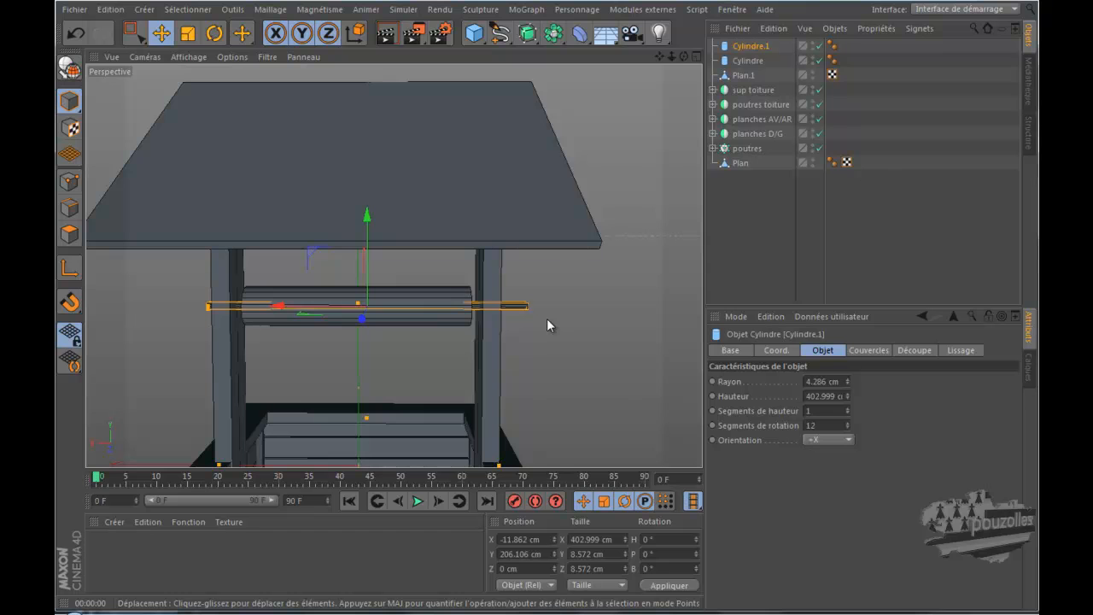
pyautogui.scroll(-4, 548, 317)
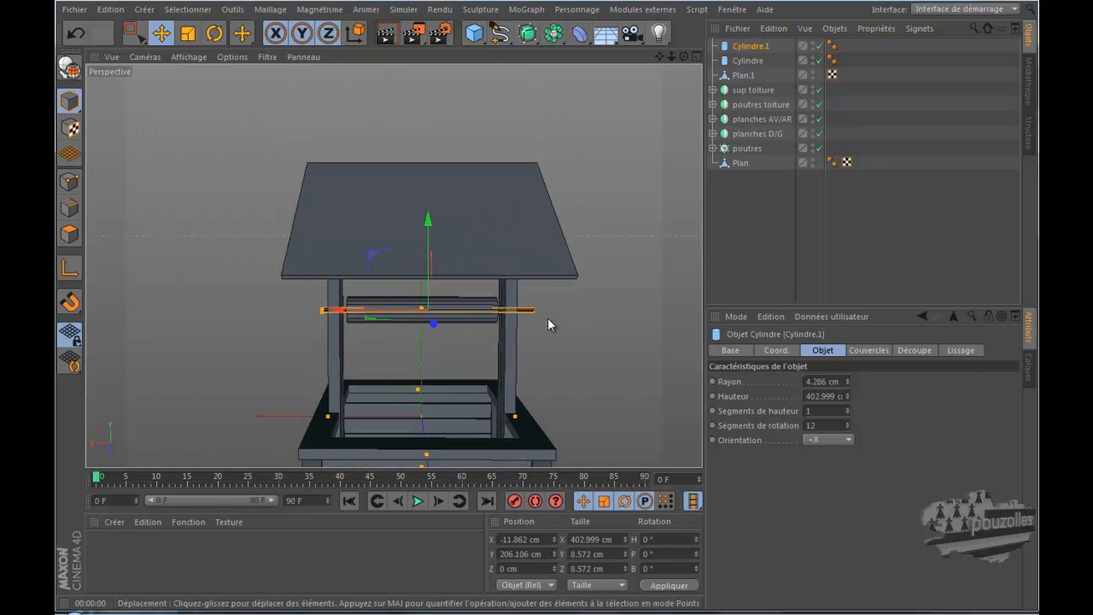
pyautogui.moveTo(660, 60); pyautogui.dragTo(582, 296)
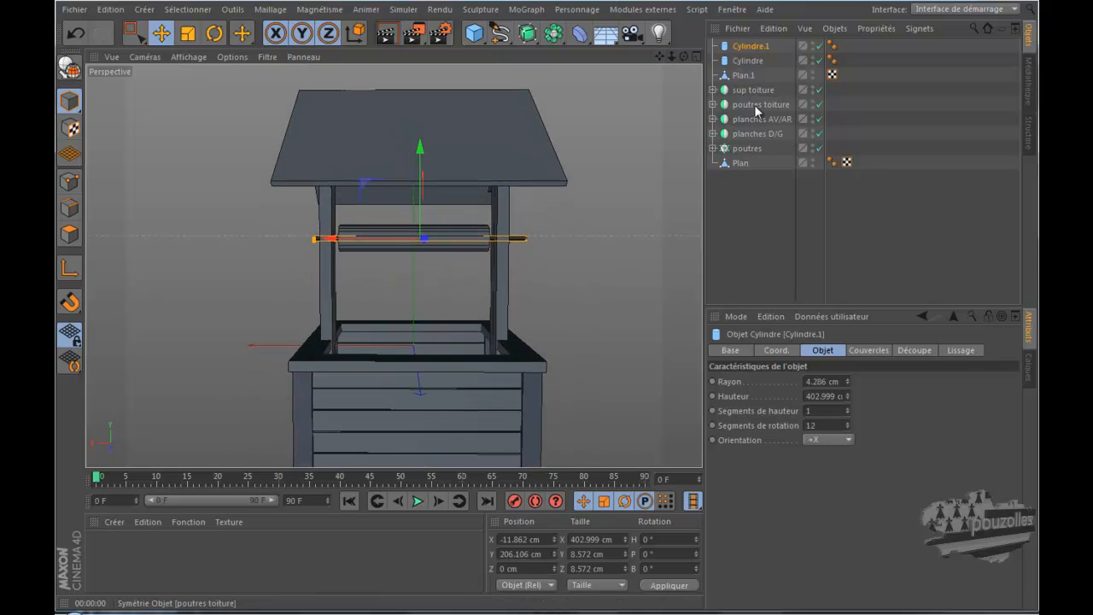
# Expand the planches D/G and planches AV/AR hierarchies and select the Cube inside each one.
pyautogui.click(713, 135)
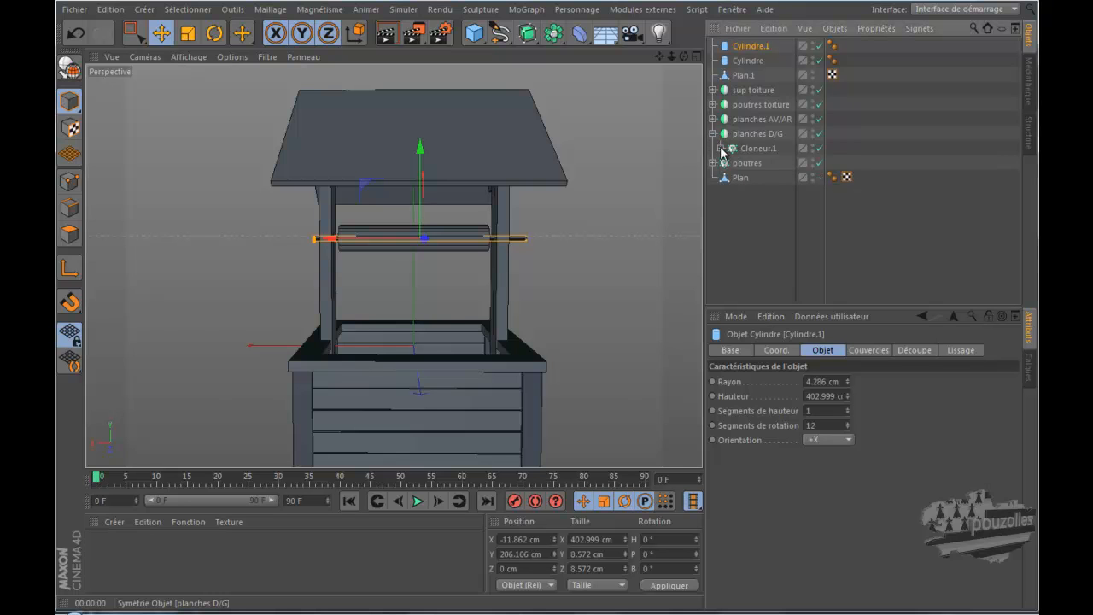
pyautogui.click(721, 148)
pyautogui.click(764, 166)
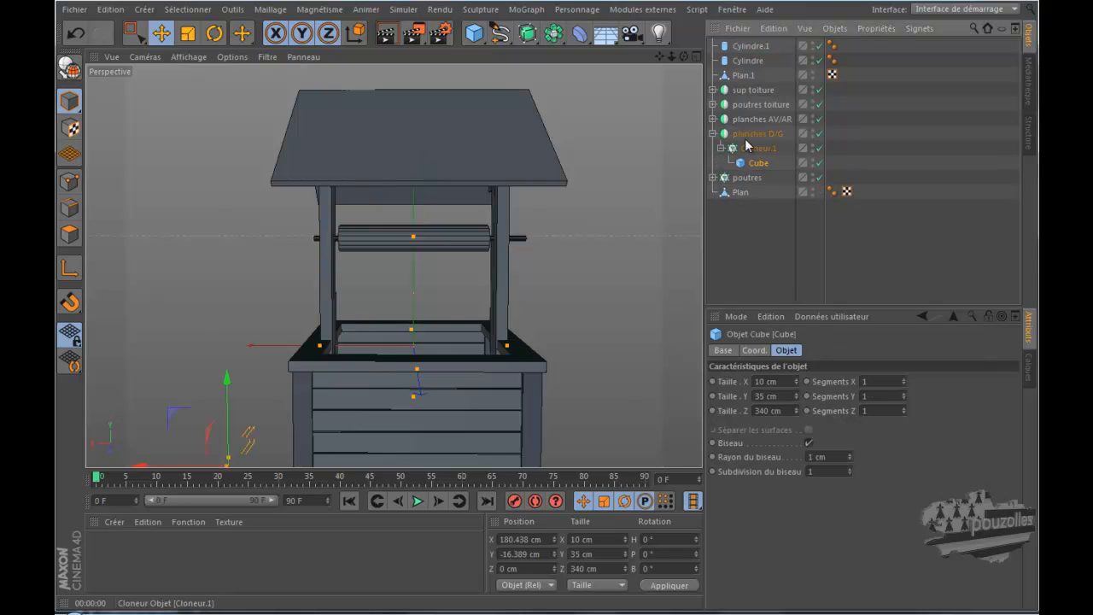
pyautogui.click(713, 119)
pyautogui.click(721, 134)
pyautogui.click(757, 149)
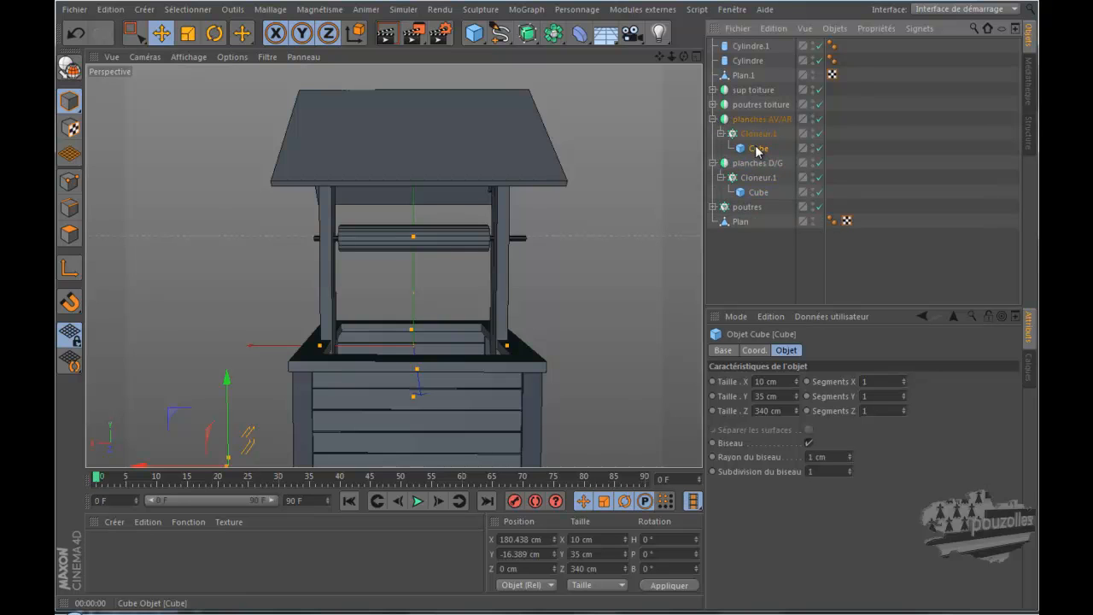
pyautogui.keyDown('ctrl'); pyautogui.click(763, 192); pyautogui.keyUp('ctrl')
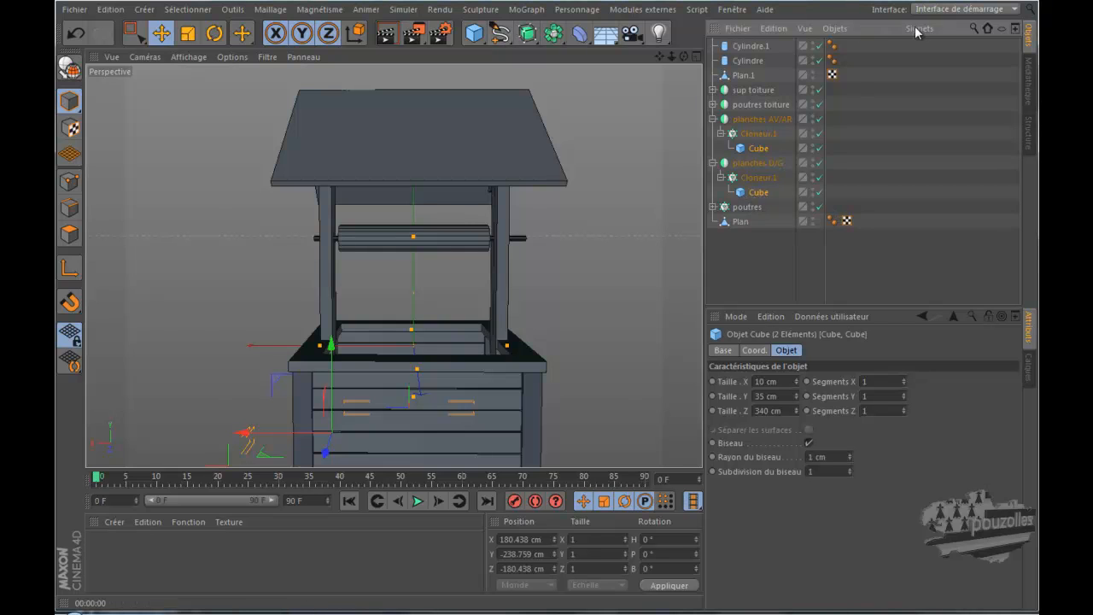
pyautogui.click(963, 9)
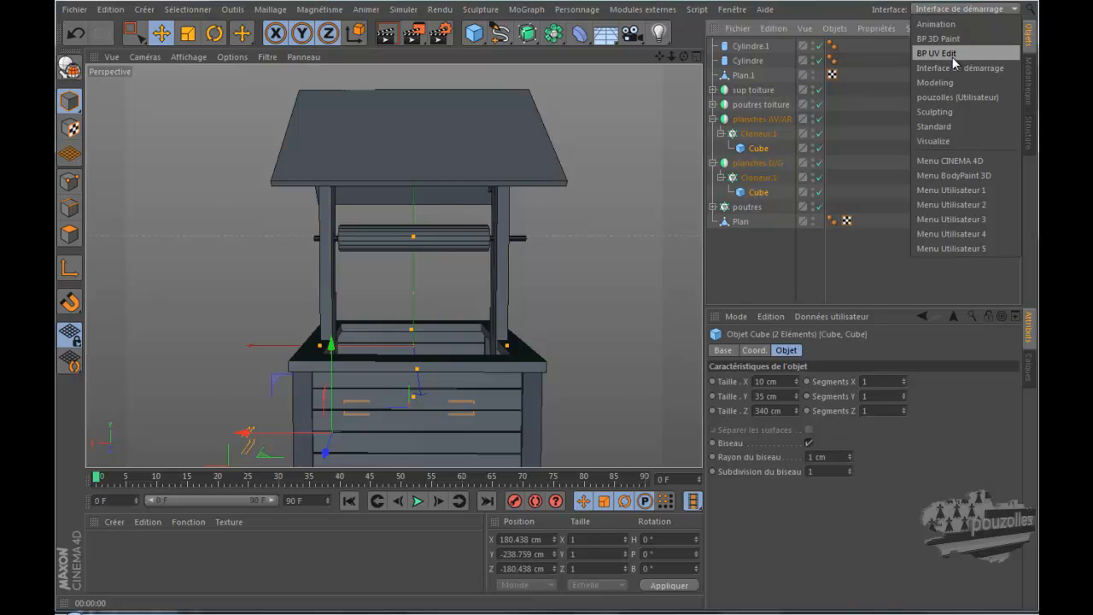
pyautogui.click(848, 280)
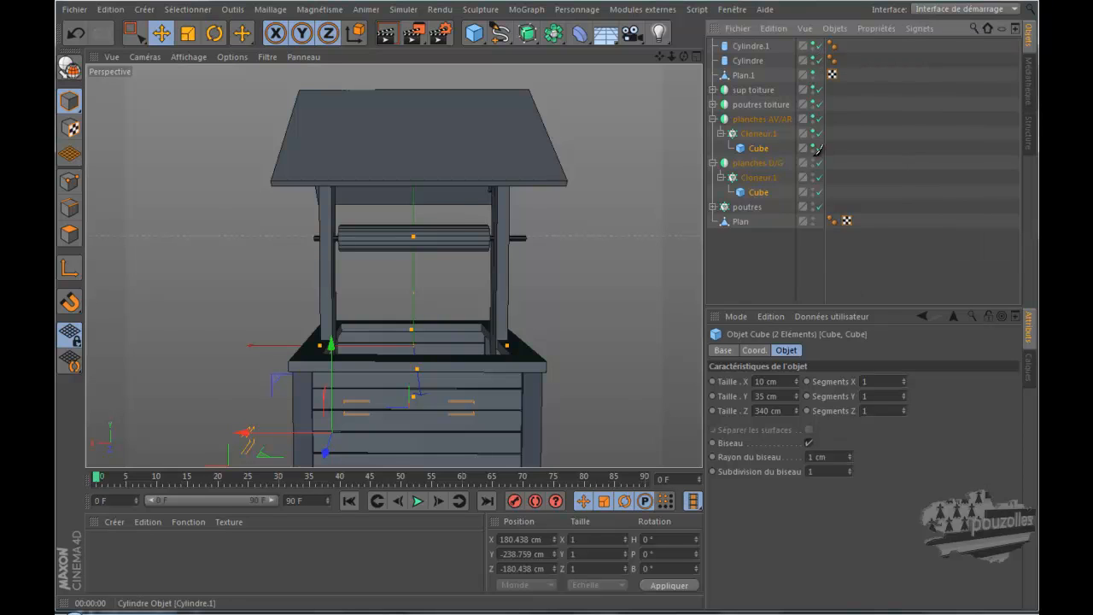
# Hide all objects of the well and make only the planches D/G symmetry visible again.
pyautogui.moveTo(818, 39); pyautogui.dragTo(817, 247)
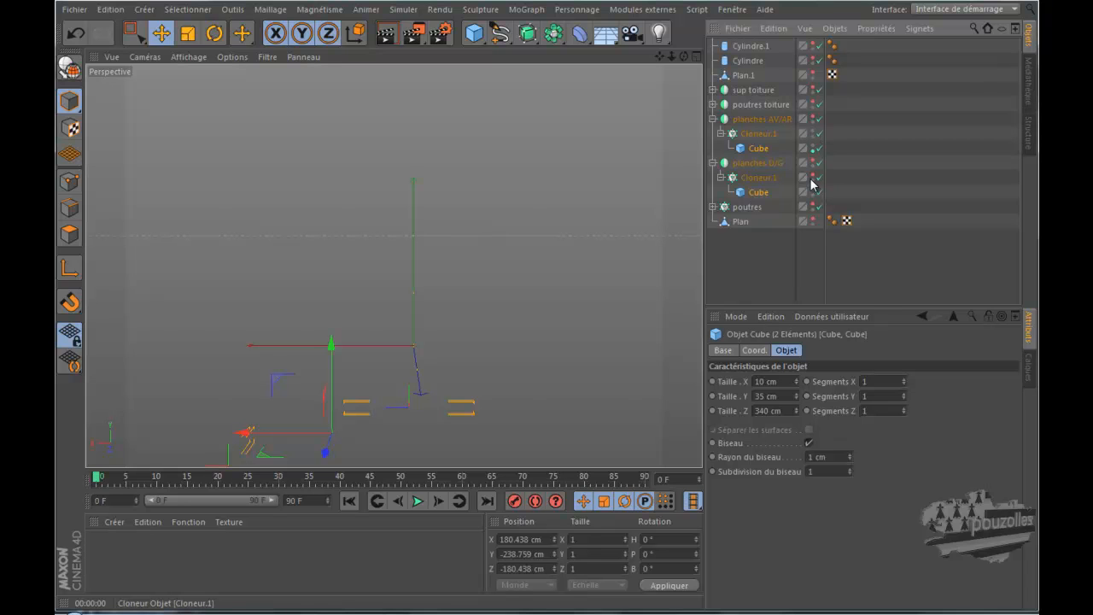
pyautogui.click(816, 164)
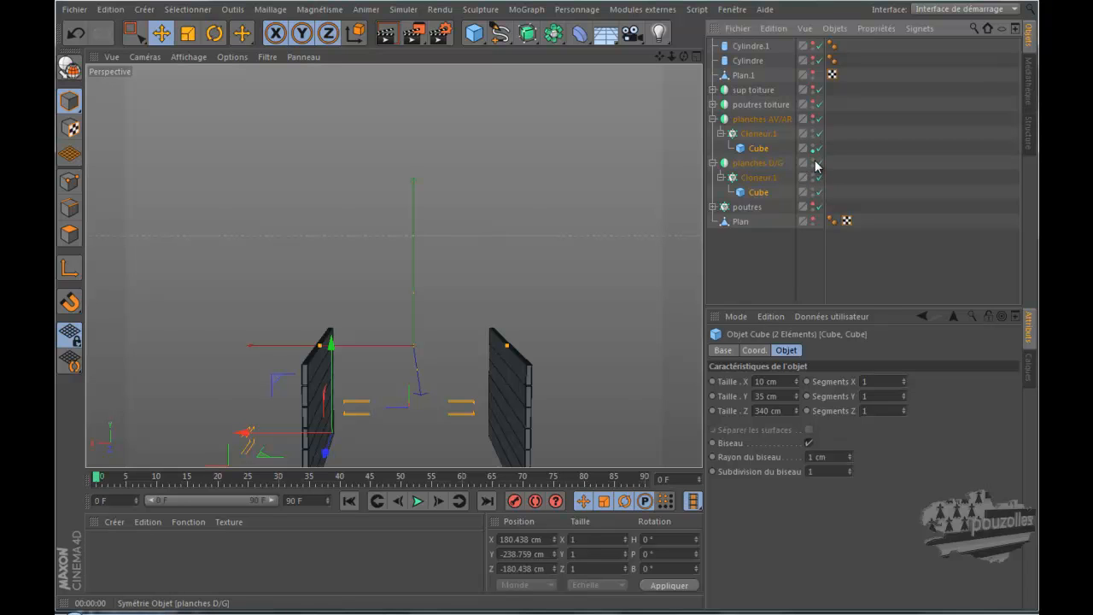
# Convert the two selected plank Cubes into editable polygon objects.
pyautogui.scroll(5, 569, 382)
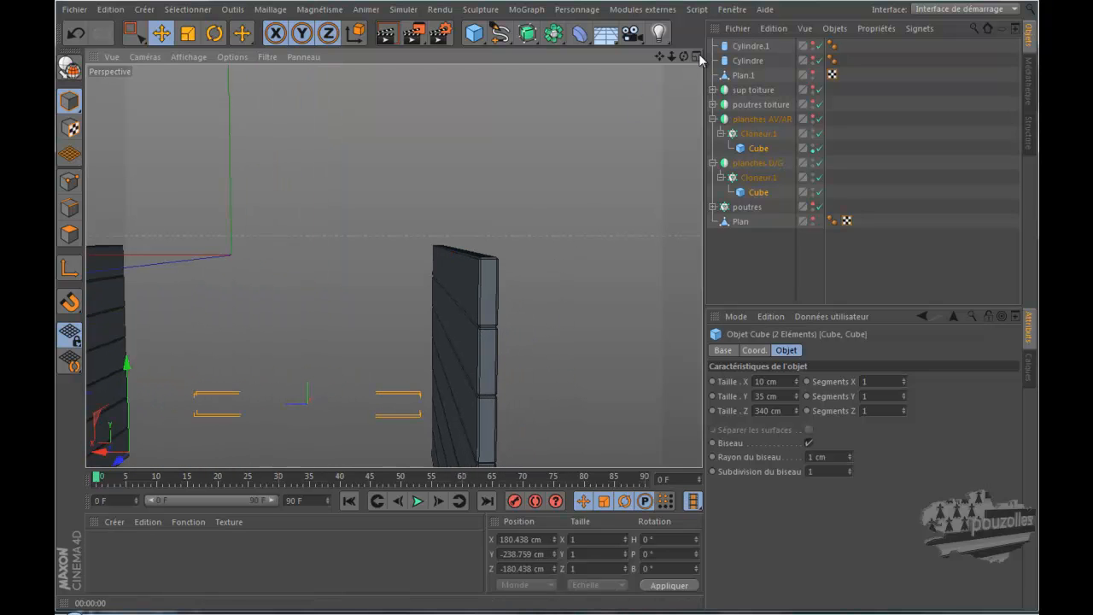
pyautogui.moveTo(683, 56); pyautogui.dragTo(581, 301)
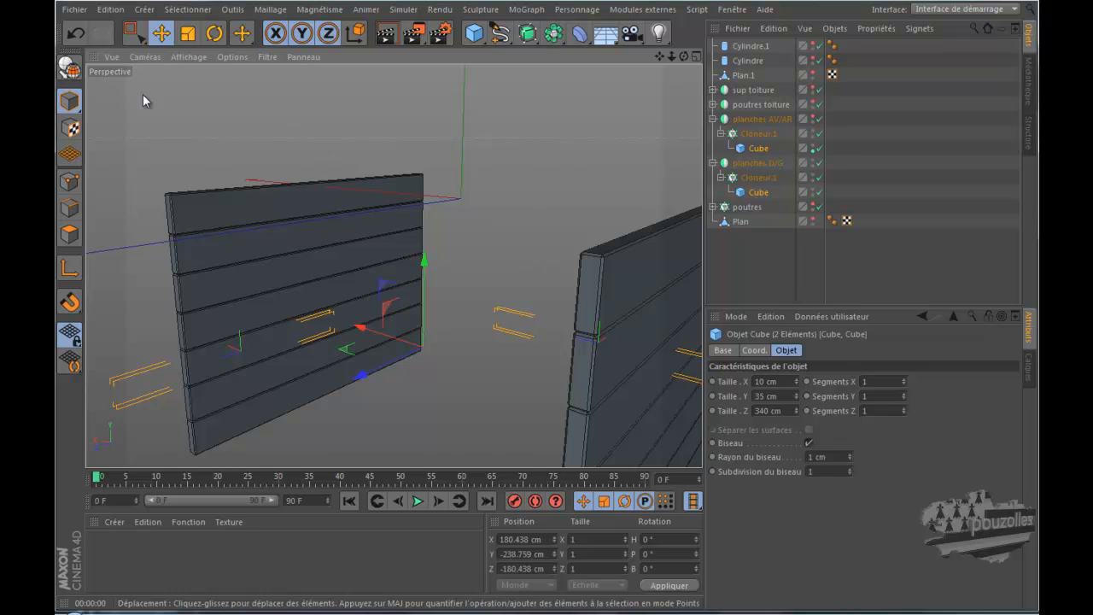
pyautogui.click(69, 67)
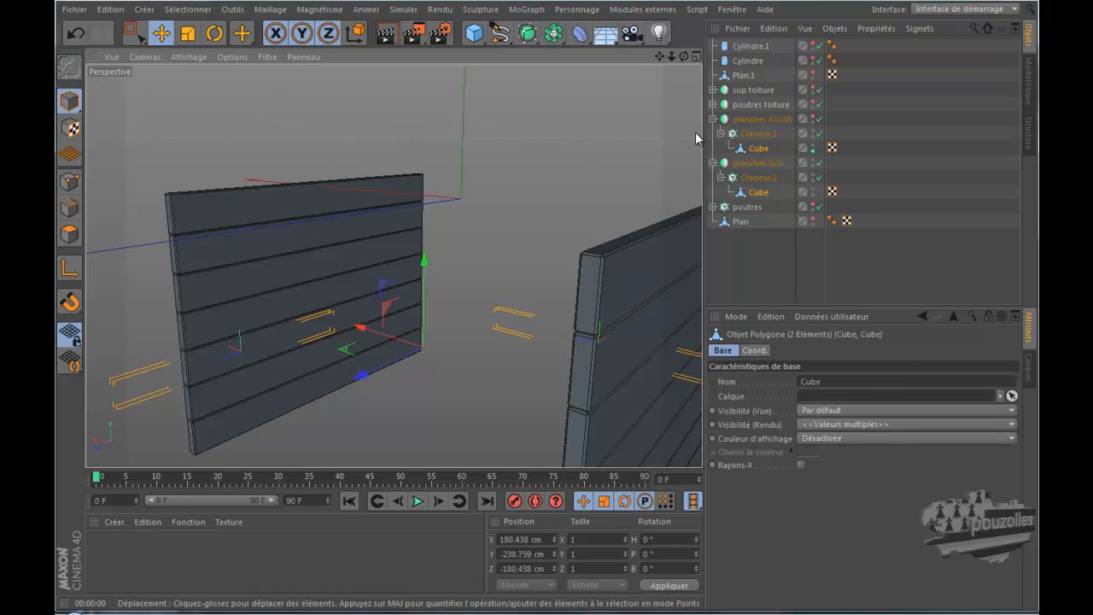
# Select only the planches AV/AR Cube and disable that group's symmetry and cloner generators.
pyautogui.click(758, 149)
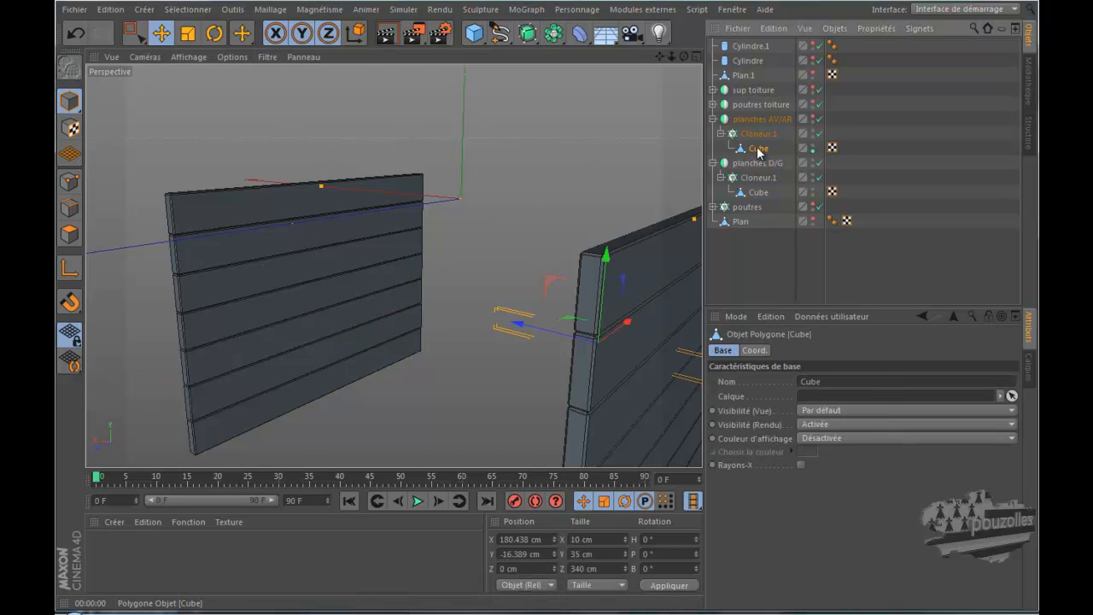
pyautogui.scroll(-5, 593, 195)
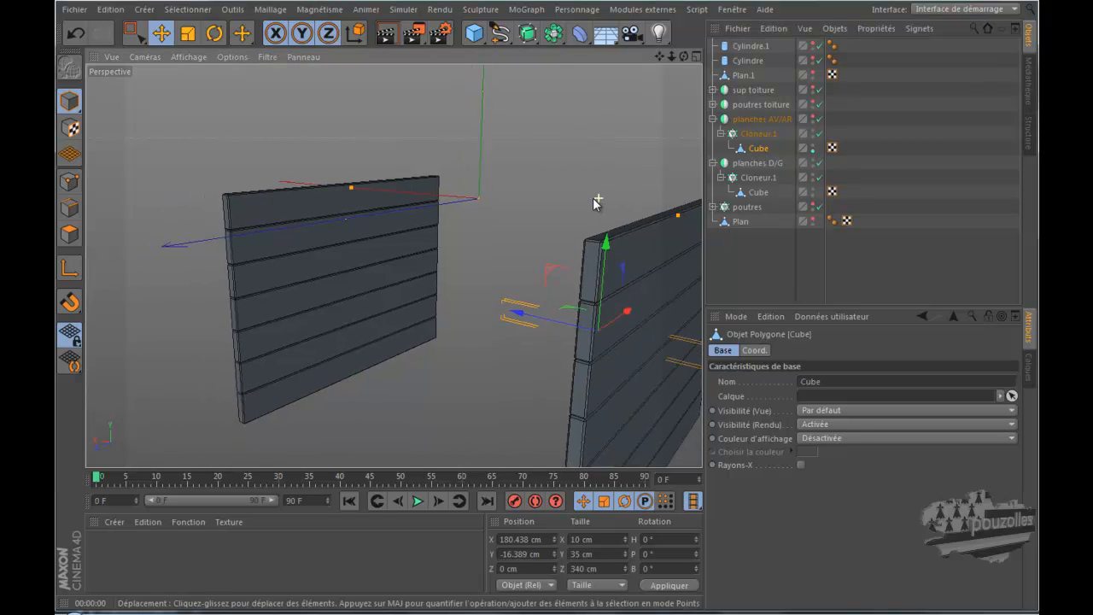
pyautogui.moveTo(659, 56); pyautogui.dragTo(582, 299)
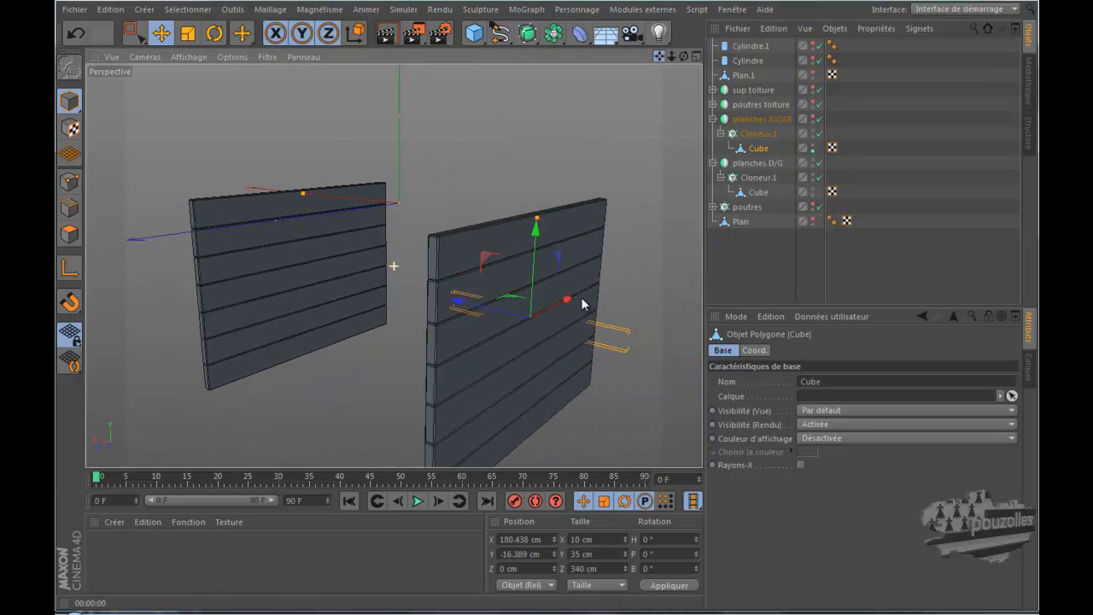
pyautogui.click(820, 120)
pyautogui.scroll(2, 566, 339)
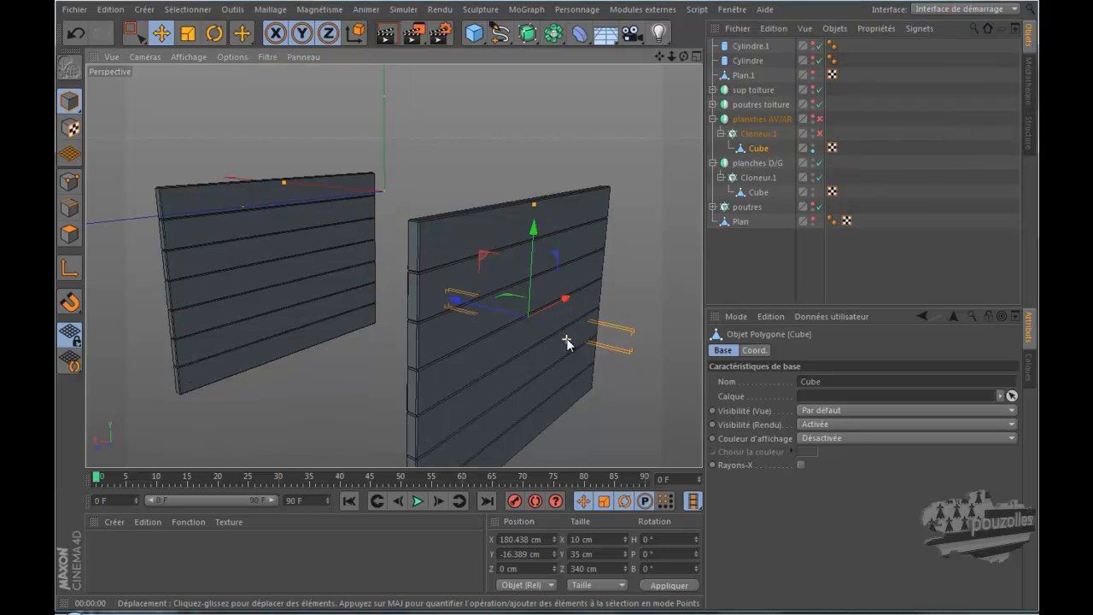
pyautogui.scroll(1, 566, 340)
pyautogui.scroll(-2, 617, 211)
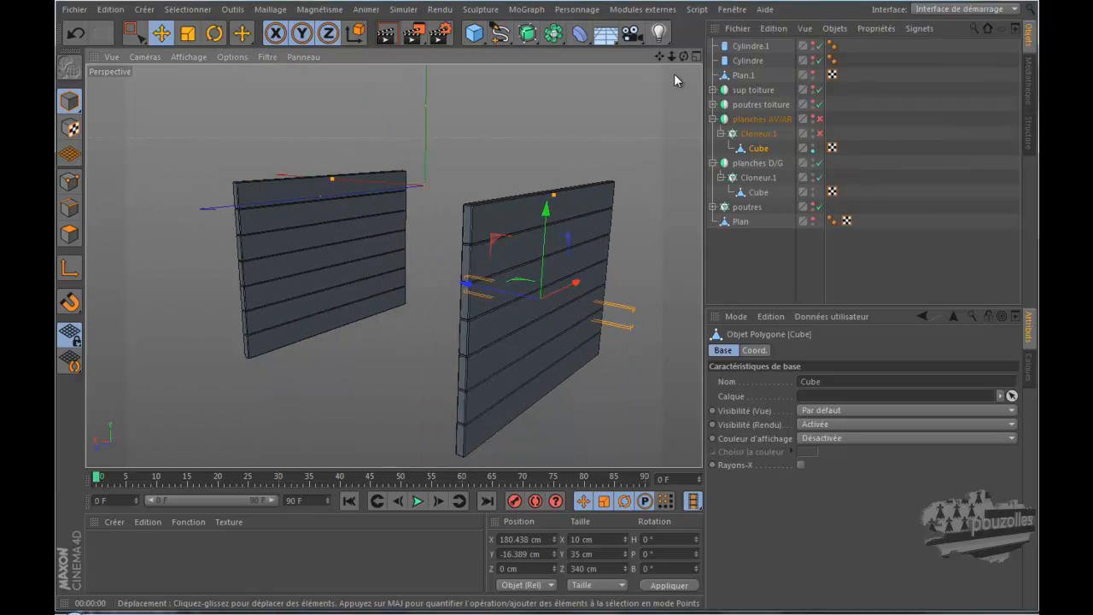
pyautogui.moveTo(684, 56); pyautogui.dragTo(583, 305)
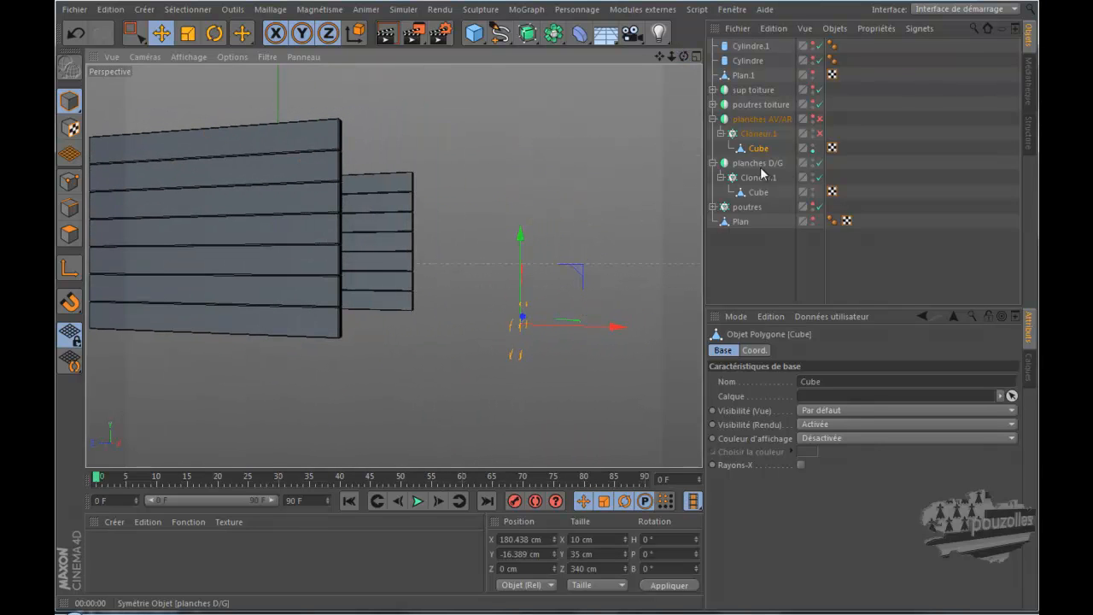
# Reset the planches AV/AR Cube's view and render visibility to default and unhide its parent symmetry to show the single plank.
pyautogui.click(813, 151)
pyautogui.click(814, 152)
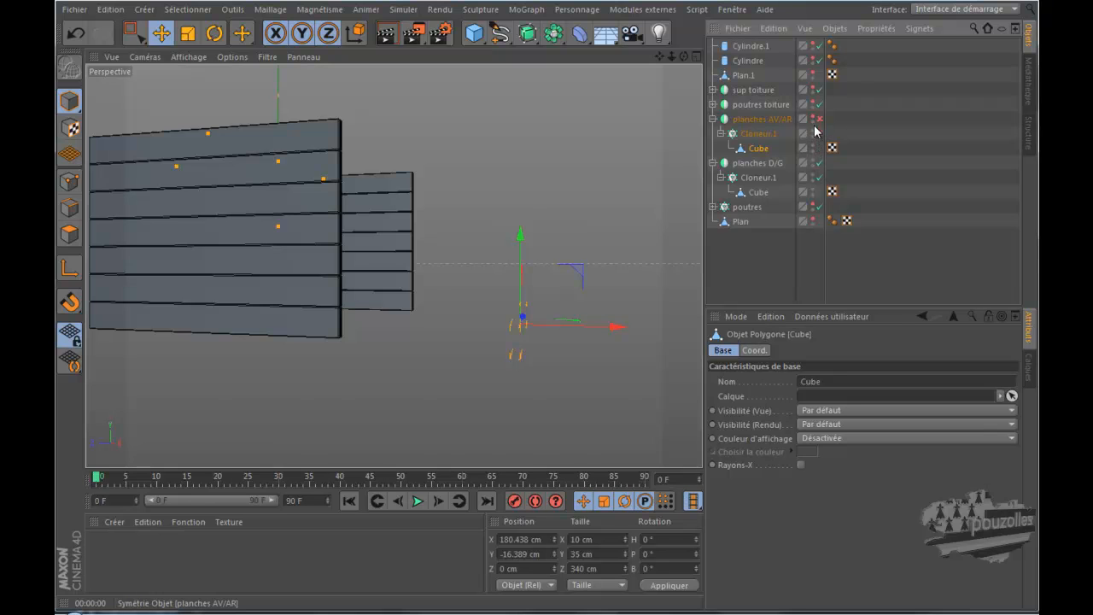
pyautogui.click(813, 117)
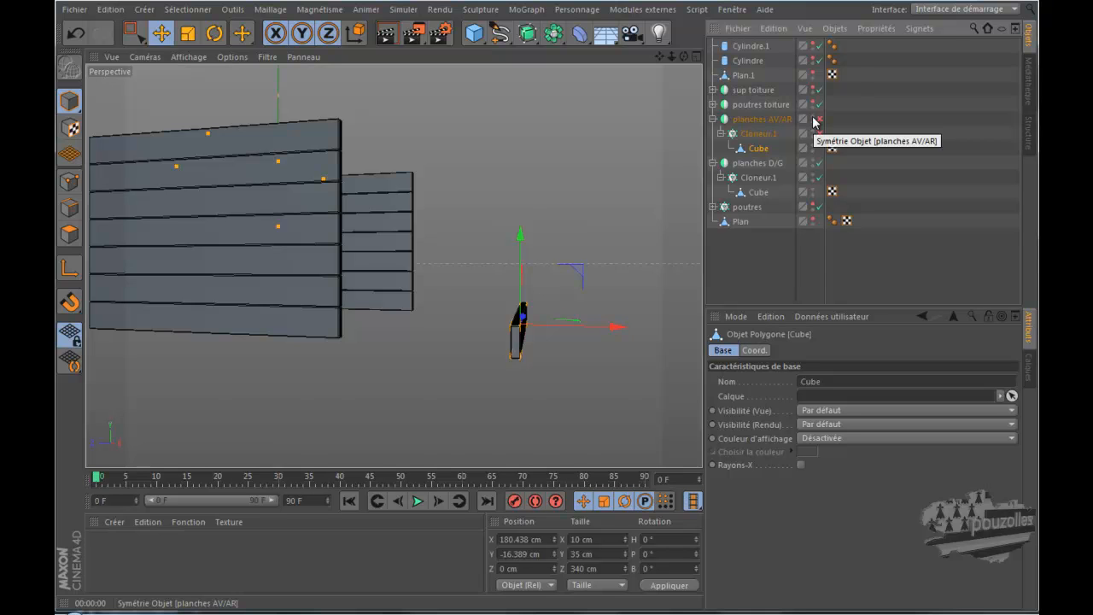
pyautogui.click(814, 120)
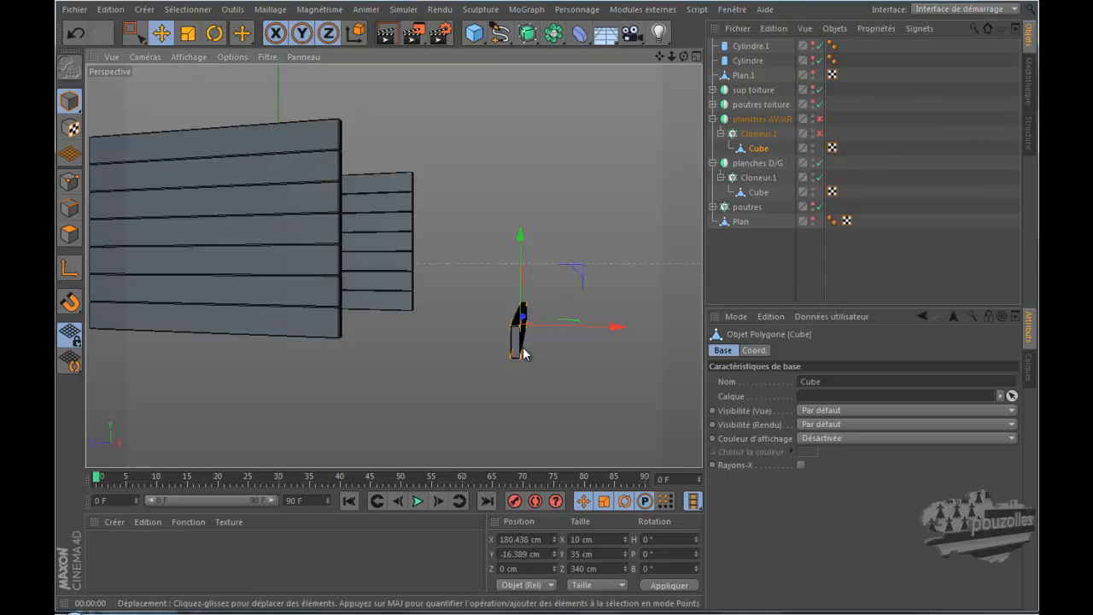
# With Rectangle selection in point mode, select the inner points of the AV/AR plank's end caps in the Droite view and delete them.
pyautogui.scroll(3, 523, 355)
pyautogui.click(70, 235)
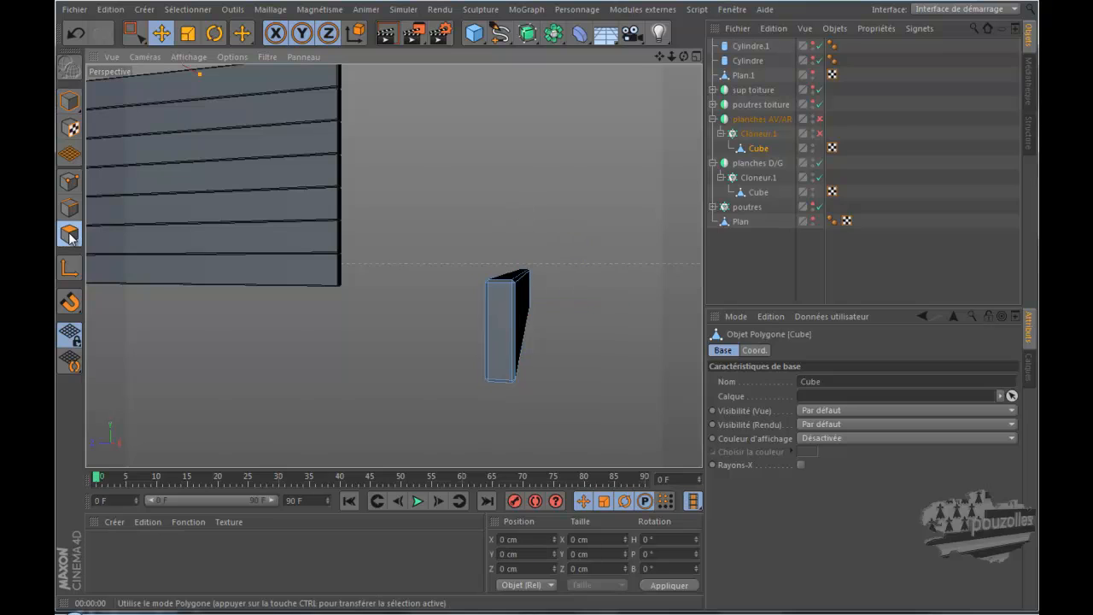
pyautogui.click(134, 34)
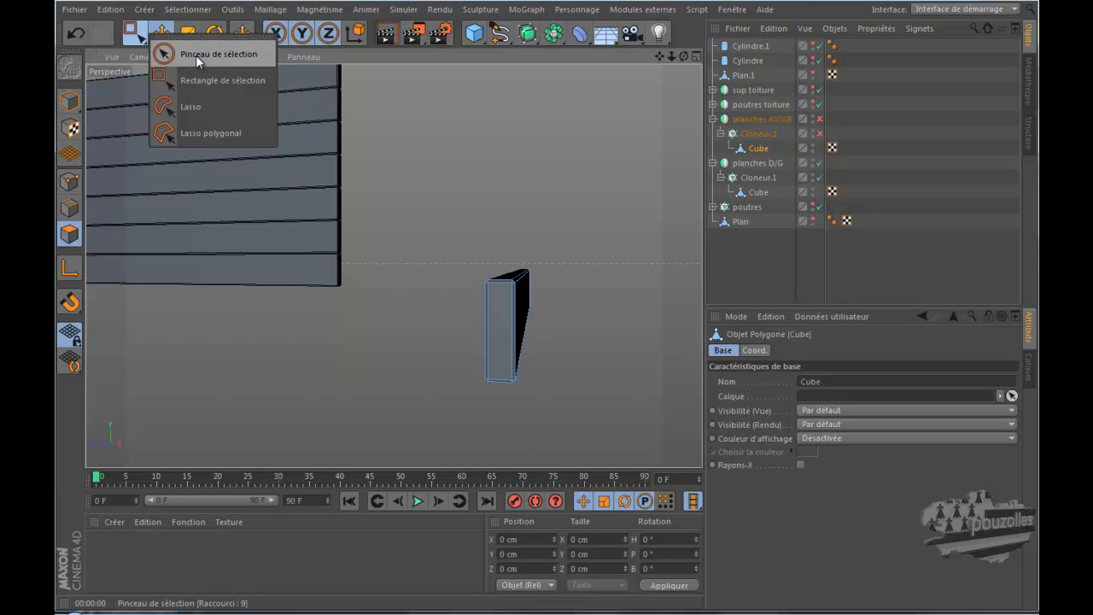
pyautogui.click(193, 78)
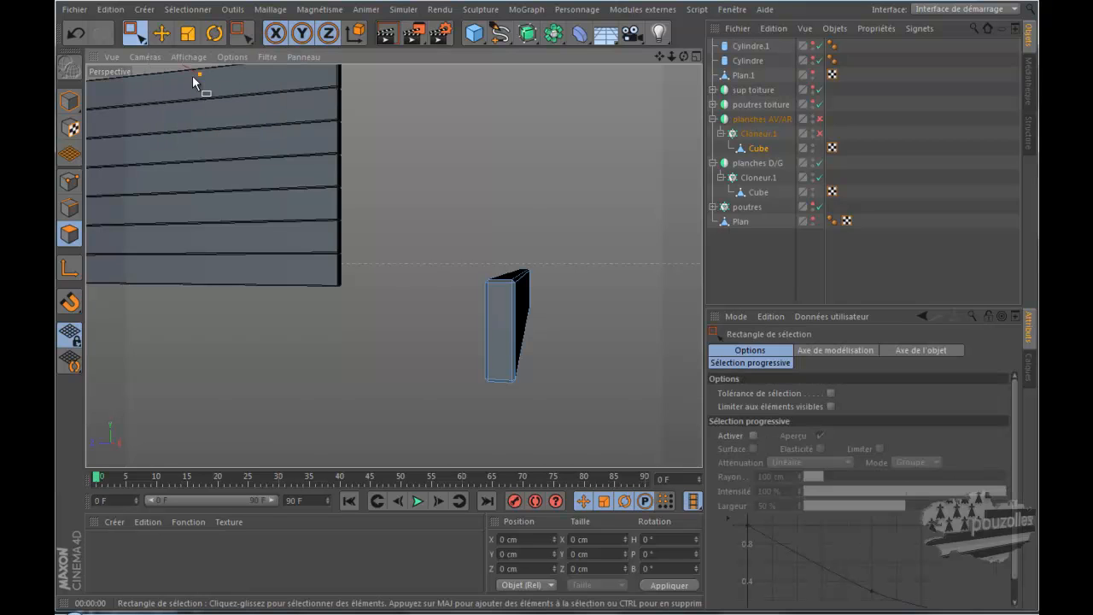
pyautogui.middleClick(381, 332)
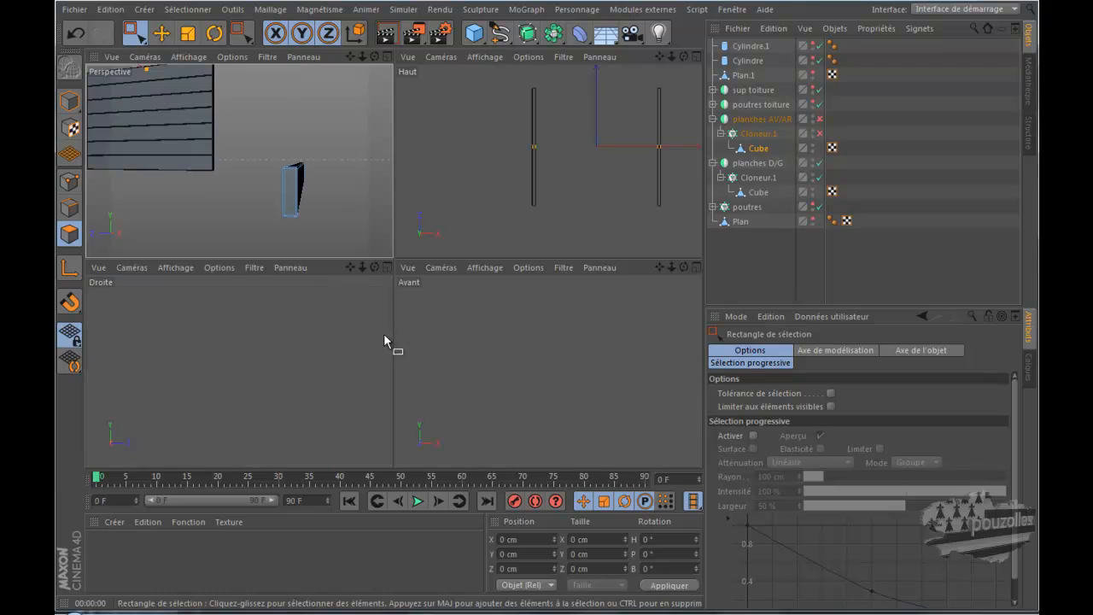
pyautogui.middleClick(487, 340)
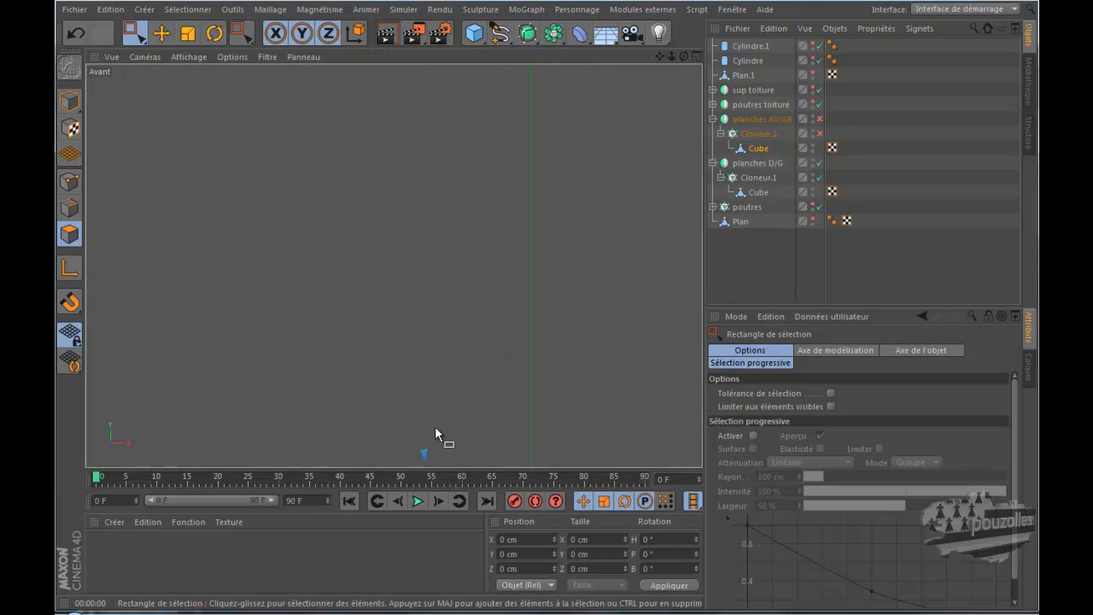
pyautogui.press('s')
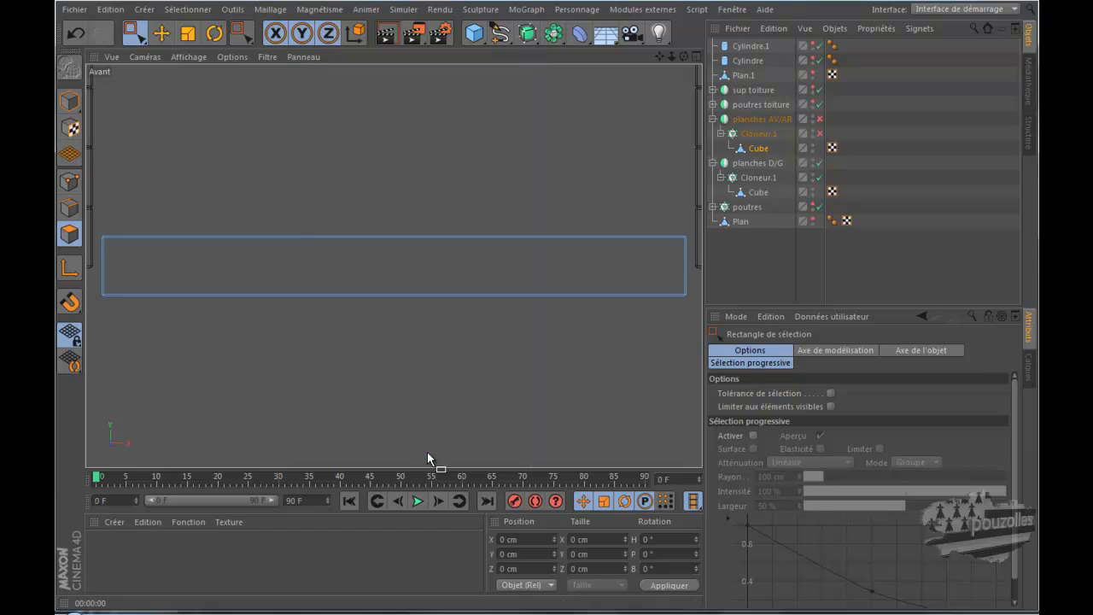
pyautogui.middleClick(279, 229)
pyautogui.middleClick(256, 351)
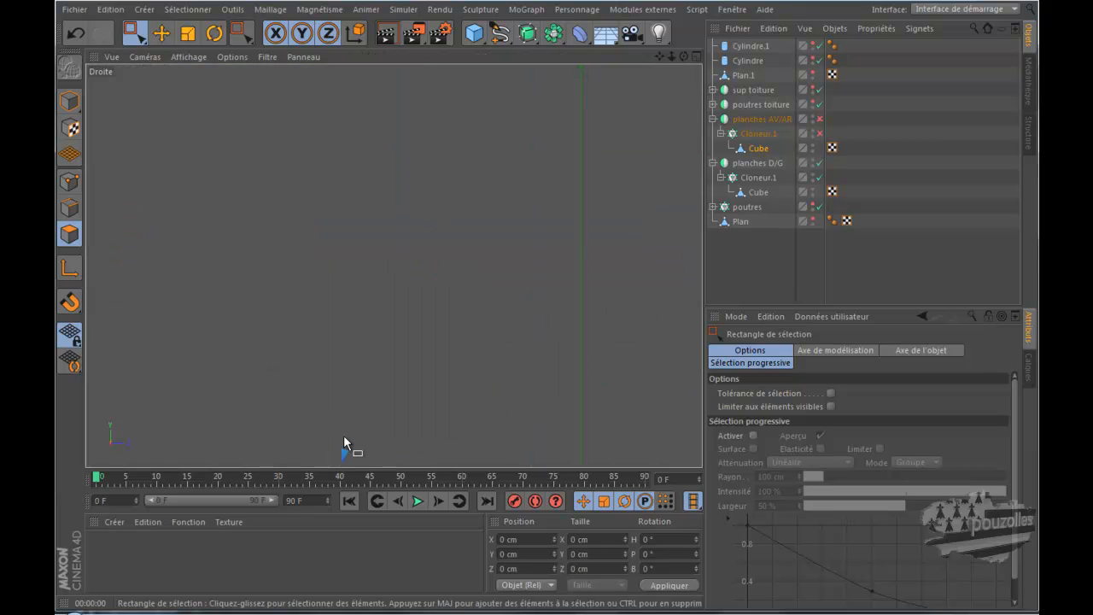
pyautogui.press('s')
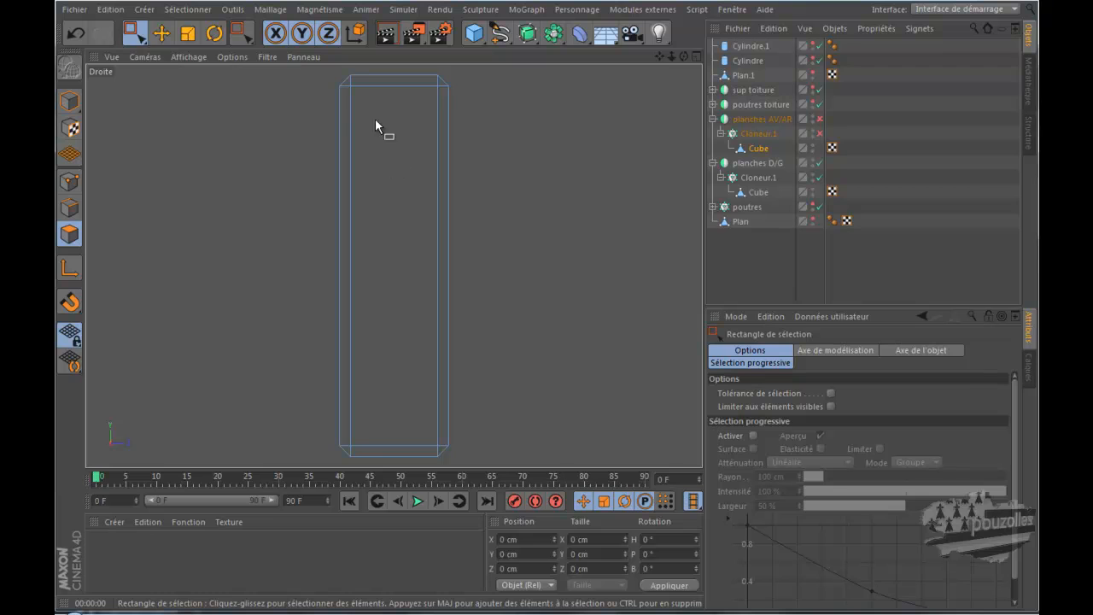
pyautogui.click(70, 181)
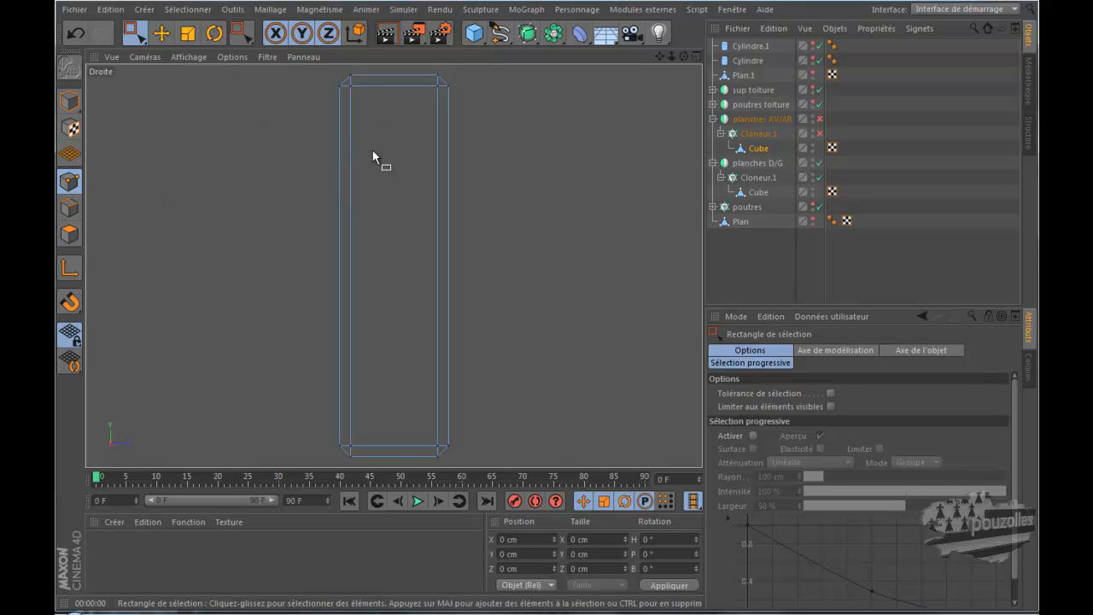
pyautogui.moveTo(348, 82); pyautogui.dragTo(444, 451)
pyautogui.click(394, 239)
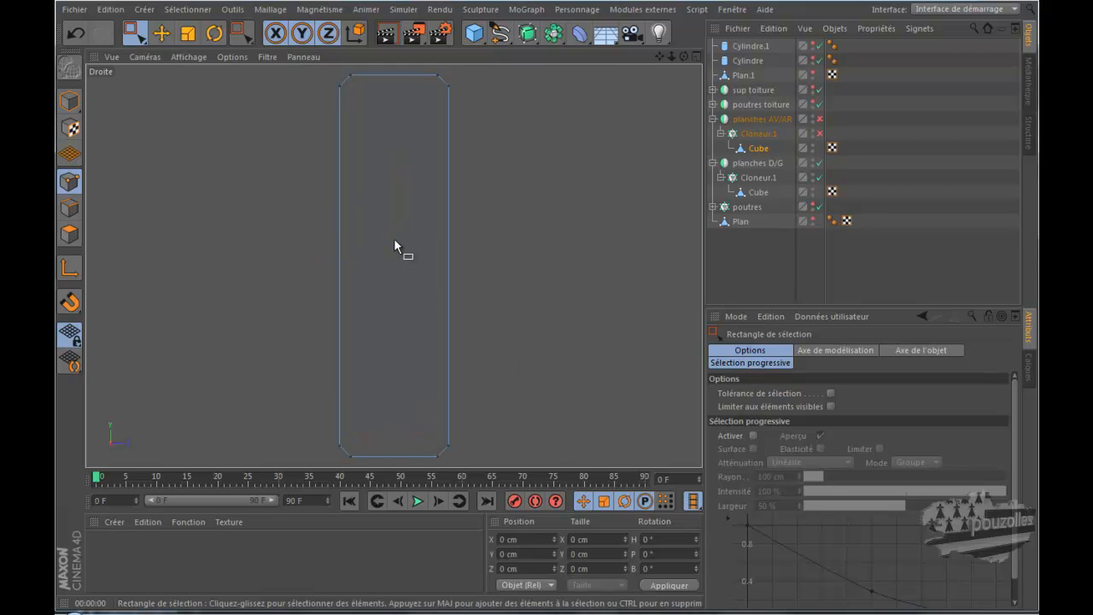
# Re-enable the planches AV/AR symmetry and cloner generators, and inspect the corner where the side planks meet.
pyautogui.middleClick(310, 232)
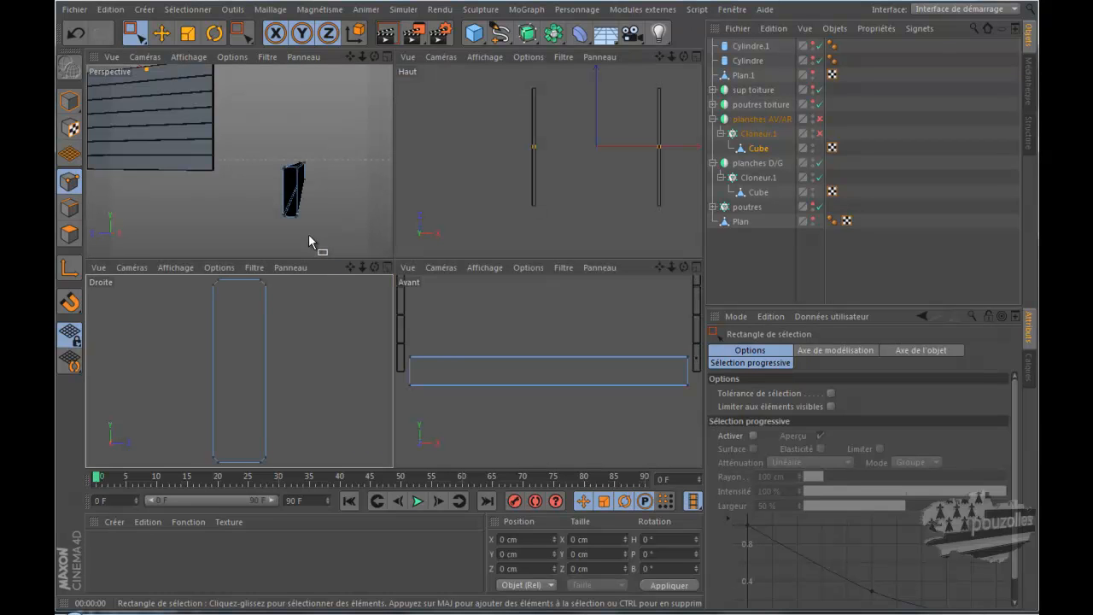
pyautogui.moveTo(375, 55); pyautogui.dragTo(394, 257)
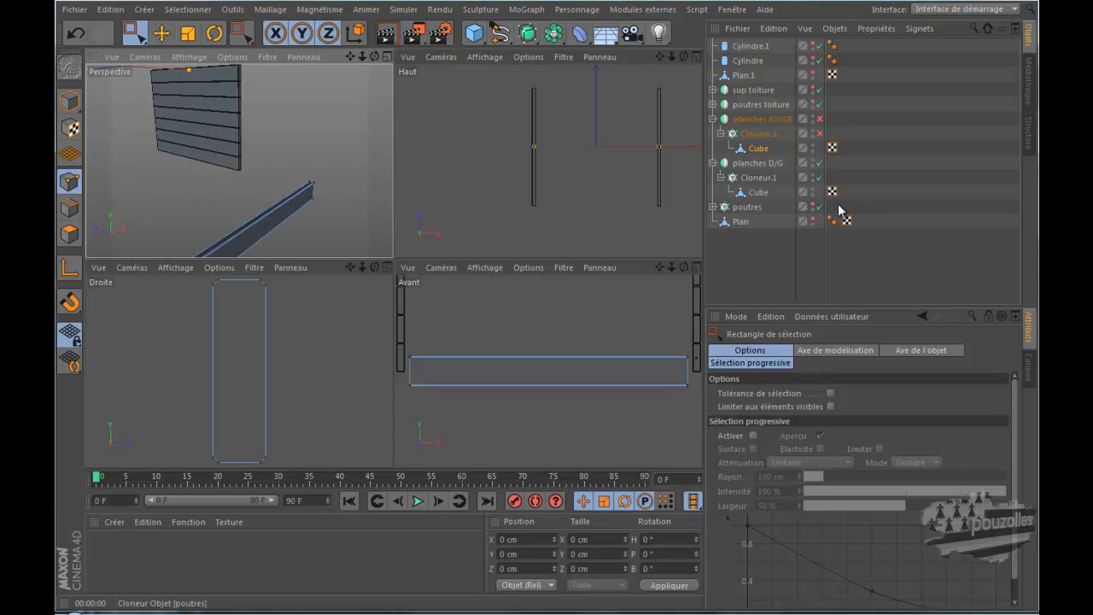
pyautogui.click(821, 120)
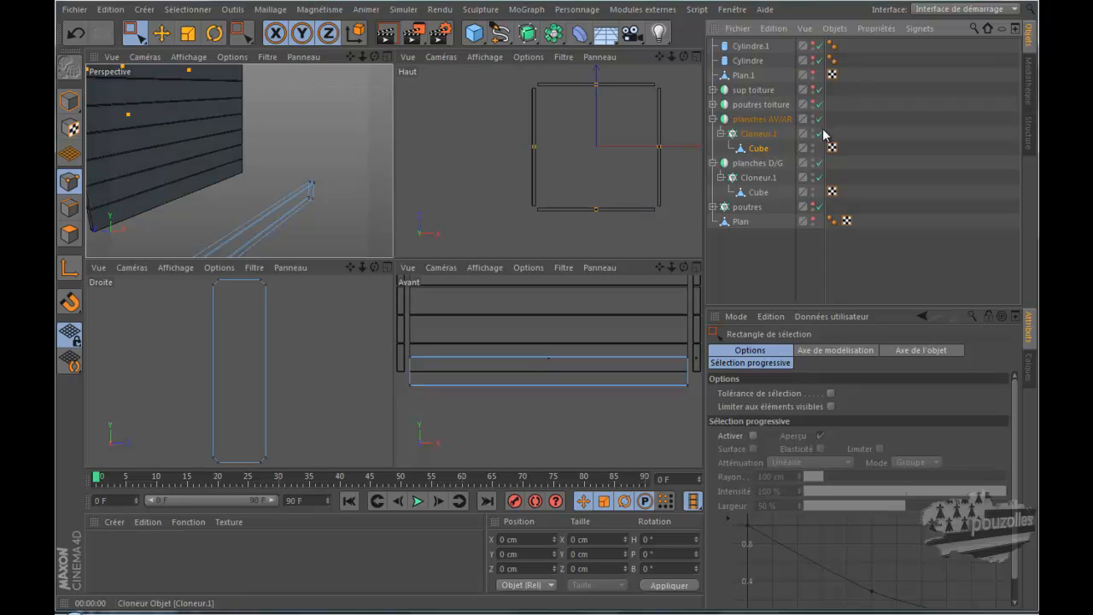
pyautogui.scroll(-4, 374, 206)
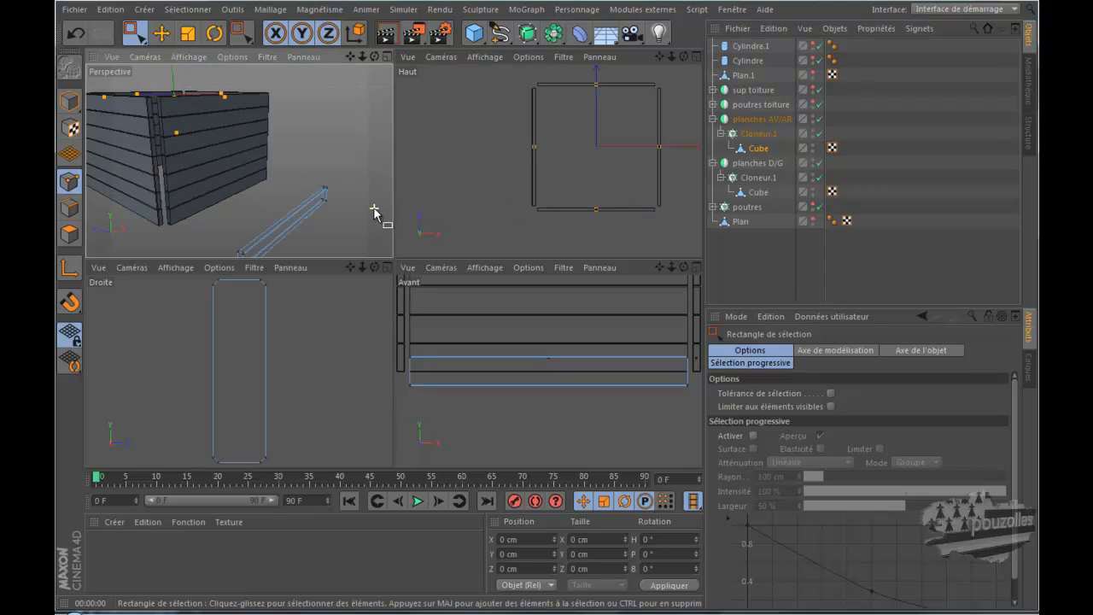
pyautogui.keyDown('alt'); pyautogui.moveTo(149, 189); pyautogui.dragTo(149, 177); pyautogui.keyUp('alt')
pyautogui.scroll(6, 154, 183)
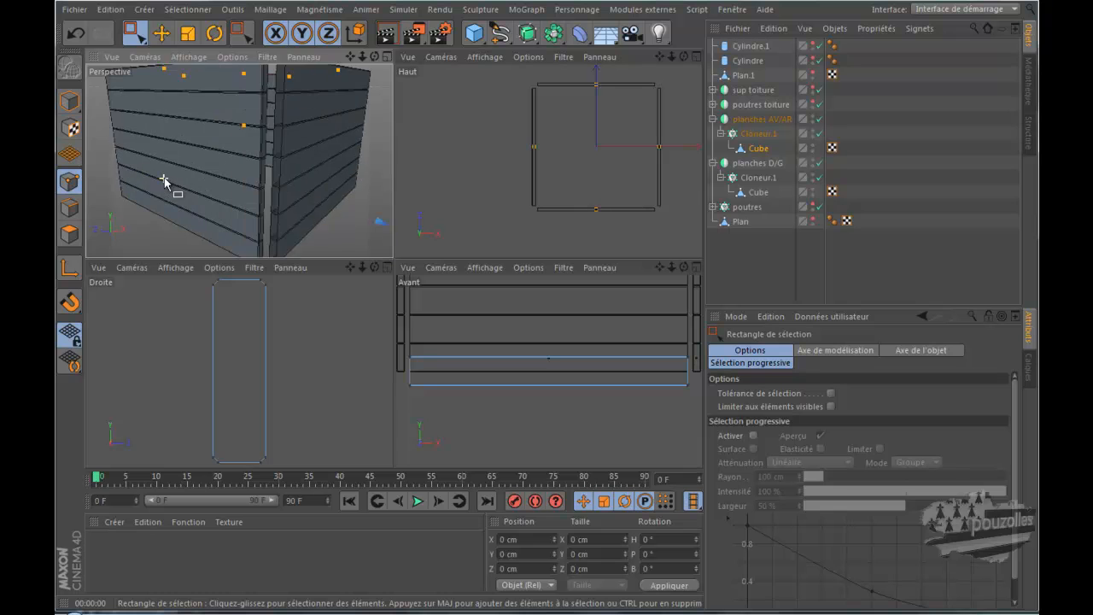
pyautogui.moveTo(374, 57); pyautogui.dragTo(398, 258)
# Reset the visibility of all hidden well objects to default and check the plank corners within the whole well.
pyautogui.click(544, 108)
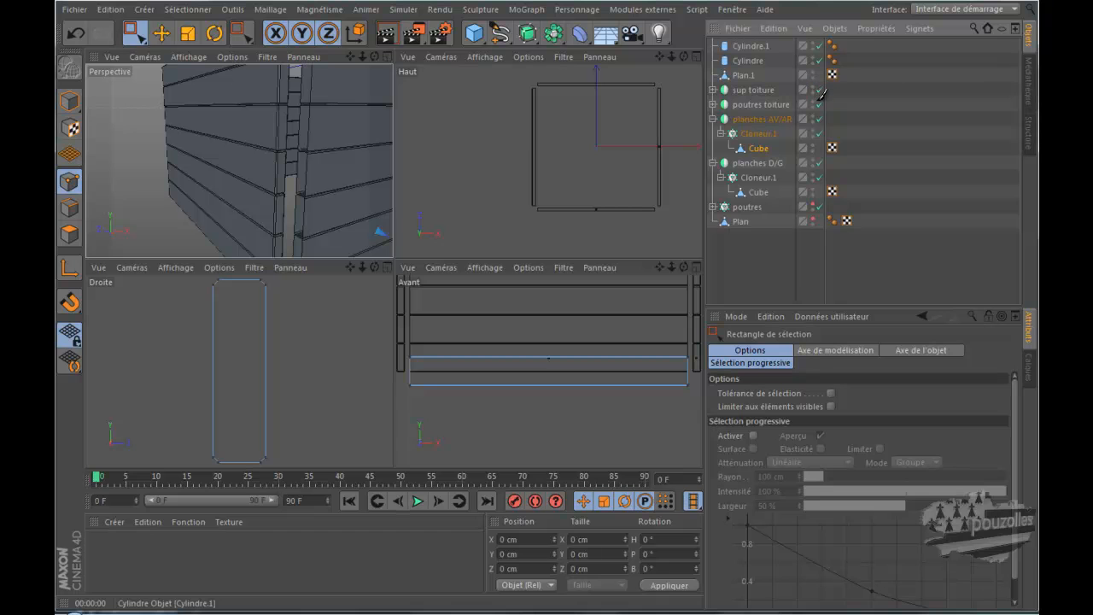
pyautogui.click(818, 192)
pyautogui.click(818, 206)
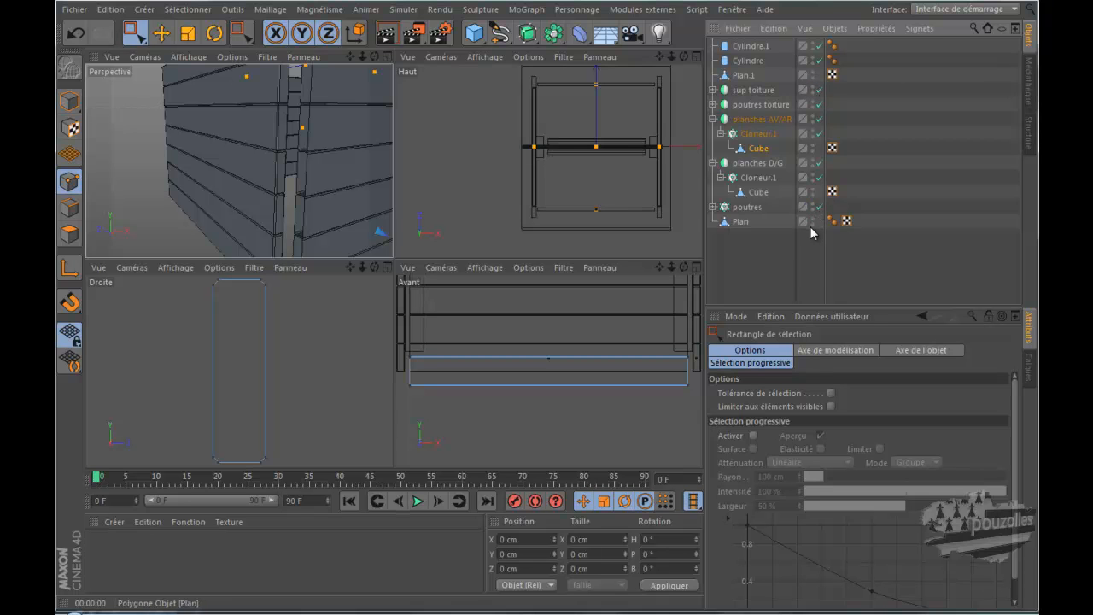
pyautogui.scroll(-3, 369, 207)
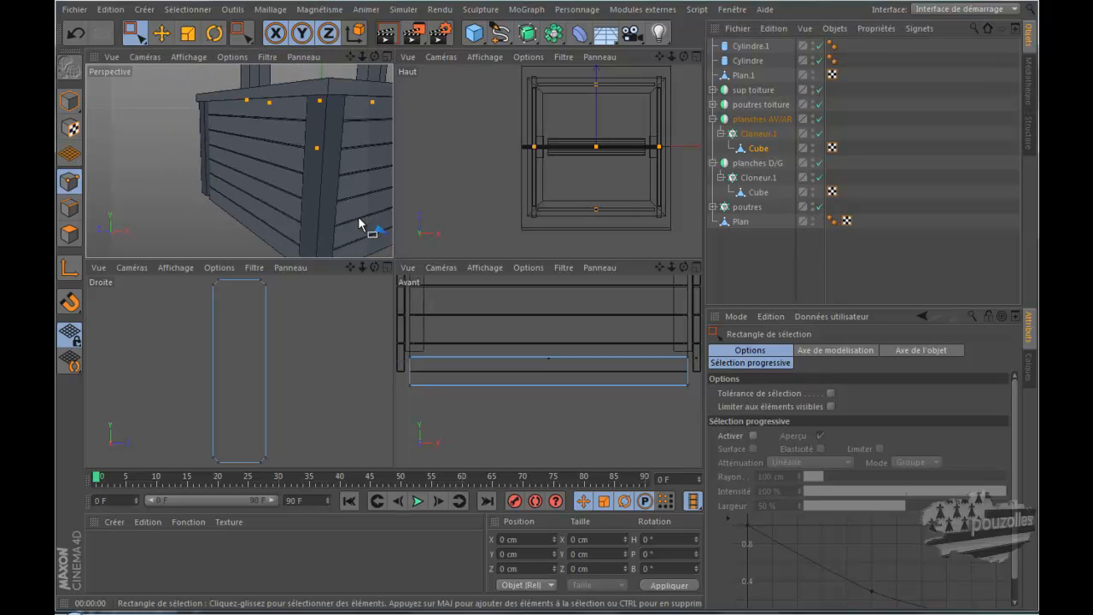
pyautogui.middleClick(358, 218)
pyautogui.moveTo(662, 56); pyautogui.dragTo(568, 296)
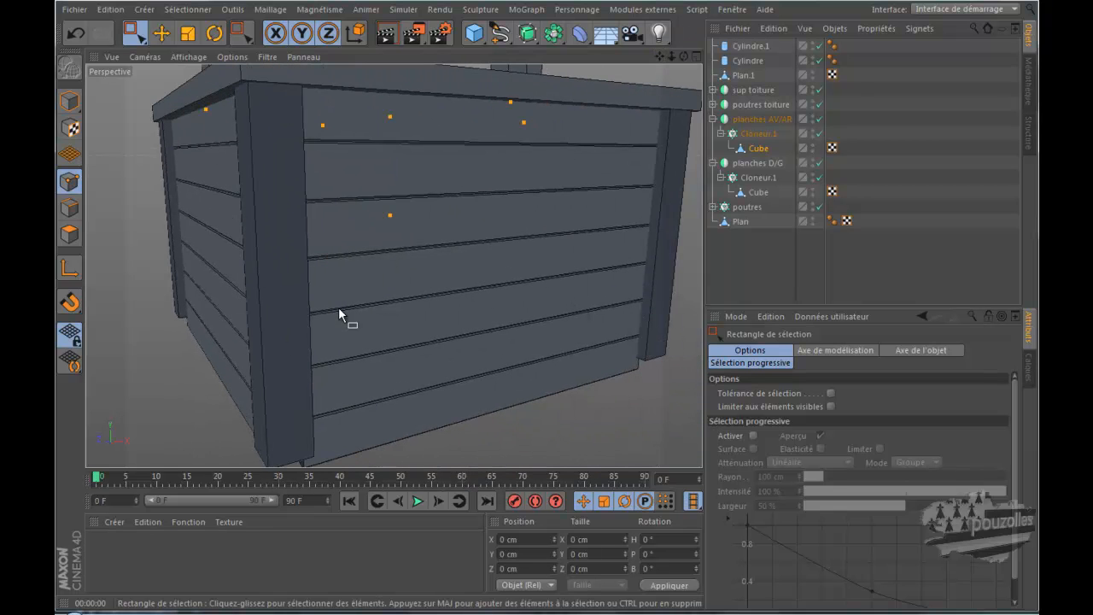
pyautogui.scroll(-8, 337, 323)
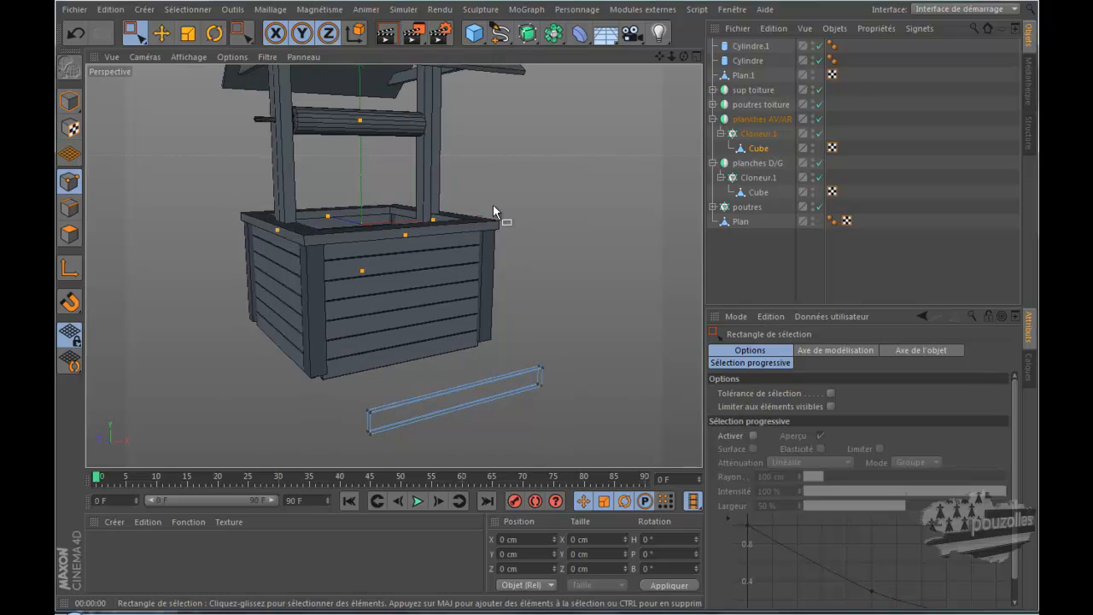
pyautogui.moveTo(659, 51); pyautogui.dragTo(591, 311)
pyautogui.scroll(-2, 603, 164)
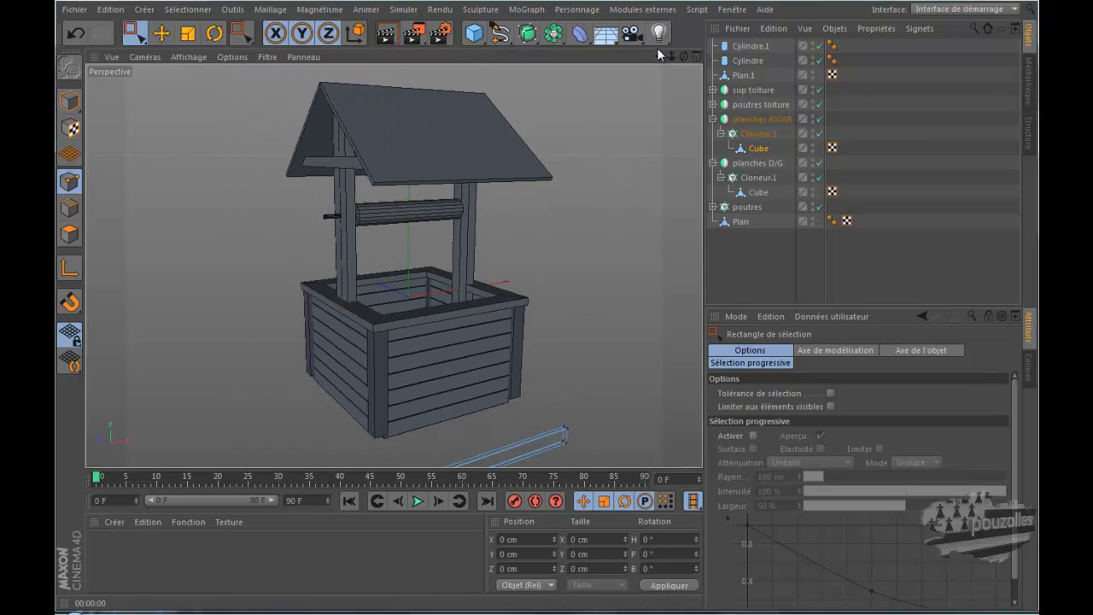
pyautogui.moveTo(657, 57); pyautogui.dragTo(580, 302)
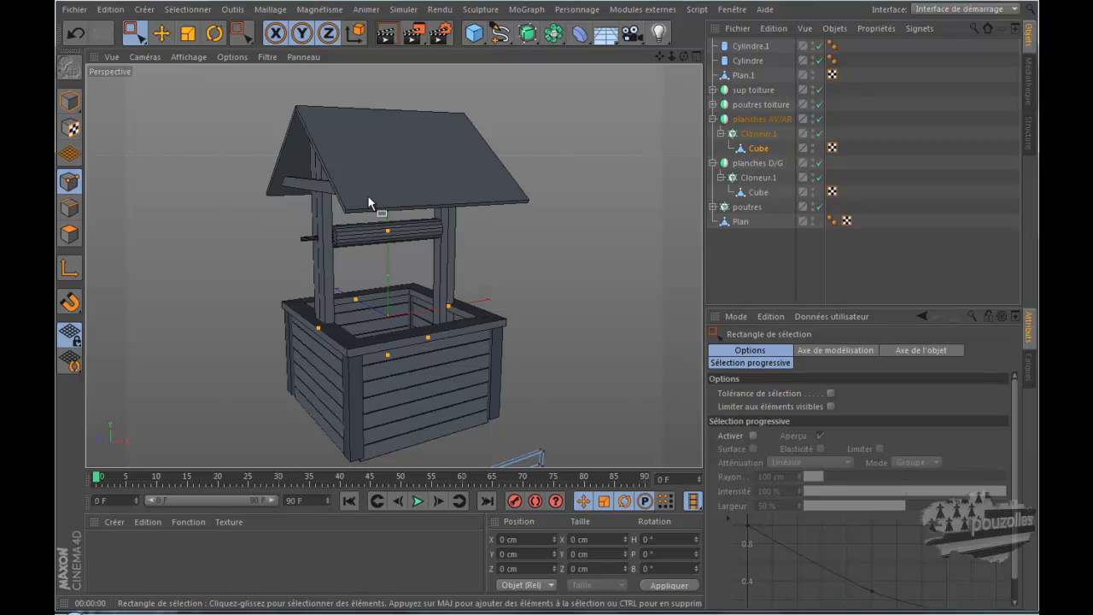
# Collapse the planches AV/AR group, select Cylindre.1 and examine the axle end protruding through the post.
pyautogui.click(713, 118)
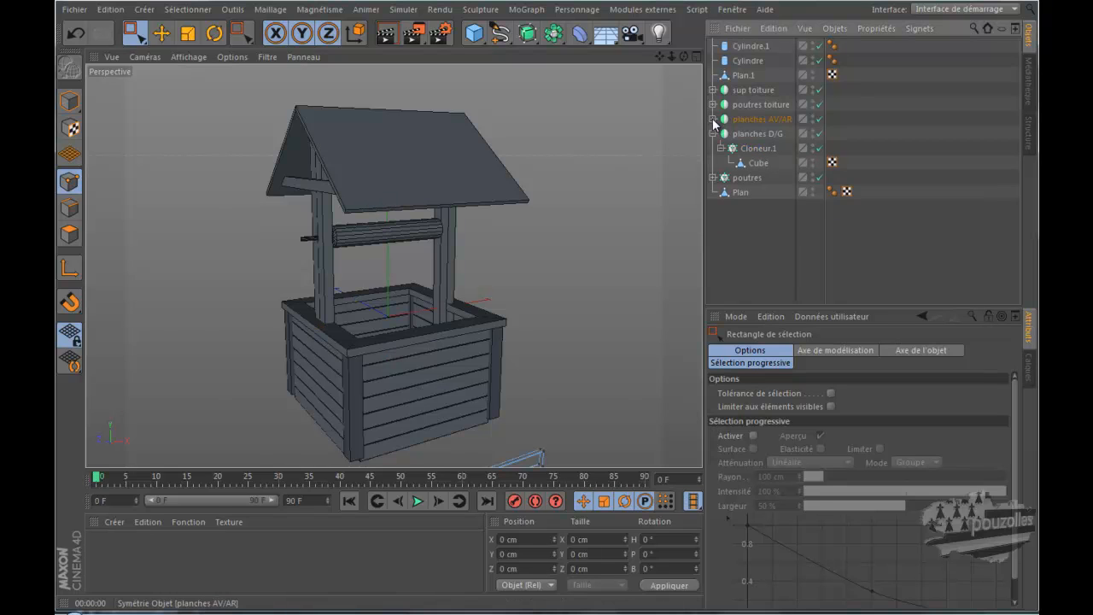
pyautogui.click(730, 273)
pyautogui.click(684, 54)
pyautogui.click(741, 46)
pyautogui.moveTo(686, 53); pyautogui.dragTo(579, 299)
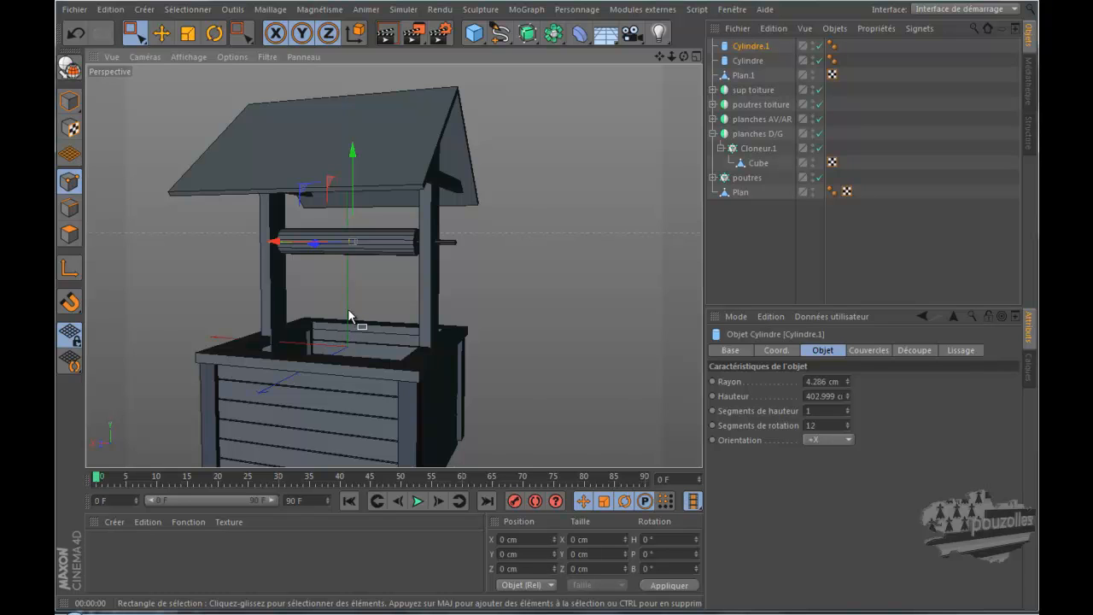
pyautogui.scroll(2, 435, 243)
pyautogui.scroll(4, 436, 243)
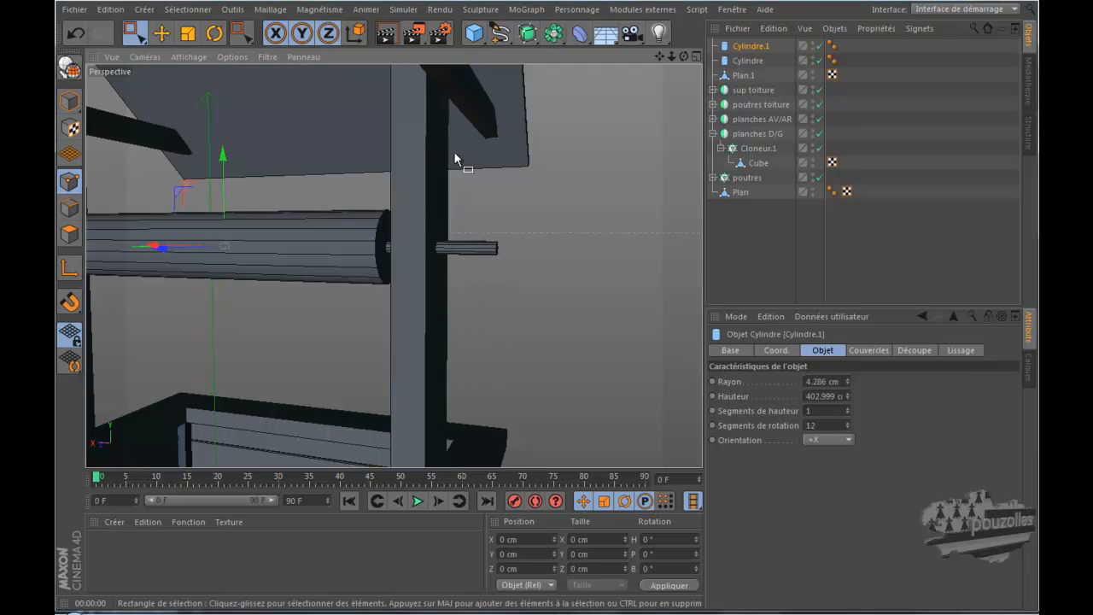
# Add a Disque primitive and set its orientation to +X.
pyautogui.click(474, 36)
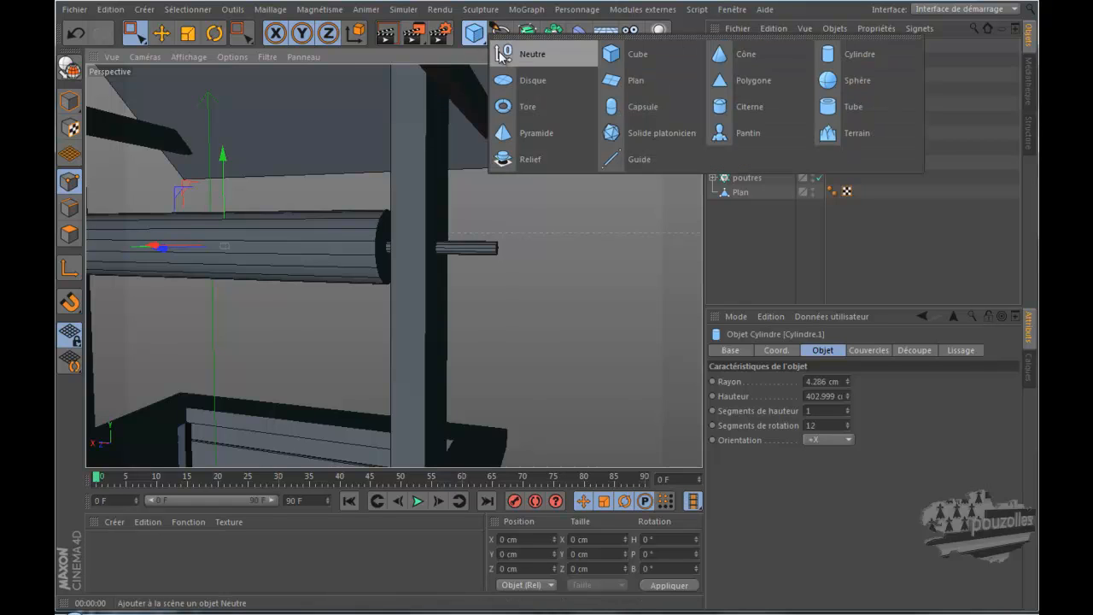
pyautogui.click(539, 80)
pyautogui.scroll(-3, 588, 137)
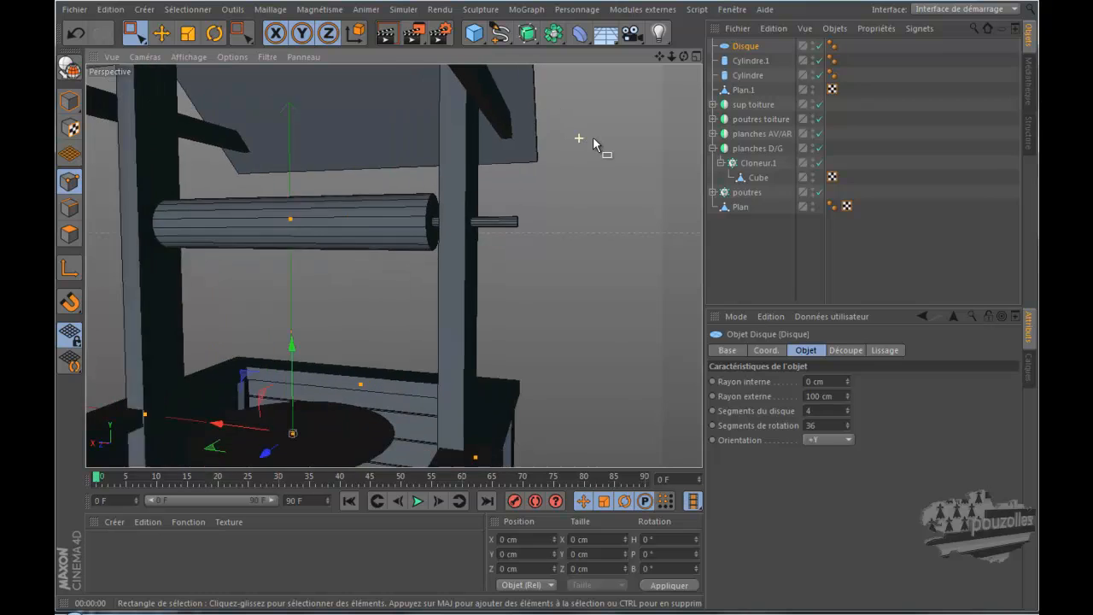
pyautogui.click(827, 439)
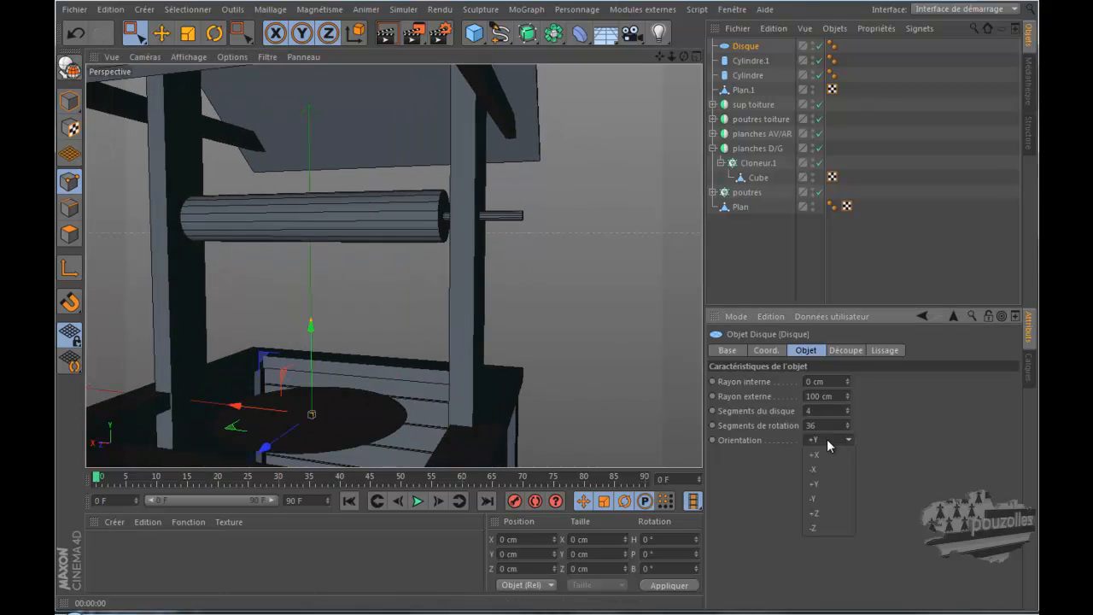
pyautogui.click(827, 451)
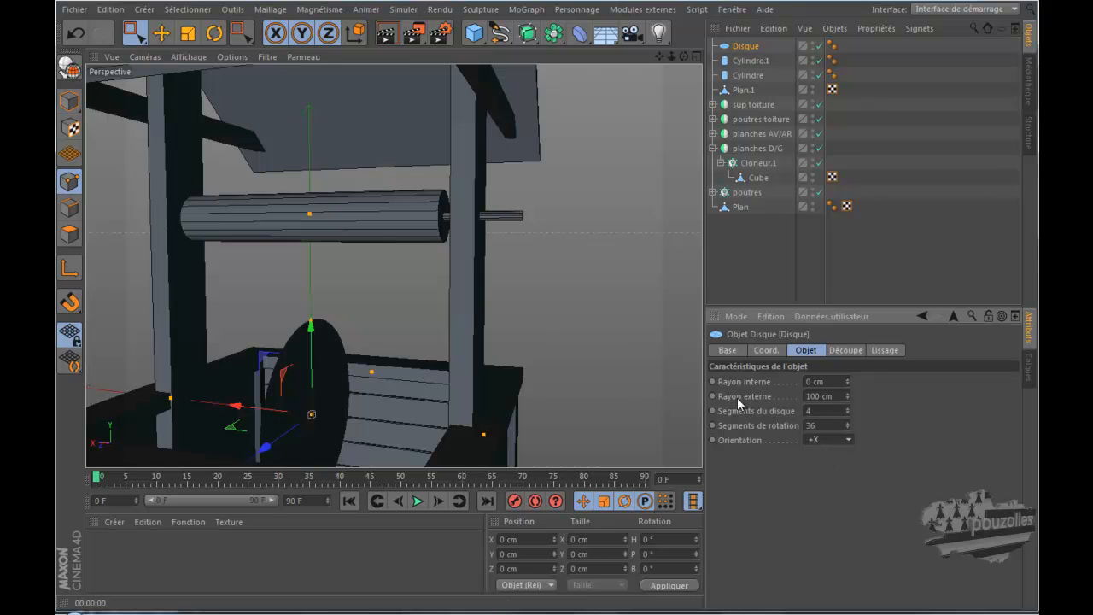
# Show the disc and winch in the Droite view, displayed with all of their polygon lines.
pyautogui.middleClick(580, 377)
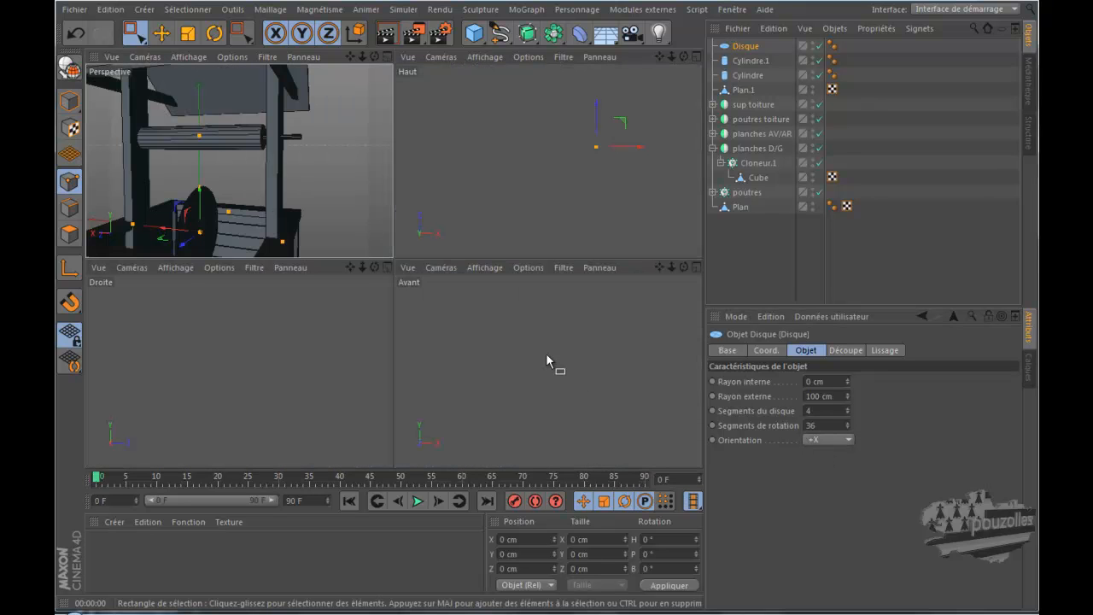
pyautogui.click(307, 376)
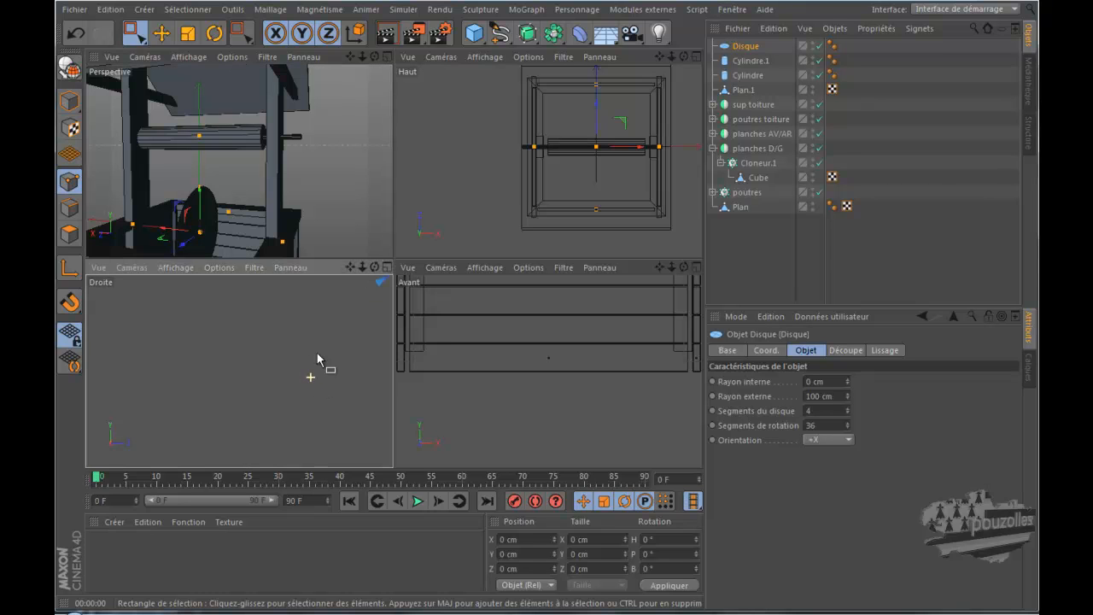
pyautogui.click(378, 284)
pyautogui.scroll(-3, 339, 329)
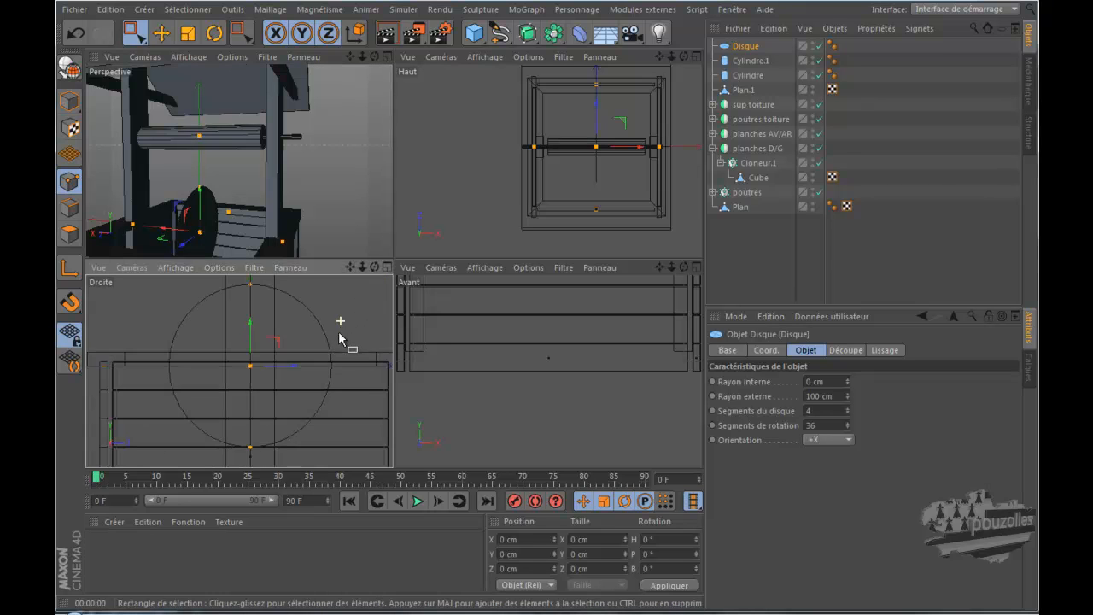
pyautogui.scroll(-3, 335, 338)
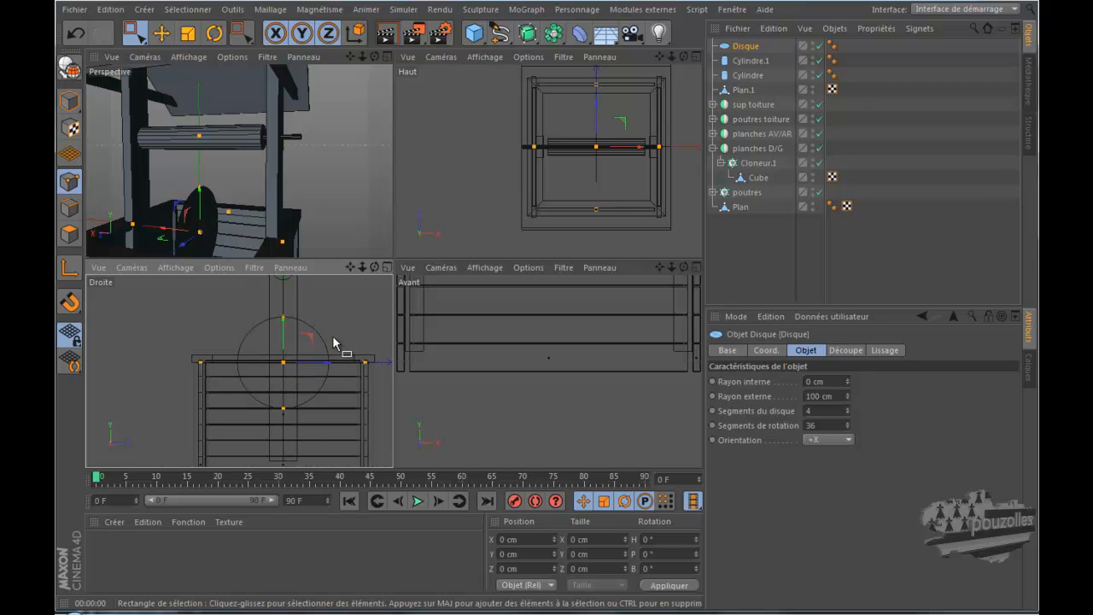
pyautogui.middleClick(335, 341)
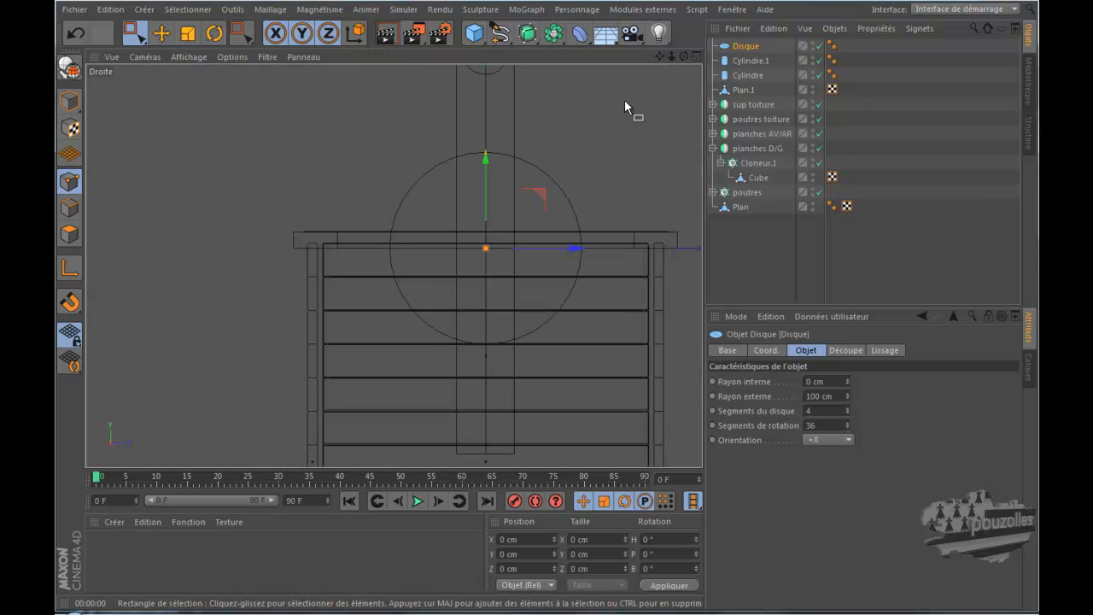
pyautogui.moveTo(659, 55); pyautogui.dragTo(581, 298)
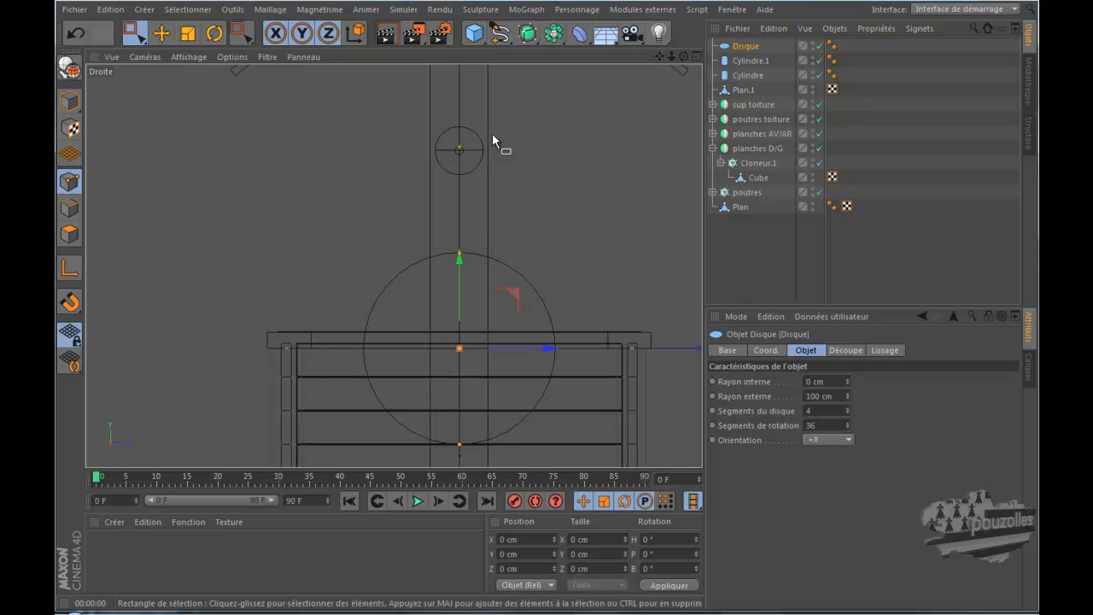
pyautogui.click(186, 57)
pyautogui.click(202, 201)
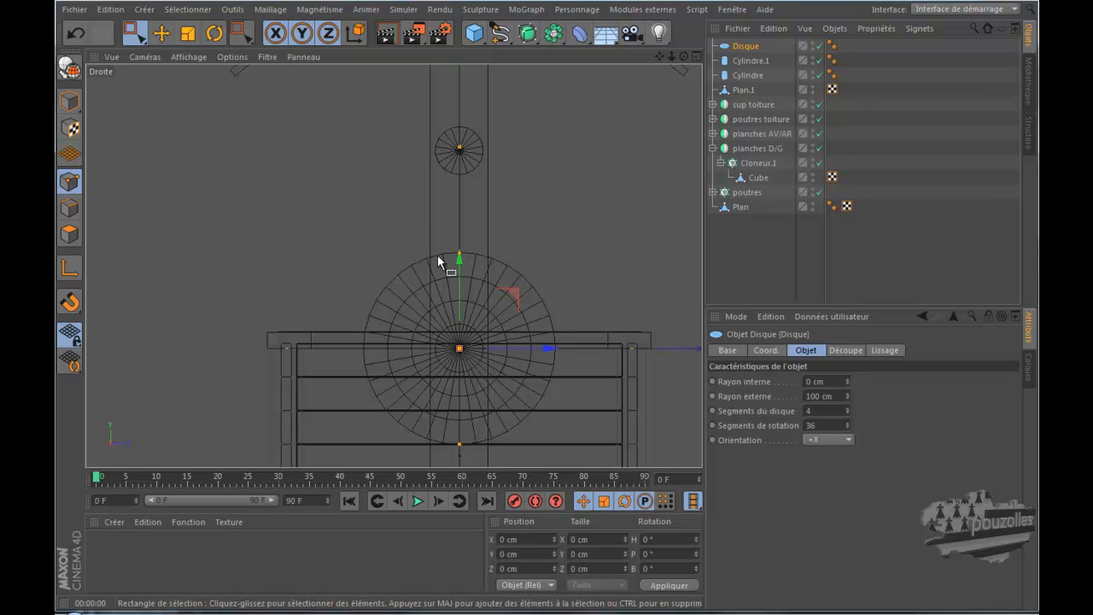
# Raise the disc vertically until its upper part overlaps the winch drum.
pyautogui.moveTo(459, 266); pyautogui.dragTo(461, 157)
pyautogui.scroll(2, 446, 232)
pyautogui.scroll(1, 447, 232)
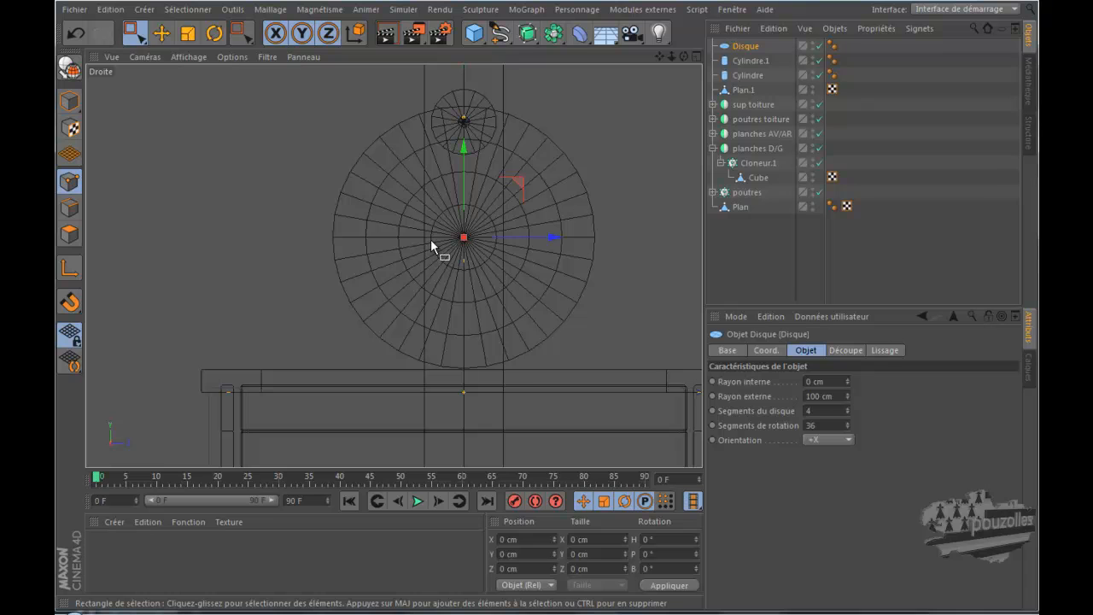
# Set the disc's Segments du disque to 1 and its Segments de rotation to 18.
pyautogui.click(811, 411)
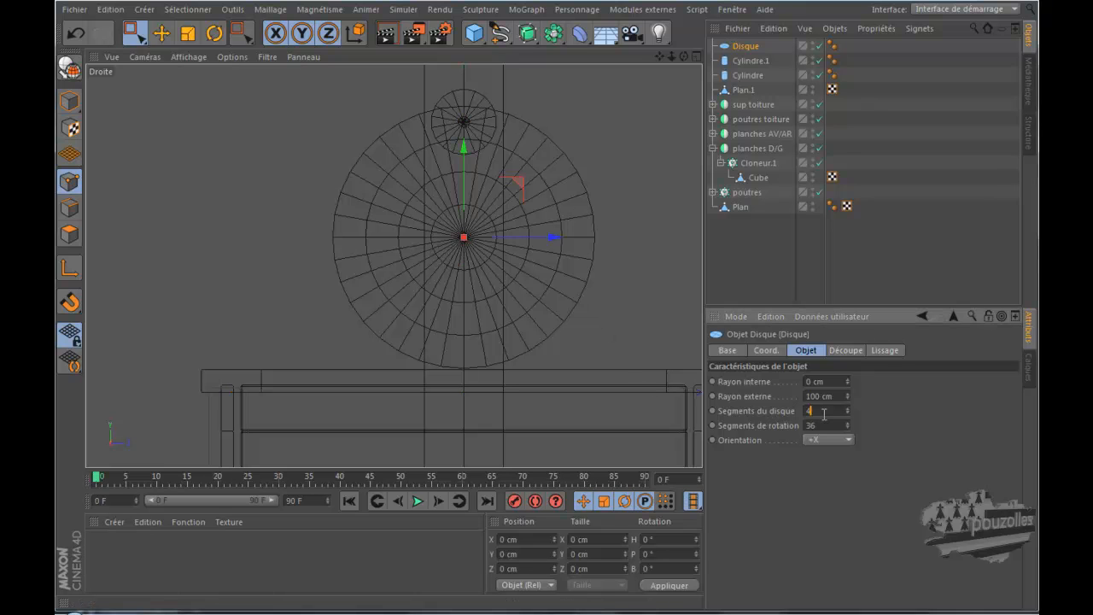
pyautogui.write('1')
pyautogui.press('Return')
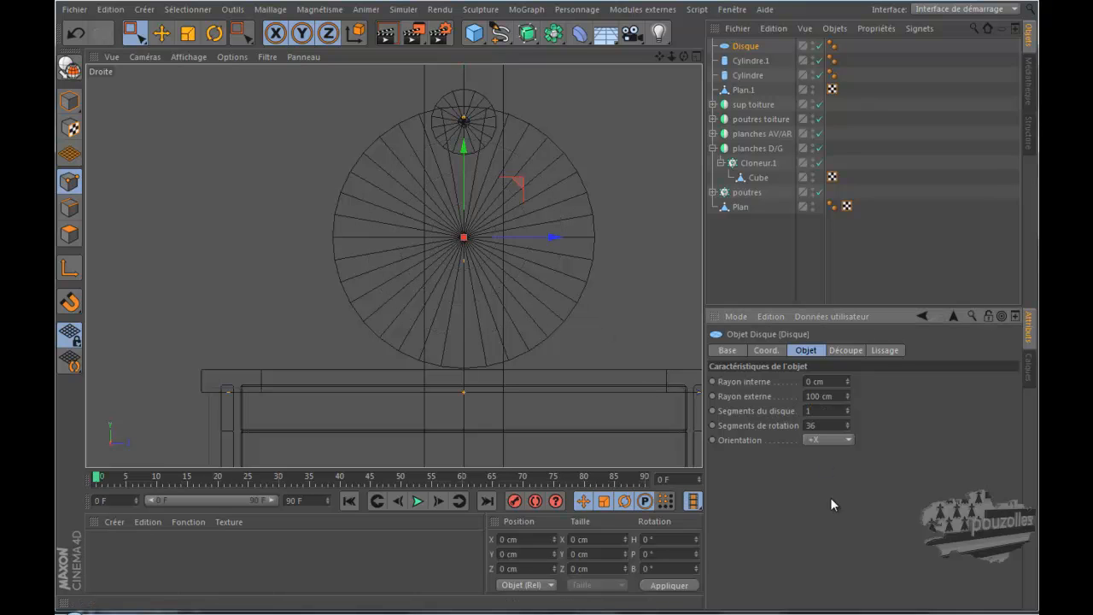
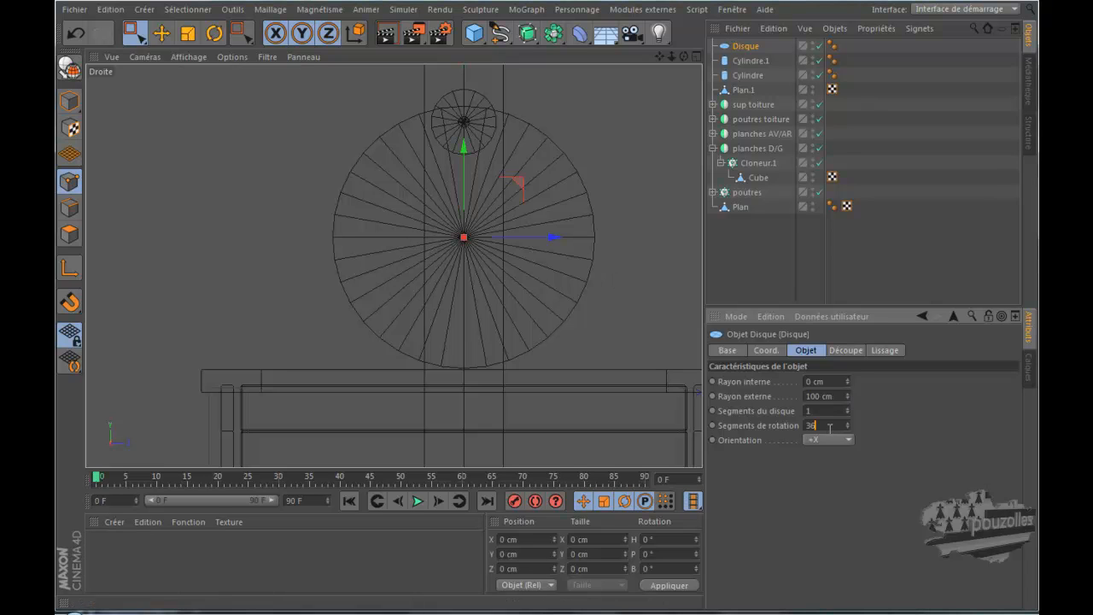
pyautogui.write('18')
pyautogui.press('Return')
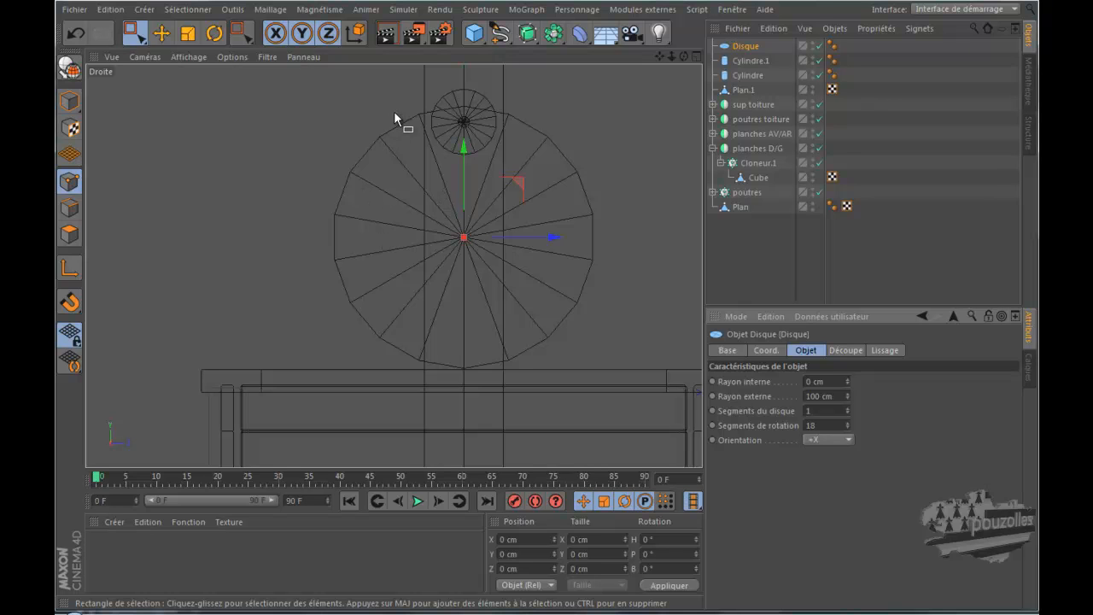
# Reduce the disc's outer radius to 16 cm and raise it to the lower edge of the winch drum.
pyautogui.moveTo(848, 399); pyautogui.dragTo(848, 399)
pyautogui.moveTo(464, 153); pyautogui.dragTo(466, 71)
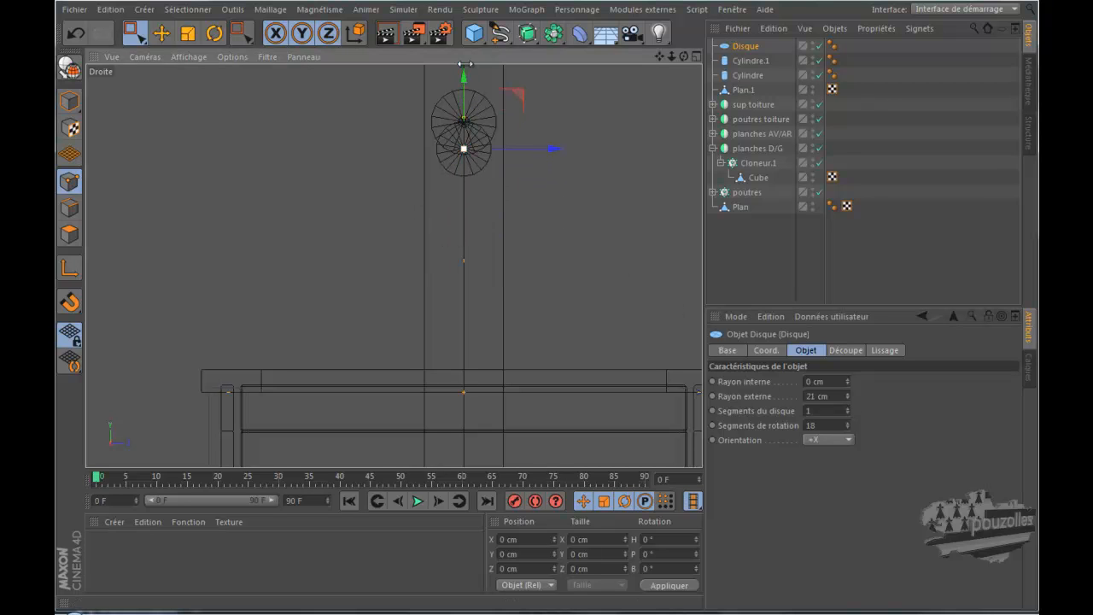
pyautogui.scroll(1, 464, 92)
pyautogui.scroll(2, 463, 91)
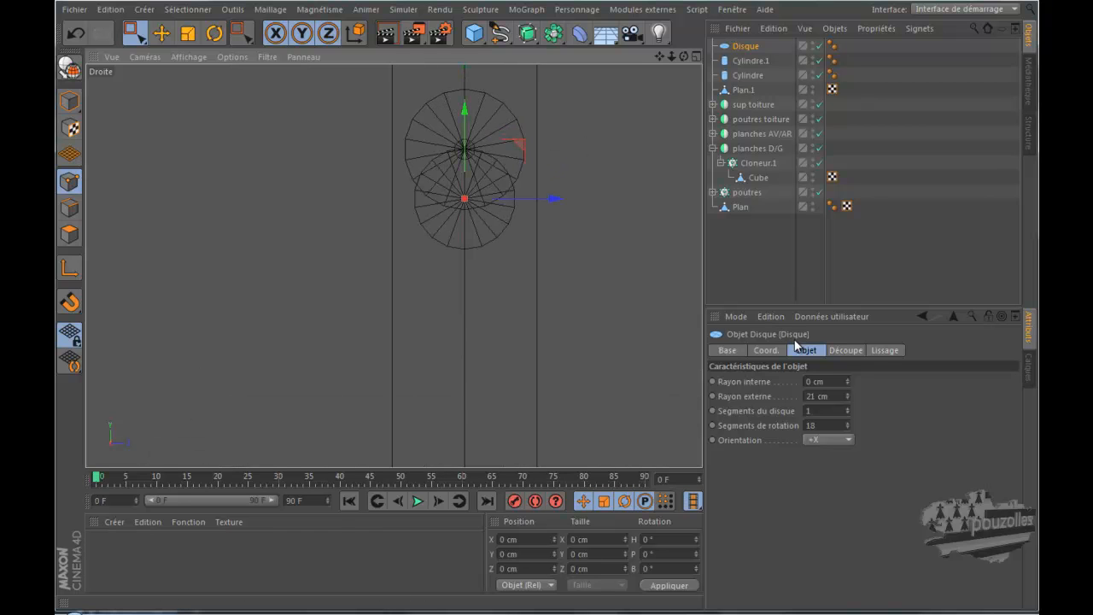
pyautogui.click(846, 398)
pyautogui.click(846, 398)
pyautogui.click(847, 398)
pyautogui.click(847, 398)
pyautogui.click(846, 398)
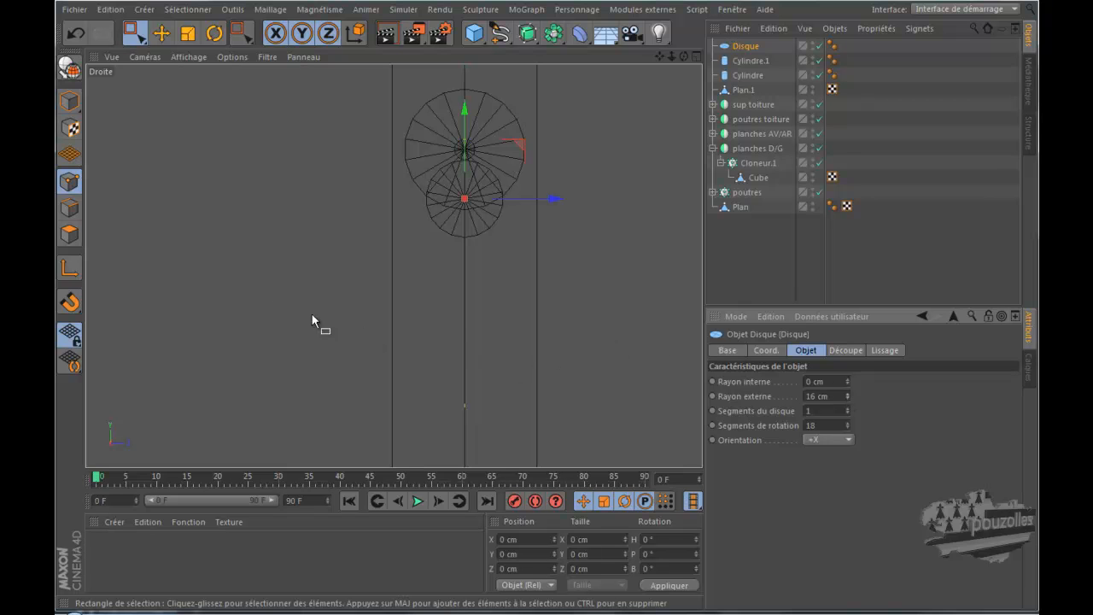
# Move the disc along X in the Avant view to the end of the axle on the -X side, outside the post.
pyautogui.middleClick(275, 286)
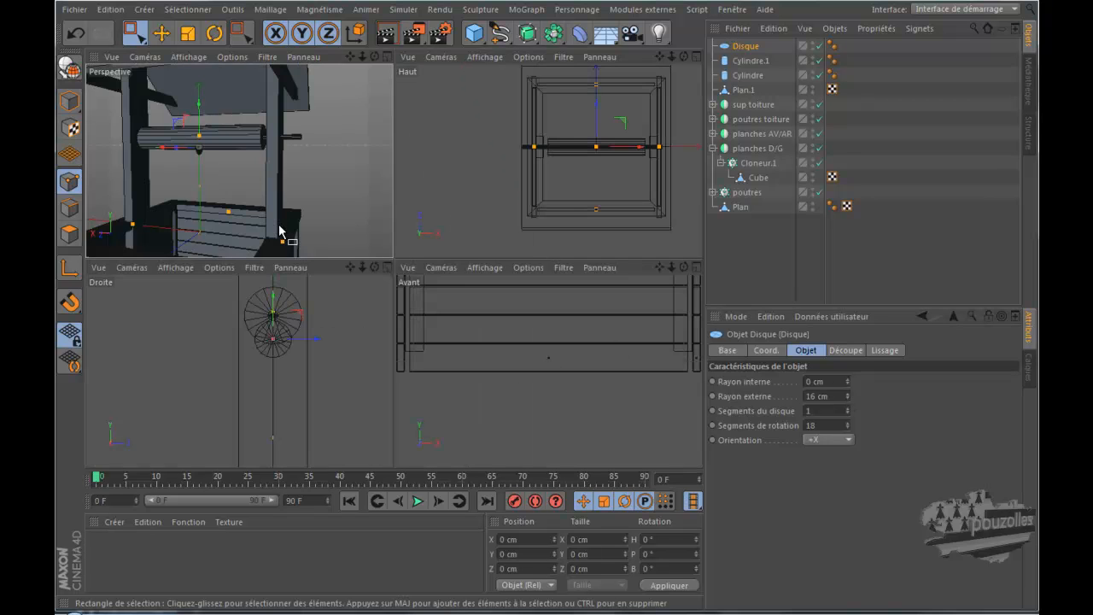
pyautogui.middleClick(282, 232)
pyautogui.middleClick(365, 256)
pyautogui.middleClick(500, 359)
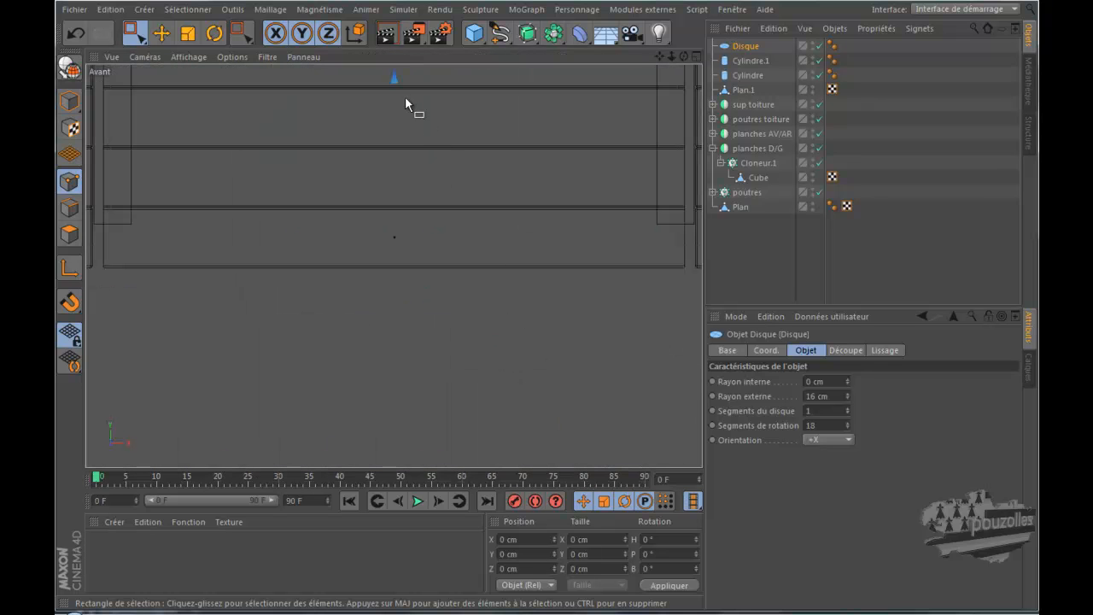
pyautogui.press('s')
pyautogui.scroll(-3, 434, 191)
pyautogui.scroll(-5, 435, 197)
pyautogui.scroll(-1, 441, 202)
pyautogui.moveTo(526, 207); pyautogui.dragTo(699, 222)
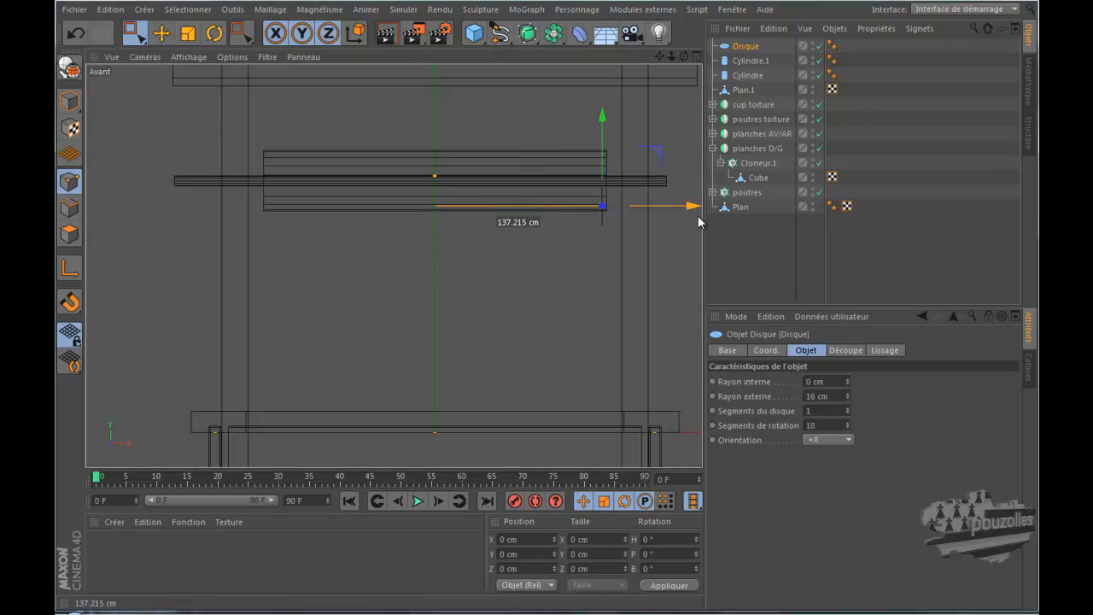
pyautogui.moveTo(602, 206); pyautogui.dragTo(273, 233)
# Compare the centres of Cylindre.1 and the disc in the Droite view, reselect the disc and activate snapping with Magnétisme axe.
pyautogui.middleClick(174, 265)
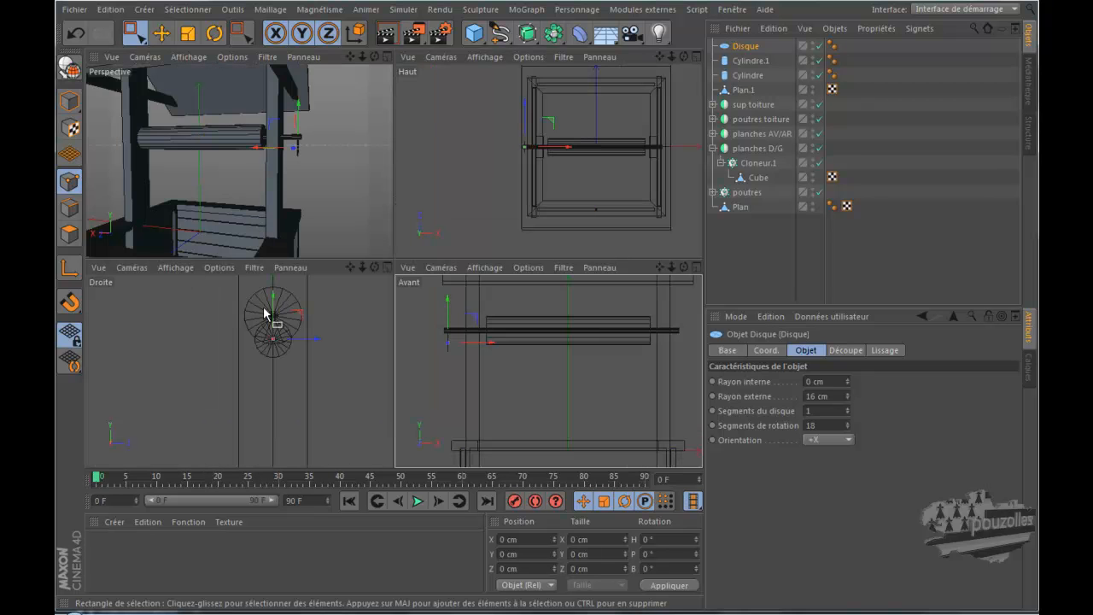
pyautogui.middleClick(259, 342)
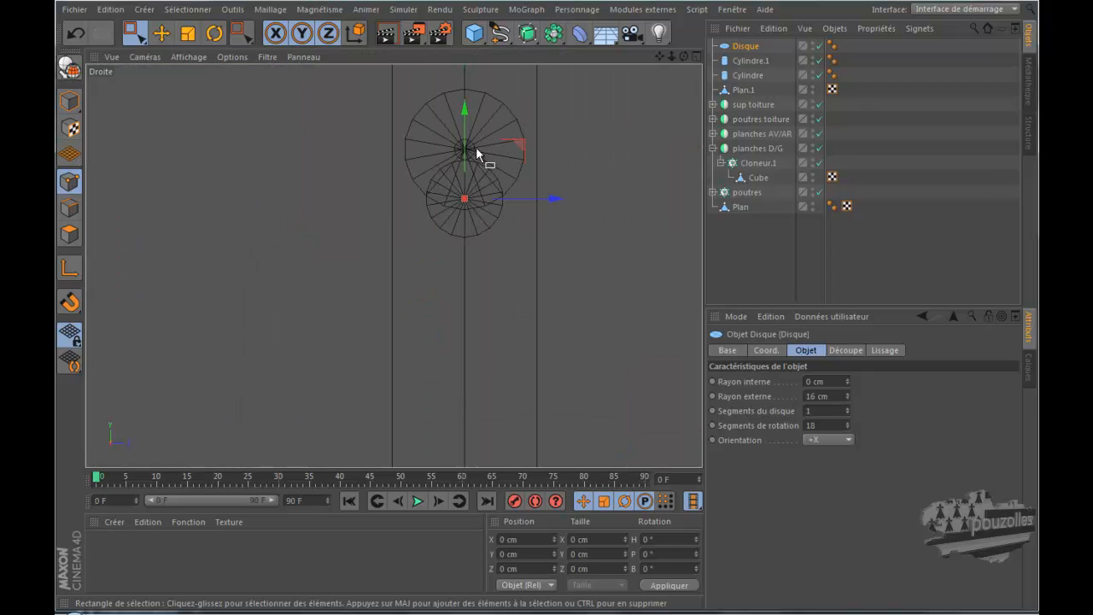
pyautogui.scroll(3, 469, 141)
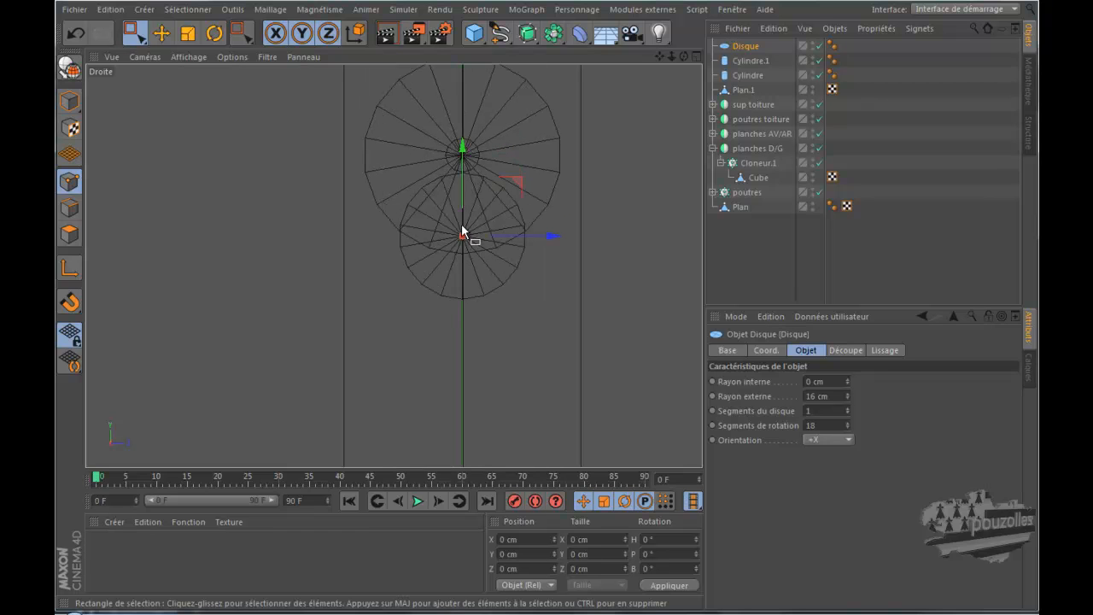
pyautogui.click(751, 62)
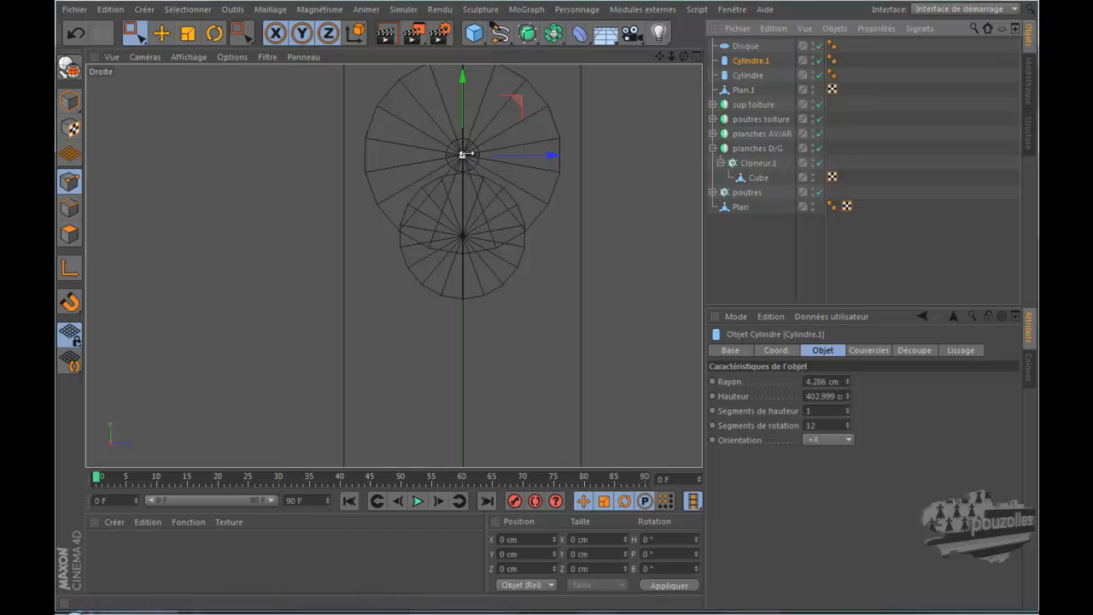
pyautogui.click(745, 46)
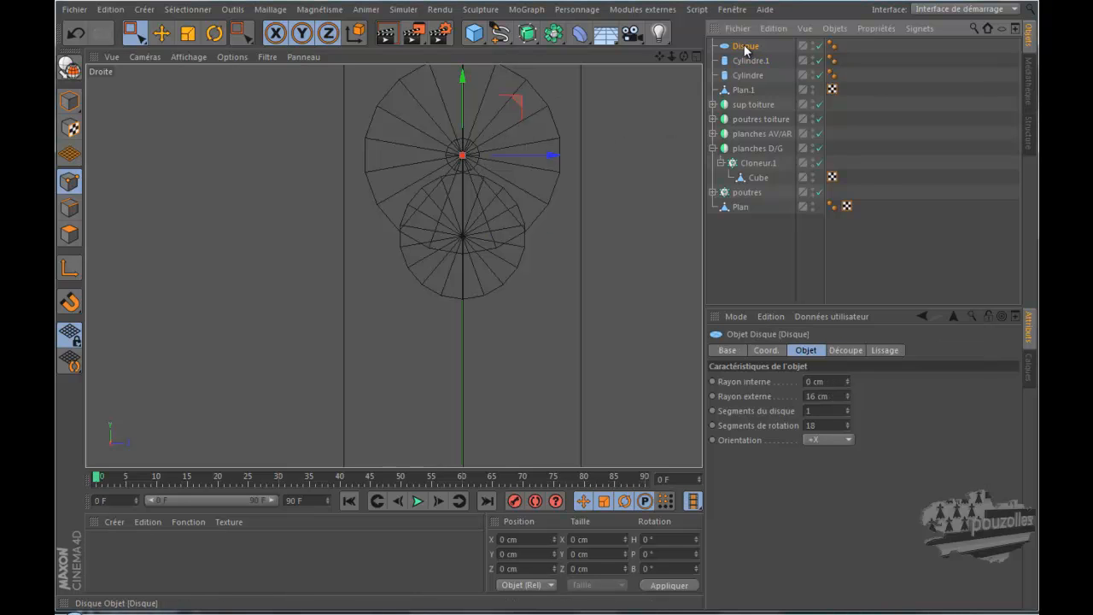
pyautogui.click(72, 303)
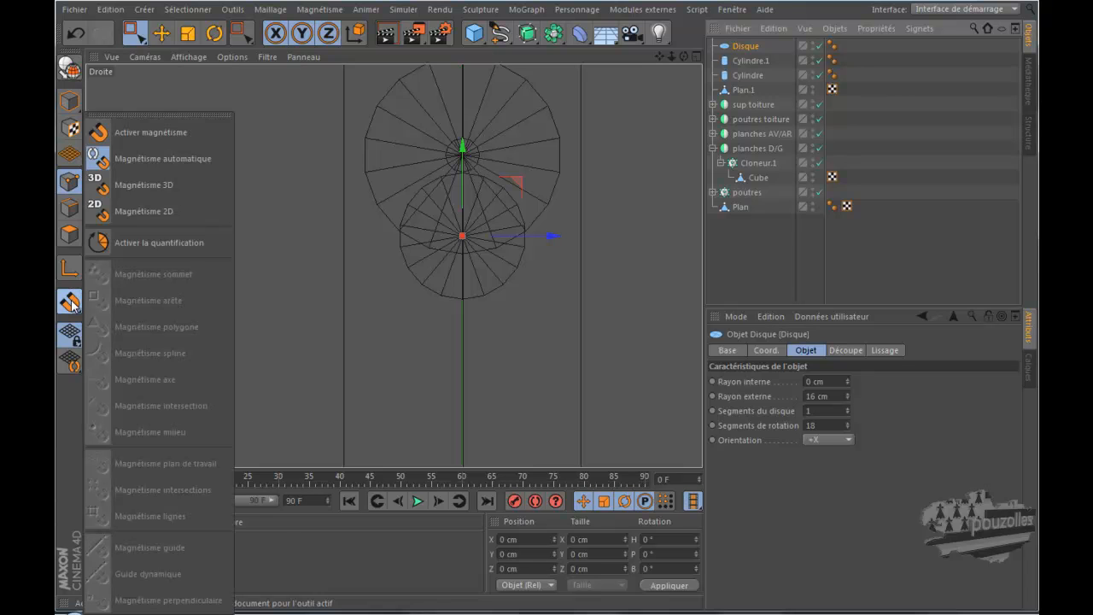
pyautogui.click(177, 114)
pyautogui.moveTo(178, 114); pyautogui.dragTo(240, 110)
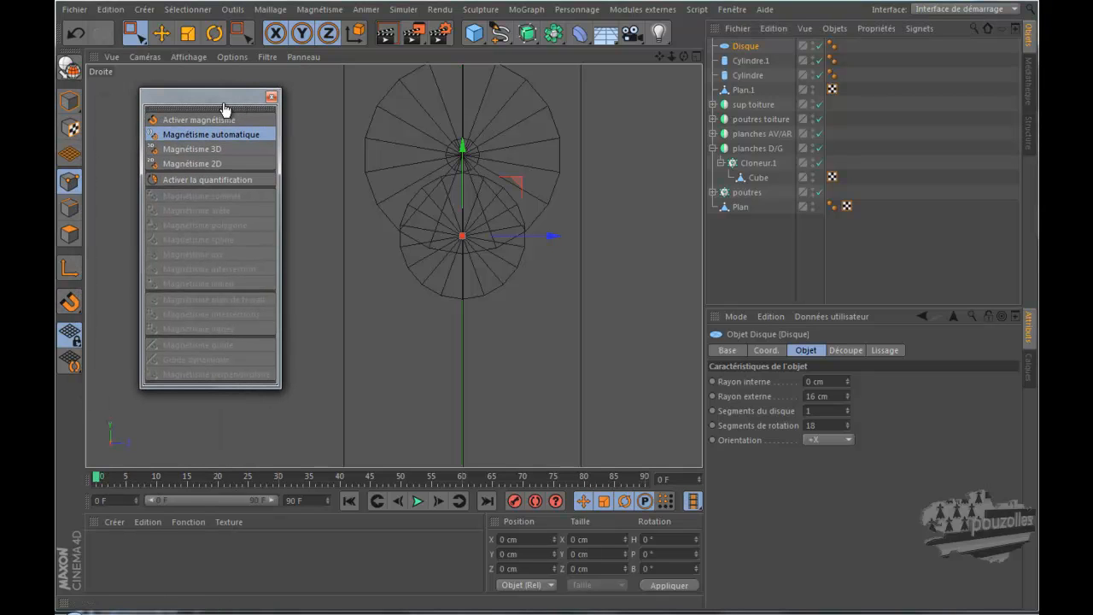
pyautogui.click(206, 120)
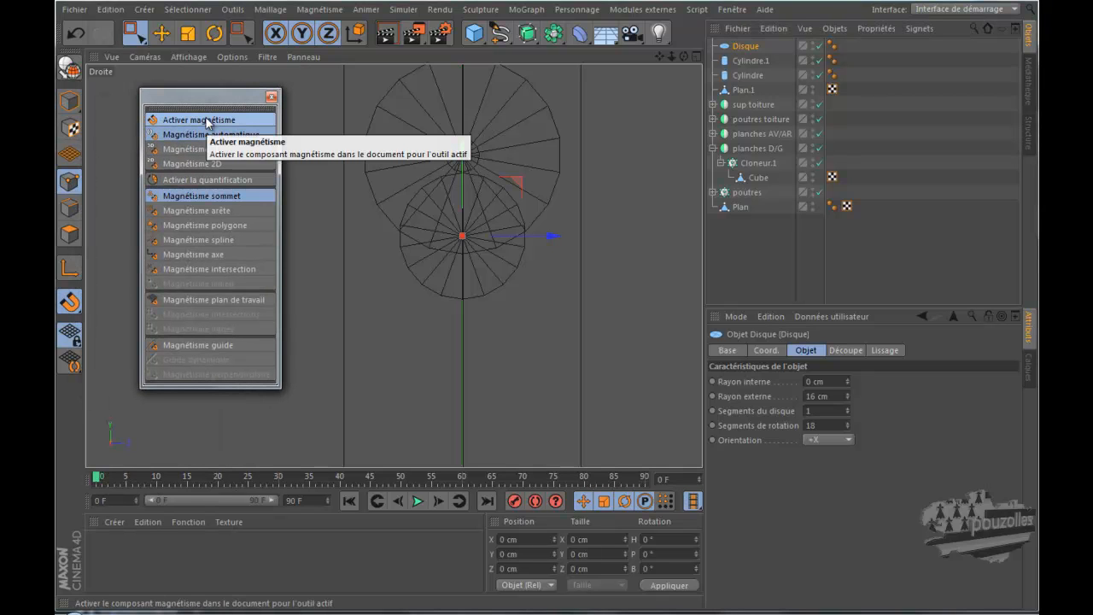
pyautogui.click(192, 254)
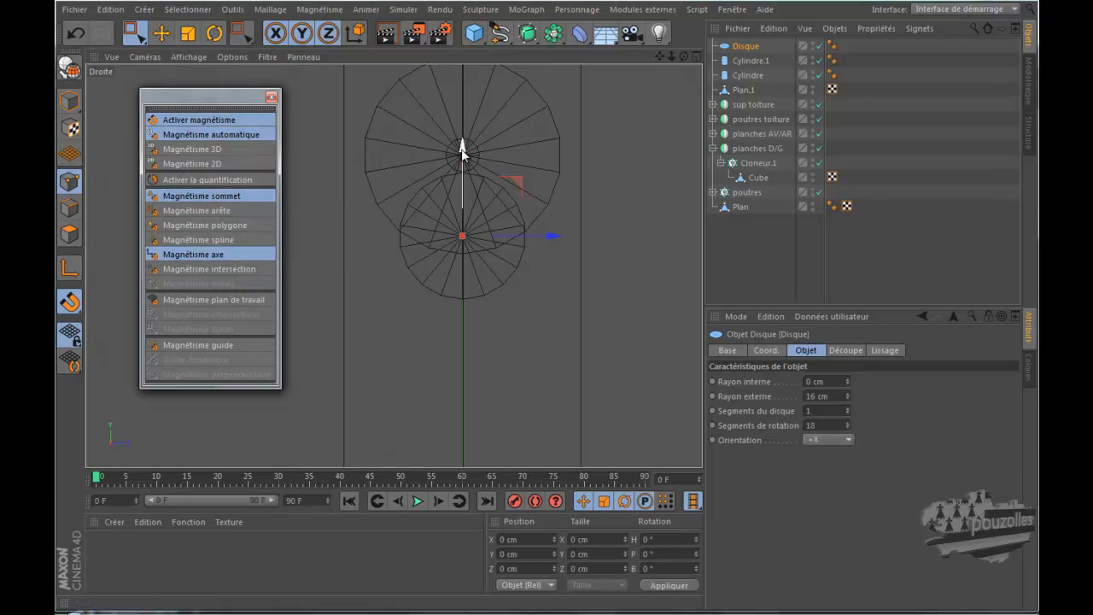
# Snap the disc's centre onto the winch axle's centre, turn snapping off and dismiss the snapping palette.
pyautogui.moveTo(515, 177); pyautogui.dragTo(515, 108)
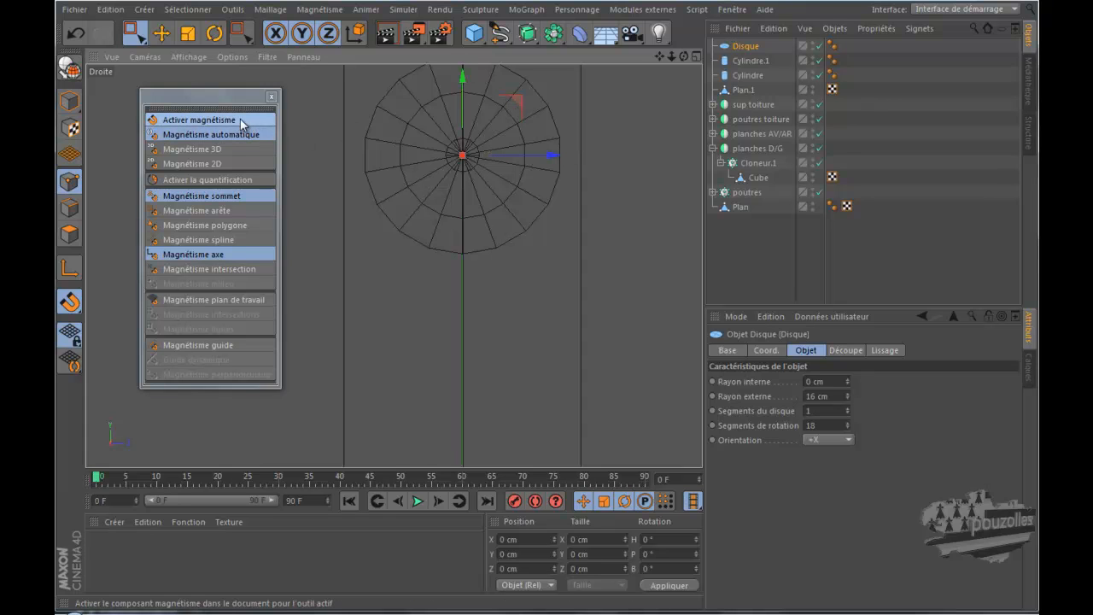
pyautogui.click(190, 123)
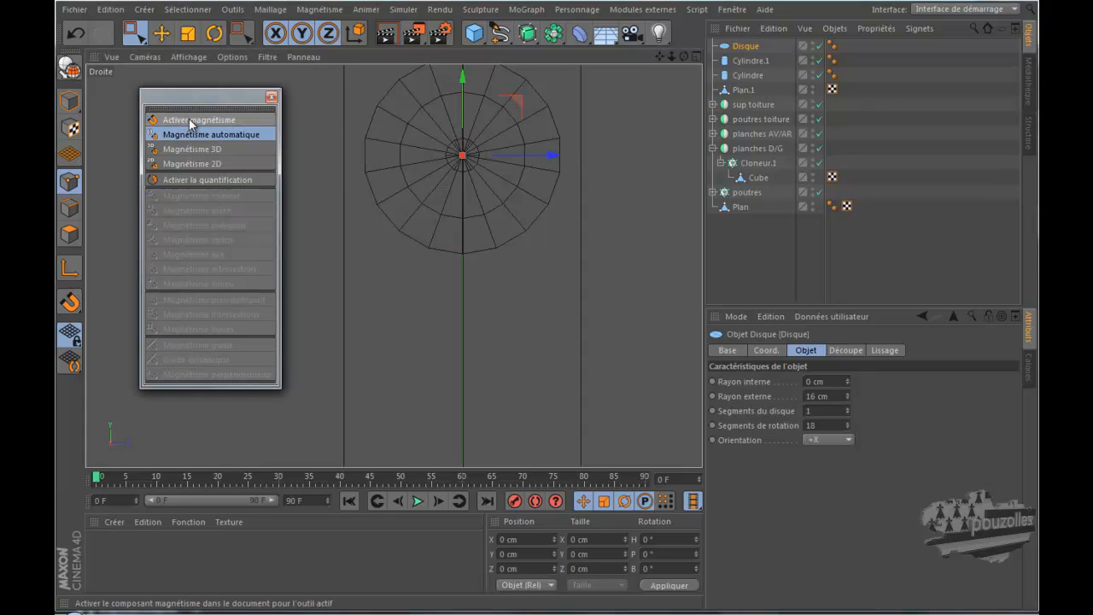
pyautogui.click(270, 98)
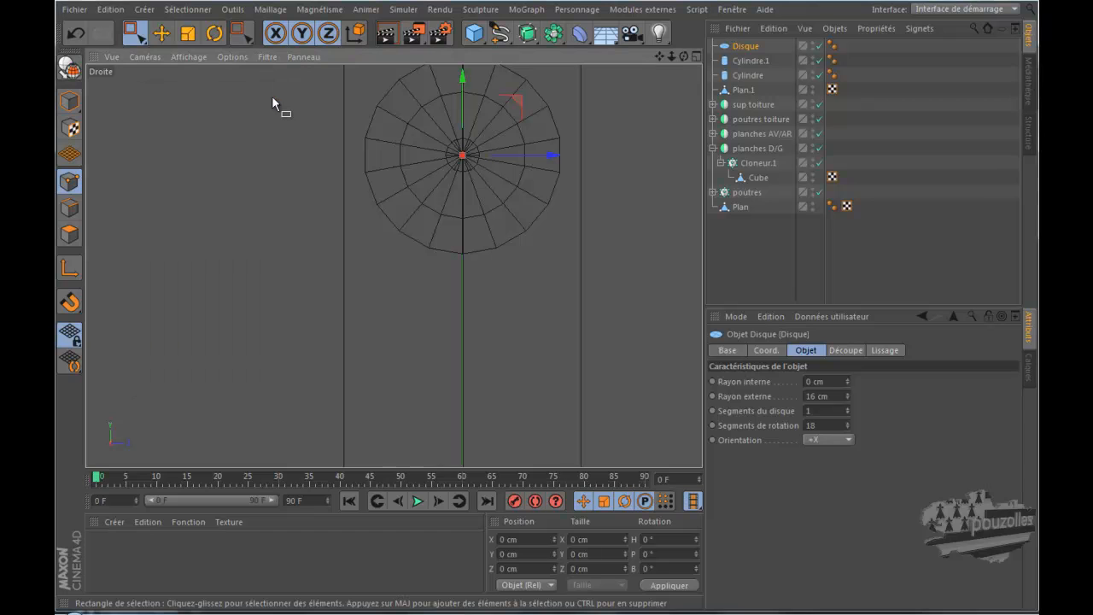
pyautogui.click(71, 302)
pyautogui.moveTo(71, 302); pyautogui.dragTo(158, 113)
pyautogui.click(210, 102)
# Convert the disc to an editable polygon object and pull its lower-half points down to about Y -47 cm.
pyautogui.scroll(5, 485, 109)
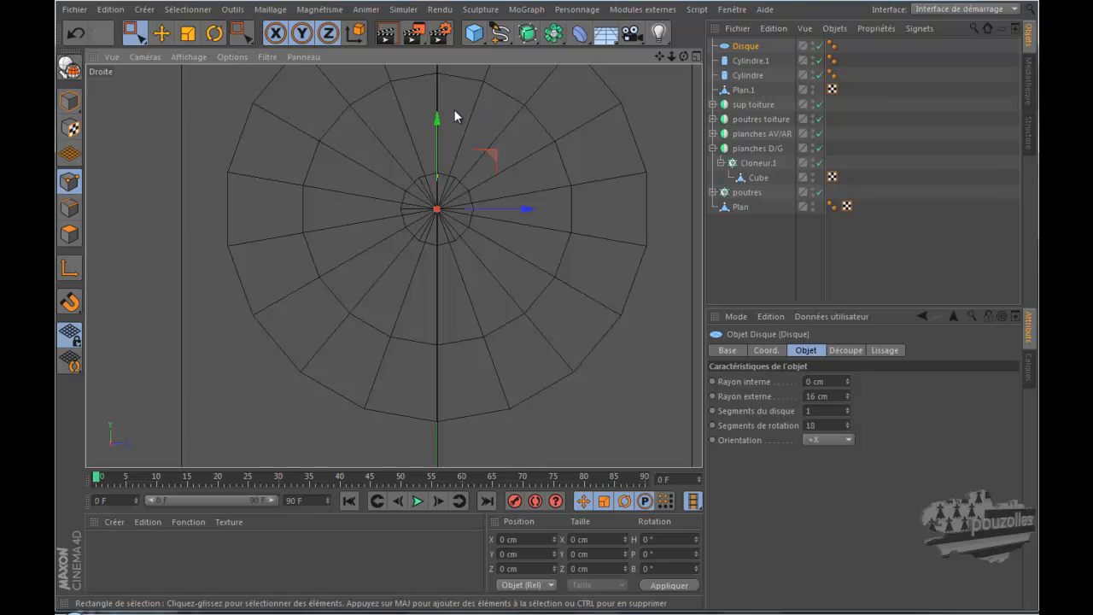
pyautogui.click(67, 68)
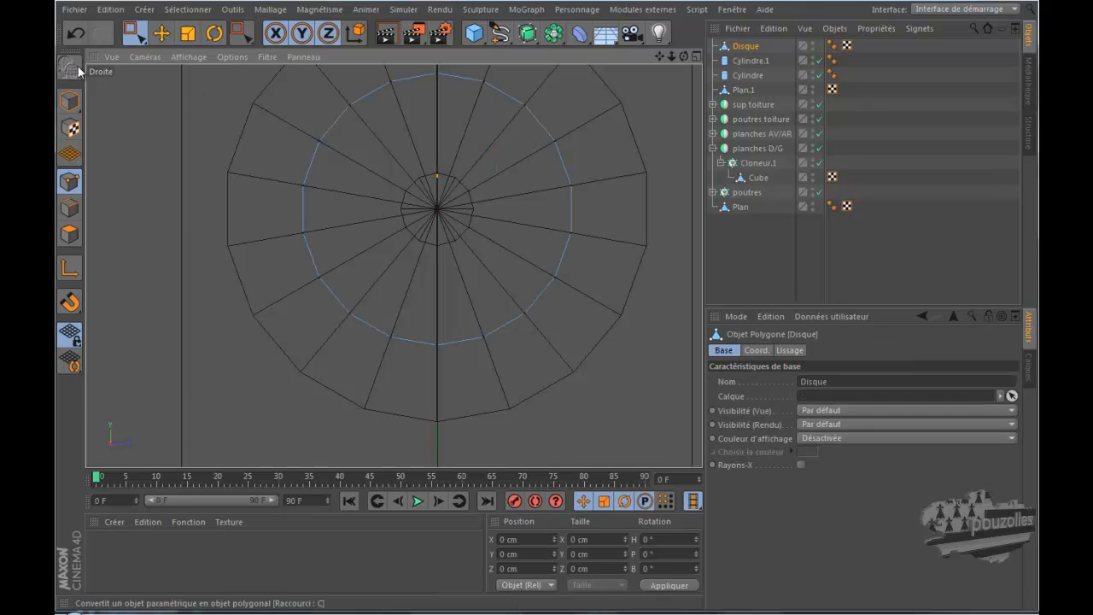
pyautogui.click(71, 181)
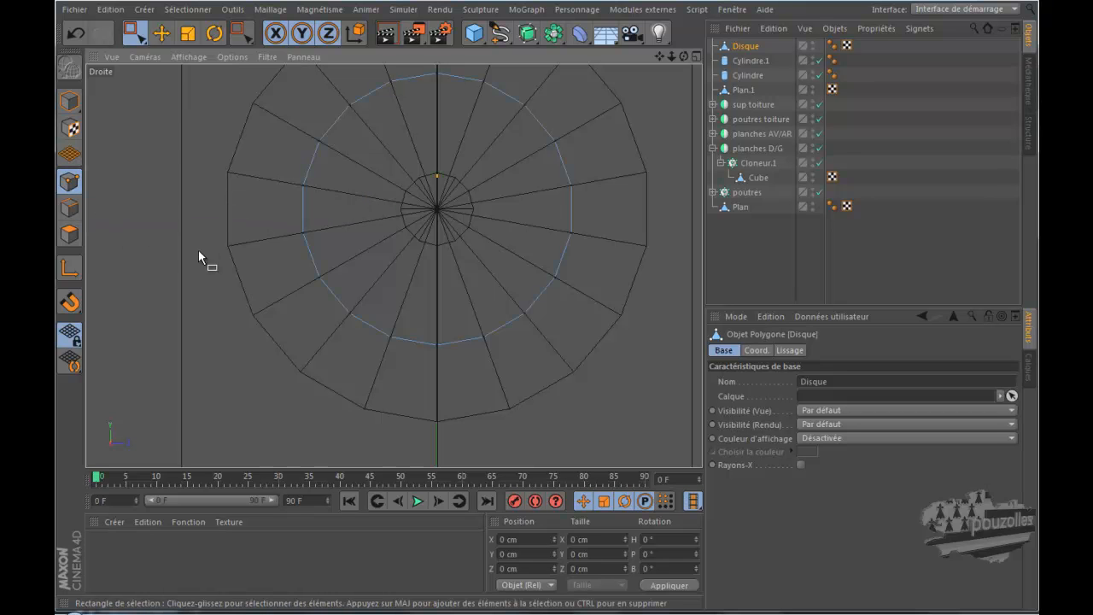
pyautogui.moveTo(257, 216); pyautogui.dragTo(598, 389)
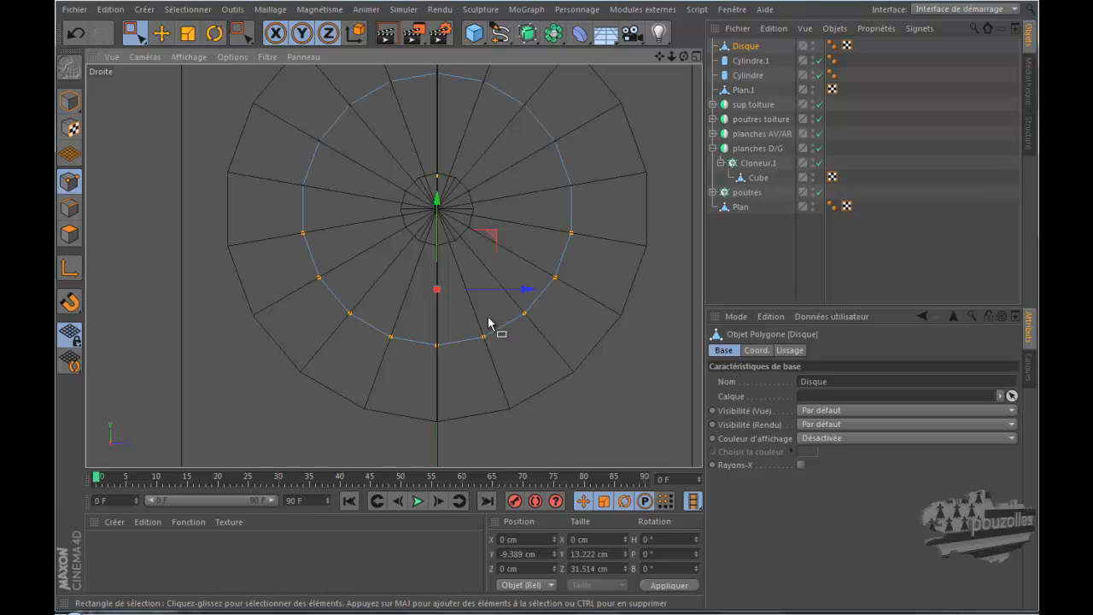
pyautogui.moveTo(437, 209); pyautogui.dragTo(429, 447)
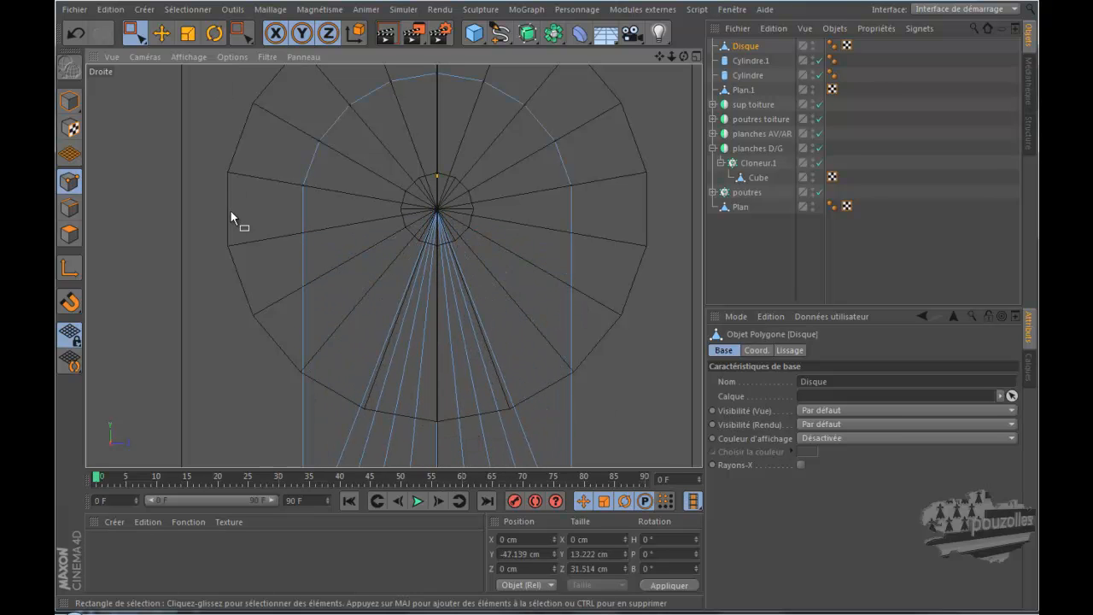
# Pull the disc's selected lower points further down along Y to about -68 cm in the perspective view.
pyautogui.middleClick(231, 211)
pyautogui.middleClick(231, 215)
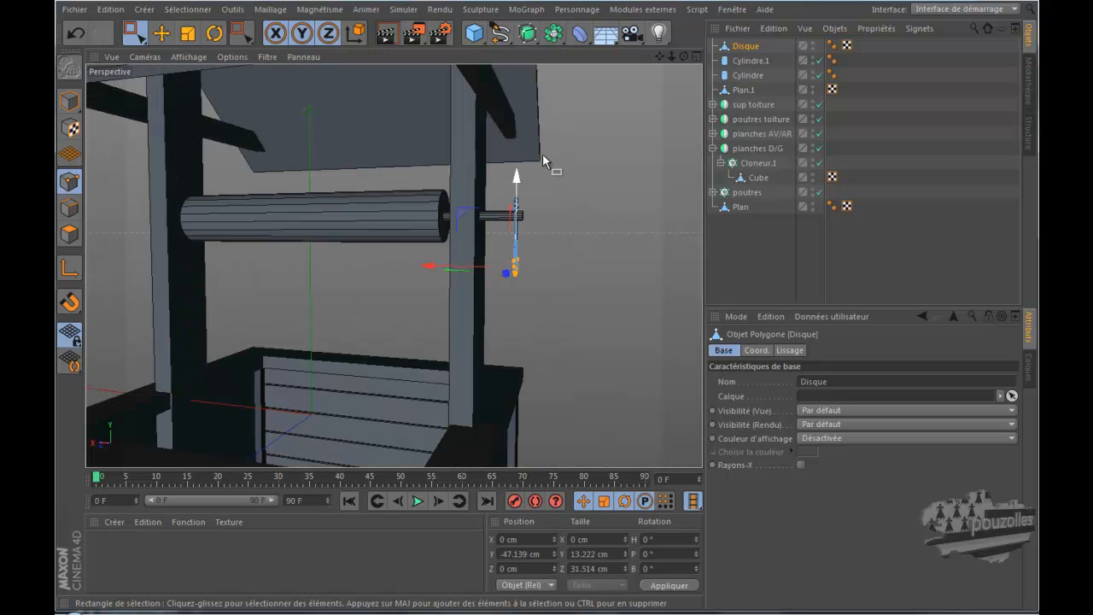
pyautogui.moveTo(684, 57); pyautogui.dragTo(579, 297)
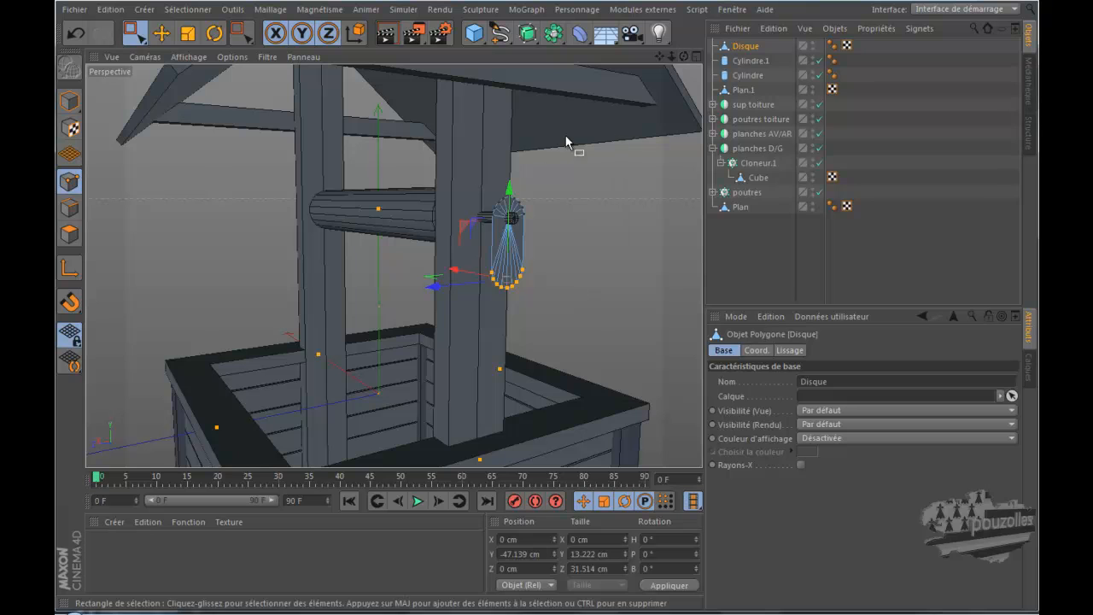
pyautogui.moveTo(509, 188); pyautogui.dragTo(510, 216)
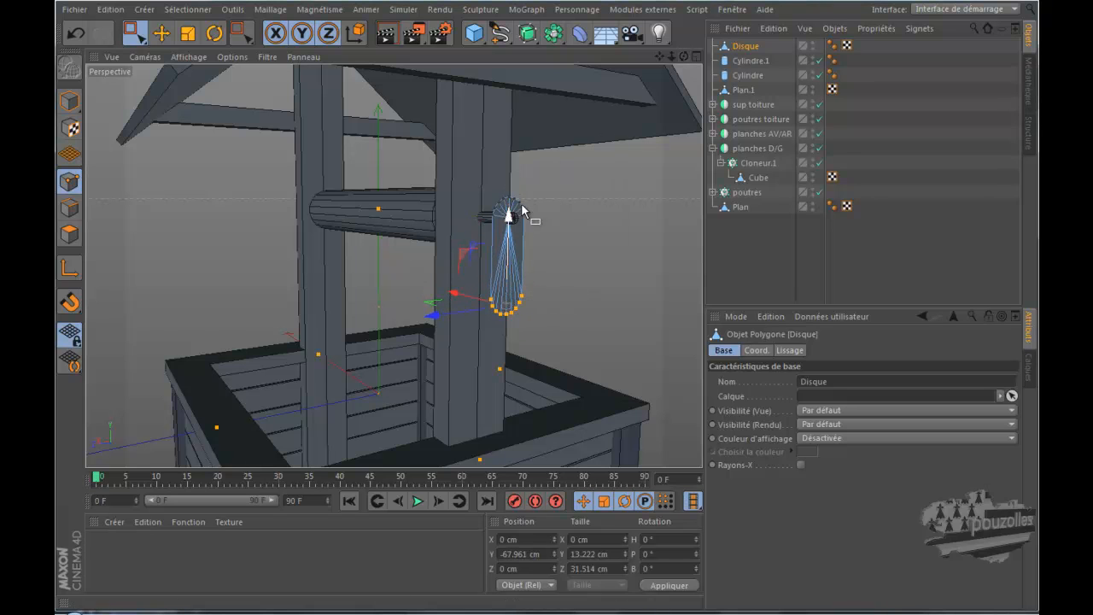
pyautogui.moveTo(684, 57); pyautogui.dragTo(581, 297)
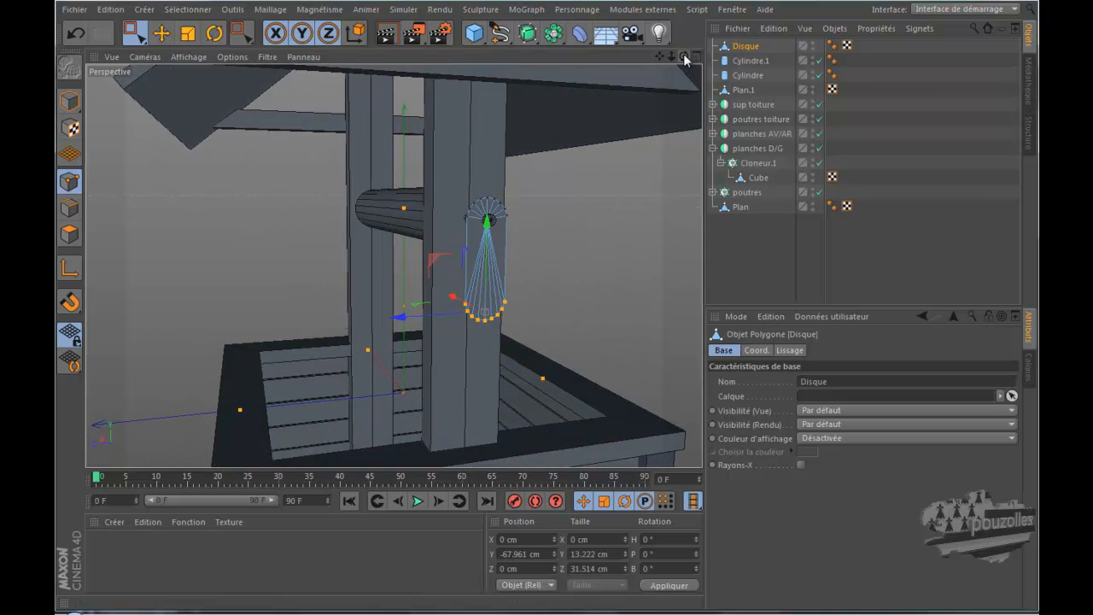
# Move the disc's centre point down along Y to about -27 cm, midway along the elongated profile.
pyautogui.middleClick(287, 206)
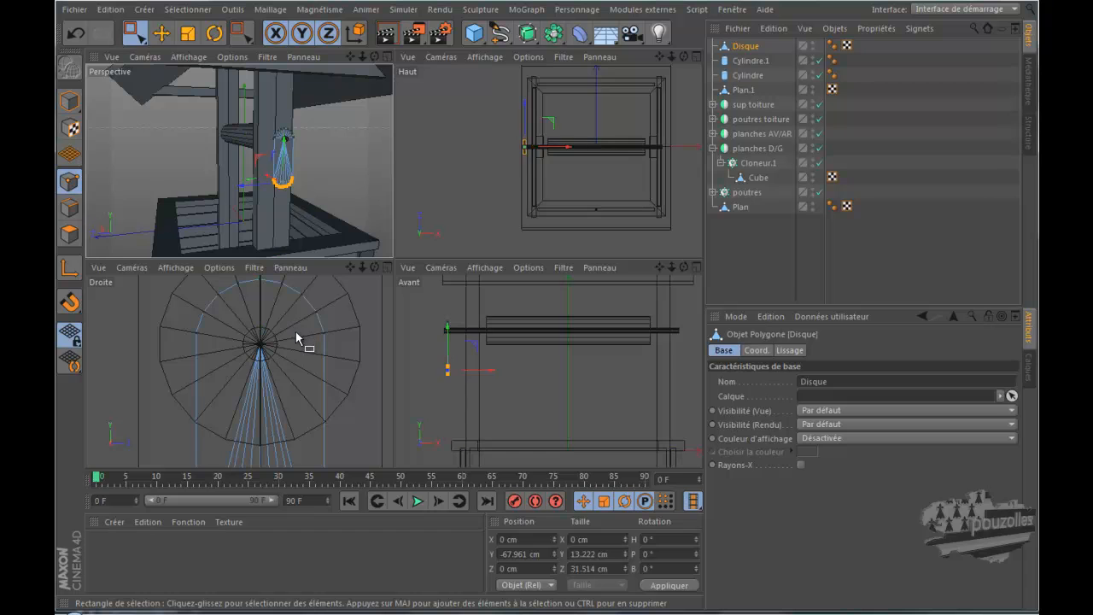
pyautogui.middleClick(295, 332)
pyautogui.keyDown('alt'); pyautogui.moveTo(296, 331); pyautogui.dragTo(568, 198, button='middle'); pyautogui.keyUp('alt')
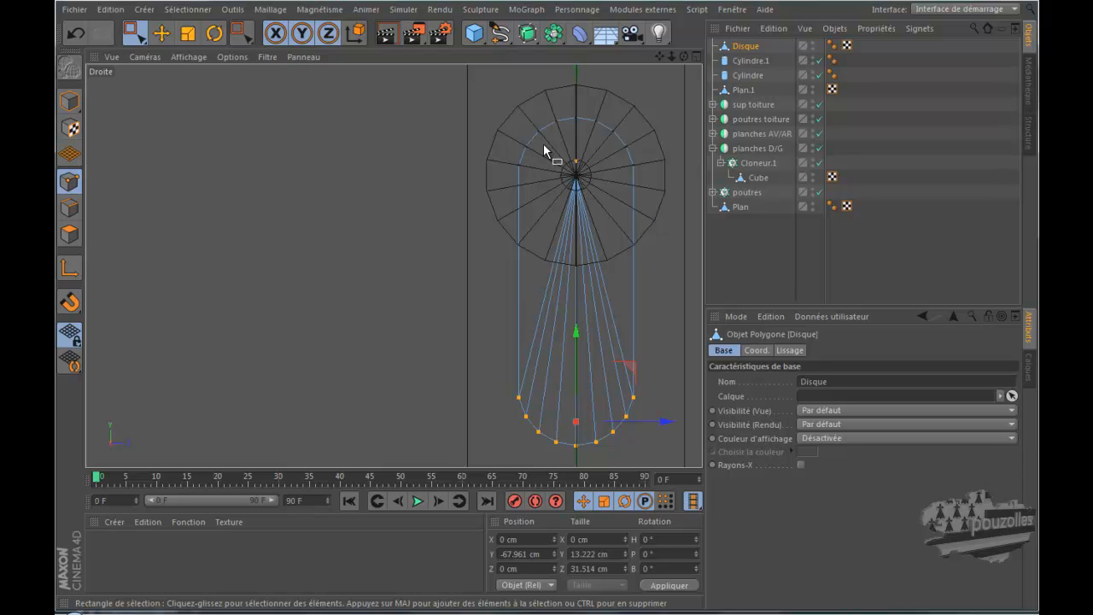
pyautogui.click(160, 34)
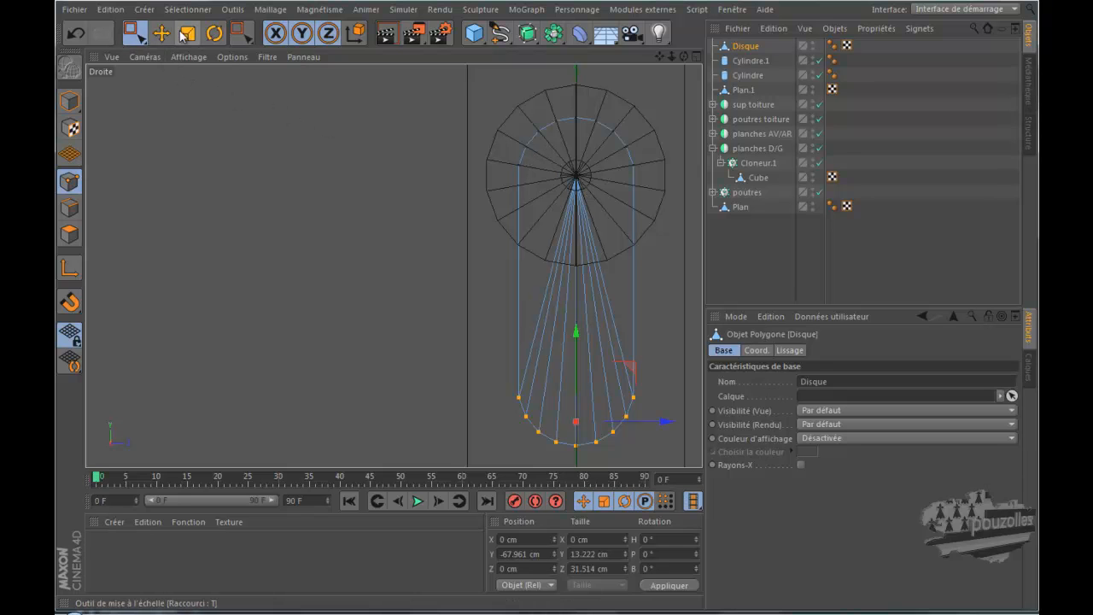
pyautogui.click(577, 177)
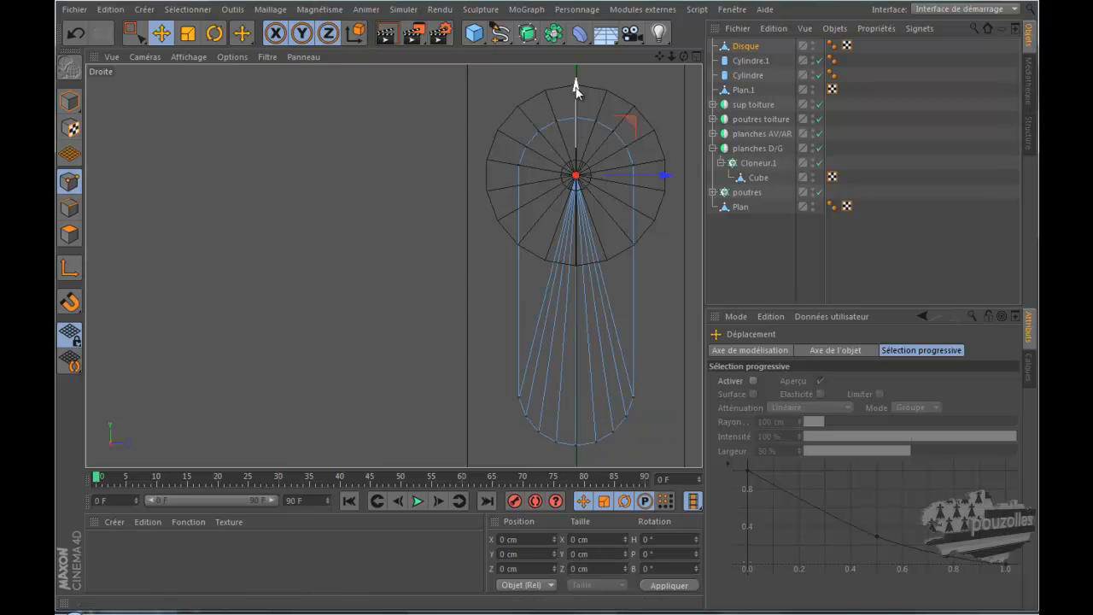
pyautogui.moveTo(576, 86); pyautogui.dragTo(577, 188)
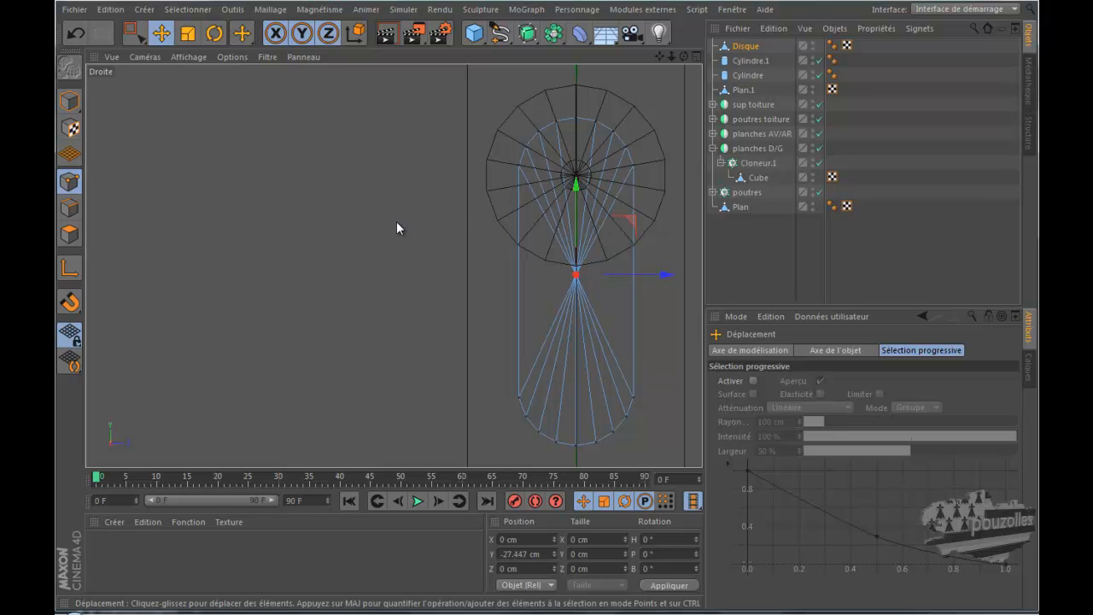
pyautogui.click(396, 227)
# Narrow the whole elongated disc in model mode by scaling it along Z to about 71 %.
pyautogui.click(188, 33)
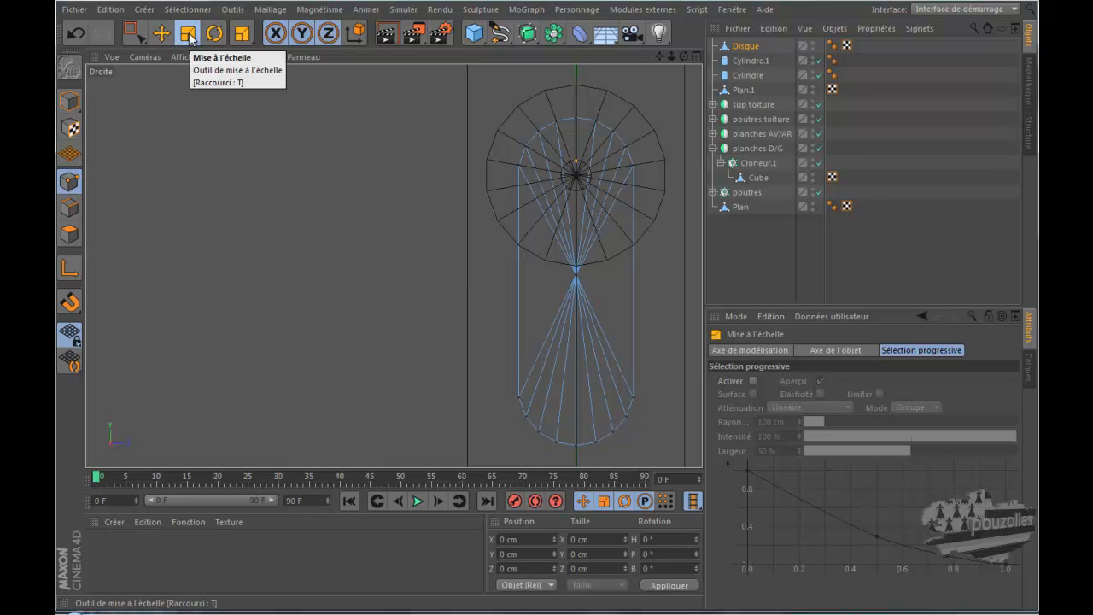
pyautogui.click(71, 102)
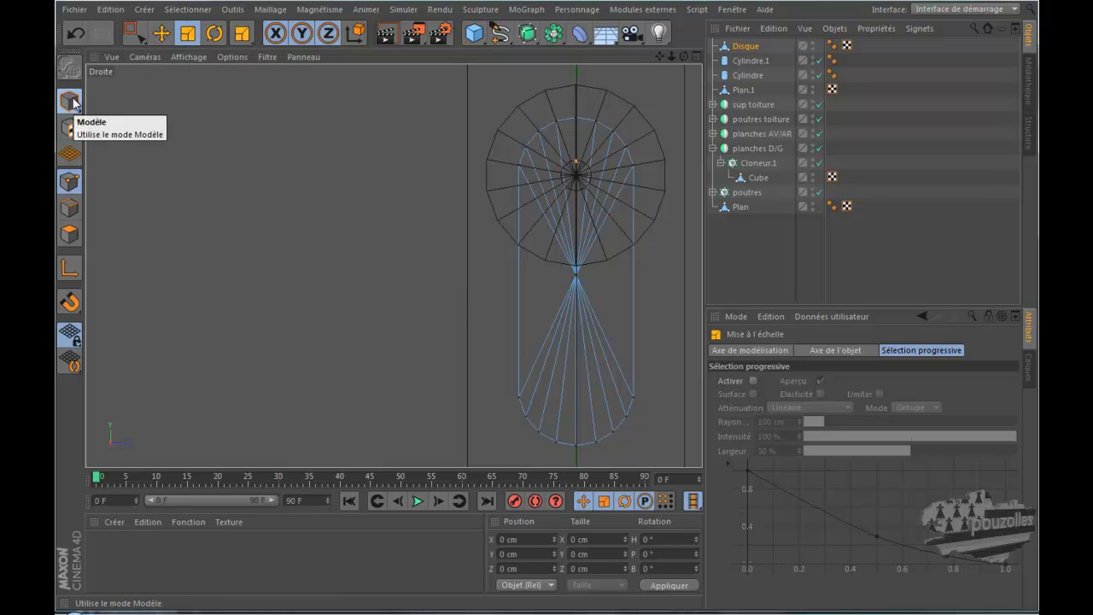
pyautogui.moveTo(667, 175); pyautogui.dragTo(642, 177)
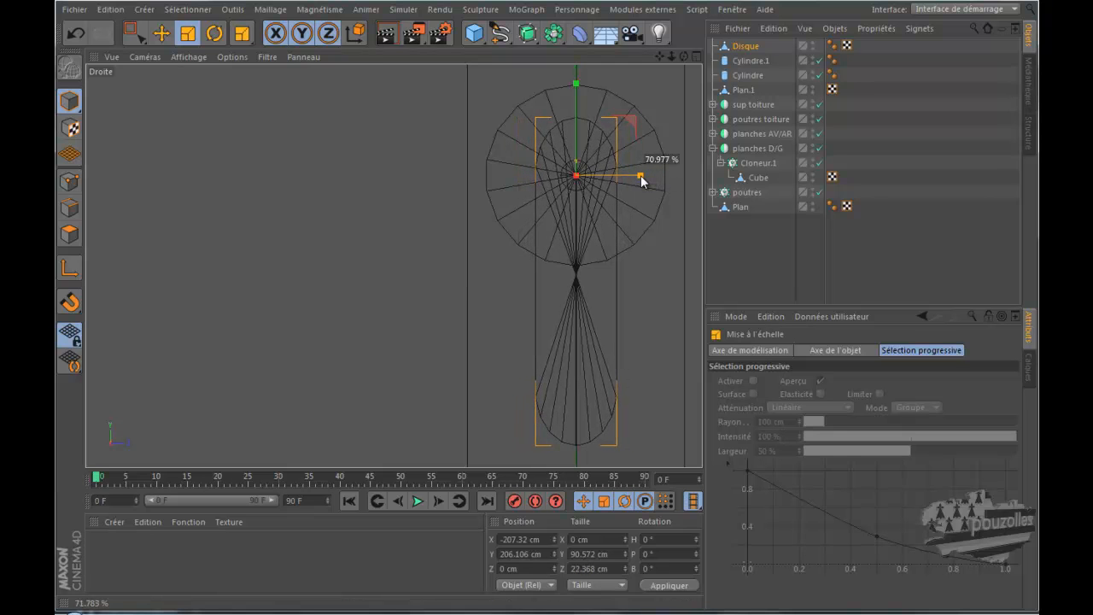
pyautogui.middleClick(281, 294)
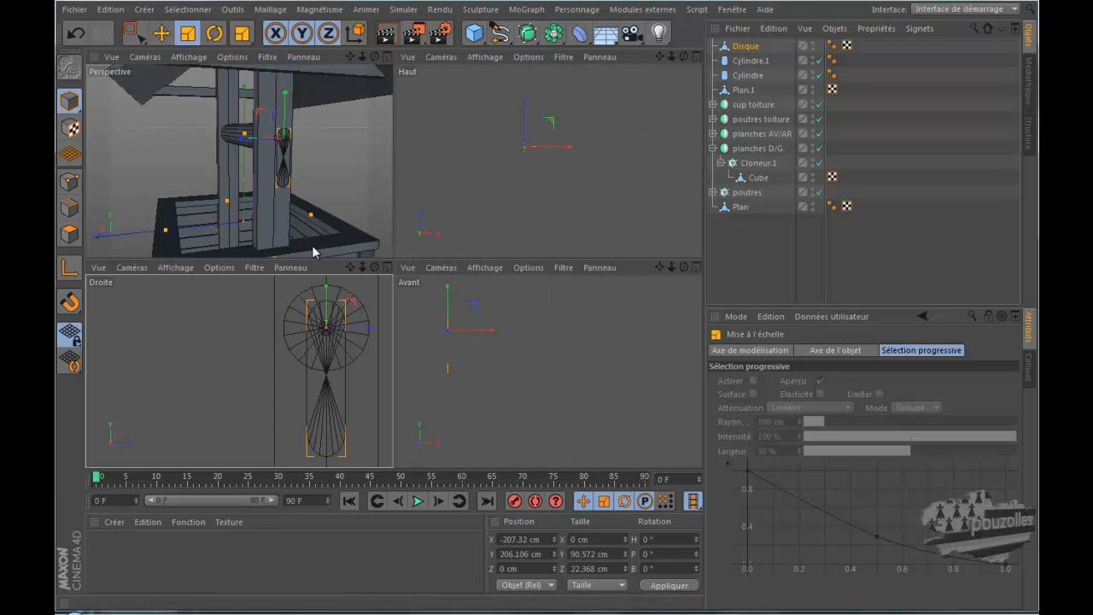
pyautogui.middleClick(321, 240)
pyautogui.moveTo(684, 58); pyautogui.dragTo(584, 297)
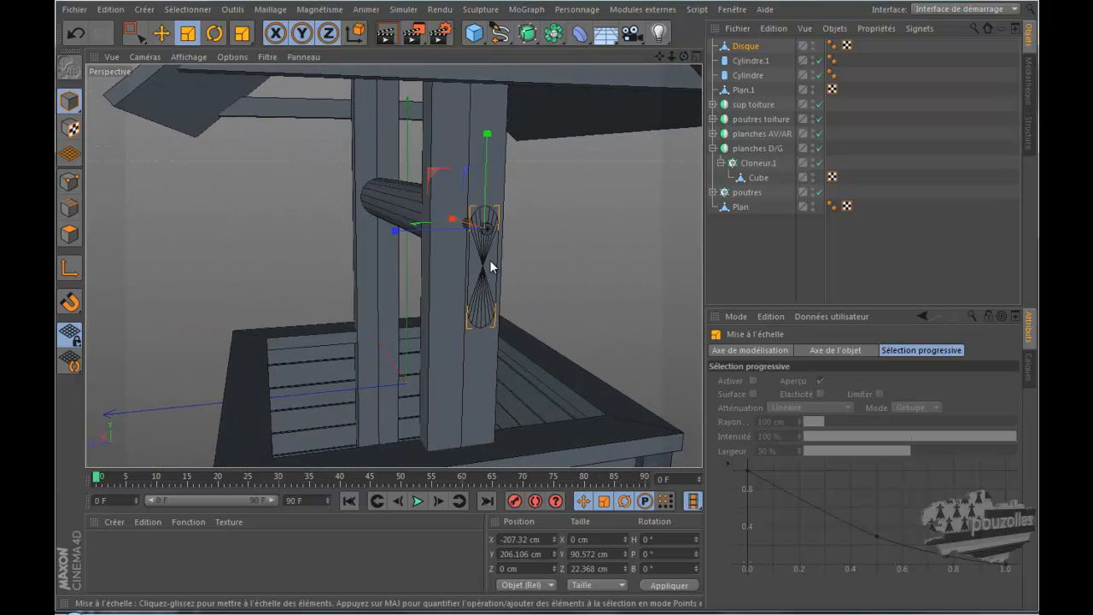
pyautogui.moveTo(684, 58); pyautogui.dragTo(572, 297)
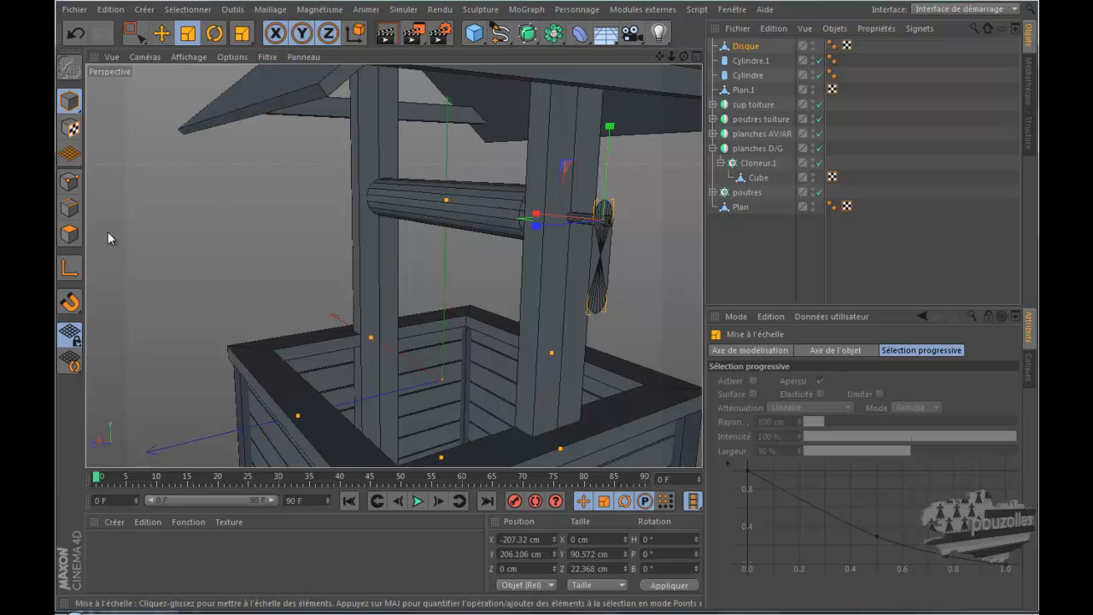
# Switch to polygon mode with Pinceau de sélection and select all polygons of Disque.
pyautogui.click(68, 236)
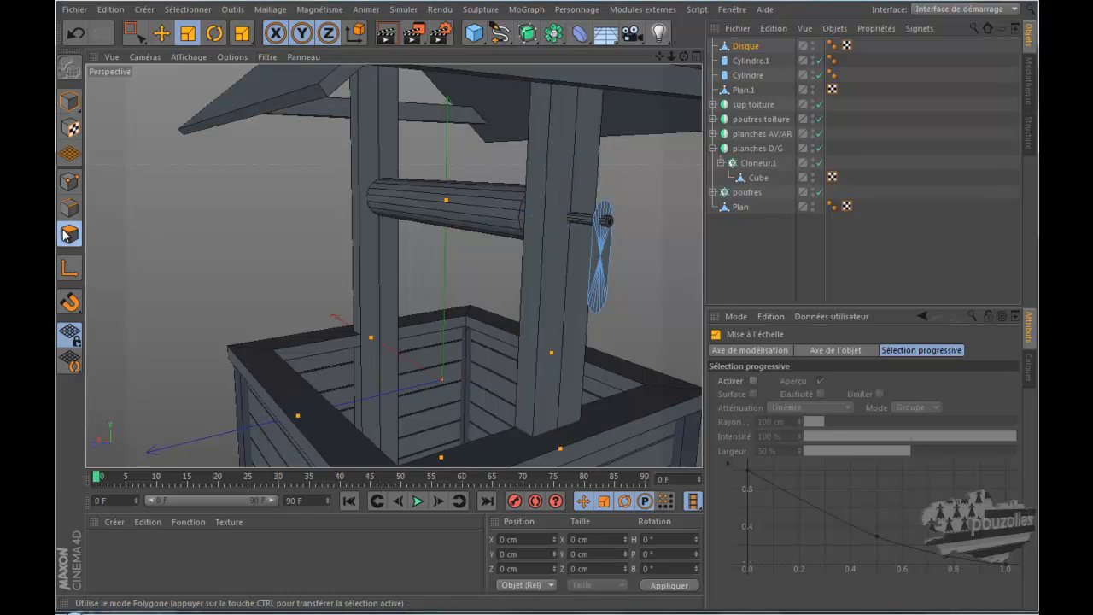
pyautogui.click(135, 32)
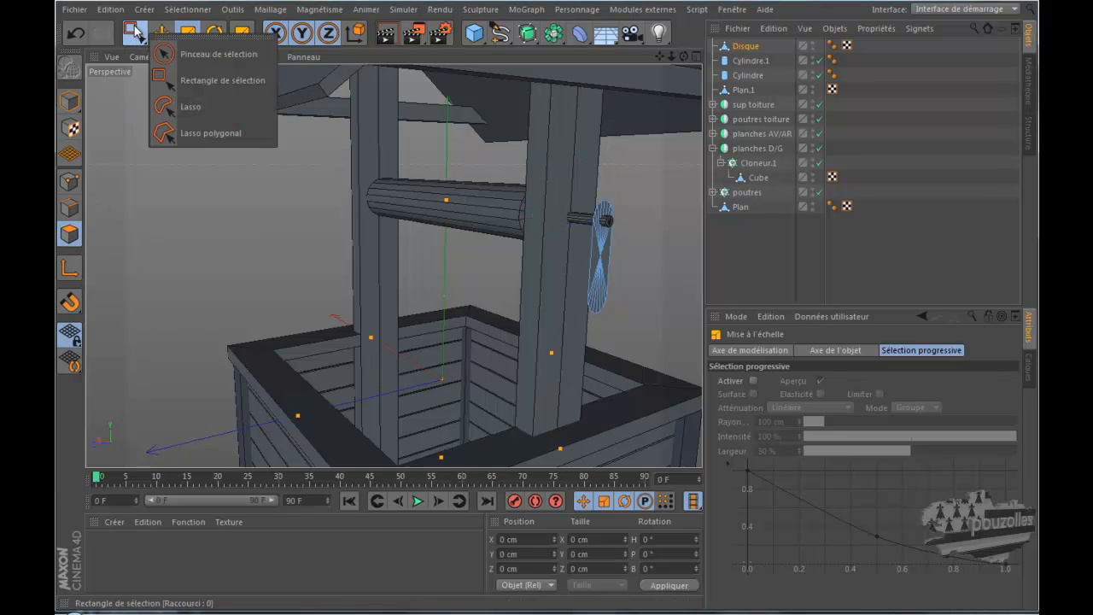
pyautogui.click(202, 55)
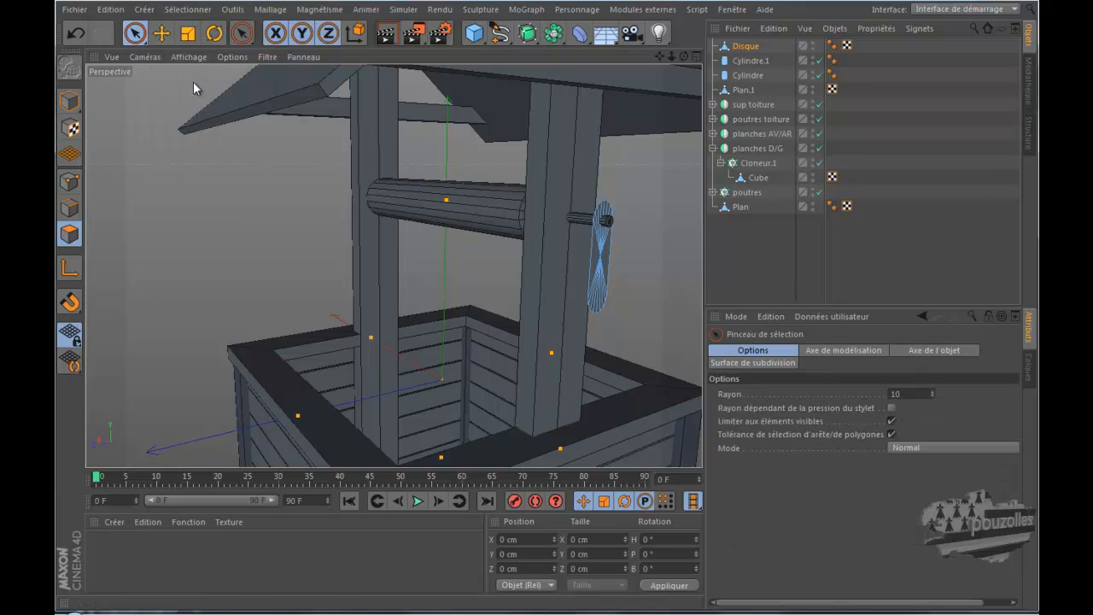
pyautogui.click(70, 236)
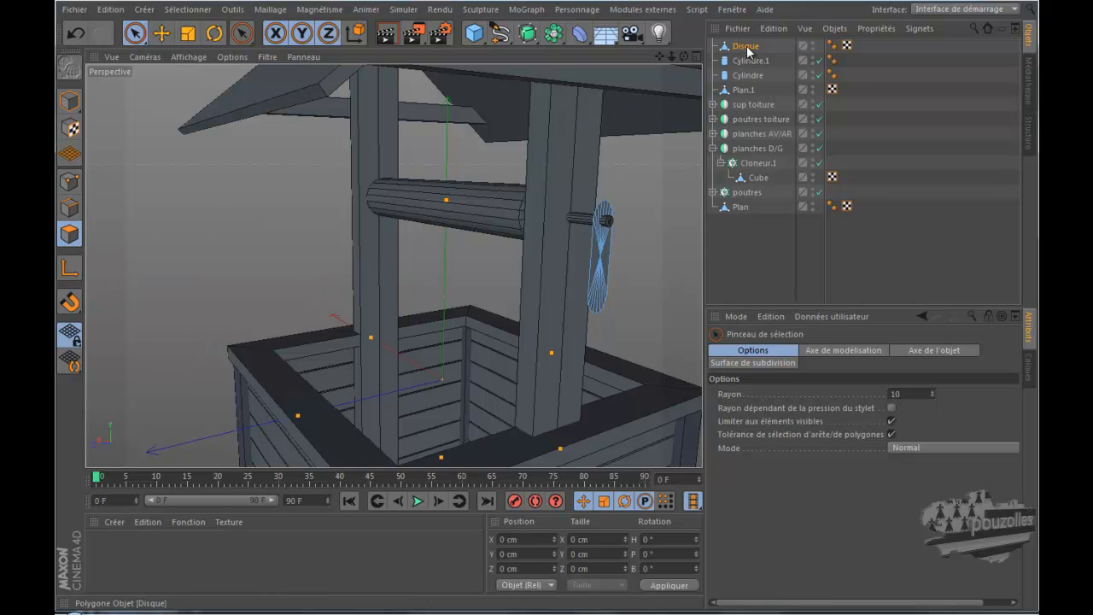
pyautogui.hotkey('ctrl', 'a')
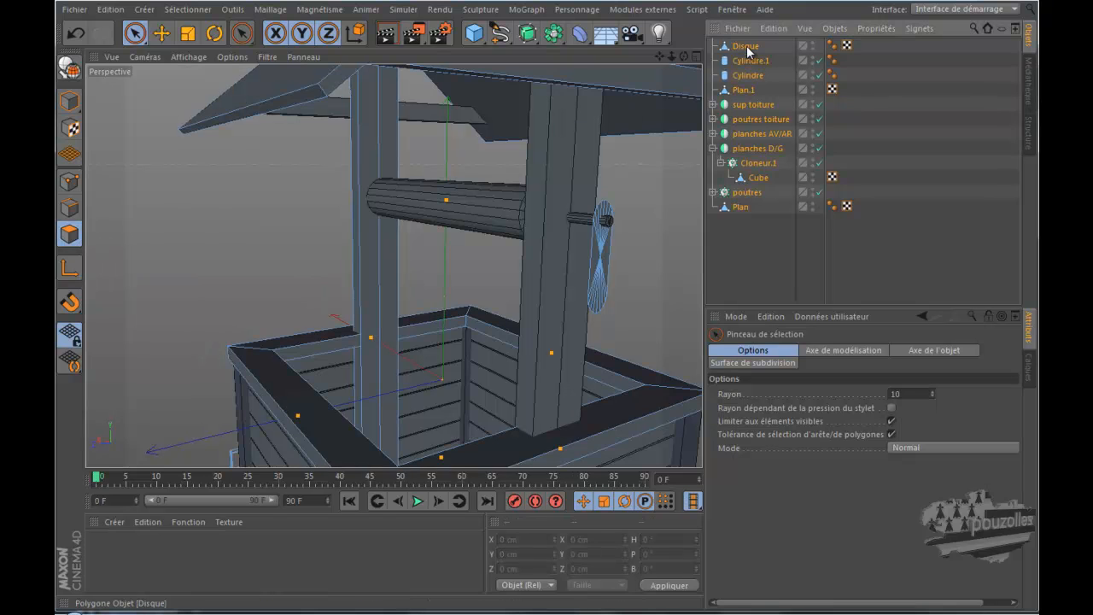
pyautogui.click(747, 48)
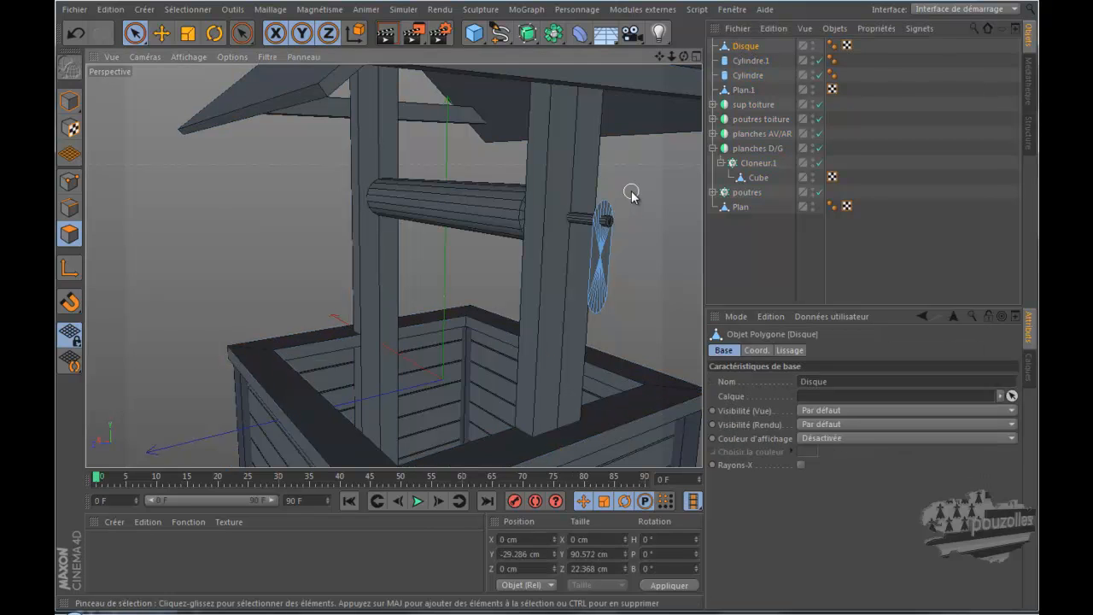
pyautogui.hotkey('ctrl', 'a')
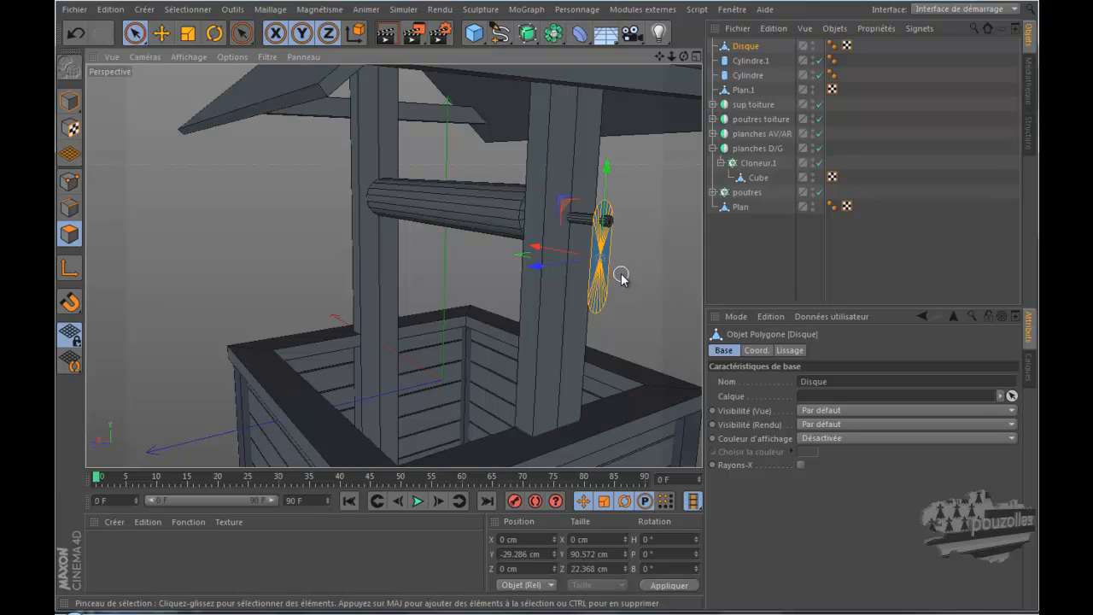
pyautogui.scroll(7, 654, 273)
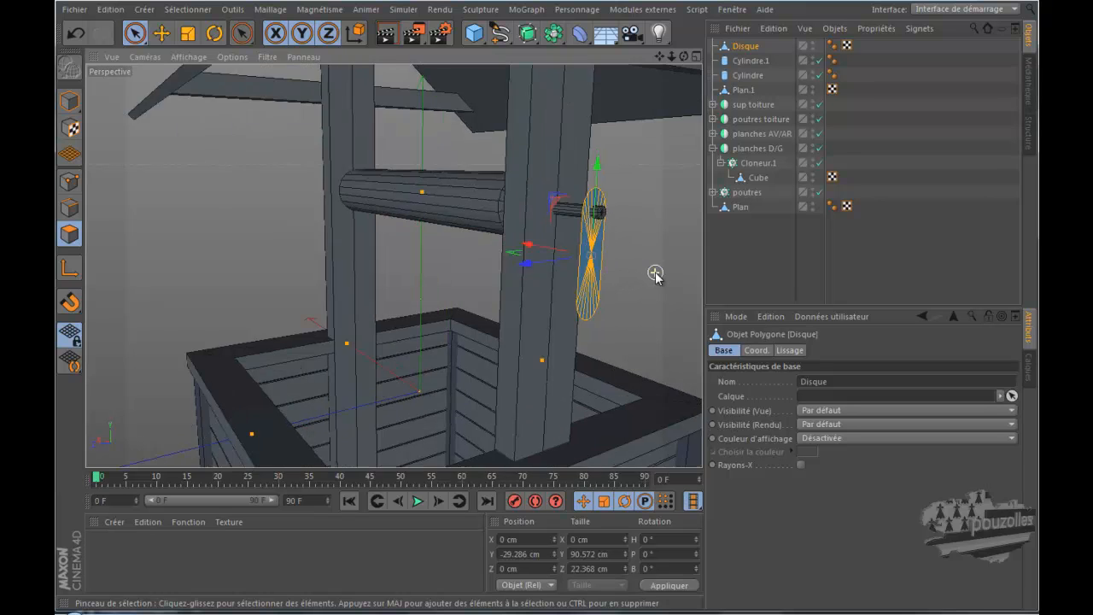
pyautogui.scroll(-3, 653, 274)
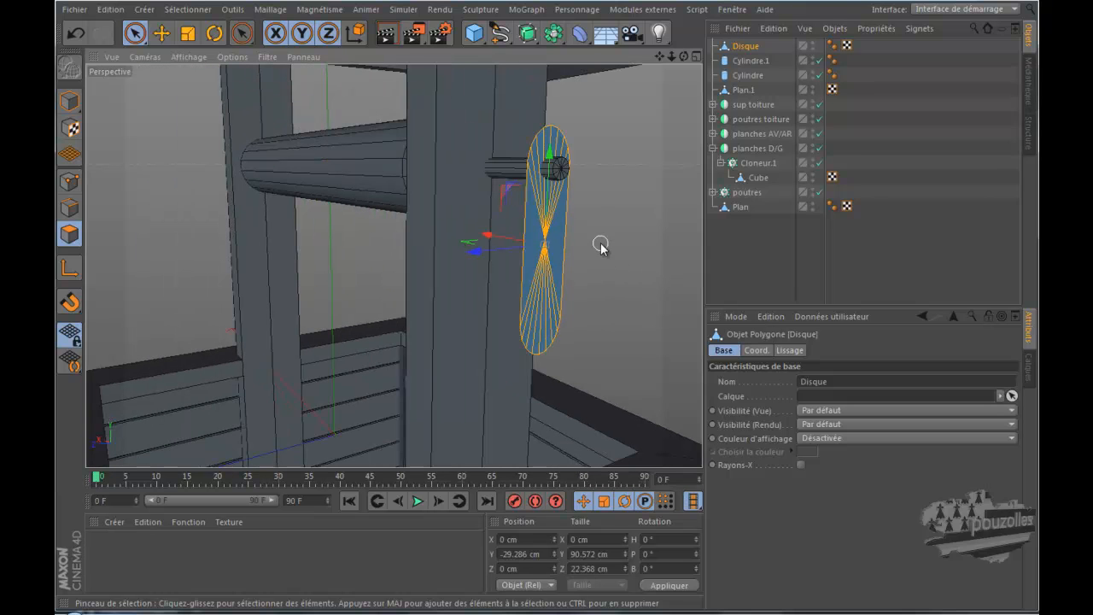
# Try a Biseau with -3 cm offset and extrusion on the disc's polygons, and undo it.
pyautogui.press('d')
pyautogui.rightClick(606, 193)
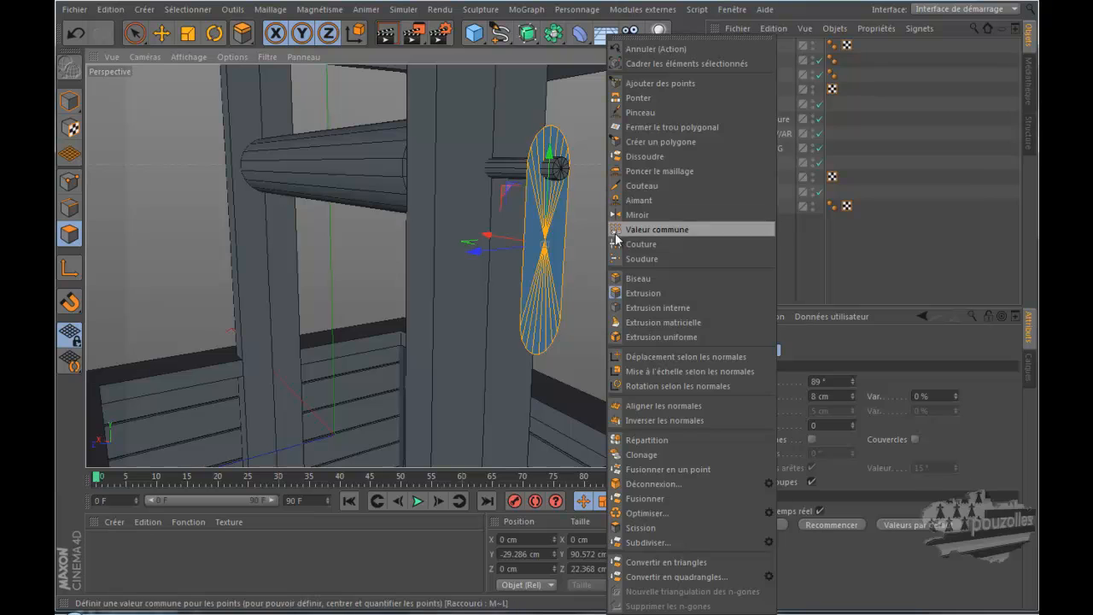
pyautogui.click(609, 275)
pyautogui.moveTo(581, 298); pyautogui.dragTo(584, 305)
pyautogui.moveTo(683, 58); pyautogui.dragTo(658, 54)
pyautogui.moveTo(583, 298); pyautogui.dragTo(582, 298)
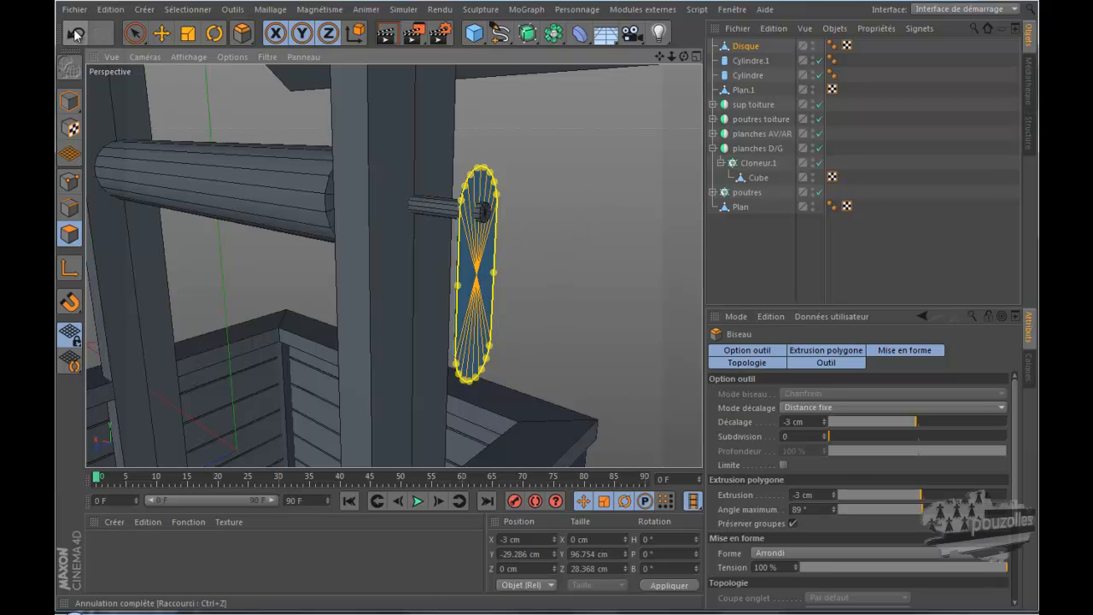
pyautogui.click(72, 37)
# Extrude all the disc's polygons by -6.9 cm to give the crank arm its thickness.
pyautogui.rightClick(595, 225)
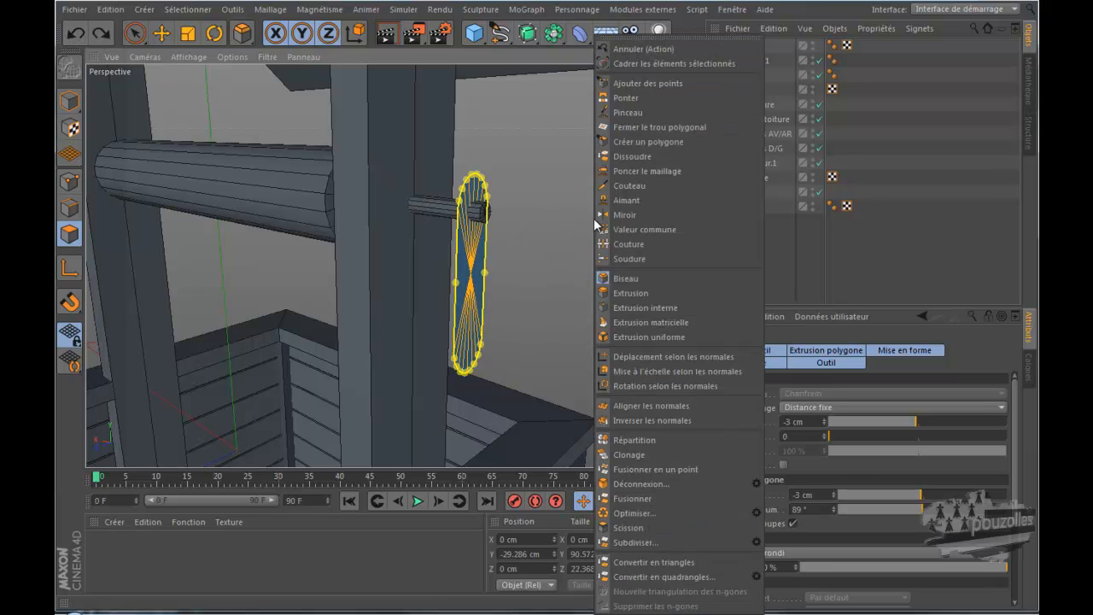
pyautogui.click(630, 293)
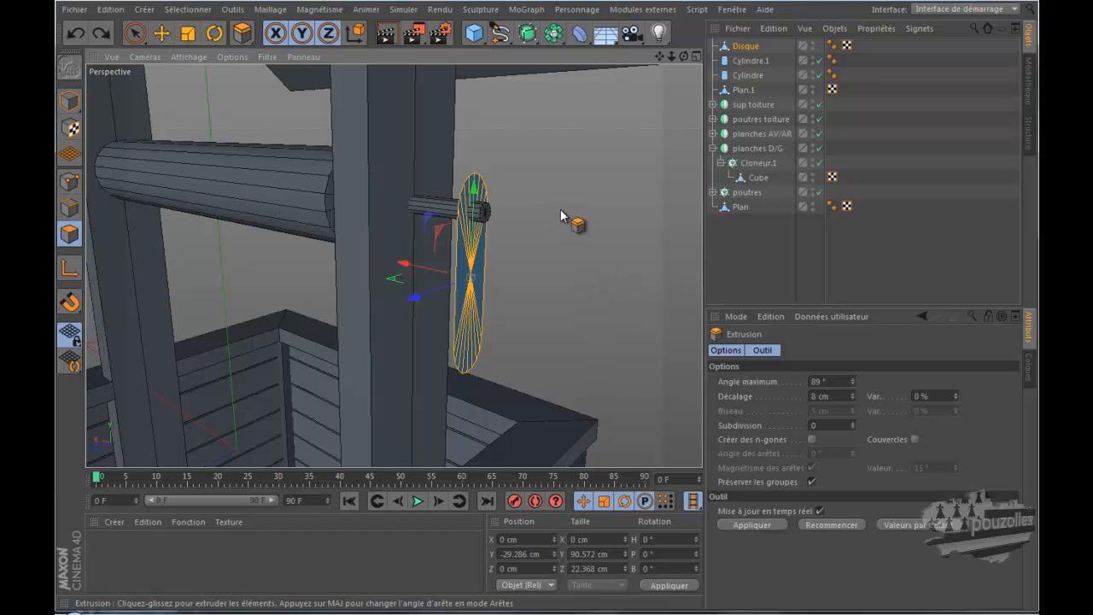
pyautogui.moveTo(582, 298)
pyautogui.mouseDown()
pyautogui.moveTo(570, 300)
pyautogui.moveTo(588, 307)
pyautogui.moveTo(580, 300)
pyautogui.mouseUp()
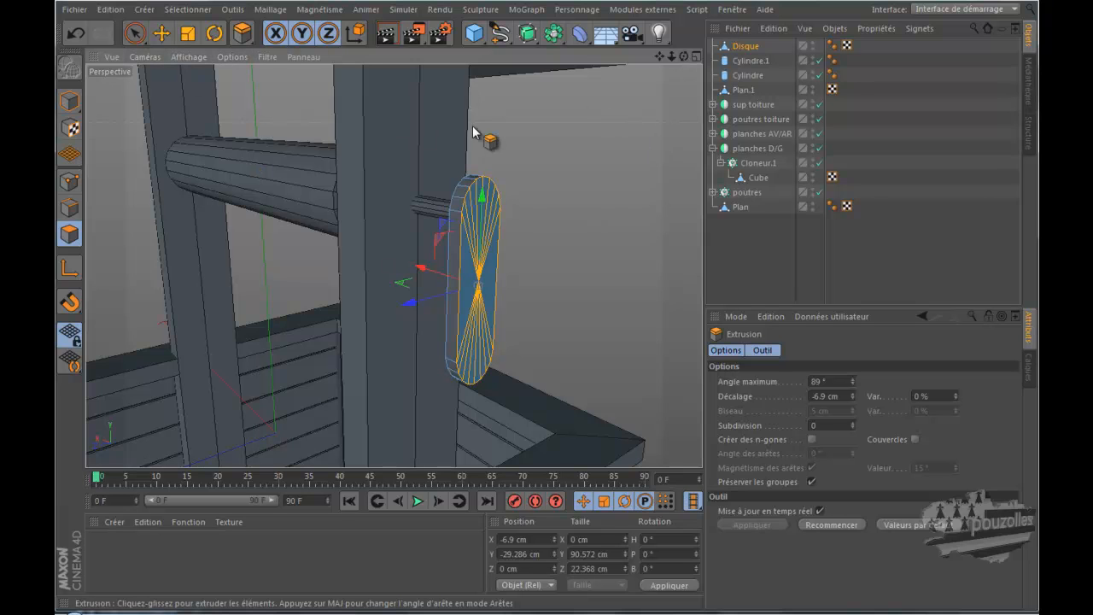
pyautogui.moveTo(684, 57); pyautogui.dragTo(586, 297)
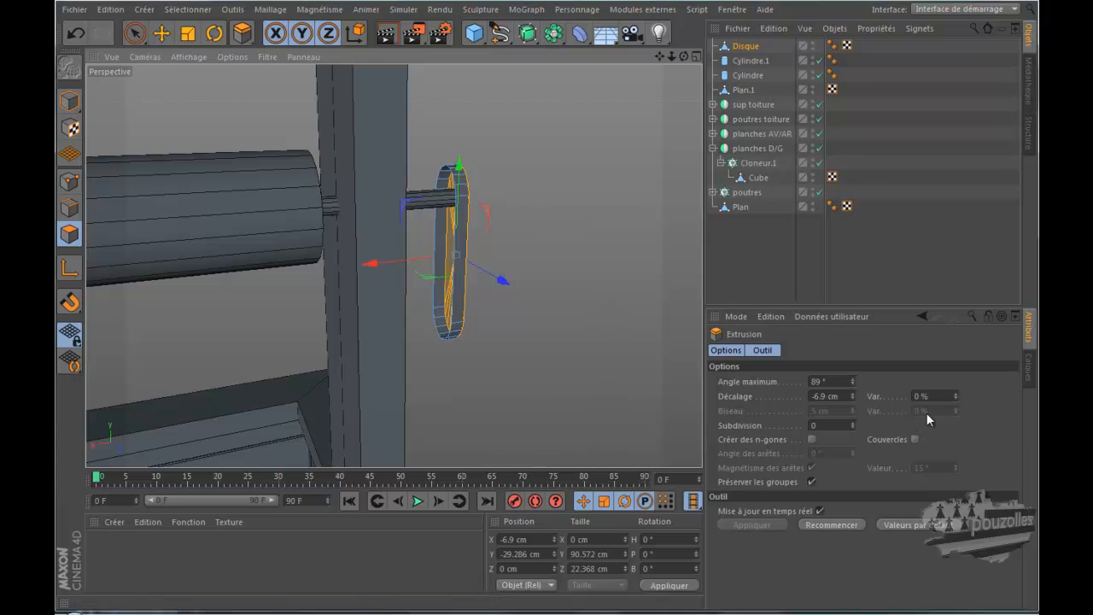
# Close the crank arm's extrusion with Couvercles, and undo the extra extrusion made after switching the option off.
pyautogui.click(915, 438)
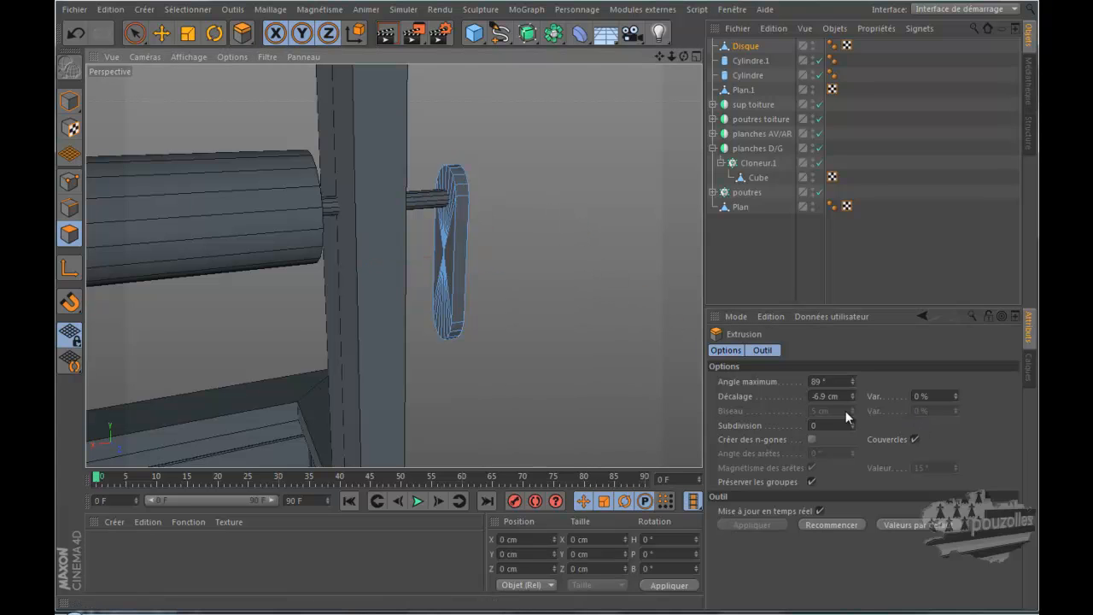
pyautogui.click(914, 439)
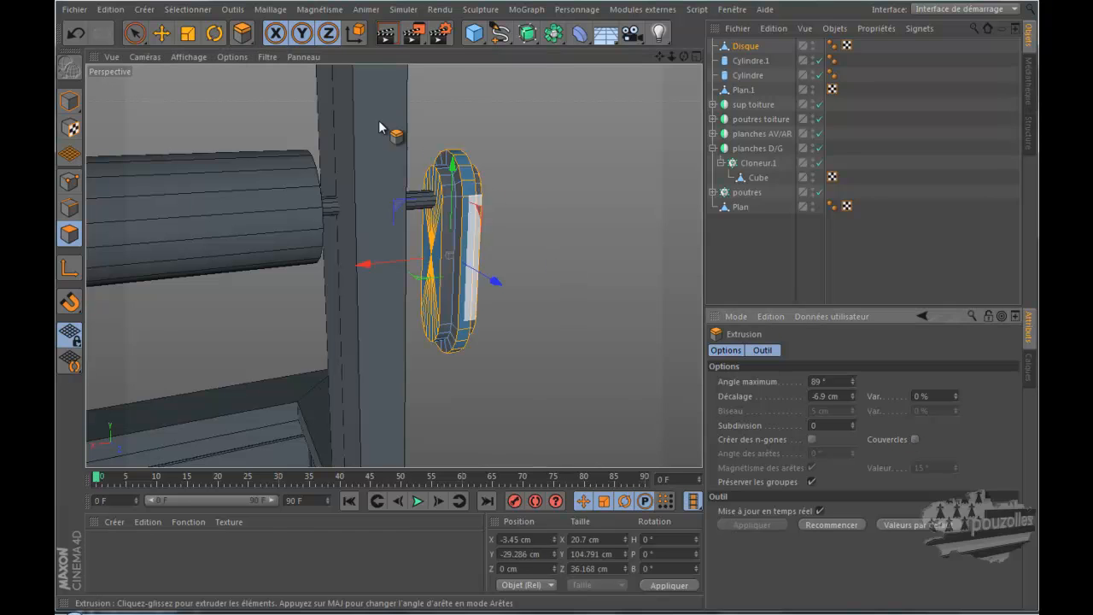
pyautogui.click(76, 34)
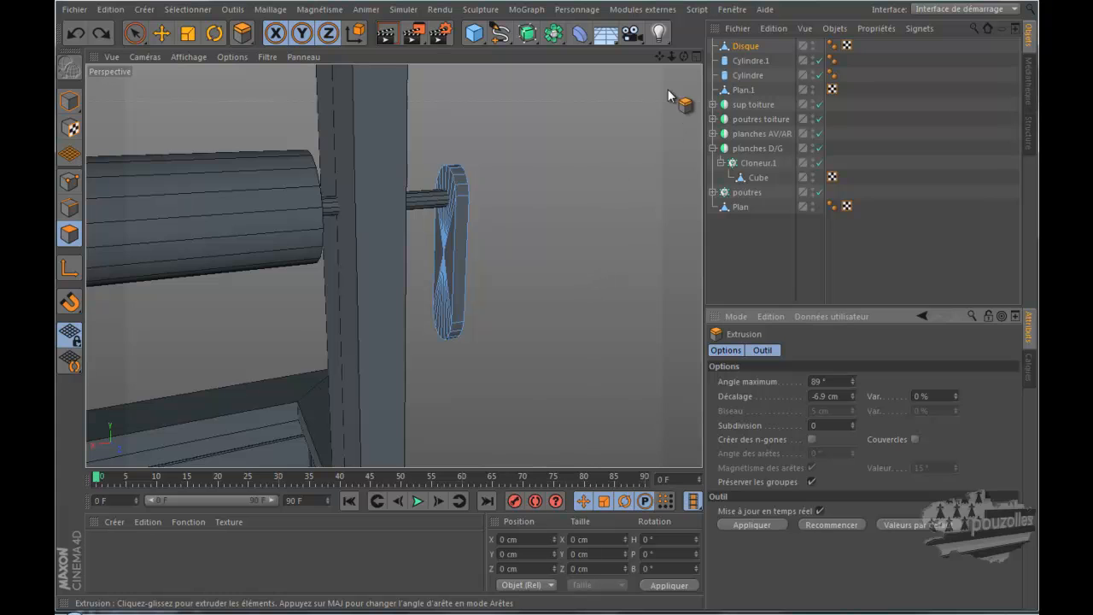
# Select the polygons of the crank arm's outer face with Pinceau de sélection, undoing the selection of its inner face.
pyautogui.moveTo(685, 57); pyautogui.dragTo(567, 295)
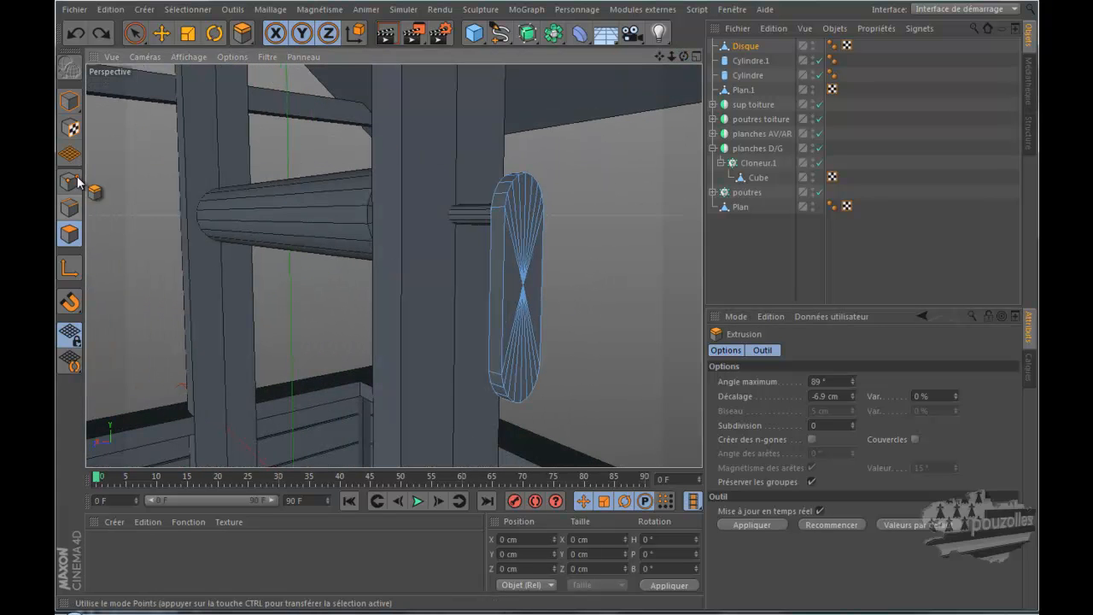
pyautogui.click(138, 34)
pyautogui.moveTo(527, 236)
pyautogui.mouseDown()
pyautogui.moveTo(526, 326)
pyautogui.moveTo(539, 301)
pyautogui.mouseUp()
pyautogui.moveTo(686, 55)
pyautogui.mouseDown()
pyautogui.moveTo(576, 298)
pyautogui.moveTo(596, 297)
pyautogui.moveTo(577, 295)
pyautogui.mouseUp()
pyautogui.moveTo(278, 276); pyautogui.dragTo(278, 367)
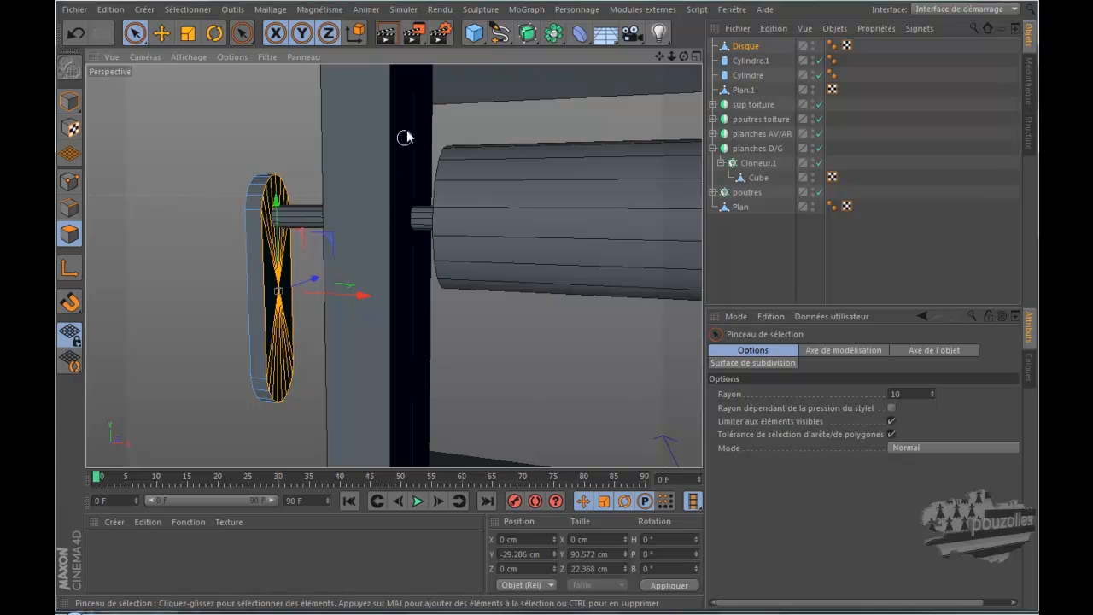
pyautogui.click(75, 32)
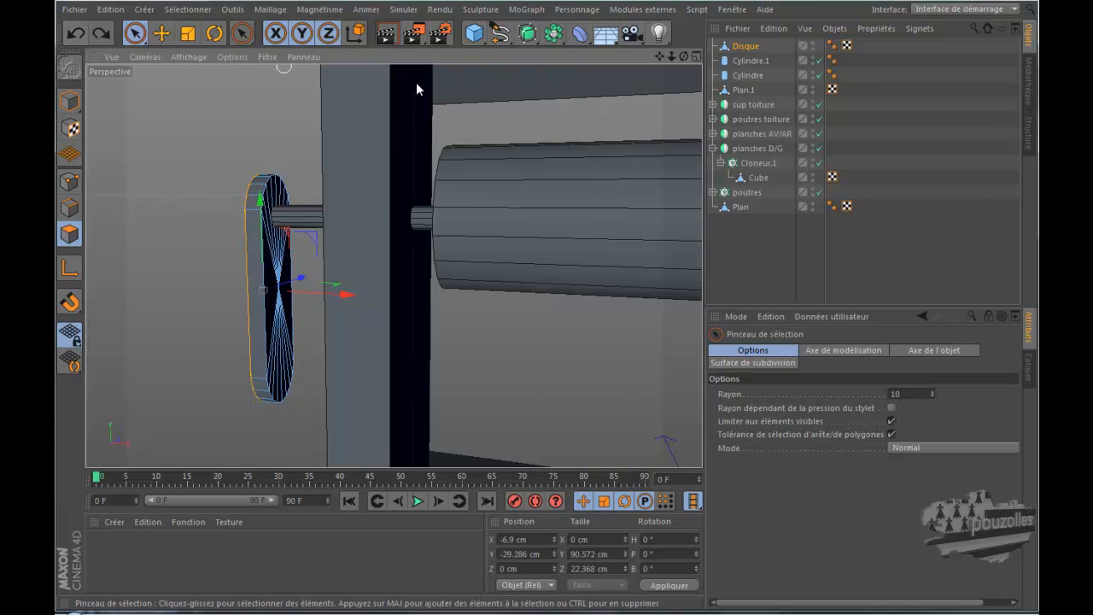
pyautogui.moveTo(686, 57)
pyautogui.mouseDown()
pyautogui.moveTo(589, 299)
pyautogui.moveTo(601, 297)
pyautogui.moveTo(582, 296)
pyautogui.mouseUp()
pyautogui.scroll(-4, 657, 190)
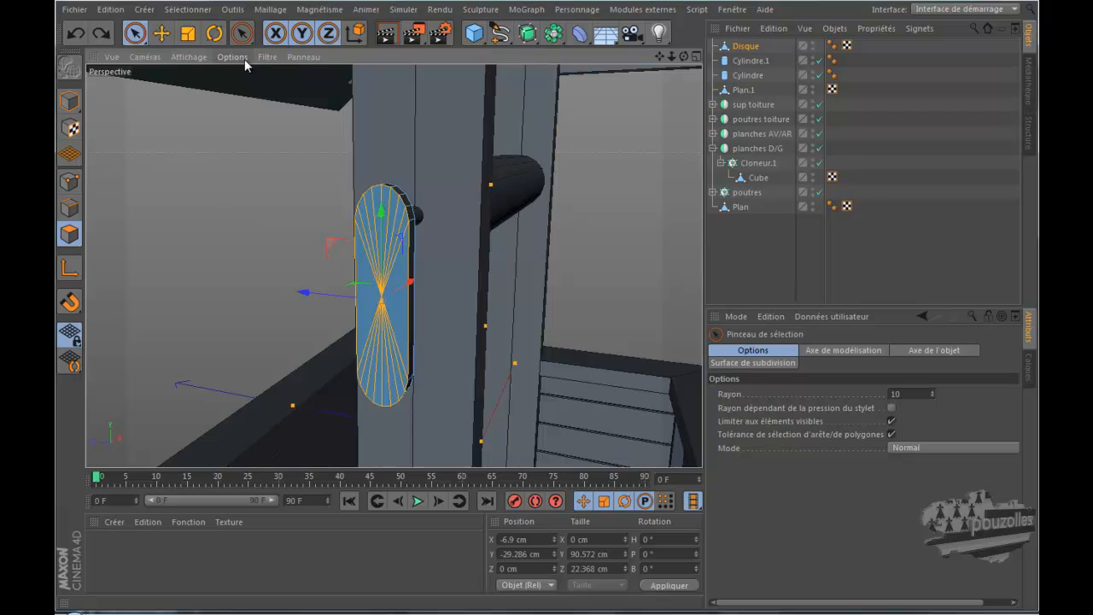
# Bring up the normals commands for the selected outer-face polygons of the crank arm.
pyautogui.click(269, 10)
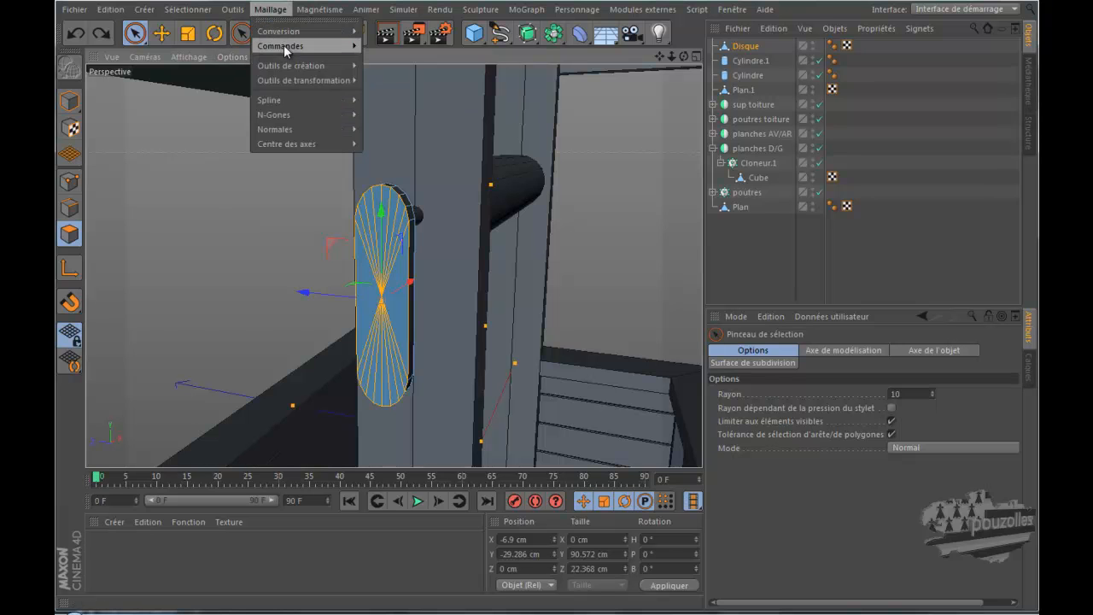
pyautogui.moveTo(285, 45)
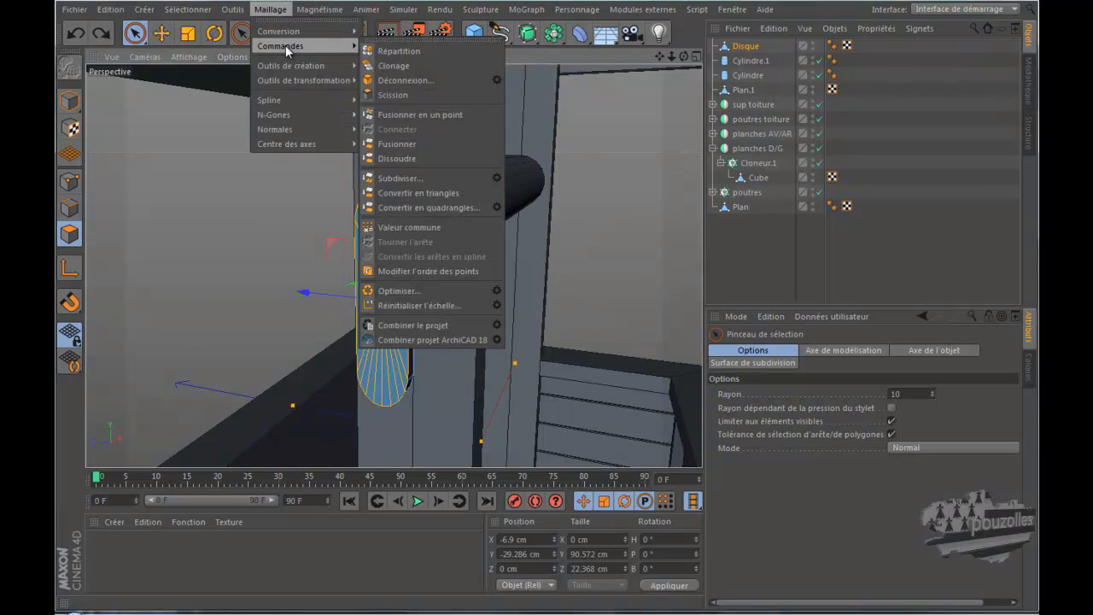
pyautogui.moveTo(277, 128)
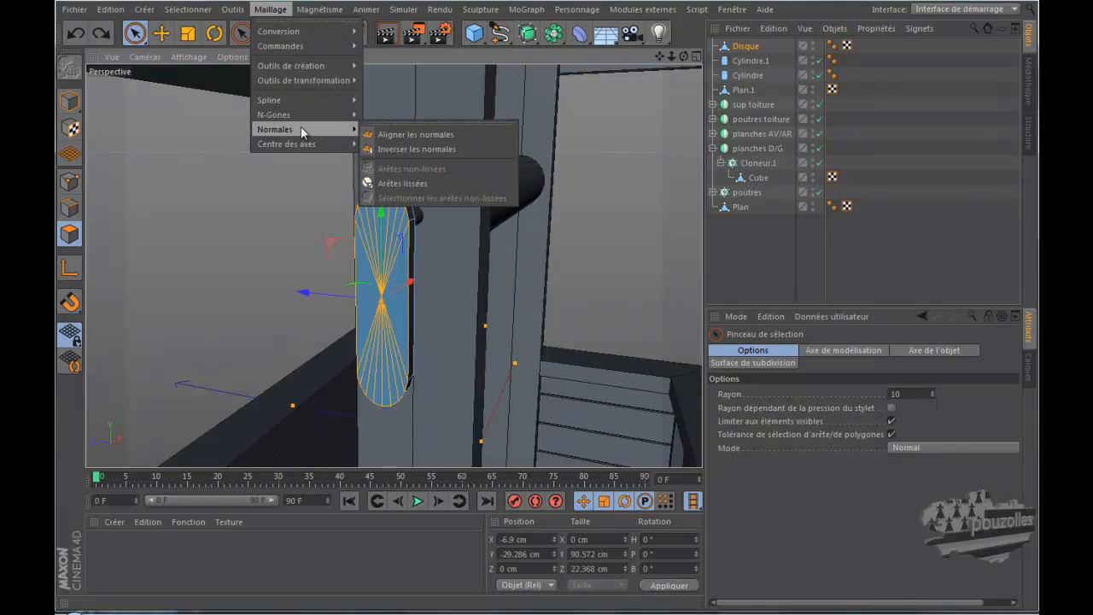
# Reverse the normals of the crank arm's selected faces, clear the face selection, and return to model mode.
pyautogui.click(416, 148)
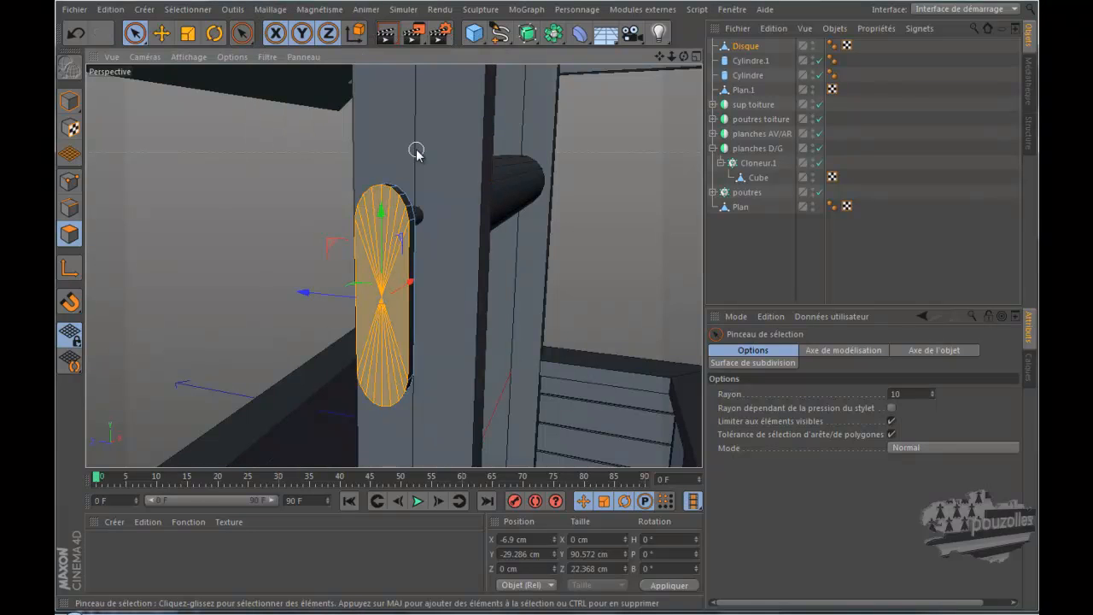
pyautogui.click(296, 201)
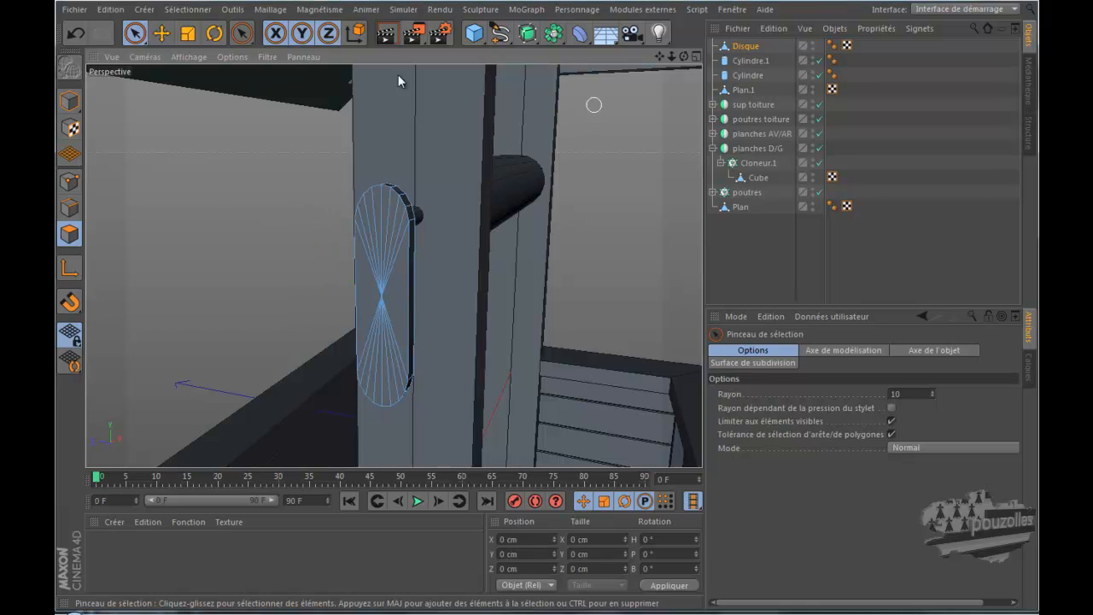
pyautogui.click(70, 104)
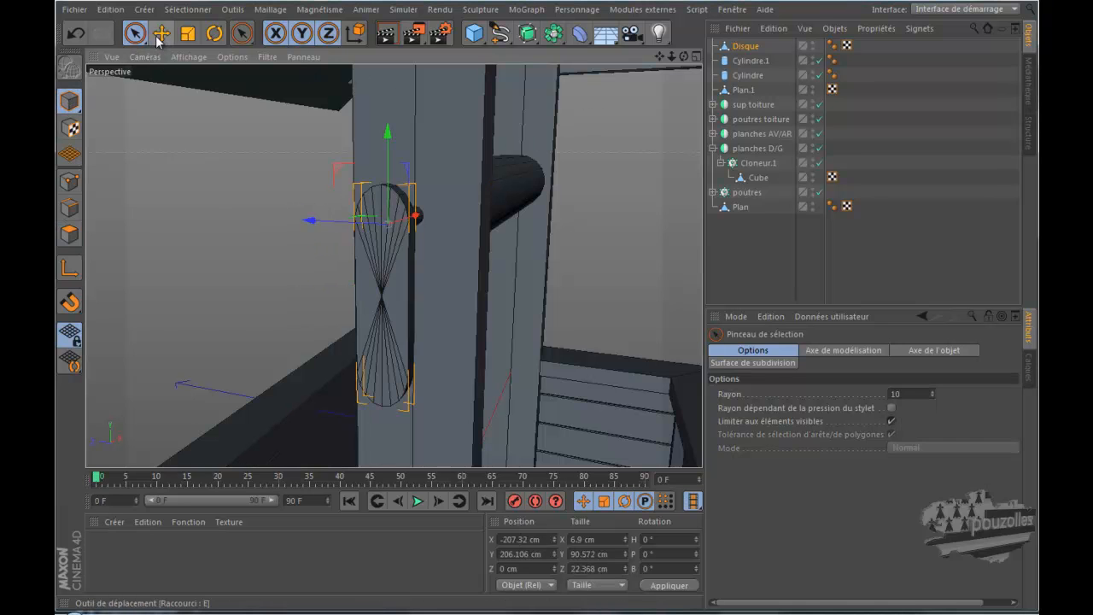
# Move the crank arm along X toward the post, to about -202 cm.
pyautogui.click(160, 32)
pyautogui.moveTo(684, 57); pyautogui.dragTo(581, 297)
pyautogui.moveTo(486, 219); pyautogui.dragTo(525, 199)
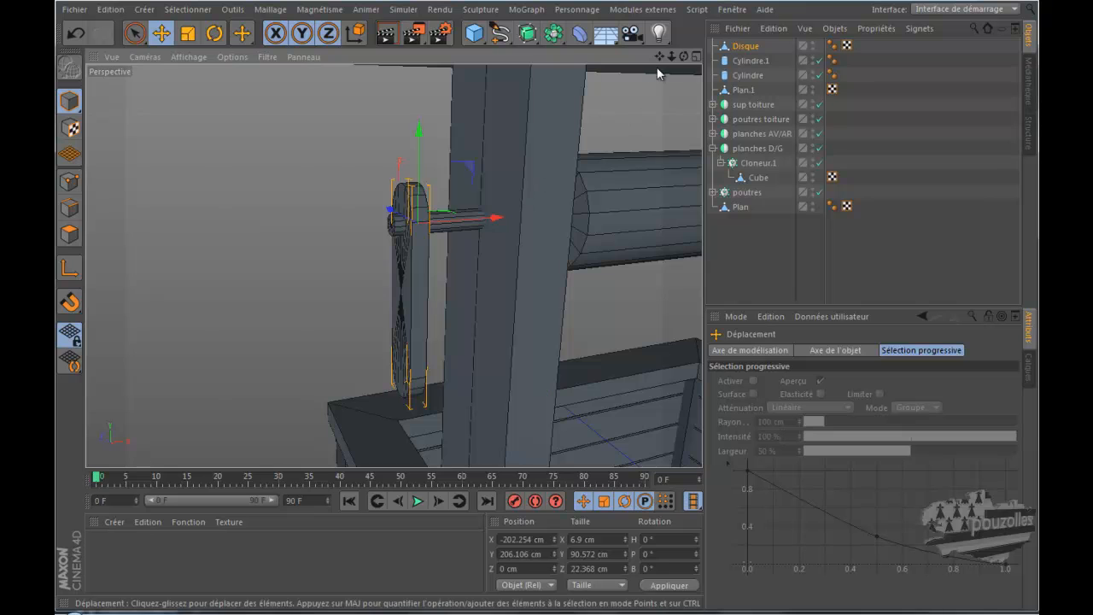
# Duplicate the thin axle cylinder Cylindre.1 at the head of the object list.
pyautogui.moveTo(684, 57); pyautogui.dragTo(583, 296)
pyautogui.keyDown('alt'); pyautogui.moveTo(634, 157); pyautogui.dragTo(627, 183); pyautogui.keyUp('alt')
pyautogui.moveTo(674, 60); pyautogui.dragTo(589, 299)
pyautogui.moveTo(662, 67); pyautogui.dragTo(579, 296)
pyautogui.moveTo(684, 57); pyautogui.dragTo(581, 295)
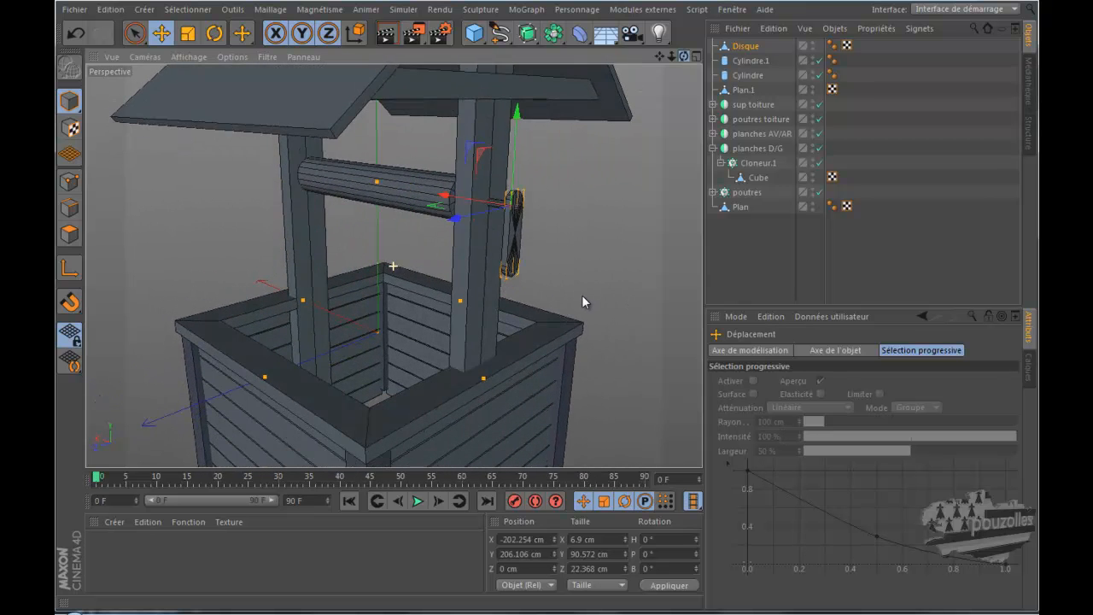
pyautogui.click(750, 60)
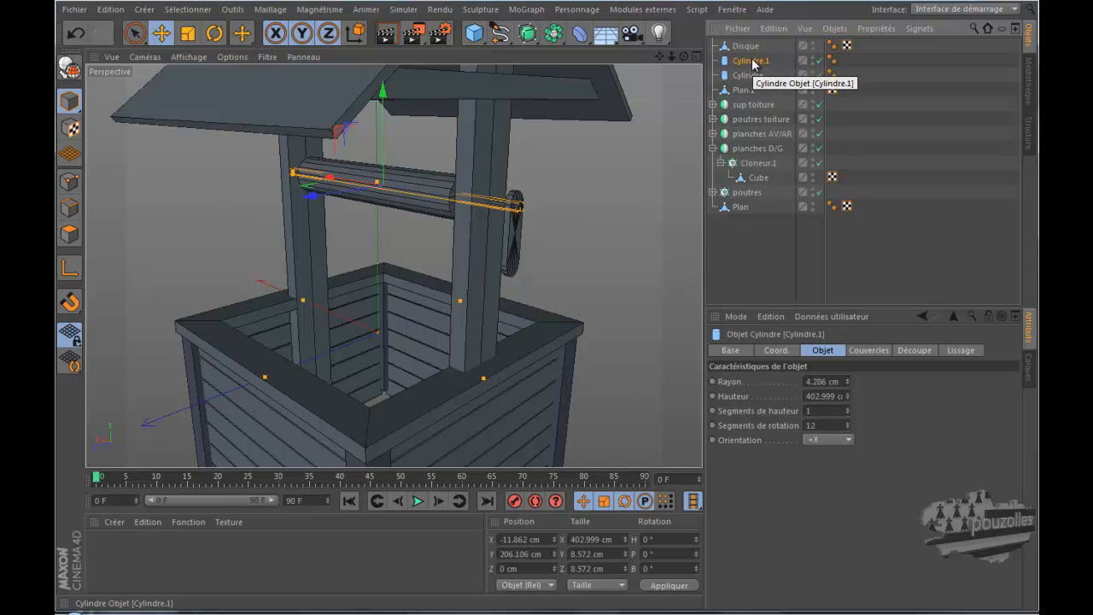
pyautogui.moveTo(751, 65); pyautogui.dragTo(752, 48)
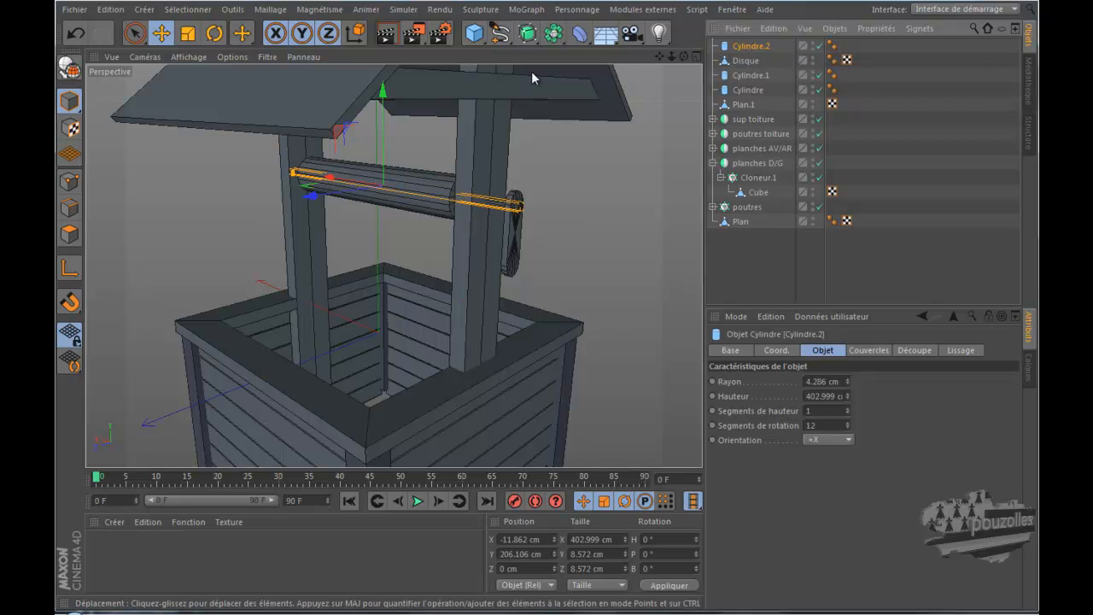
# Lower the copied cylinder to the bottom end of the crank arm, at Y about 148 cm.
pyautogui.moveTo(382, 92); pyautogui.dragTo(381, 141)
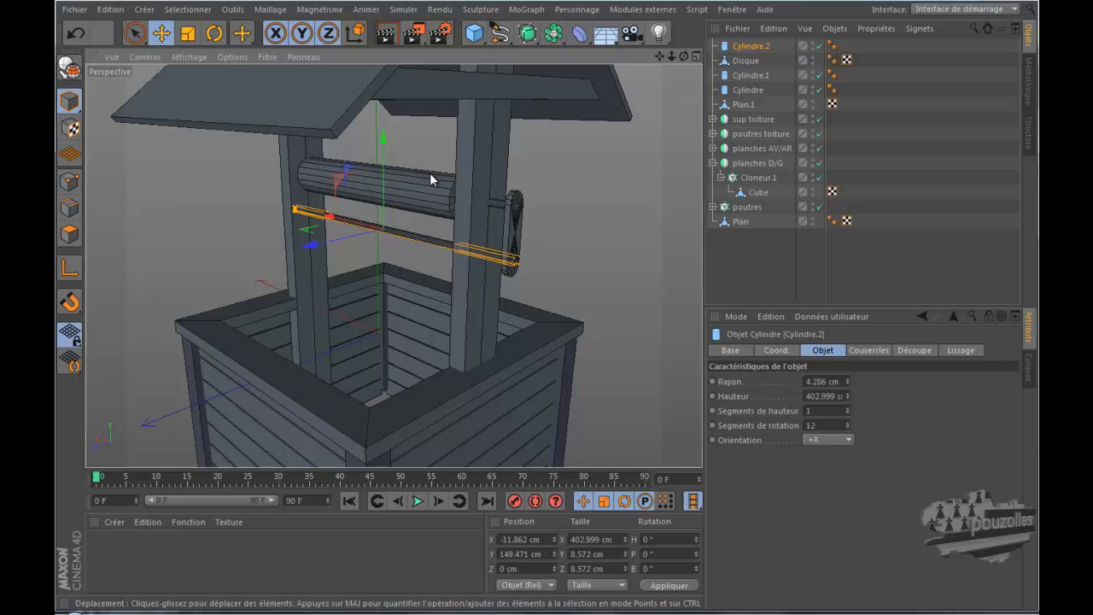
pyautogui.middleClick(588, 221)
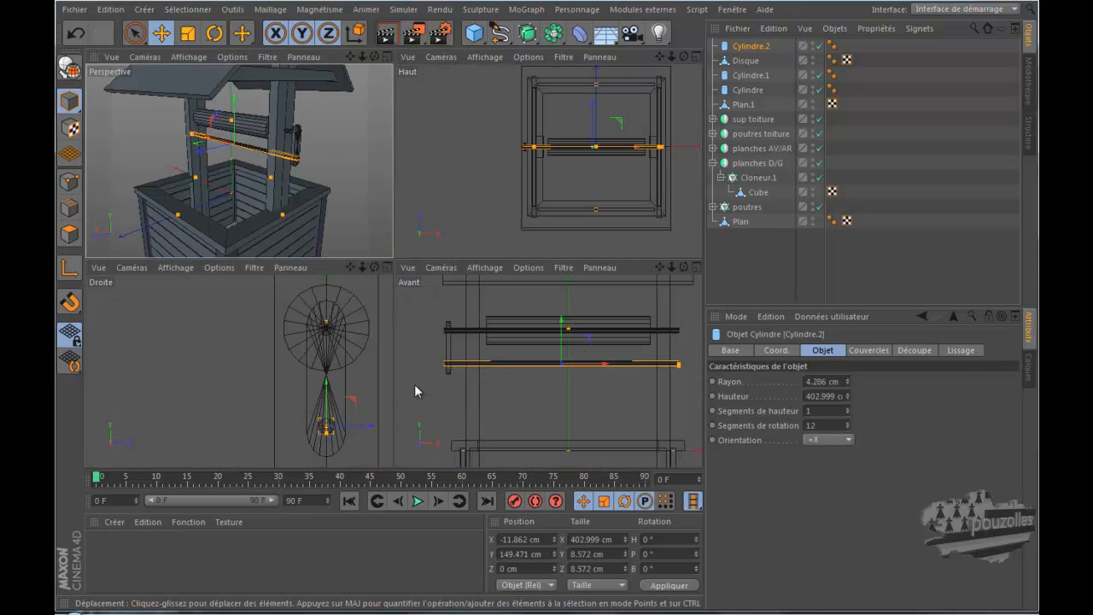
pyautogui.middleClick(262, 408)
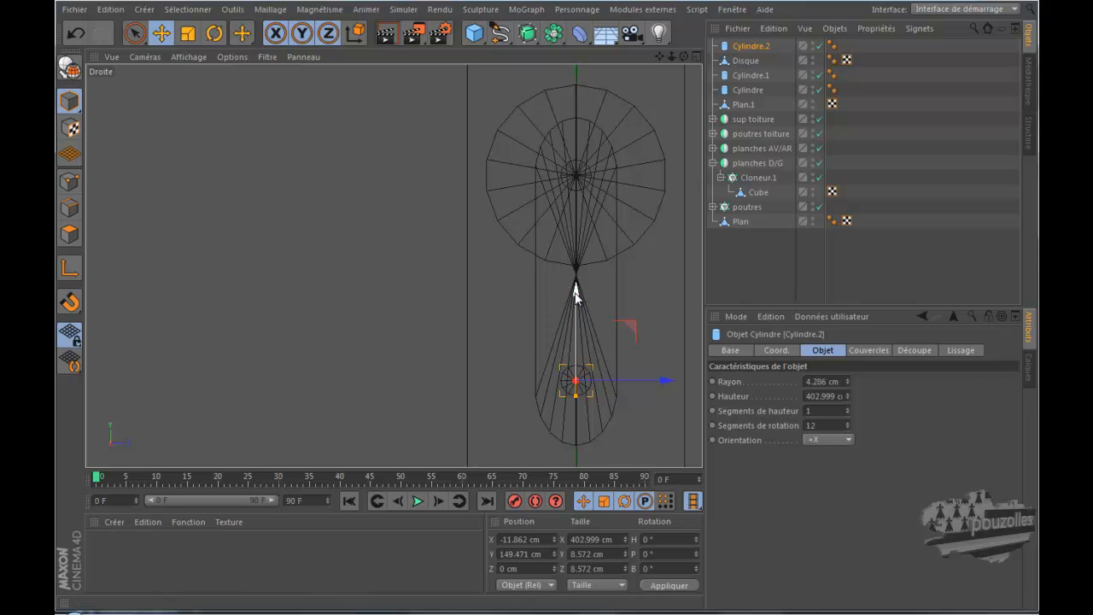
pyautogui.moveTo(576, 294); pyautogui.dragTo(576, 299)
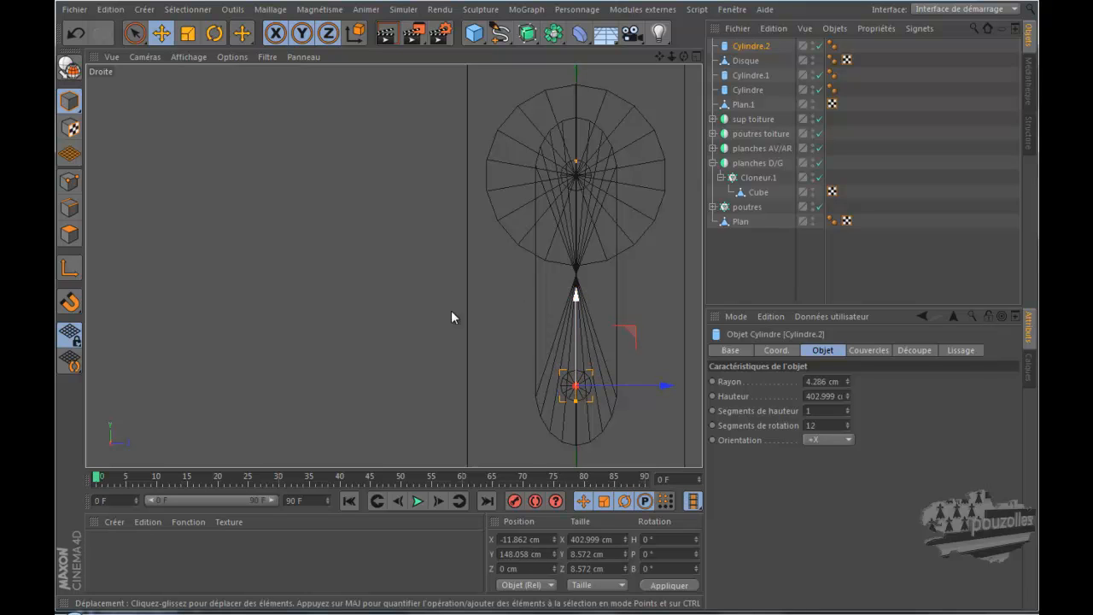
# Shift the copied cylinder along X toward the crank arm, to about -218 cm.
pyautogui.middleClick(364, 322)
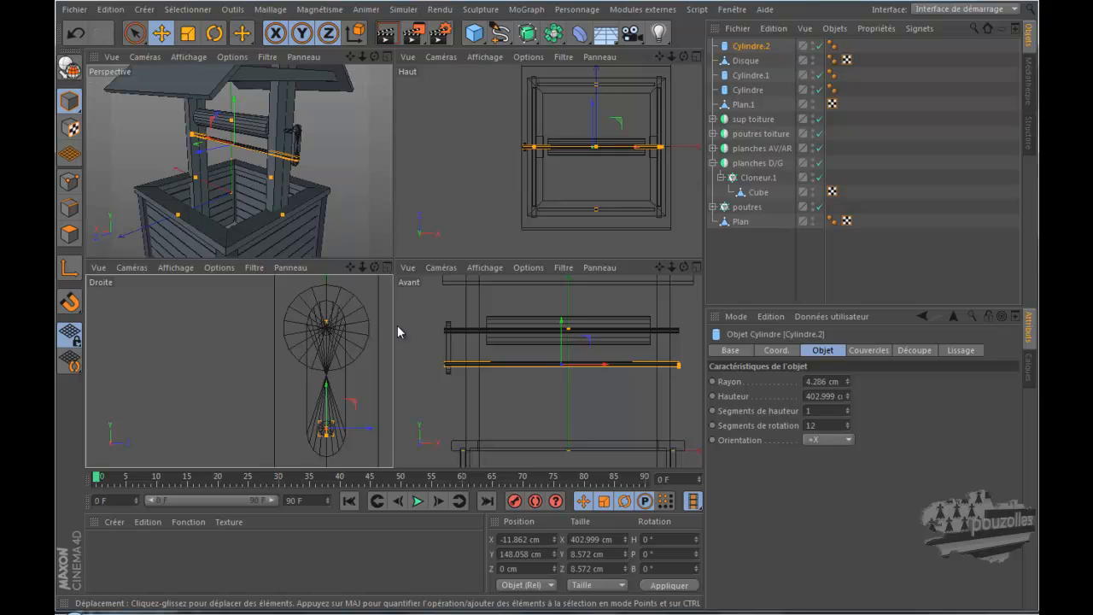
pyautogui.middleClick(447, 378)
pyautogui.scroll(-1, 478, 359)
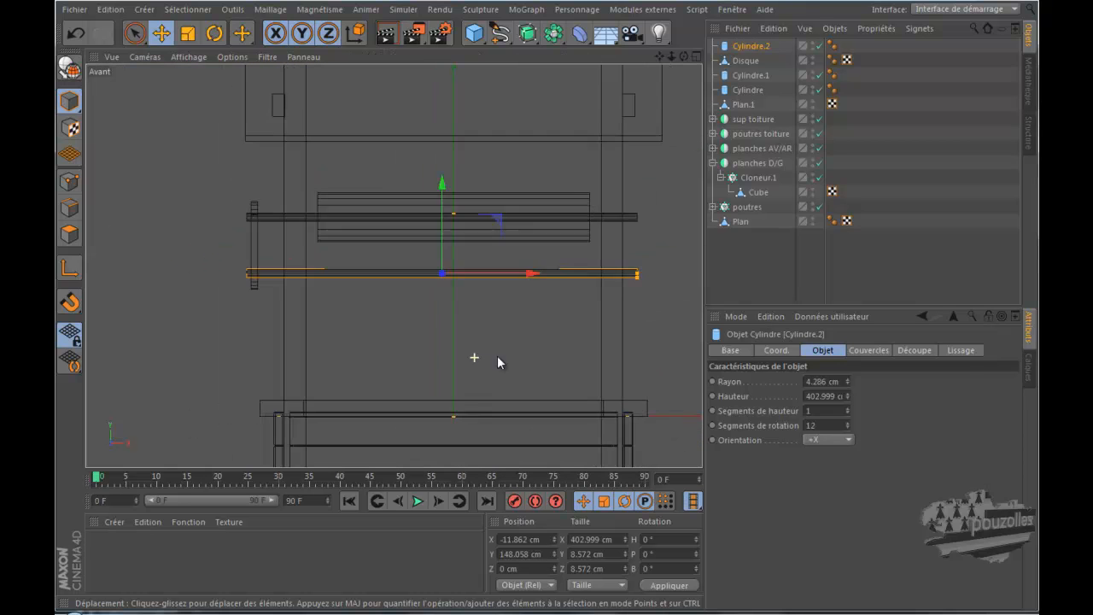
pyautogui.scroll(-1, 581, 304)
pyautogui.moveTo(552, 282); pyautogui.dragTo(377, 297)
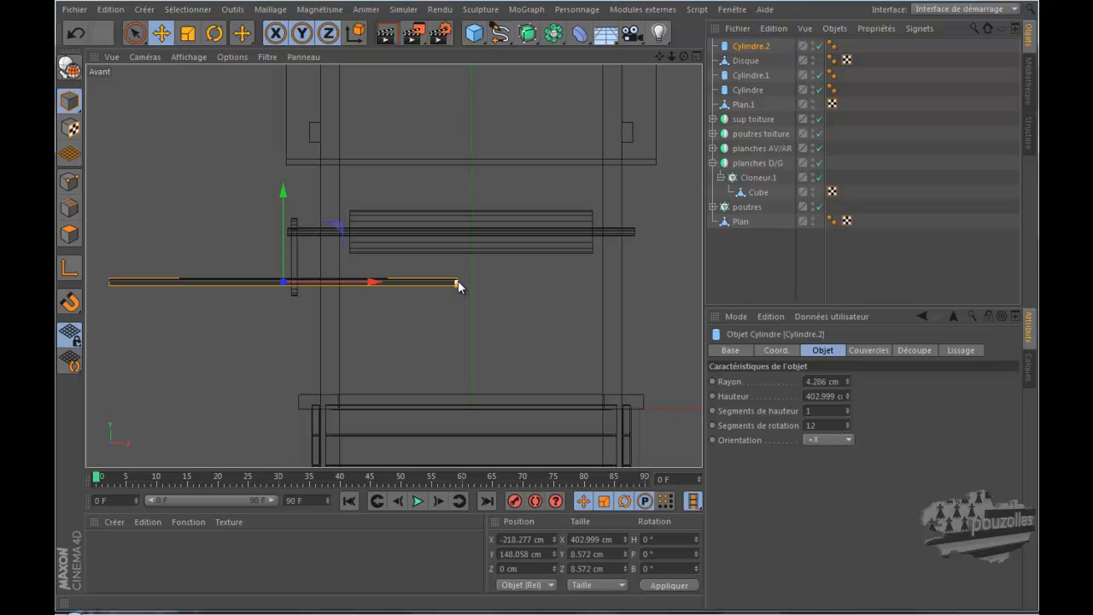
# Shorten the copied cylinder to about 59 cm and place it through the crank arm at X about -226 cm, then deselect it.
pyautogui.scroll(4, 458, 287)
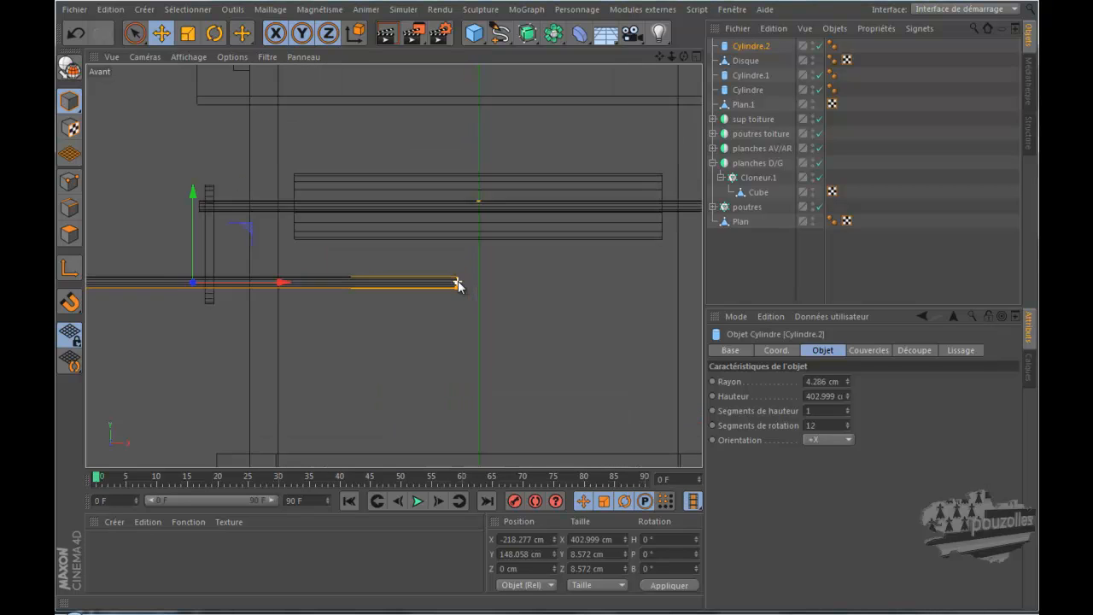
pyautogui.moveTo(451, 284); pyautogui.dragTo(243, 282)
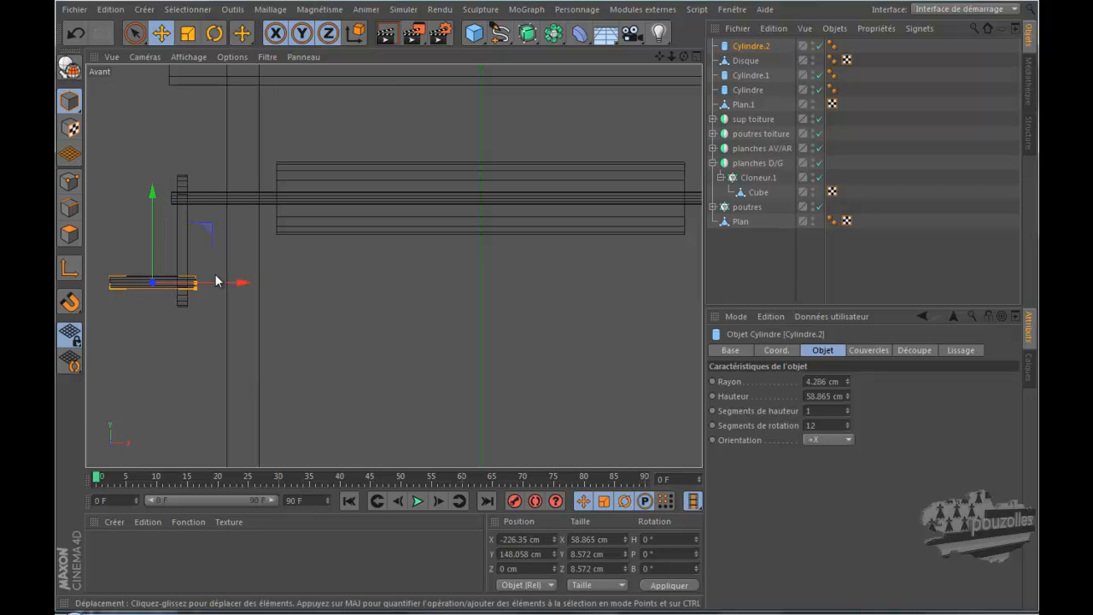
pyautogui.middleClick(117, 202)
pyautogui.middleClick(183, 198)
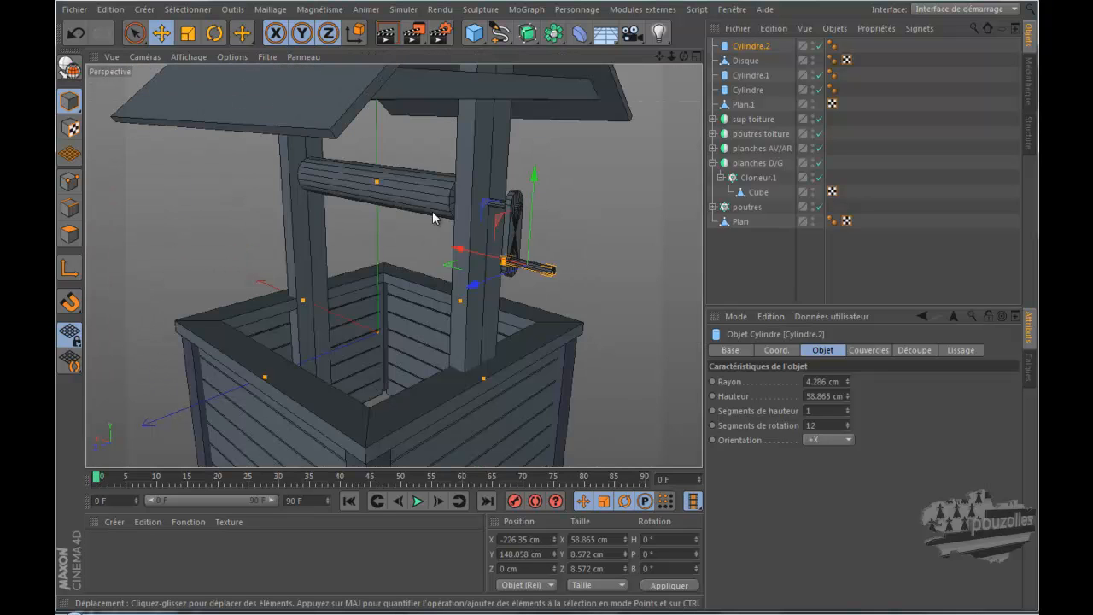
pyautogui.click(596, 199)
# Add a Spirale spline and set its plane to ZY.
pyautogui.moveTo(683, 57); pyautogui.dragTo(582, 297)
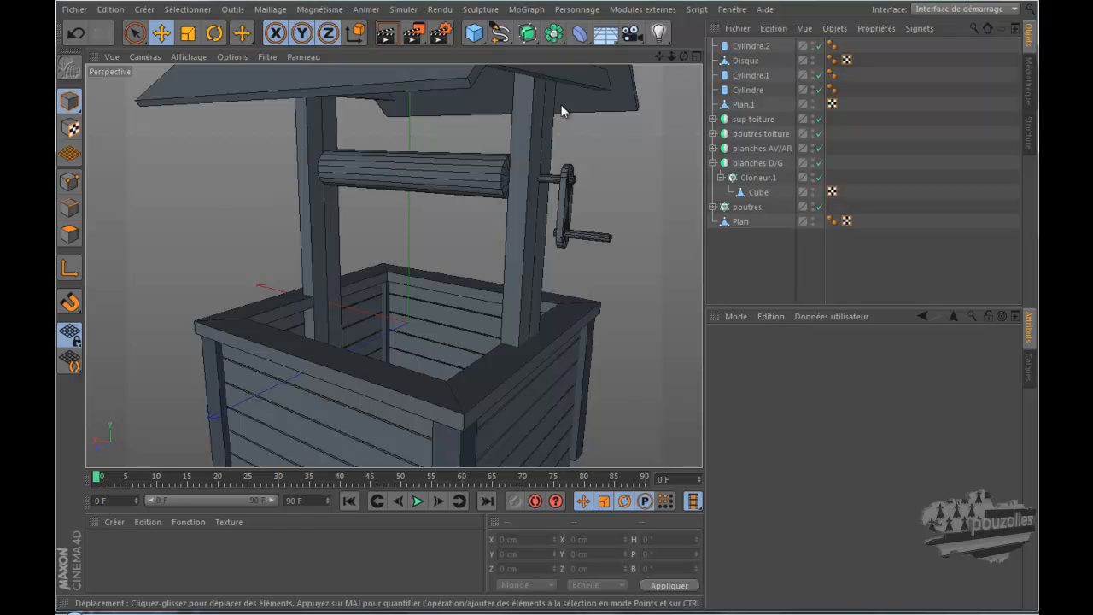
pyautogui.click(500, 33)
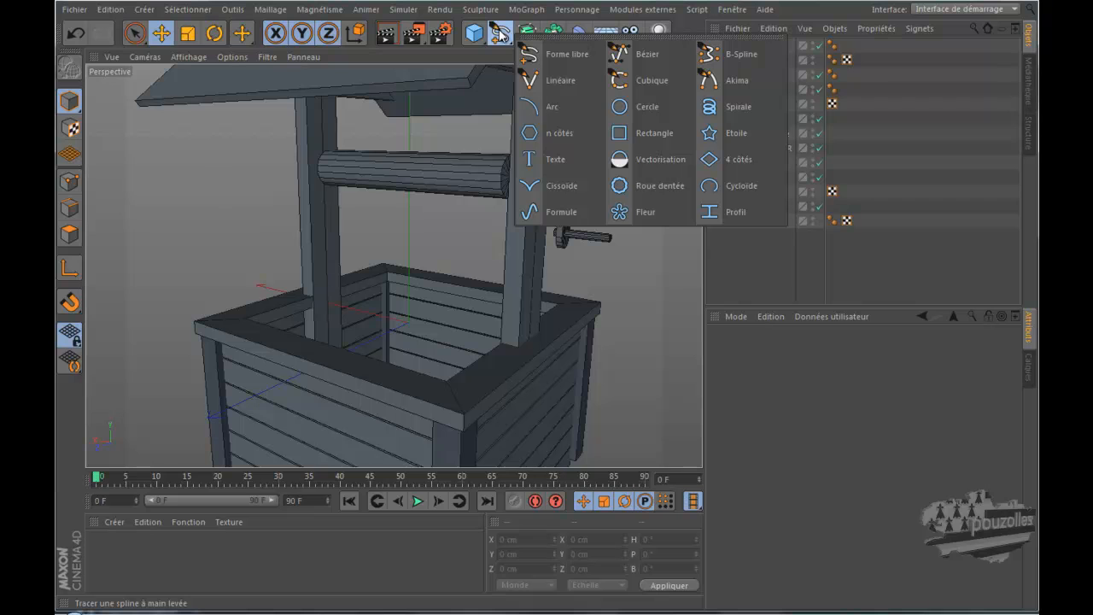
pyautogui.click(740, 106)
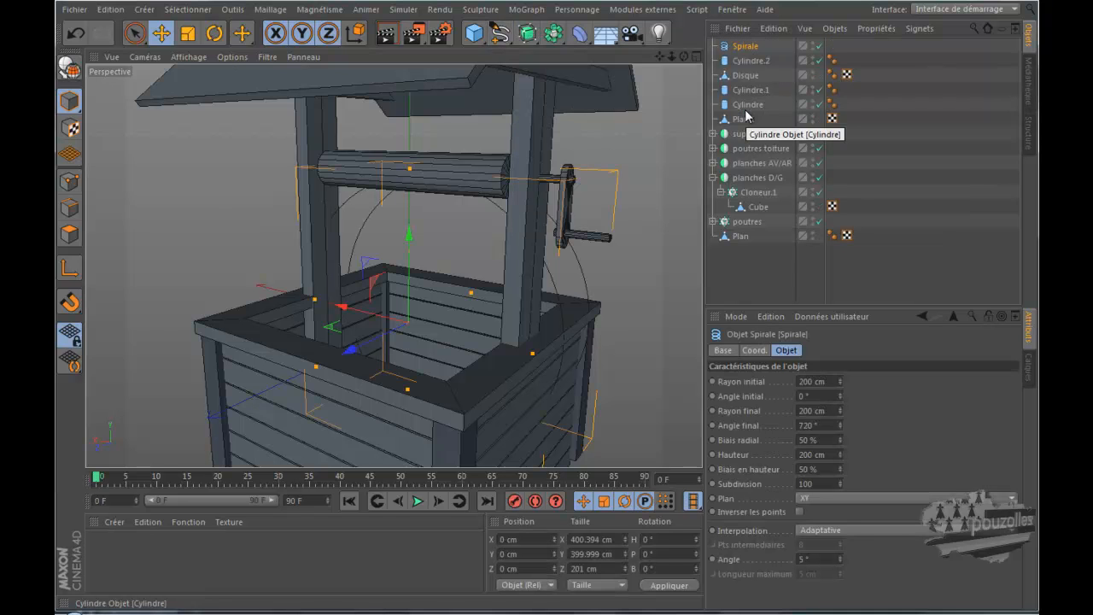
pyautogui.moveTo(586, 298)
pyautogui.keyDown('alt'); pyautogui.mouseDown()
pyautogui.moveTo(595, 302)
pyautogui.moveTo(568, 297)
pyautogui.moveTo(597, 295)
pyautogui.mouseUp(); pyautogui.keyUp('alt')
pyautogui.click(823, 498)
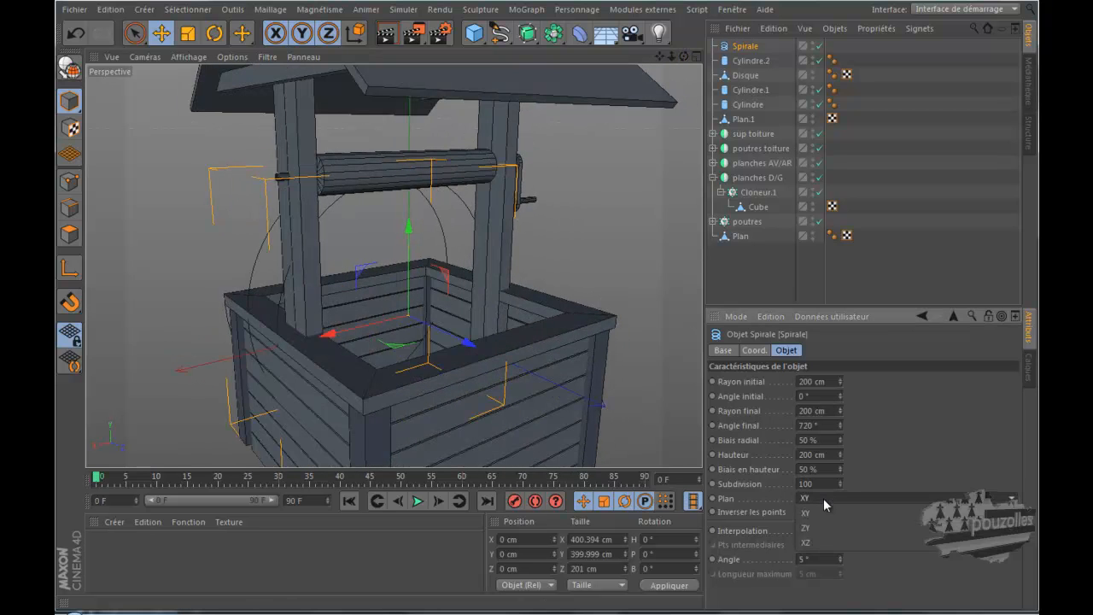
pyautogui.click(824, 527)
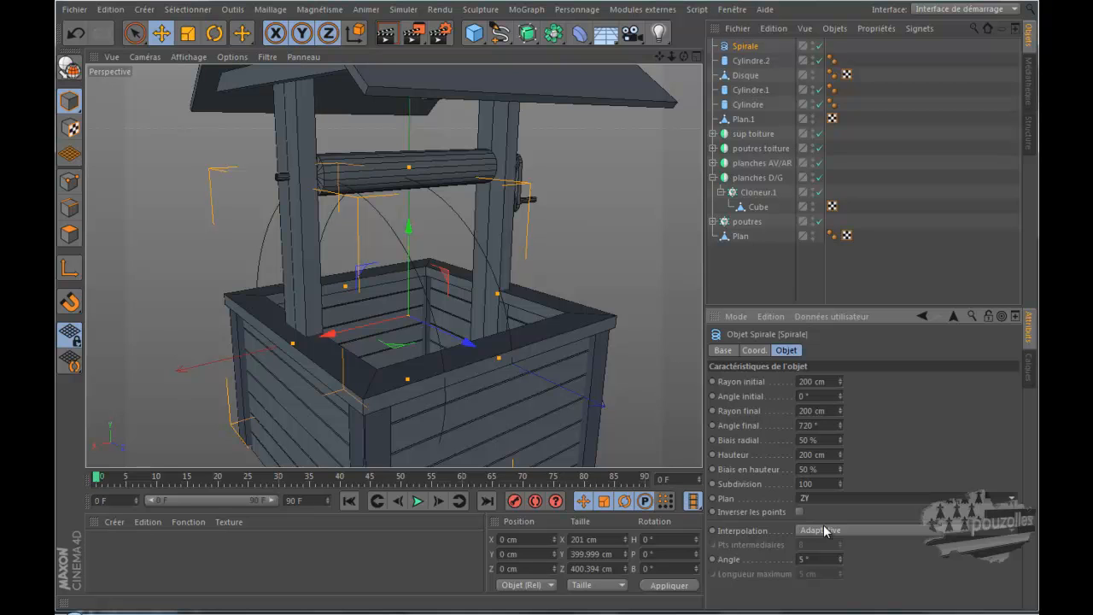
# Enable snapping and raise the spiral onto the axle's centre at Y 206.106 cm.
pyautogui.middleClick(522, 360)
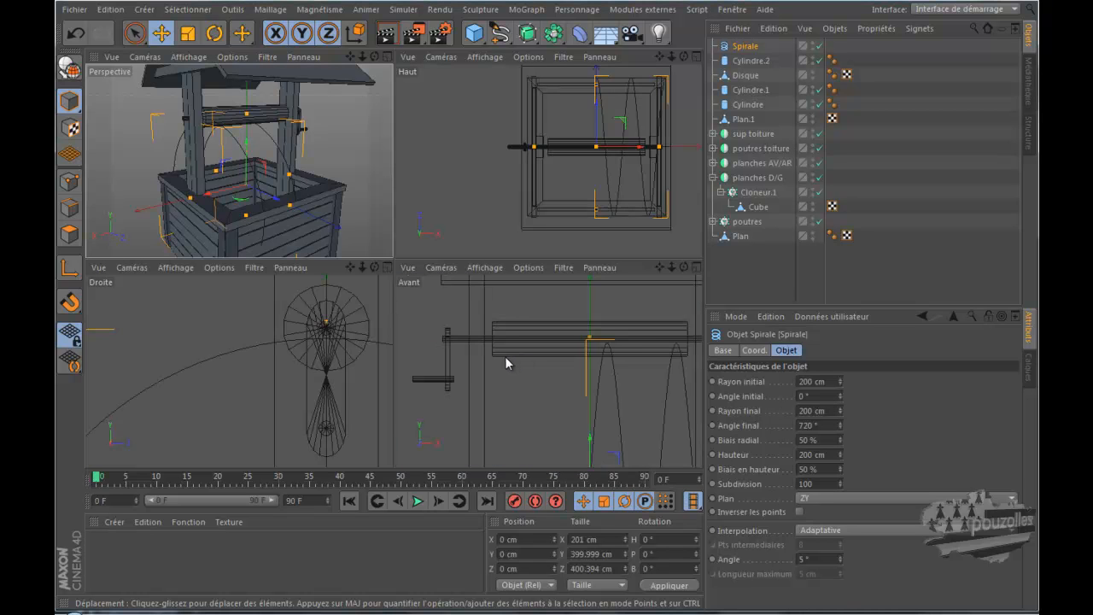
pyautogui.middleClick(262, 401)
pyautogui.scroll(-8, 319, 374)
pyautogui.moveTo(658, 57); pyautogui.dragTo(573, 295)
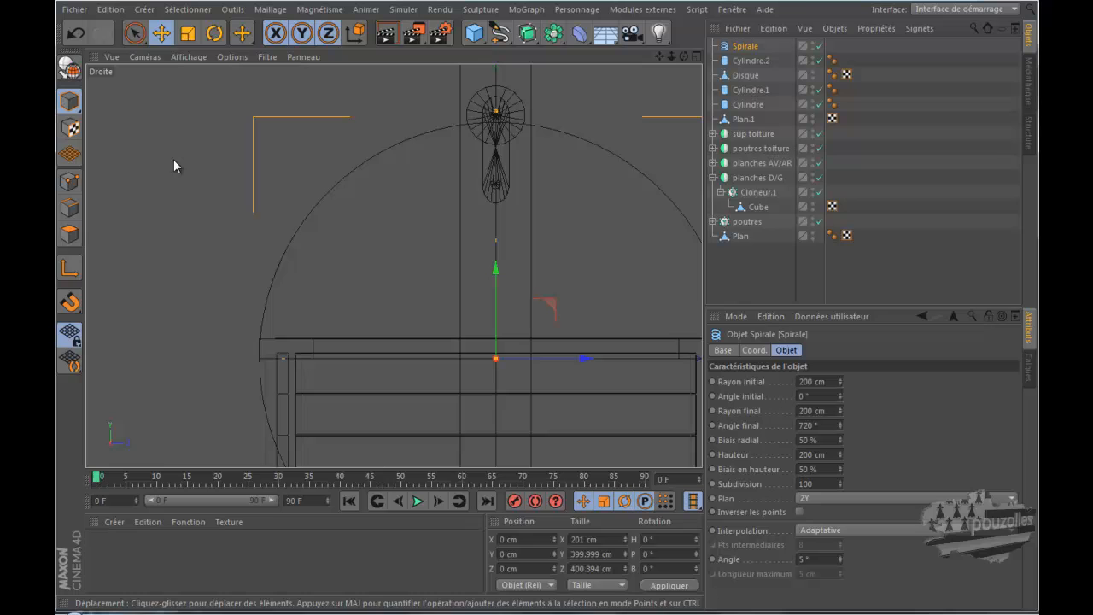
pyautogui.click(70, 303)
pyautogui.moveTo(496, 271); pyautogui.dragTo(582, 304)
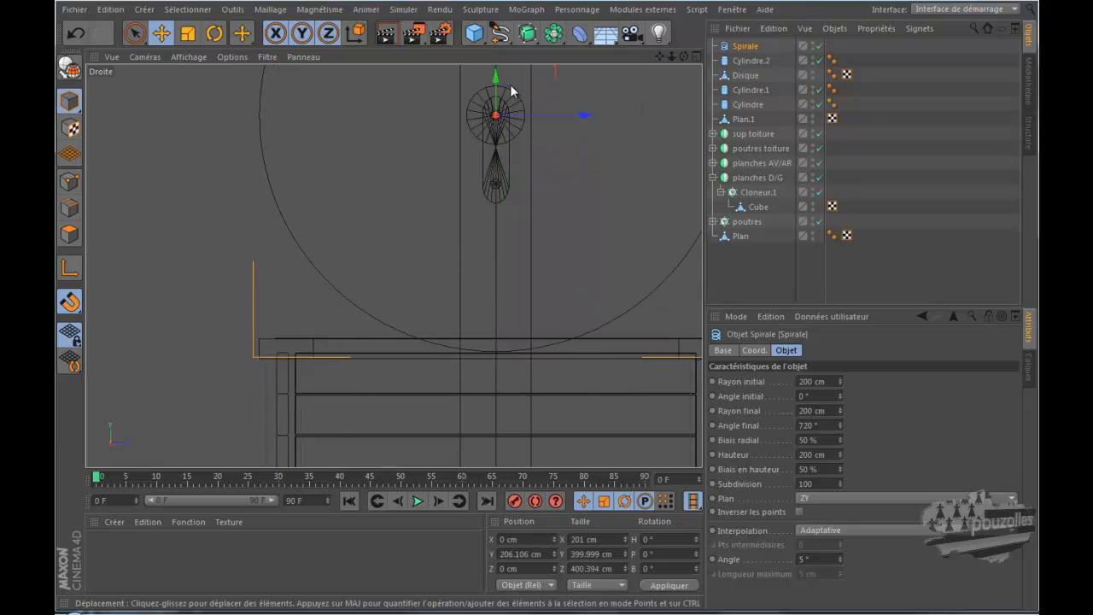
# Move the spiral along X over the winch drum, to about -82 cm.
pyautogui.scroll(2, 506, 98)
pyautogui.scroll(5, 506, 98)
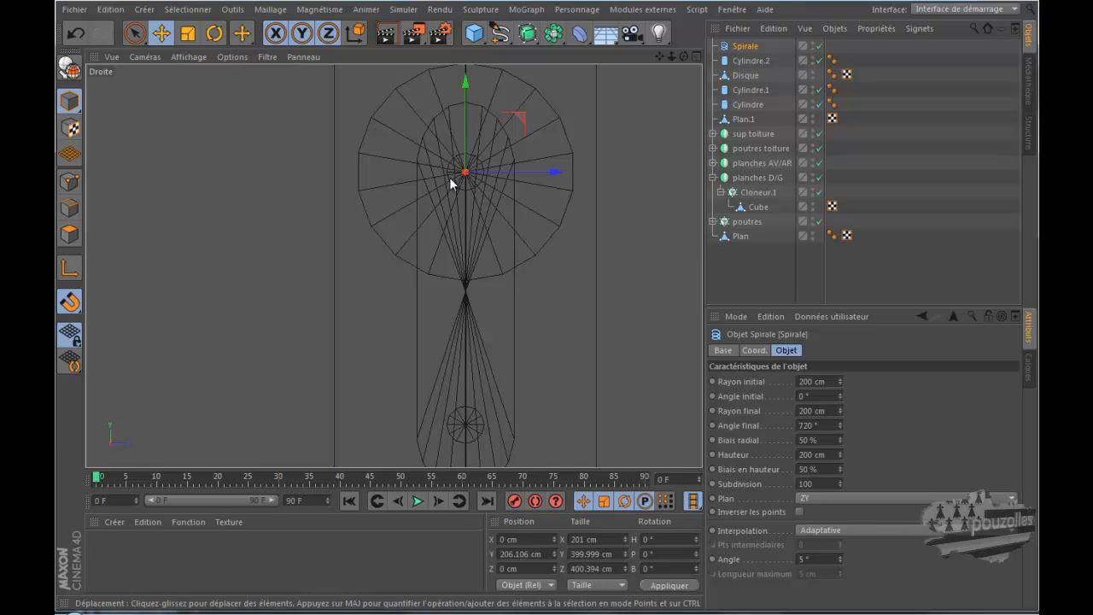
pyautogui.middleClick(195, 283)
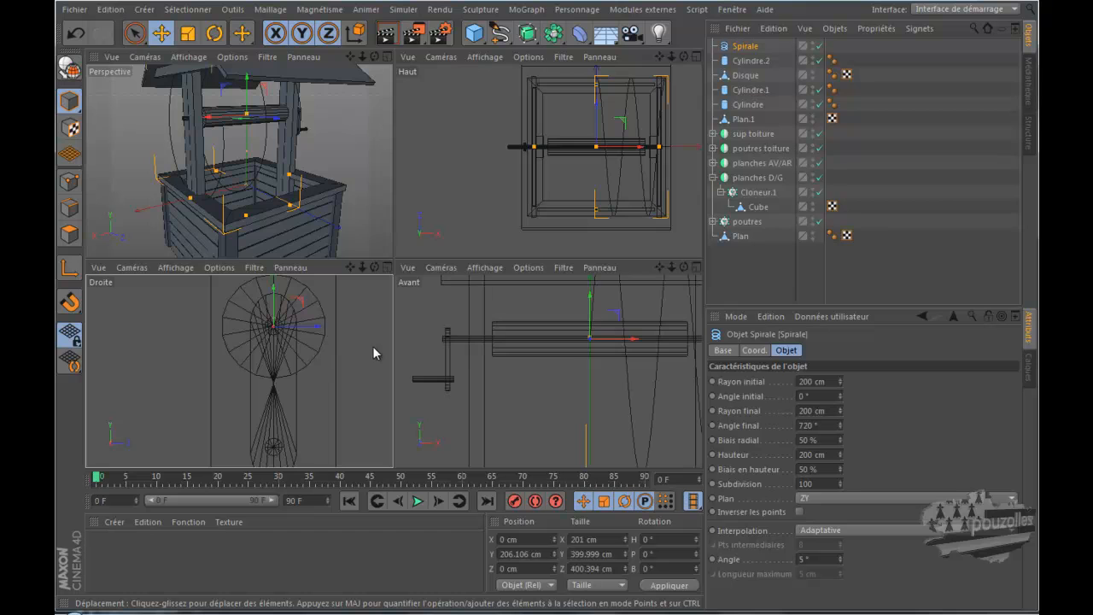
pyautogui.middleClick(506, 367)
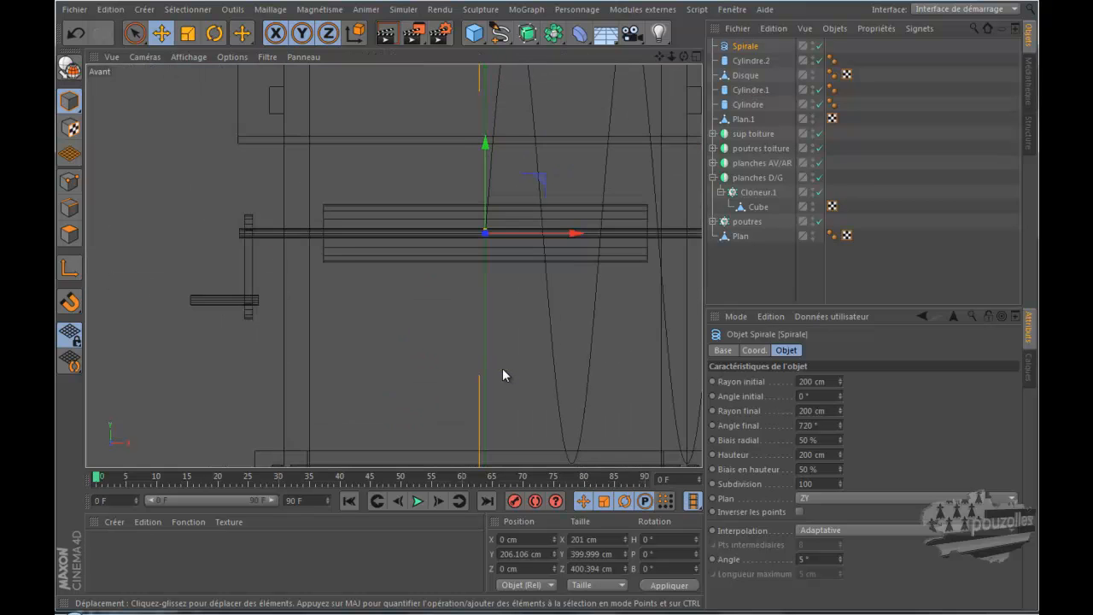
pyautogui.moveTo(660, 57); pyautogui.dragTo(579, 296)
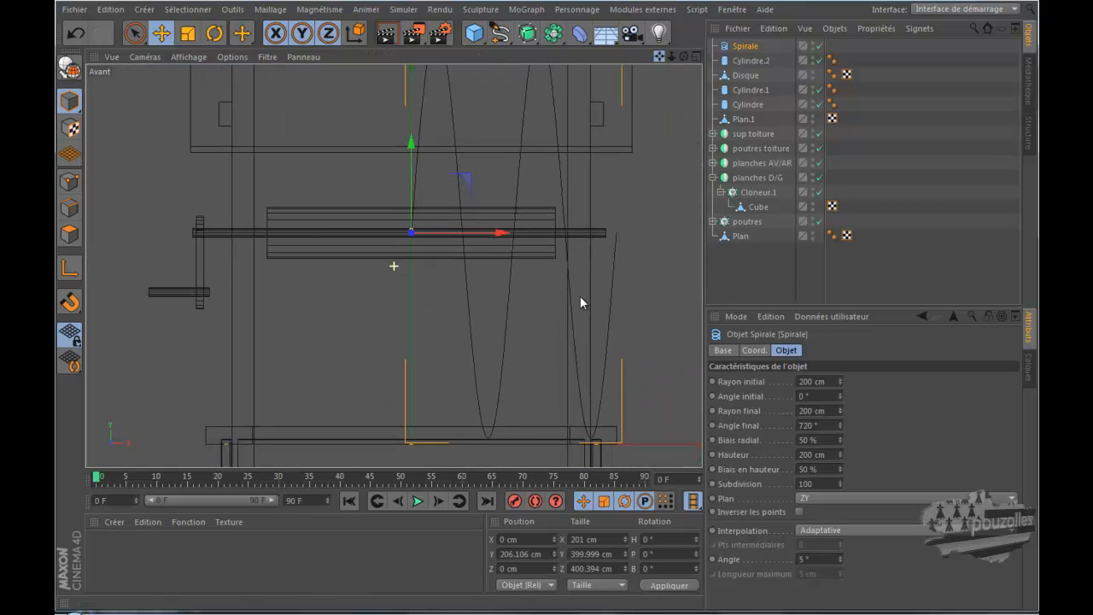
pyautogui.moveTo(505, 236); pyautogui.dragTo(420, 243)
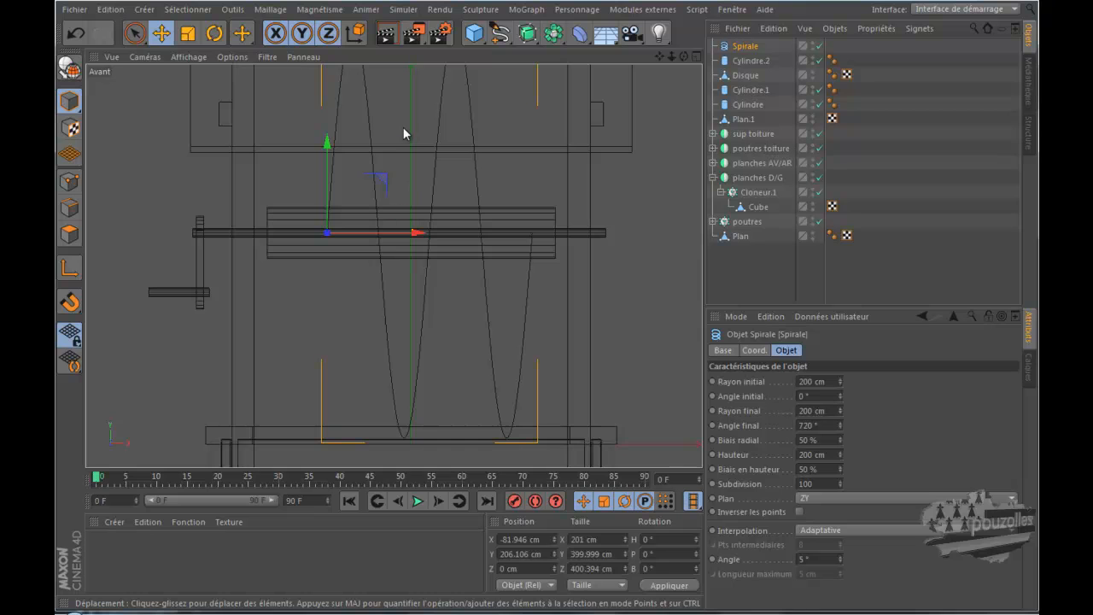
# Set both the initial and final radius of the spiral to 22 cm.
pyautogui.doubleClick(809, 381)
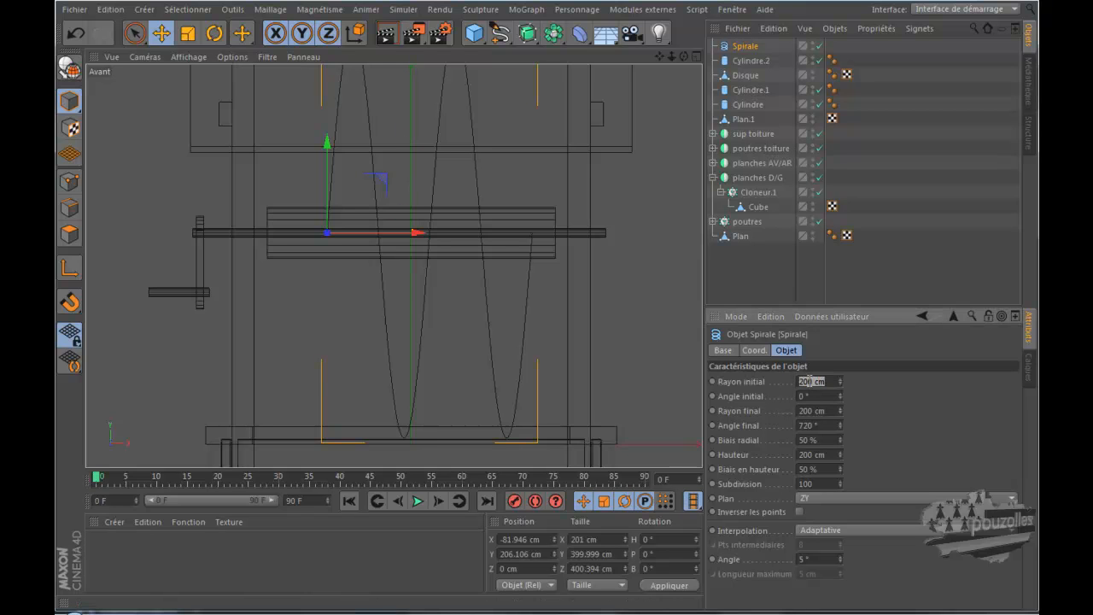
pyautogui.write('22')
pyautogui.click(817, 411)
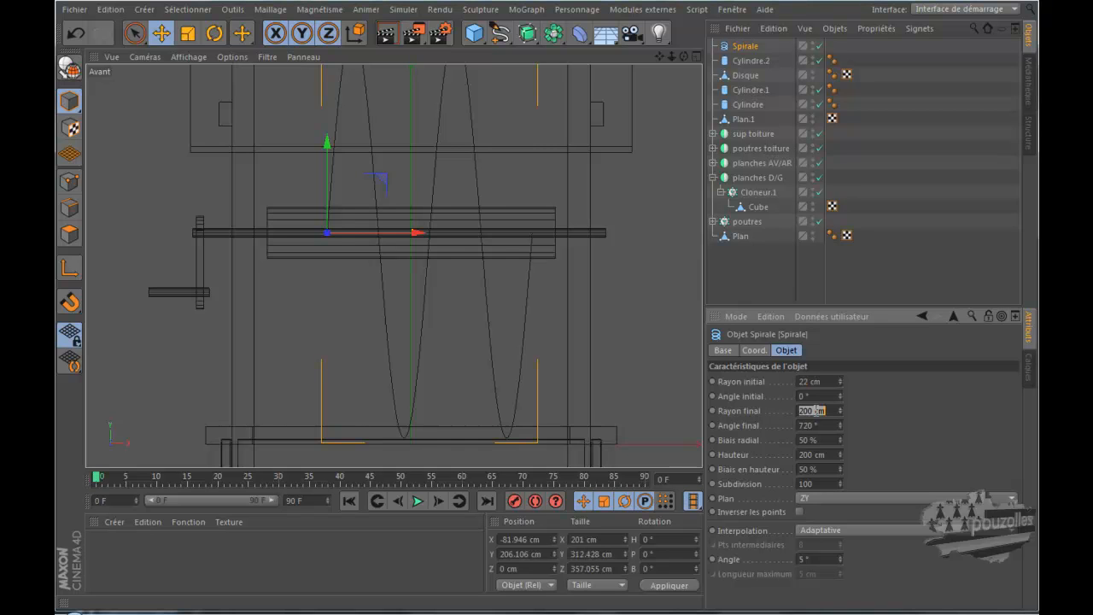
pyautogui.write('22')
pyautogui.press('Return')
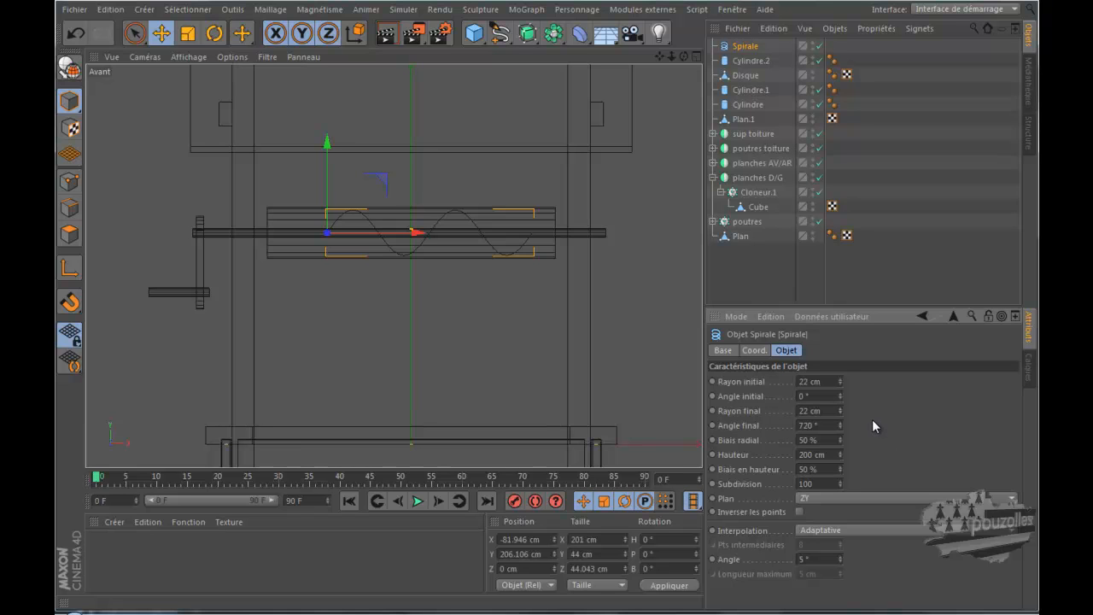
# Increase the spiral's initial radius to 30 cm.
pyautogui.click(840, 379)
pyautogui.click(841, 379)
pyautogui.click(840, 379)
pyautogui.click(840, 380)
pyautogui.click(840, 379)
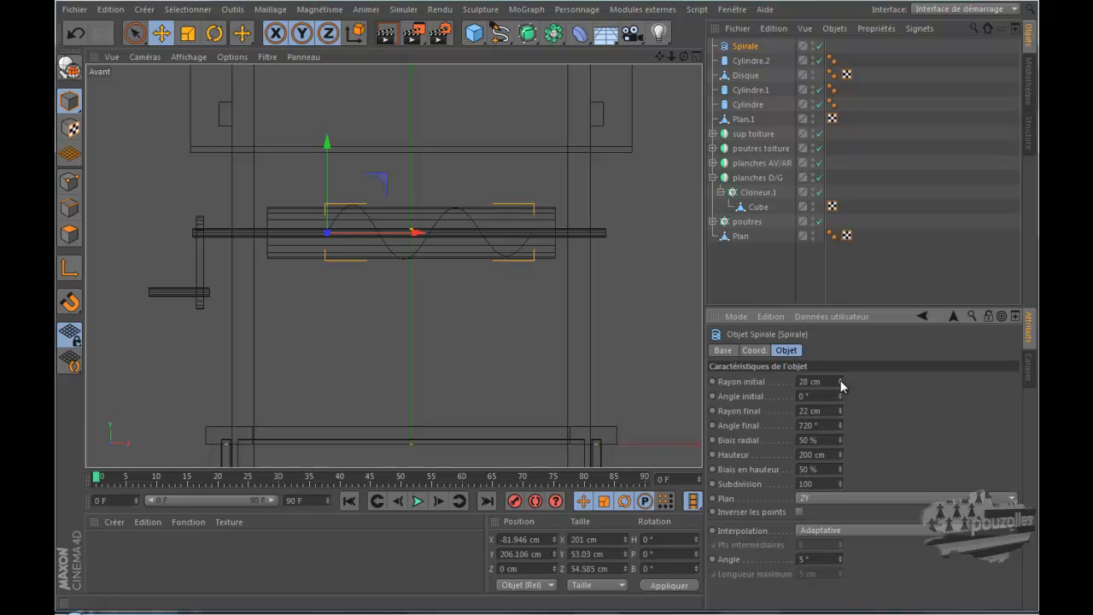
pyautogui.click(840, 380)
pyautogui.click(840, 379)
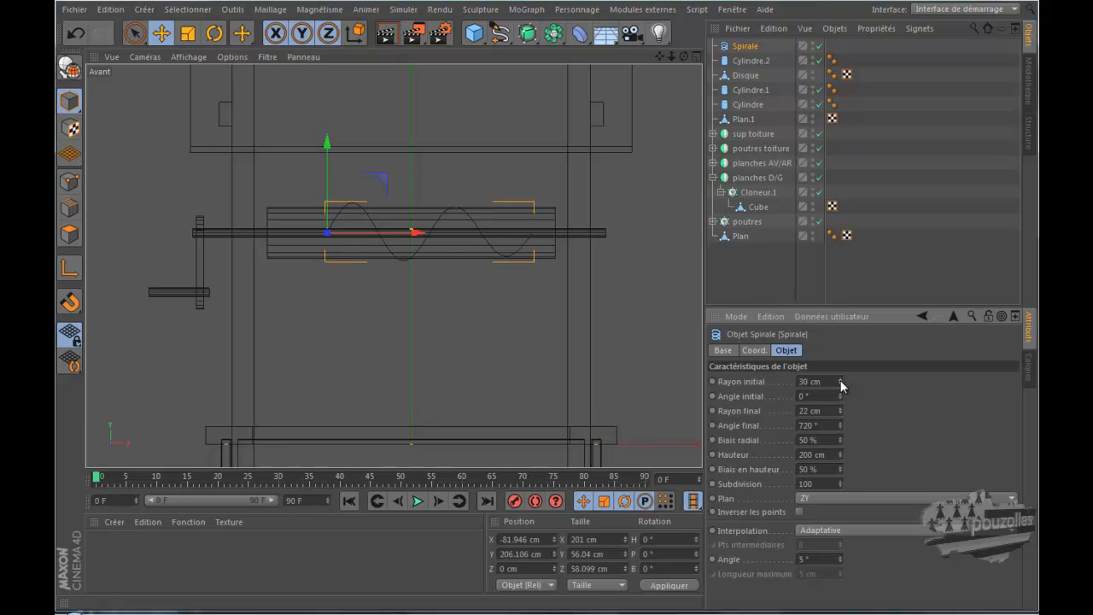
# Set the spiral's final radius to 30 cm.
pyautogui.doubleClick(826, 411)
pyautogui.write('30')
pyautogui.press('Return')
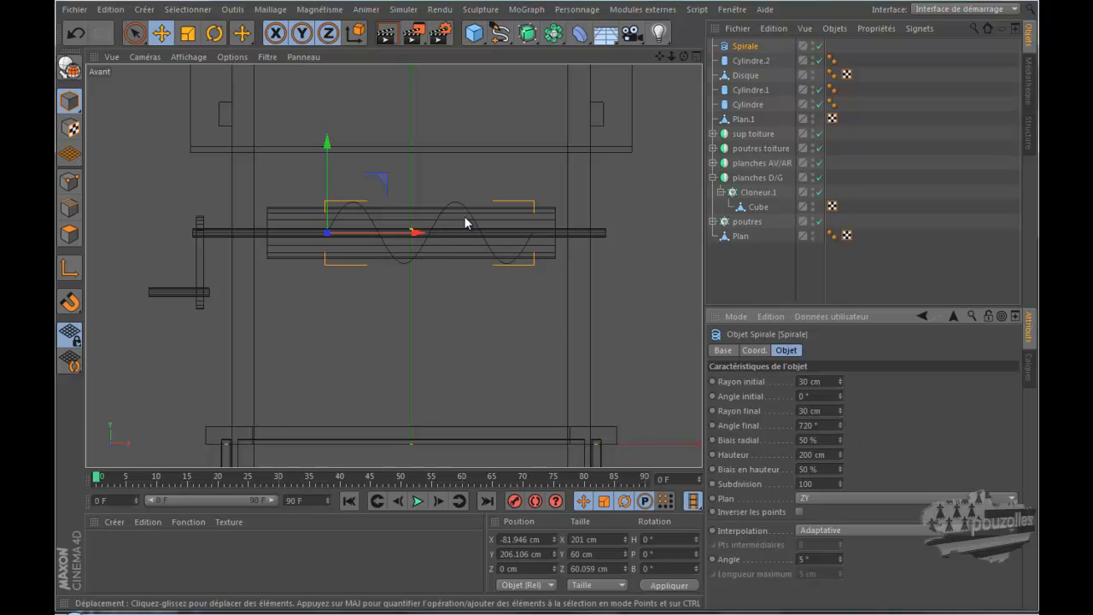
# Reduce the spiral's height to 30 cm.
pyautogui.scroll(2, 461, 222)
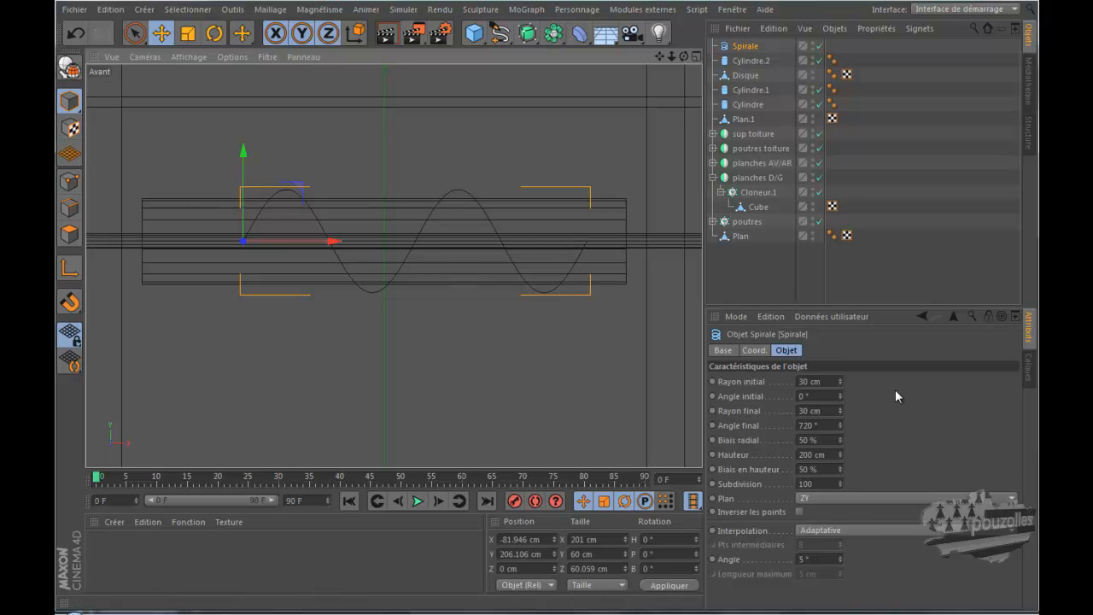
pyautogui.click(841, 455)
pyautogui.click(841, 454)
pyautogui.click(842, 455)
pyautogui.click(841, 454)
pyautogui.moveTo(841, 456); pyautogui.dragTo(839, 460)
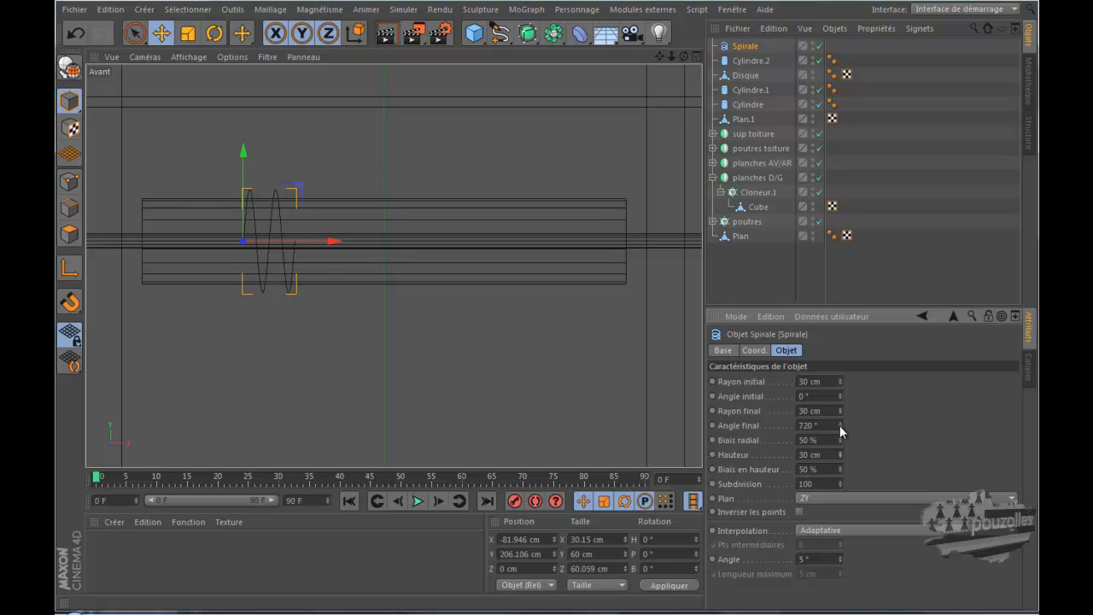
# Set the spiral's final angle to 5000° and increase its height to 65 cm.
pyautogui.moveTo(840, 415)
pyautogui.mouseDown()
pyautogui.moveTo(880, 41)
pyautogui.moveTo(925, 121)
pyautogui.moveTo(910, 38)
pyautogui.moveTo(853, 338)
pyautogui.moveTo(896, 340)
pyautogui.moveTo(861, 329)
pyautogui.moveTo(878, 264)
pyautogui.moveTo(875, 384)
pyautogui.moveTo(915, 66)
pyautogui.moveTo(840, 417)
pyautogui.mouseUp()
pyautogui.click(810, 425)
pyautogui.write('5000')
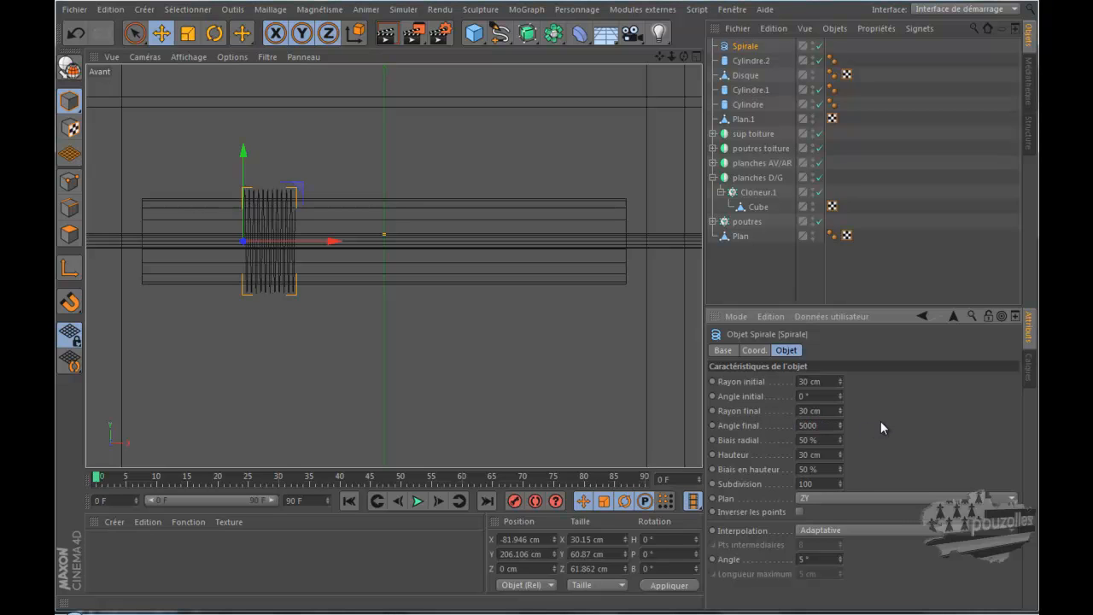
pyautogui.press('Return')
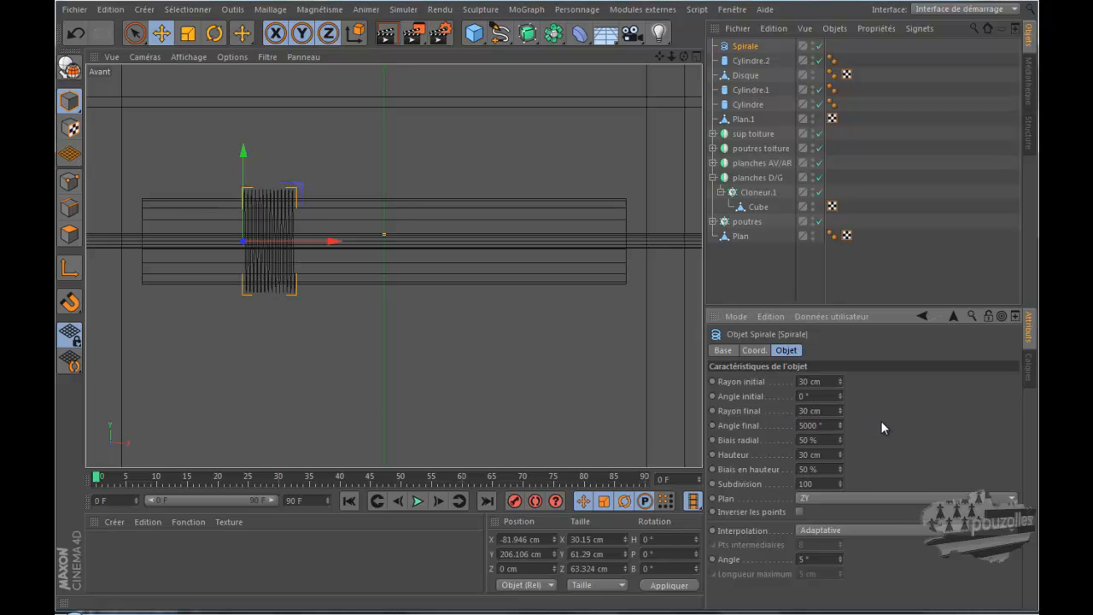
pyautogui.scroll(5, 243, 213)
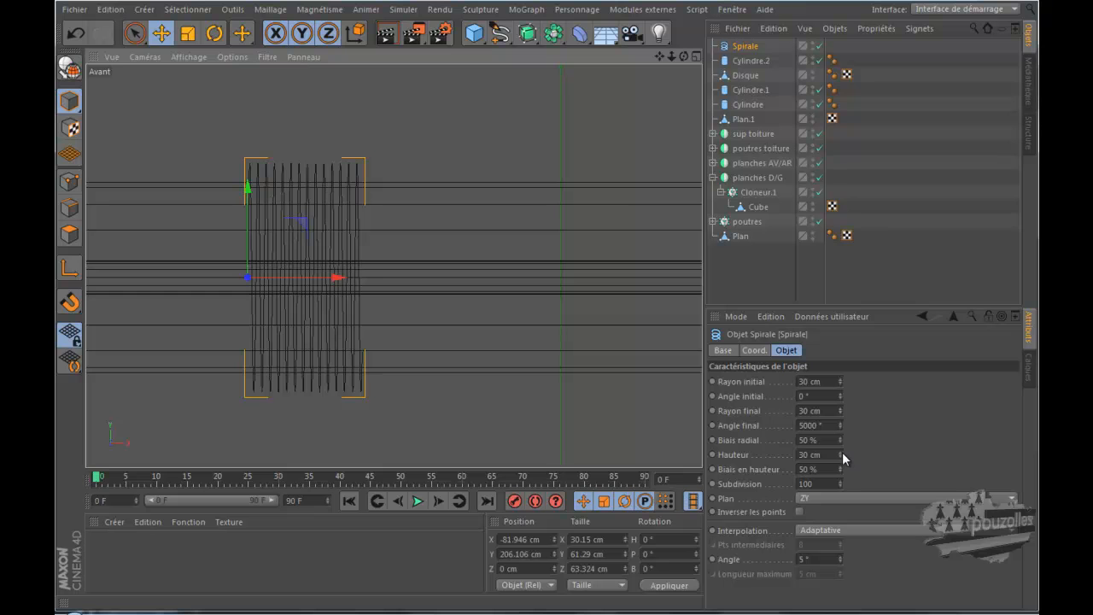
pyautogui.moveTo(842, 453); pyautogui.dragTo(841, 457)
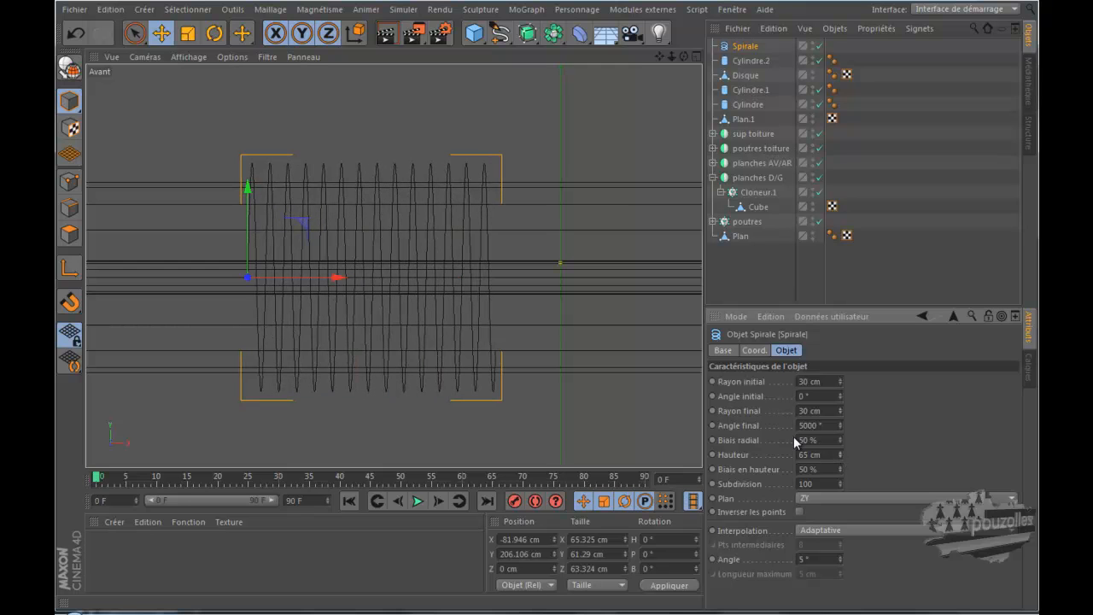
# Render a preview of the perspective view to check how the spiral looks on the winch drum.
pyautogui.middleClick(195, 157)
pyautogui.middleClick(265, 150)
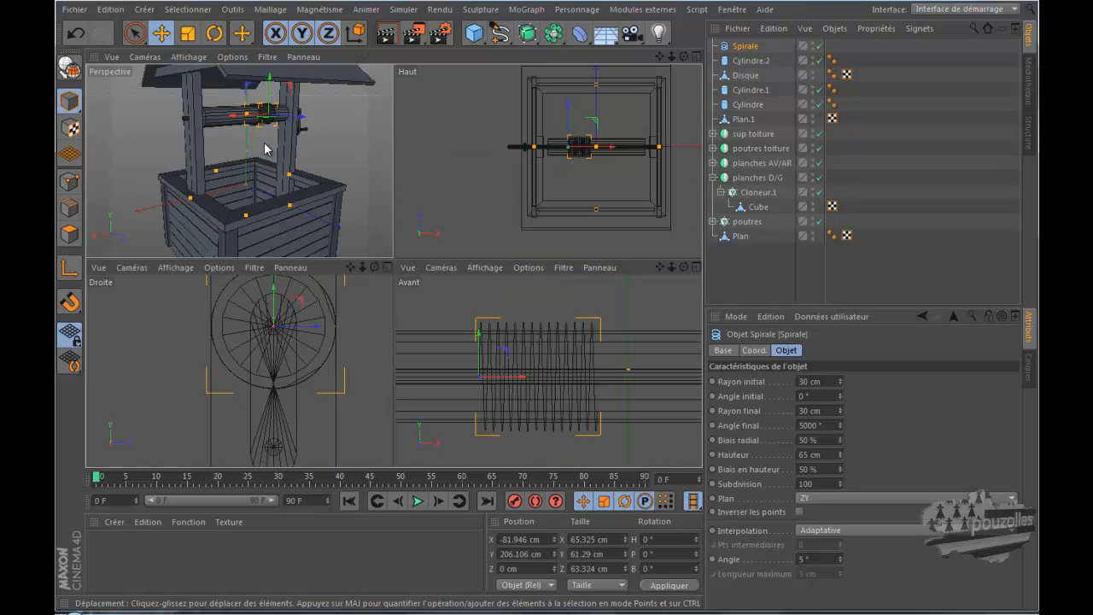
pyautogui.scroll(5, 504, 135)
pyautogui.scroll(3, 491, 138)
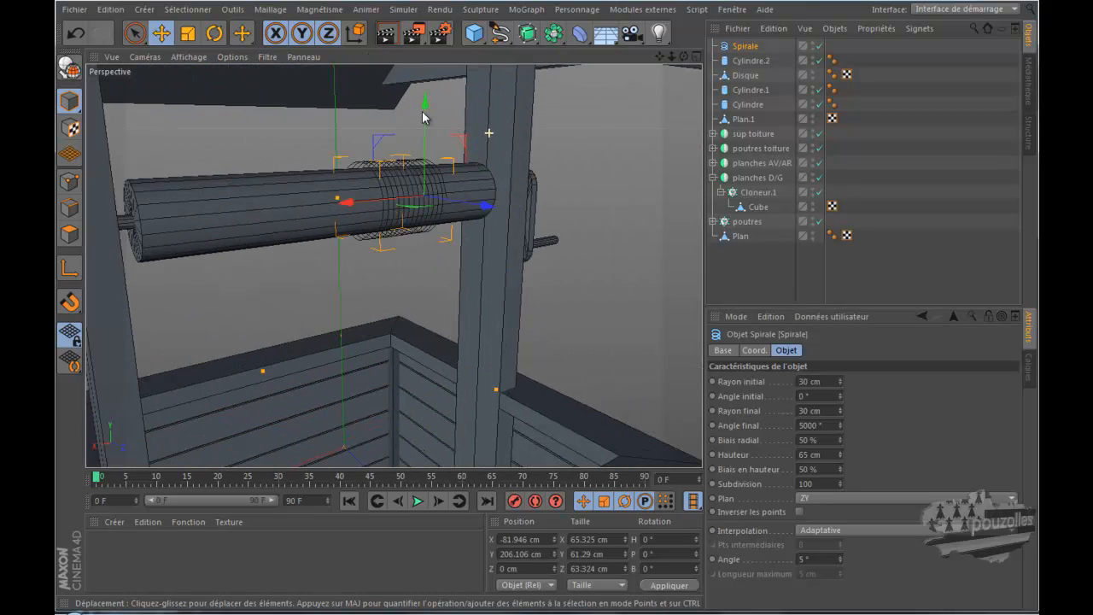
pyautogui.click(389, 34)
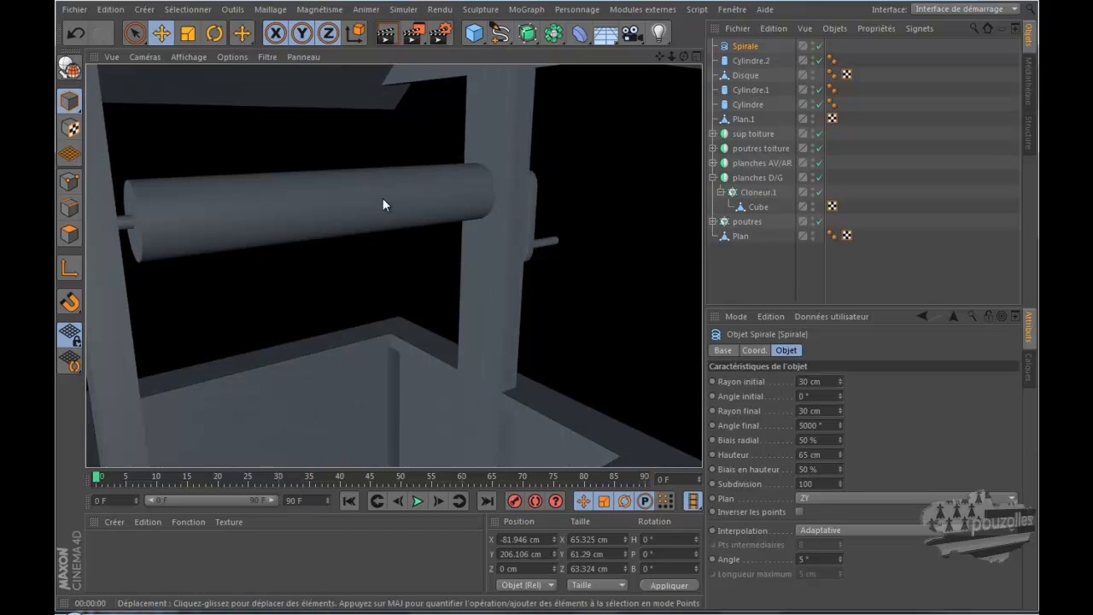
# Add a circle spline with a 1 cm radius as the rope's profile.
pyautogui.click(745, 47)
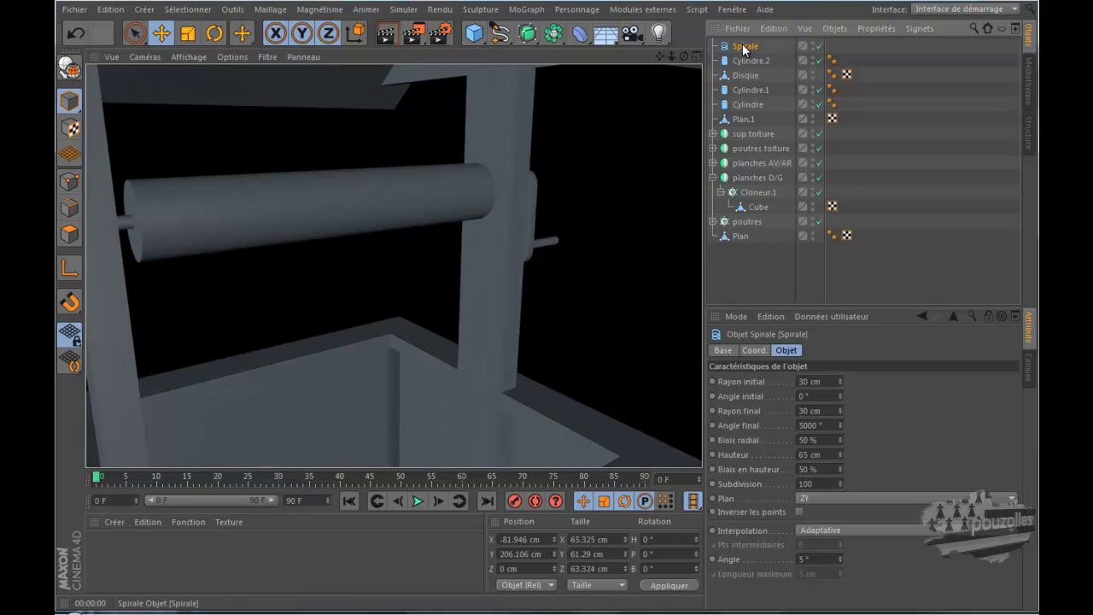
pyautogui.click(500, 36)
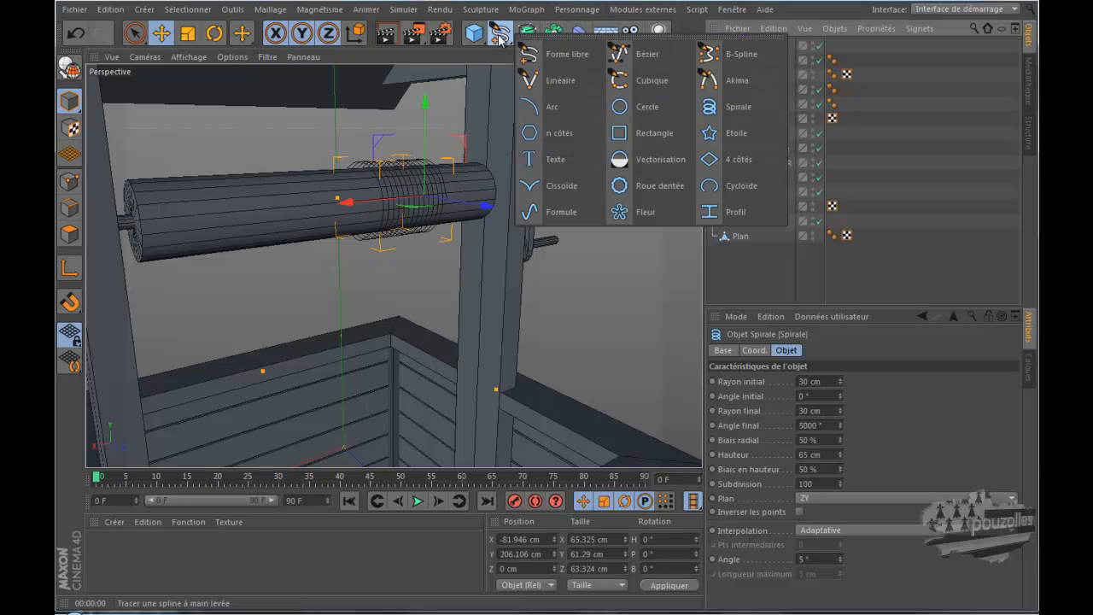
pyautogui.click(642, 106)
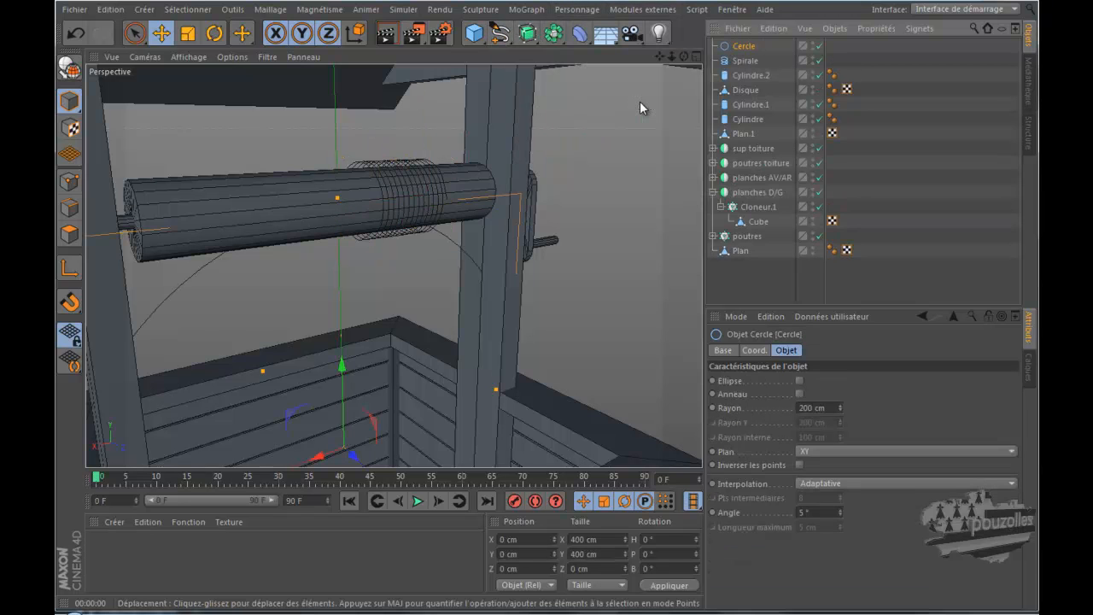
pyautogui.scroll(-5, 470, 256)
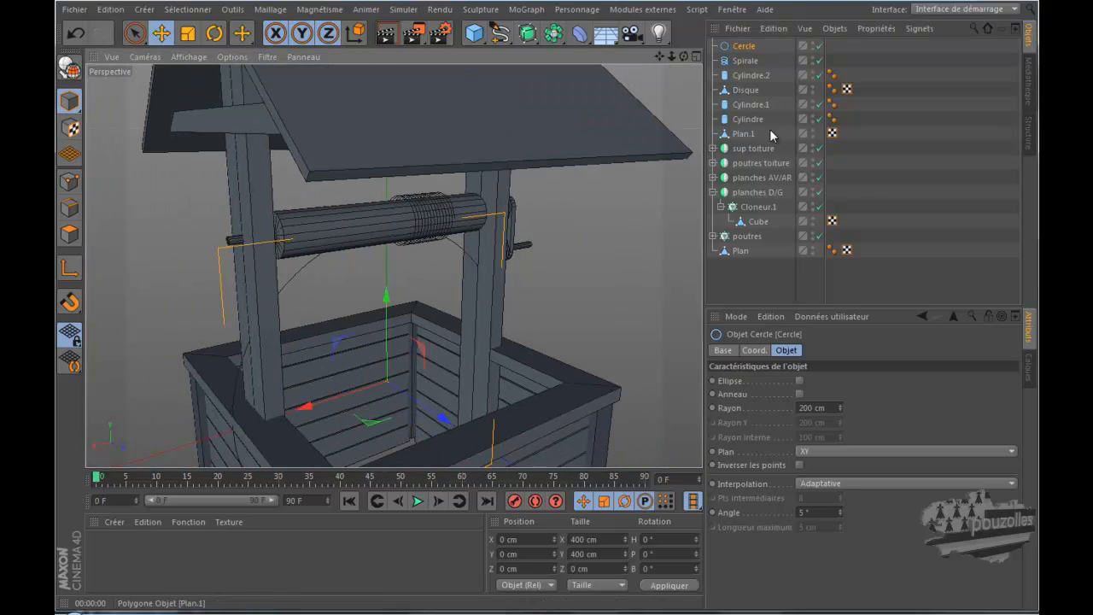
pyautogui.doubleClick(807, 408)
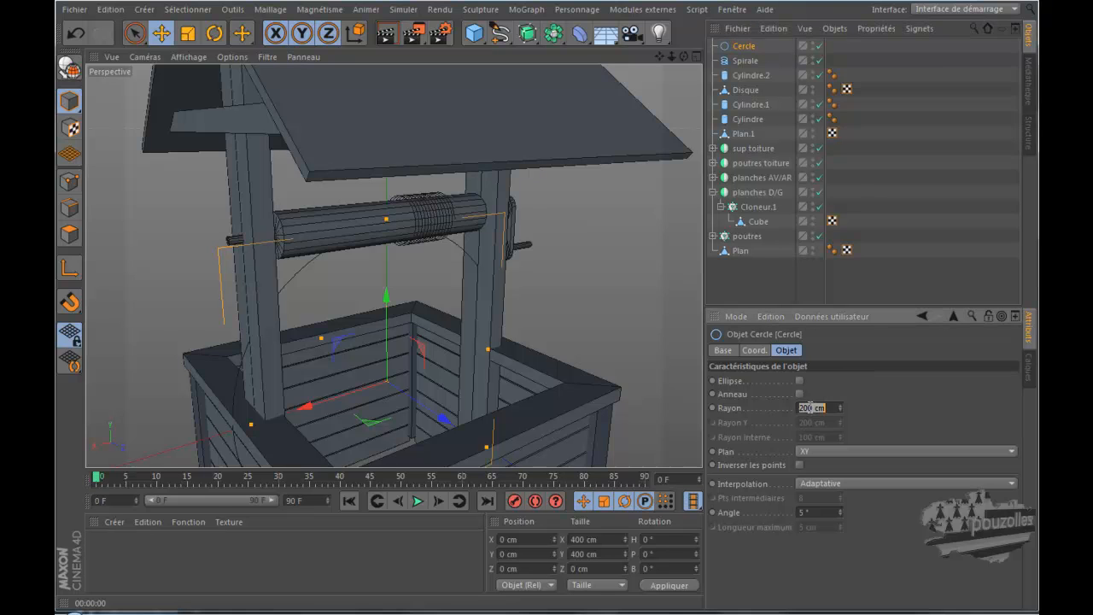
pyautogui.write('1')
pyautogui.press('Return')
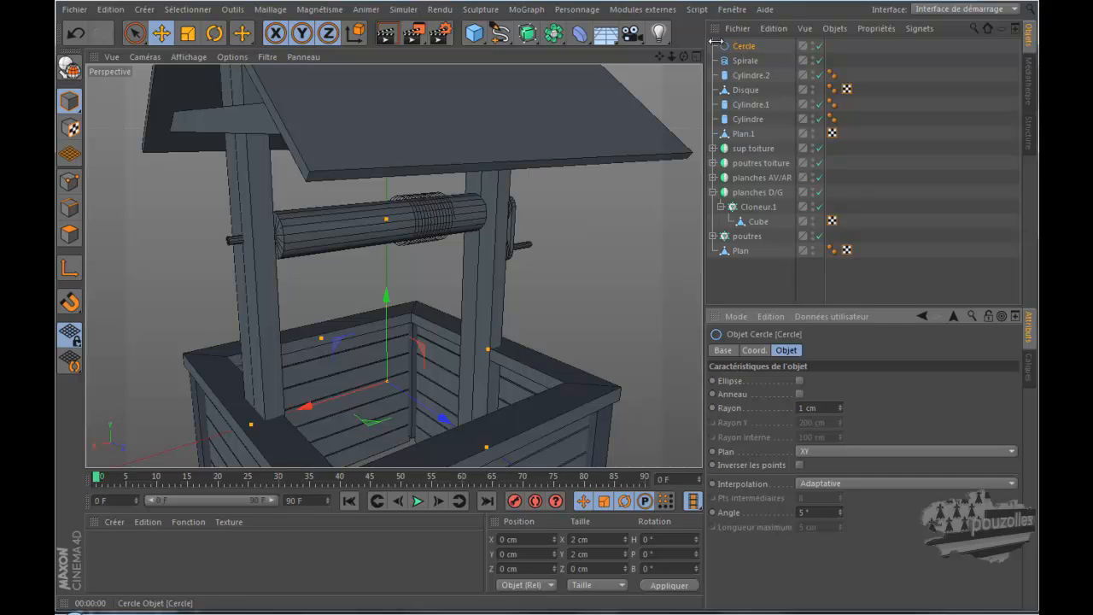
# Create a sweep (Extrusion contrôlée) with the circle as profile and the spiral as path, placing both splines inside it.
pyautogui.click(525, 33)
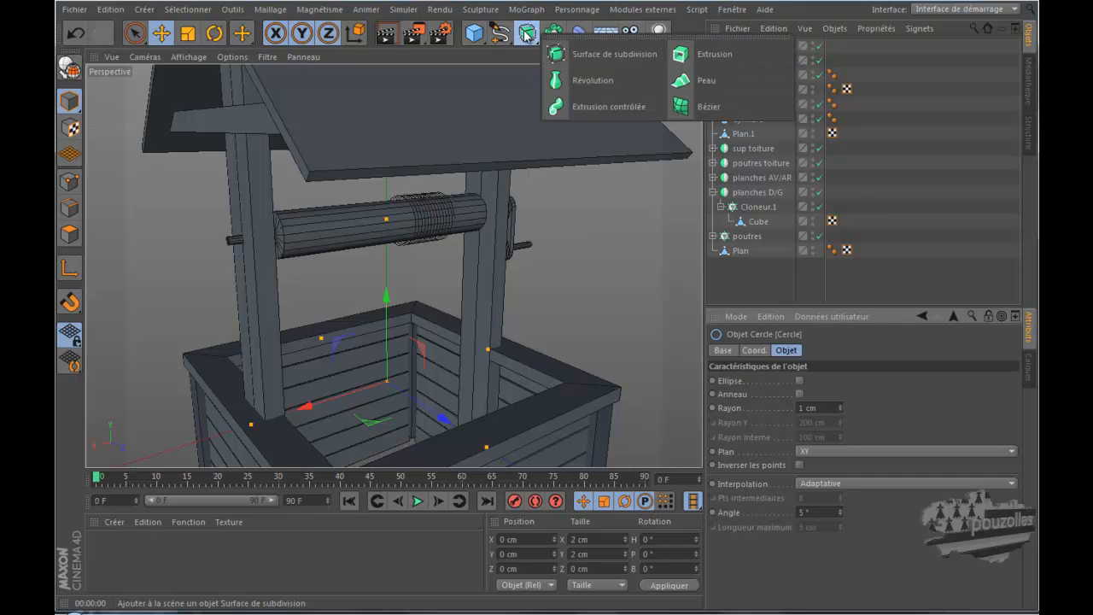
pyautogui.click(603, 106)
pyautogui.moveTo(860, 60); pyautogui.dragTo(735, 78)
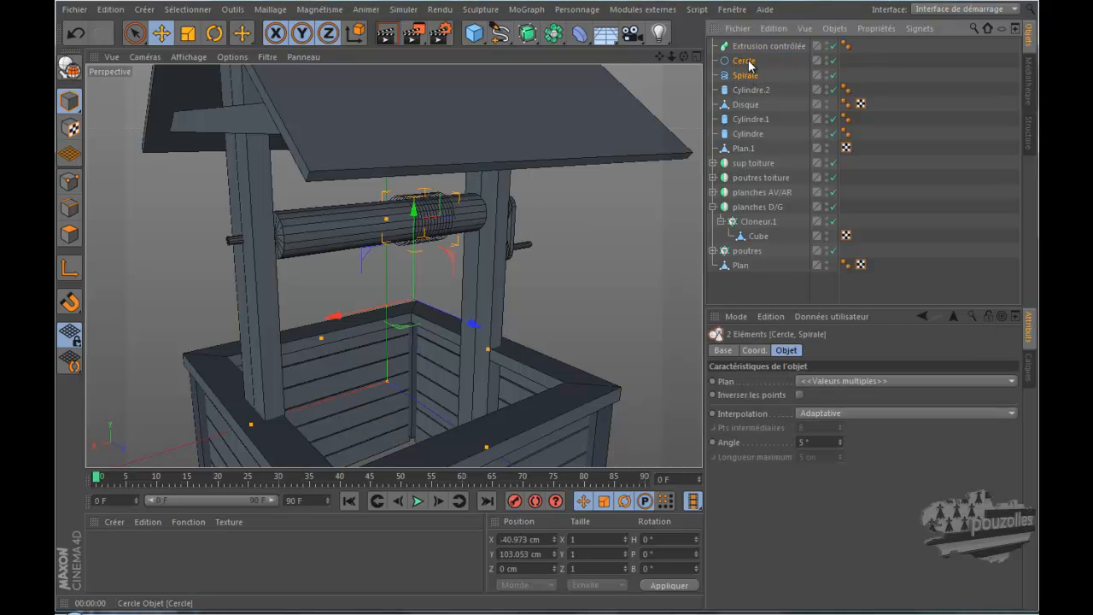
pyautogui.moveTo(748, 65); pyautogui.dragTo(756, 50)
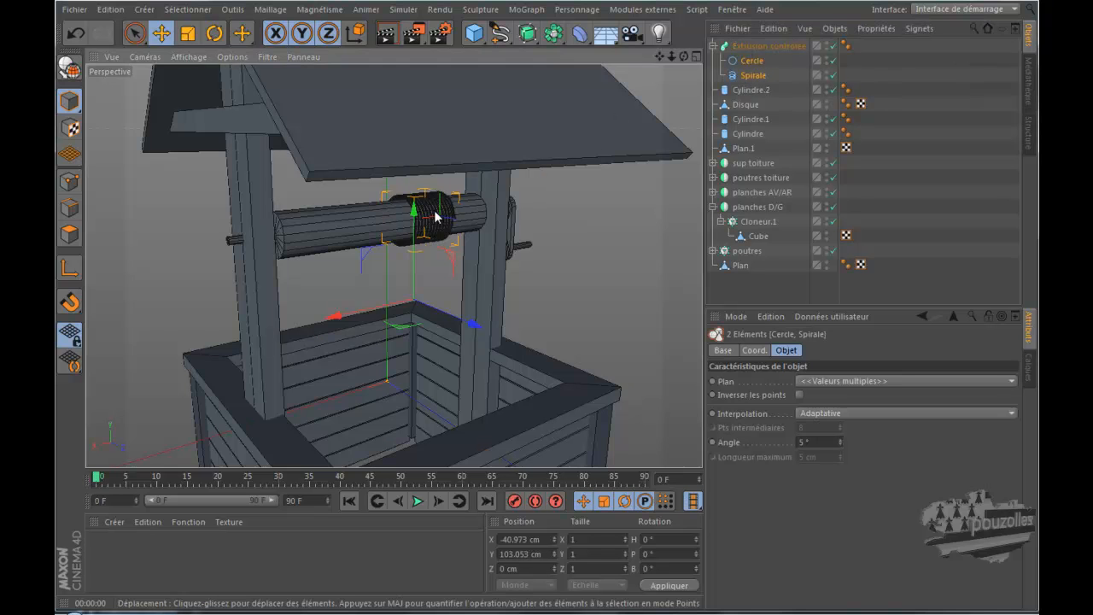
# Increase the circle profile's radius to 2 cm to thicken the rope on the drum.
pyautogui.scroll(8, 437, 215)
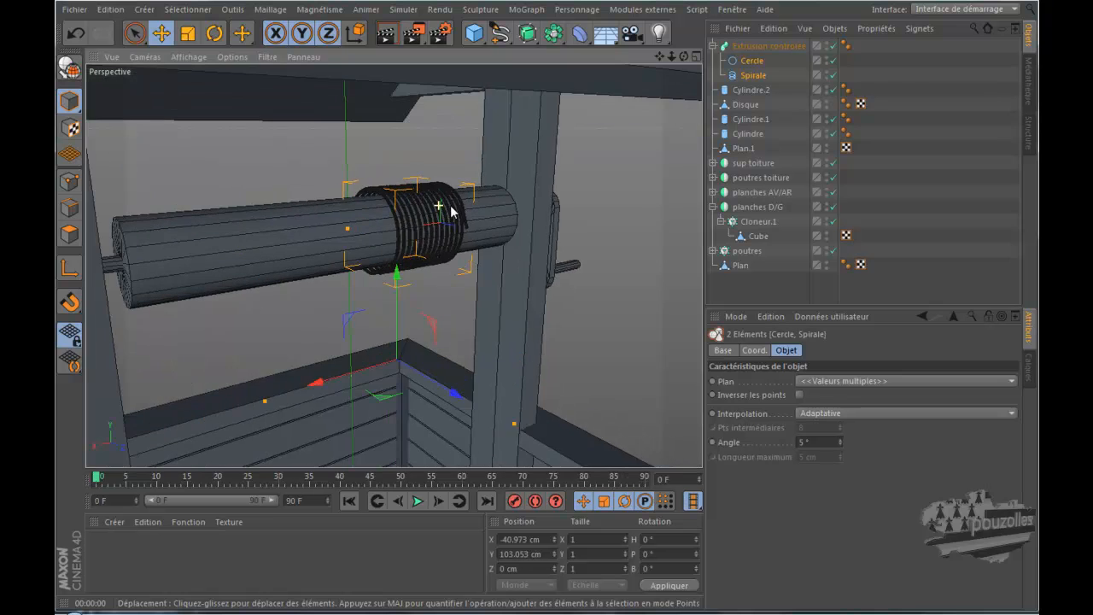
pyautogui.scroll(8, 453, 212)
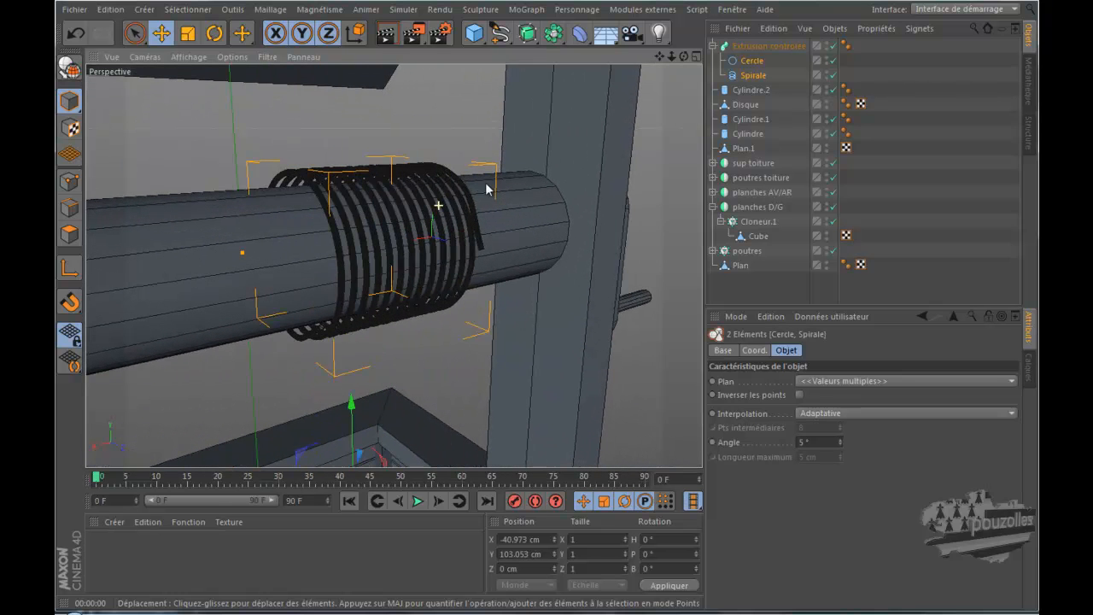
pyautogui.moveTo(684, 57); pyautogui.dragTo(541, 215)
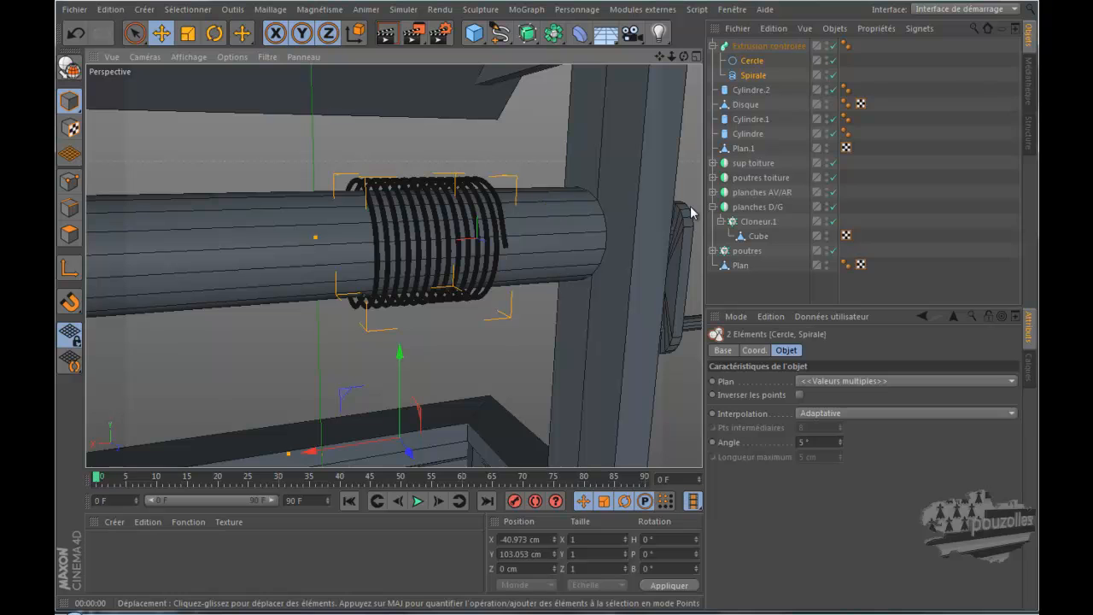
pyautogui.click(752, 61)
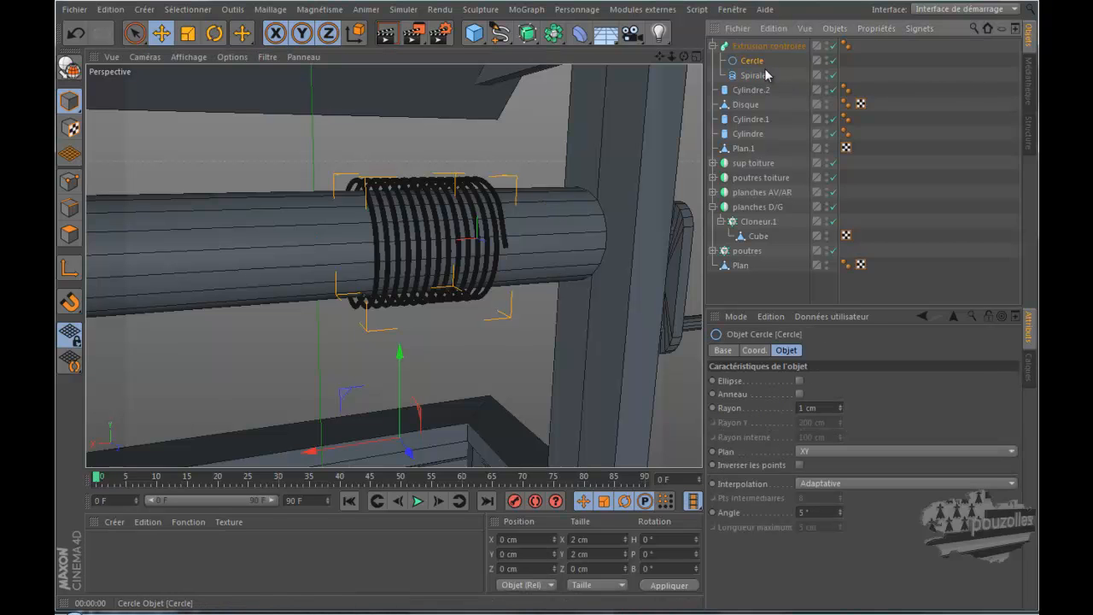
pyautogui.click(838, 405)
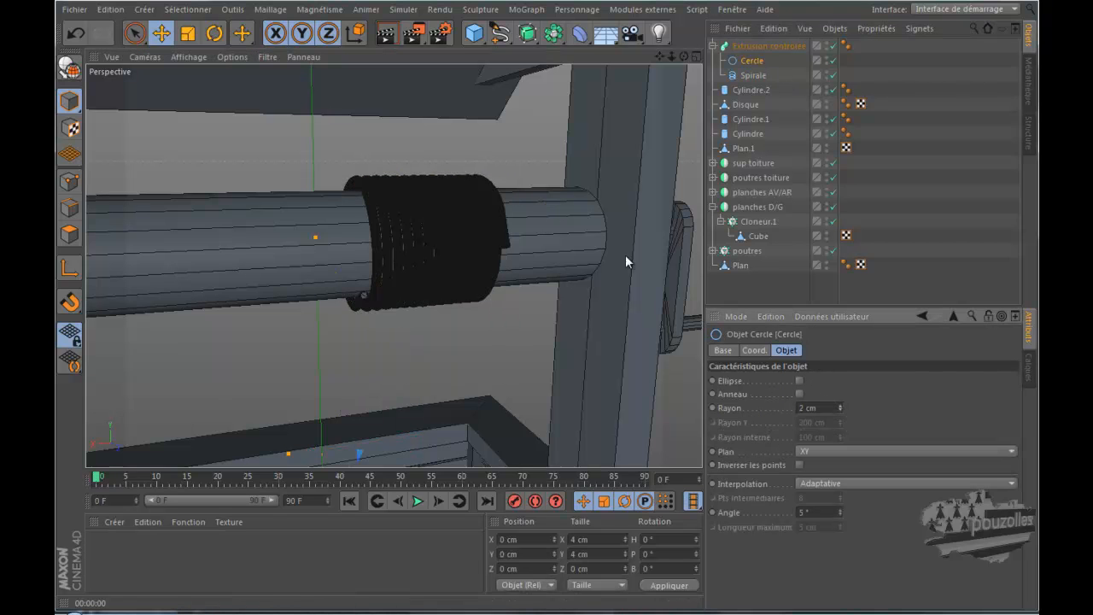
pyautogui.scroll(3, 468, 248)
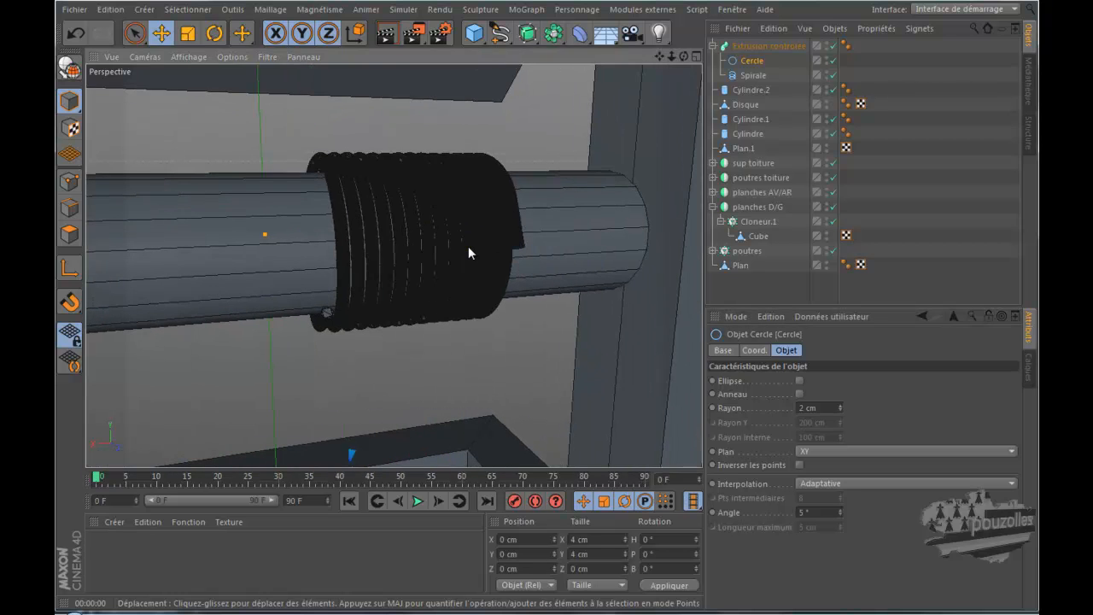
# Reduce the spiral's initial and final radii to 27 cm, checking in the side view that the rope fits closely around the drum.
pyautogui.middleClick(468, 246)
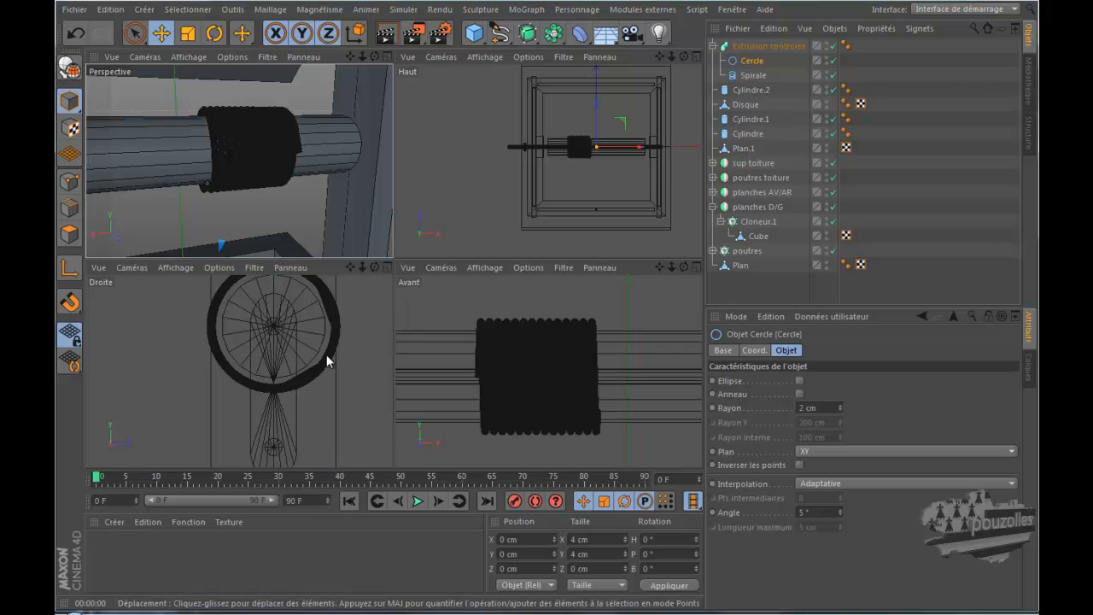
pyautogui.middleClick(242, 343)
pyautogui.scroll(1, 403, 184)
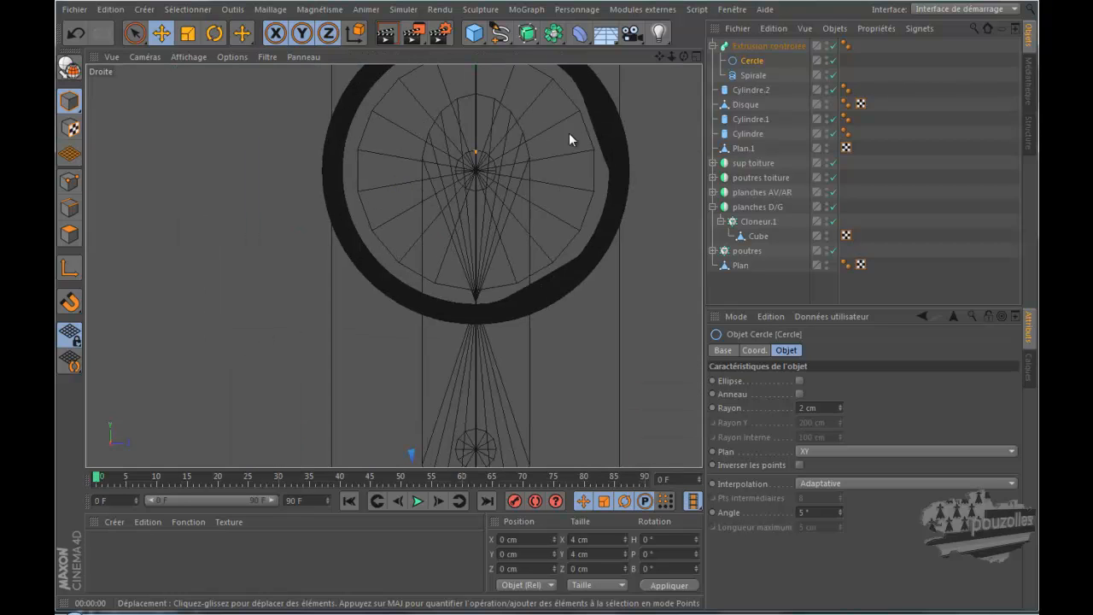
pyautogui.moveTo(660, 56); pyautogui.dragTo(581, 301)
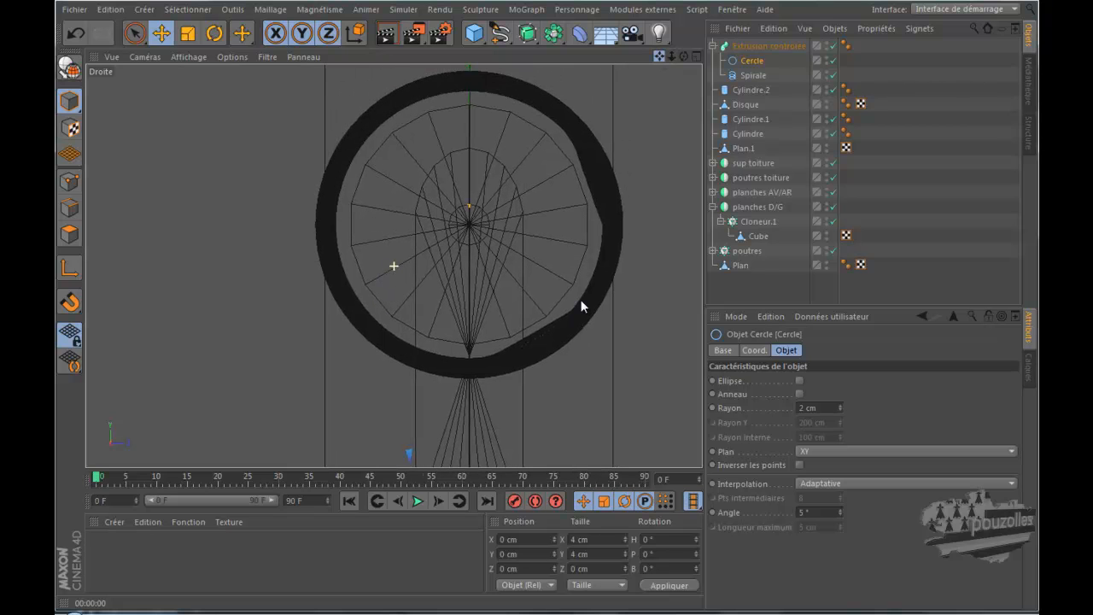
pyautogui.click(764, 45)
pyautogui.click(751, 75)
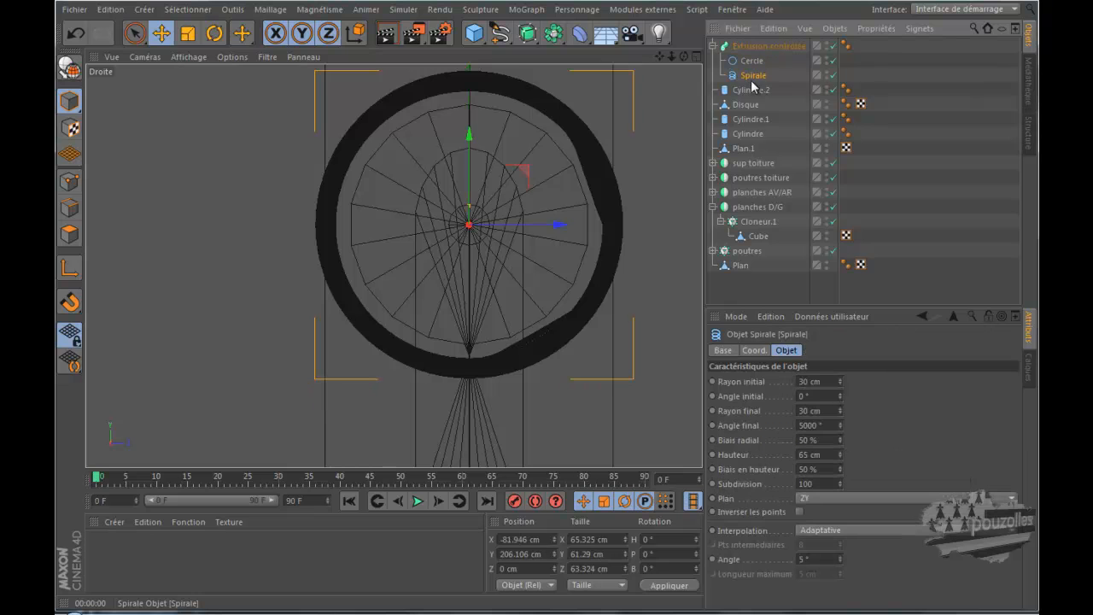
pyautogui.click(840, 385)
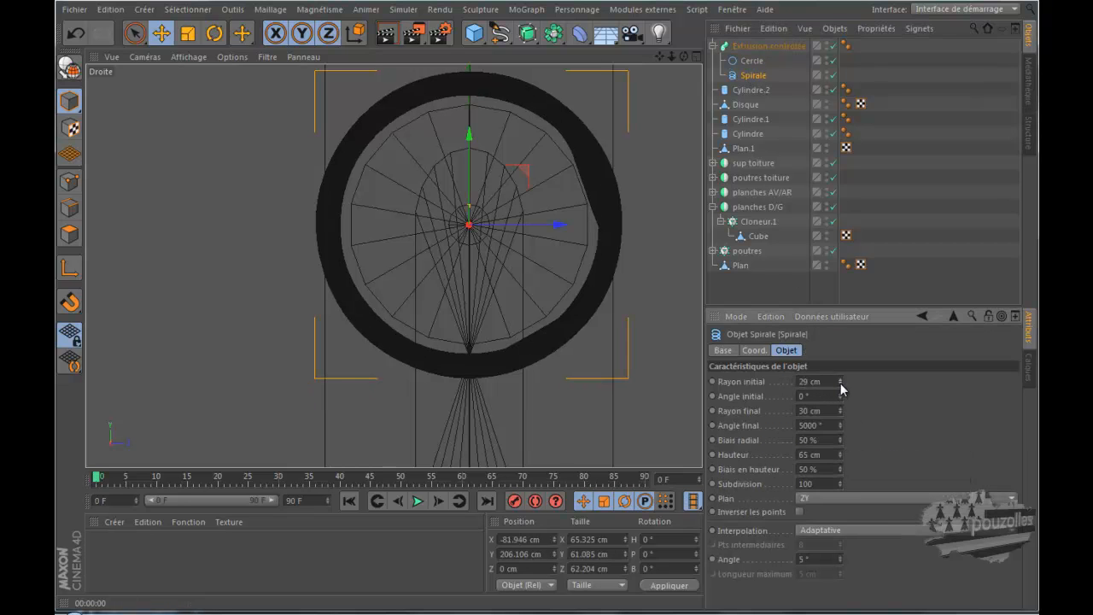
pyautogui.click(840, 384)
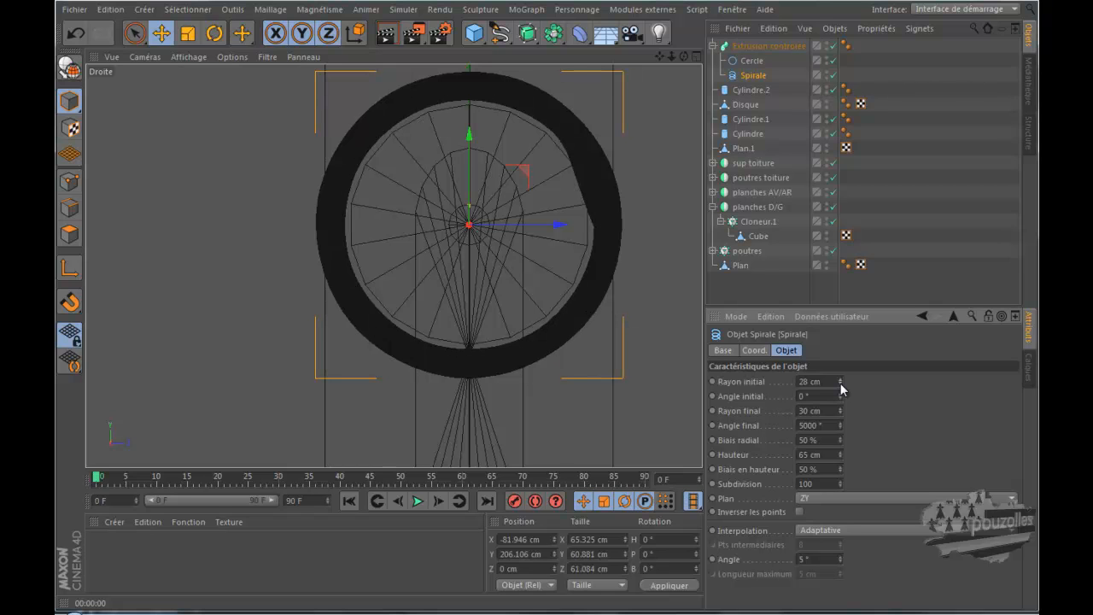
pyautogui.click(839, 414)
pyautogui.click(840, 415)
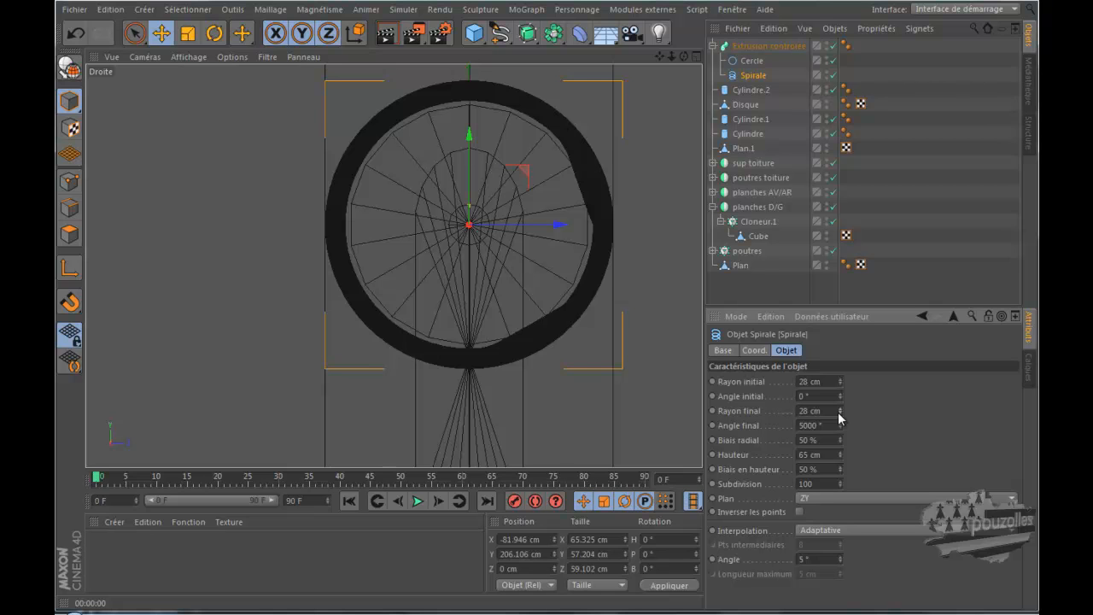
pyautogui.click(840, 414)
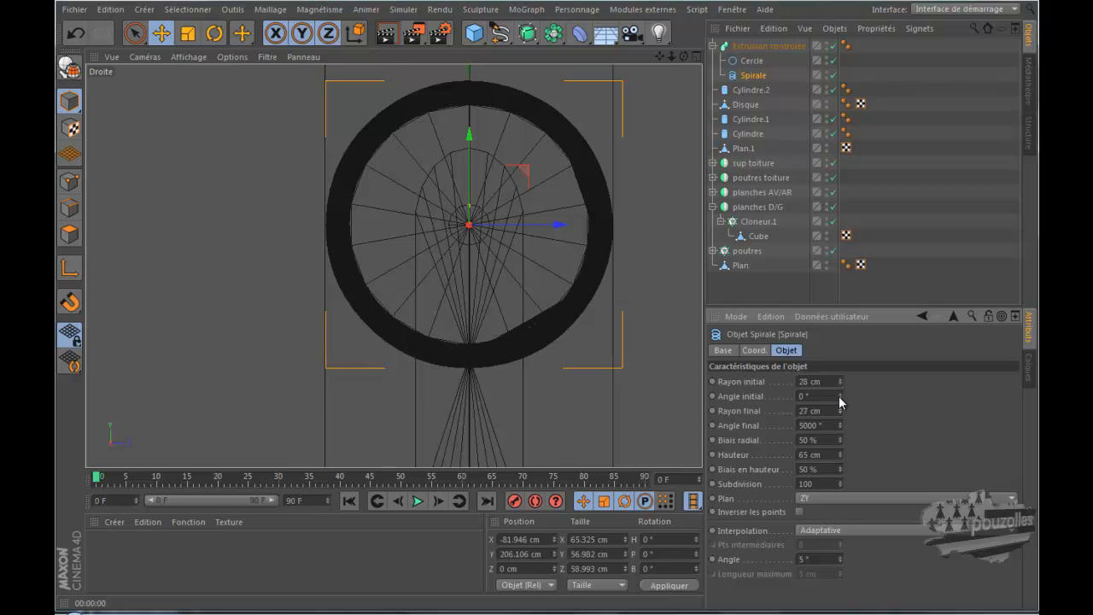
pyautogui.click(839, 384)
pyautogui.middleClick(247, 297)
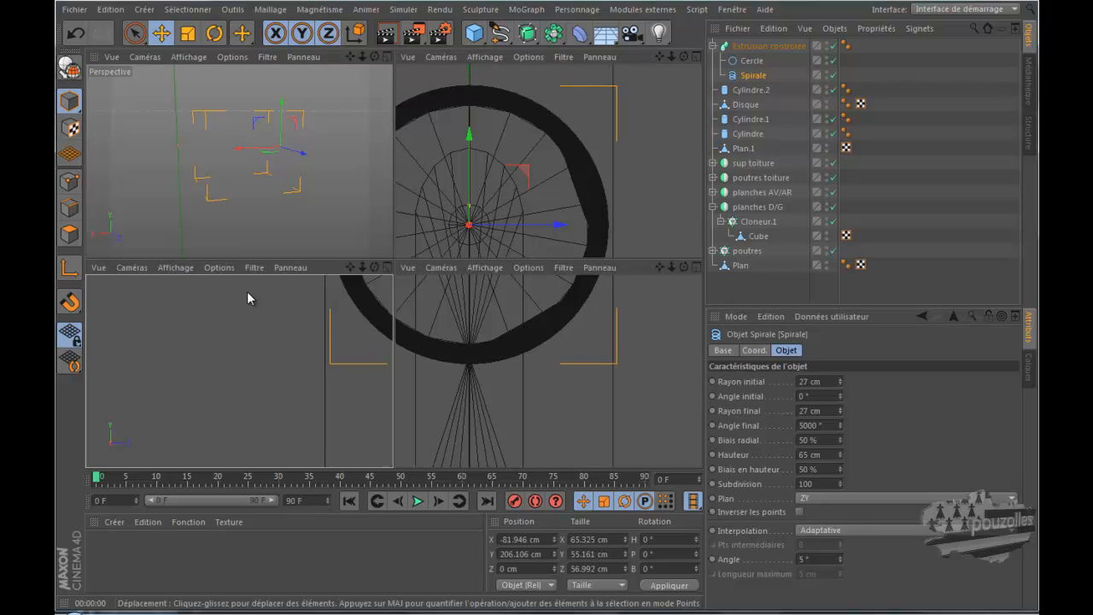
pyautogui.middleClick(329, 130)
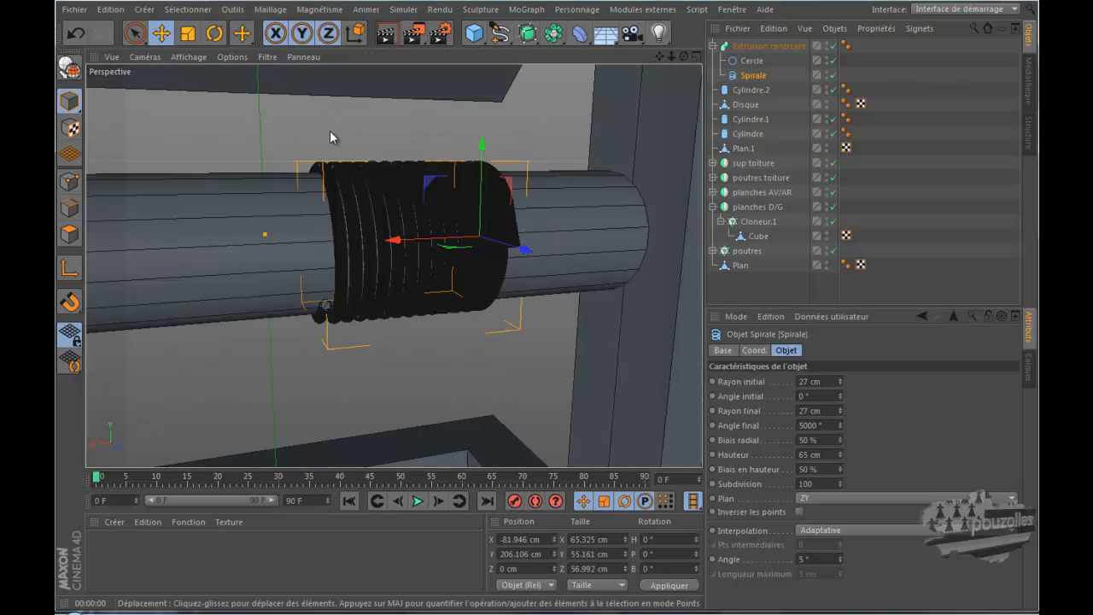
# Change the spiral's interpolation to Naturelle and reduce its intermediate points to 3.
pyautogui.scroll(5, 453, 180)
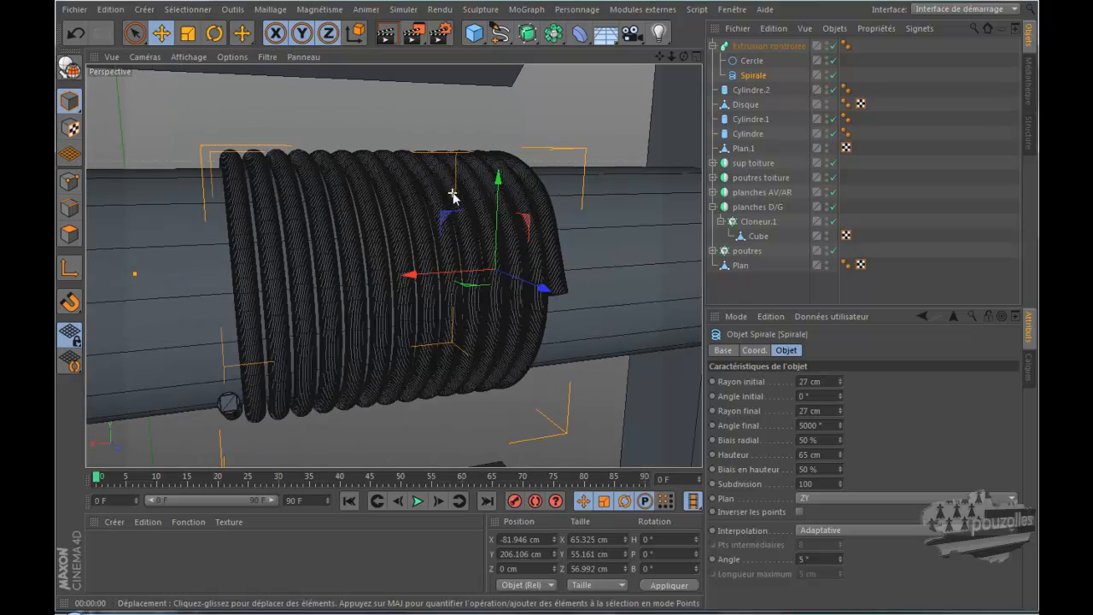
pyautogui.scroll(2, 453, 194)
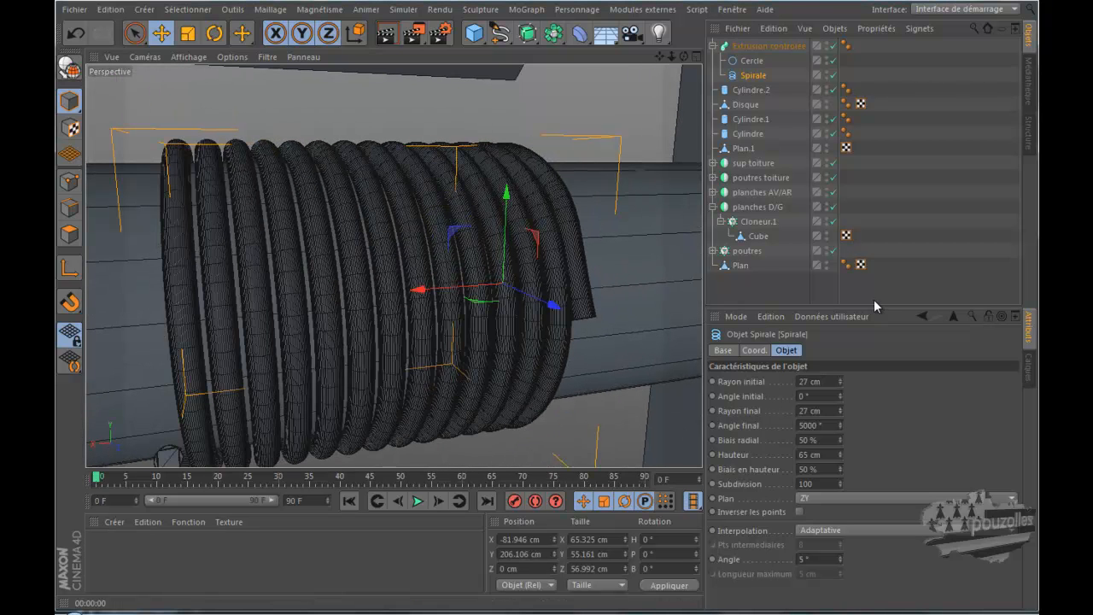
pyautogui.moveTo(874, 306); pyautogui.dragTo(877, 246)
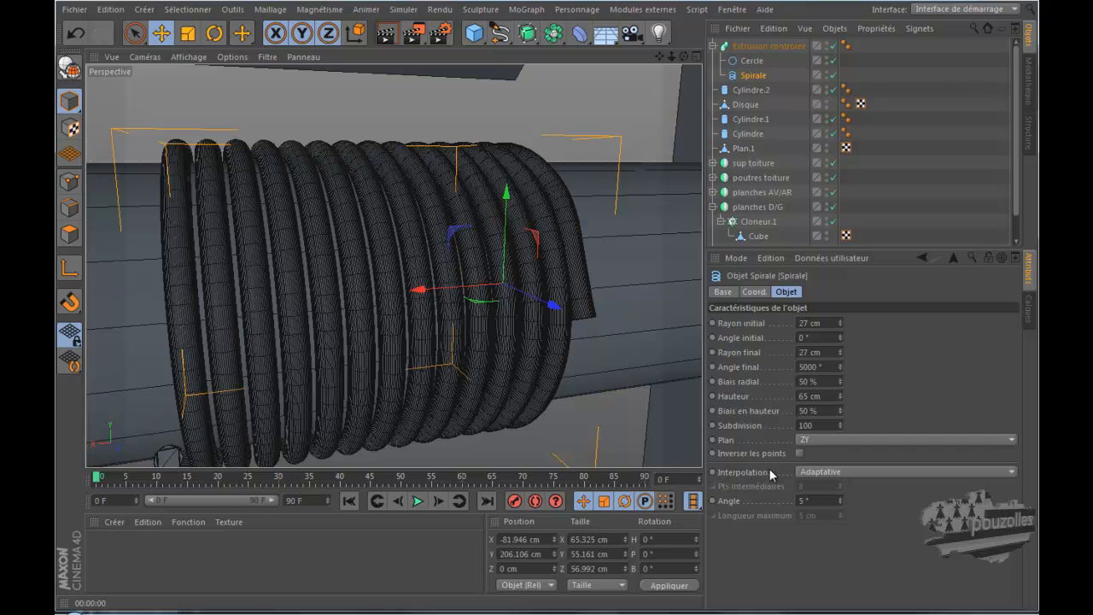
pyautogui.click(835, 473)
pyautogui.click(833, 500)
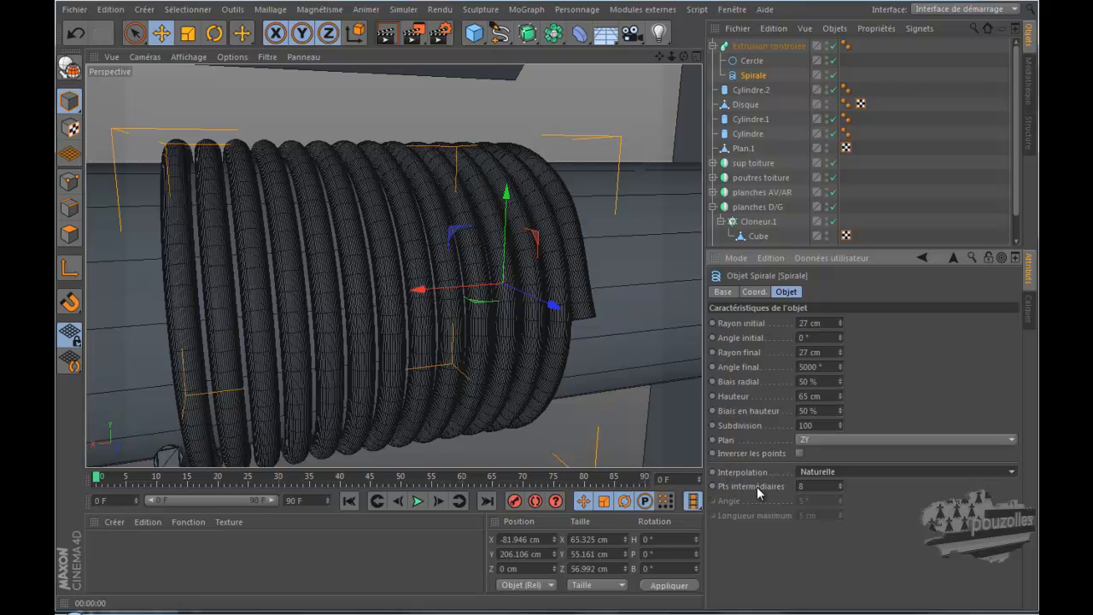
pyautogui.click(839, 489)
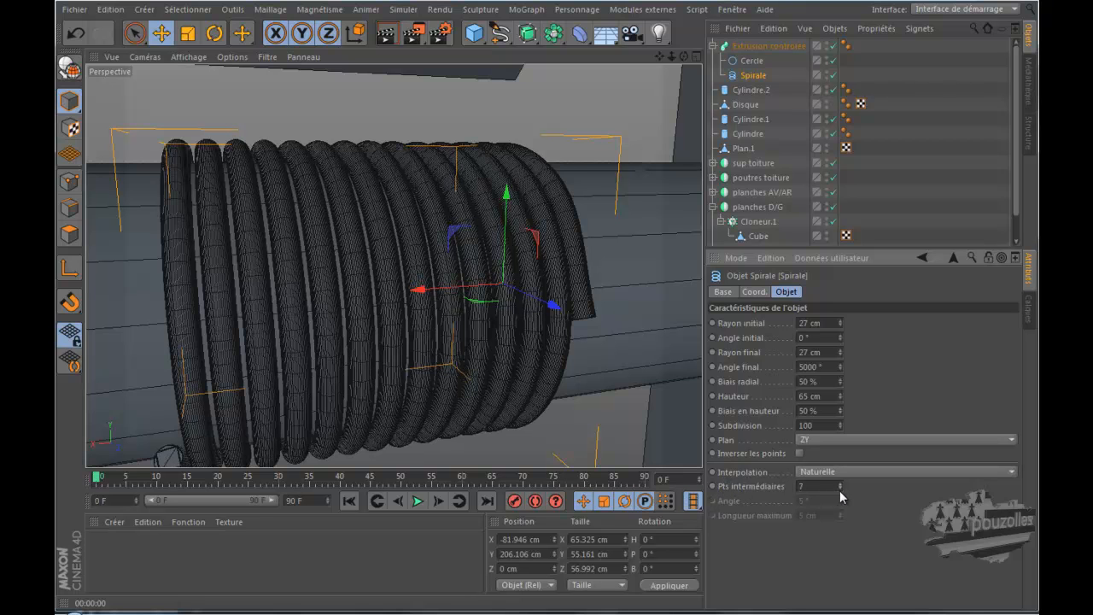
pyautogui.click(840, 490)
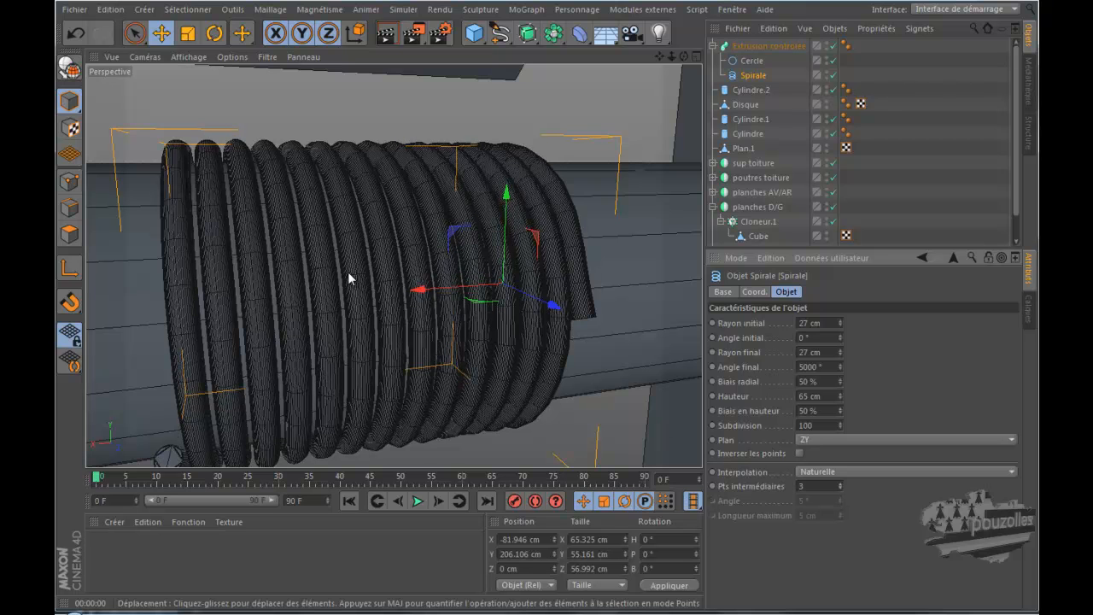
# Compare denser segmentation along the rope, raising the spiral's intermediate points to 9 before settling on 4.
pyautogui.scroll(5, 348, 271)
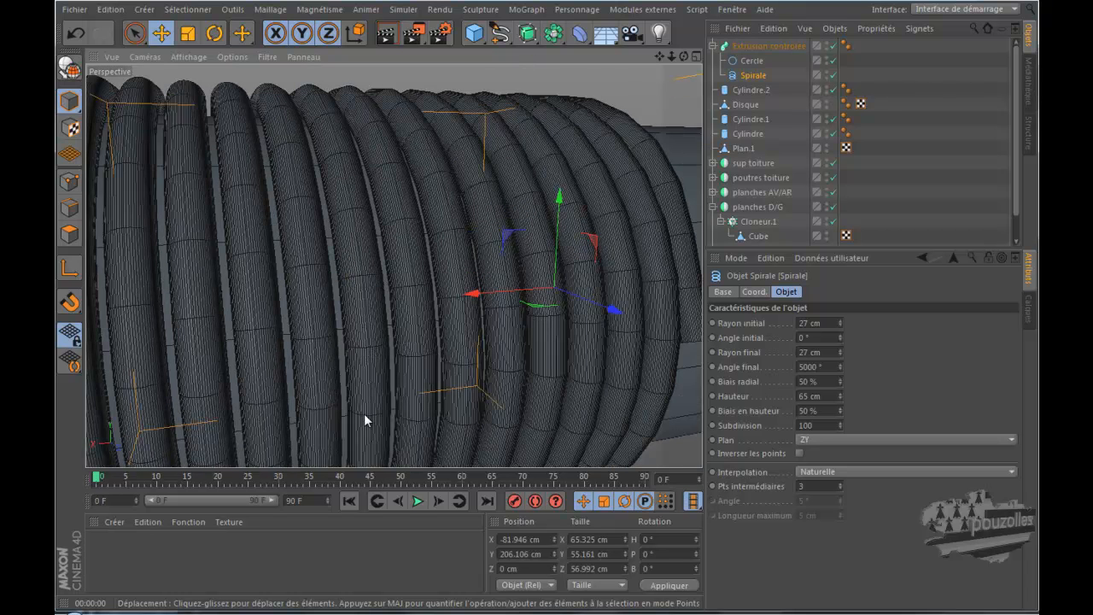
pyautogui.click(838, 484)
pyautogui.click(838, 485)
pyautogui.click(839, 485)
pyautogui.click(838, 484)
pyautogui.click(838, 484)
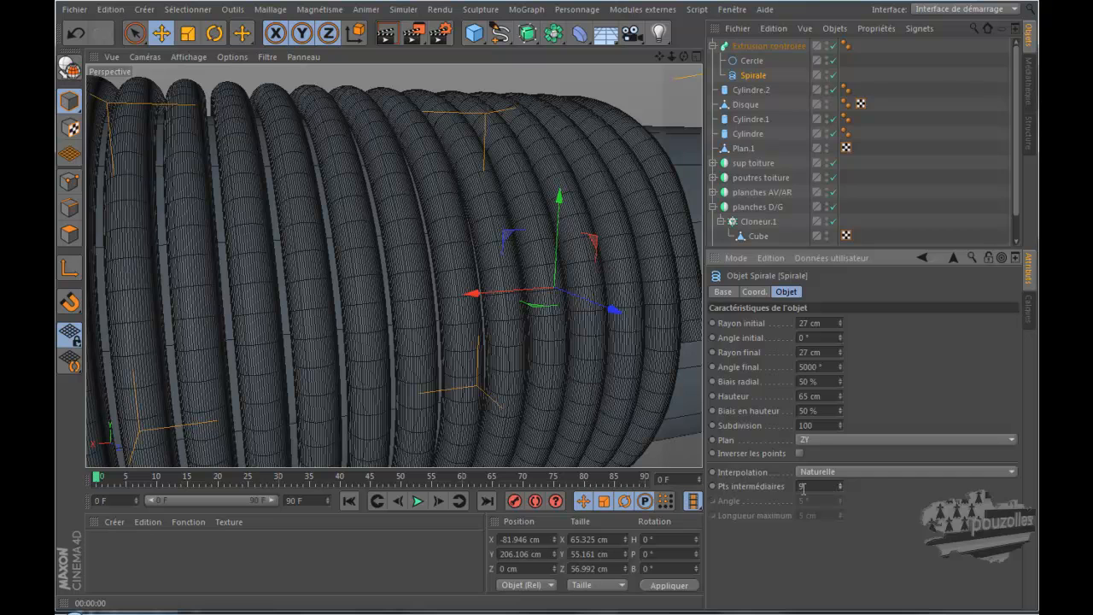
pyautogui.doubleClick(800, 486)
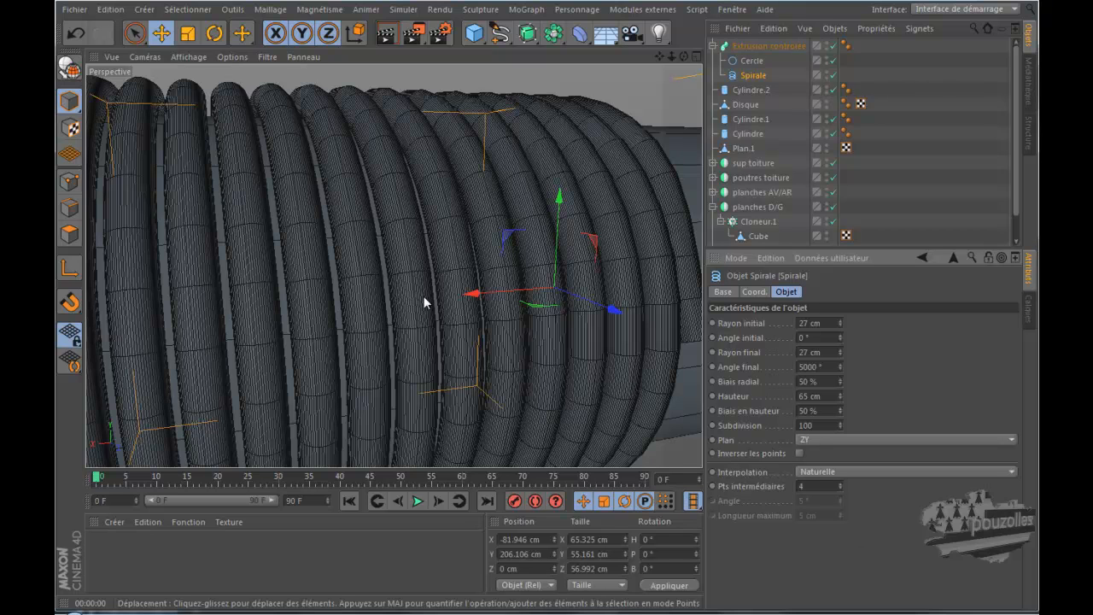
# Switch the circle profile's interpolation to Naturelle and lower its intermediate points to 1 to lighten the rope's mesh.
pyautogui.click(751, 61)
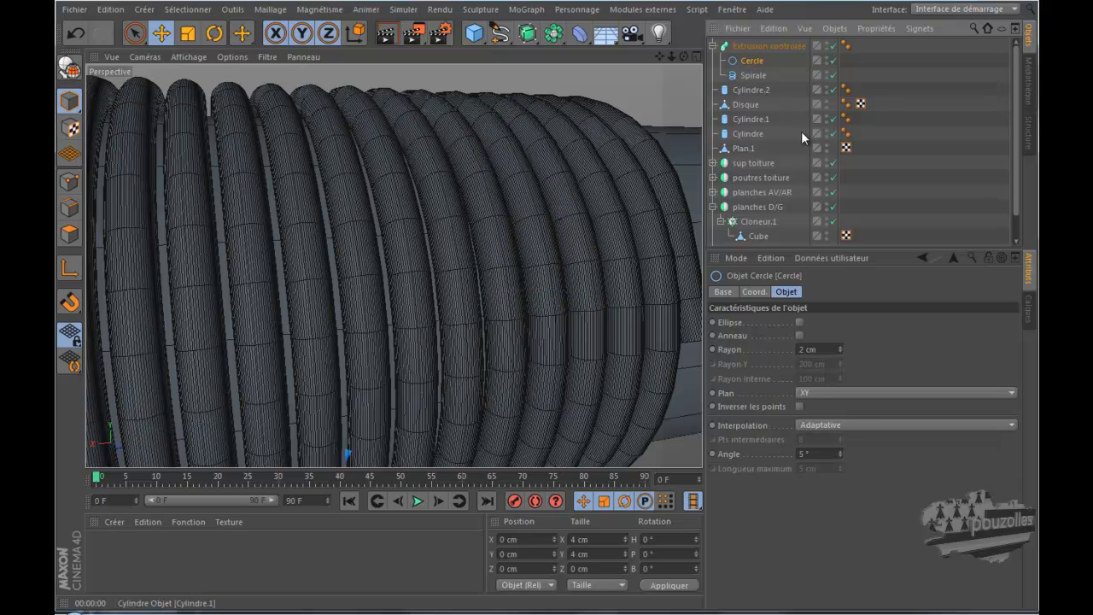
pyautogui.click(844, 422)
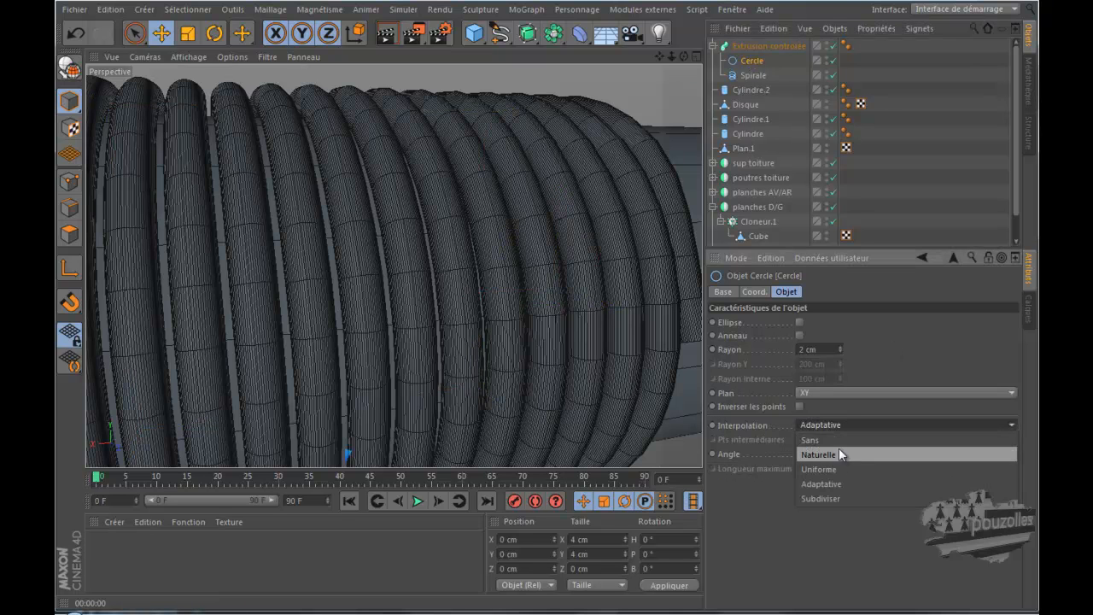
pyautogui.click(841, 454)
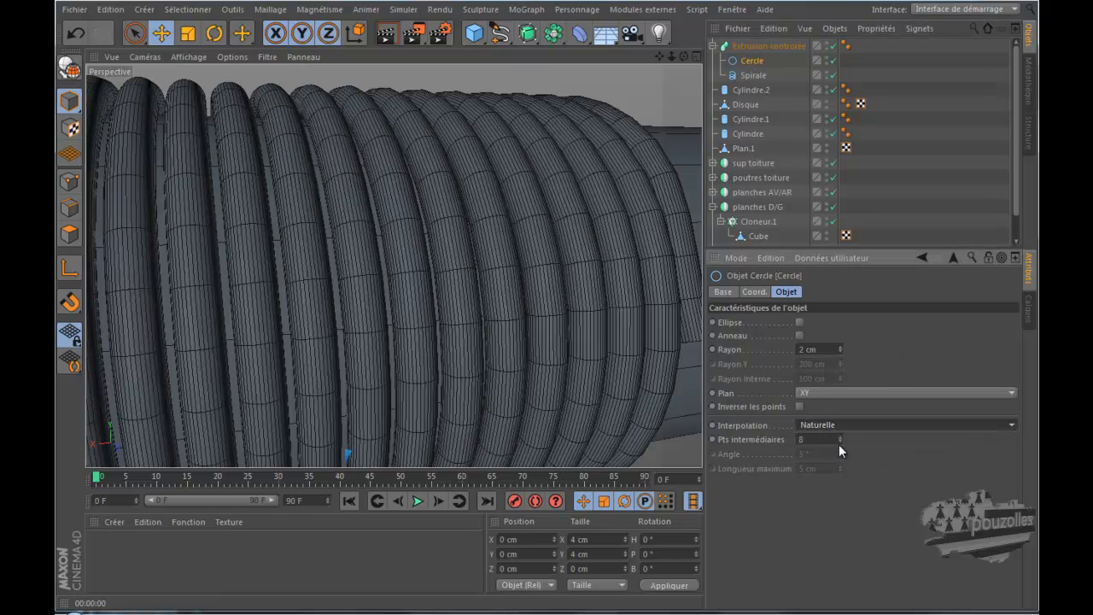
pyautogui.click(840, 440)
pyautogui.click(839, 441)
pyautogui.click(839, 441)
pyautogui.click(839, 441)
pyautogui.click(839, 440)
pyautogui.click(840, 441)
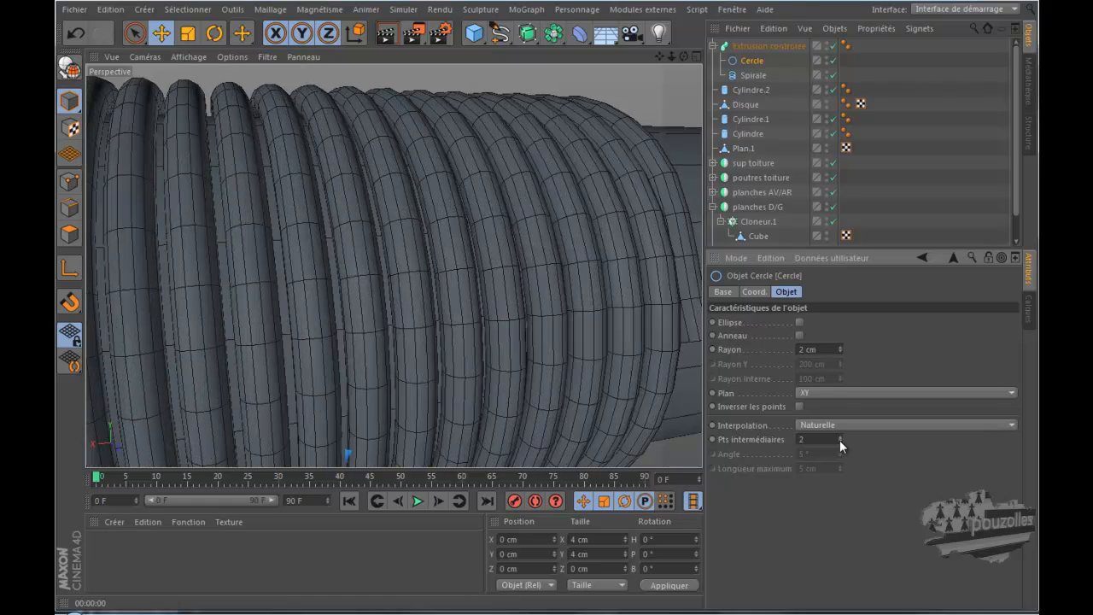
pyautogui.click(840, 440)
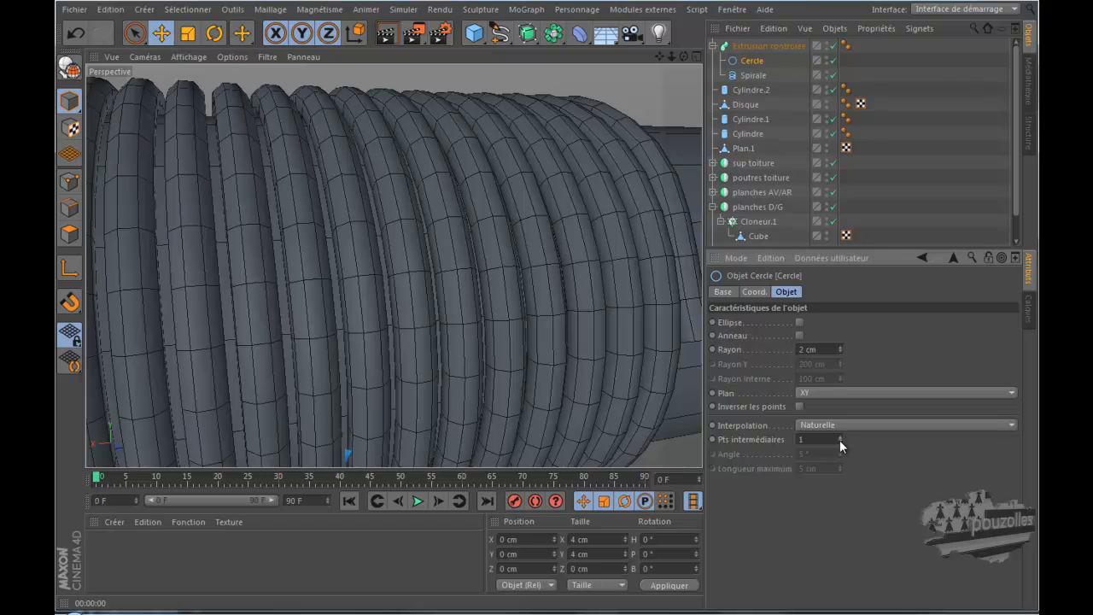
# Render the active view to check how the simplified rope looks on the drum.
pyautogui.scroll(-6, 538, 330)
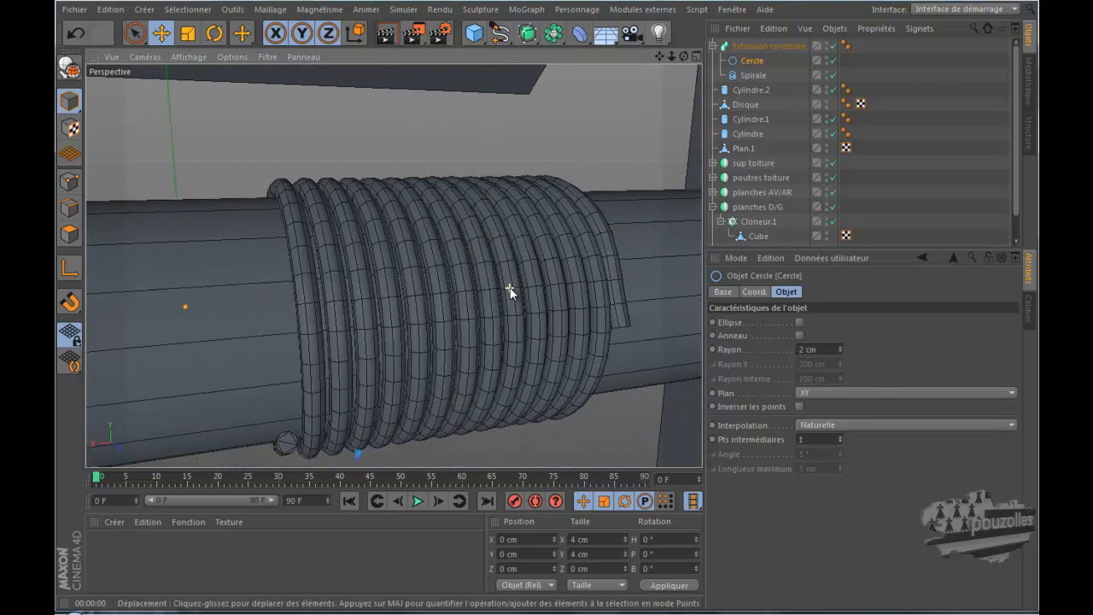
pyautogui.scroll(-1, 510, 290)
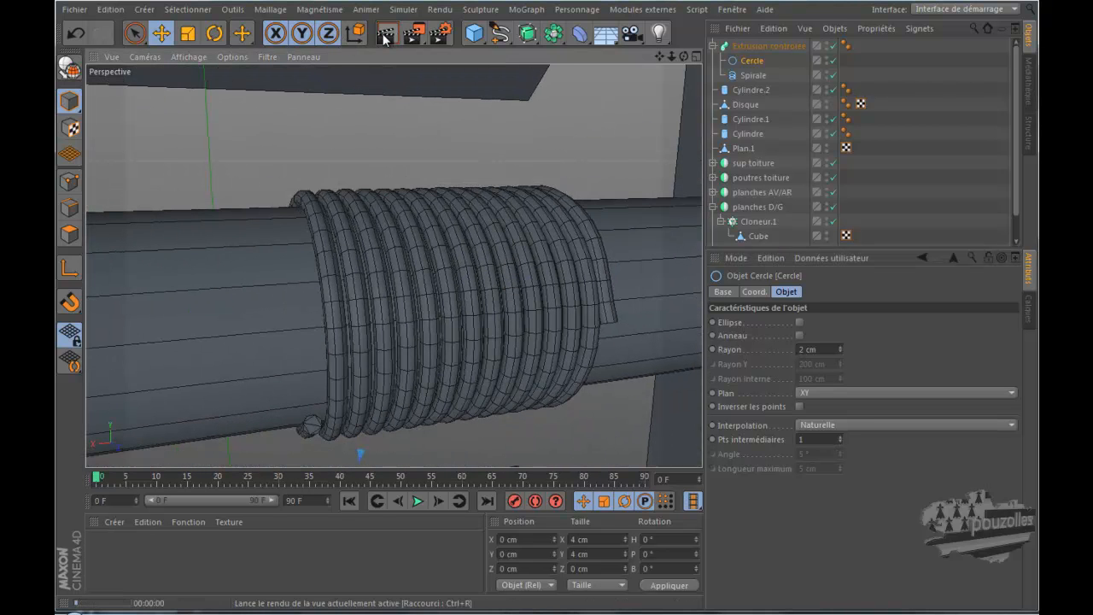
pyautogui.click(382, 33)
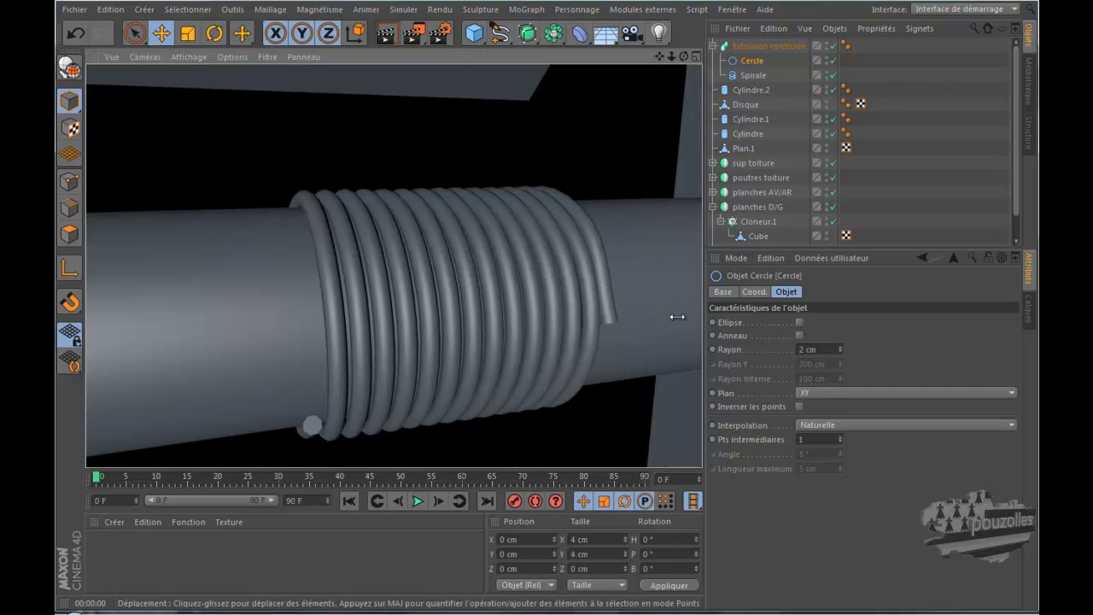
# Nudge the spiral's final angle to 5001° and enable Inverser les points to reverse its point order.
pyautogui.click(744, 46)
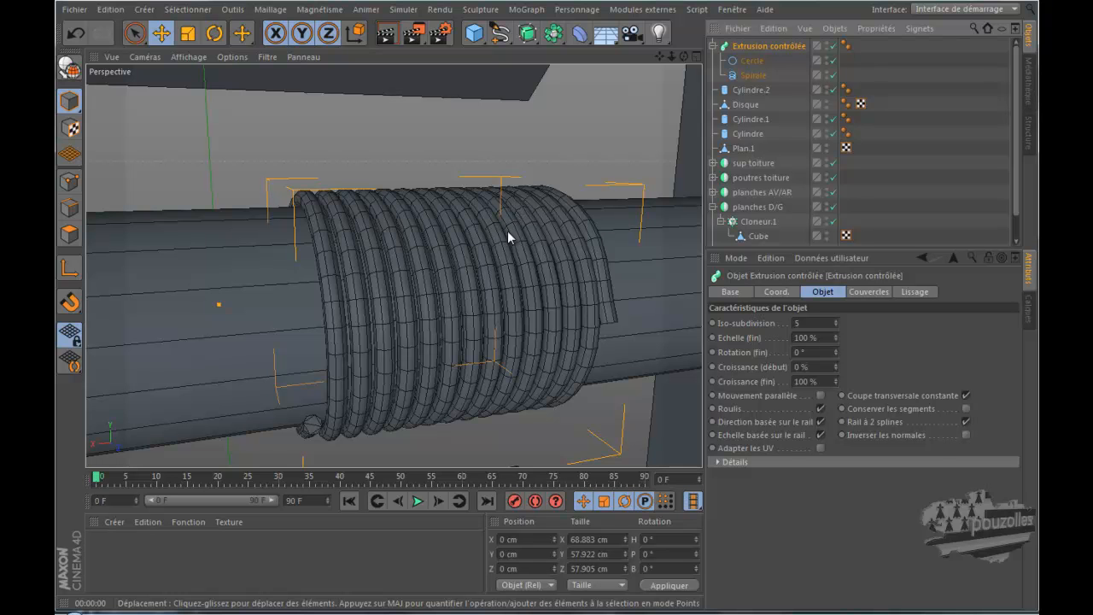
pyautogui.moveTo(682, 58); pyautogui.dragTo(580, 301)
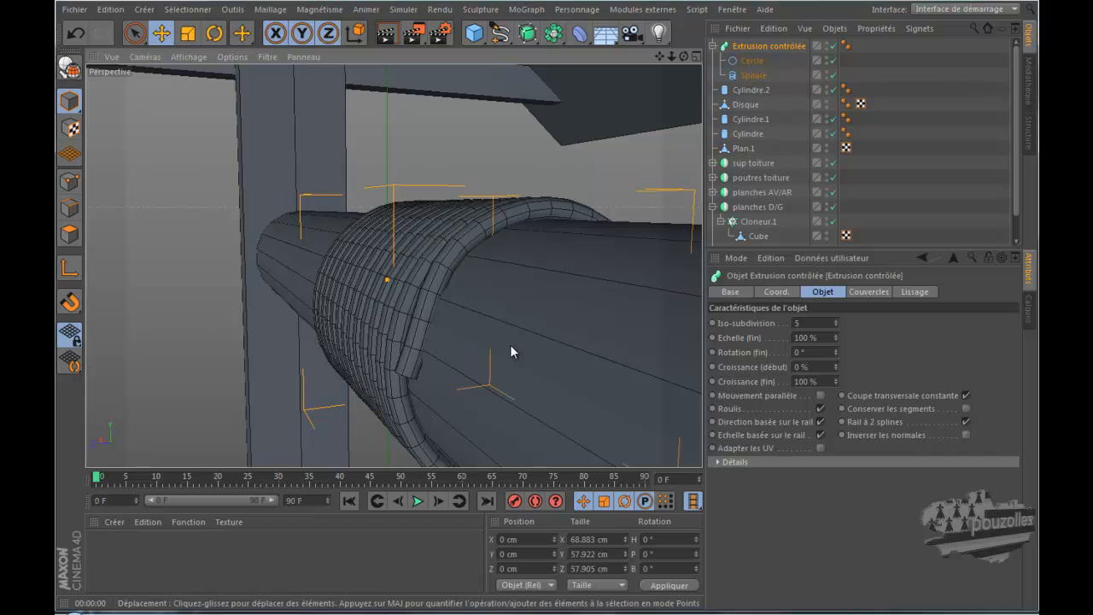
pyautogui.click(752, 77)
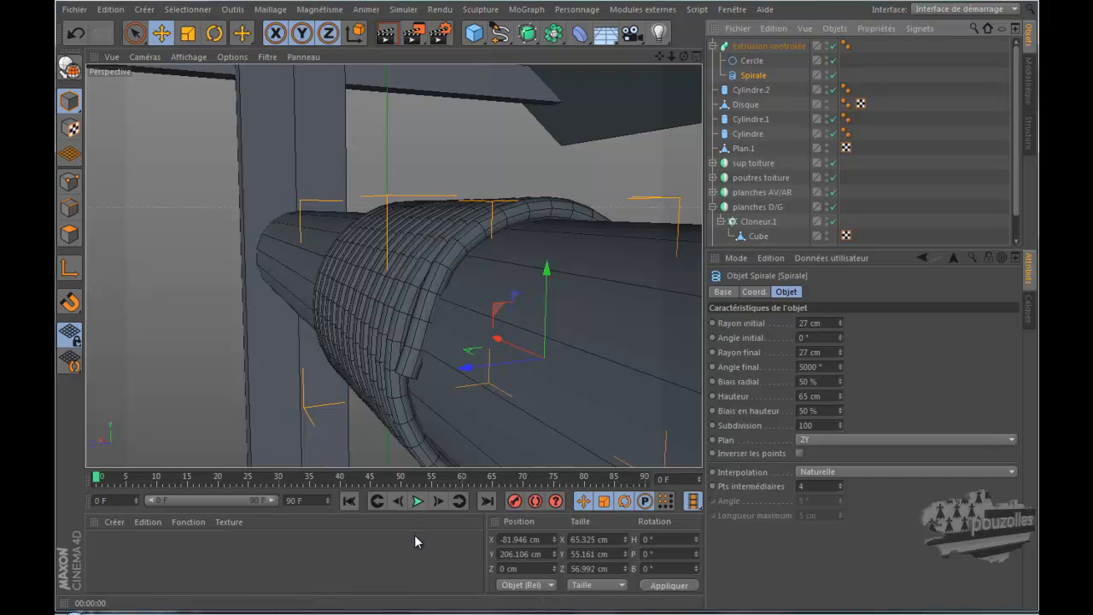
pyautogui.click(581, 500)
pyautogui.click(838, 365)
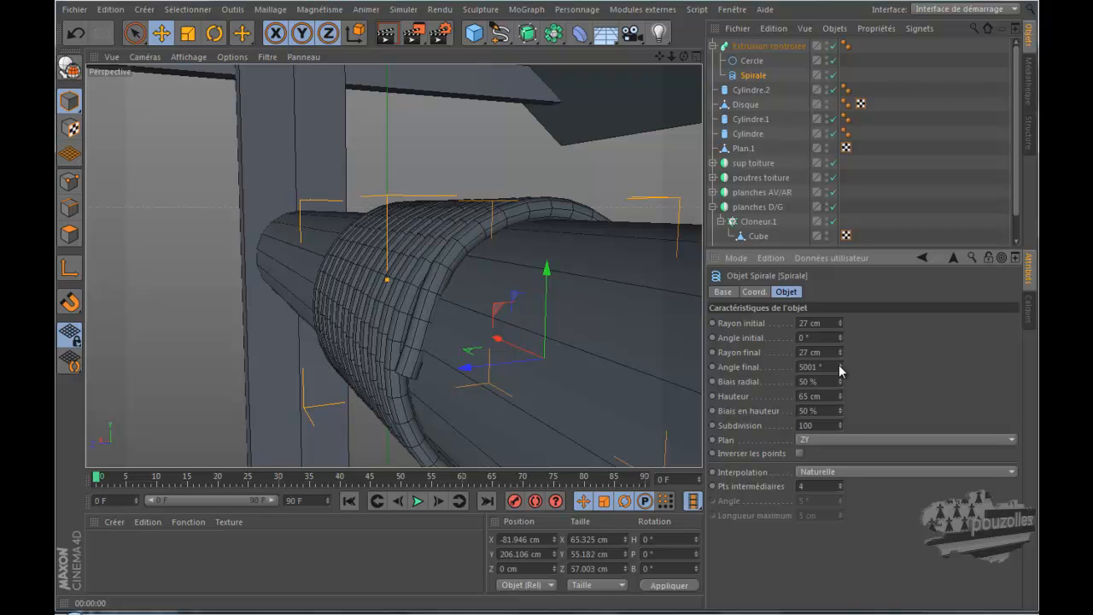
pyautogui.click(798, 452)
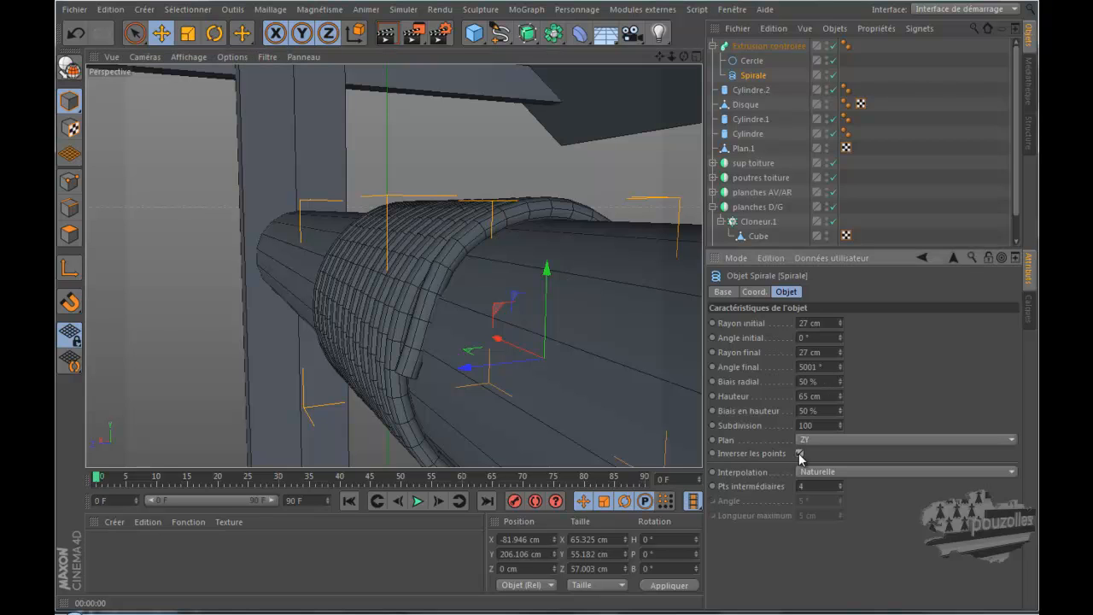
# Reduce the spiral's final angle to 4891° to shift where the rope ends around the drum.
pyautogui.click(840, 364)
pyautogui.click(840, 364)
pyautogui.click(839, 369)
pyautogui.click(840, 369)
pyautogui.click(839, 369)
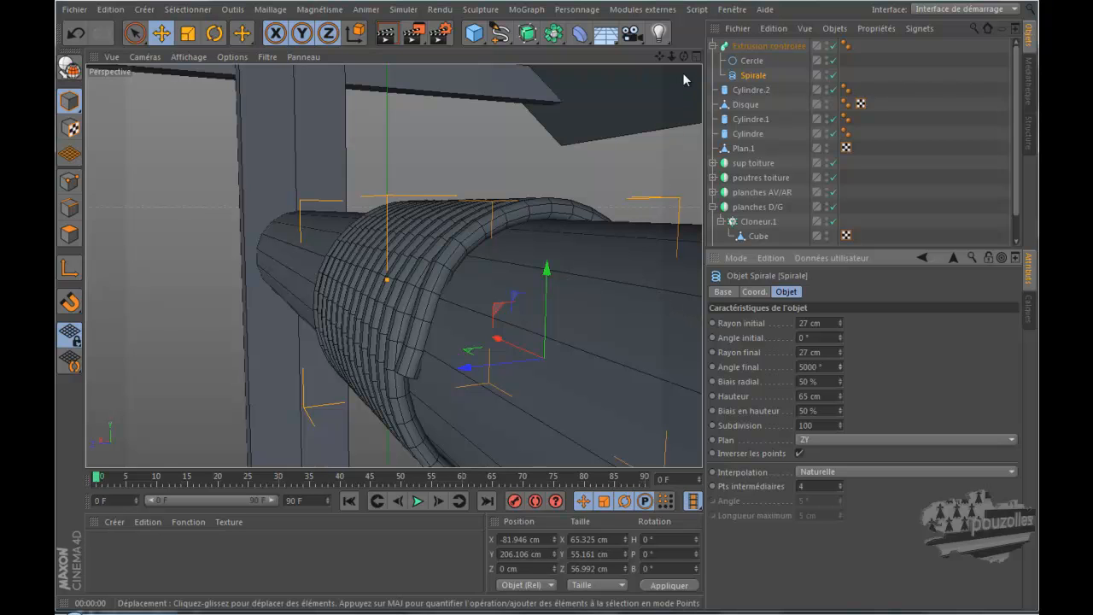
pyautogui.moveTo(685, 57); pyautogui.dragTo(579, 298)
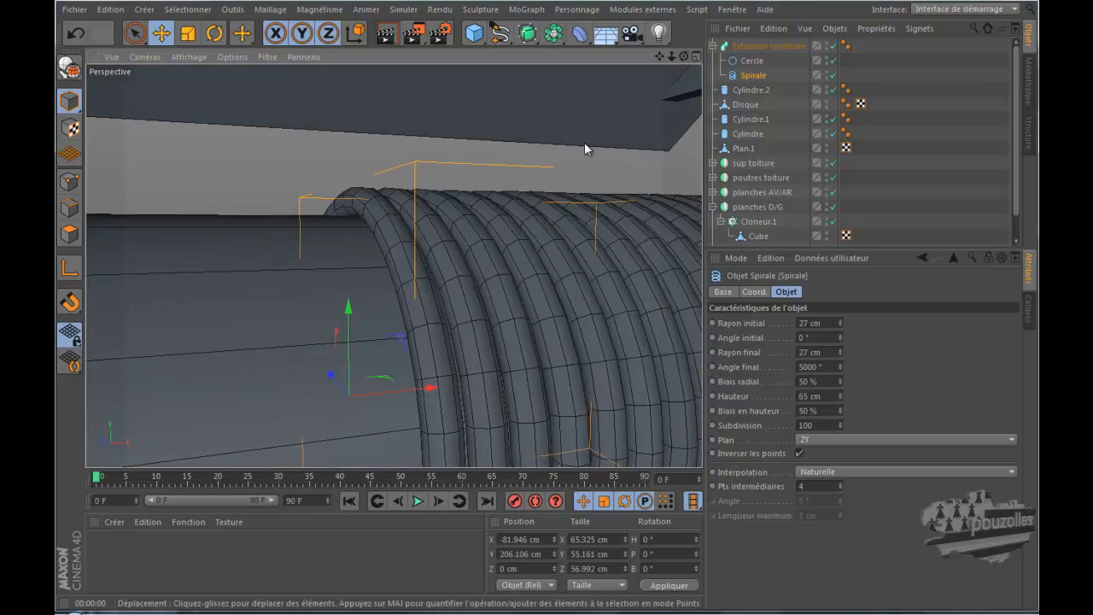
pyautogui.scroll(-3, 564, 202)
pyautogui.scroll(-2, 563, 201)
pyautogui.moveTo(660, 56); pyautogui.dragTo(575, 300)
pyautogui.moveTo(684, 56); pyautogui.dragTo(581, 302)
pyautogui.keyDown('alt'); pyautogui.moveTo(582, 296); pyautogui.dragTo(584, 303); pyautogui.keyUp('alt')
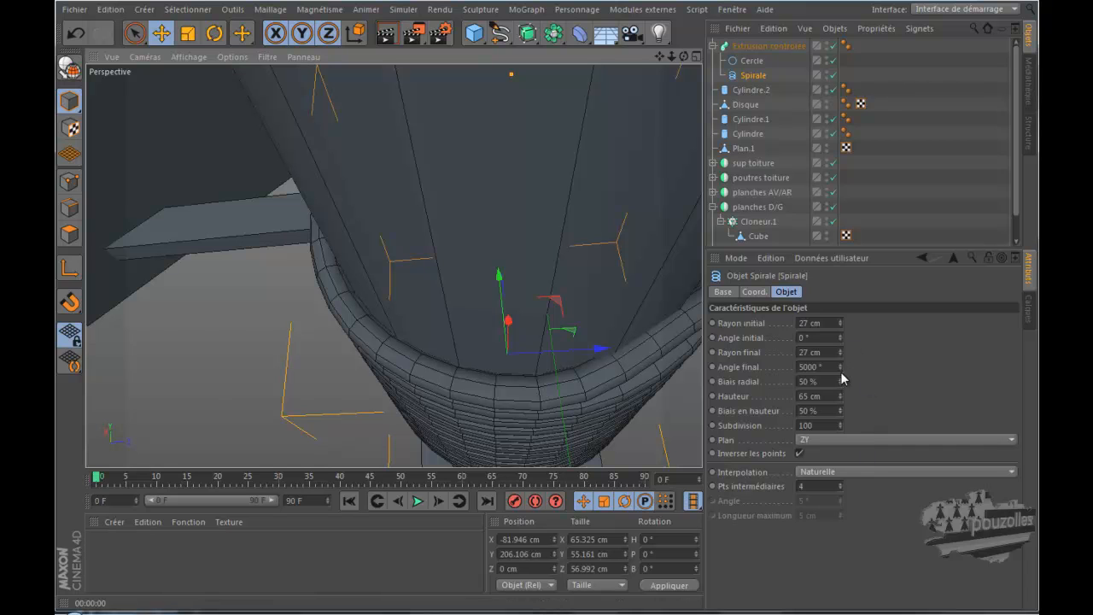
pyautogui.moveTo(841, 368); pyautogui.dragTo(843, 367)
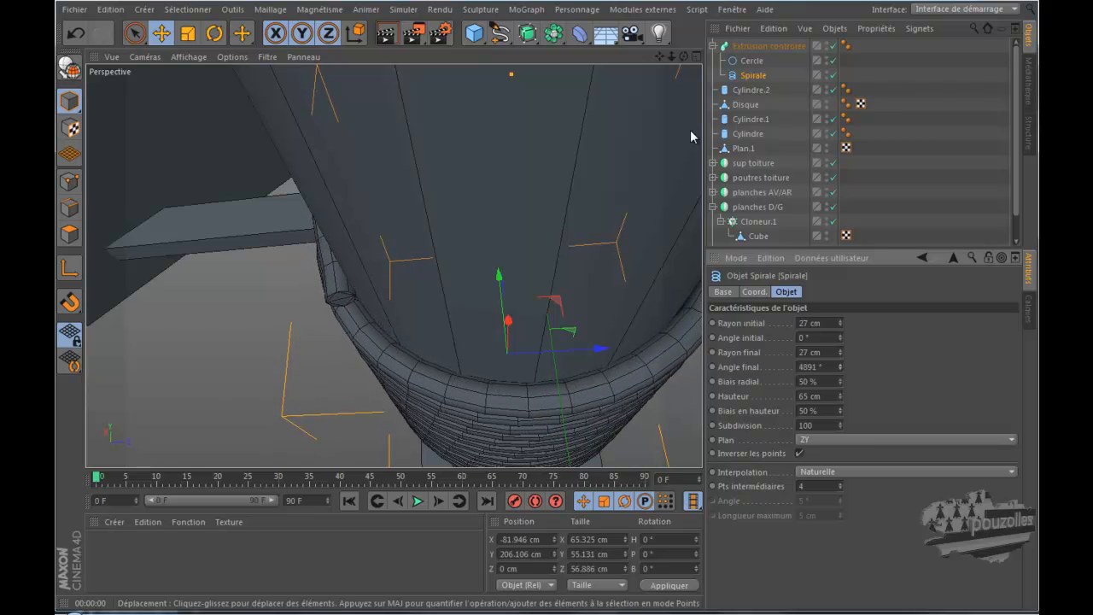
# Inspect the rope's free end, convert the spiral to an editable spline, and enter point mode.
pyautogui.moveTo(684, 58); pyautogui.dragTo(669, 106)
pyautogui.moveTo(660, 57); pyautogui.dragTo(581, 298)
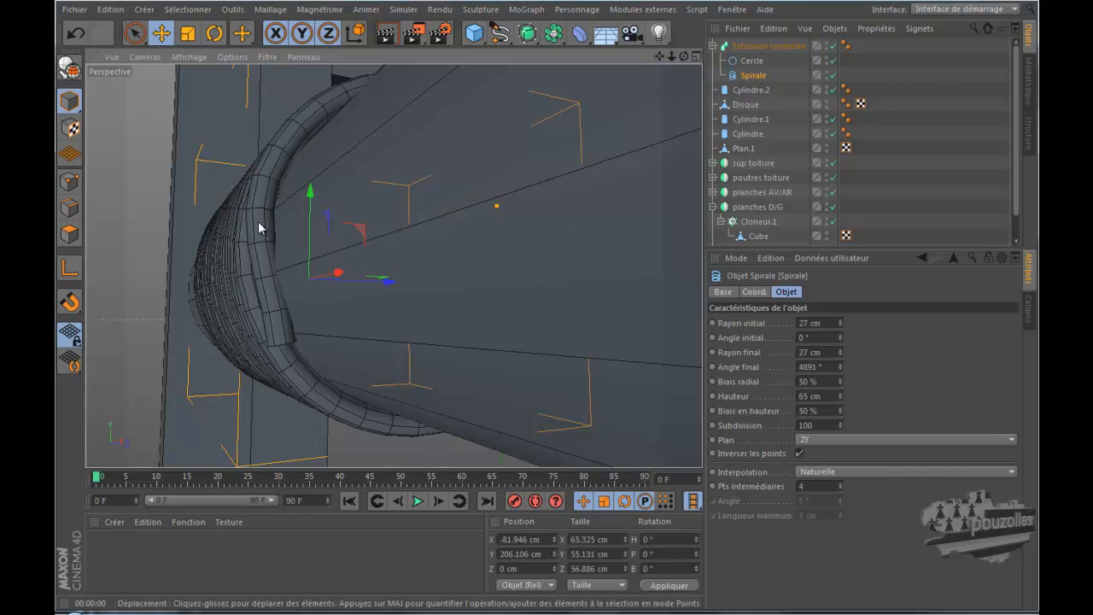
pyautogui.moveTo(683, 57); pyautogui.dragTo(584, 303)
pyautogui.moveTo(659, 57); pyautogui.dragTo(584, 297)
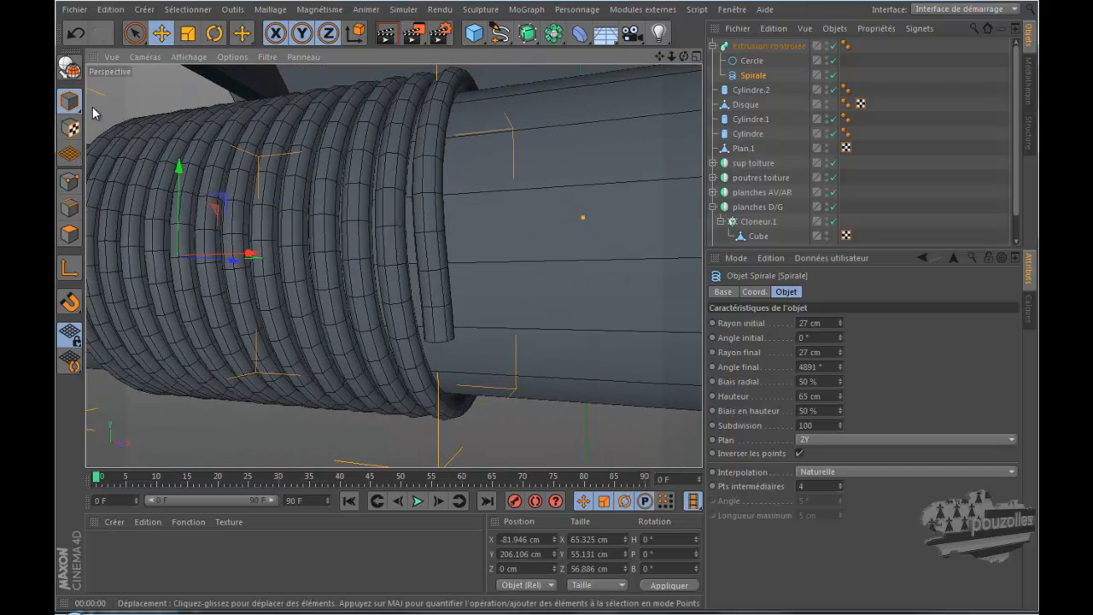
pyautogui.click(70, 67)
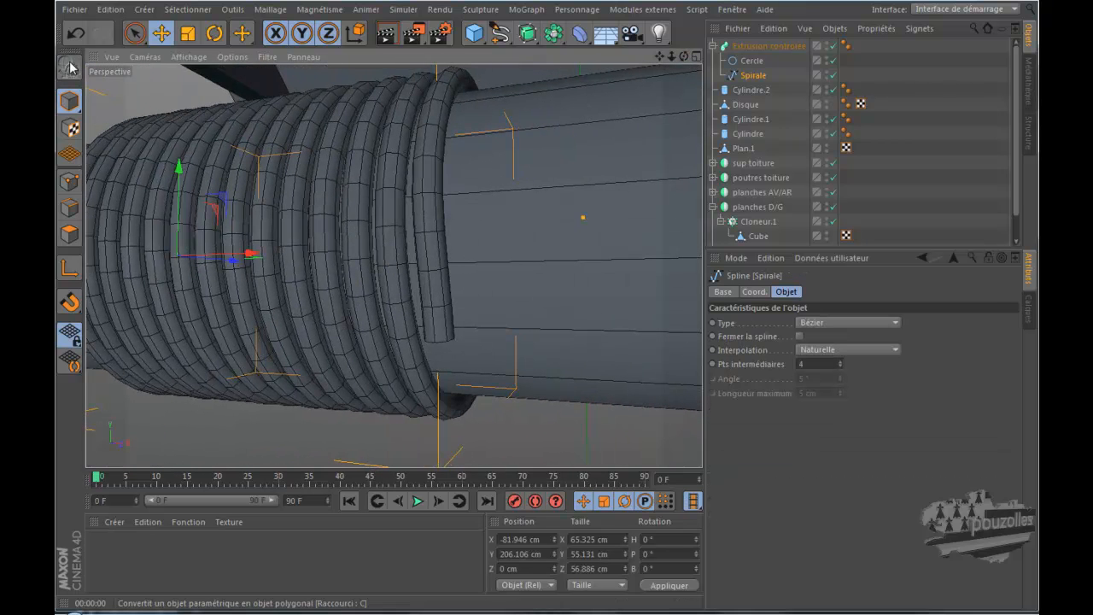
pyautogui.click(70, 184)
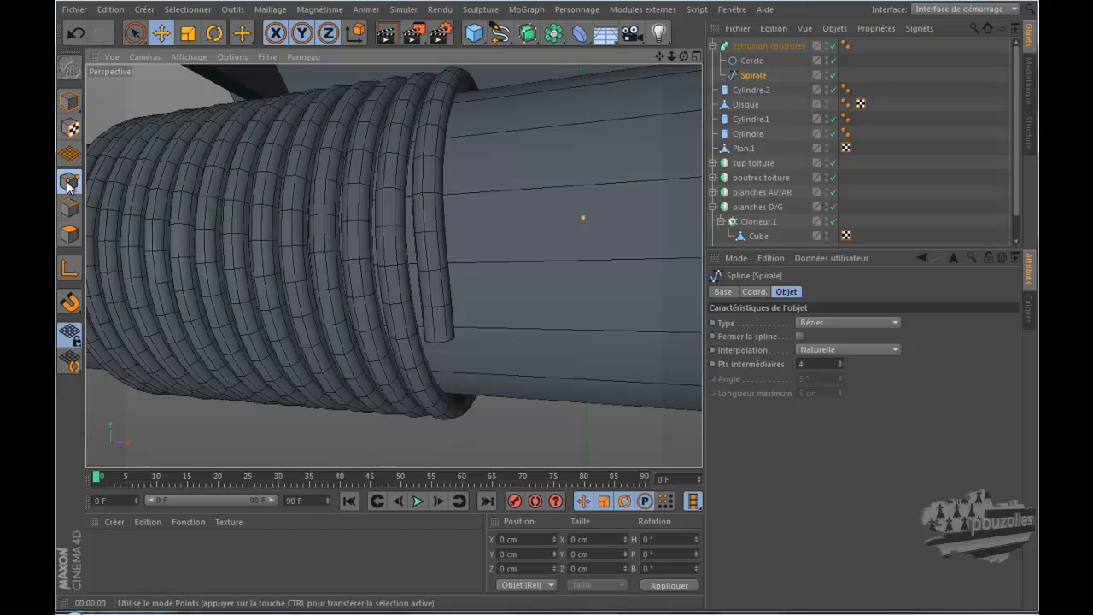
# Select the spiral's last point at the rope's free end with the rectangle selection tool.
pyautogui.click(134, 36)
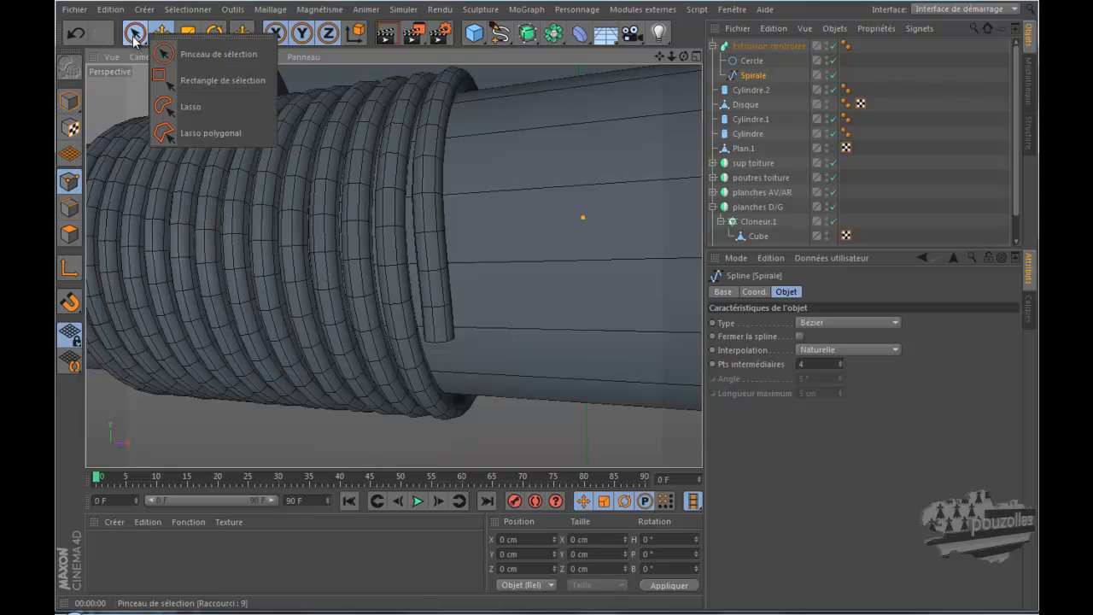
pyautogui.click(196, 81)
pyautogui.moveTo(685, 56); pyautogui.dragTo(583, 299)
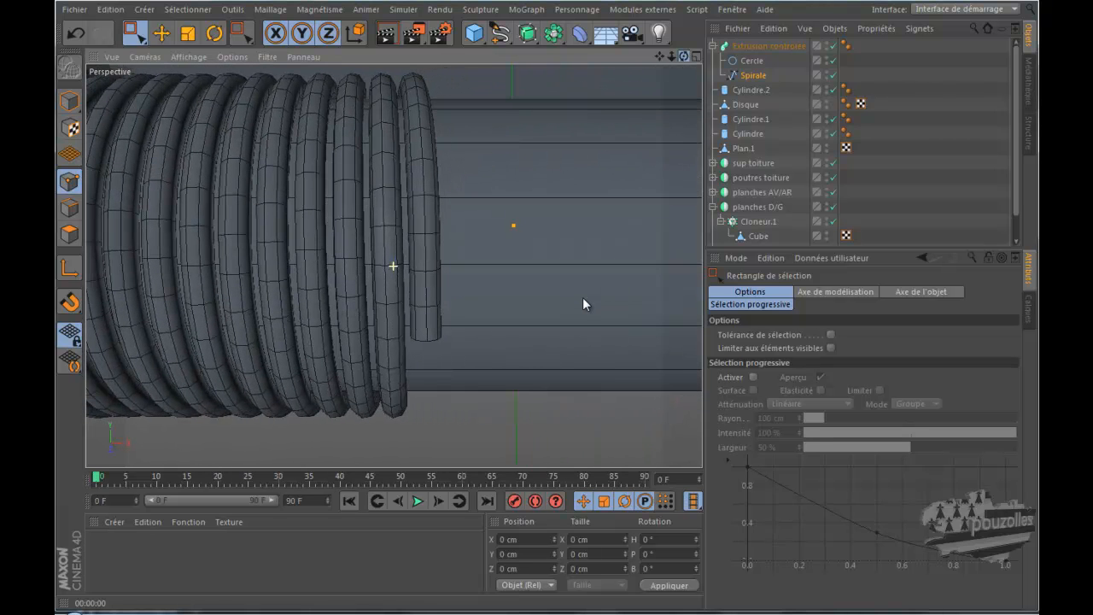
pyautogui.moveTo(492, 215); pyautogui.dragTo(407, 371)
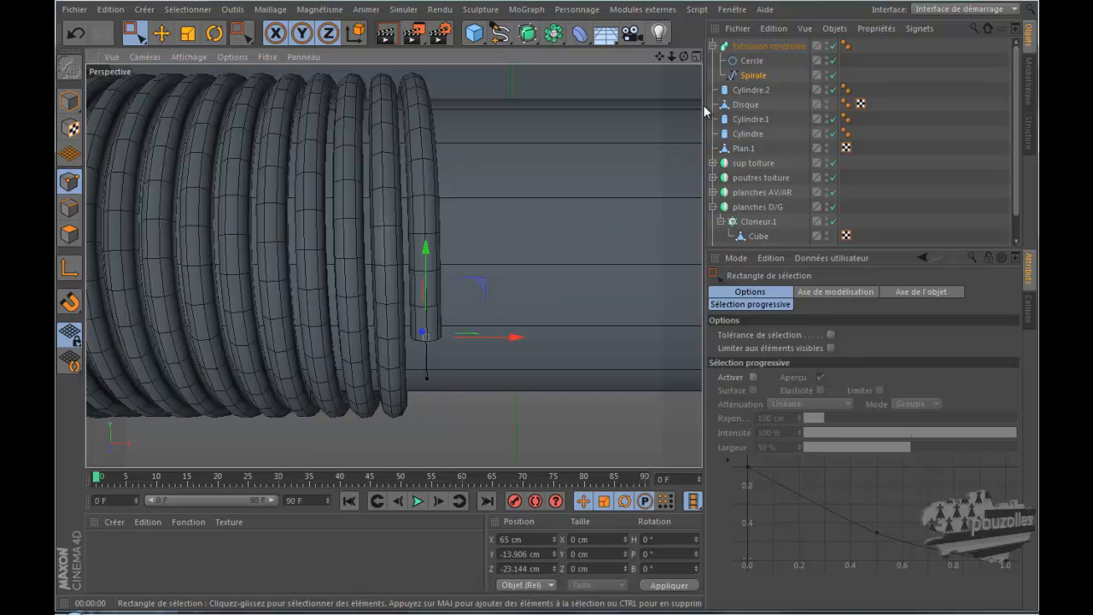
# Convert the whole rope sweep (Extrusion contrôlée) into an editable polygon object.
pyautogui.click(755, 48)
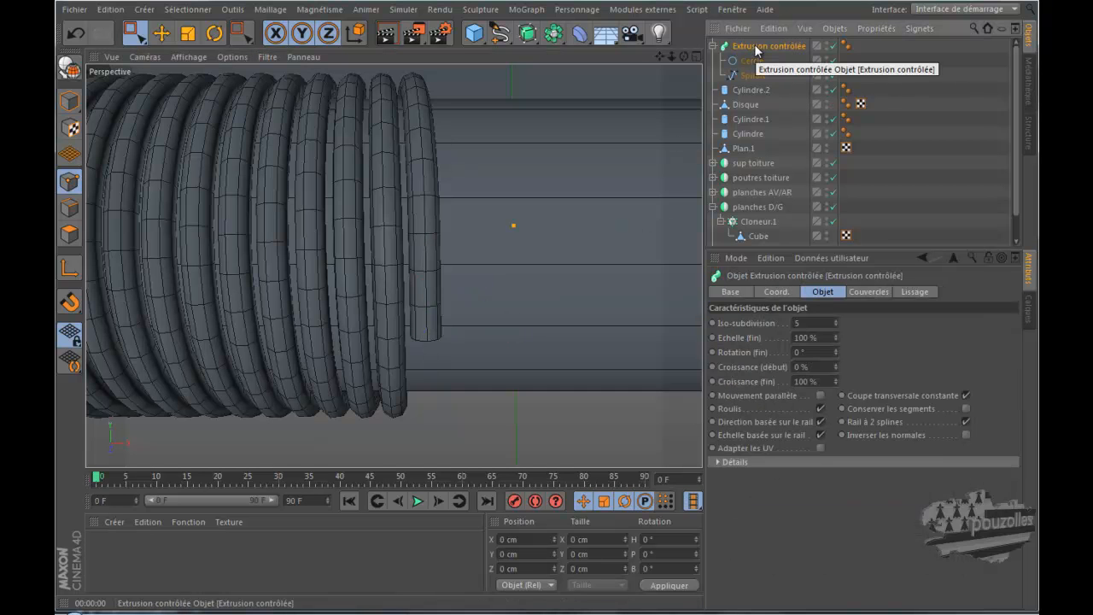
pyautogui.click(70, 69)
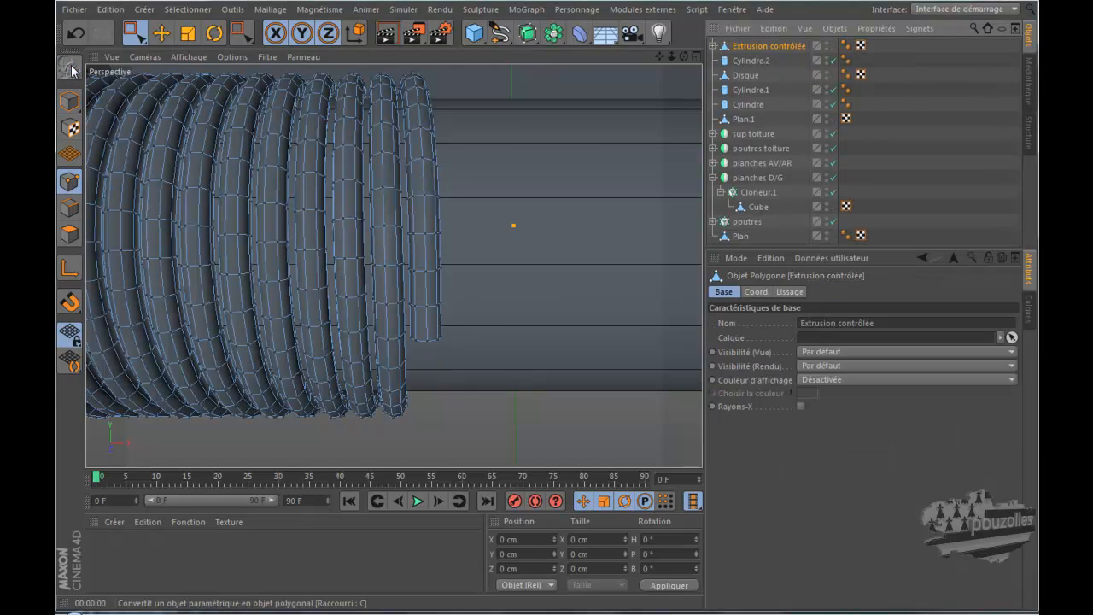
# Make Cylindre.2 editable and merge it with Extrusion contrôlée and Disque into one object, deleting the originals.
pyautogui.click(752, 61)
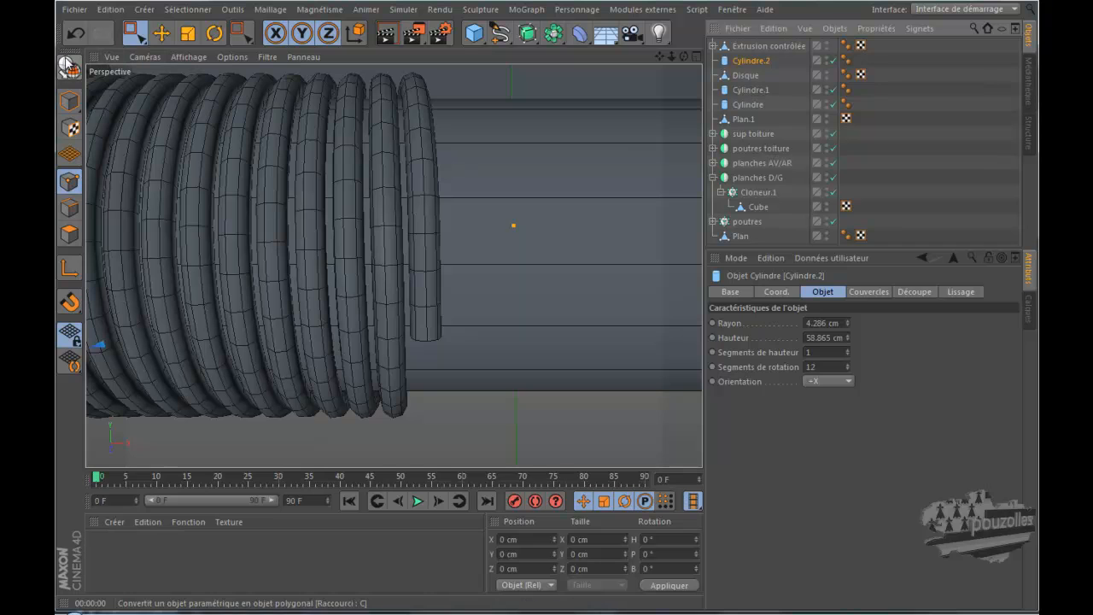
pyautogui.click(68, 66)
pyautogui.moveTo(821, 59); pyautogui.dragTo(745, 81)
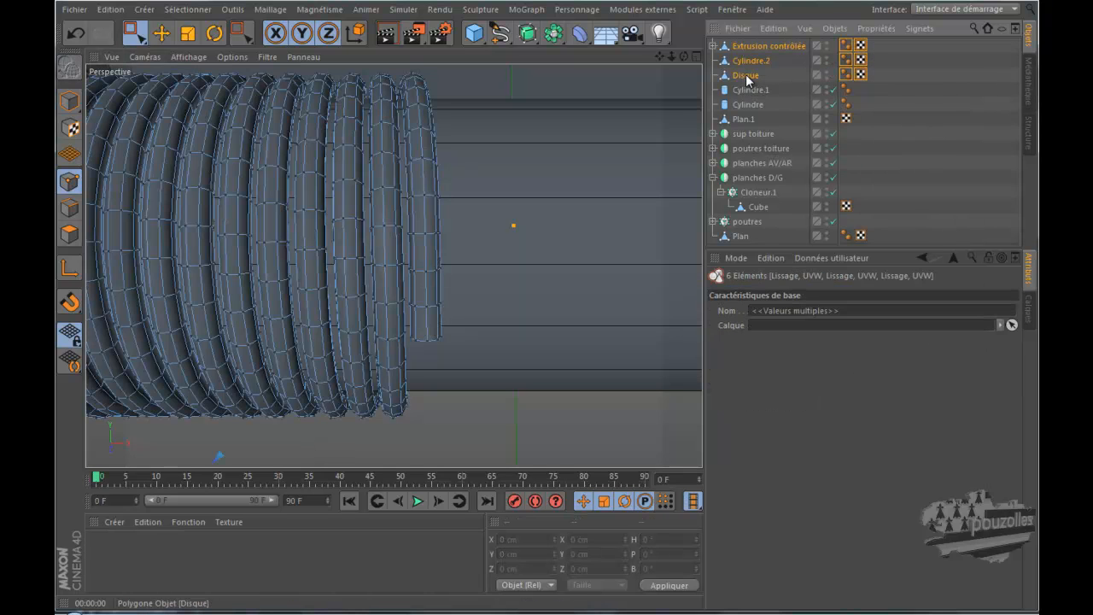
pyautogui.rightClick(746, 76)
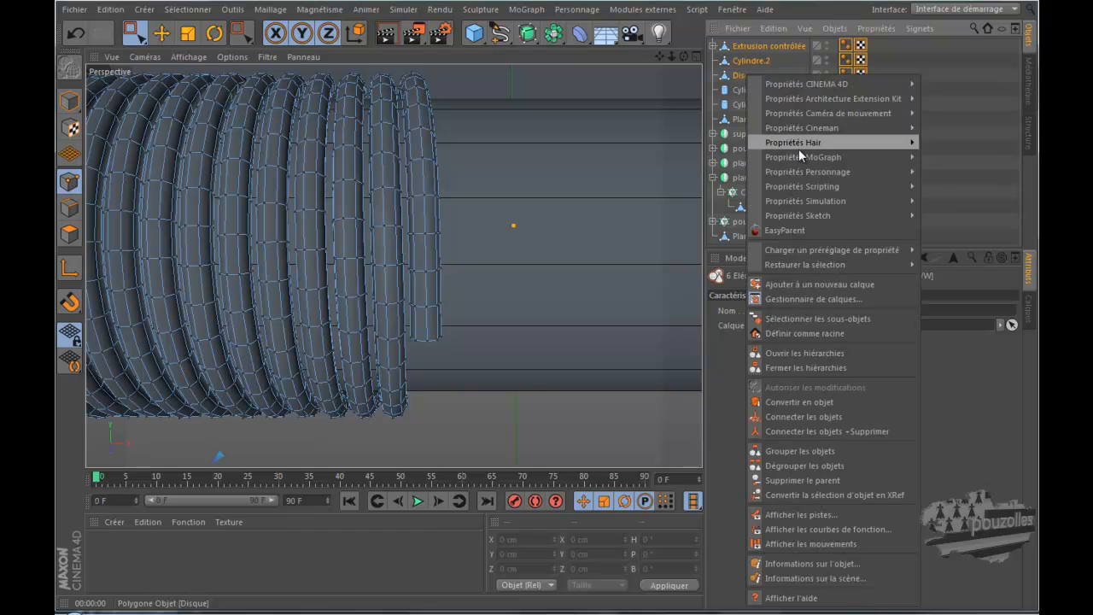
pyautogui.click(795, 430)
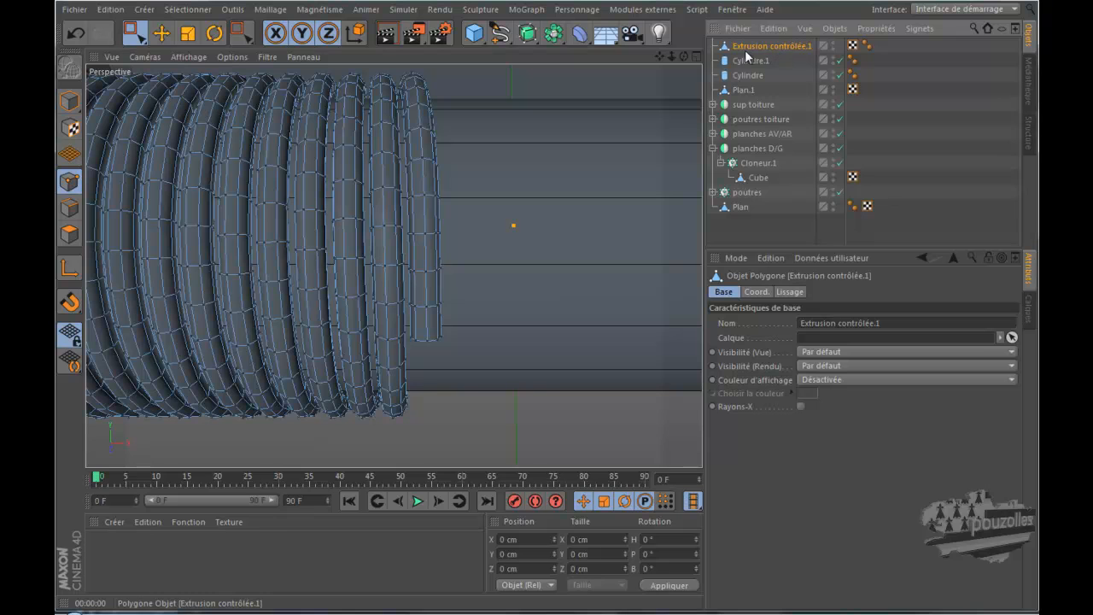
pyautogui.moveTo(469, 217); pyautogui.dragTo(406, 388)
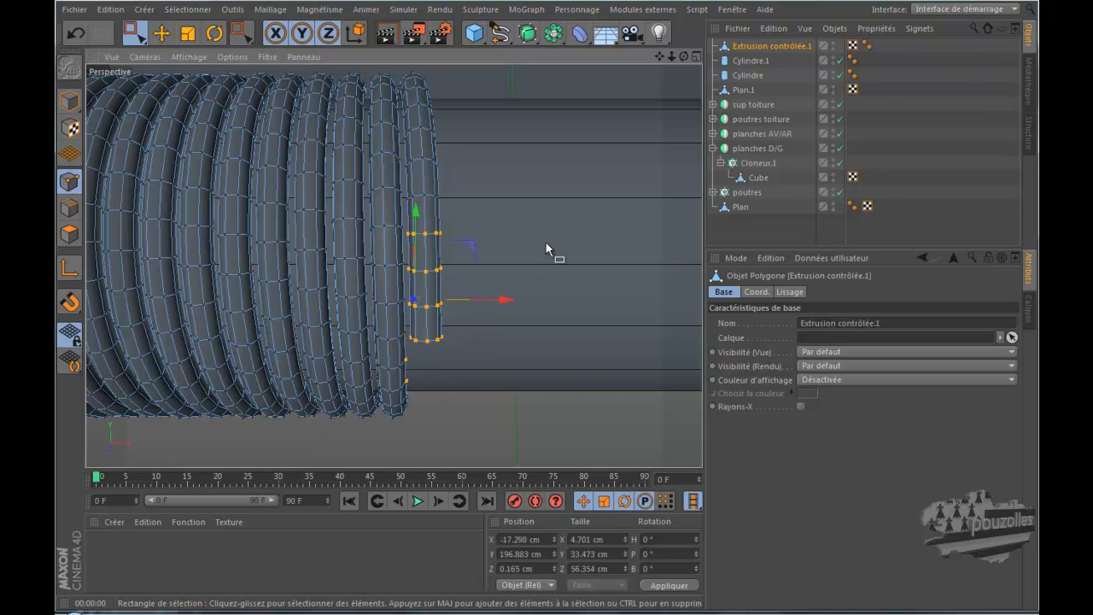
pyautogui.moveTo(683, 58); pyautogui.dragTo(582, 297)
pyautogui.moveTo(134, 33); pyautogui.dragTo(179, 49)
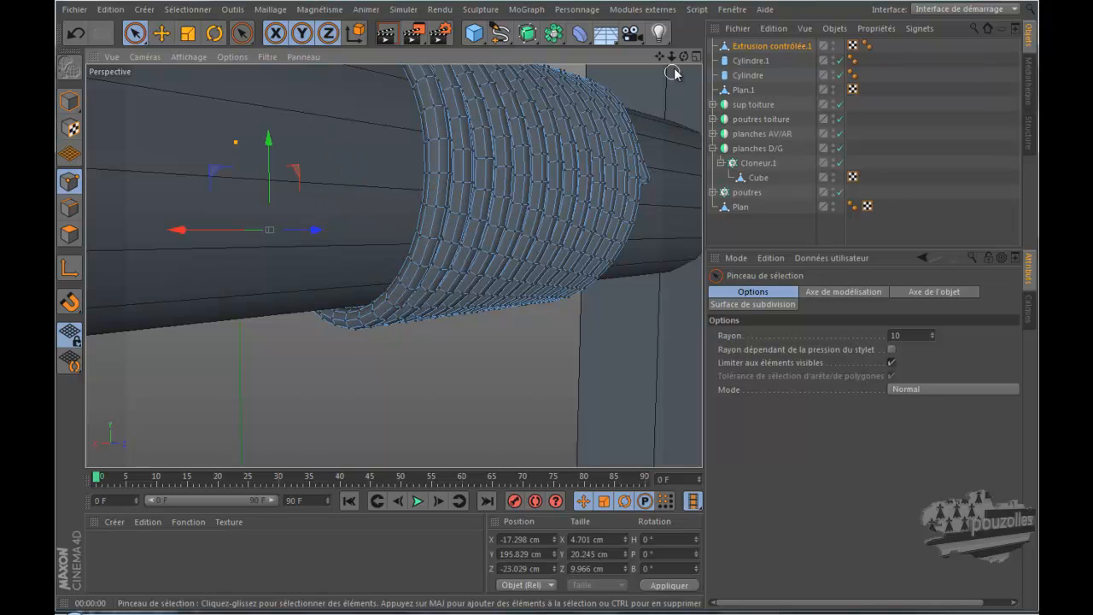
pyautogui.moveTo(684, 56); pyautogui.dragTo(582, 304)
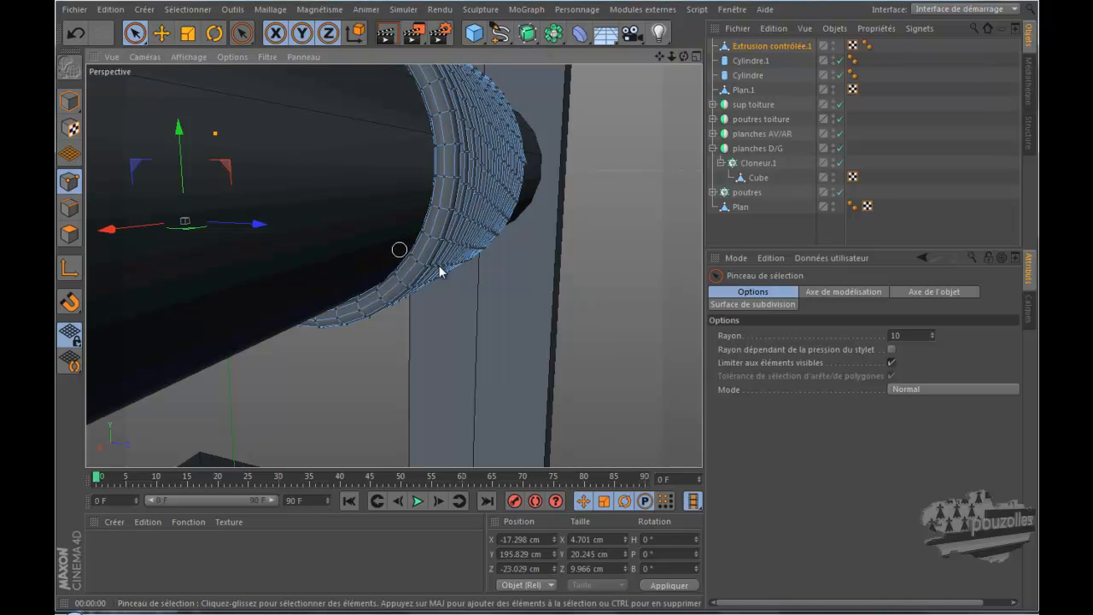
pyautogui.click(548, 305)
# Examine the coiled rope and its free end in the front view and from several angles in perspective.
pyautogui.scroll(-2, 546, 308)
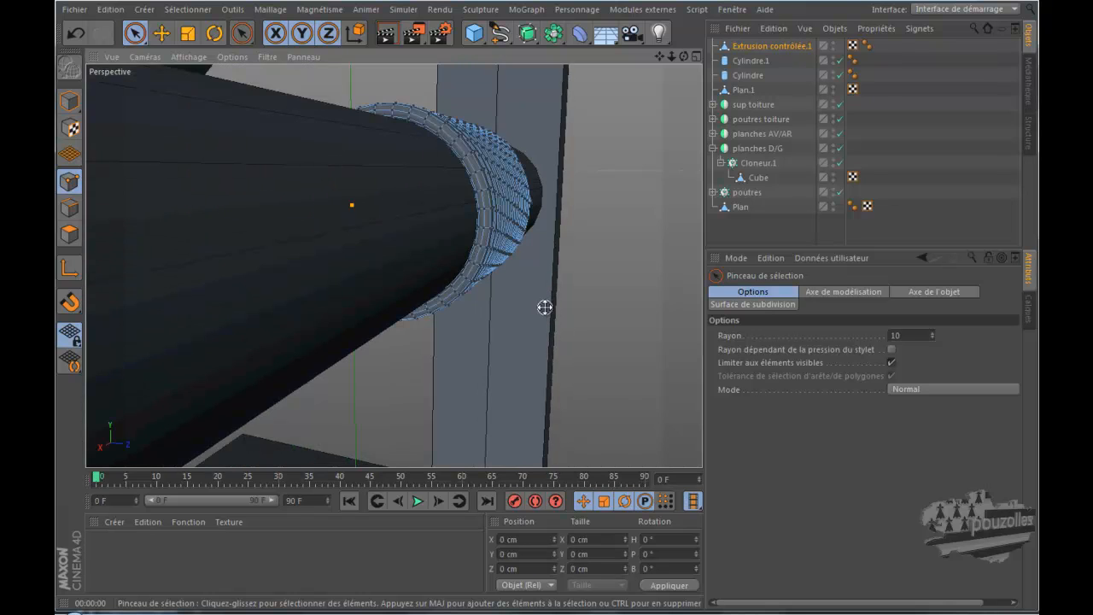
pyautogui.middleClick(545, 307)
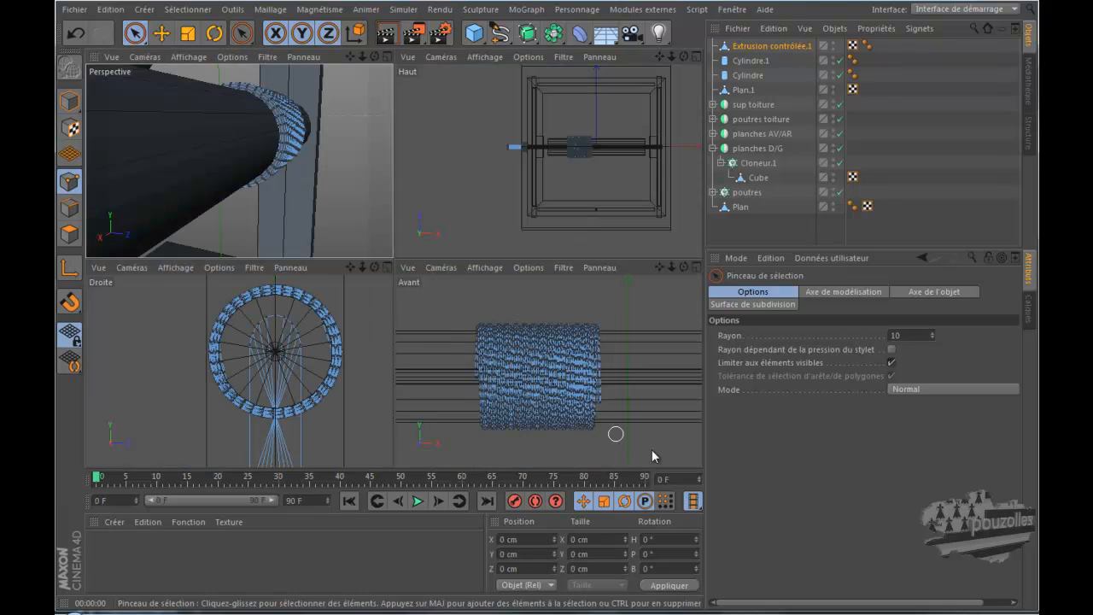
pyautogui.middleClick(611, 422)
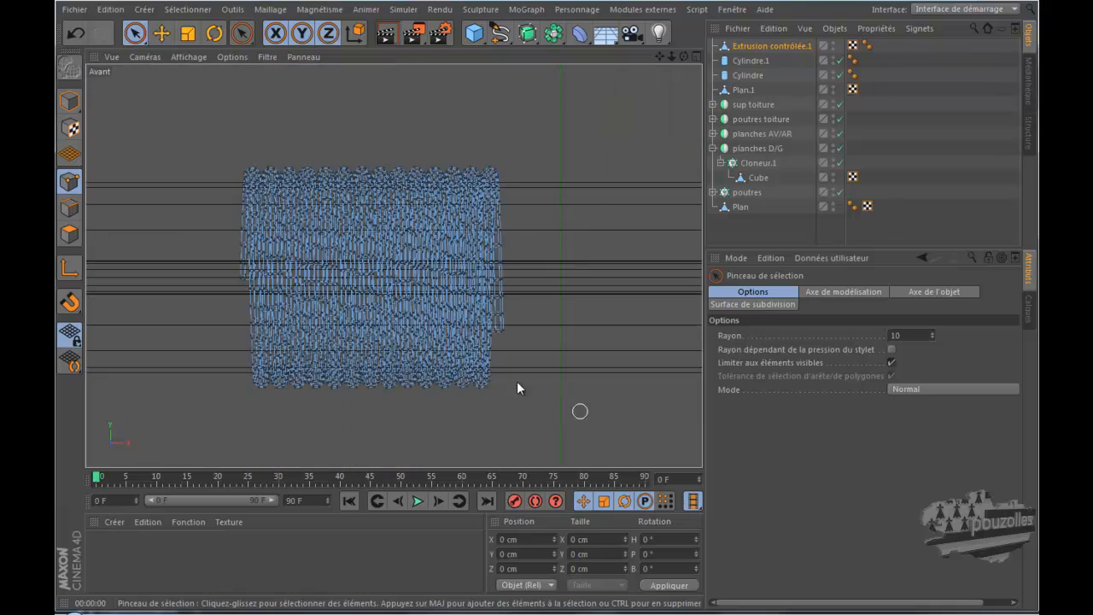
pyautogui.scroll(3, 542, 314)
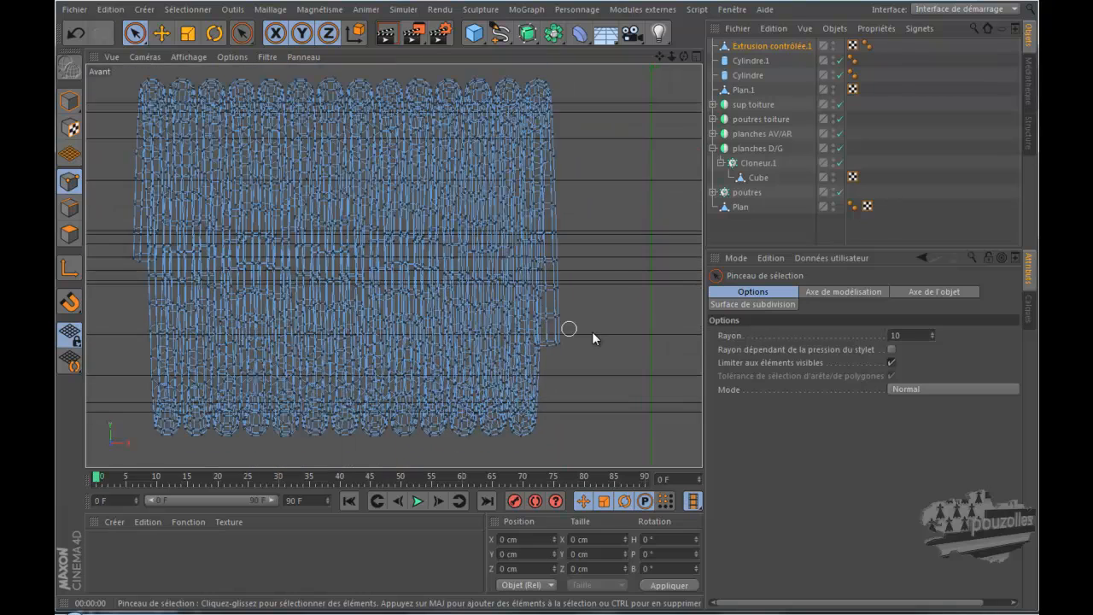
pyautogui.scroll(4, 590, 332)
pyautogui.scroll(1, 593, 334)
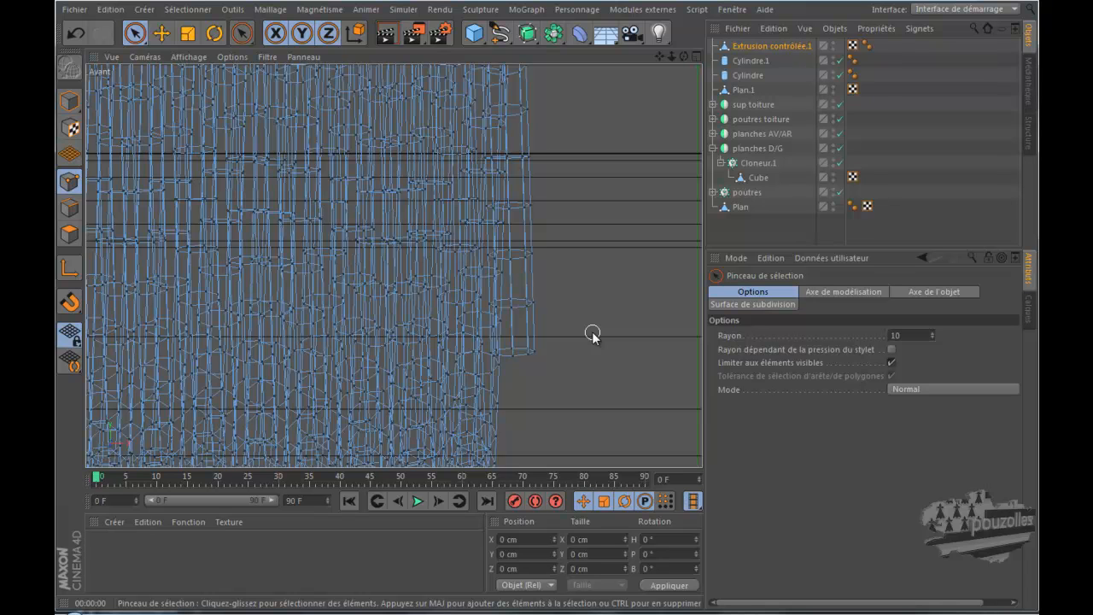
pyautogui.scroll(-3, 588, 332)
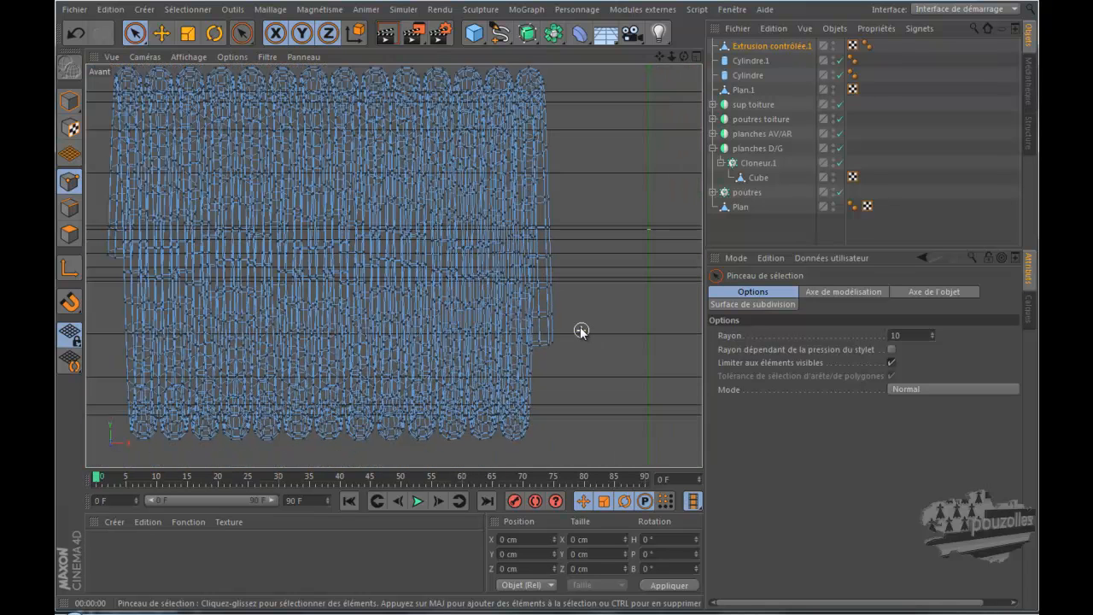
pyautogui.middleClick(200, 304)
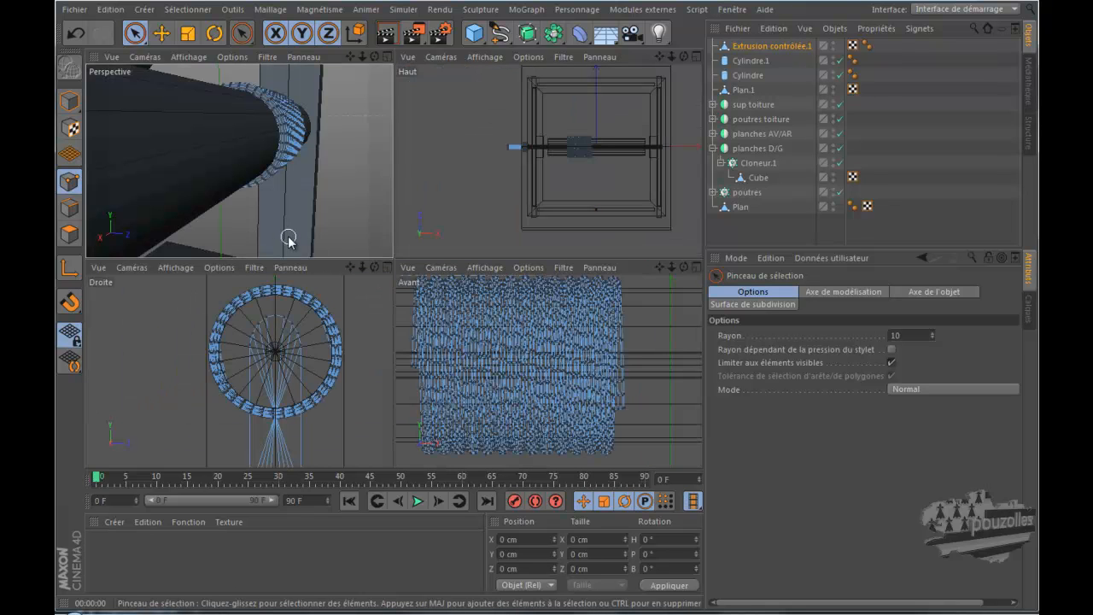
pyautogui.middleClick(287, 236)
pyautogui.moveTo(682, 56); pyautogui.dragTo(580, 297)
pyautogui.scroll(-2, 565, 154)
pyautogui.scroll(-3, 583, 188)
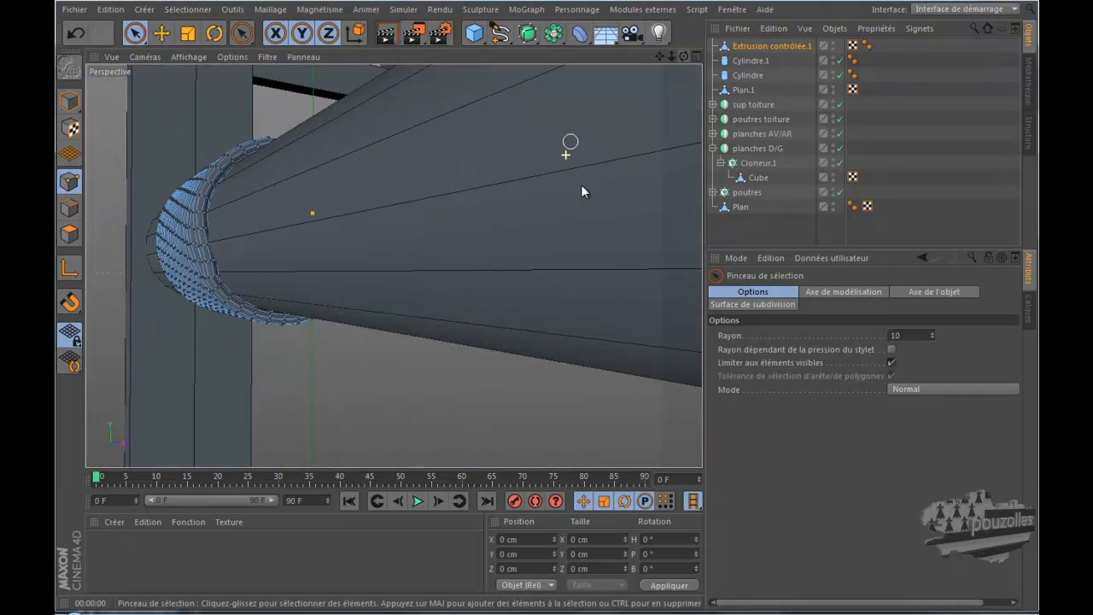
# Loop-select the last four point rings at the rope's free end and move them about 0.9 cm outward along negative Z.
pyautogui.scroll(3, 234, 264)
pyautogui.scroll(3, 233, 265)
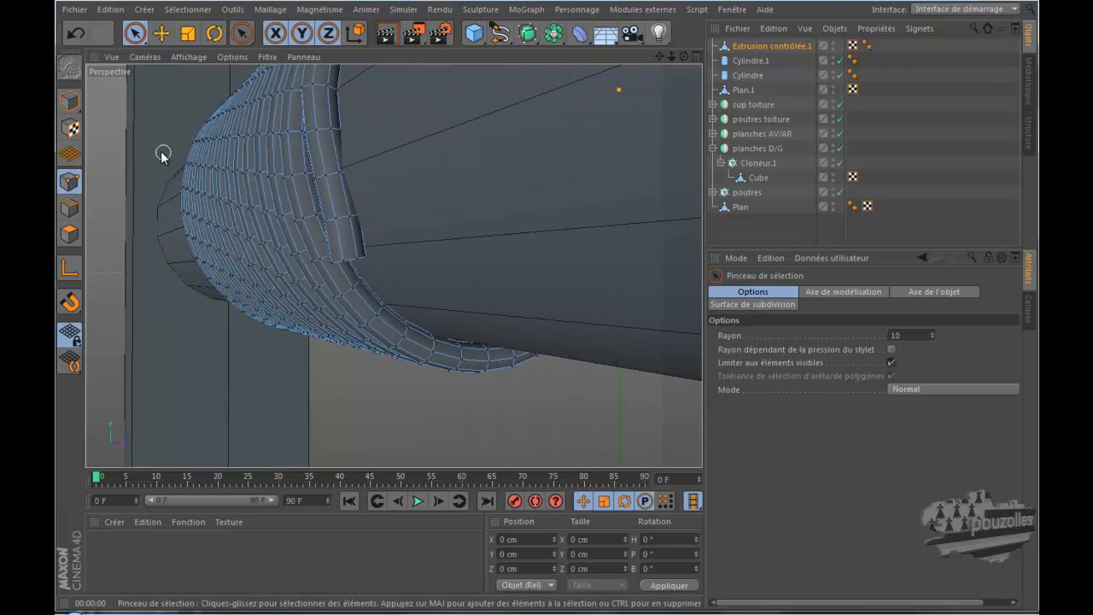
pyautogui.press('u')
pyautogui.press('l')
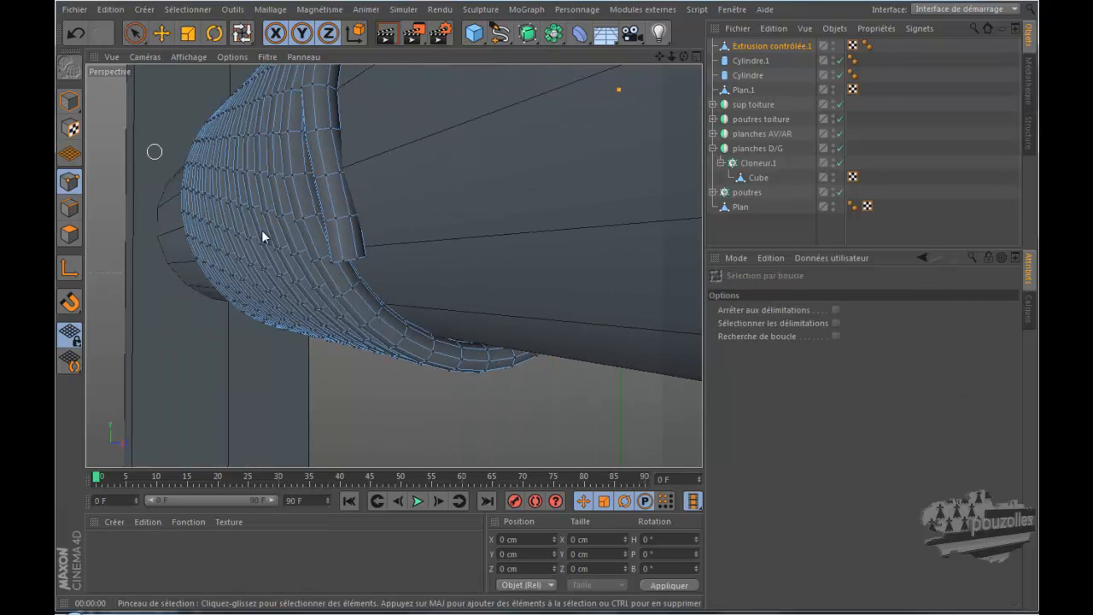
pyautogui.click(348, 261)
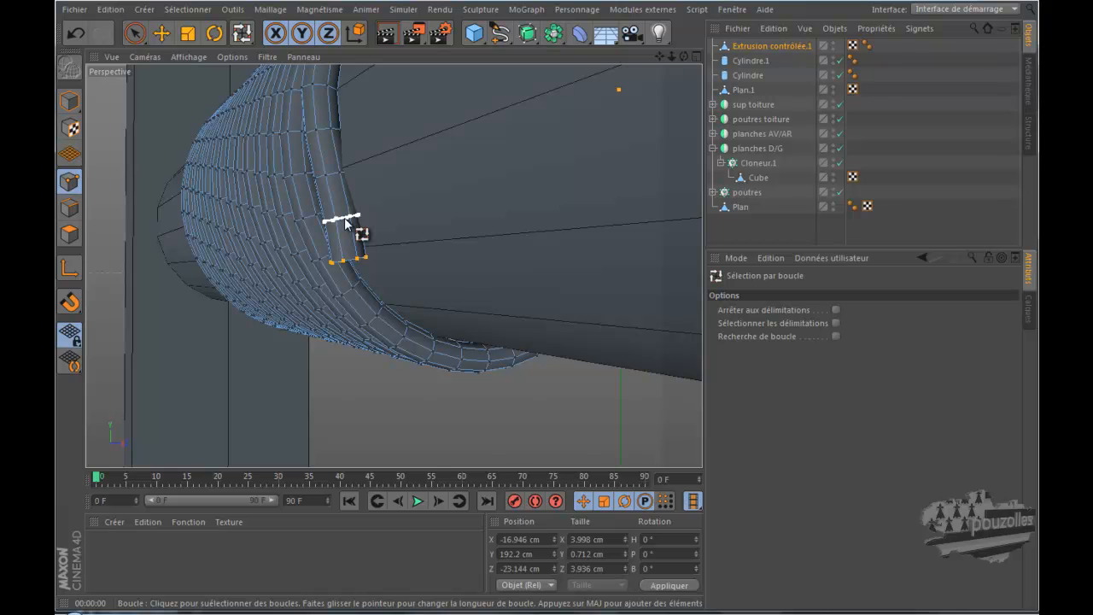
pyautogui.keyDown('shift'); pyautogui.click(346, 220); pyautogui.keyUp('shift')
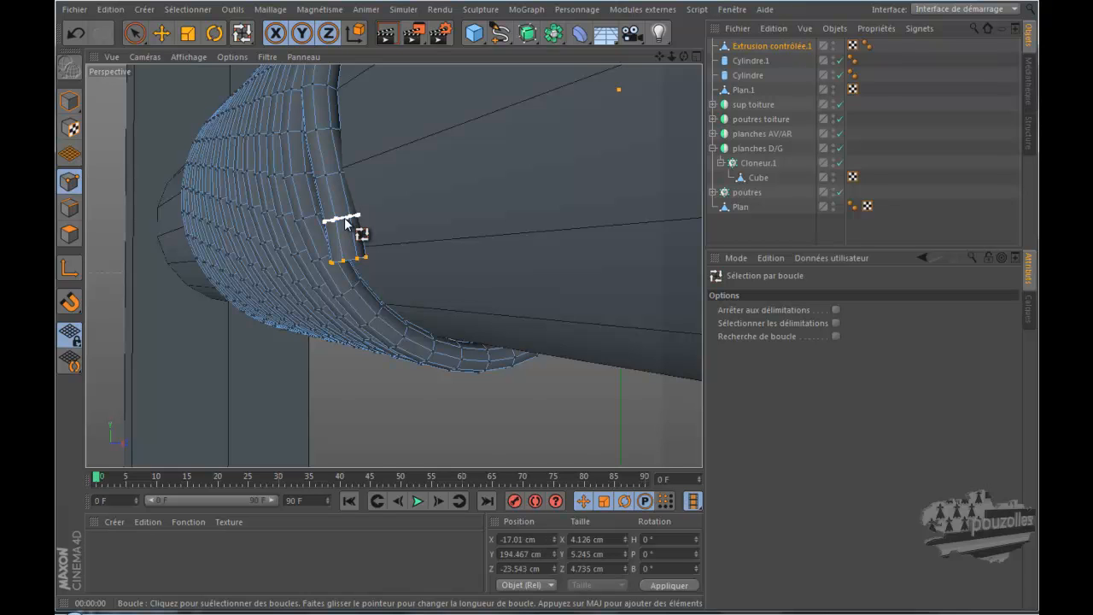
pyautogui.keyDown('shift'); pyautogui.click(333, 175); pyautogui.keyUp('shift')
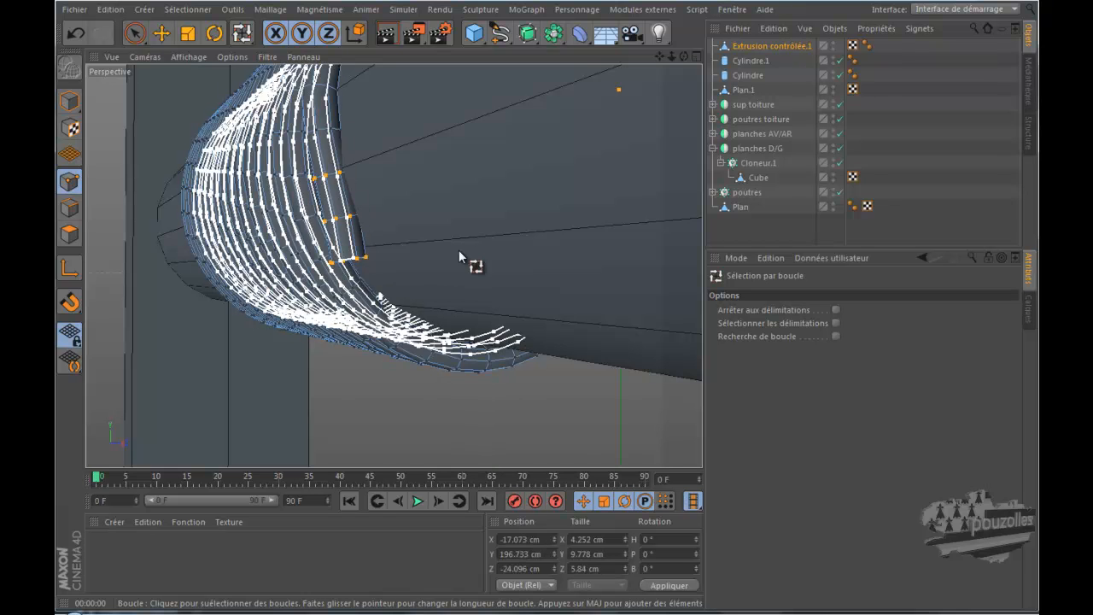
pyautogui.moveTo(681, 59); pyautogui.dragTo(580, 298)
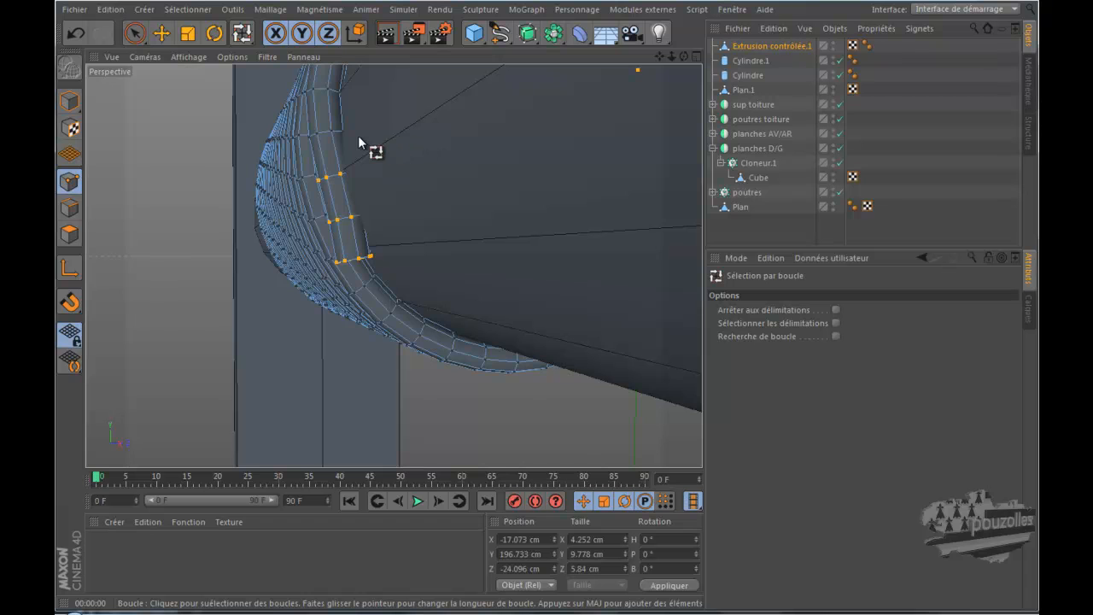
pyautogui.keyDown('shift'); pyautogui.click(327, 135); pyautogui.keyUp('shift')
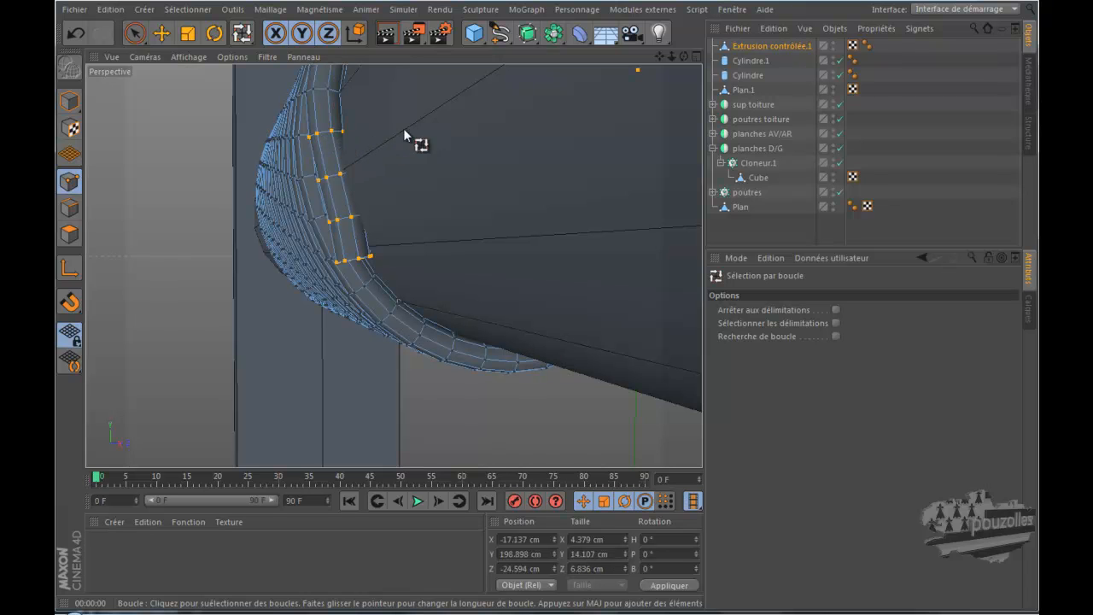
pyautogui.click(162, 34)
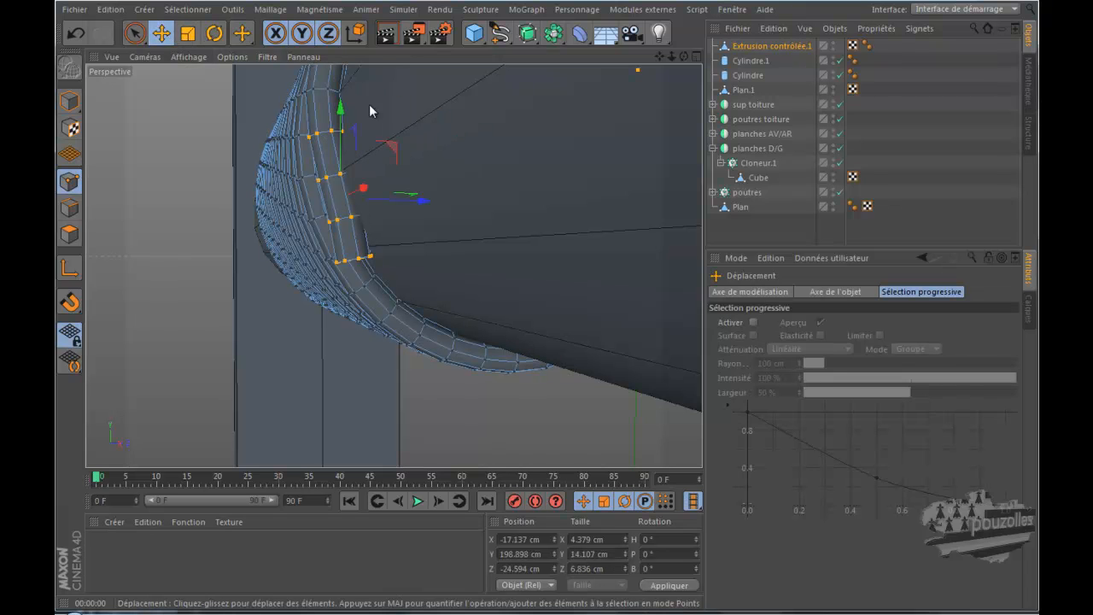
pyautogui.moveTo(422, 202); pyautogui.dragTo(416, 203)
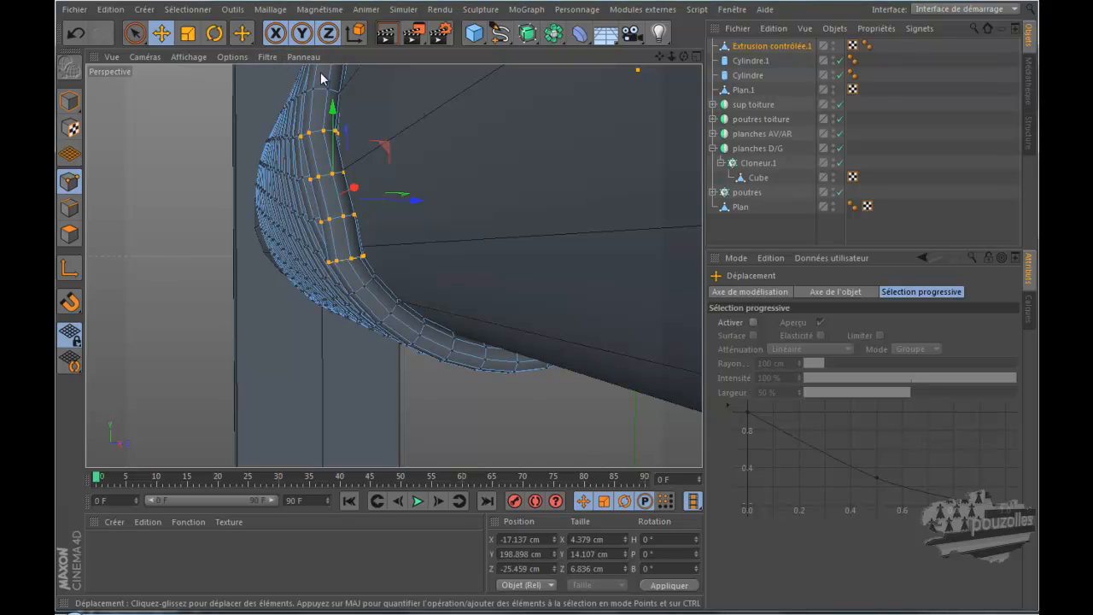
# Deselect the ring farthest from the rope's tip and move the remaining three rings about 0.7 cm further along negative Z.
pyautogui.click(245, 33)
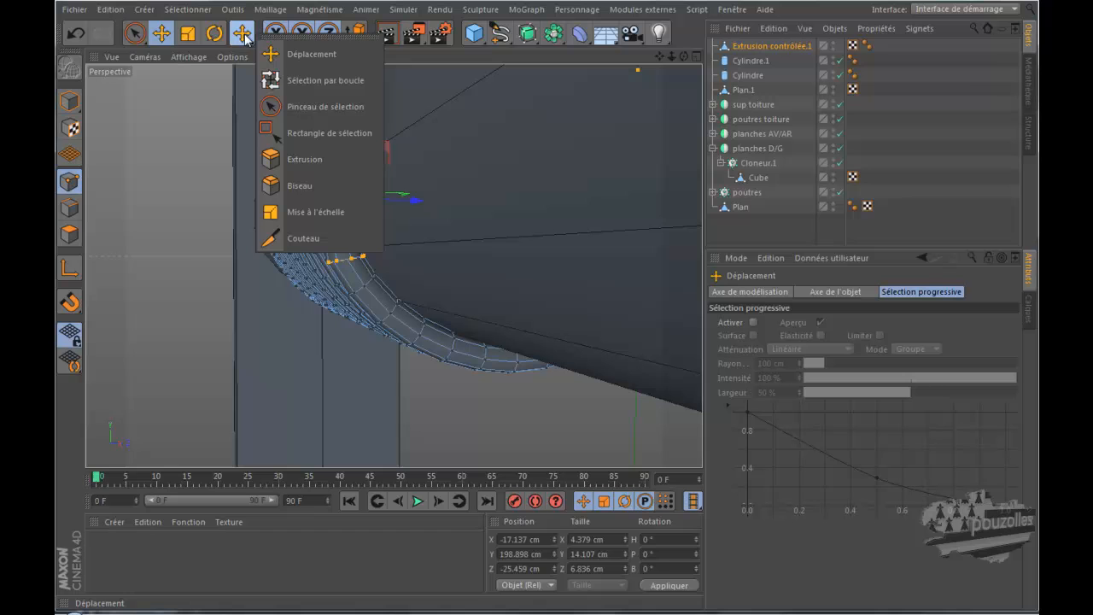
pyautogui.click(337, 76)
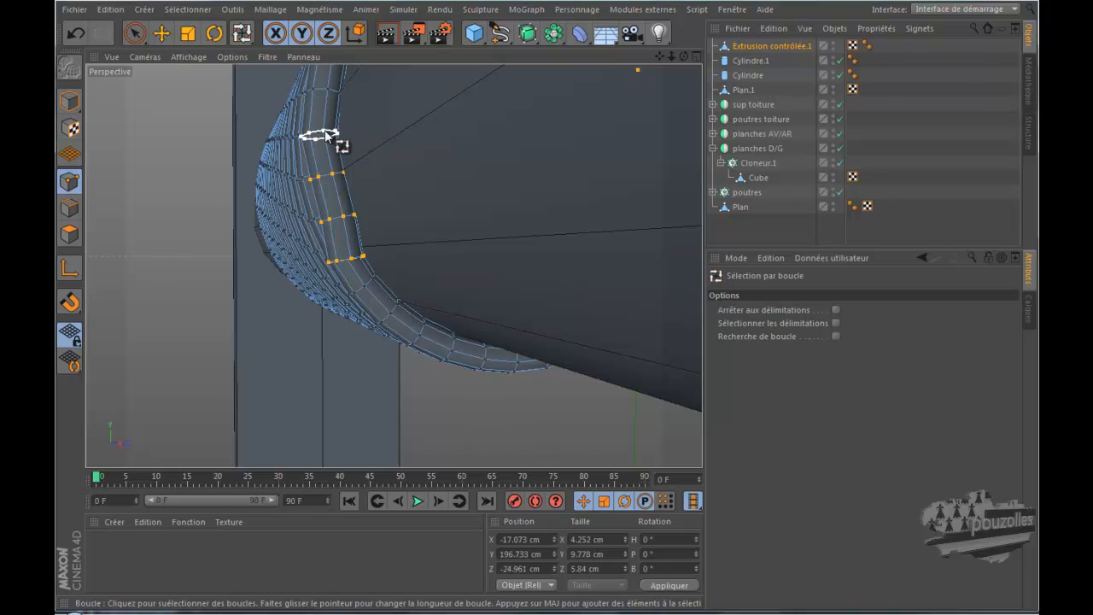
pyautogui.click(175, 33)
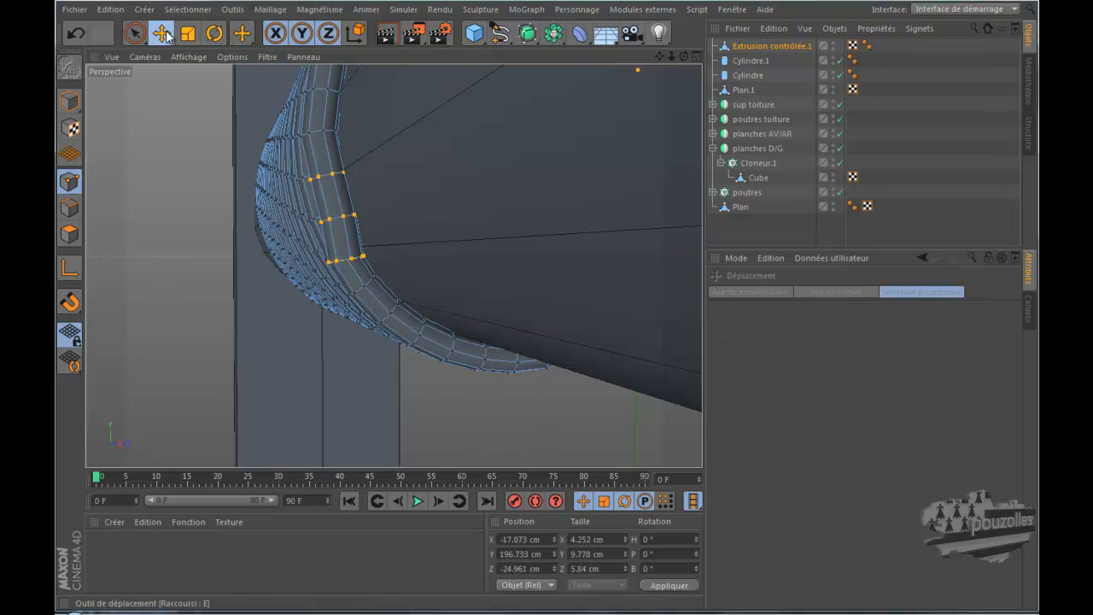
pyautogui.moveTo(420, 221); pyautogui.dragTo(411, 220)
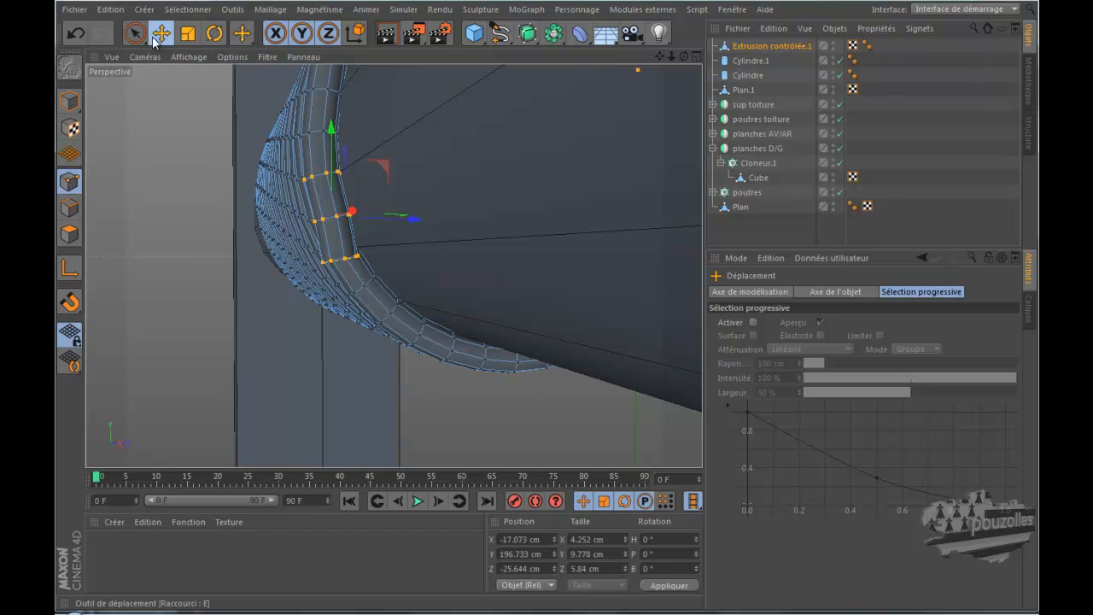
# Reduce the selection to the second point ring from the rope's tip and nudge it slightly outward along negative Z.
pyautogui.moveTo(241, 35); pyautogui.dragTo(290, 76)
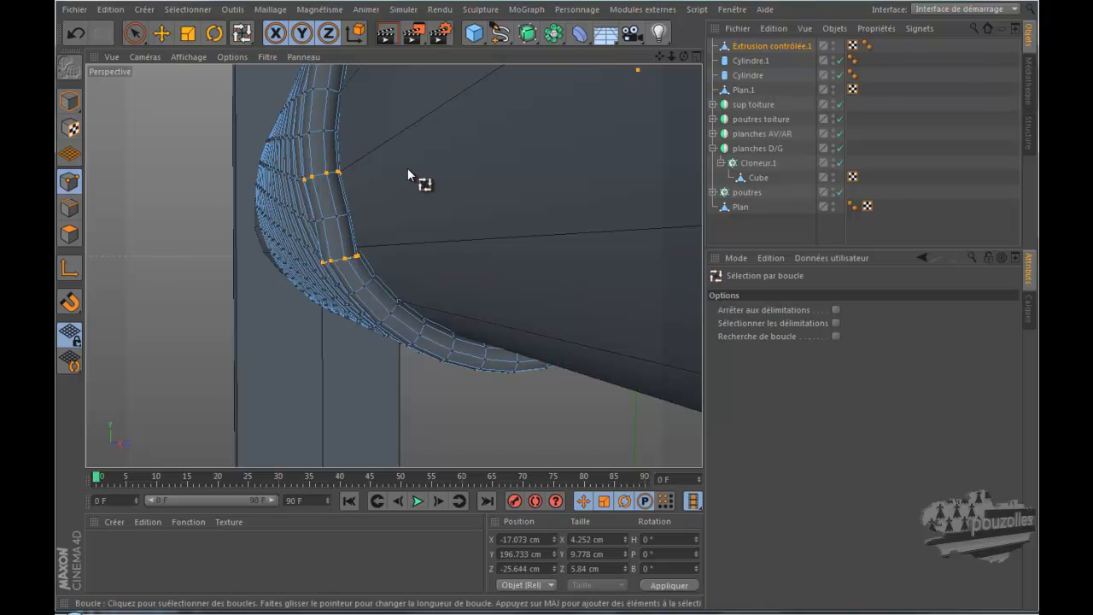
pyautogui.click(79, 35)
pyautogui.keyDown('ctrl'); pyautogui.click(355, 260); pyautogui.keyUp('ctrl')
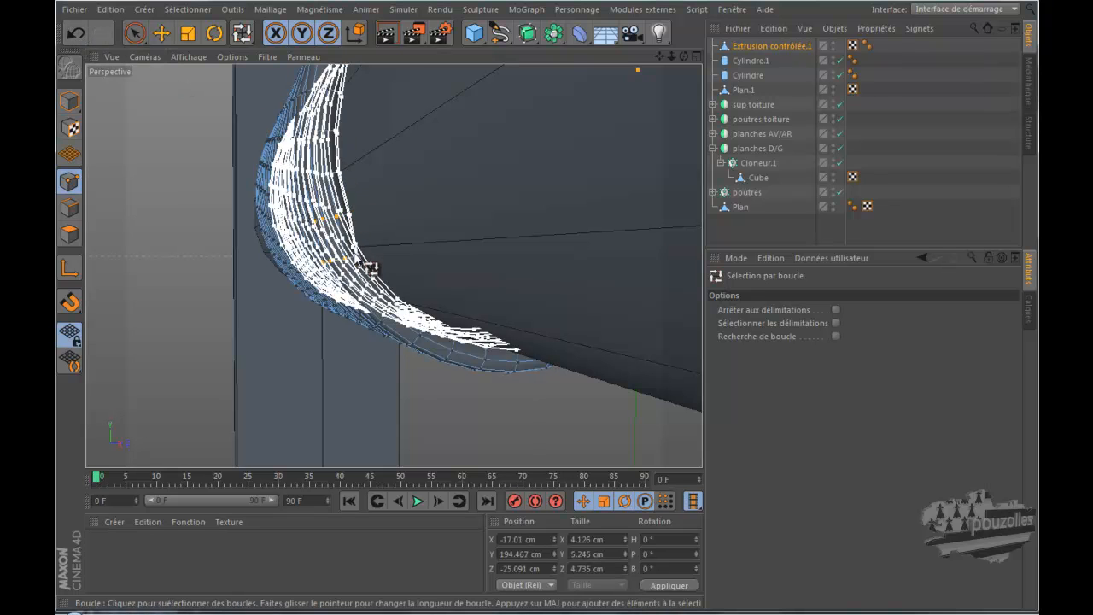
pyautogui.keyDown('ctrl'); pyautogui.click(354, 261); pyautogui.keyUp('ctrl')
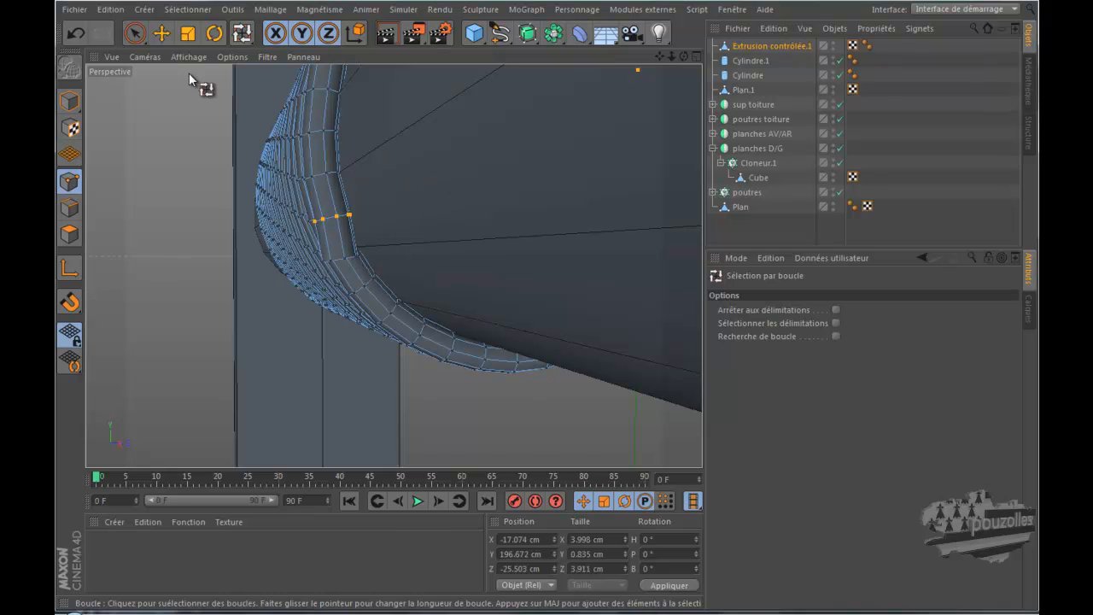
pyautogui.click(160, 36)
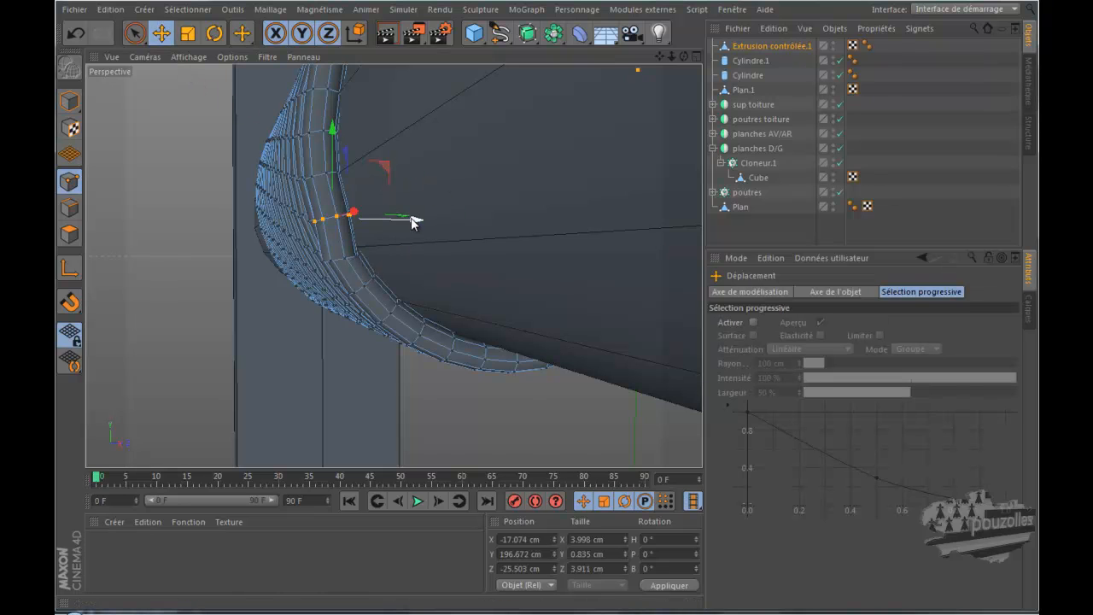
pyautogui.moveTo(413, 222); pyautogui.dragTo(411, 224)
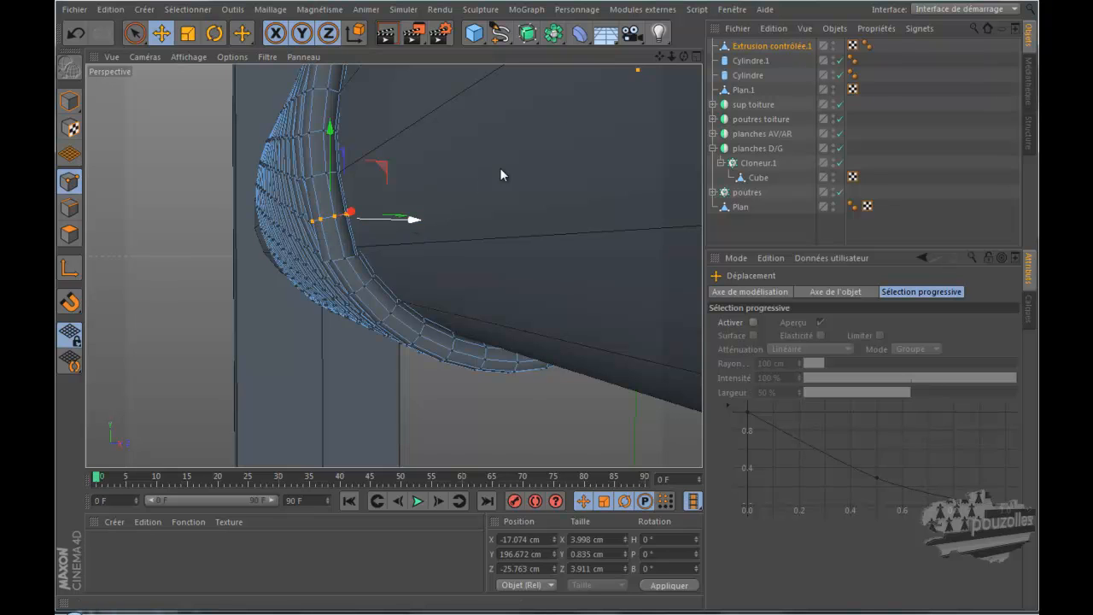
pyautogui.moveTo(684, 57); pyautogui.dragTo(581, 298)
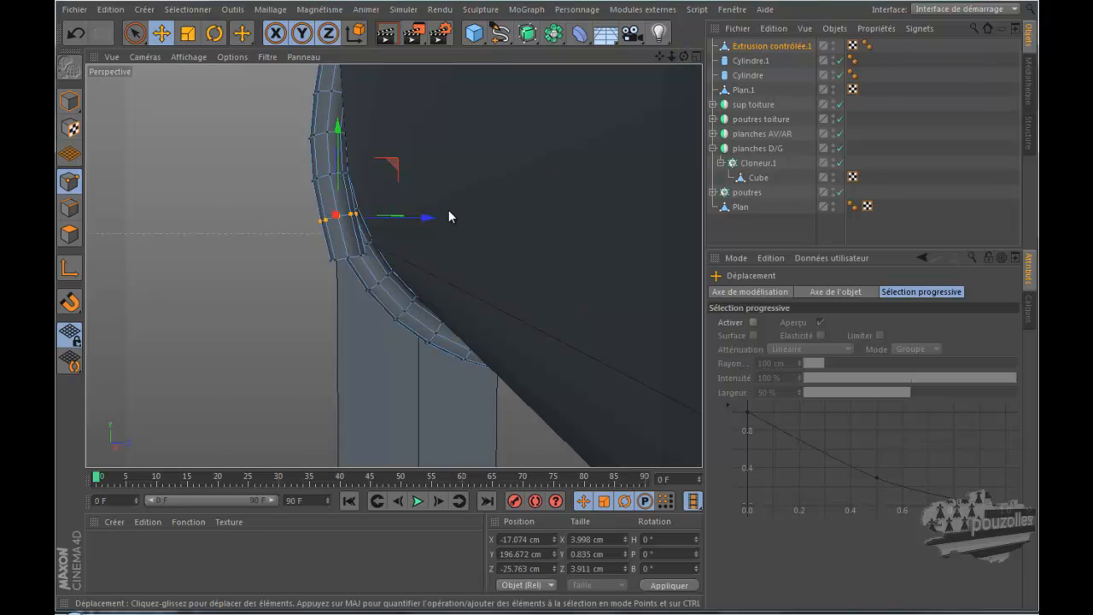
pyautogui.moveTo(430, 220); pyautogui.dragTo(422, 220)
# Loop-select only the last point ring at the rope's tip and move it about 1.5 cm outward along negative Z.
pyautogui.moveTo(241, 32); pyautogui.dragTo(271, 80)
pyautogui.click(350, 257)
pyautogui.press('9')
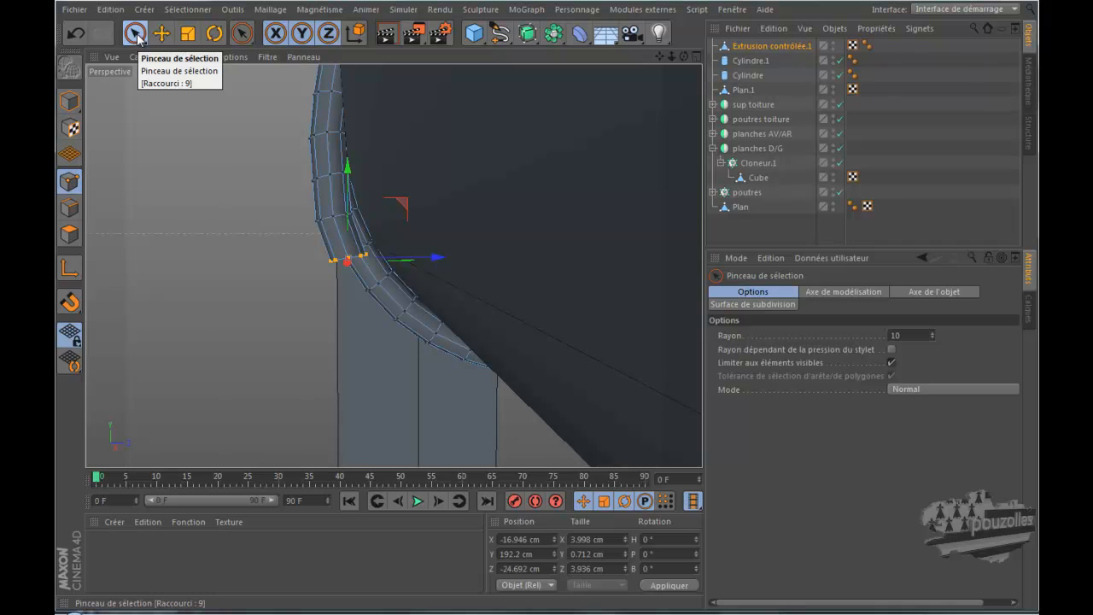
pyautogui.moveTo(441, 258); pyautogui.dragTo(427, 264)
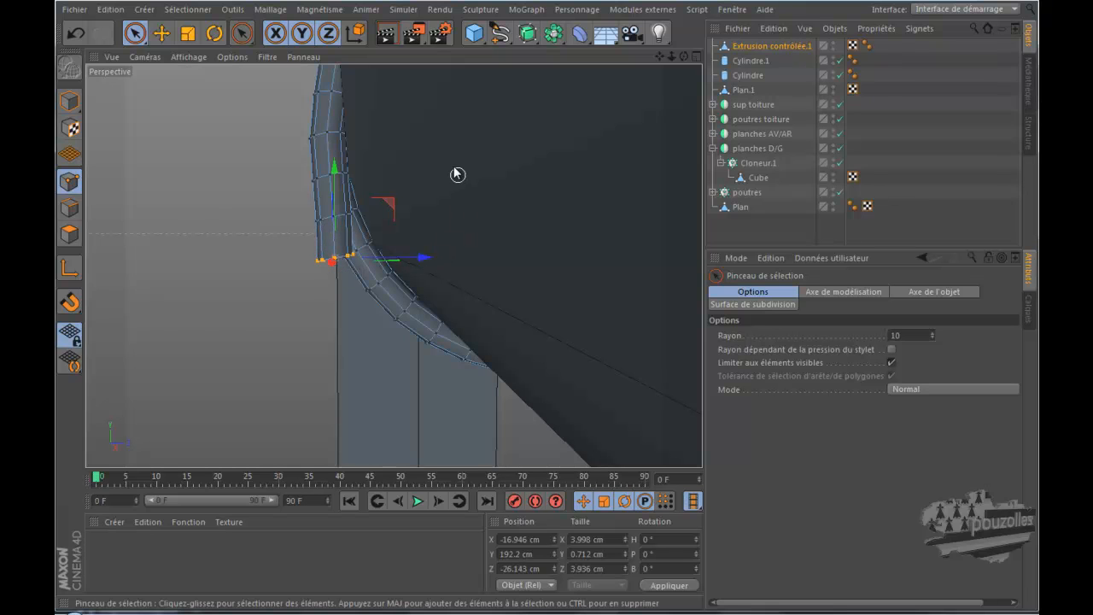
# Loop-select the second point ring from the rope's tip and move it about 0.7 cm outward along negative Z.
pyautogui.press('u')
pyautogui.press('l')
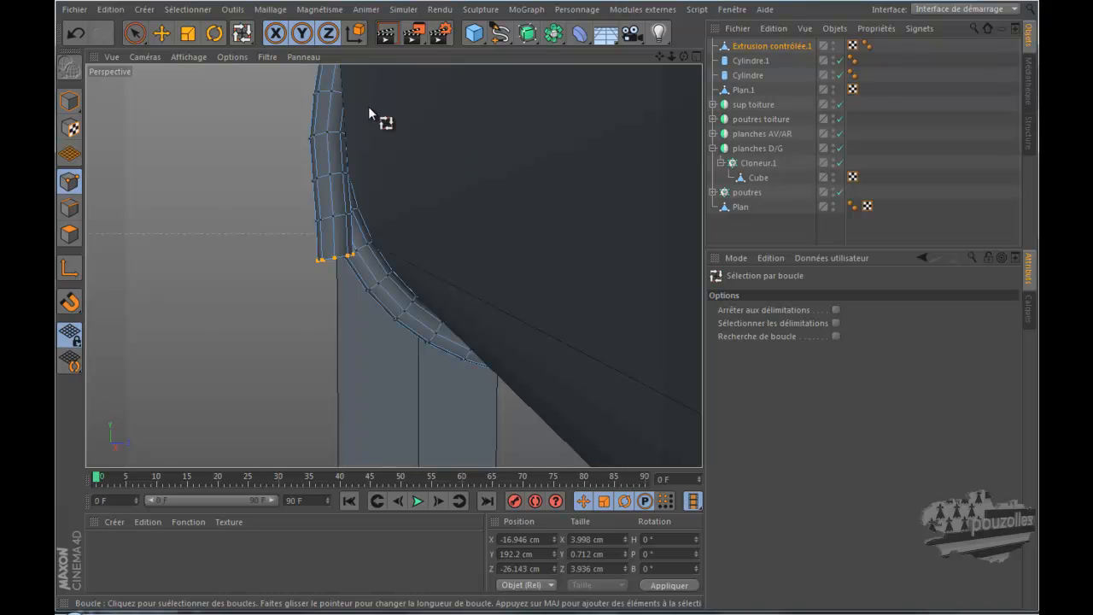
pyautogui.click(345, 219)
pyautogui.press('space')
pyautogui.moveTo(424, 220); pyautogui.dragTo(424, 226)
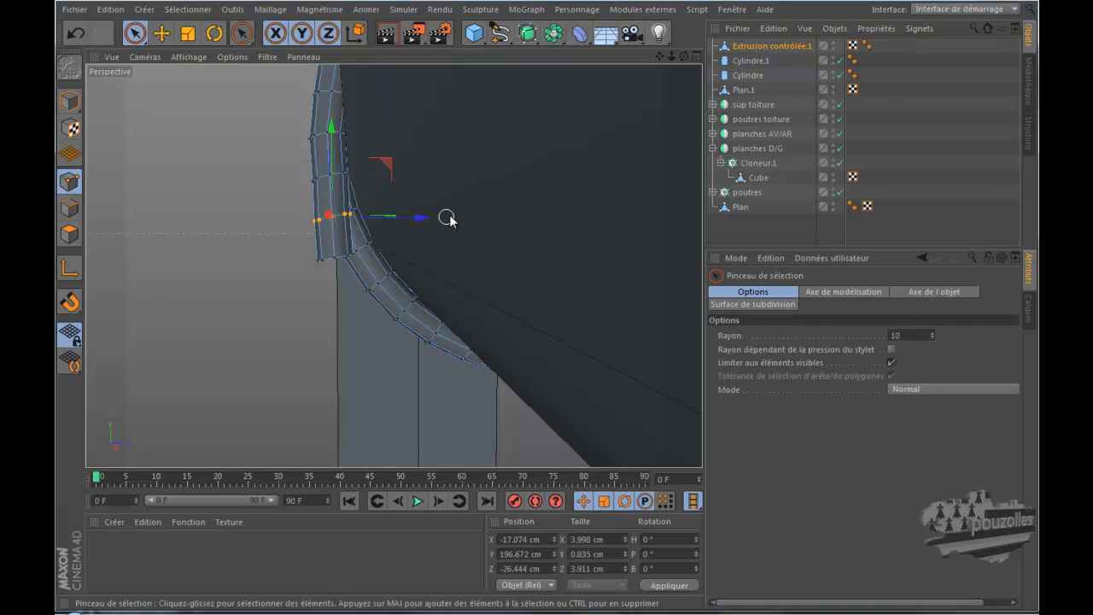
# Loop-select the rope's last point ring and pull it about 35 cm straight down in the right view.
pyautogui.press('space')
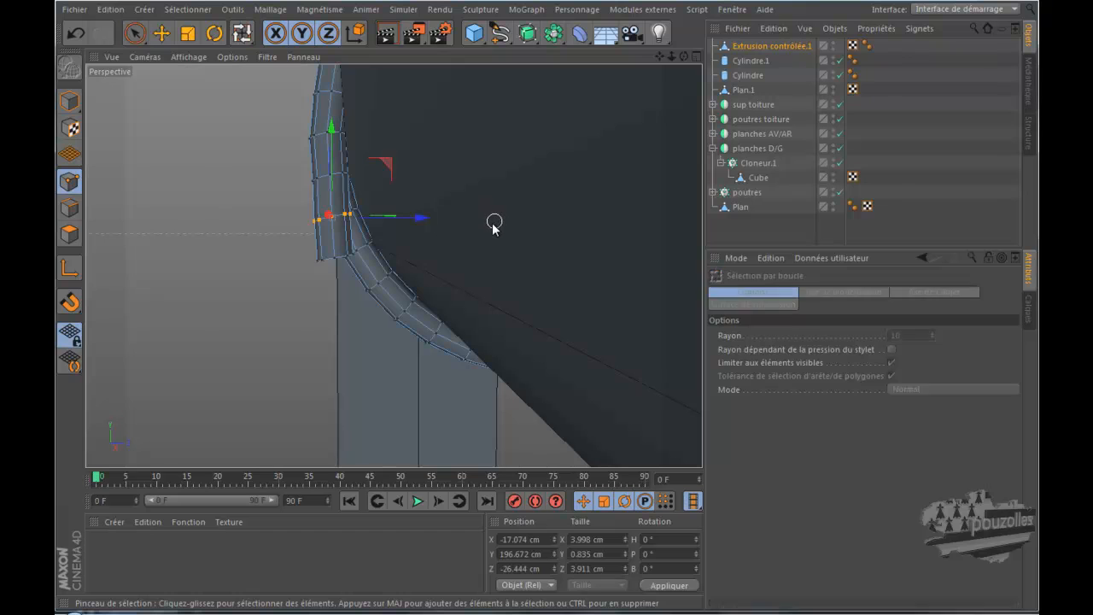
pyautogui.click(339, 257)
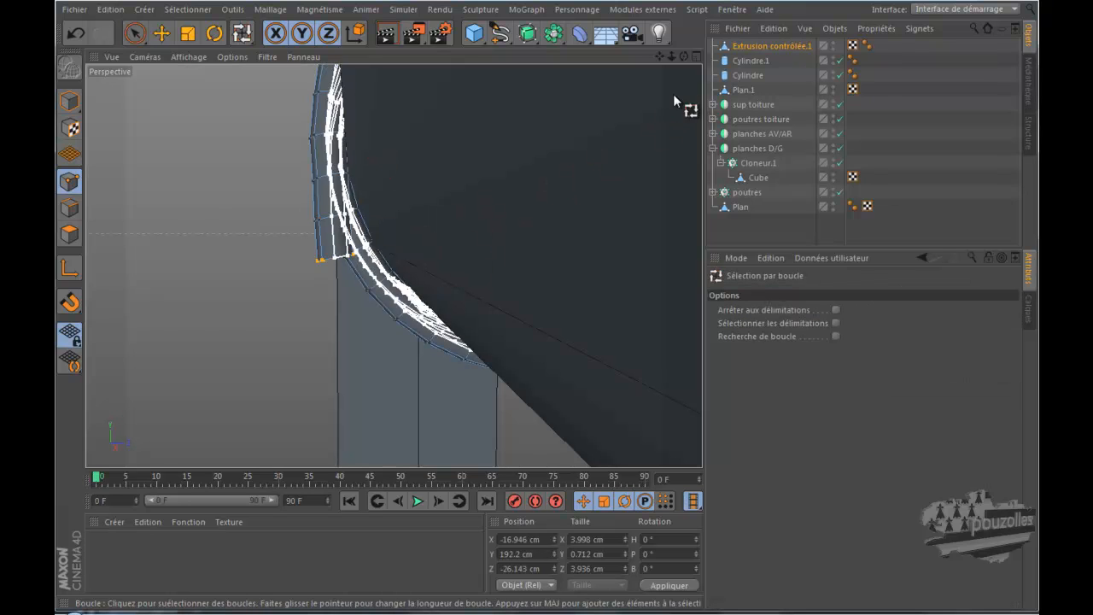
pyautogui.moveTo(582, 298); pyautogui.dragTo(598, 265)
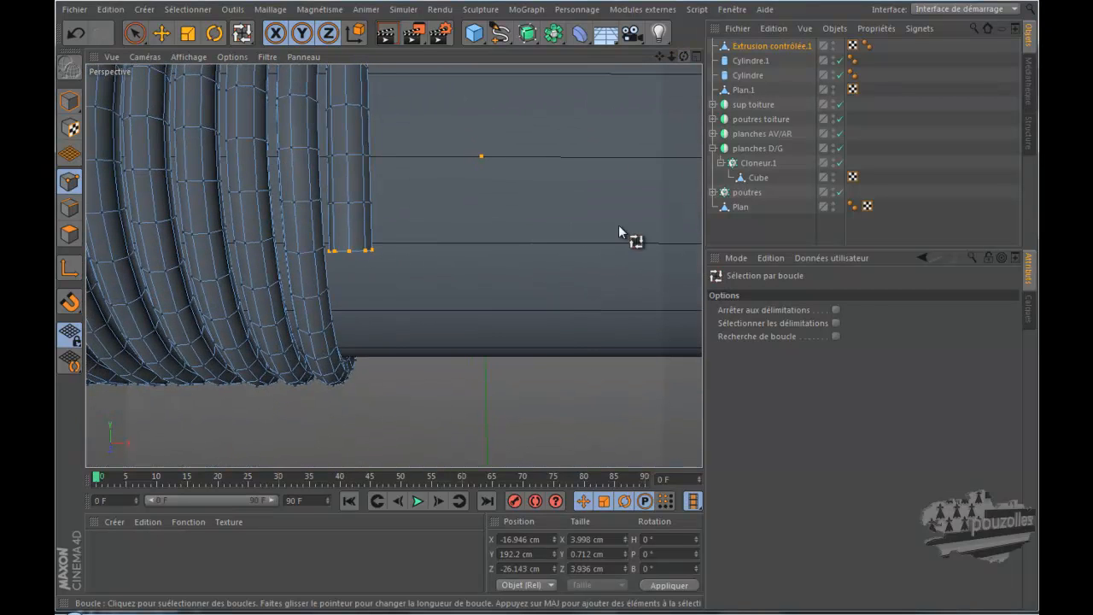
pyautogui.middleClick(544, 364)
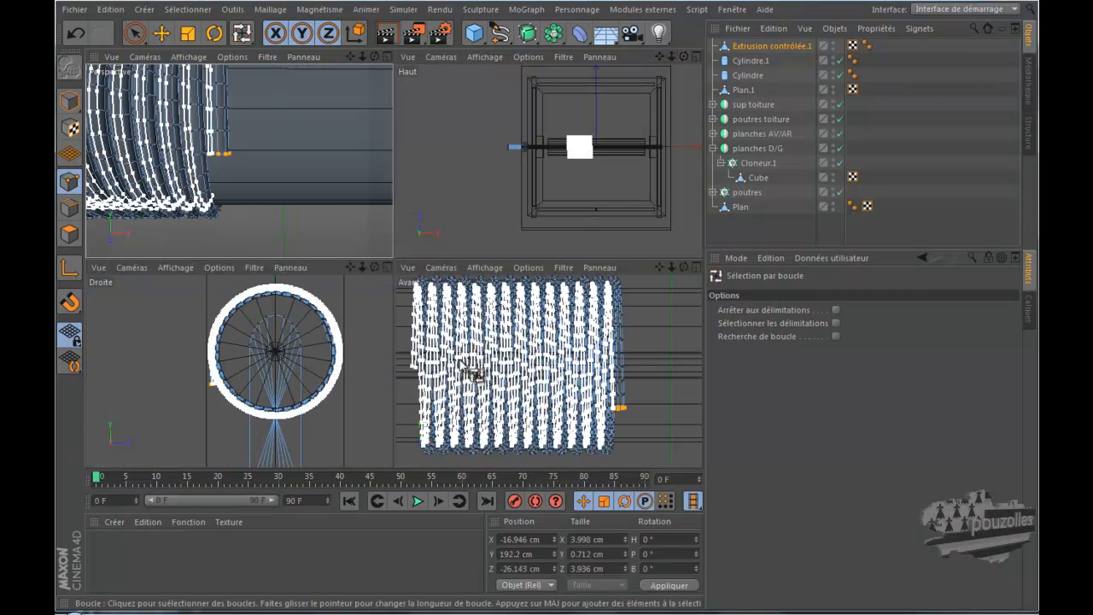
pyautogui.middleClick(341, 390)
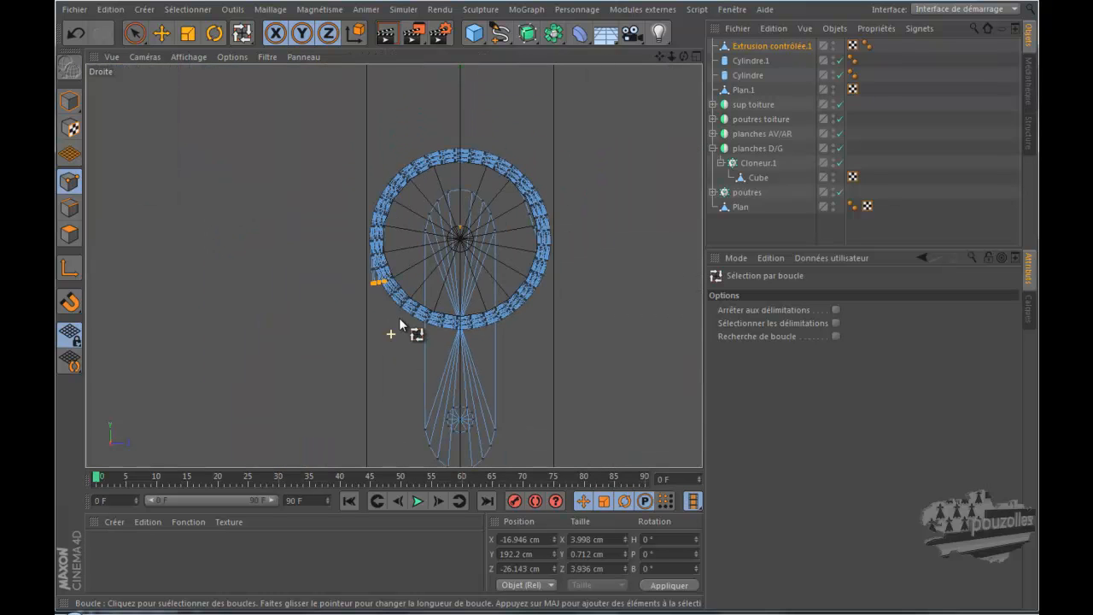
pyautogui.scroll(-2, 399, 318)
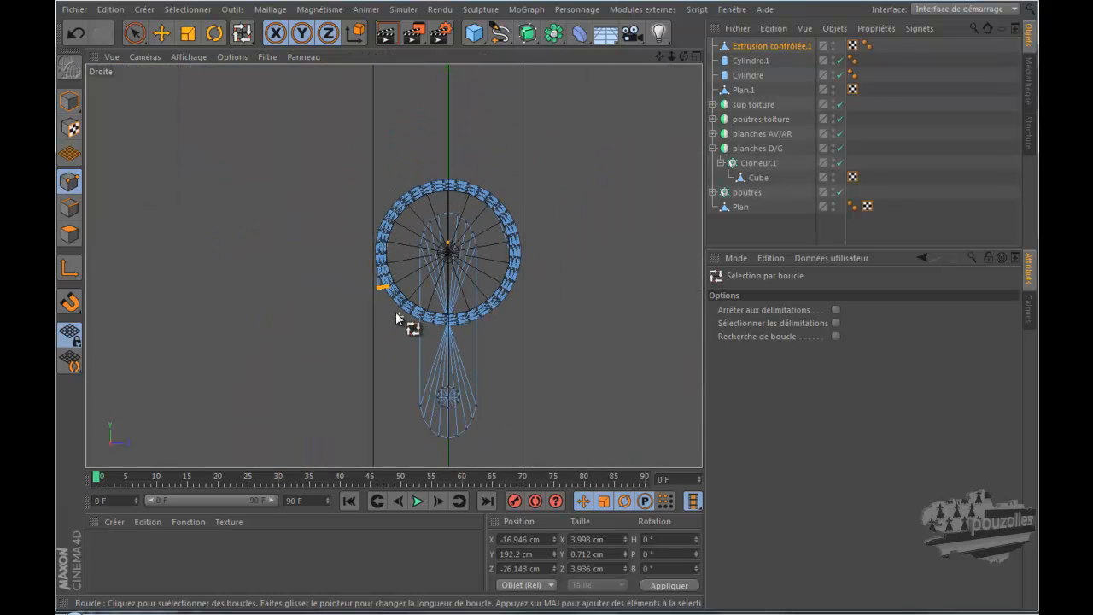
pyautogui.click(161, 33)
pyautogui.moveTo(381, 198); pyautogui.dragTo(383, 292)
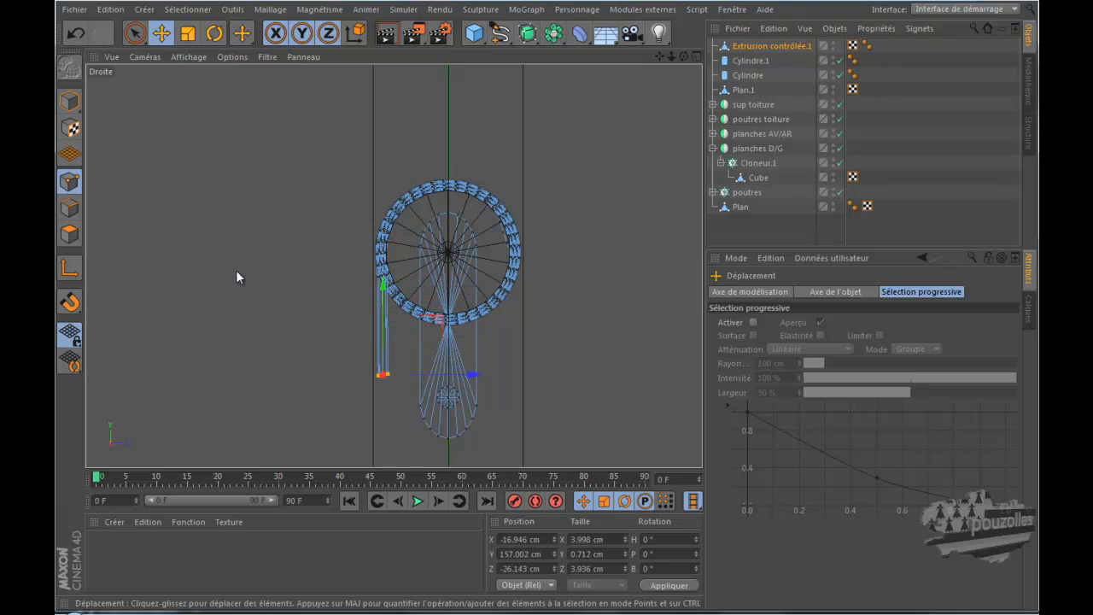
# Lower the rope's end ring about 12 cm further in the perspective view, and deselect the winch object.
pyautogui.middleClick(236, 270)
pyautogui.middleClick(281, 210)
pyautogui.scroll(-12, 281, 212)
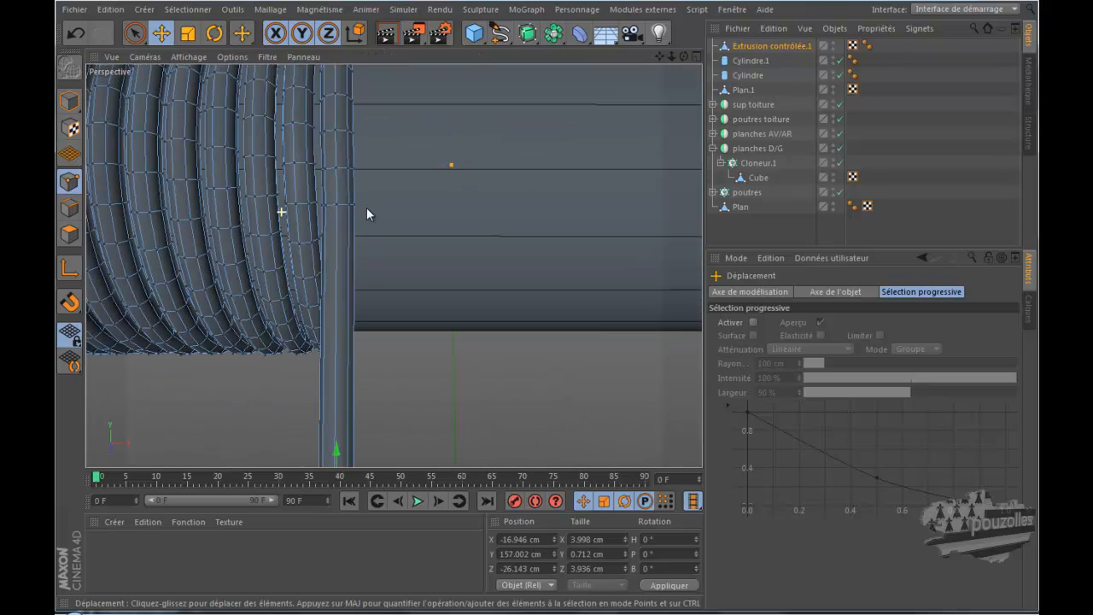
pyautogui.scroll(-2, 509, 190)
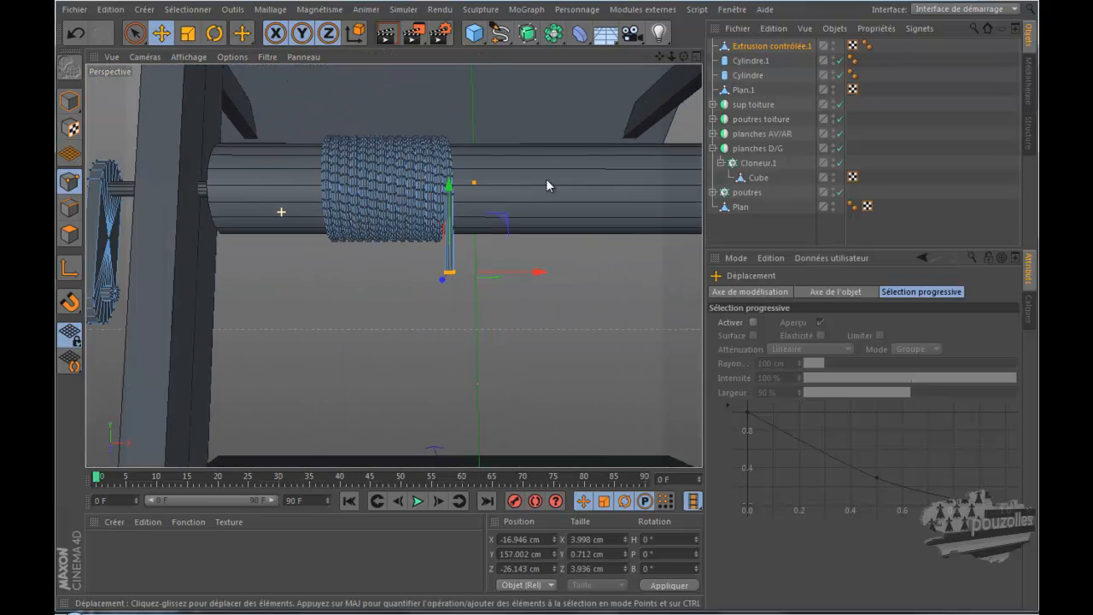
pyautogui.moveTo(659, 57); pyautogui.dragTo(580, 297)
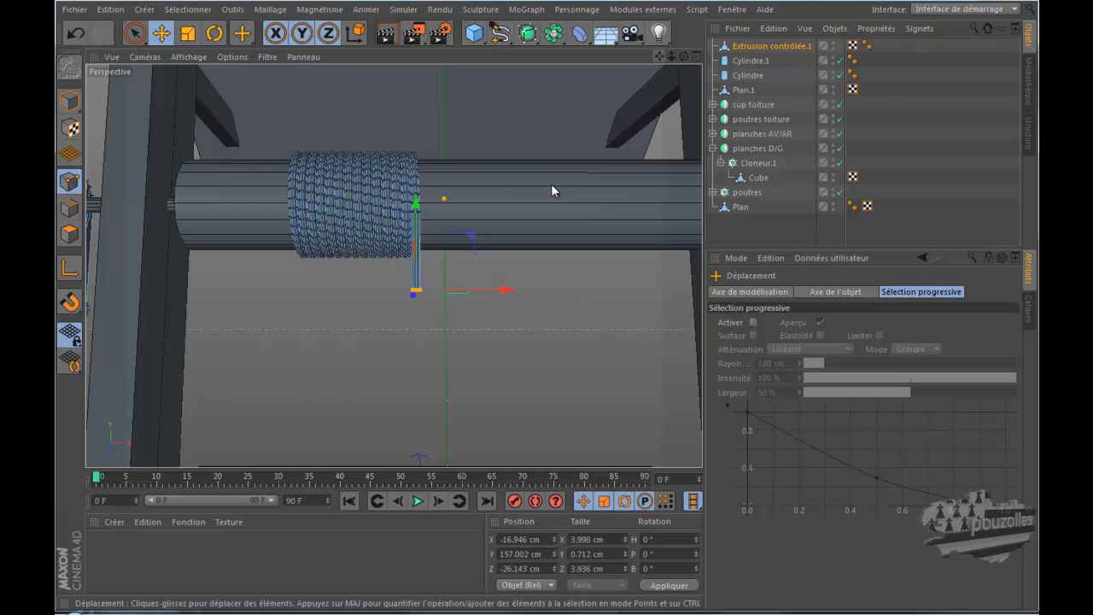
pyautogui.scroll(-3, 551, 186)
pyautogui.moveTo(684, 58); pyautogui.dragTo(581, 297)
pyautogui.moveTo(457, 171); pyautogui.dragTo(461, 197)
pyautogui.scroll(-1, 552, 210)
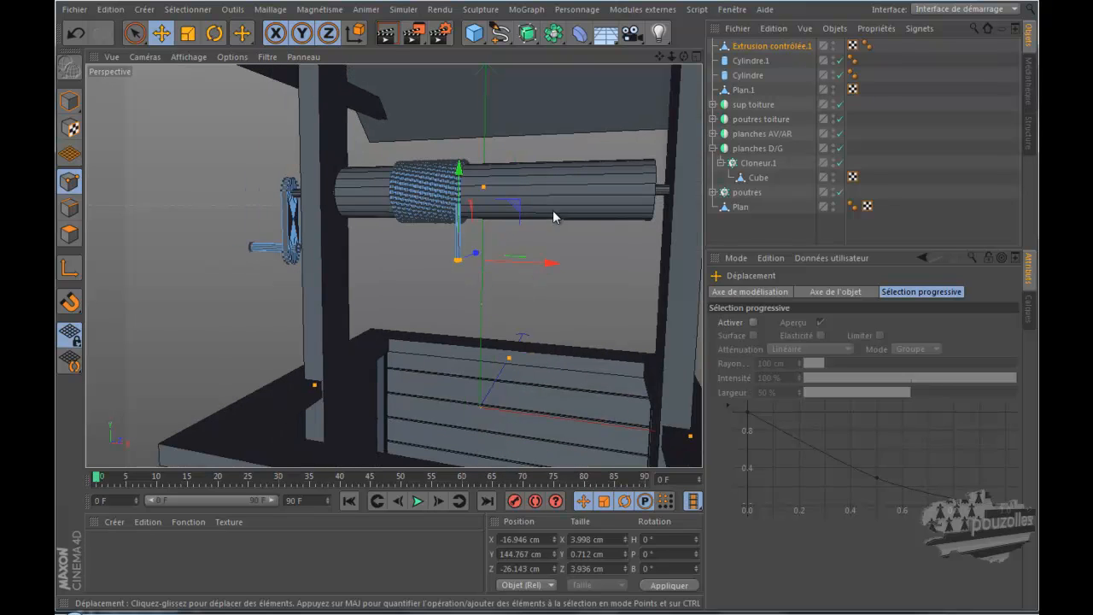
pyautogui.click(769, 230)
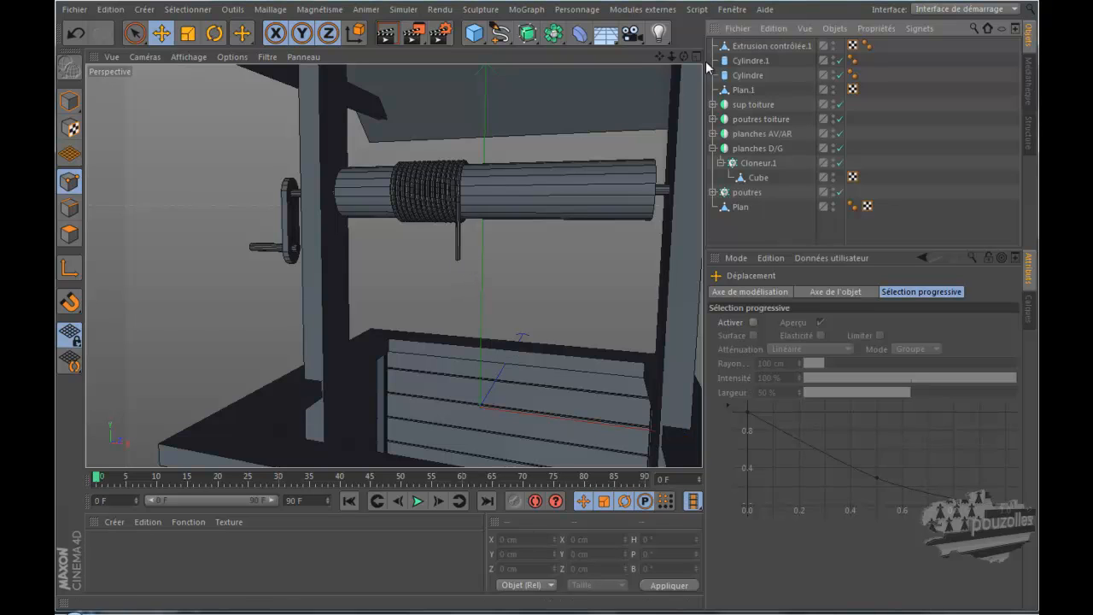
pyautogui.click(757, 47)
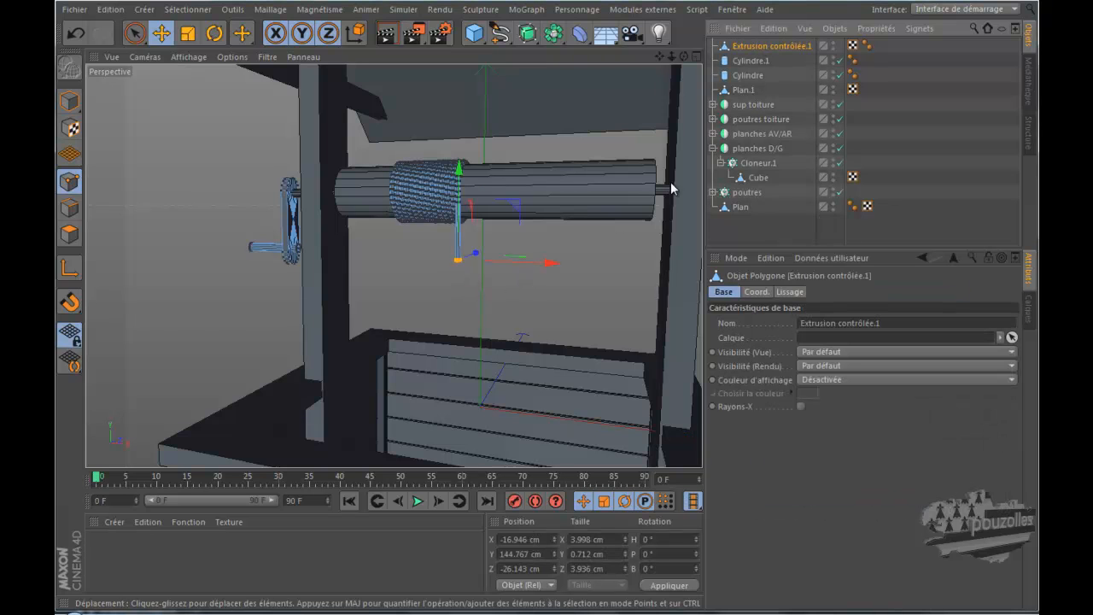
pyautogui.click(745, 229)
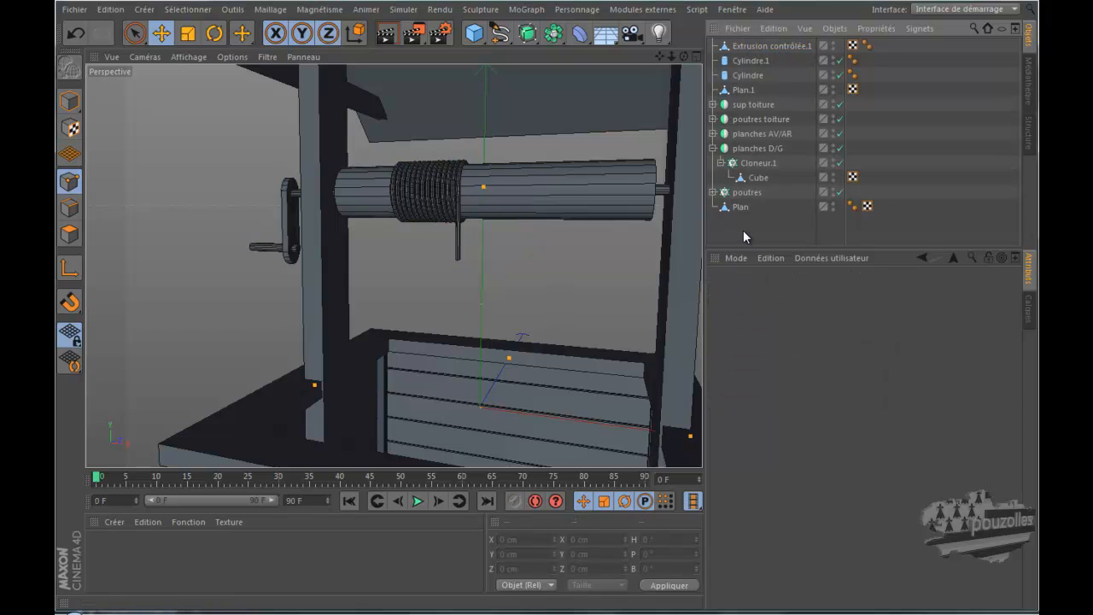
# Add a cylinder for the bucket and, in the front view, center it under the hanging rope at about X -16.4 cm, Y 49.4 cm.
pyautogui.click(474, 32)
pyautogui.click(841, 53)
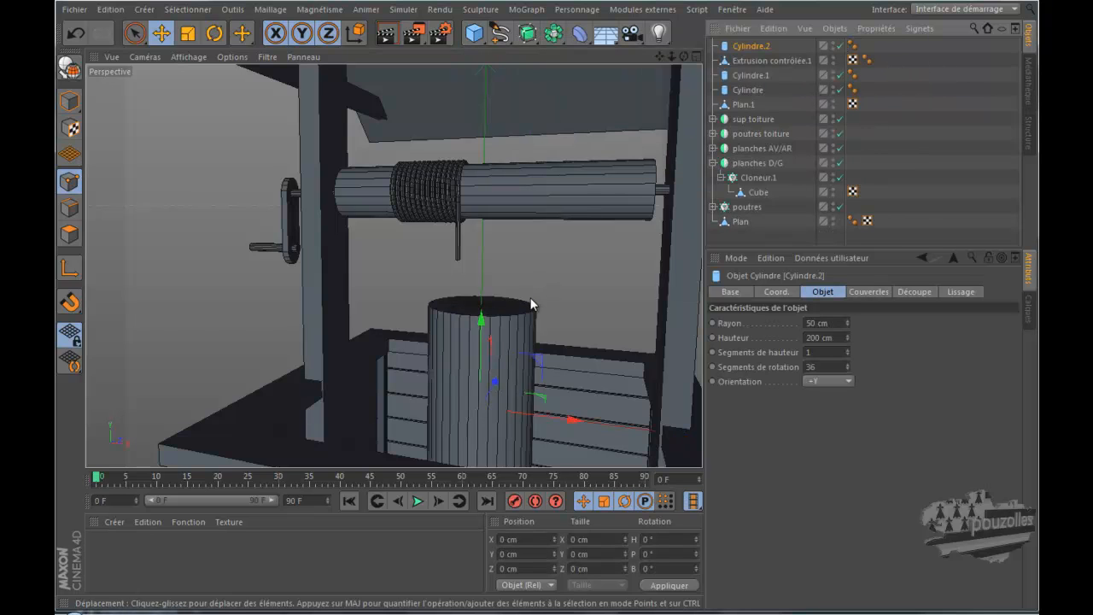
pyautogui.middleClick(530, 297)
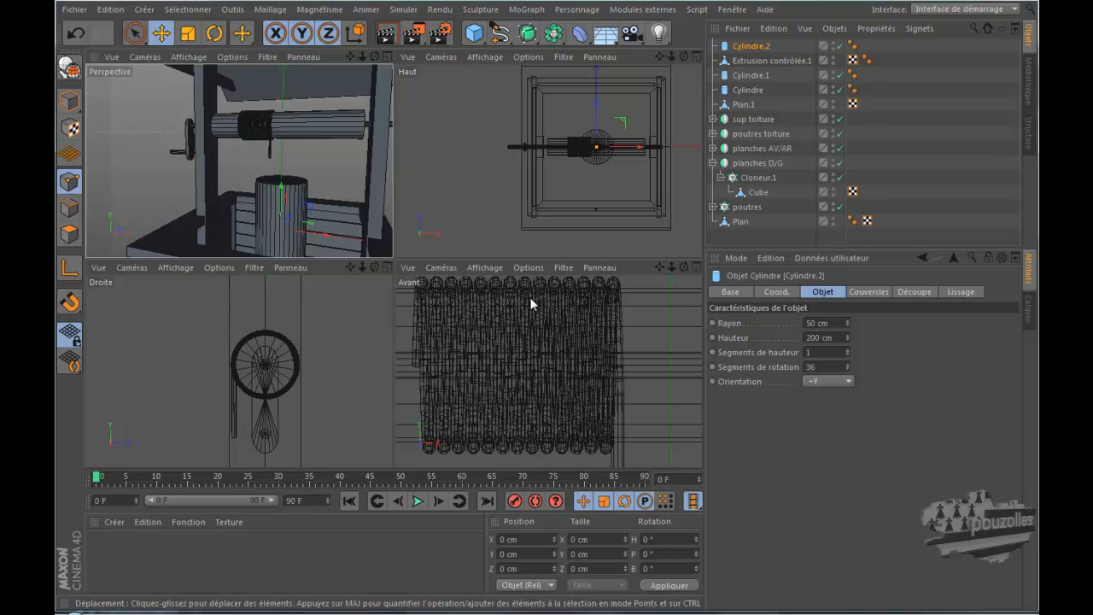
pyautogui.middleClick(530, 297)
pyautogui.scroll(-4, 536, 288)
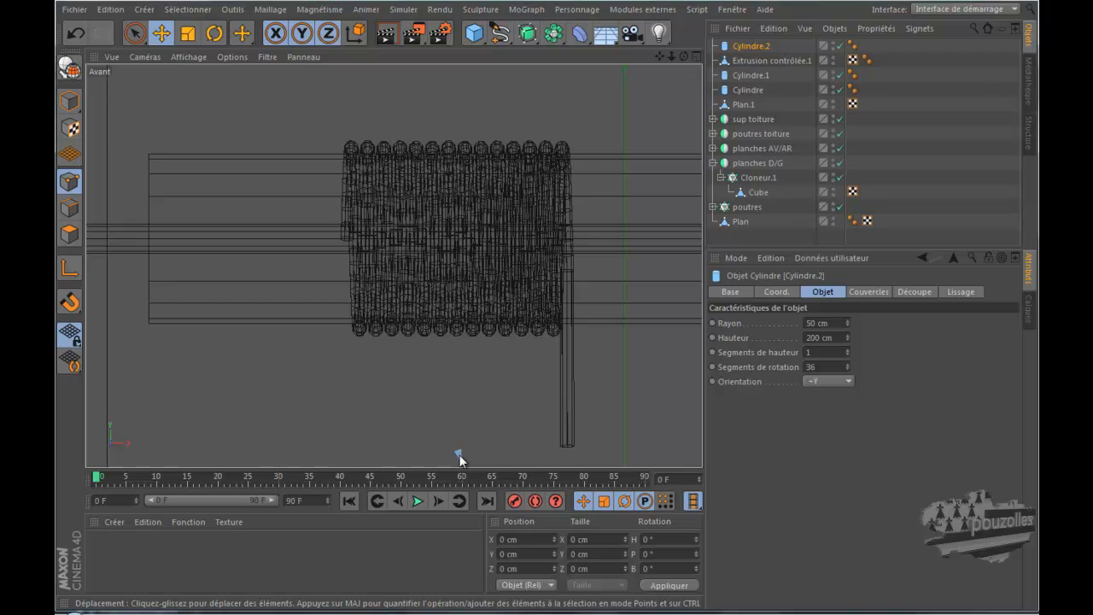
pyautogui.press('s')
pyautogui.scroll(-4, 462, 399)
pyautogui.moveTo(515, 326); pyautogui.dragTo(496, 329)
pyautogui.moveTo(404, 240); pyautogui.dragTo(405, 181)
pyautogui.scroll(3, 401, 178)
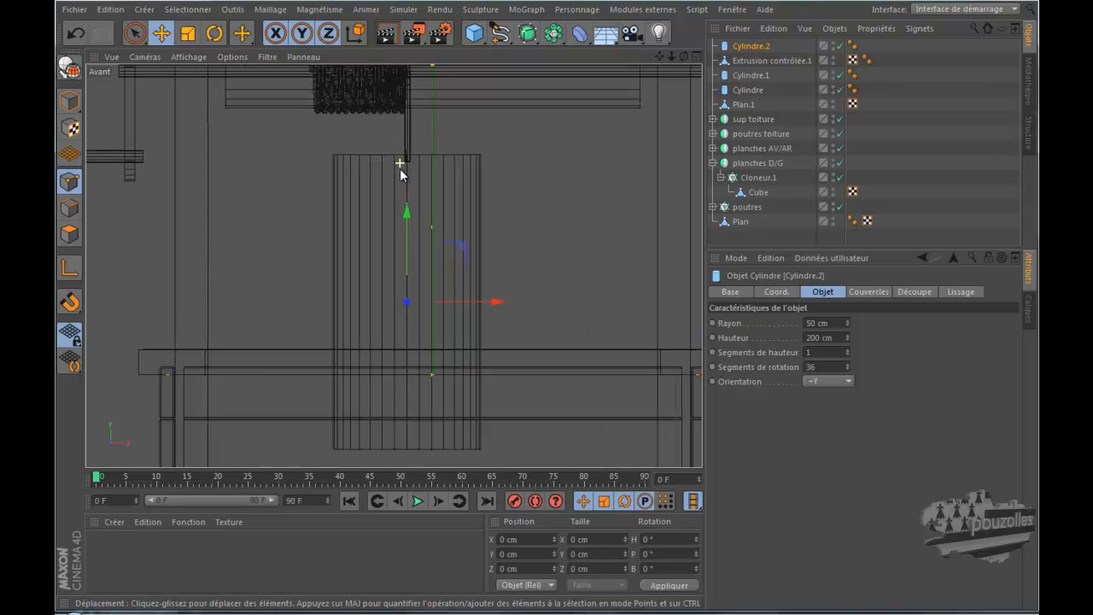
pyautogui.scroll(2, 417, 207)
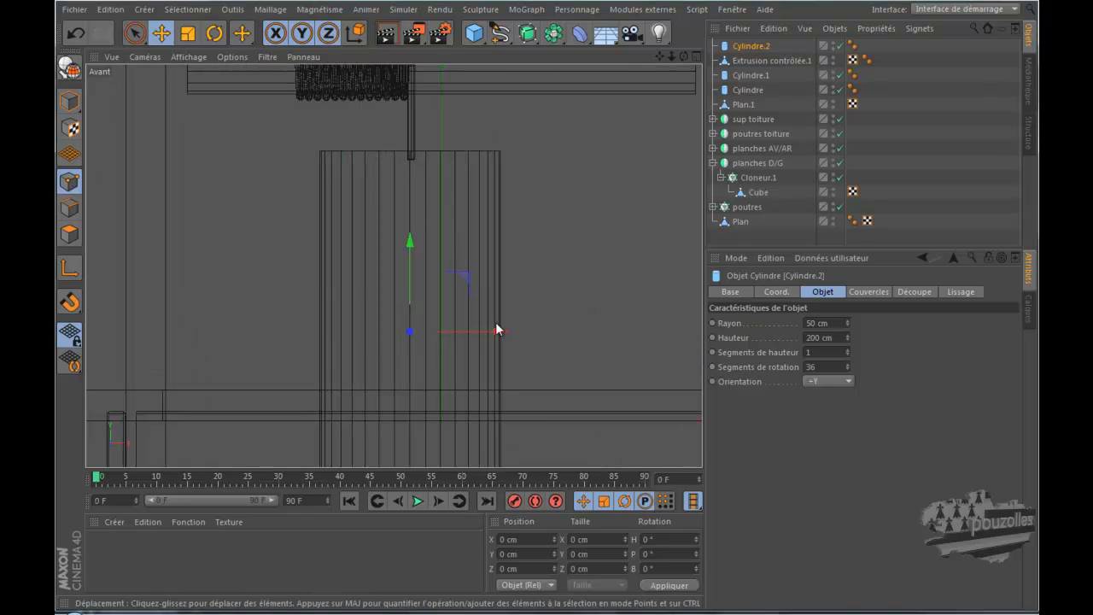
pyautogui.moveTo(497, 333); pyautogui.dragTo(506, 329)
pyautogui.scroll(-3, 507, 317)
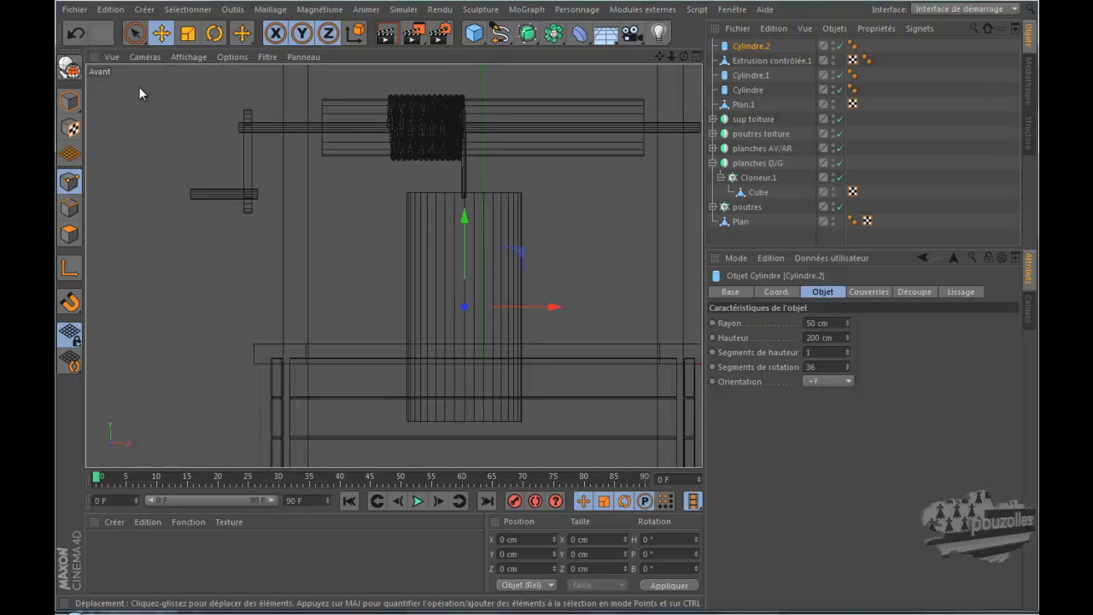
# Switch to model mode and shrink the bucket cylinder to about 29.3 cm radius and 67.4 cm height.
pyautogui.click(70, 101)
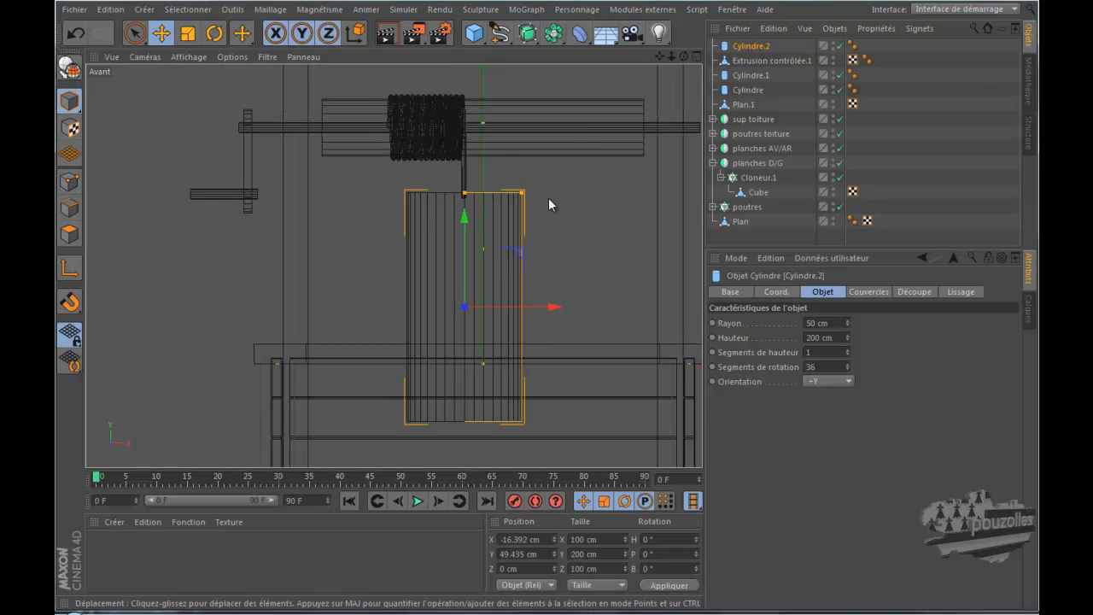
pyautogui.moveTo(465, 197); pyautogui.dragTo(498, 275)
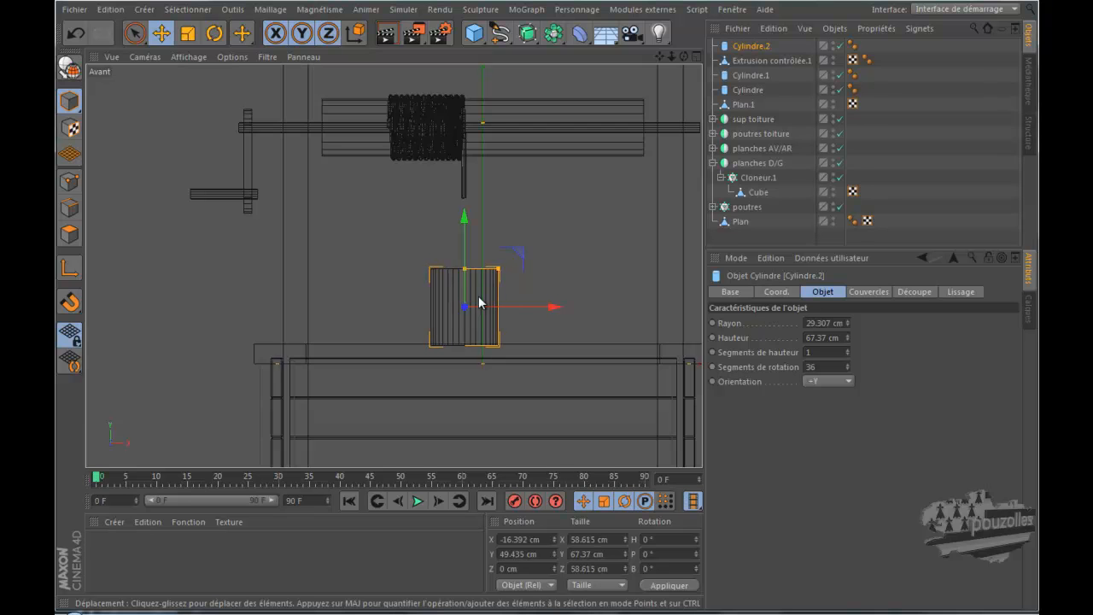
pyautogui.scroll(3, 466, 333)
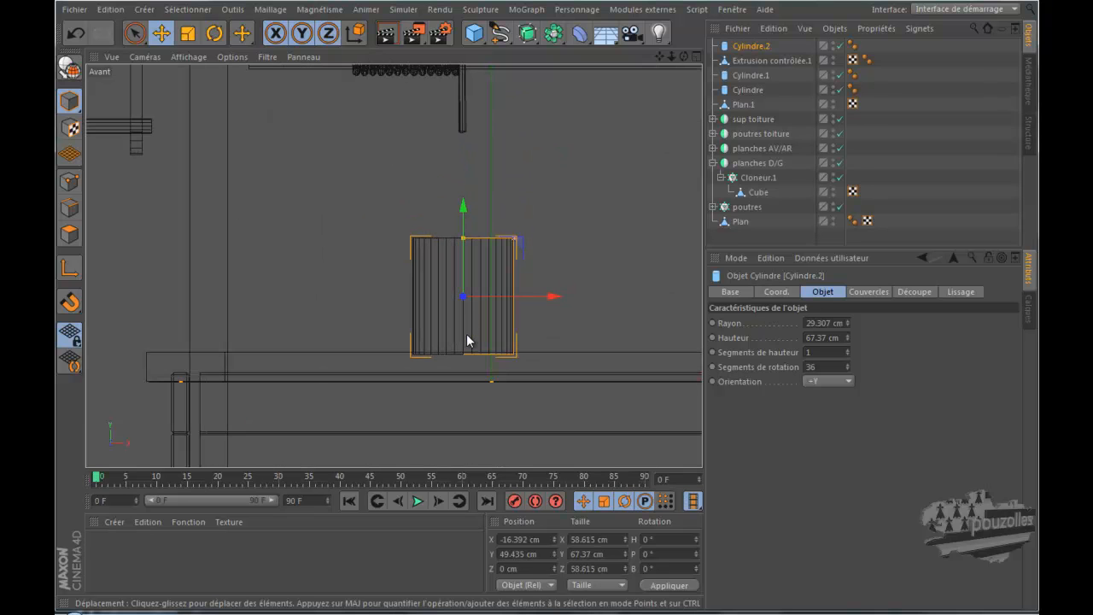
# Set the bucket cylinder's rotation segments to 18 and preview it with a render of the perspective view.
pyautogui.moveTo(820, 367); pyautogui.dragTo(766, 367)
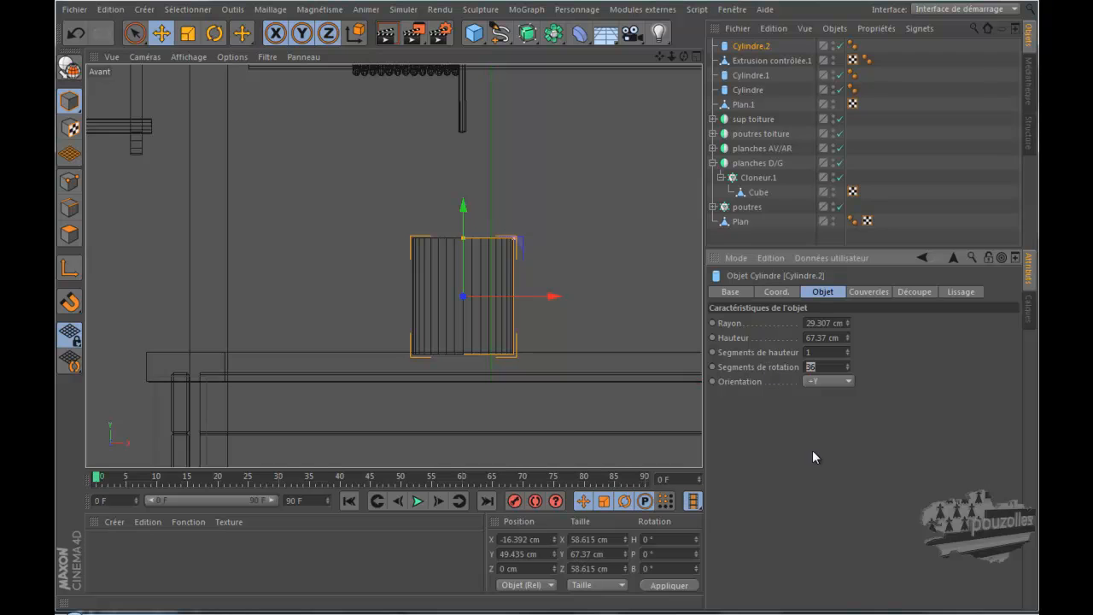
pyautogui.write('18')
pyautogui.middleClick(264, 173)
pyautogui.middleClick(373, 105)
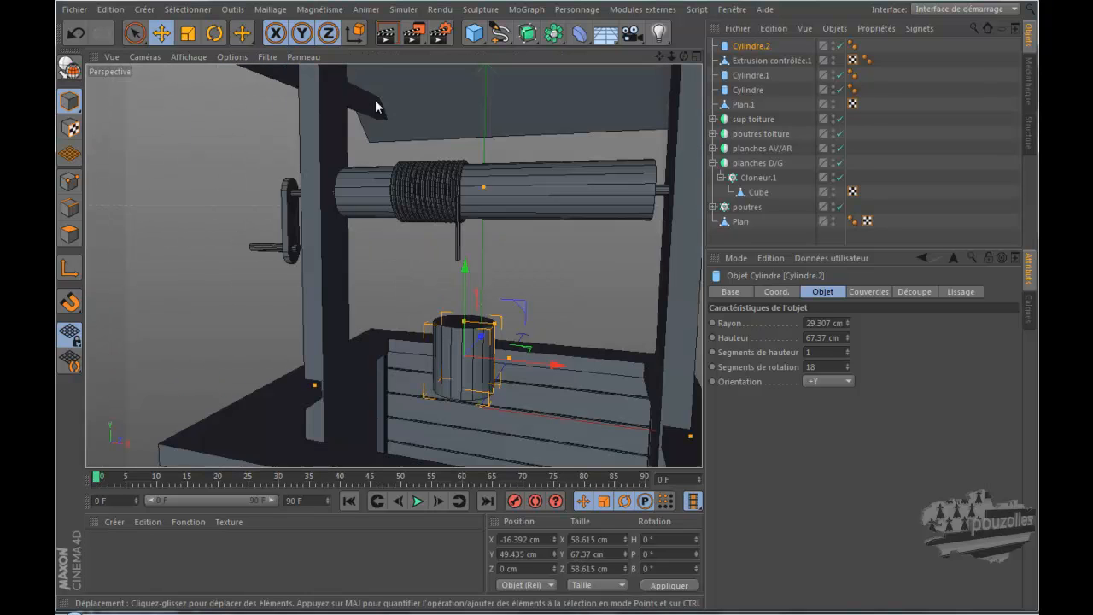
pyautogui.click(387, 36)
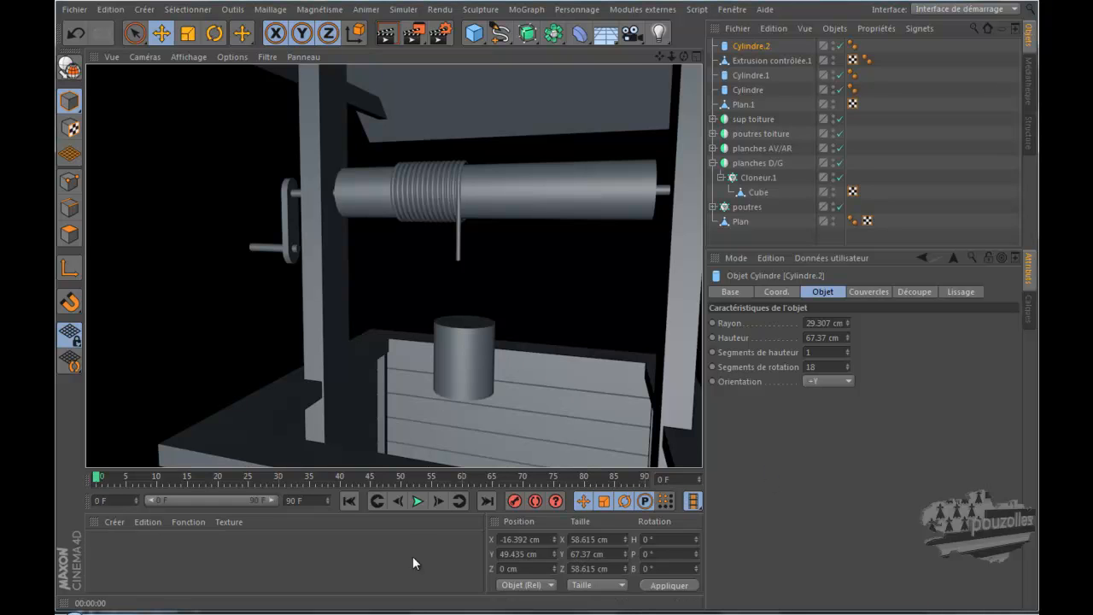
pyautogui.click(479, 351)
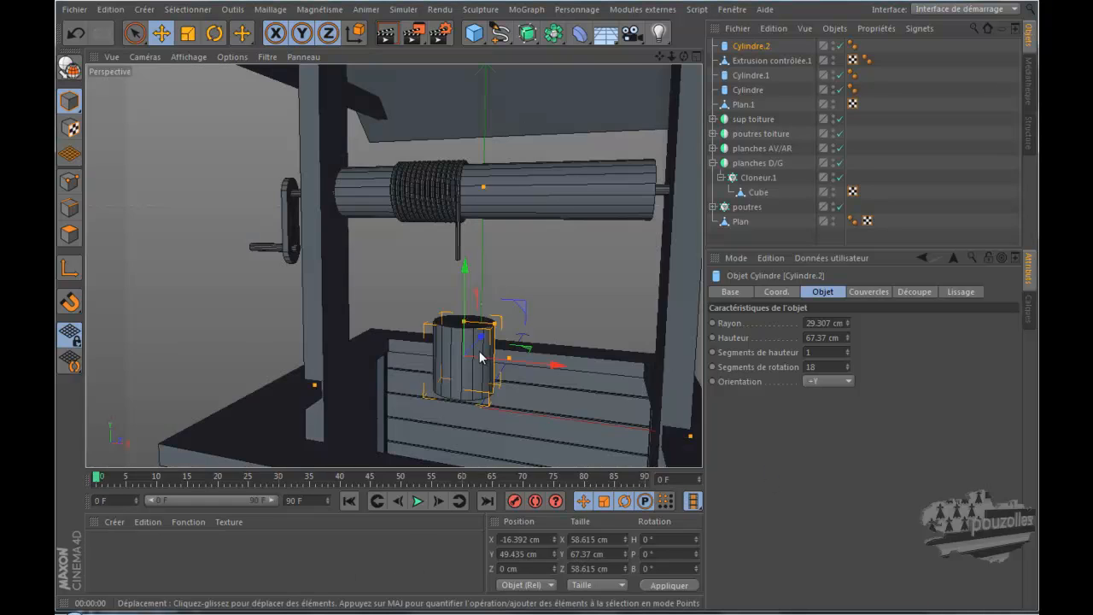
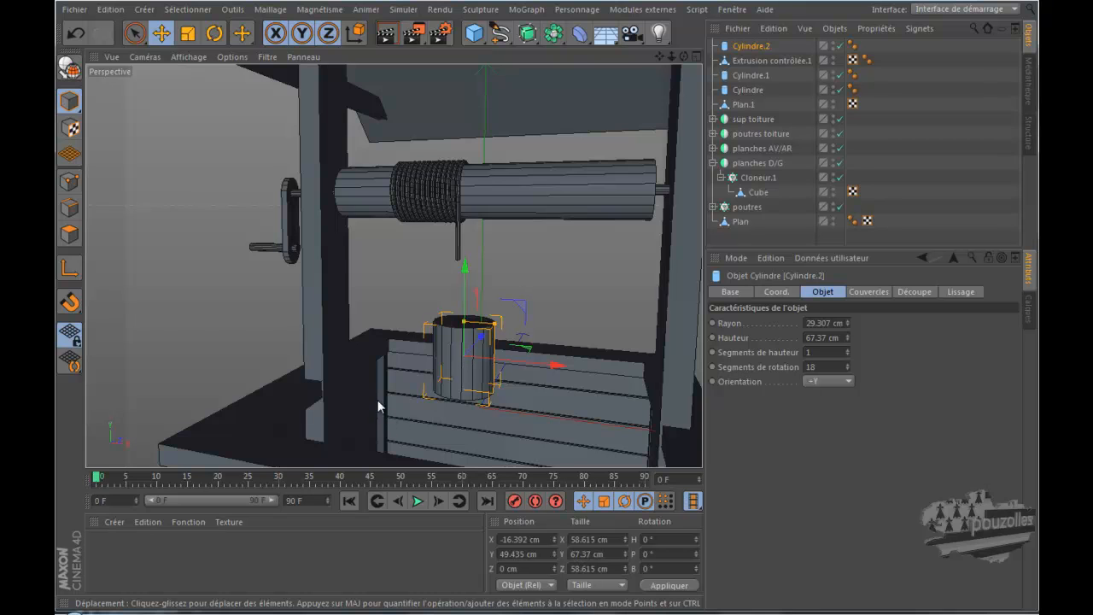
# Convert the bucket cylinder to an editable polygon object and switch to polygon mode.
pyautogui.click(68, 69)
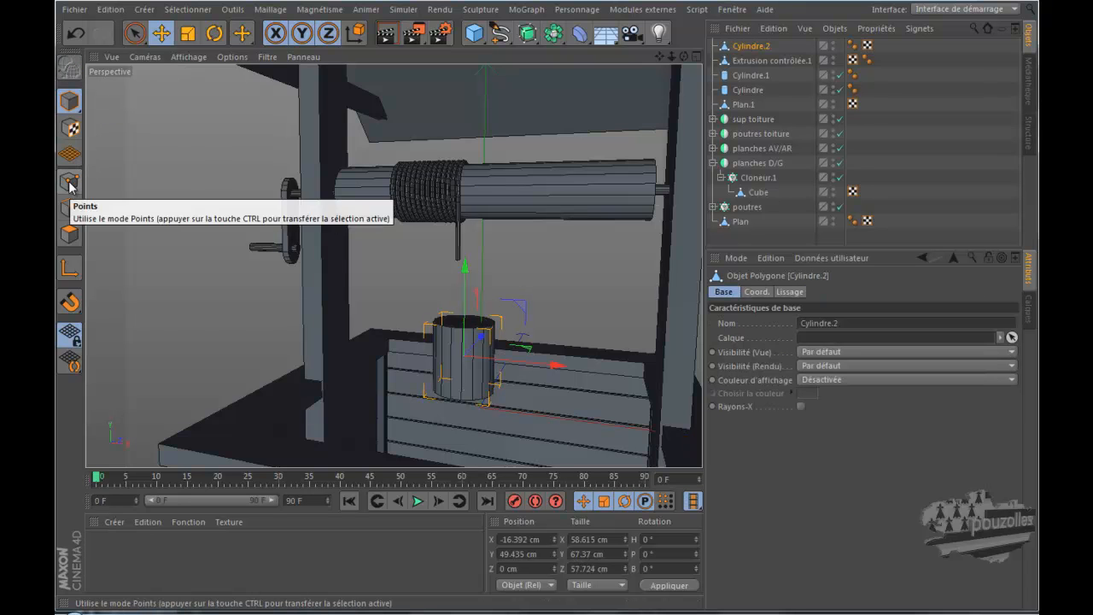
pyautogui.click(70, 234)
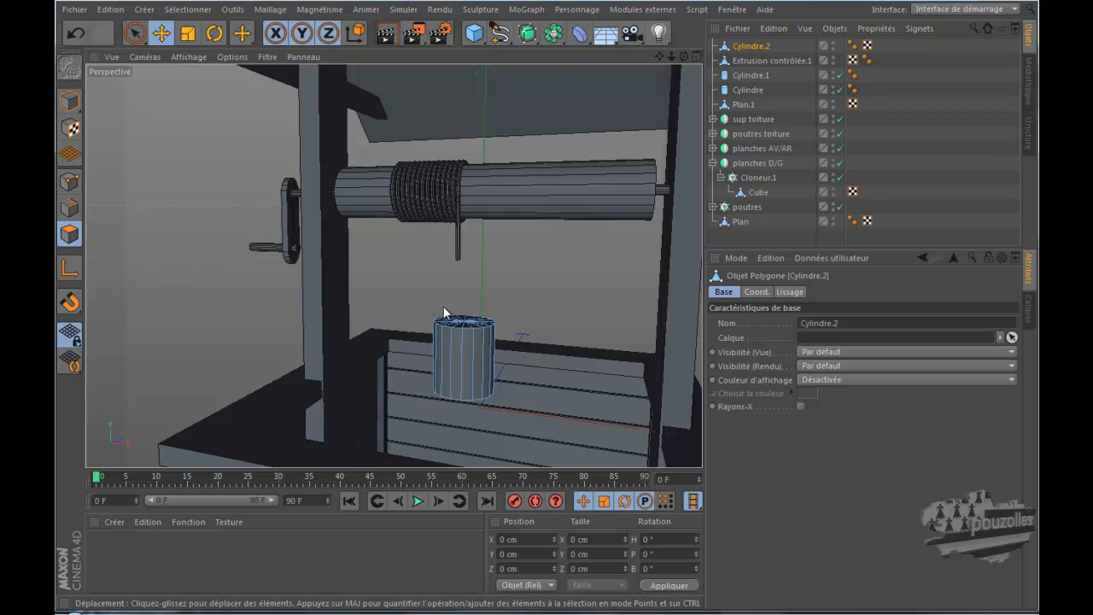
pyautogui.scroll(5, 462, 320)
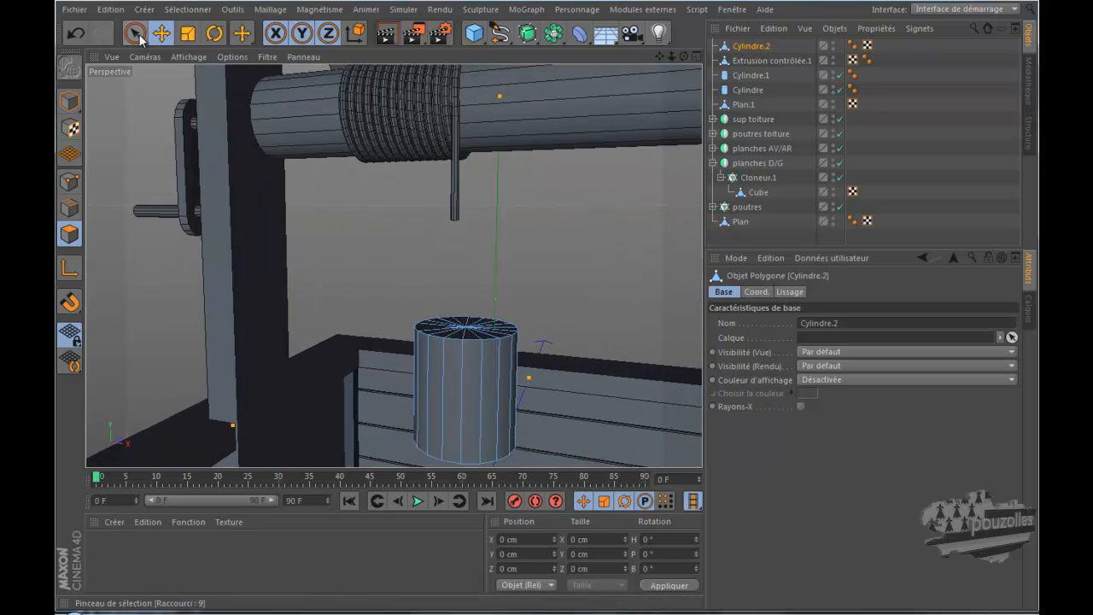
# Select all the top cap polygons of the bucket cylinder with the live selection brush.
pyautogui.click(134, 33)
pyautogui.click(469, 333)
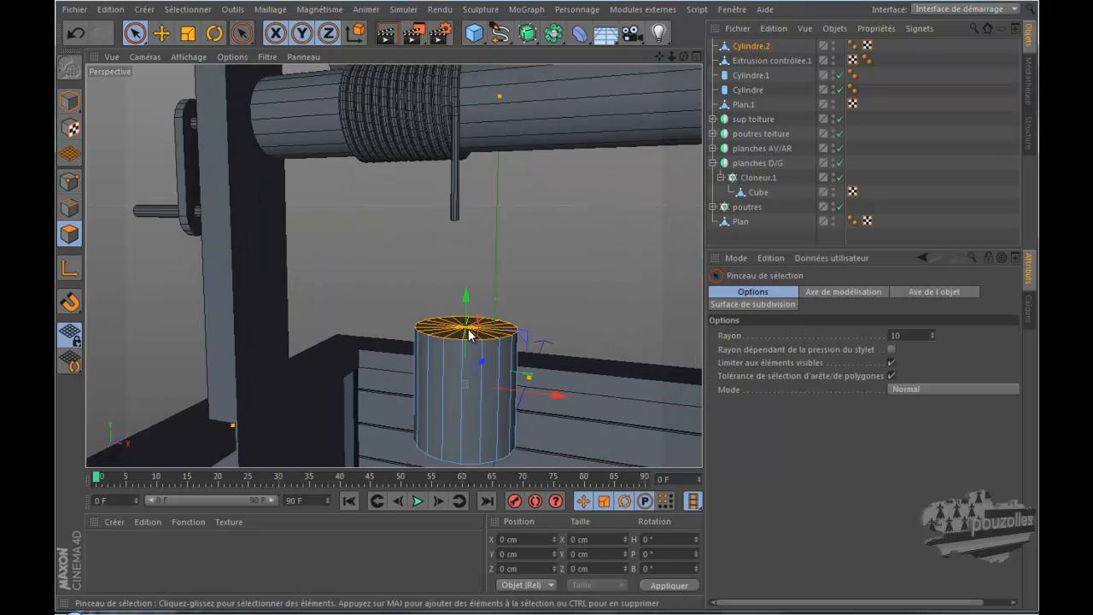
pyautogui.scroll(3, 546, 296)
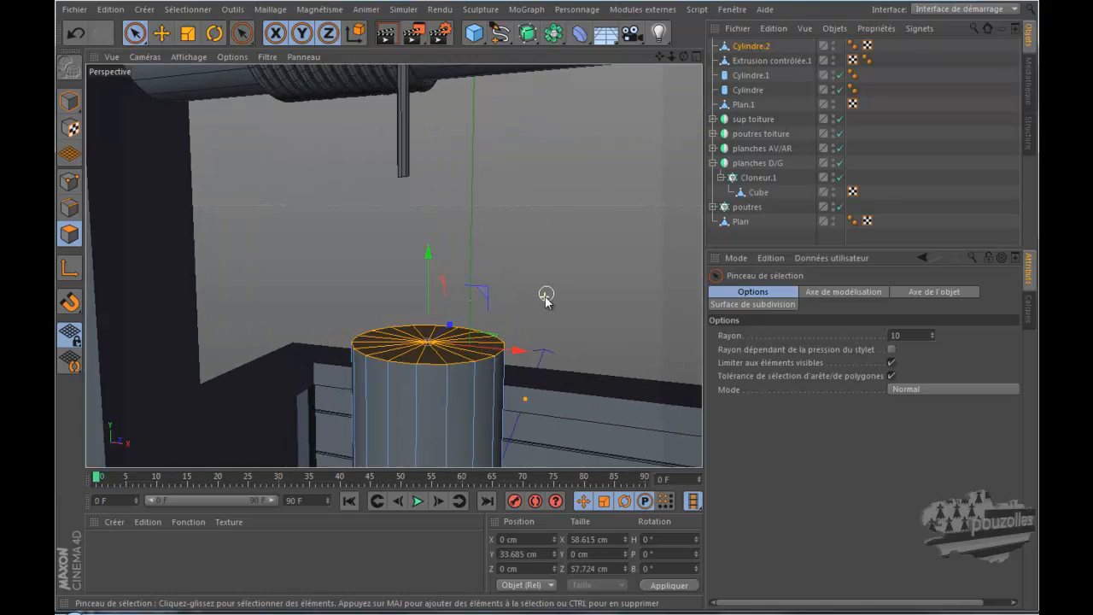
pyautogui.rightClick(569, 190)
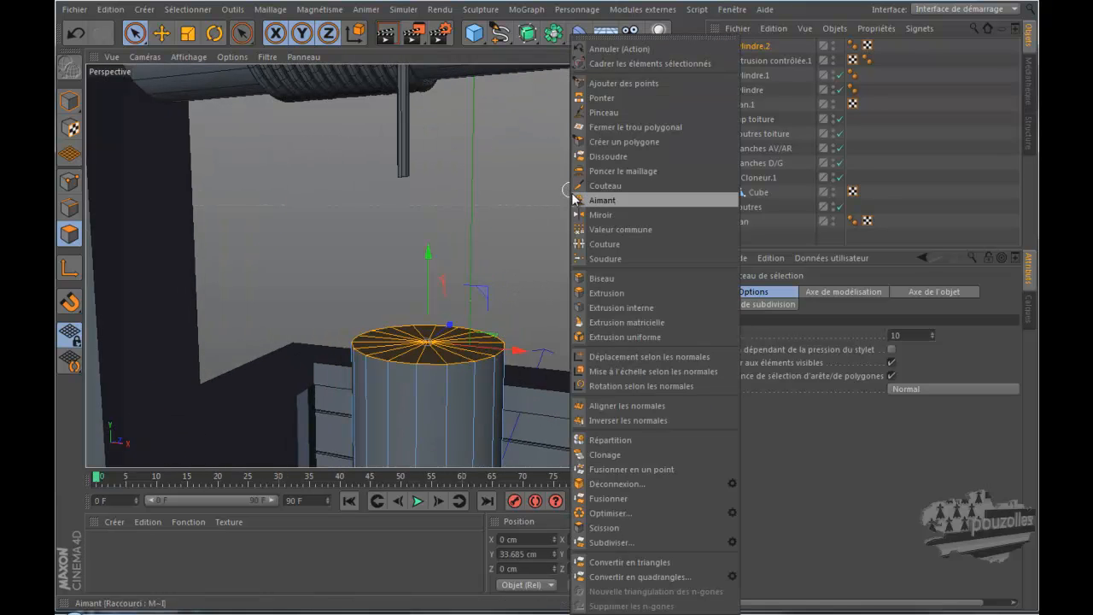
pyautogui.click(597, 279)
pyautogui.moveTo(580, 303); pyautogui.dragTo(589, 276)
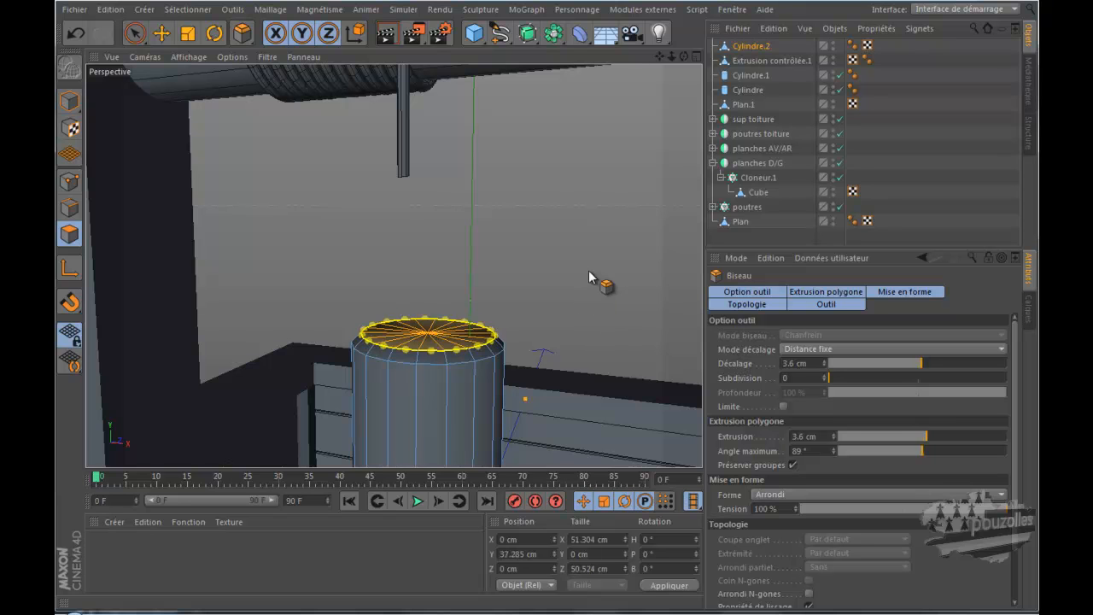
pyautogui.click(75, 33)
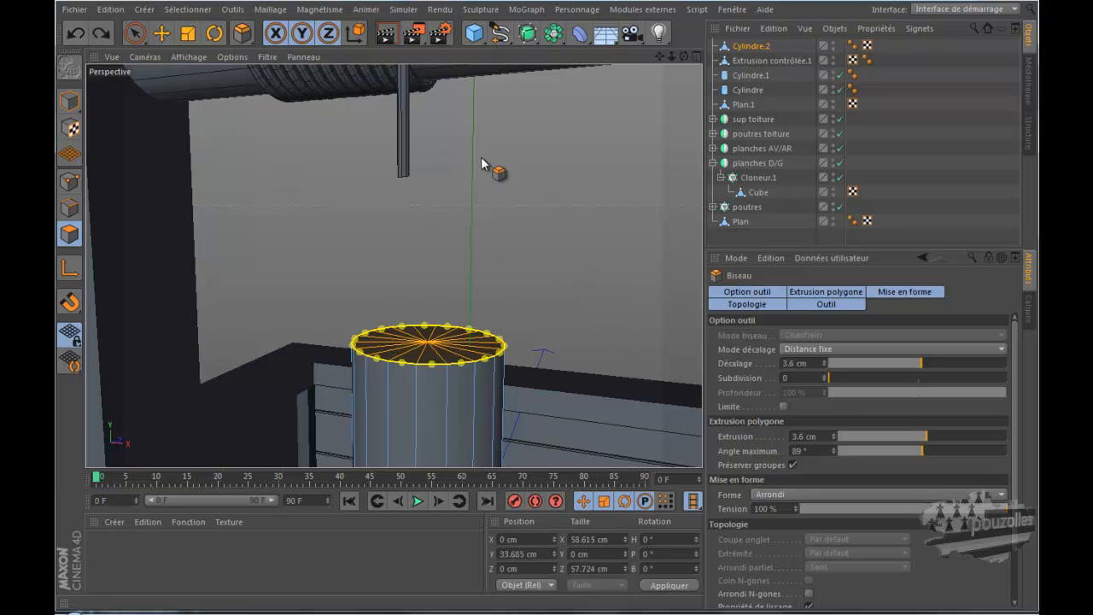
# Inset the bucket's top cap polygons by about 3.3 cm with Extrude Inner to form the rim.
pyautogui.rightClick(581, 182)
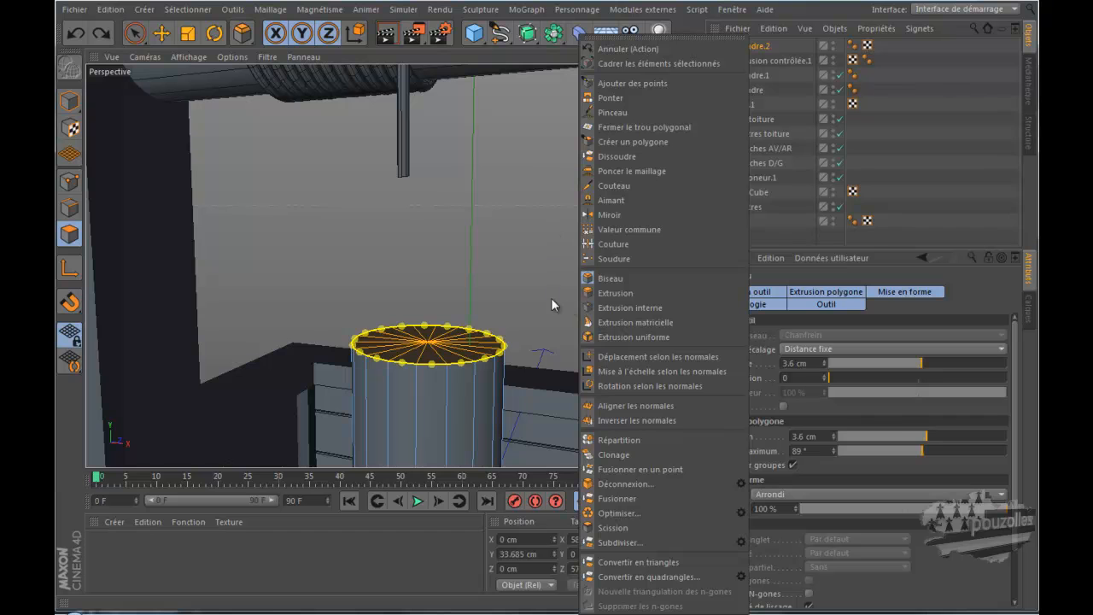
pyautogui.click(636, 309)
pyautogui.moveTo(544, 223); pyautogui.dragTo(582, 298)
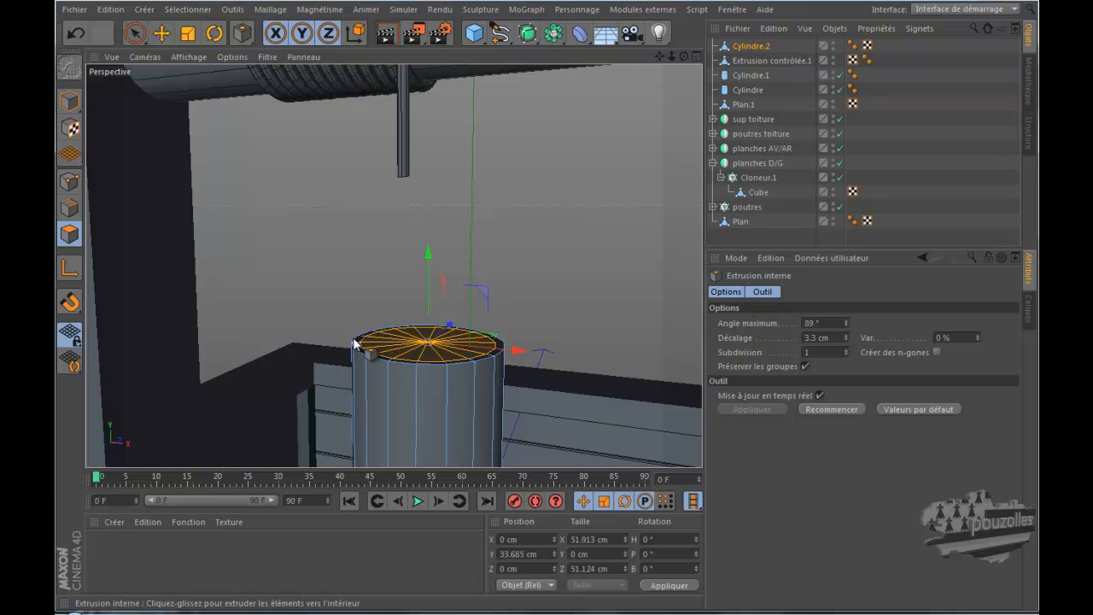
# In the front view, extrude the inset top polygons down about -64 cm to hollow out the bucket.
pyautogui.keyDown('alt'); pyautogui.moveTo(312, 351); pyautogui.dragTo(327, 326); pyautogui.keyUp('alt')
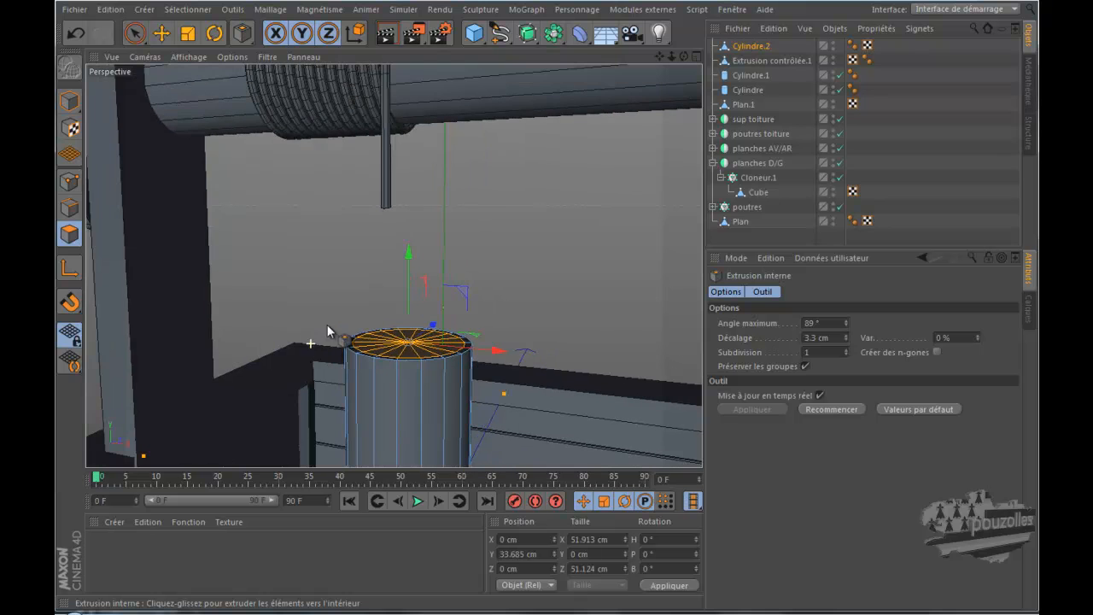
pyautogui.keyDown('alt'); pyautogui.moveTo(581, 302); pyautogui.dragTo(583, 303); pyautogui.keyUp('alt')
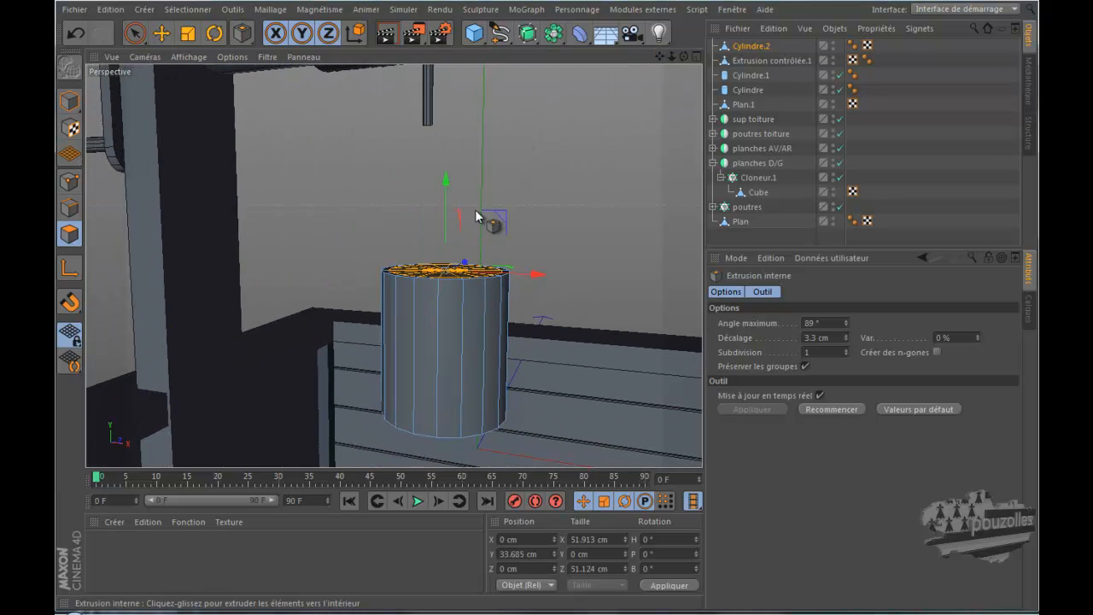
pyautogui.rightClick(598, 243)
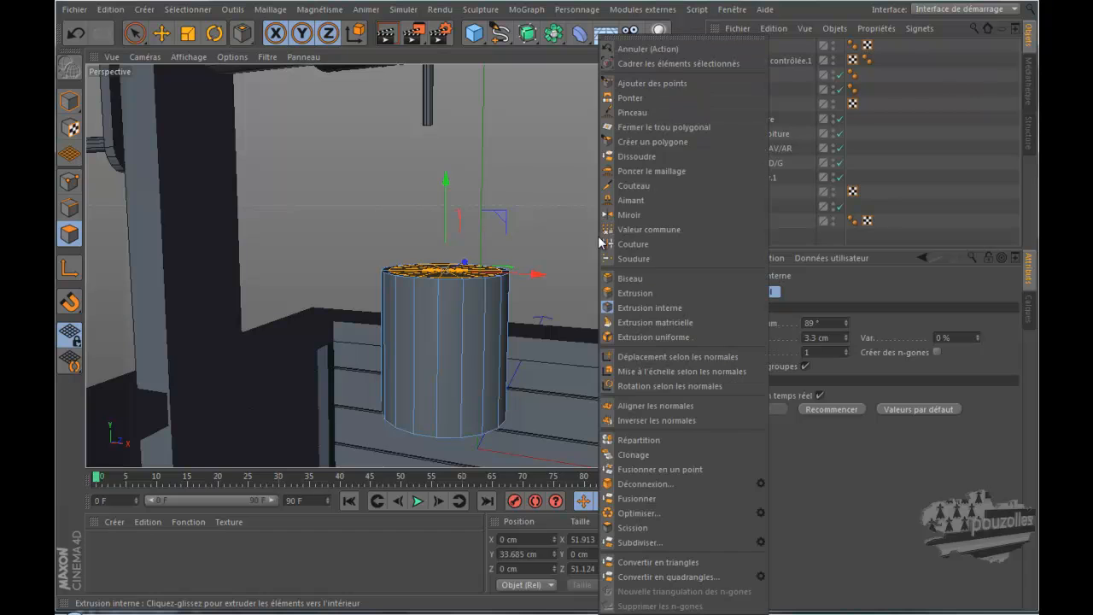
pyautogui.click(630, 292)
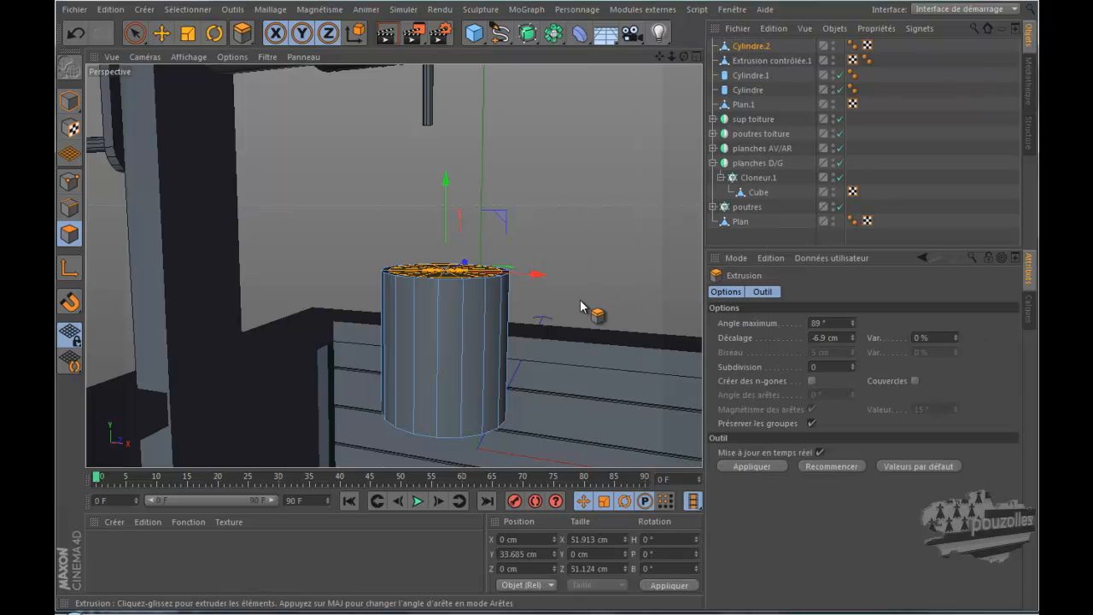
pyautogui.middleClick(581, 306)
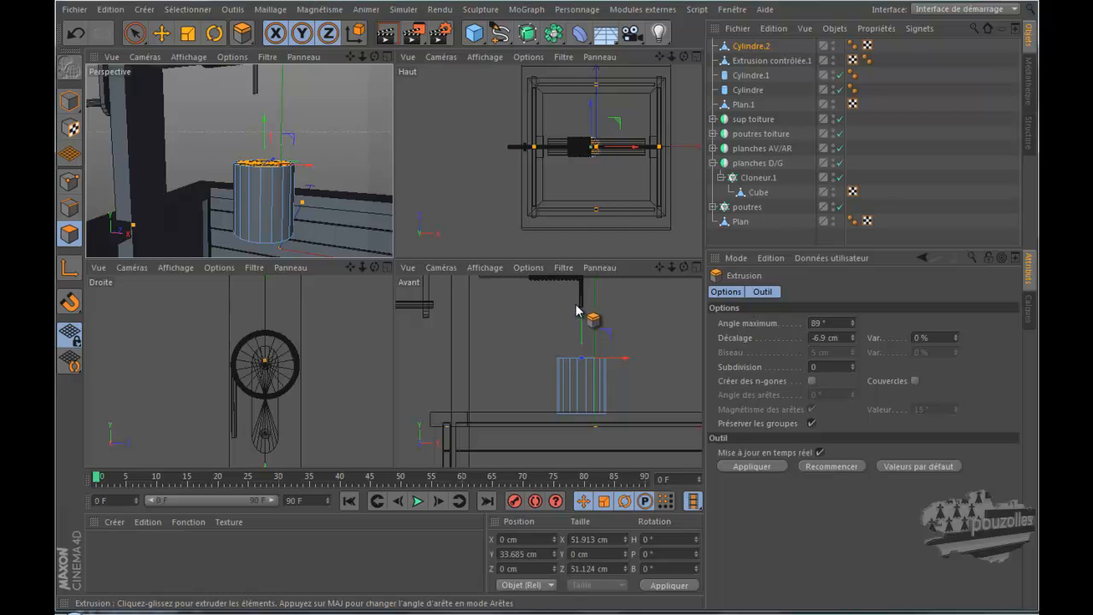
pyautogui.middleClick(531, 369)
pyautogui.moveTo(594, 314)
pyautogui.mouseDown()
pyautogui.moveTo(578, 310)
pyautogui.moveTo(586, 306)
pyautogui.moveTo(559, 332)
pyautogui.moveTo(588, 311)
pyautogui.moveTo(581, 297)
pyautogui.moveTo(585, 310)
pyautogui.mouseUp()
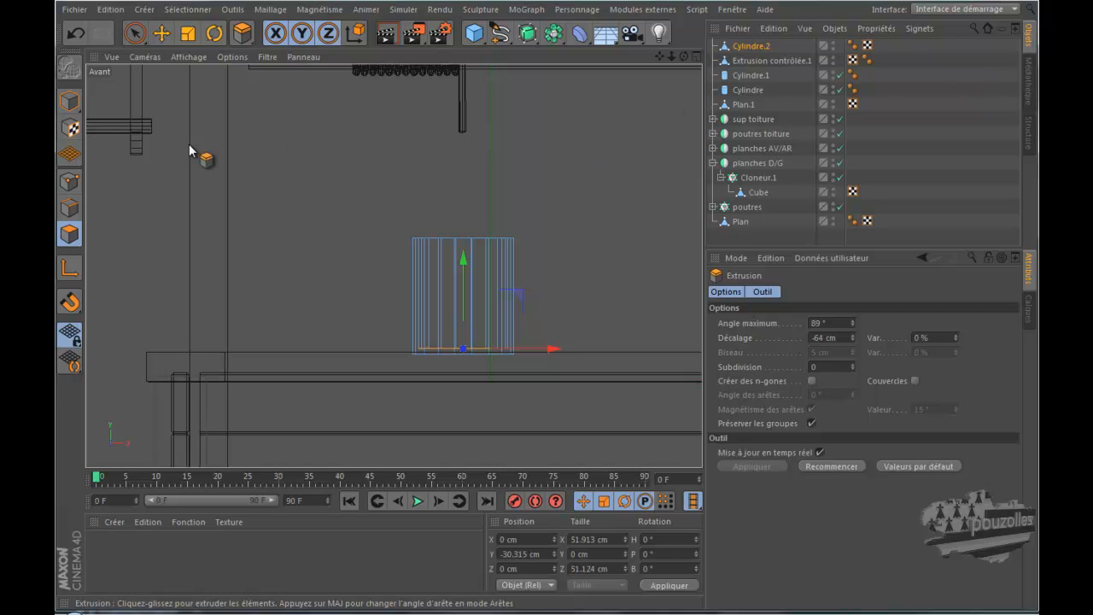
# Switch to point mode and hide every object except the bucket in the viewports.
pyautogui.click(68, 183)
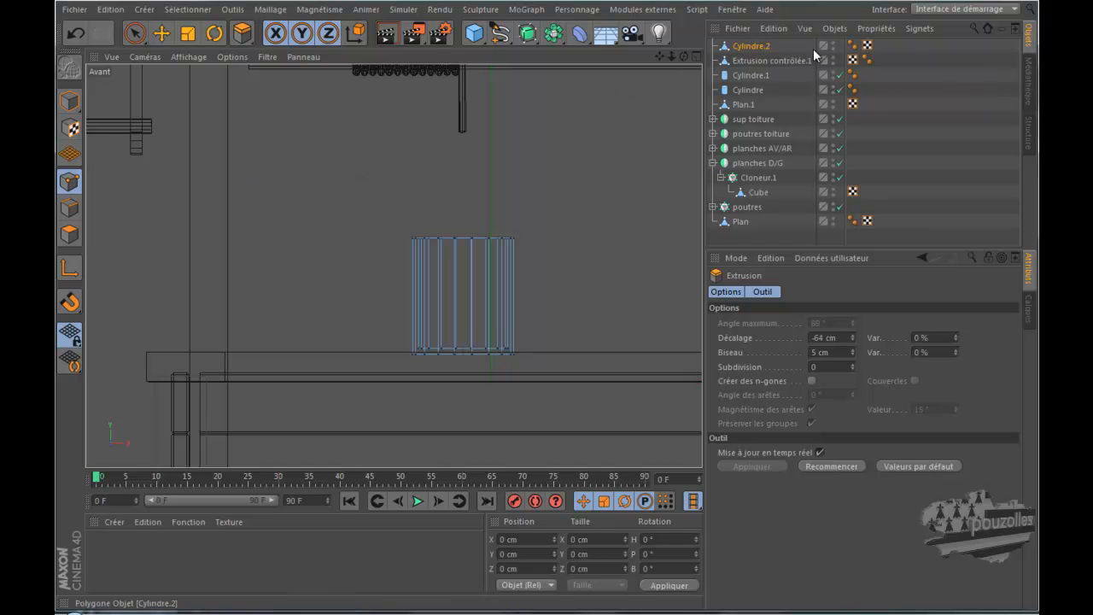
pyautogui.click(834, 58)
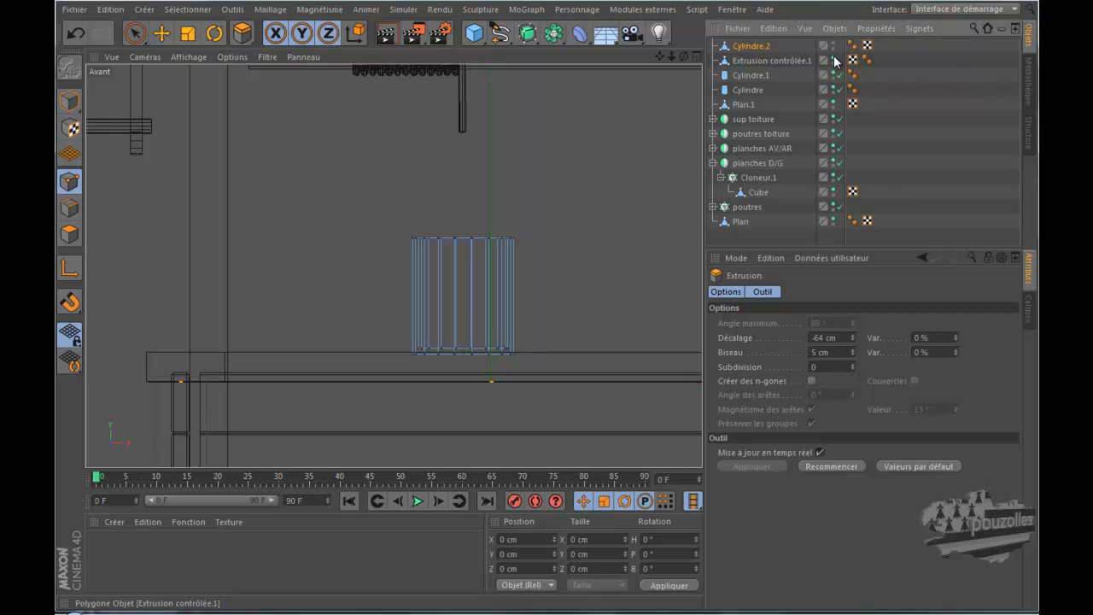
pyautogui.moveTo(831, 208); pyautogui.dragTo(832, 227)
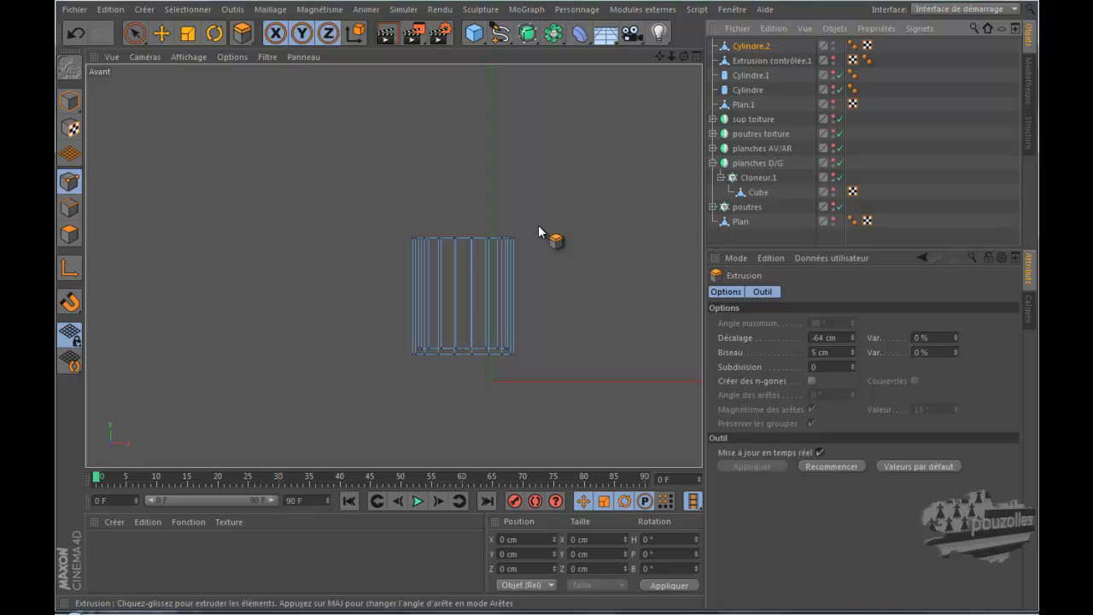
# In the perspective view, select all the polygons of the bucket's outer bottom cap in polygon mode.
pyautogui.middleClick(418, 239)
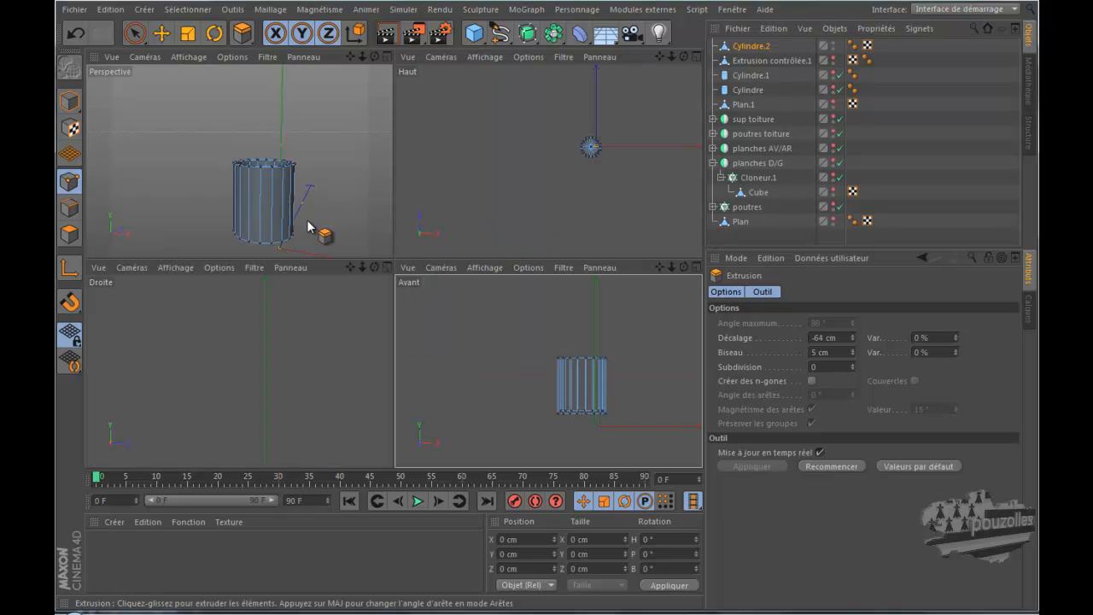
pyautogui.middleClick(314, 224)
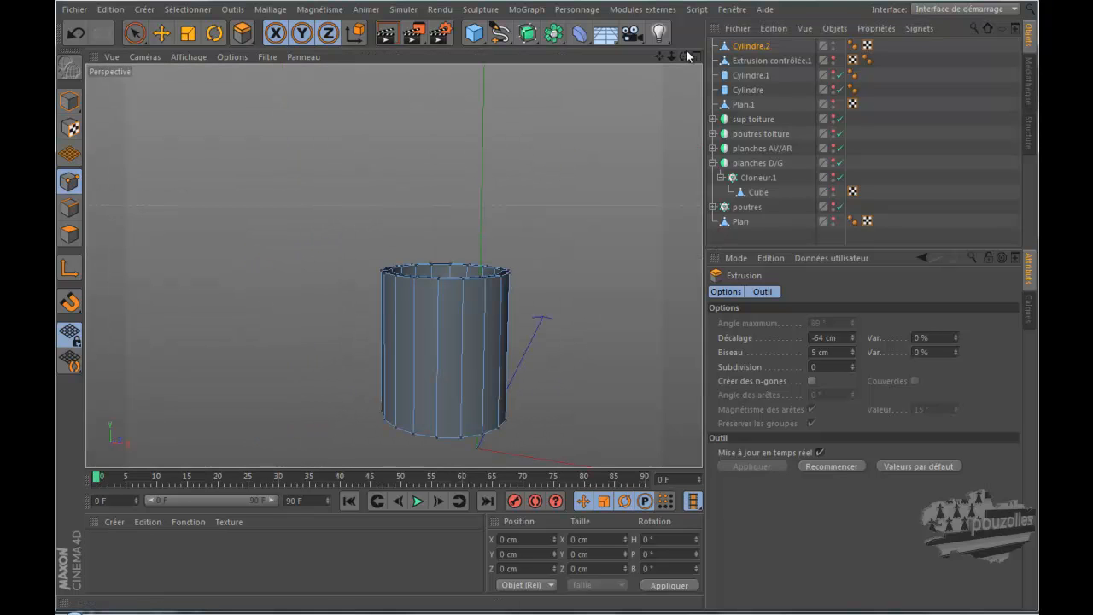
pyautogui.moveTo(684, 54); pyautogui.dragTo(586, 270)
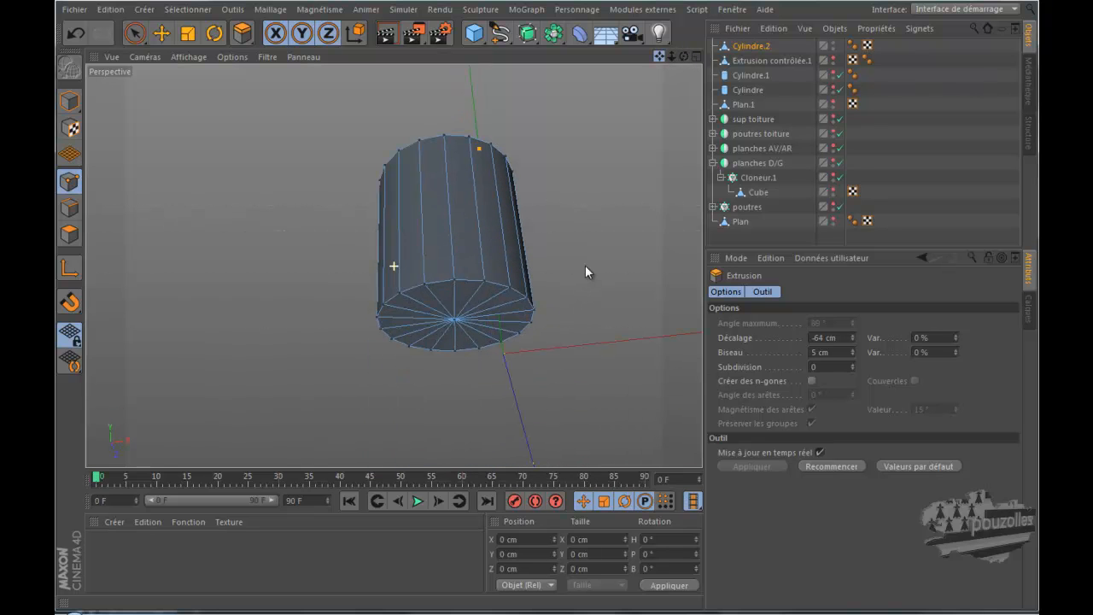
pyautogui.click(134, 32)
pyautogui.click(70, 234)
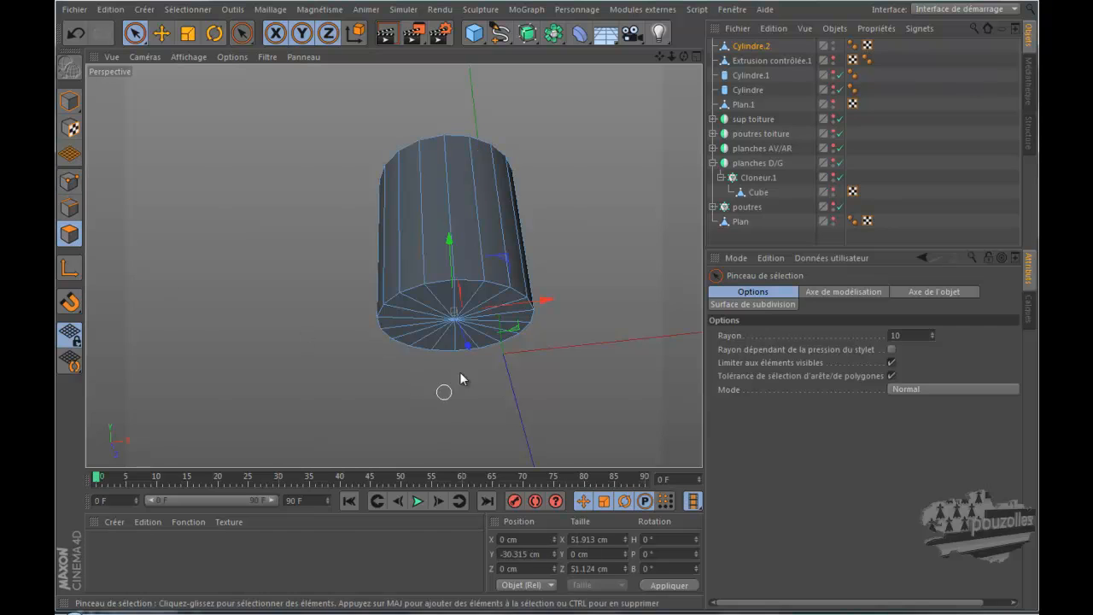
pyautogui.moveTo(455, 316); pyautogui.dragTo(451, 319)
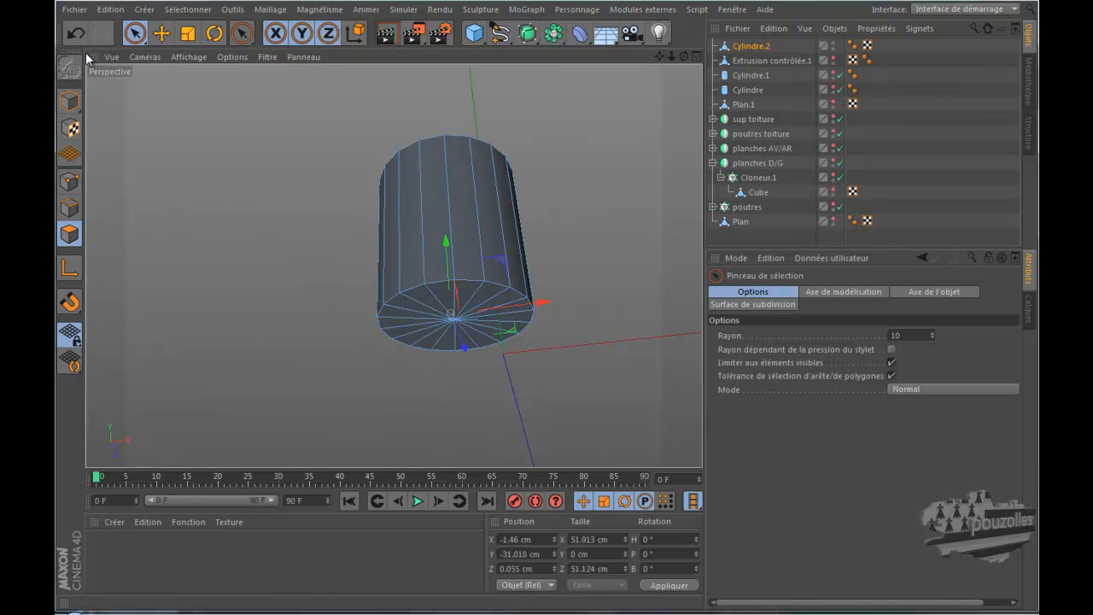
pyautogui.moveTo(382, 324)
pyautogui.mouseDown()
pyautogui.moveTo(452, 334)
pyautogui.moveTo(463, 316)
pyautogui.moveTo(440, 309)
pyautogui.mouseUp()
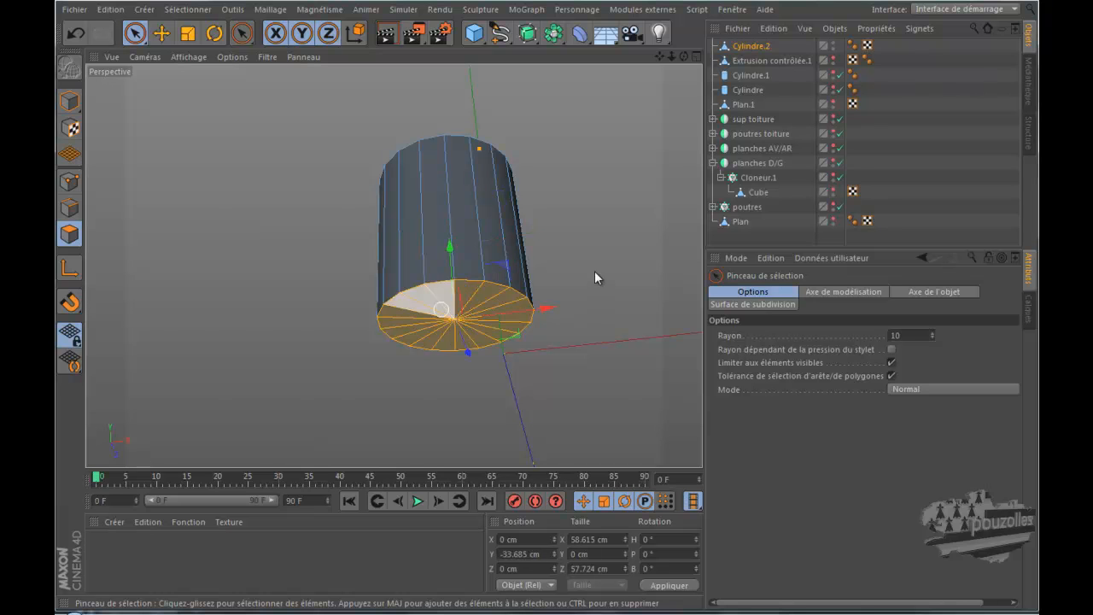
# Pull the bottom cap down to about Y -60.5 cm to test whether it is attached to the walls, and undo the move.
pyautogui.moveTo(685, 56); pyautogui.dragTo(634, 147)
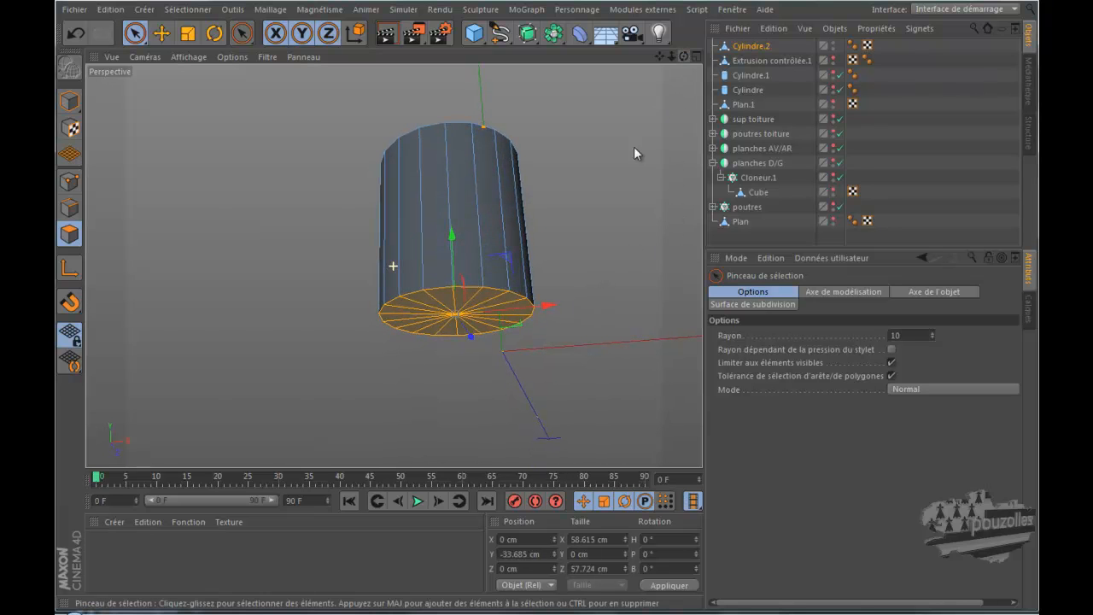
pyautogui.moveTo(452, 238); pyautogui.dragTo(455, 326)
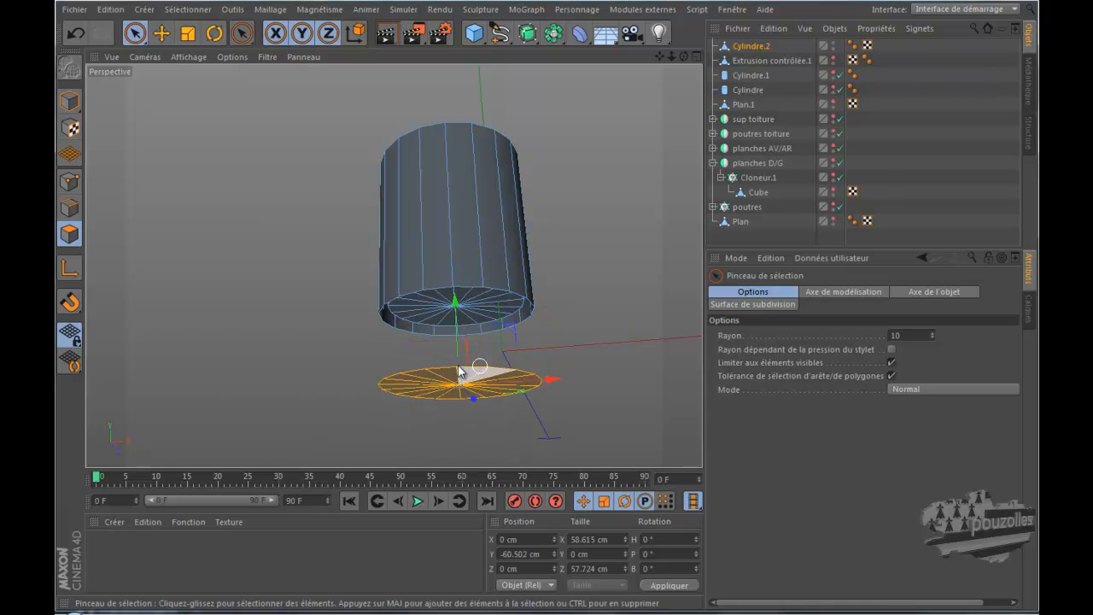
pyautogui.click(70, 182)
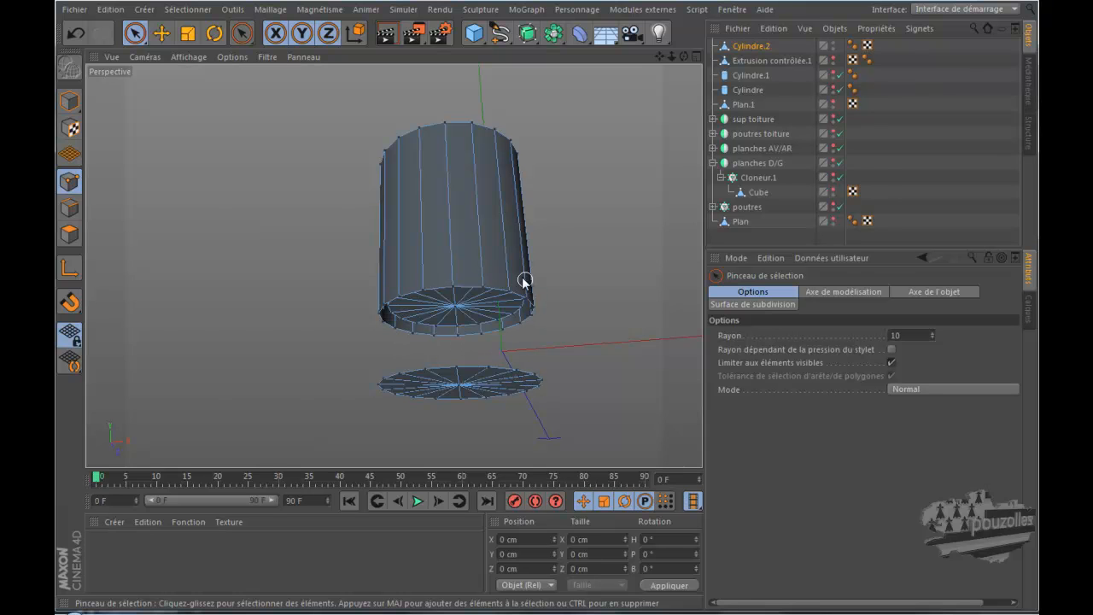
pyautogui.click(86, 41)
pyautogui.click(77, 34)
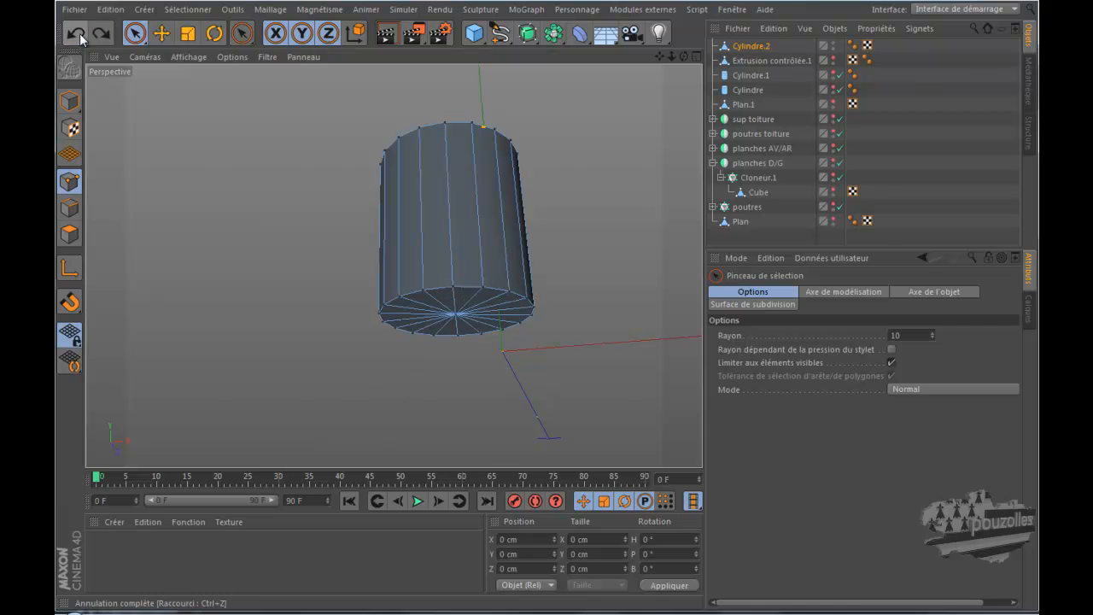
# Optimize the bucket mesh to weld duplicate points, and test the join by moving the bottom cap to about Y -32.9 cm.
pyautogui.rightClick(264, 167)
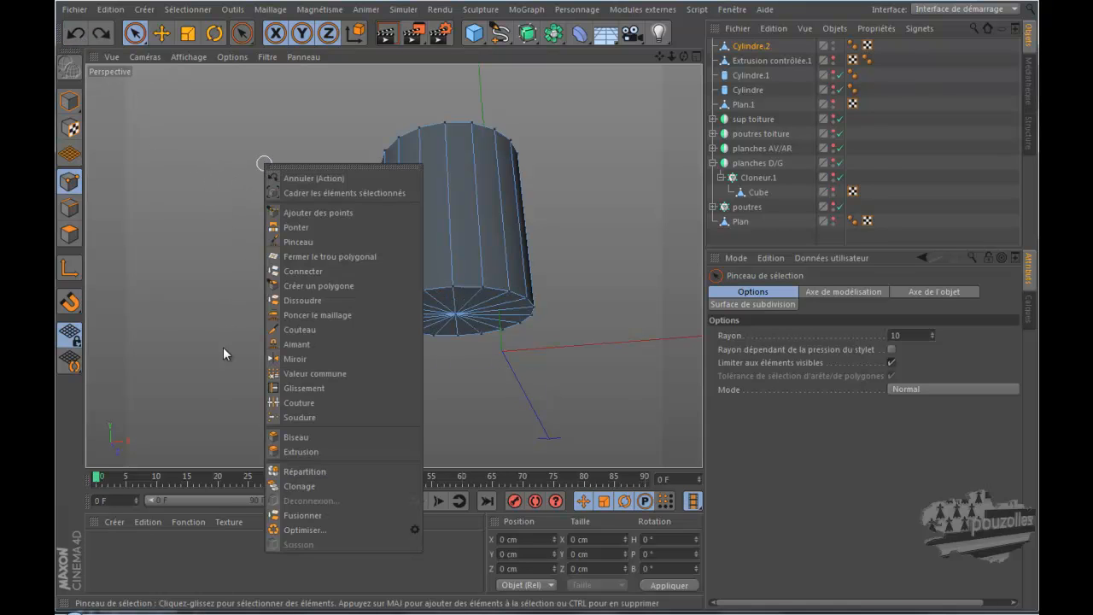
pyautogui.click(308, 529)
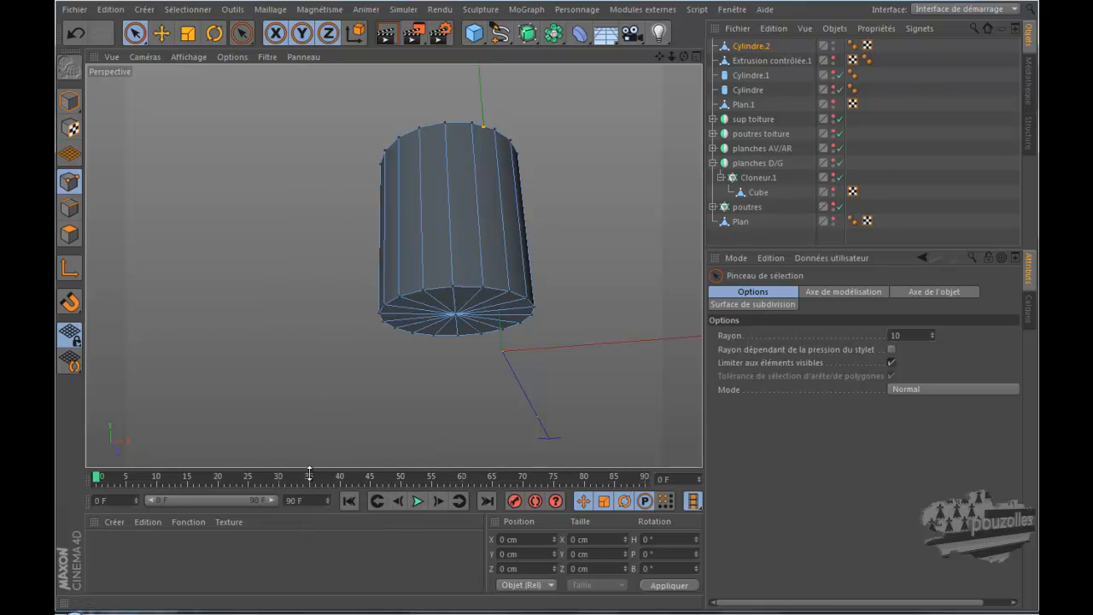
pyautogui.click(70, 233)
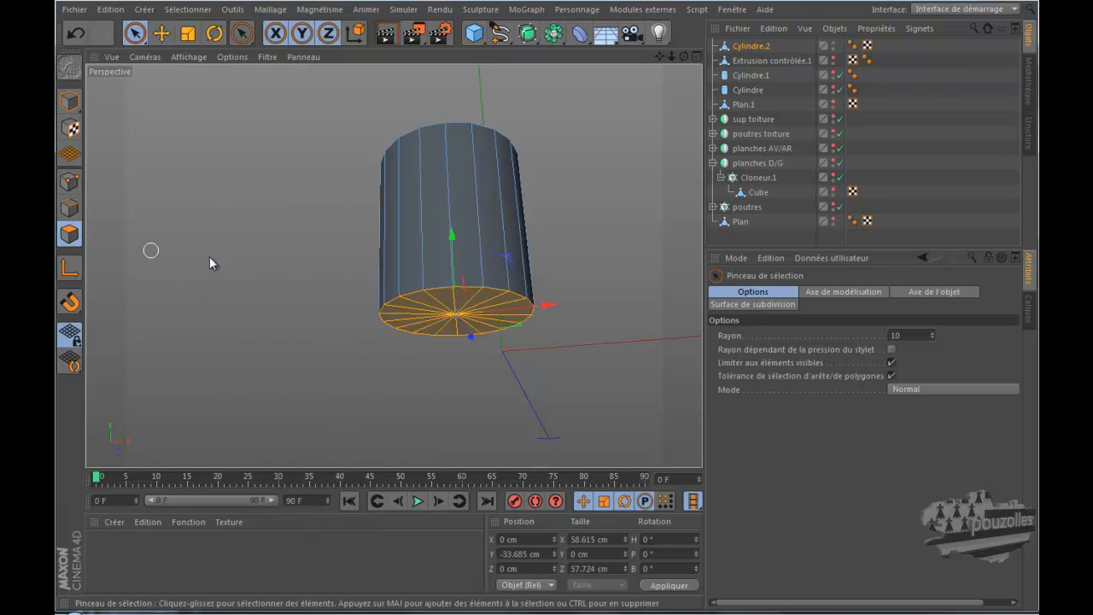
pyautogui.moveTo(453, 239)
pyautogui.mouseDown()
pyautogui.moveTo(459, 335)
pyautogui.moveTo(459, 220)
pyautogui.moveTo(460, 231)
pyautogui.mouseUp()
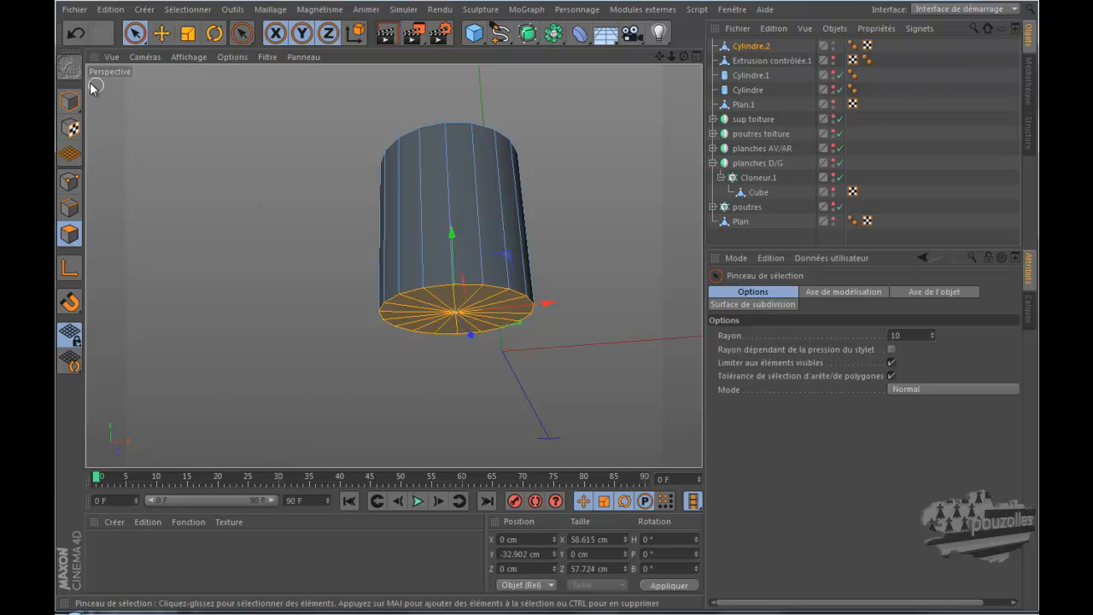
# Make all the hidden parts of the well visible again in the viewports.
pyautogui.middleClick(199, 245)
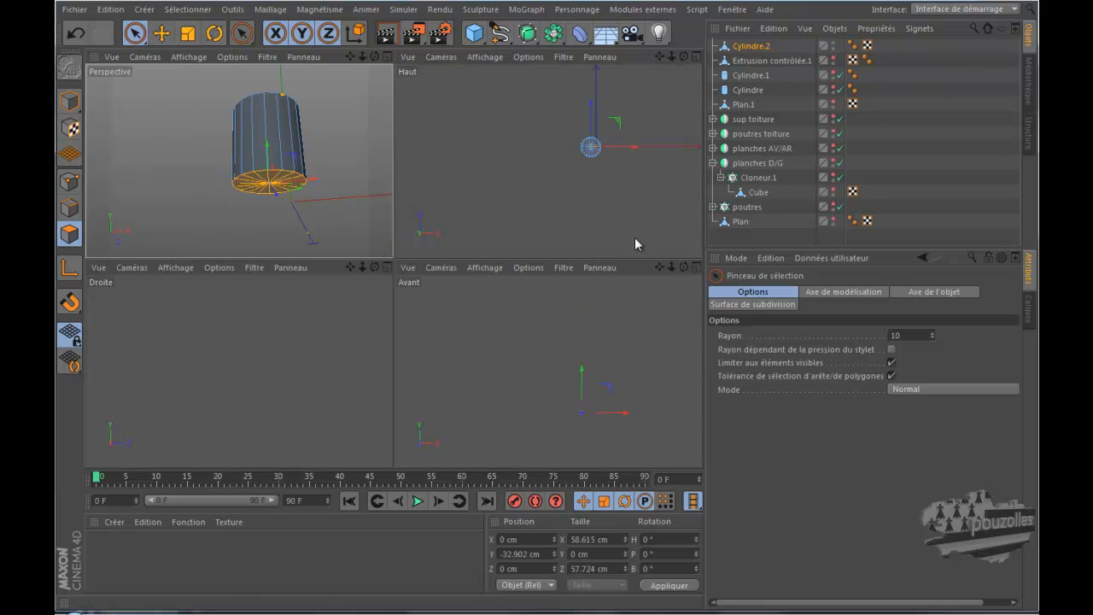
pyautogui.moveTo(836, 182); pyautogui.dragTo(835, 234)
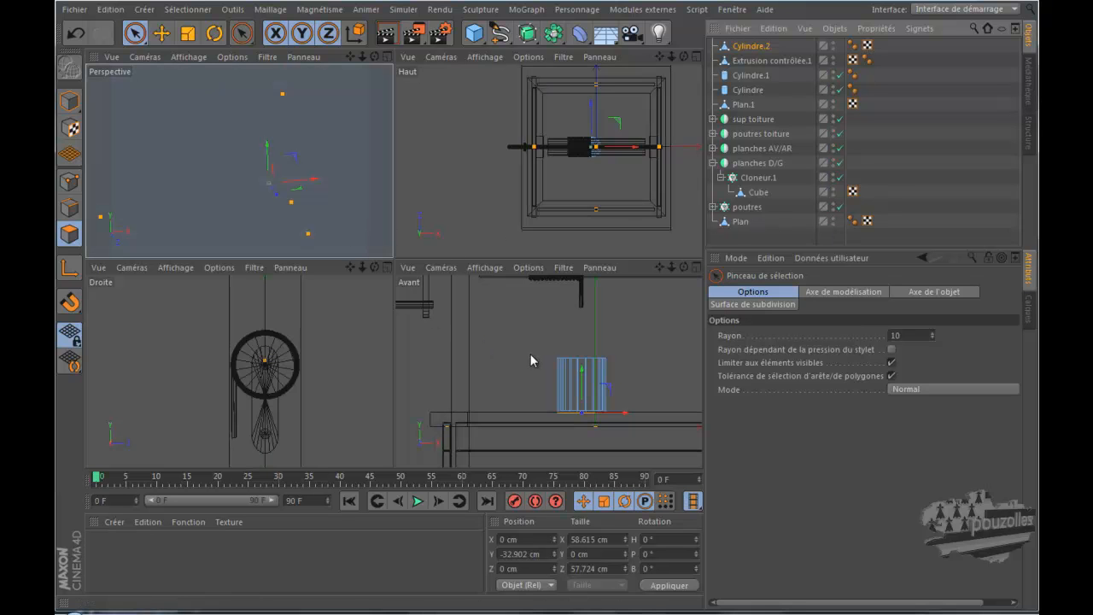
pyautogui.middleClick(530, 360)
pyautogui.scroll(2, 487, 403)
# Rectangle-select the bucket's lower points in the front view and scale them down to about 44.4 cm wide, tapering the bucket.
pyautogui.click(72, 182)
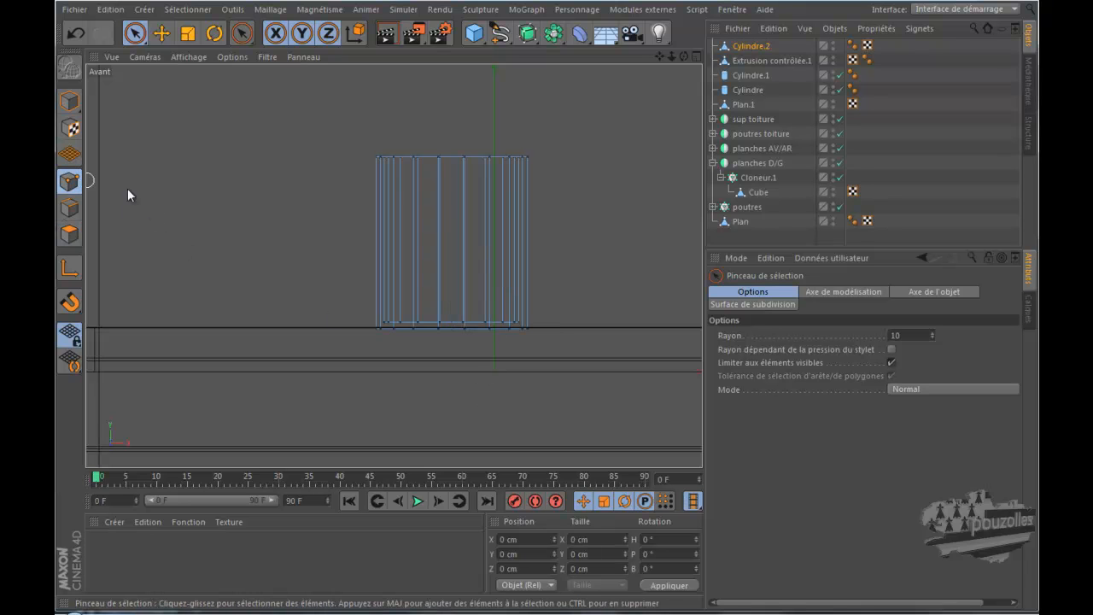
pyautogui.moveTo(134, 33); pyautogui.dragTo(181, 84)
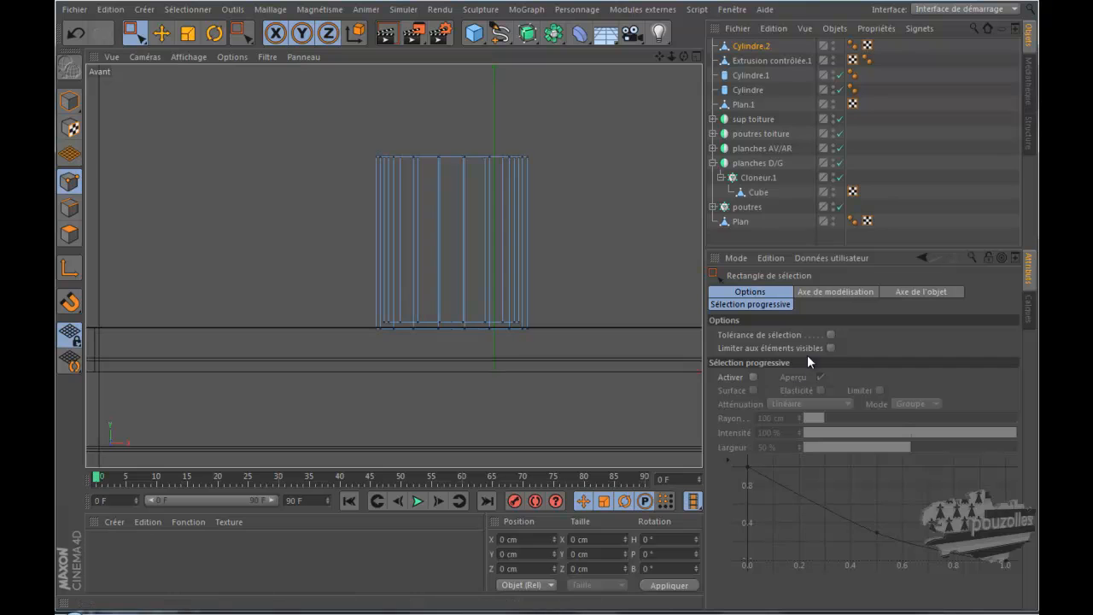
pyautogui.moveTo(565, 301); pyautogui.dragTo(339, 363)
pyautogui.press('t')
pyautogui.moveTo(643, 177); pyautogui.dragTo(422, 245)
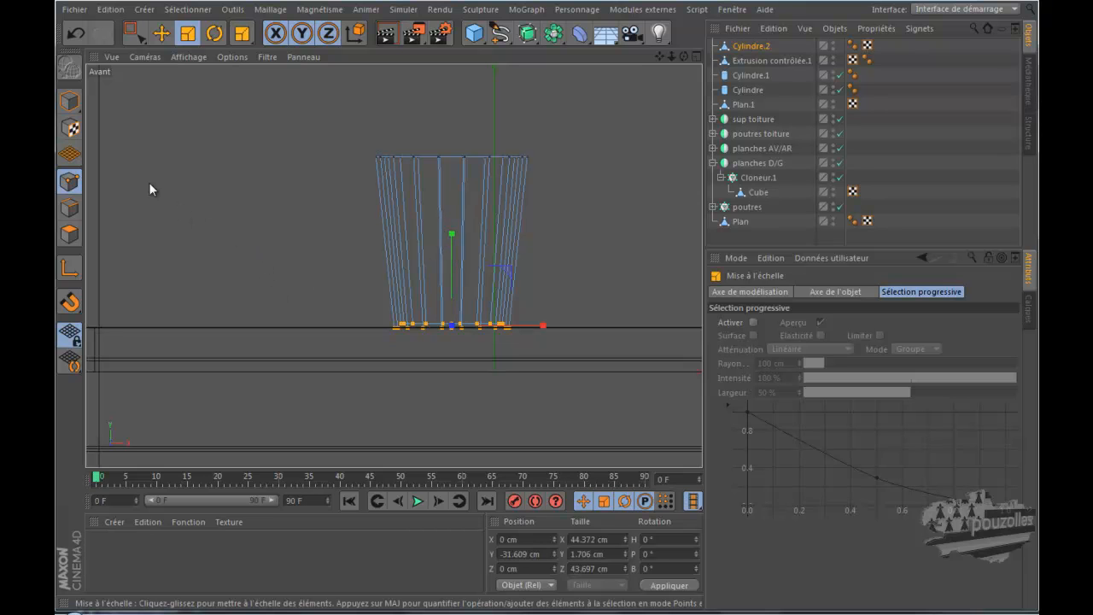
# Return to object mode and examine the tapered bucket against the well and winch in the perspective view.
pyautogui.click(71, 102)
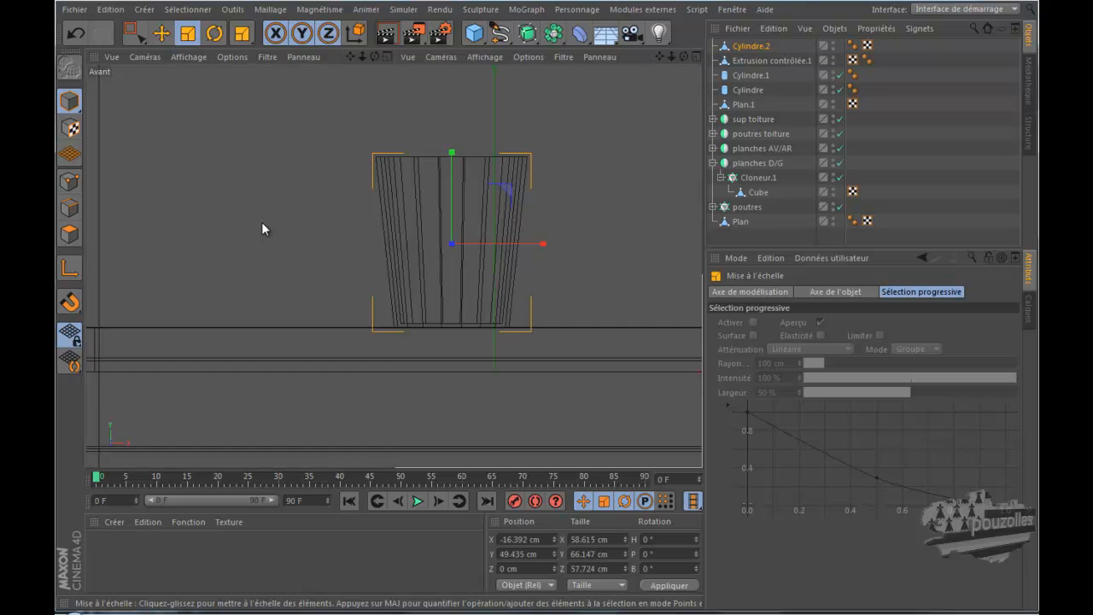
pyautogui.middleClick(261, 221)
pyautogui.middleClick(264, 222)
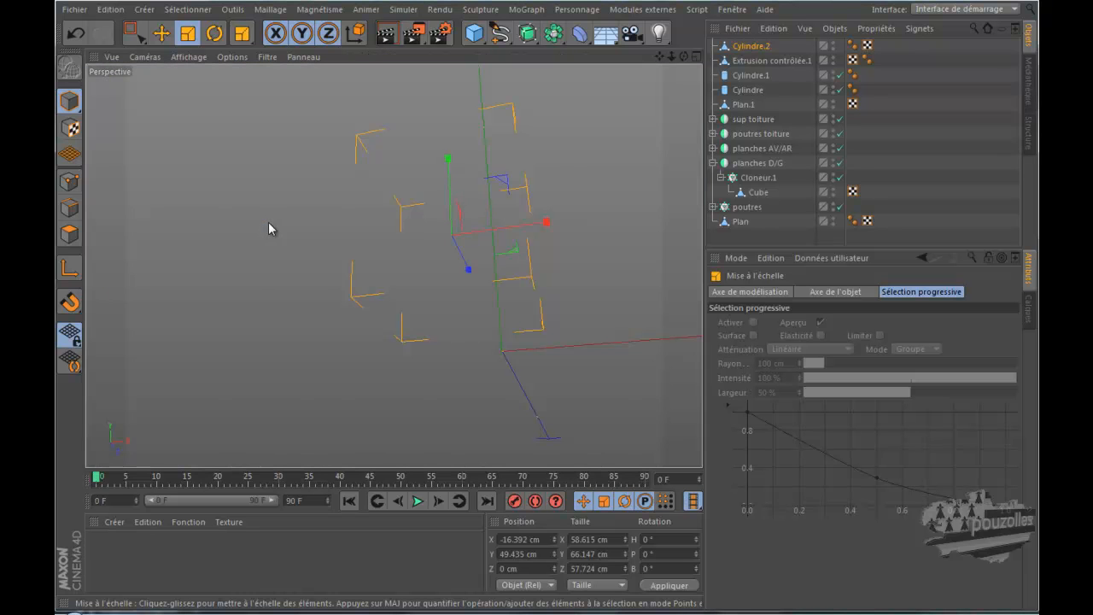
pyautogui.scroll(-5, 392, 263)
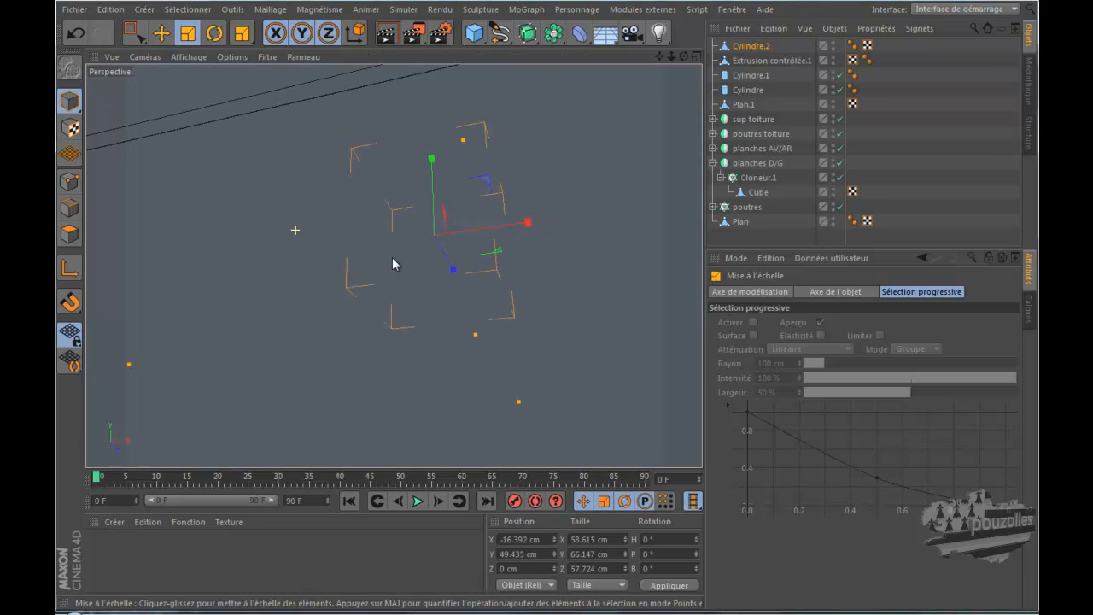
pyautogui.scroll(-10, 401, 272)
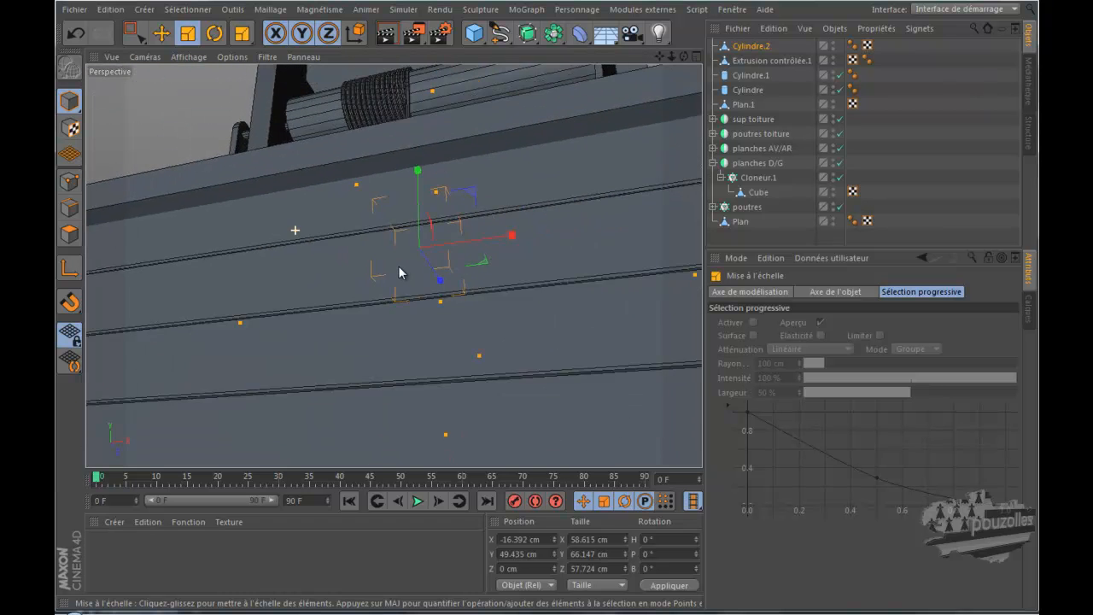
pyautogui.moveTo(661, 57); pyautogui.dragTo(581, 300)
pyautogui.scroll(-5, 650, 97)
pyautogui.moveTo(659, 55); pyautogui.dragTo(570, 310)
pyautogui.moveTo(684, 58); pyautogui.dragTo(581, 304)
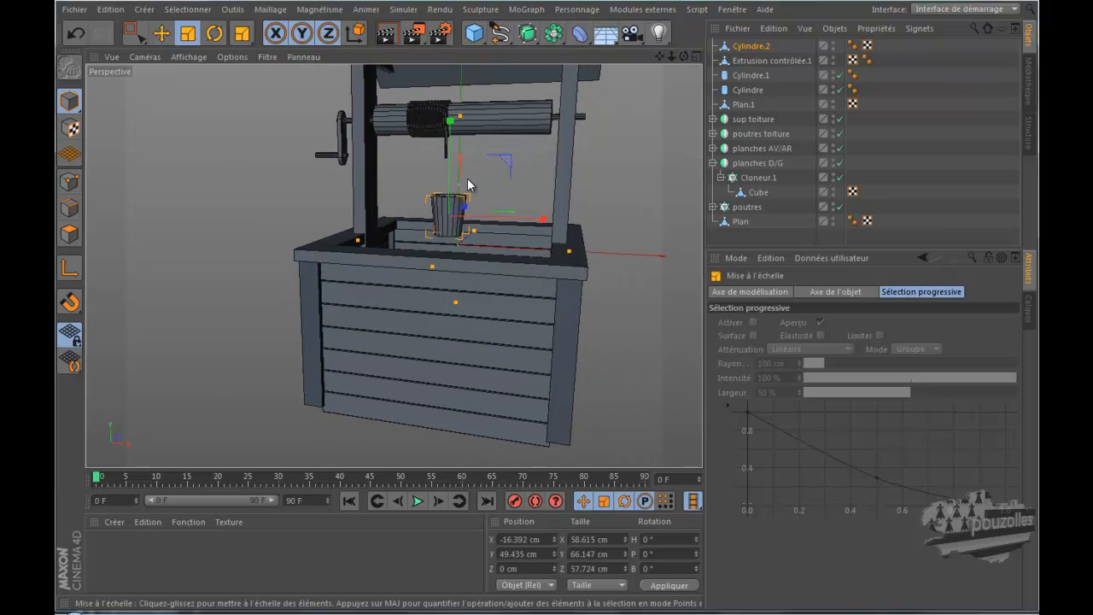
pyautogui.scroll(5, 450, 196)
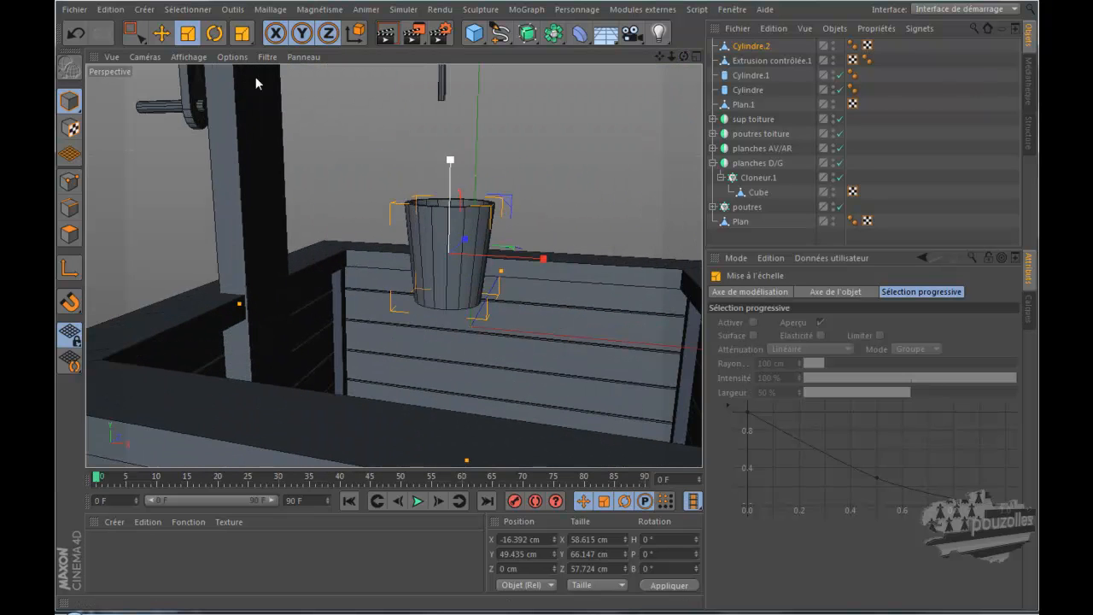
# Add a torus primitive for the bucket's handle and set its orientation to +Z.
pyautogui.click(161, 34)
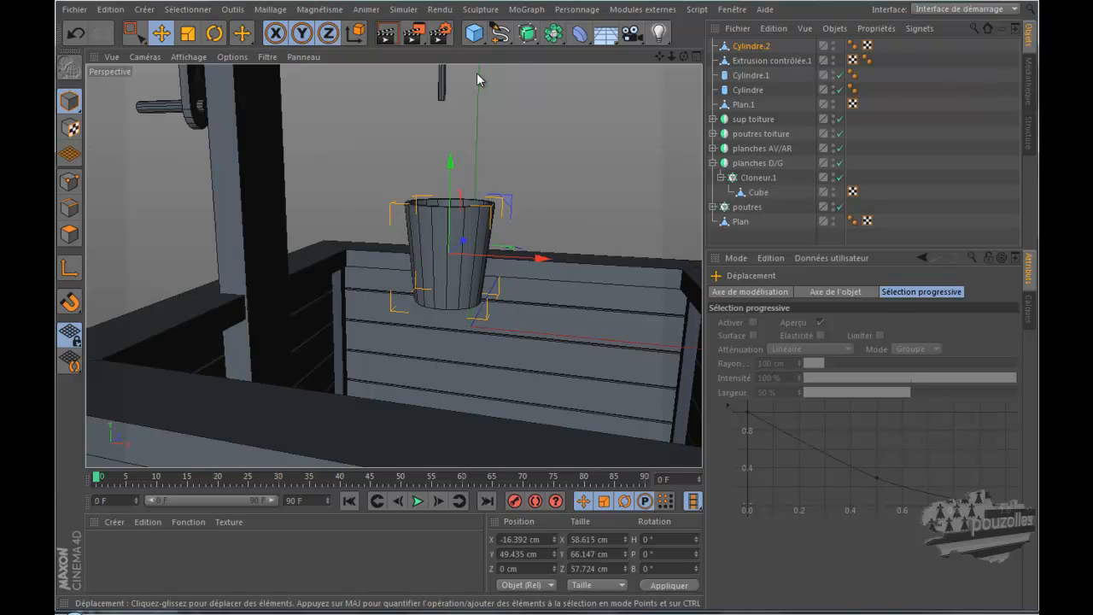
pyautogui.click(474, 33)
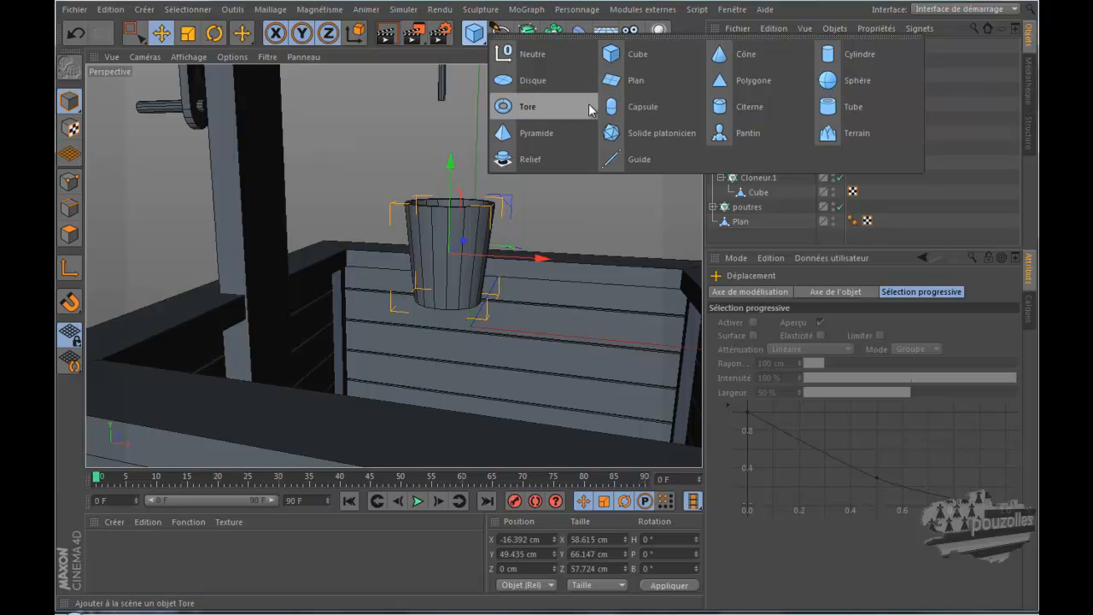
pyautogui.click(528, 107)
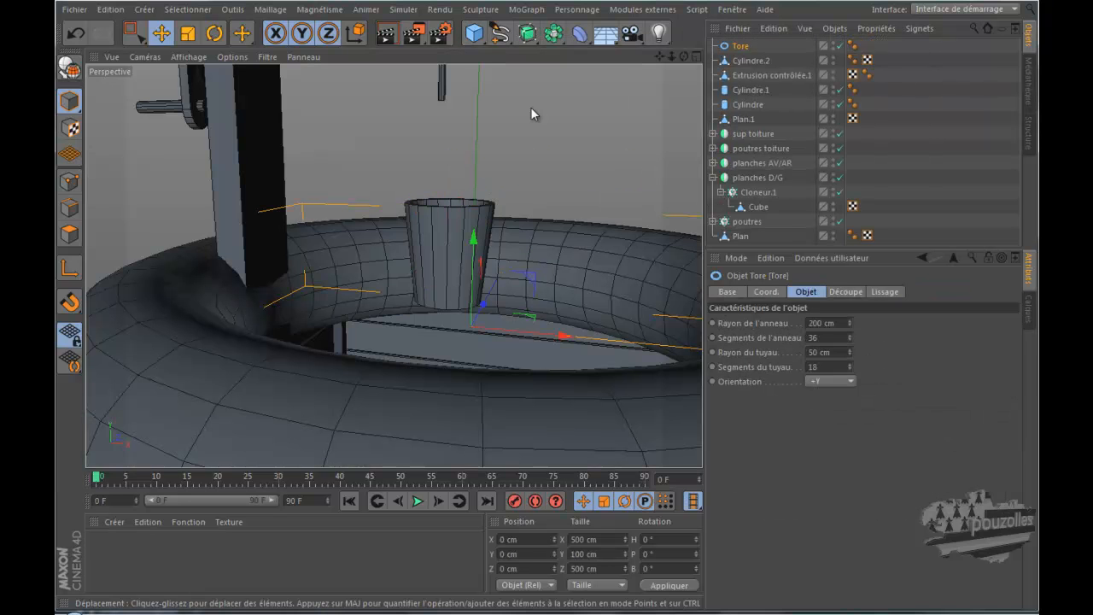
pyautogui.click(834, 382)
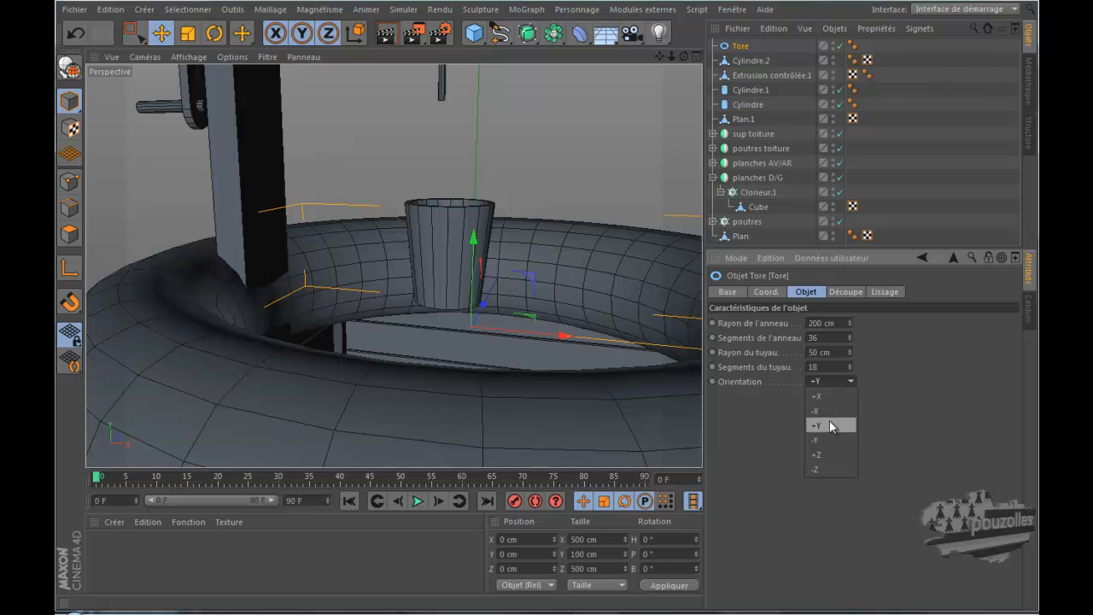
pyautogui.click(829, 450)
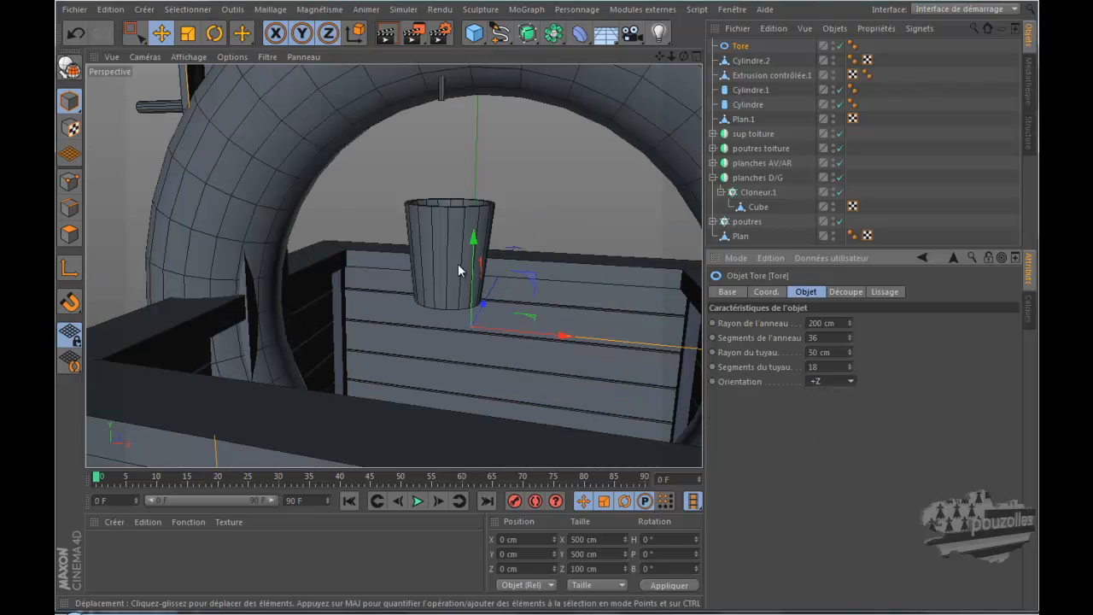
pyautogui.click(838, 383)
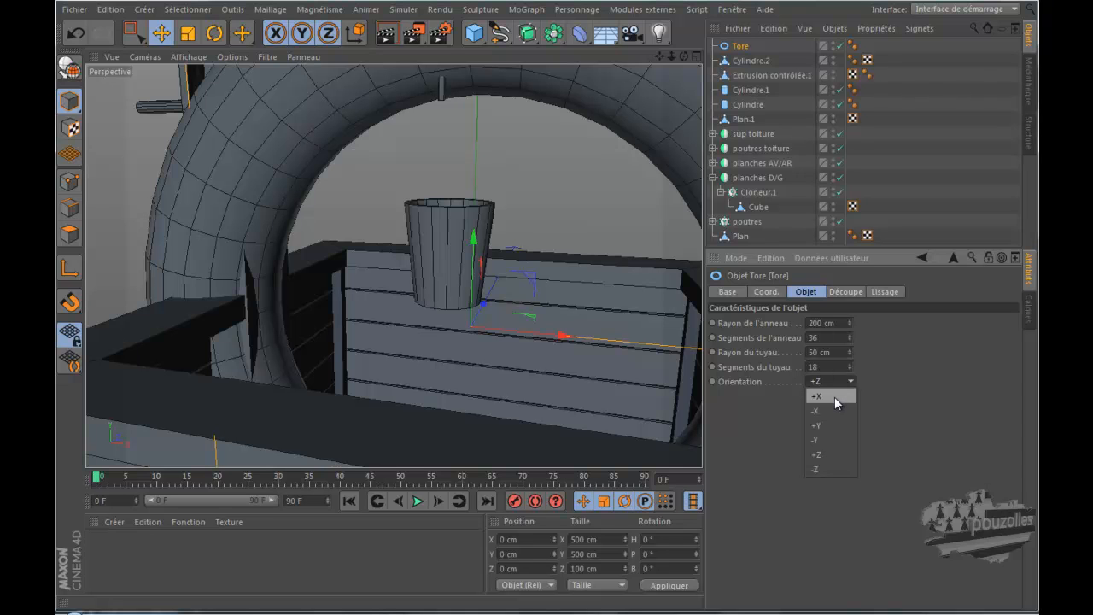
pyautogui.click(962, 394)
# Shift the torus along X to about -16.1 cm in the front view, centring it on the bucket.
pyautogui.middleClick(511, 315)
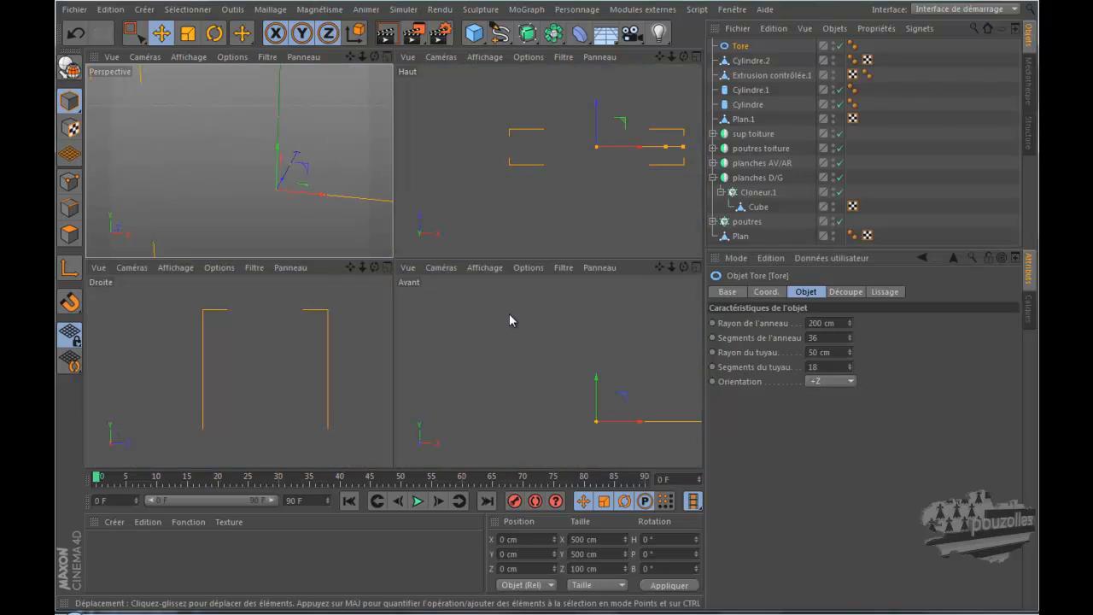
pyautogui.middleClick(501, 330)
pyautogui.scroll(-5, 502, 324)
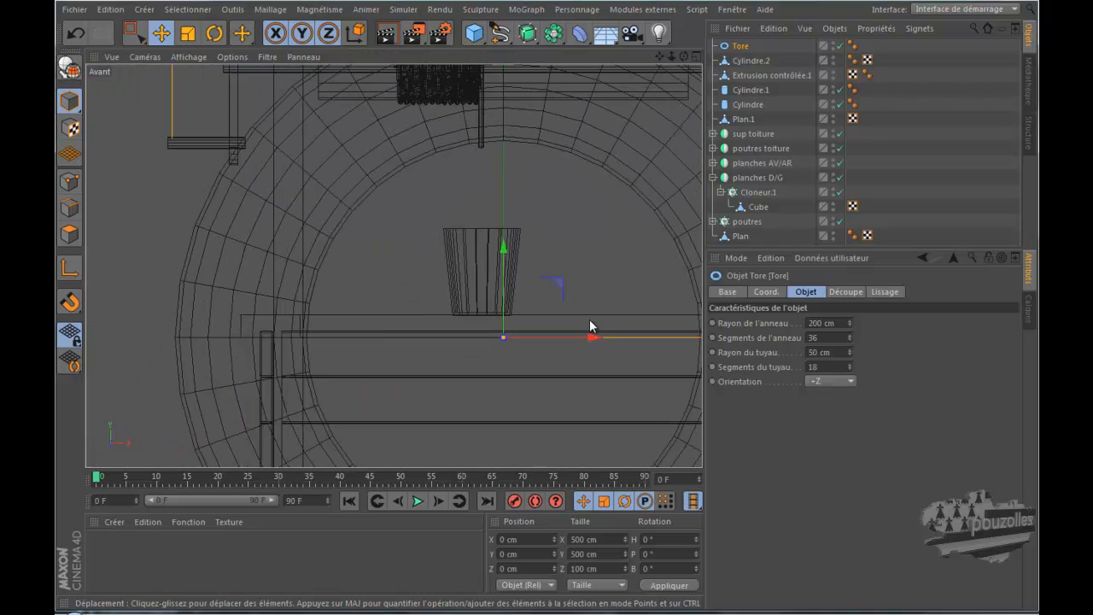
pyautogui.moveTo(591, 337); pyautogui.dragTo(572, 343)
pyautogui.scroll(-2, 564, 326)
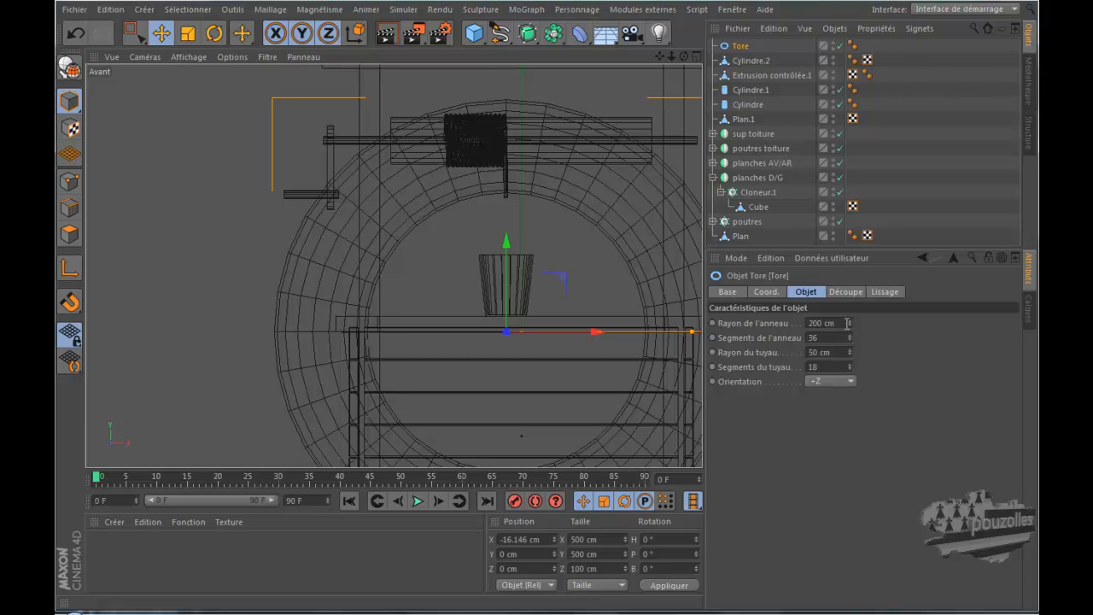
# Set the torus's pipe radius to 2 cm and ring radius to 49 cm, and raise it to about Y 81.1 cm at the bucket's rim.
pyautogui.click(850, 354)
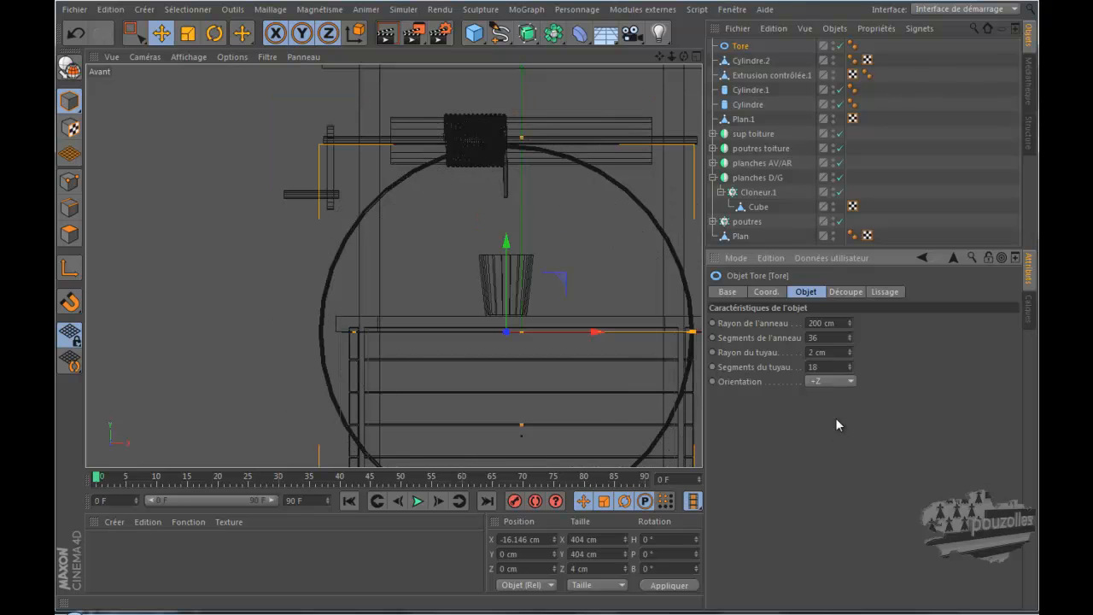
pyautogui.moveTo(848, 326); pyautogui.dragTo(849, 339)
pyautogui.moveTo(849, 334); pyautogui.dragTo(851, 338)
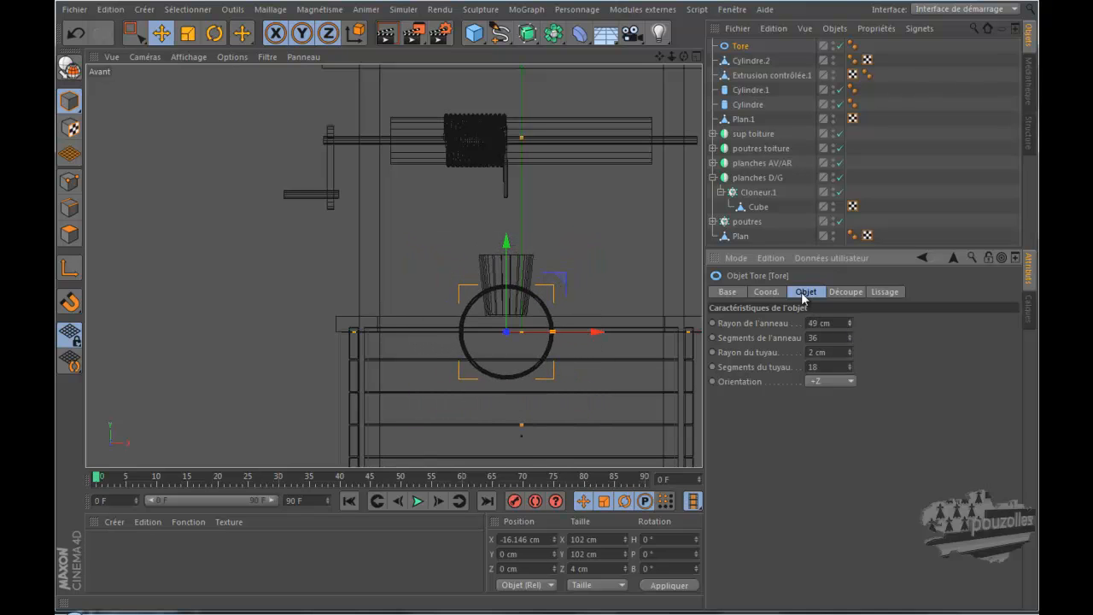
pyautogui.moveTo(506, 240); pyautogui.dragTo(507, 166)
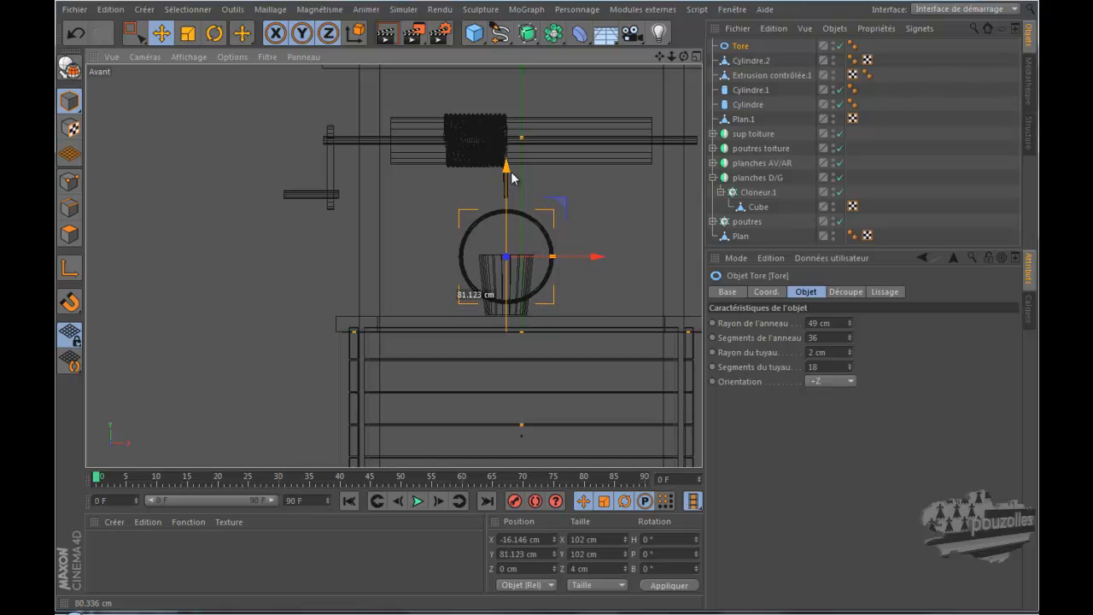
pyautogui.scroll(3, 512, 261)
pyautogui.scroll(5, 513, 261)
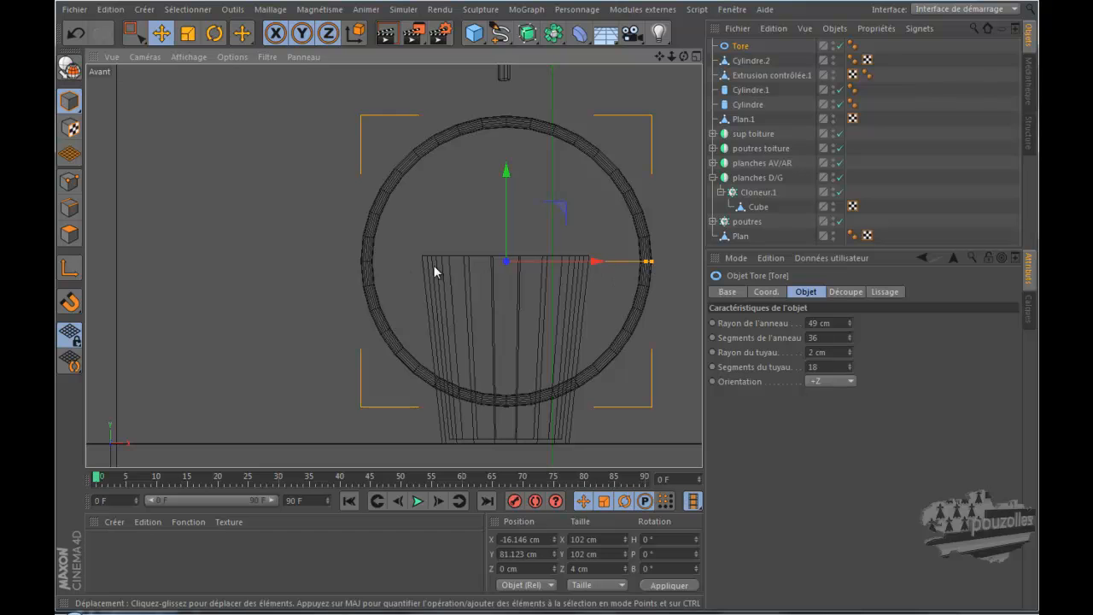
# Fit the torus to the bucket's rim with a ring radius of 28 cm and a pipe radius of 1 cm.
pyautogui.click(849, 325)
pyautogui.moveTo(849, 326); pyautogui.dragTo(848, 323)
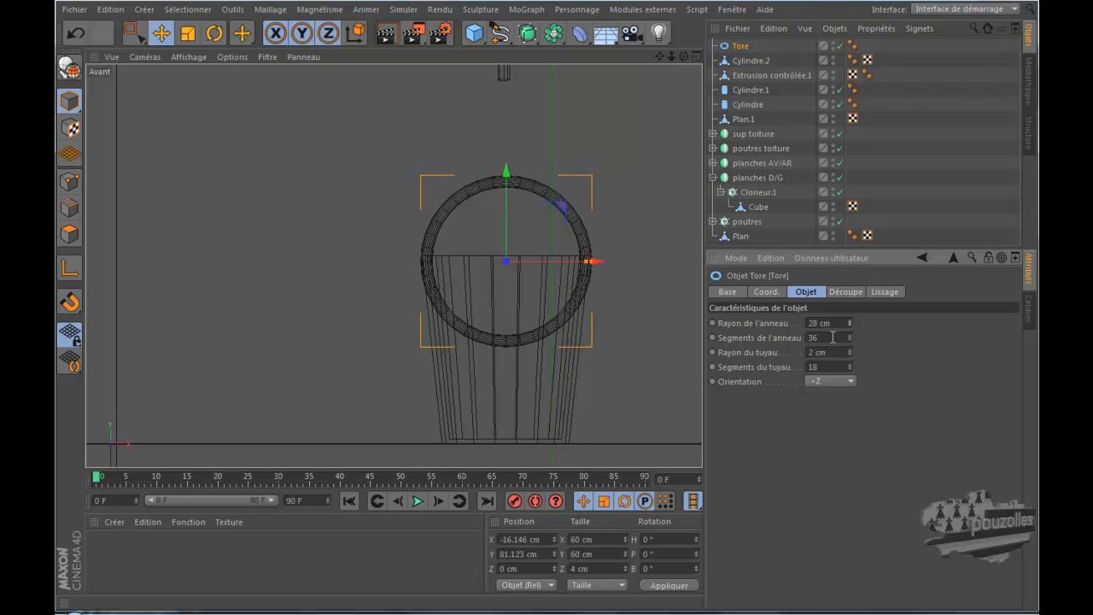
pyautogui.click(850, 355)
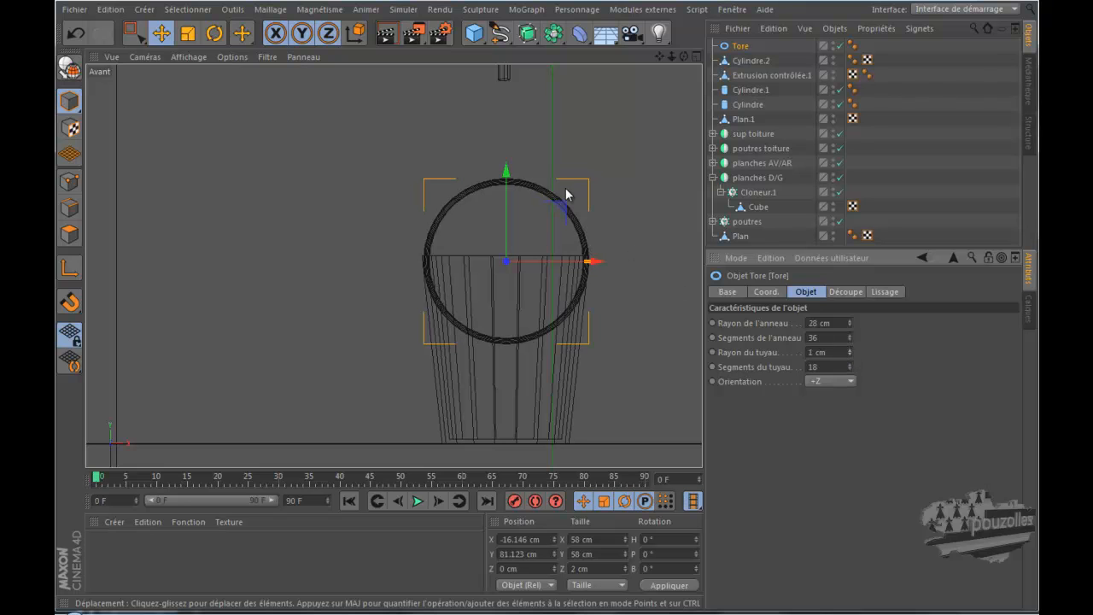
pyautogui.scroll(5, 527, 256)
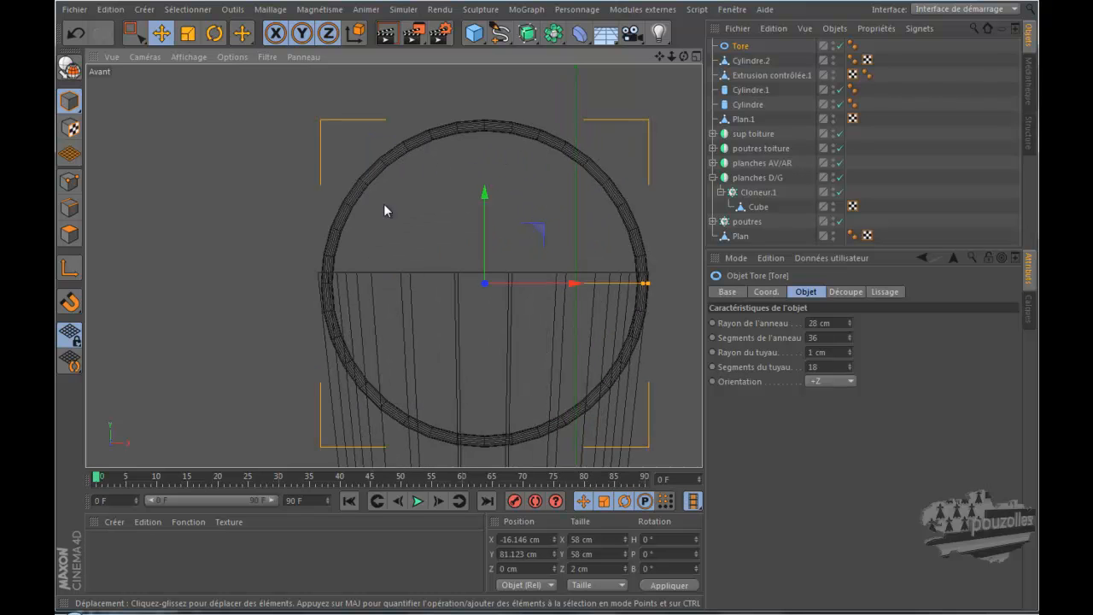
# Slice the torus from 0° to 180° and rotate the half ring to a bank of 180° so it arches above the bucket.
pyautogui.click(845, 292)
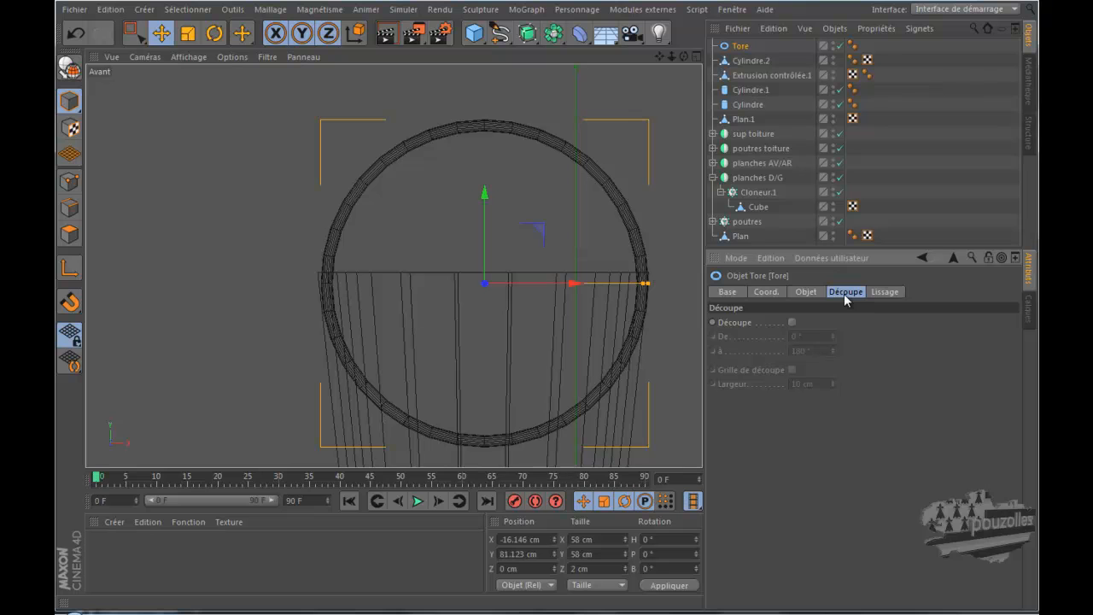
pyautogui.click(791, 322)
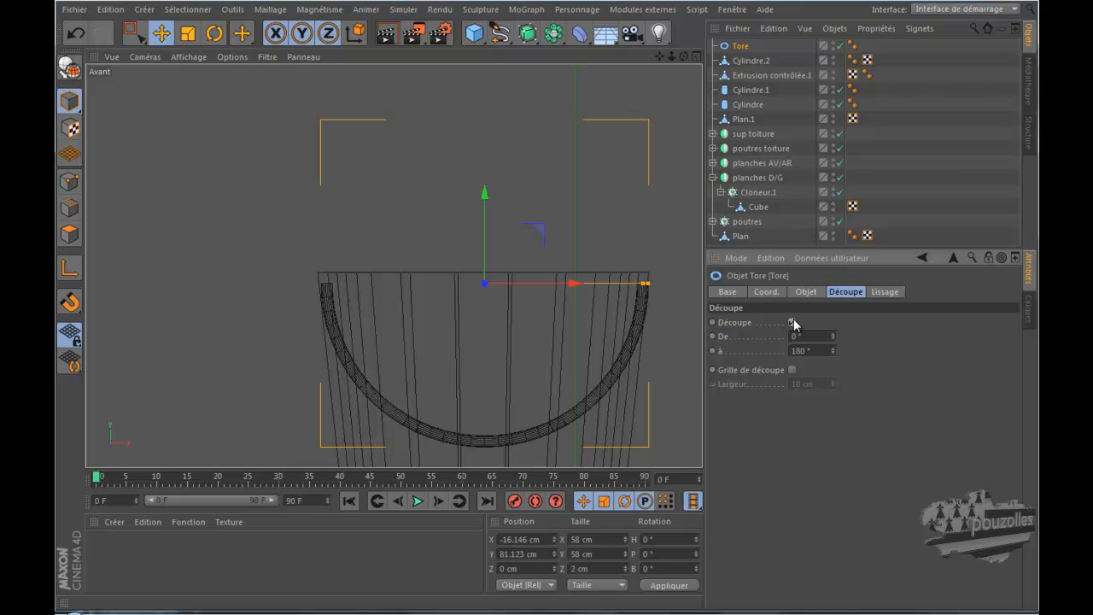
pyautogui.click(815, 292)
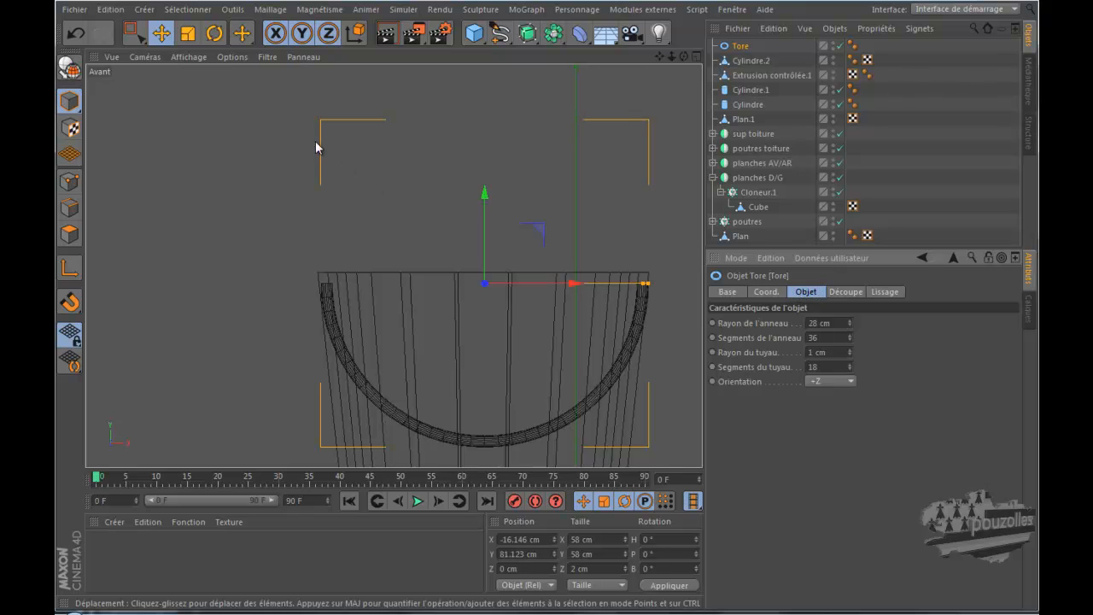
pyautogui.click(213, 34)
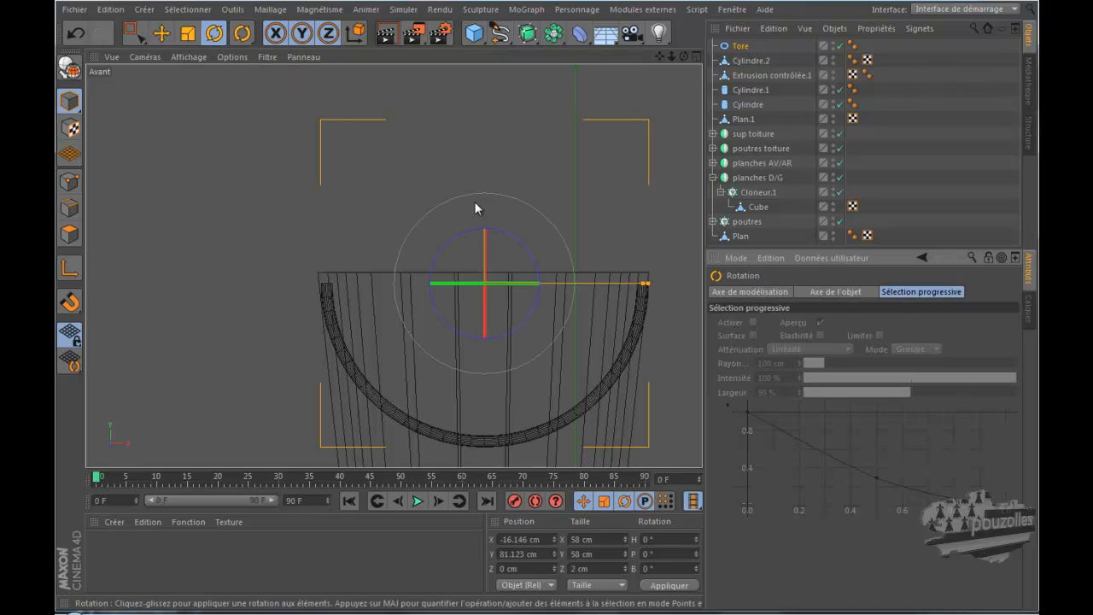
pyautogui.moveTo(517, 242); pyautogui.dragTo(453, 342)
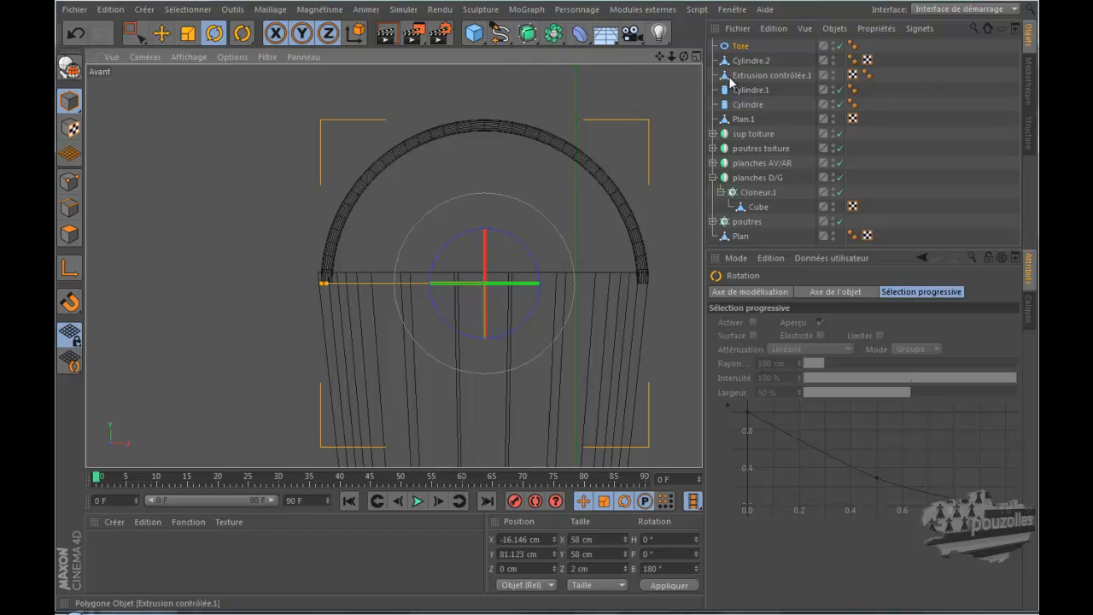
# Reduce the handle torus's ring segments to 20.
pyautogui.click(739, 46)
pyautogui.scroll(3, 621, 202)
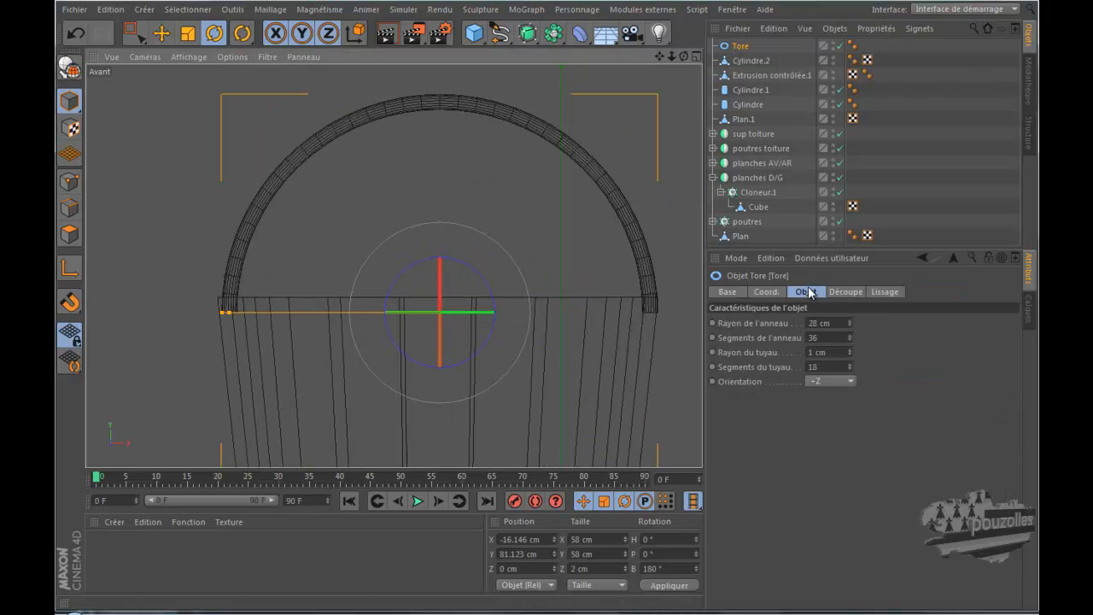
pyautogui.click(883, 292)
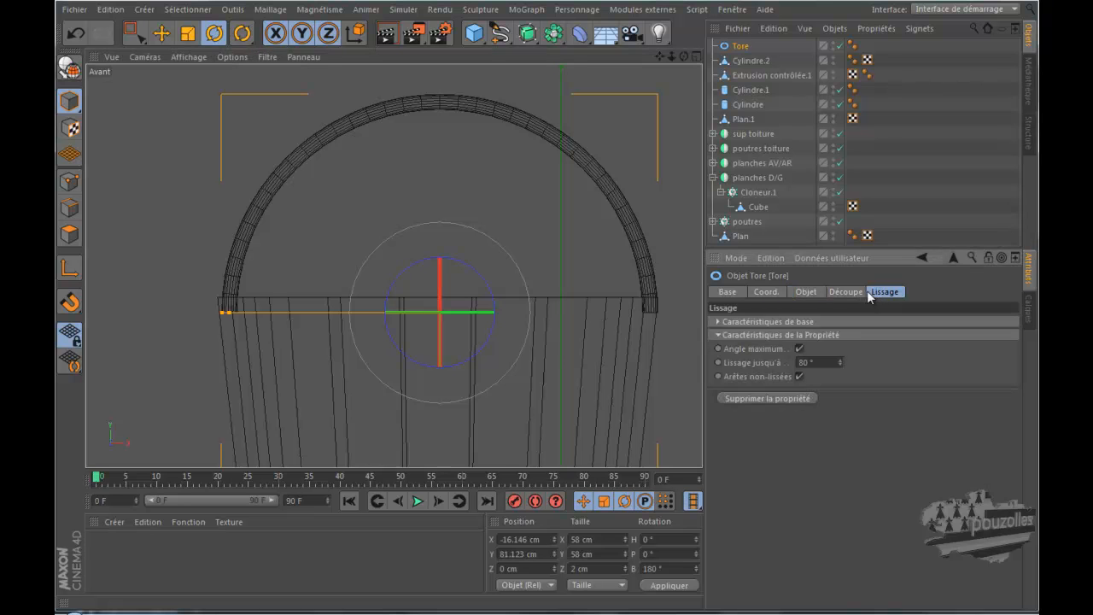
pyautogui.click(767, 294)
pyautogui.click(808, 292)
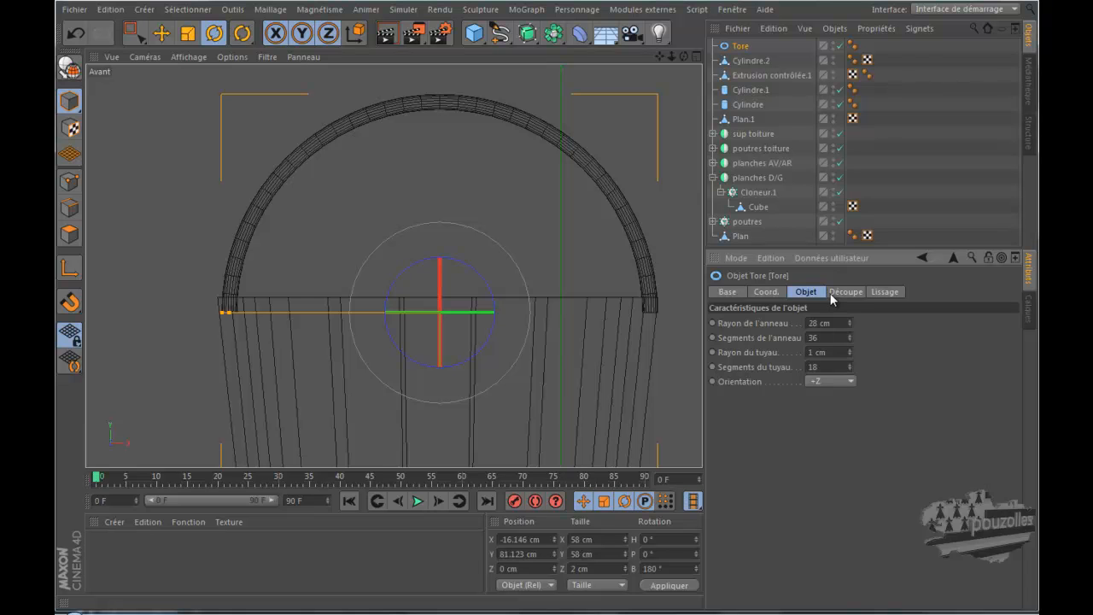
pyautogui.click(849, 341)
pyautogui.click(850, 341)
pyautogui.click(849, 341)
pyautogui.click(850, 341)
pyautogui.click(850, 340)
pyautogui.click(849, 341)
pyautogui.click(850, 341)
pyautogui.click(849, 340)
pyautogui.click(850, 341)
pyautogui.click(850, 341)
pyautogui.click(850, 341)
pyautogui.click(850, 340)
pyautogui.click(850, 341)
pyautogui.click(850, 341)
pyautogui.click(850, 341)
pyautogui.click(850, 341)
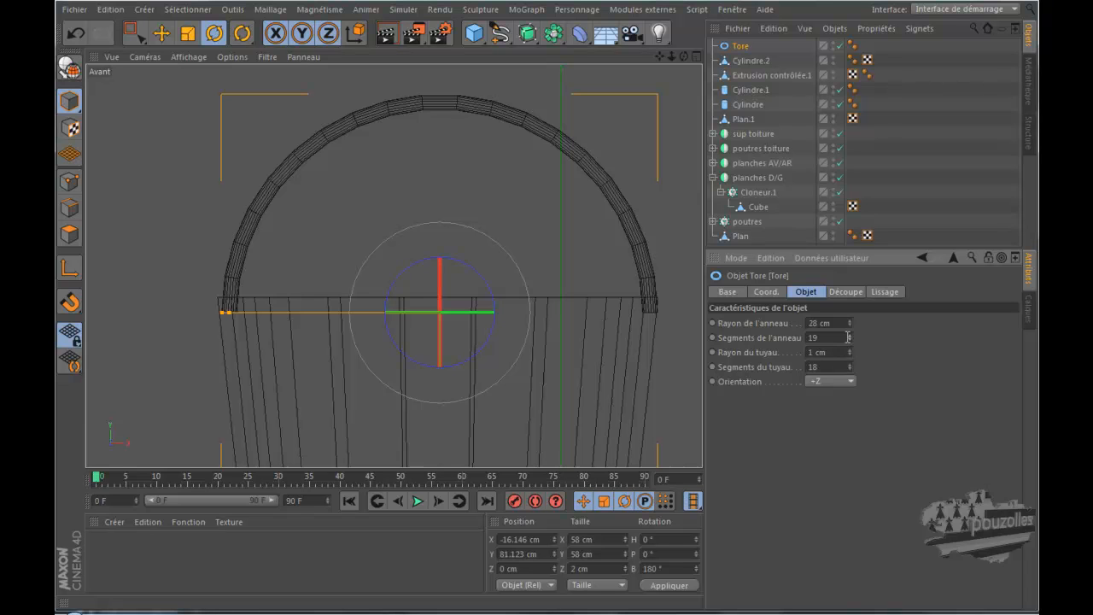
pyautogui.click(850, 336)
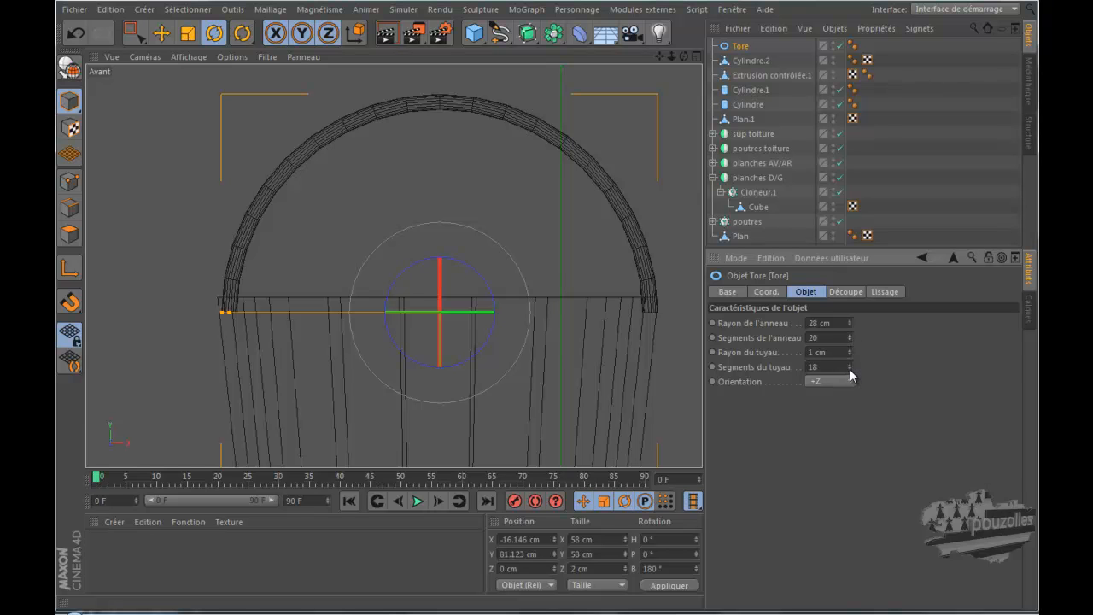
# Reduce the handle torus's pipe segments to 8.
pyautogui.click(849, 369)
pyautogui.click(849, 369)
pyautogui.click(849, 369)
pyautogui.click(850, 369)
pyautogui.click(850, 369)
pyautogui.click(849, 369)
pyautogui.click(850, 368)
pyautogui.click(850, 369)
pyautogui.click(849, 369)
pyautogui.click(849, 369)
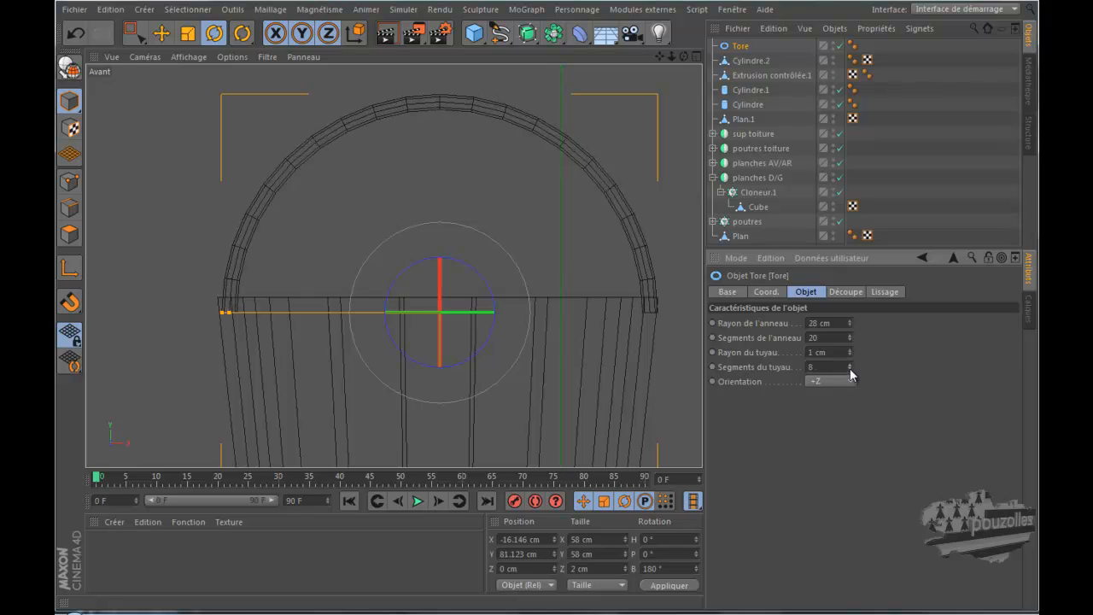
# Render the perspective view to check the bucket and its handle.
pyautogui.middleClick(294, 196)
pyautogui.middleClick(288, 190)
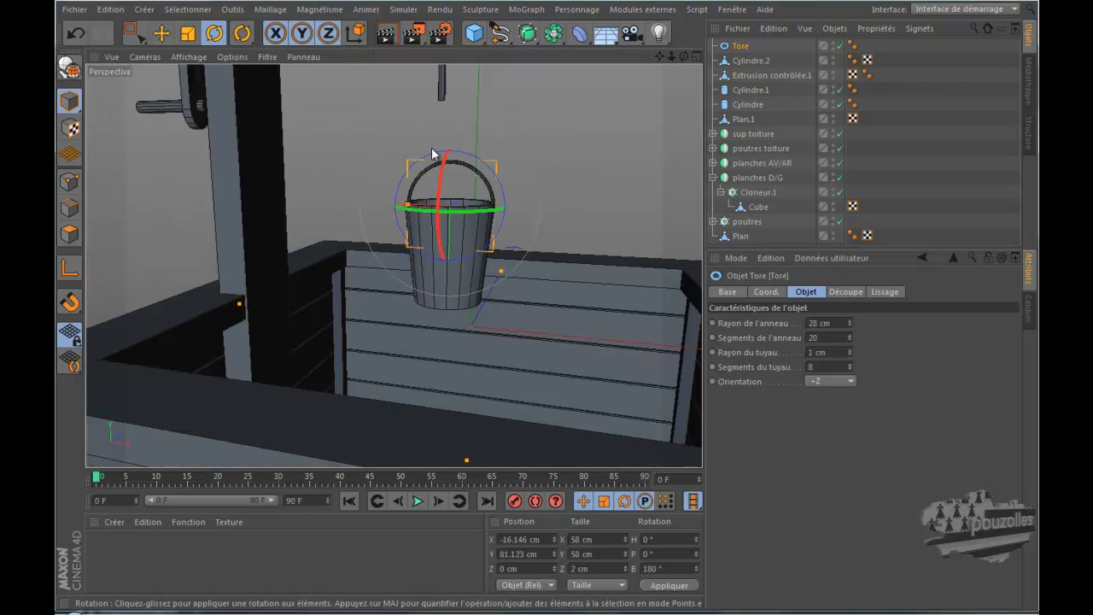
pyautogui.click(386, 34)
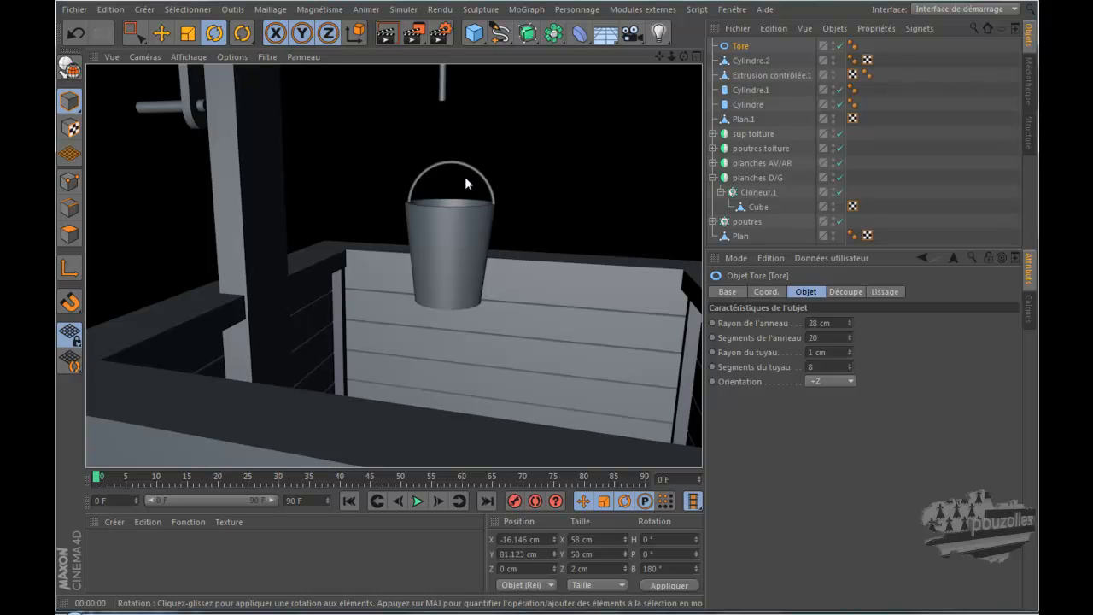
# Scale the handle torus uniformly down to about 57.5 cm across in the front view and make it editable.
pyautogui.click(741, 47)
pyautogui.middleClick(441, 280)
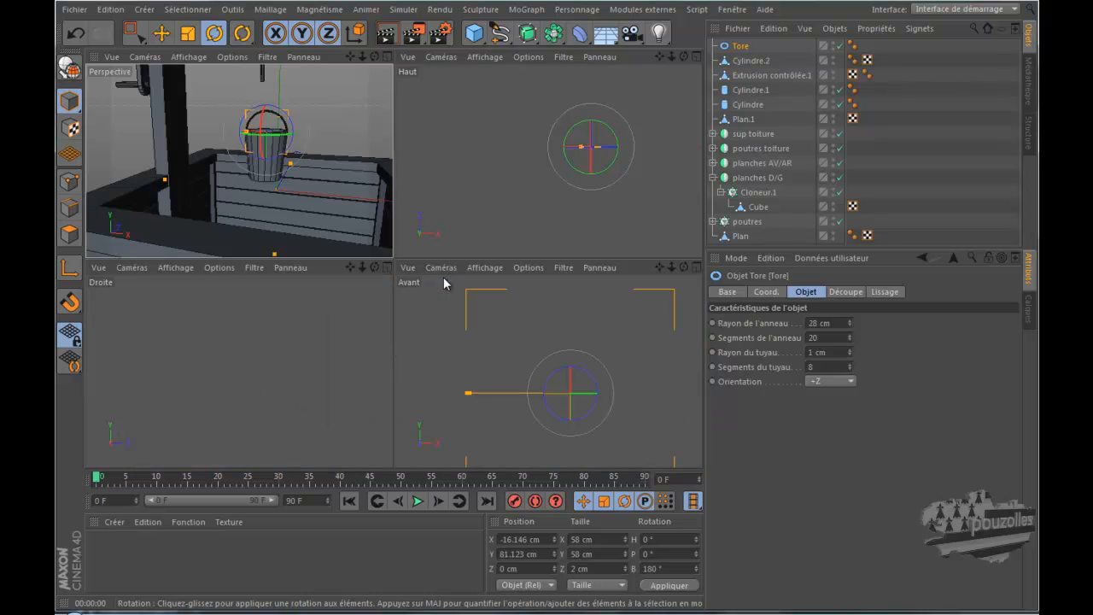
pyautogui.middleClick(524, 368)
pyautogui.scroll(-3, 572, 268)
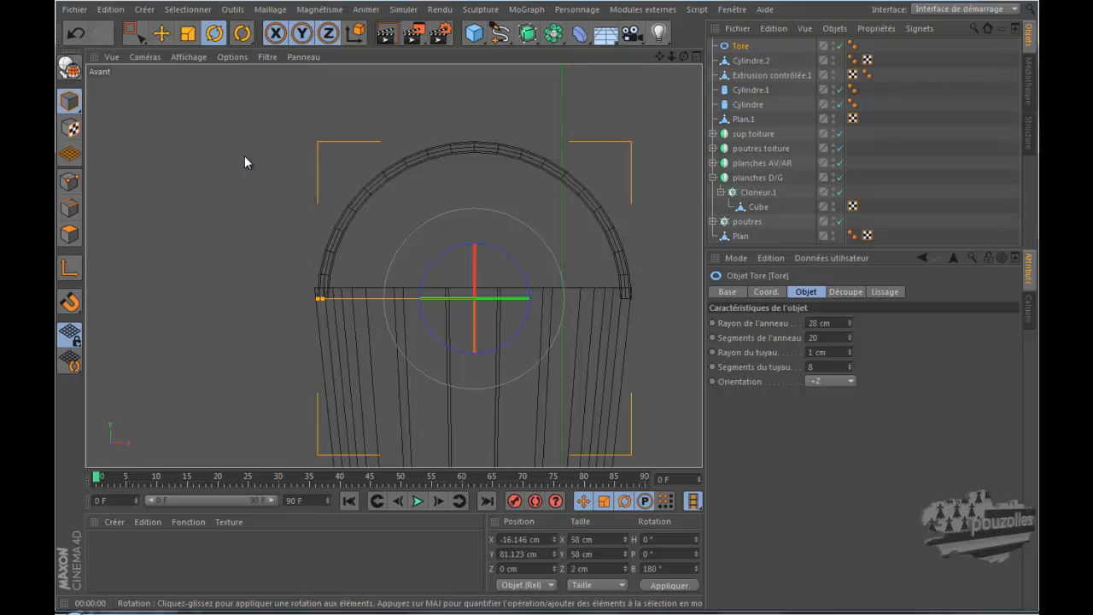
pyautogui.click(187, 32)
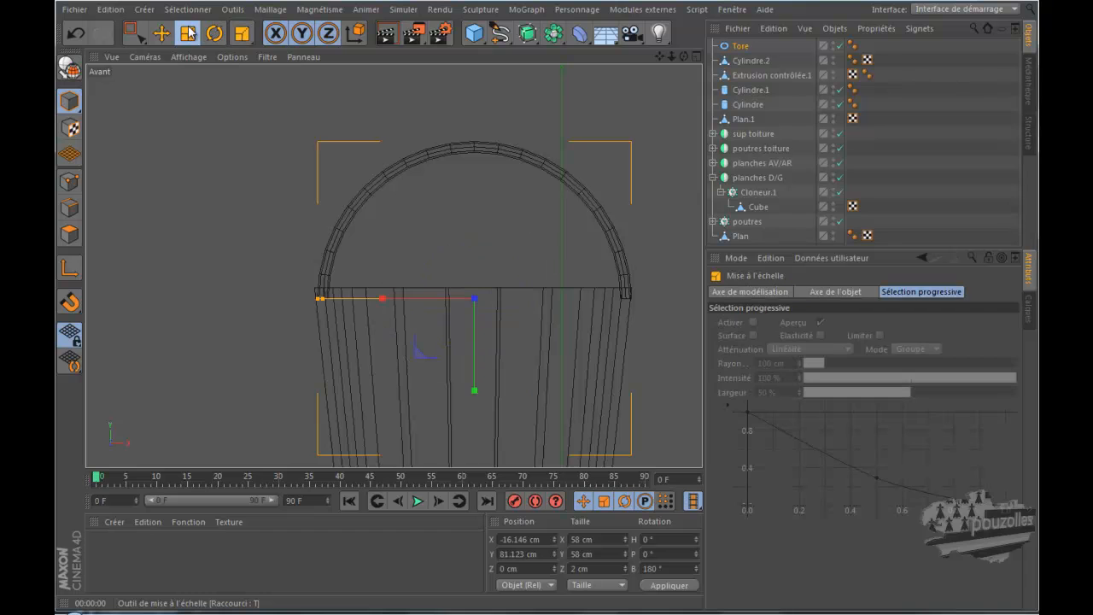
pyautogui.moveTo(475, 390); pyautogui.dragTo(476, 394)
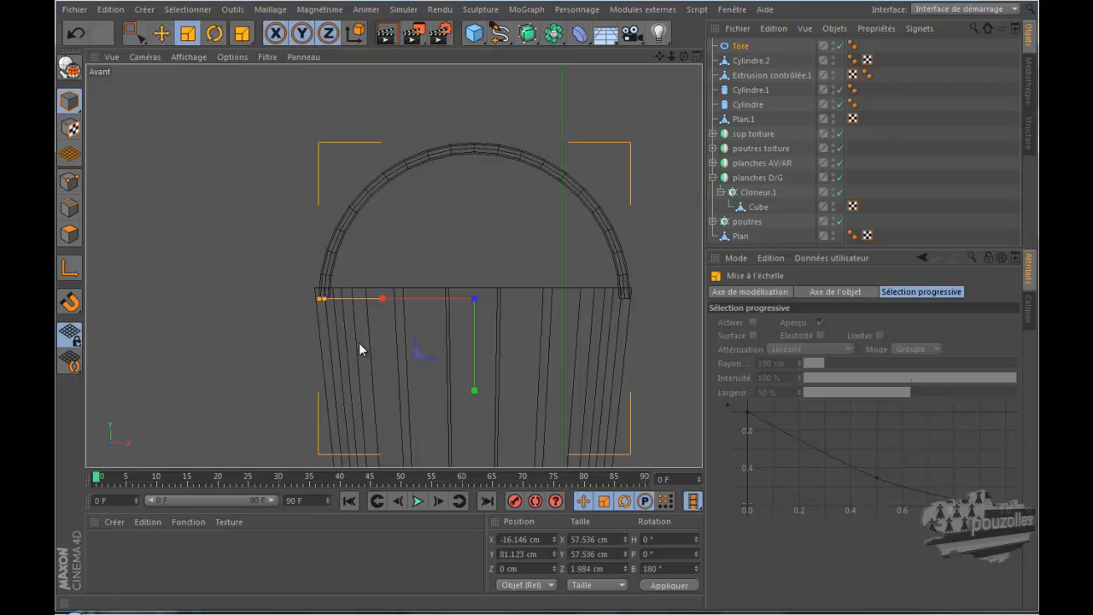
pyautogui.click(68, 67)
# Try raising the handle's upper points about 1.6 cm above the bucket rim.
pyautogui.click(70, 182)
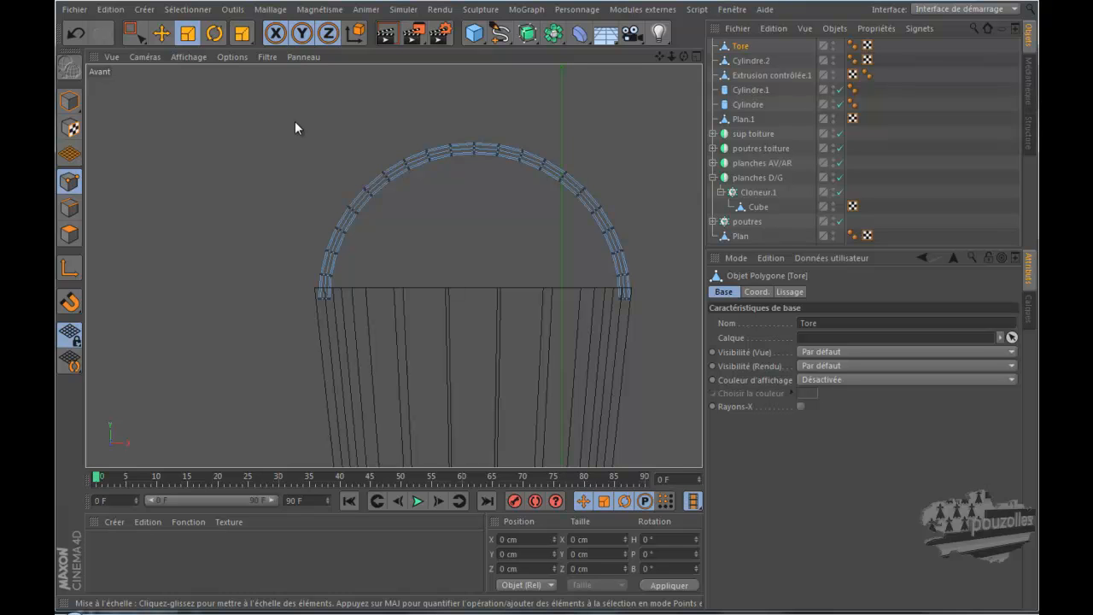
pyautogui.click(132, 33)
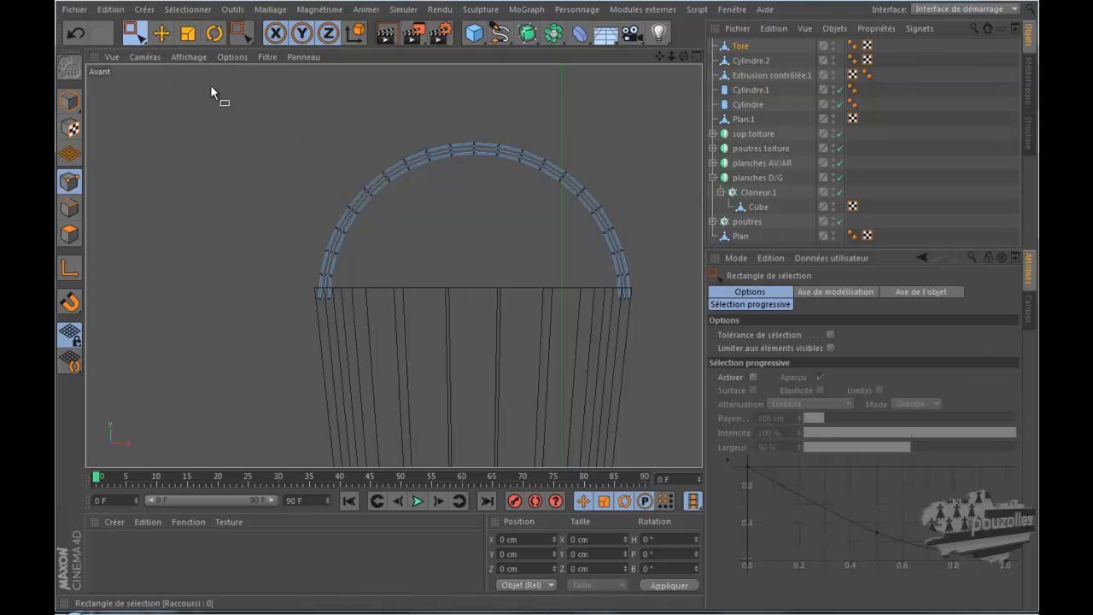
pyautogui.moveTo(273, 94); pyautogui.dragTo(666, 261)
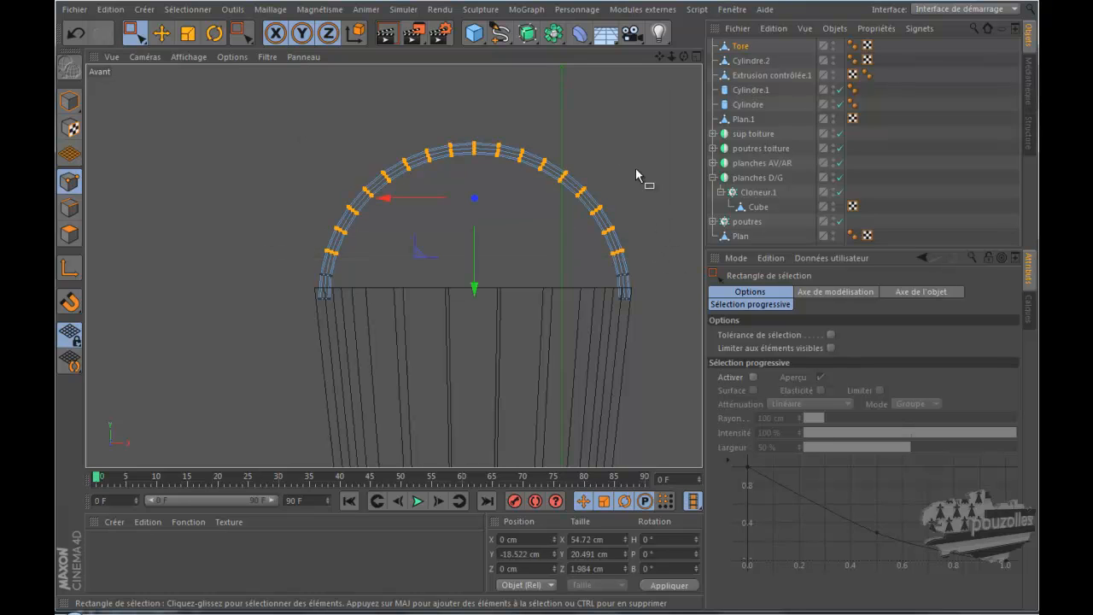
pyautogui.moveTo(475, 285); pyautogui.dragTo(478, 283)
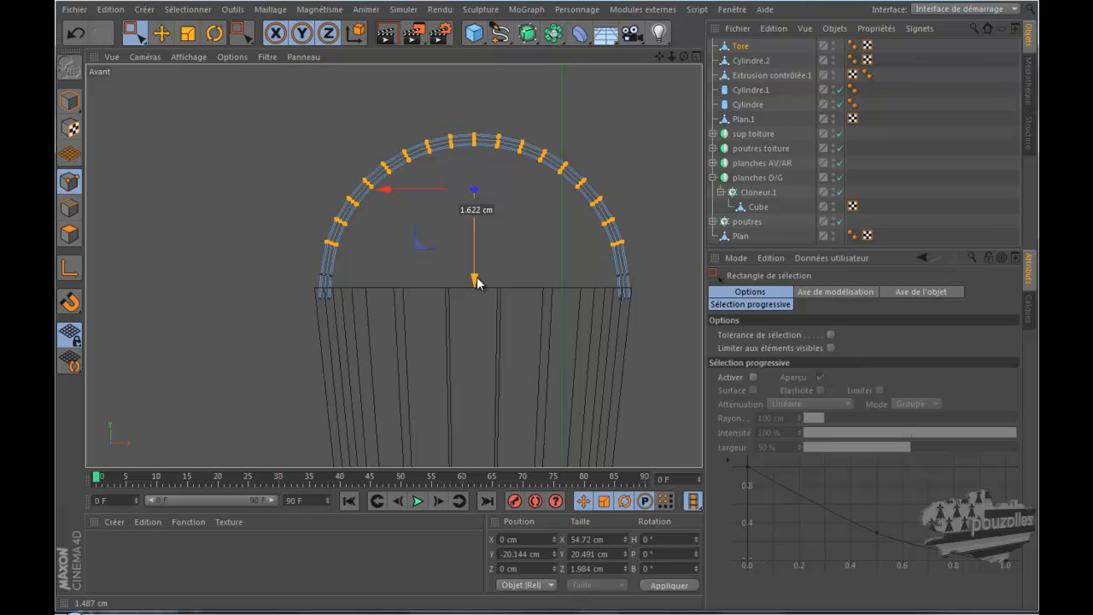
pyautogui.moveTo(475, 281); pyautogui.dragTo(475, 282)
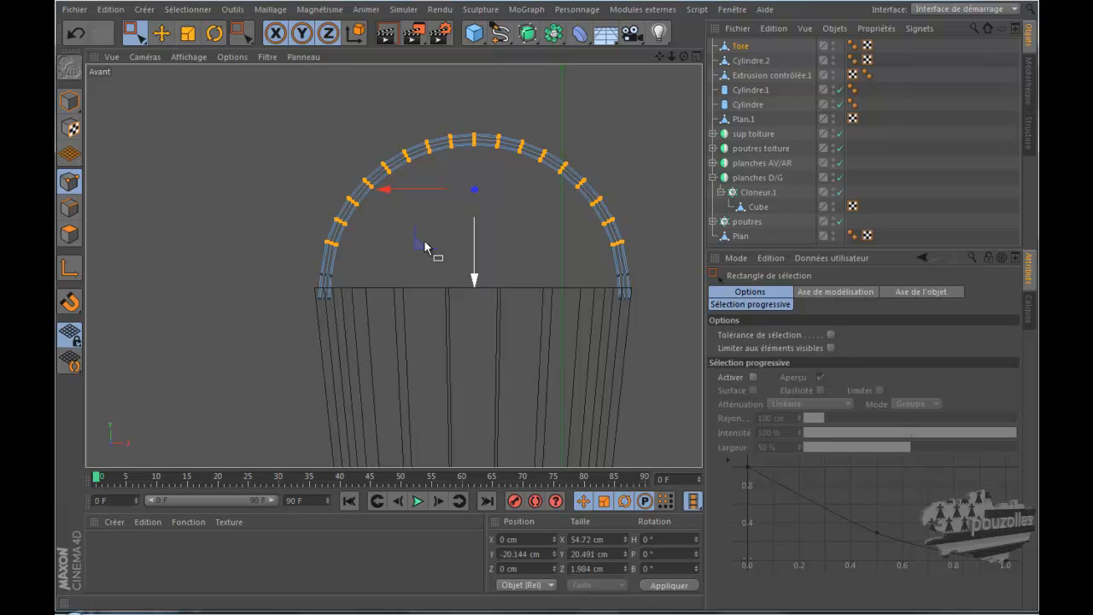
pyautogui.click(76, 35)
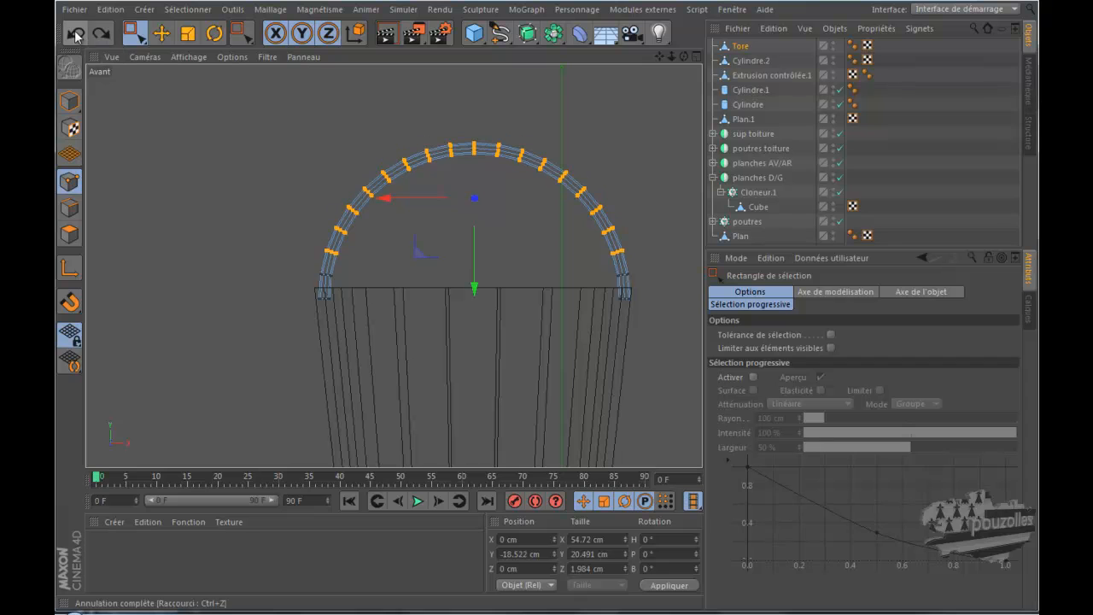
pyautogui.click(190, 128)
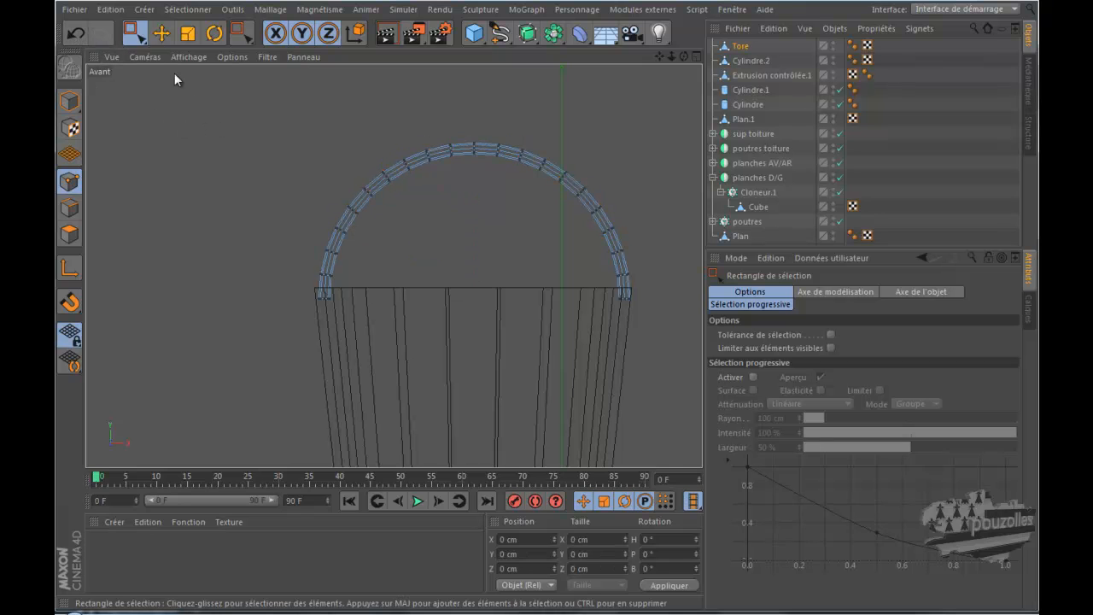
# Stretch the whole handle vertically to a height of about 34.8 cm.
pyautogui.click(187, 36)
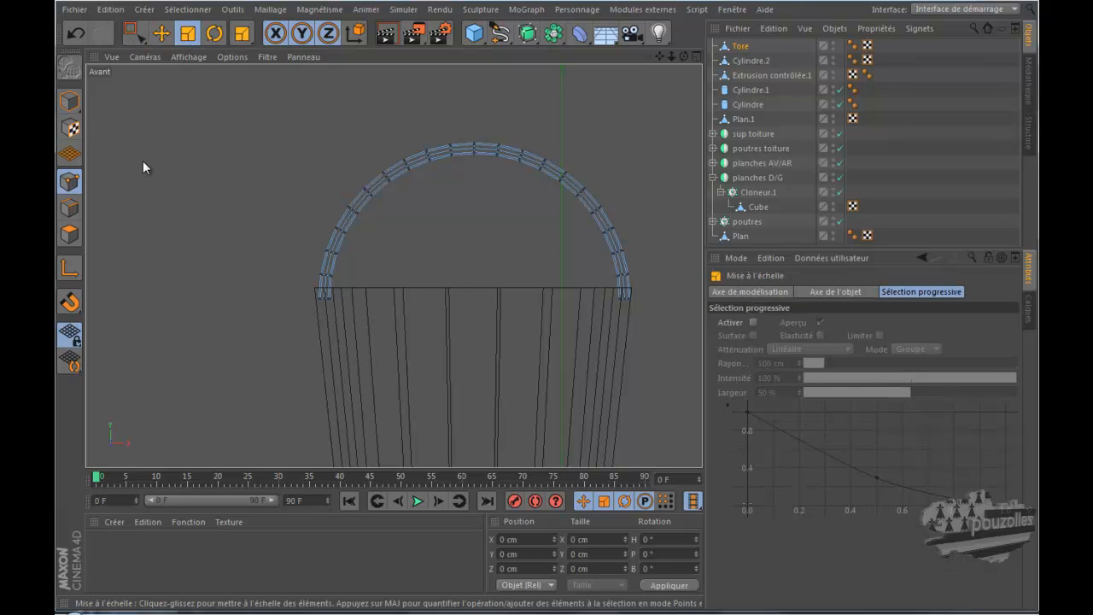
pyautogui.click(70, 101)
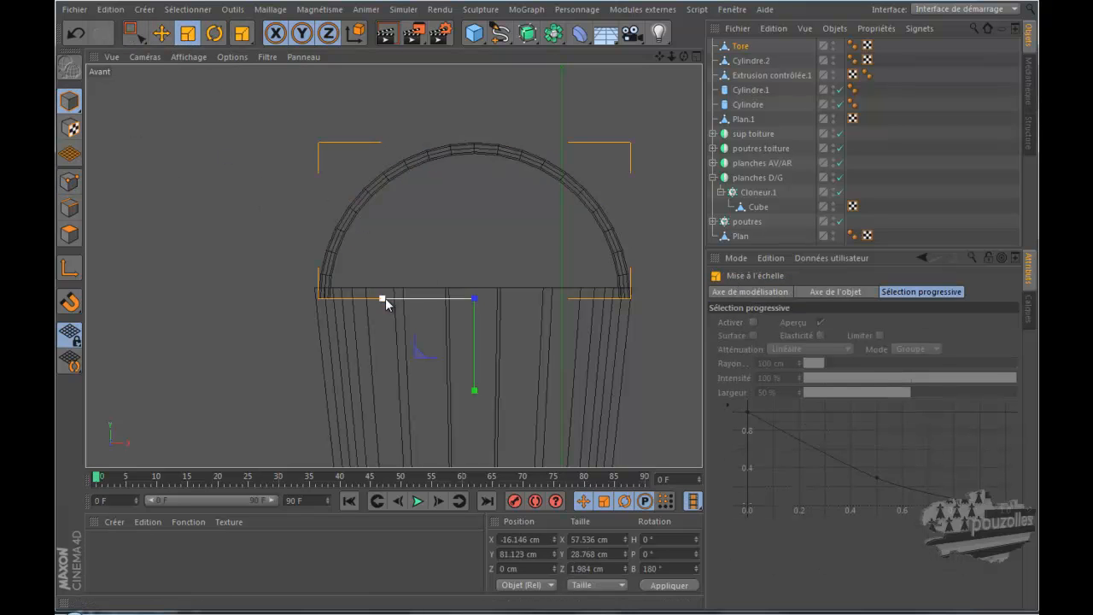
pyautogui.moveTo(476, 391); pyautogui.dragTo(474, 415)
# Shift the handle about 0.08 cm along X and narrow it to about 57 cm wide so its ends meet the bucket rim.
pyautogui.middleClick(186, 278)
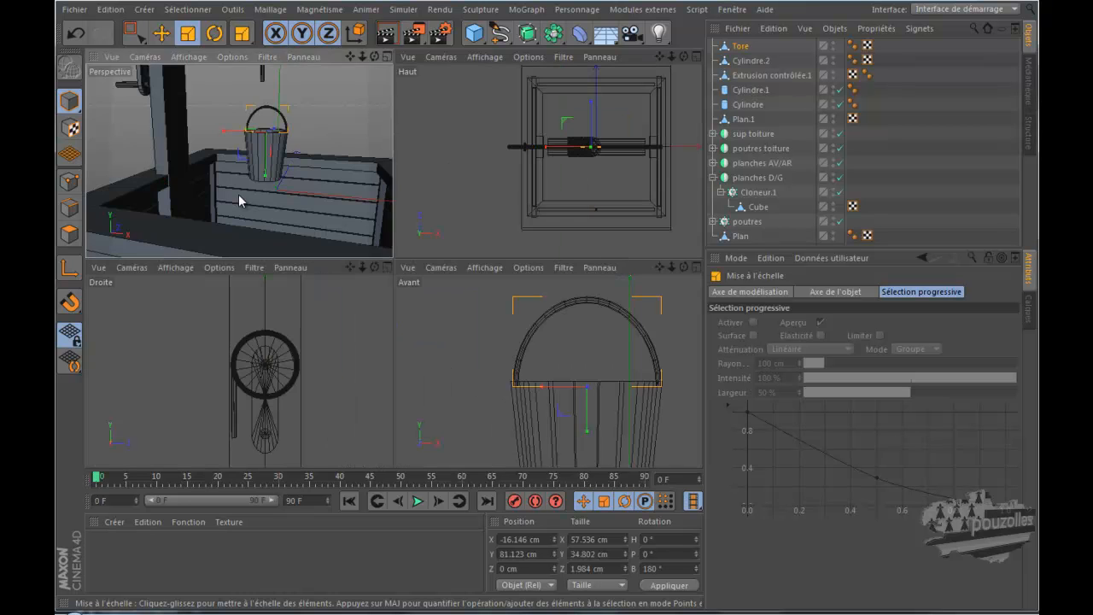
pyautogui.middleClick(239, 194)
pyautogui.scroll(10, 493, 207)
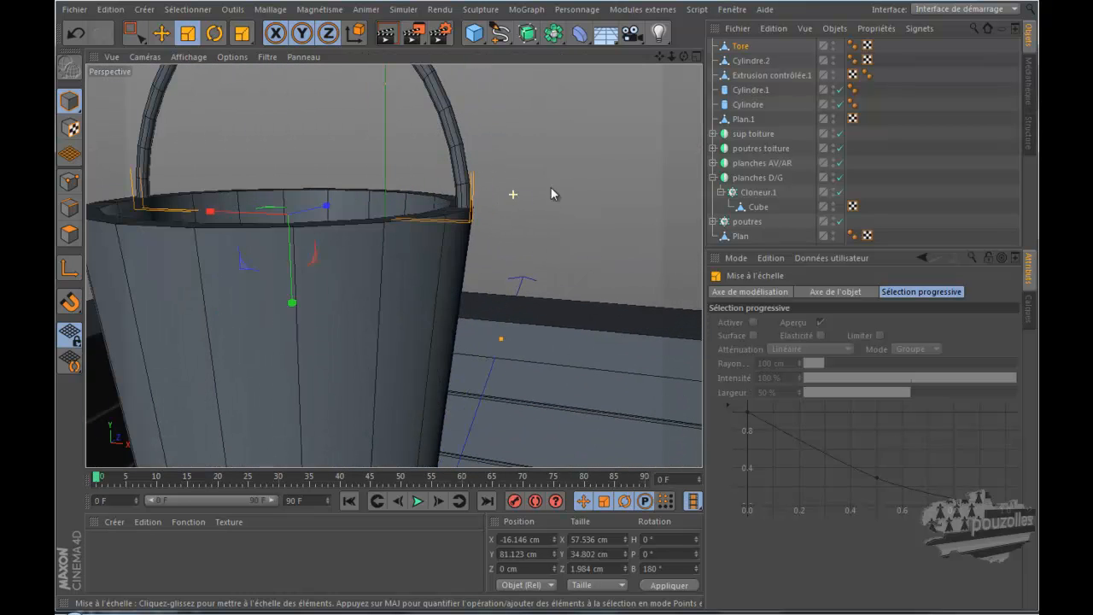
pyautogui.moveTo(684, 56); pyautogui.dragTo(582, 298)
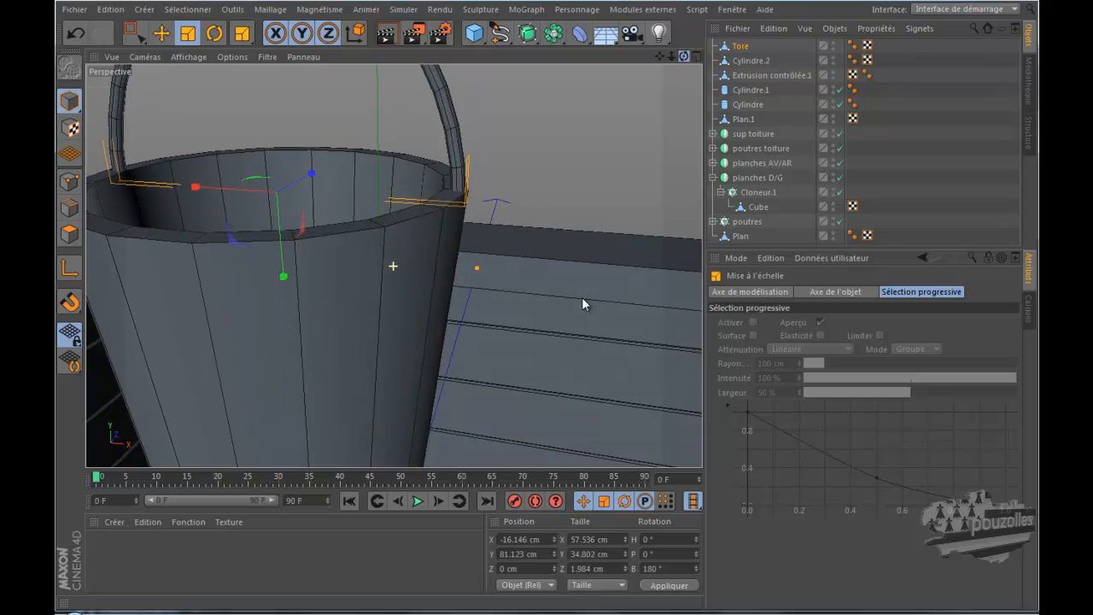
pyautogui.moveTo(660, 56); pyautogui.dragTo(585, 305)
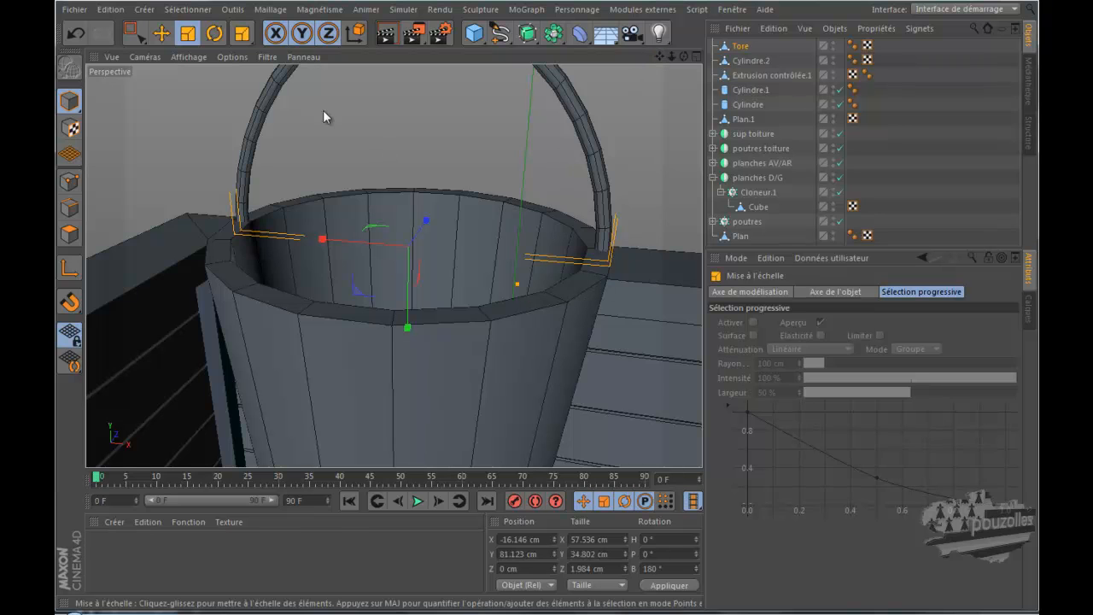
pyautogui.click(160, 33)
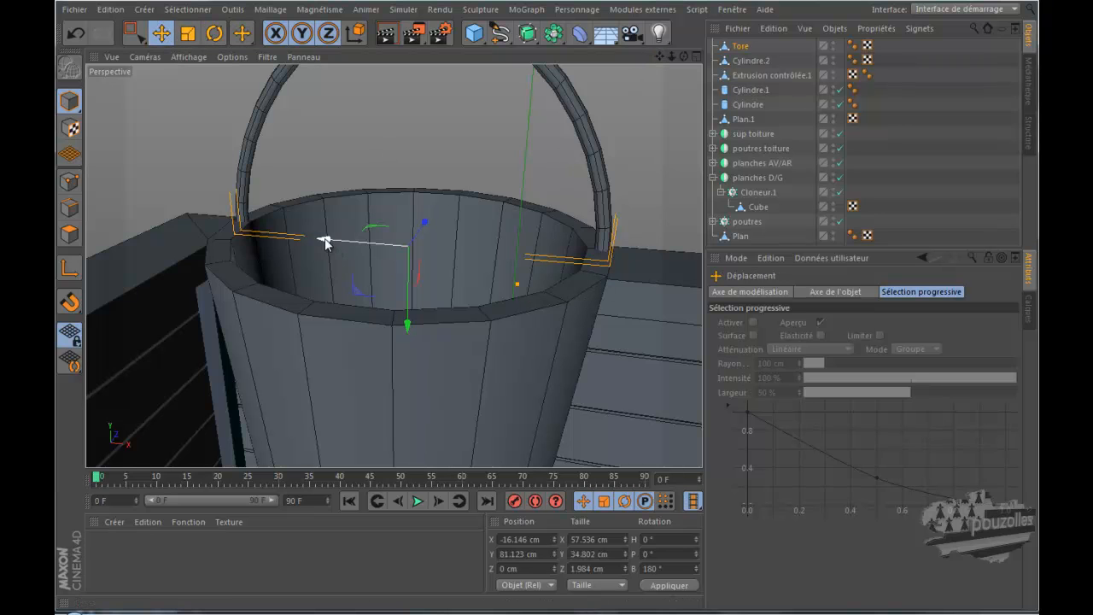
pyautogui.moveTo(325, 242); pyautogui.dragTo(326, 240)
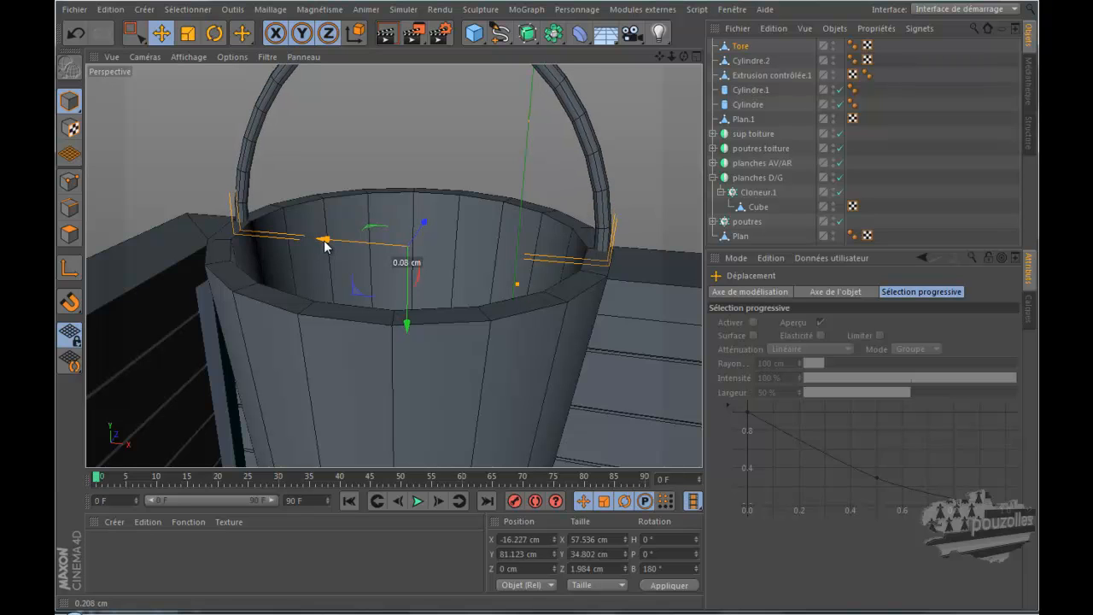
pyautogui.click(188, 33)
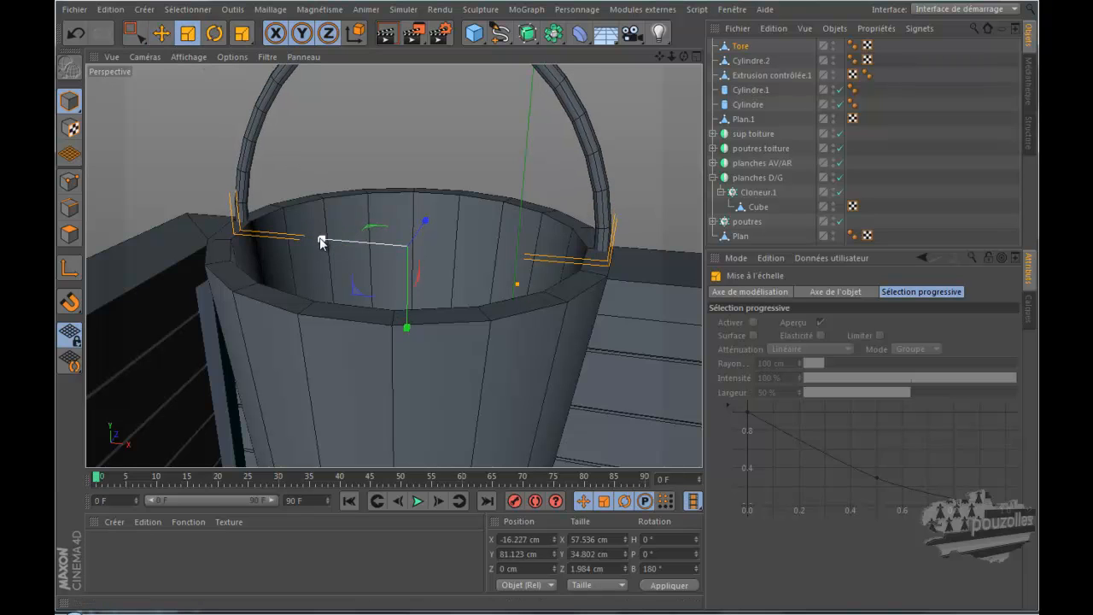
pyautogui.moveTo(321, 242); pyautogui.dragTo(325, 242)
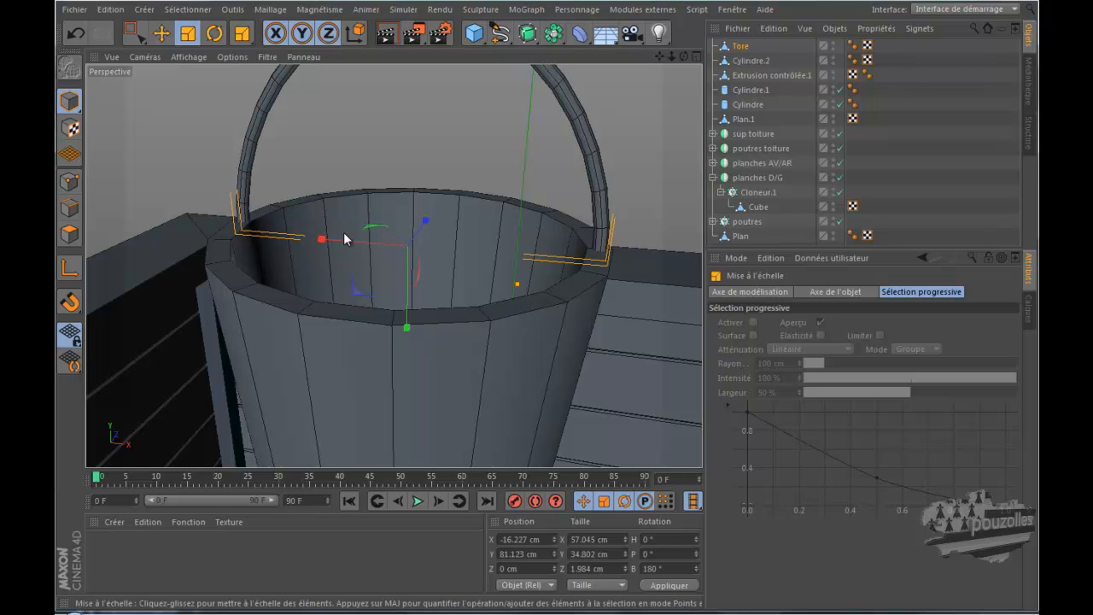
# Group the handle Tore and the bucket Cylindre.2 under one null object.
pyautogui.keyDown('alt'); pyautogui.moveTo(364, 177); pyautogui.dragTo(360, 197, button='right'); pyautogui.keyUp('alt')
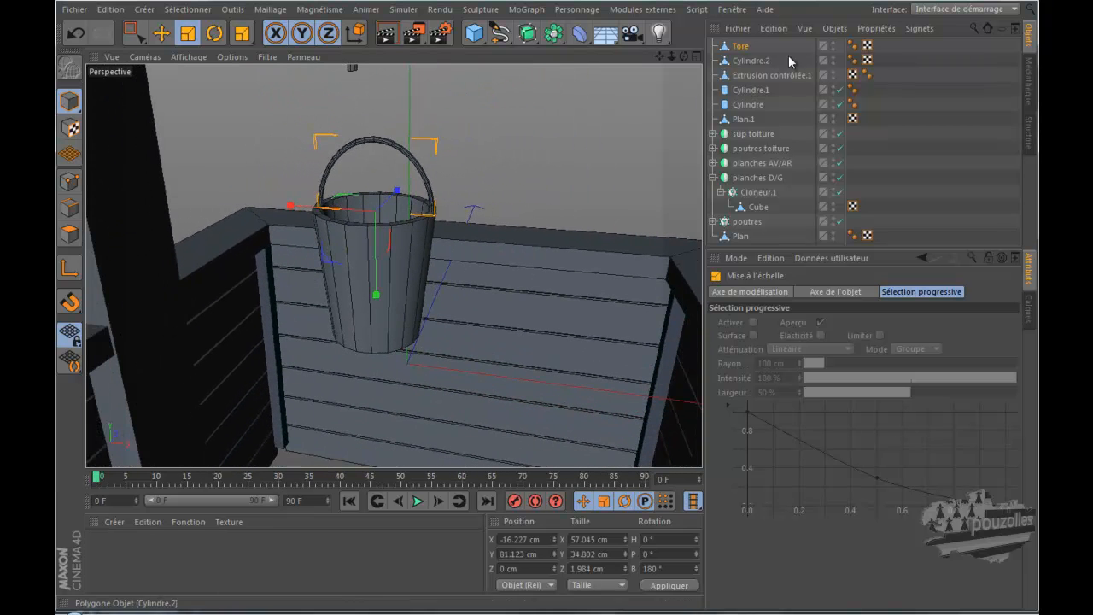
pyautogui.click(740, 47)
pyautogui.click(751, 61)
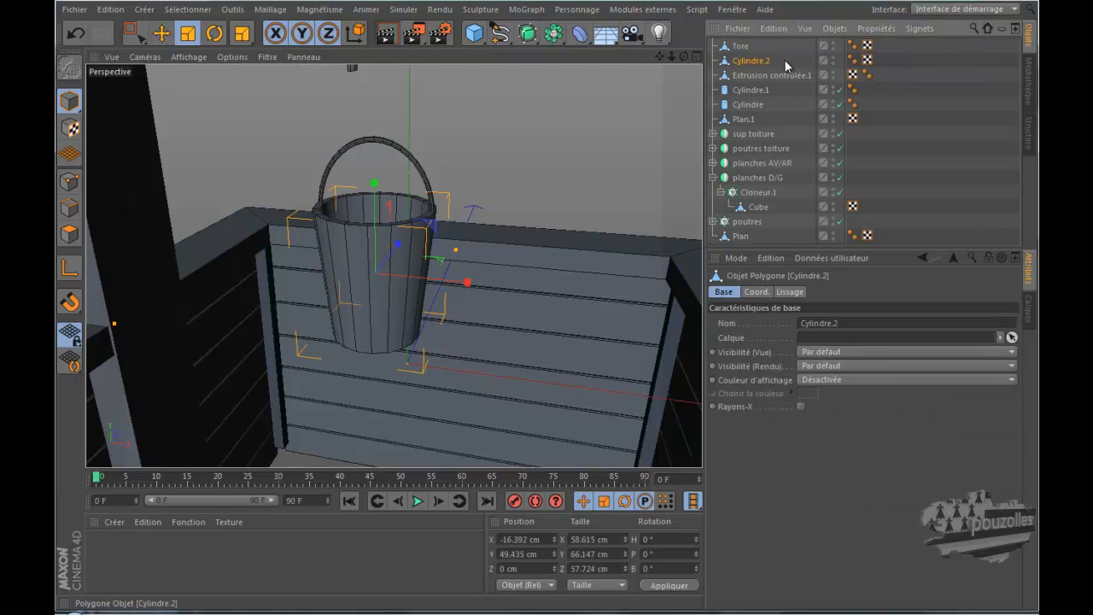
pyautogui.moveTo(851, 52); pyautogui.dragTo(752, 62)
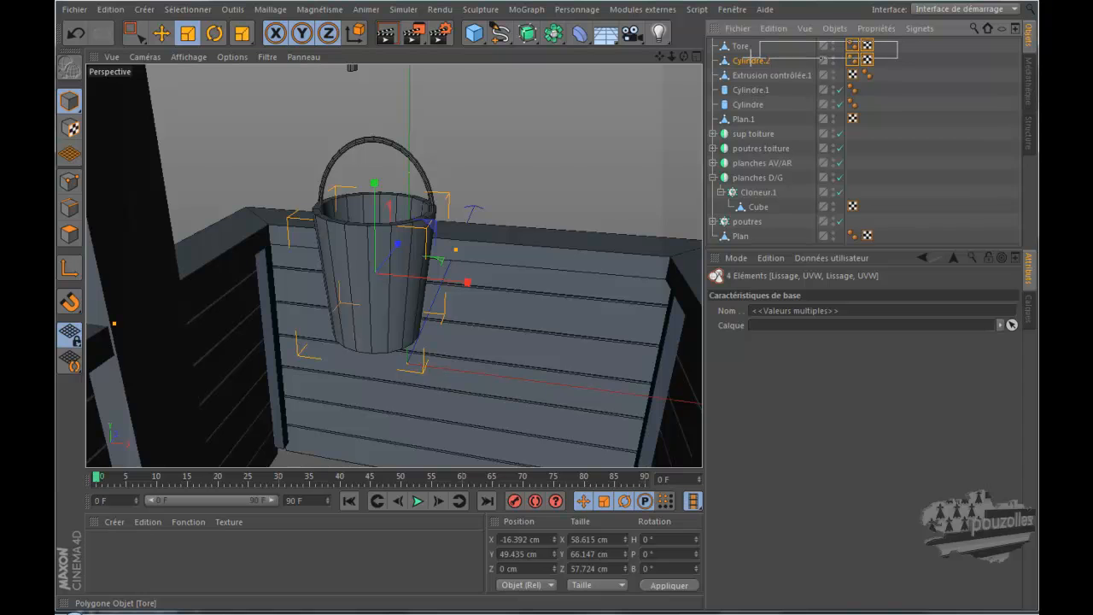
pyautogui.keyDown('ctrl'); pyautogui.click(740, 46); pyautogui.keyUp('ctrl')
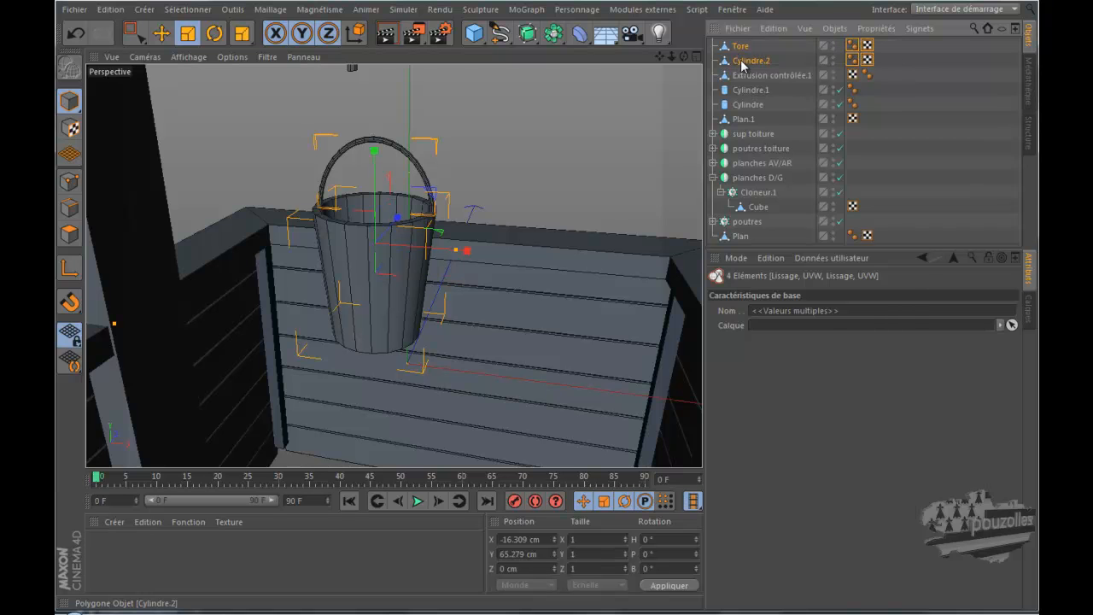
pyautogui.rightClick(741, 61)
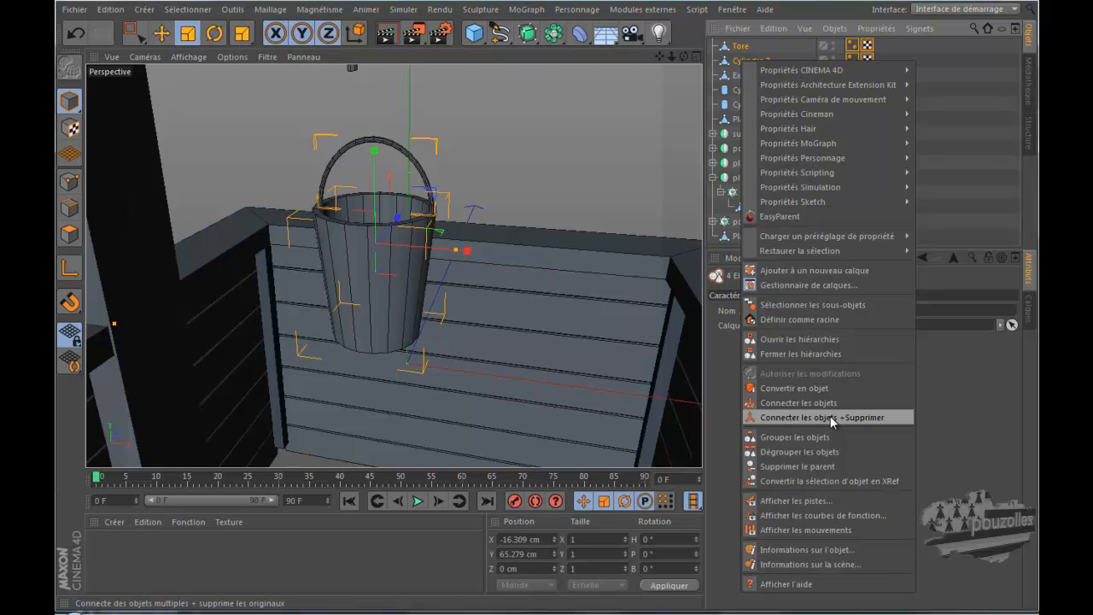
pyautogui.click(962, 403)
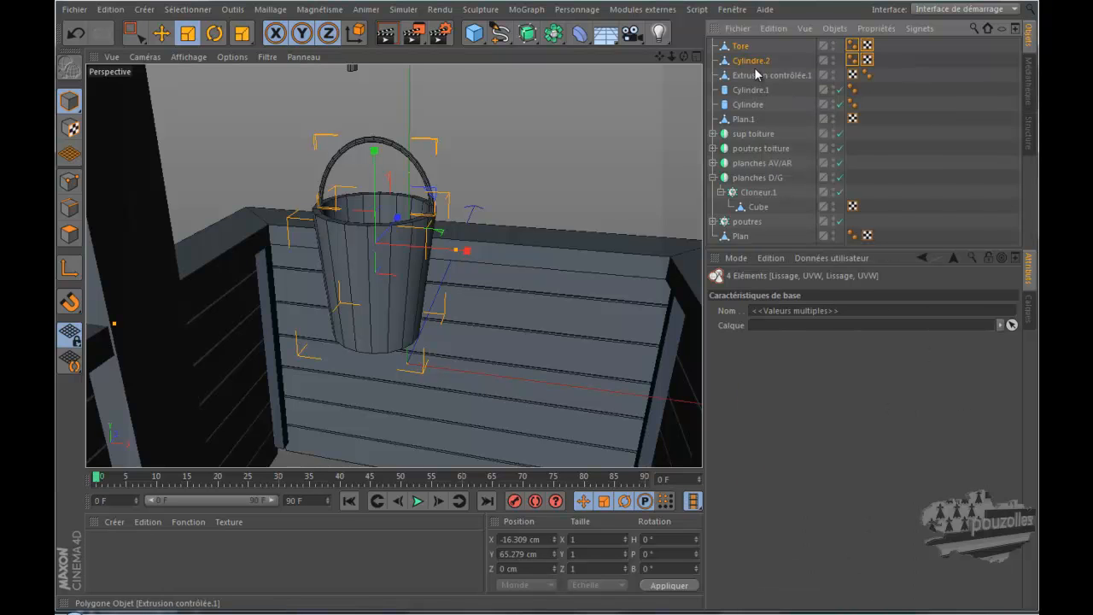
pyautogui.hotkey('alt', 'g')
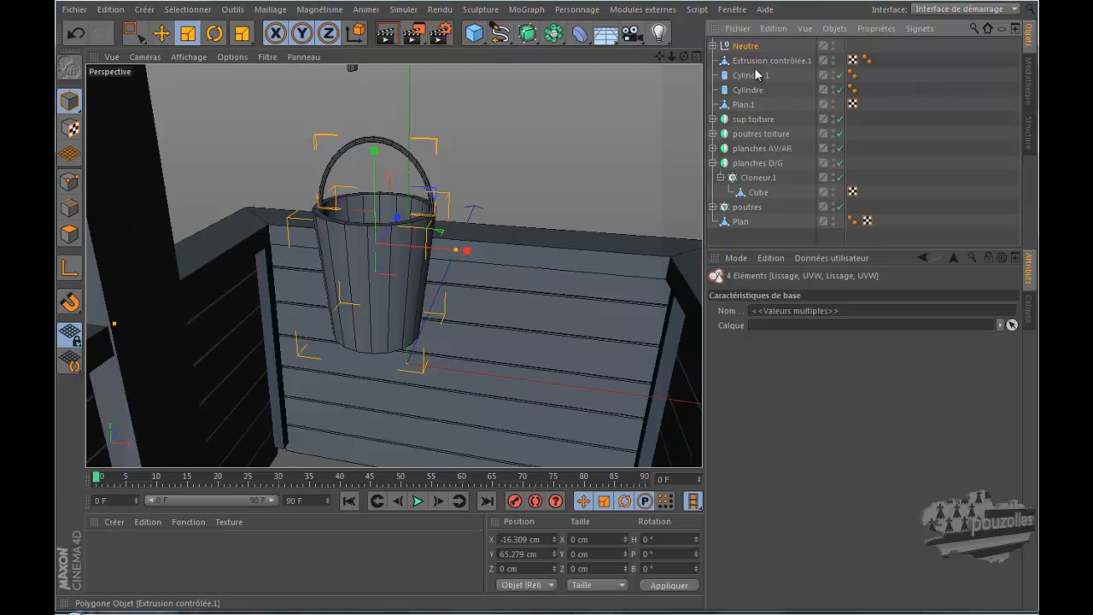
pyautogui.click(712, 45)
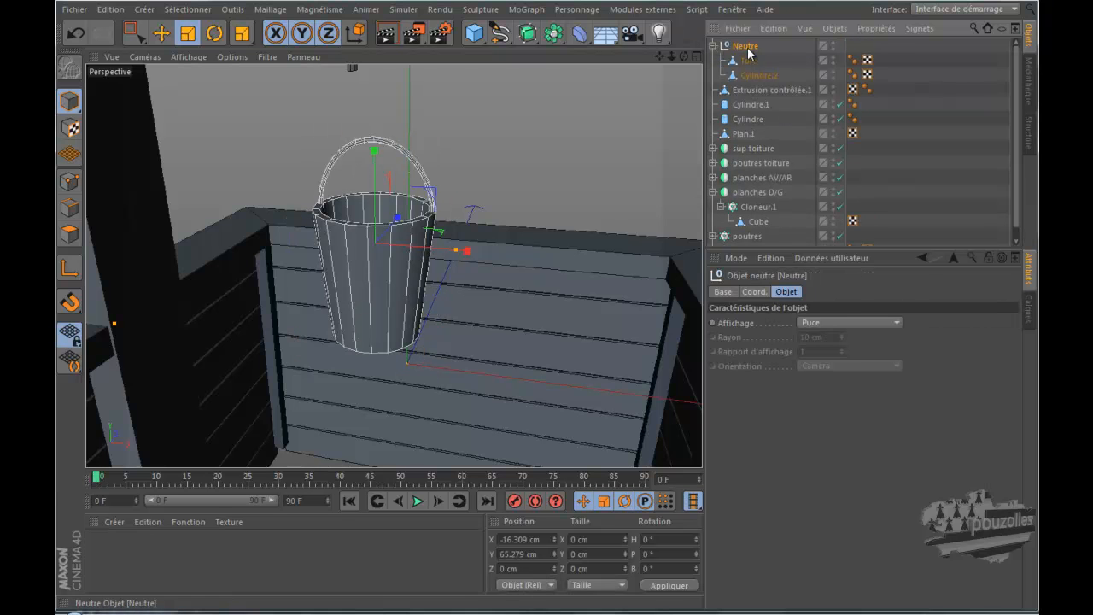
pyautogui.click(712, 45)
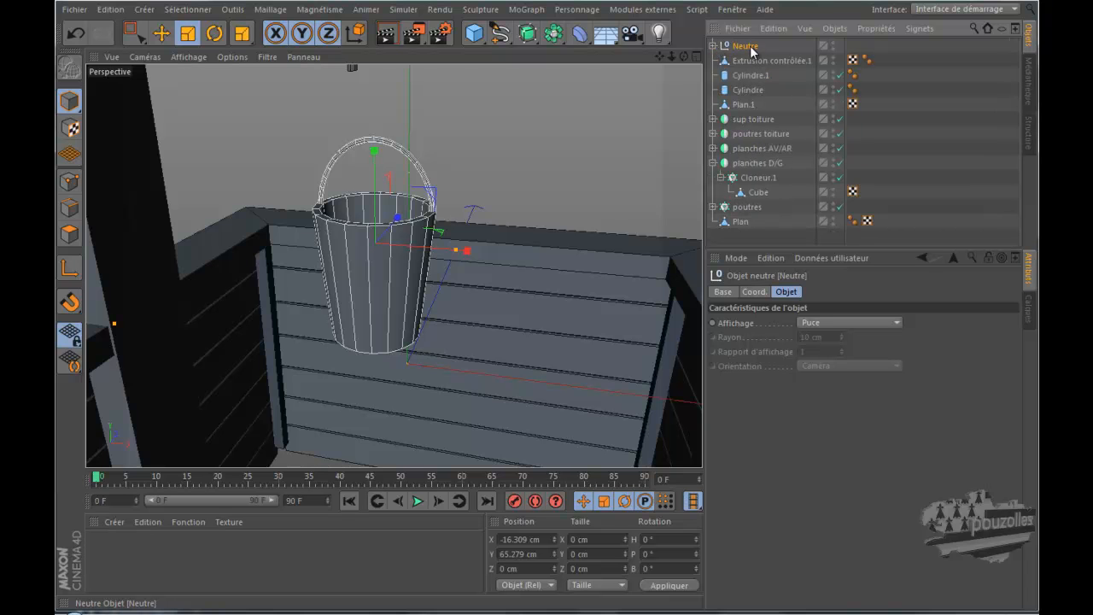
# Move the bucket group in the right view to about Y 95.2 cm and Z -25.7 cm, placing its handle at the hanging rope's end.
pyautogui.middleClick(486, 256)
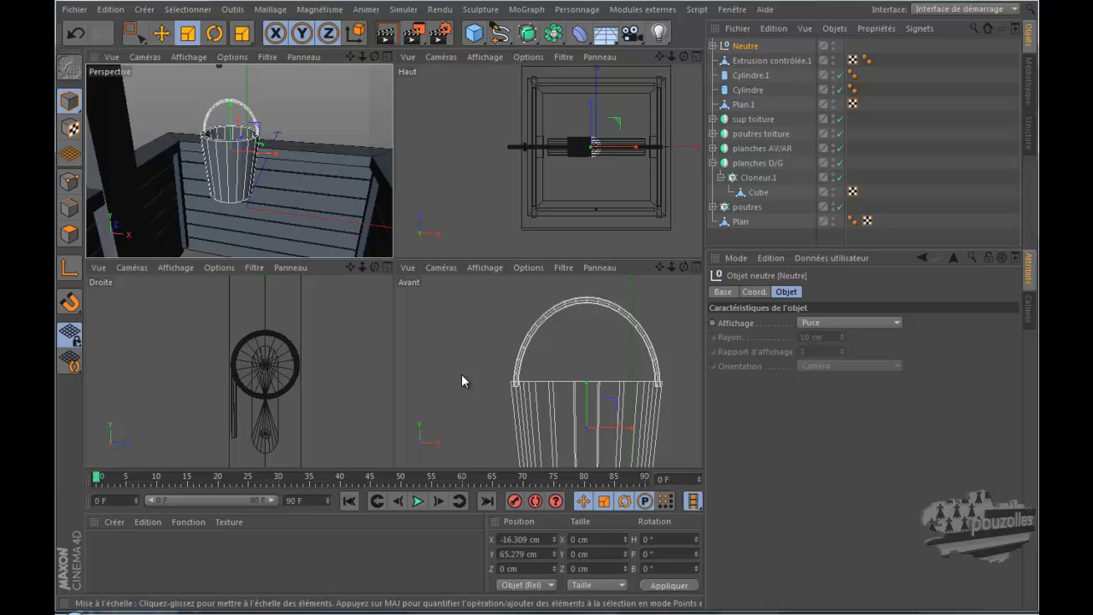
pyautogui.middleClick(344, 391)
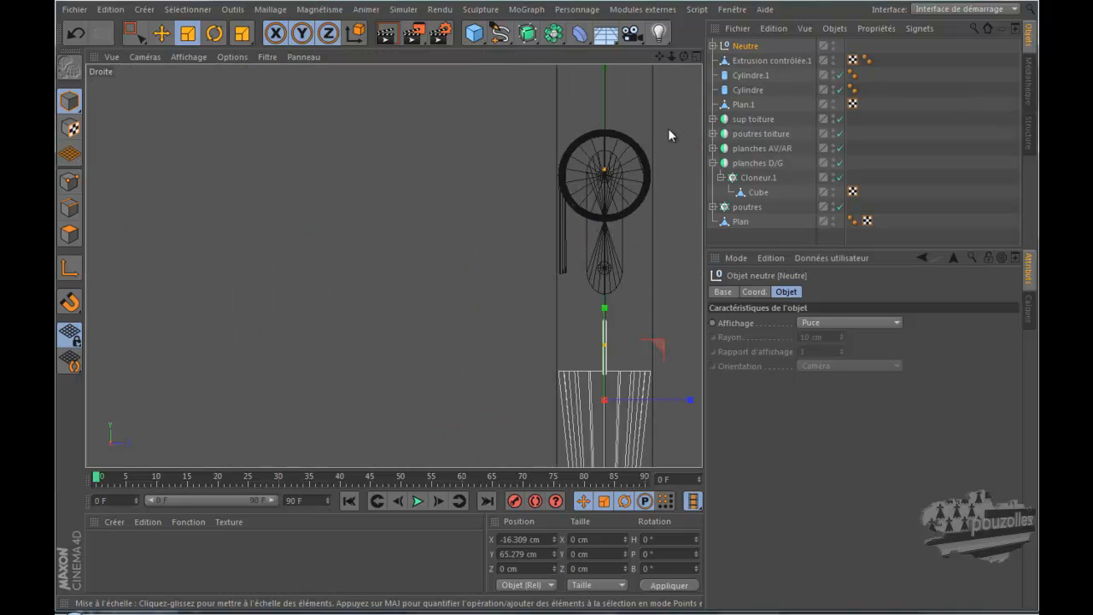
pyautogui.click(160, 33)
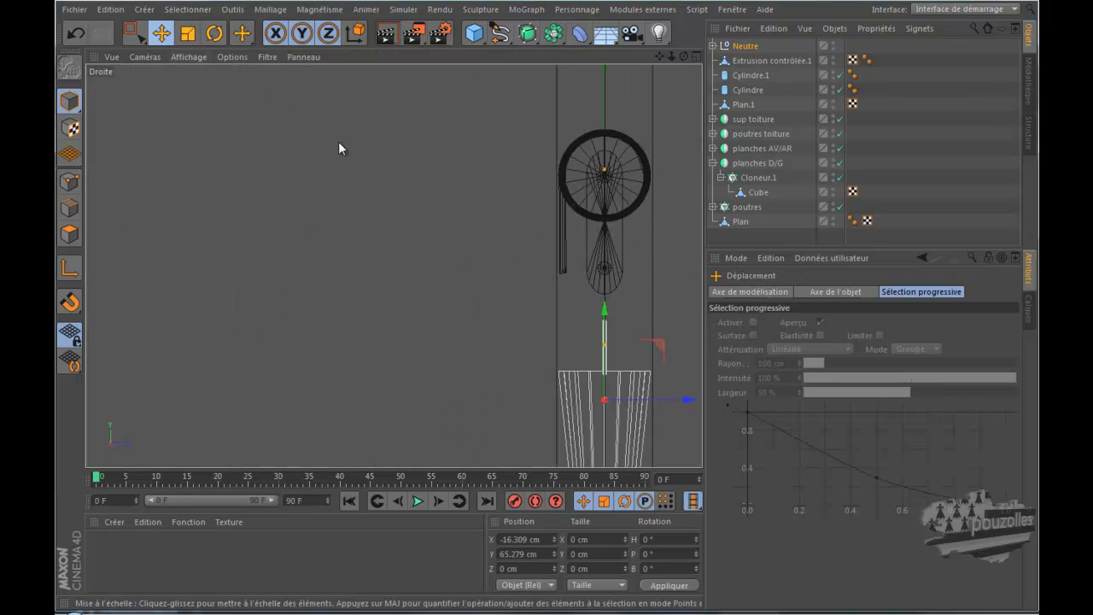
pyautogui.moveTo(654, 345); pyautogui.dragTo(617, 298)
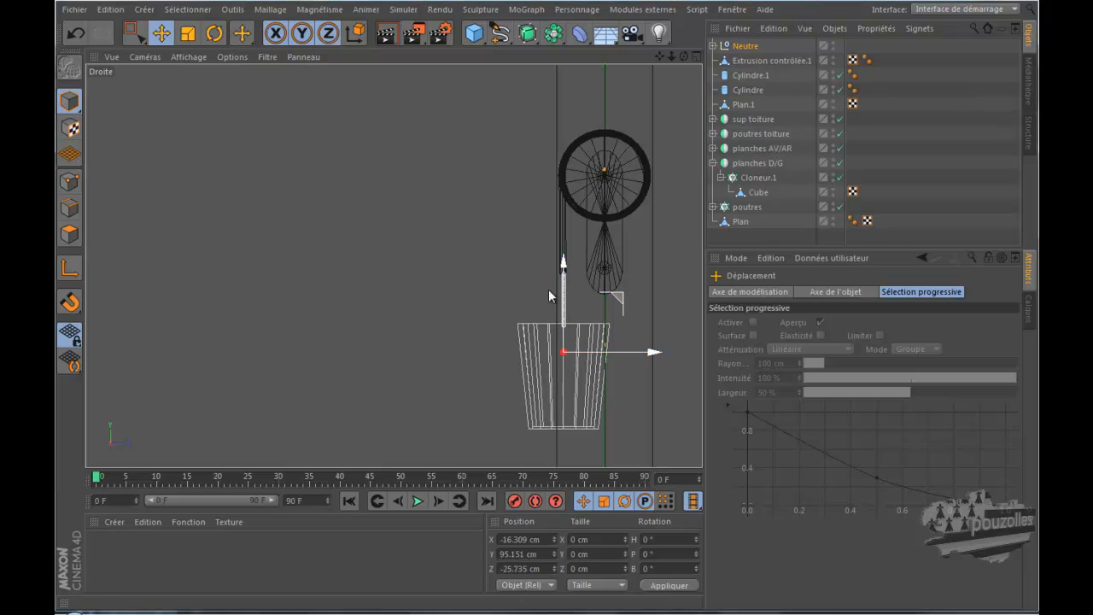
pyautogui.middleClick(428, 278)
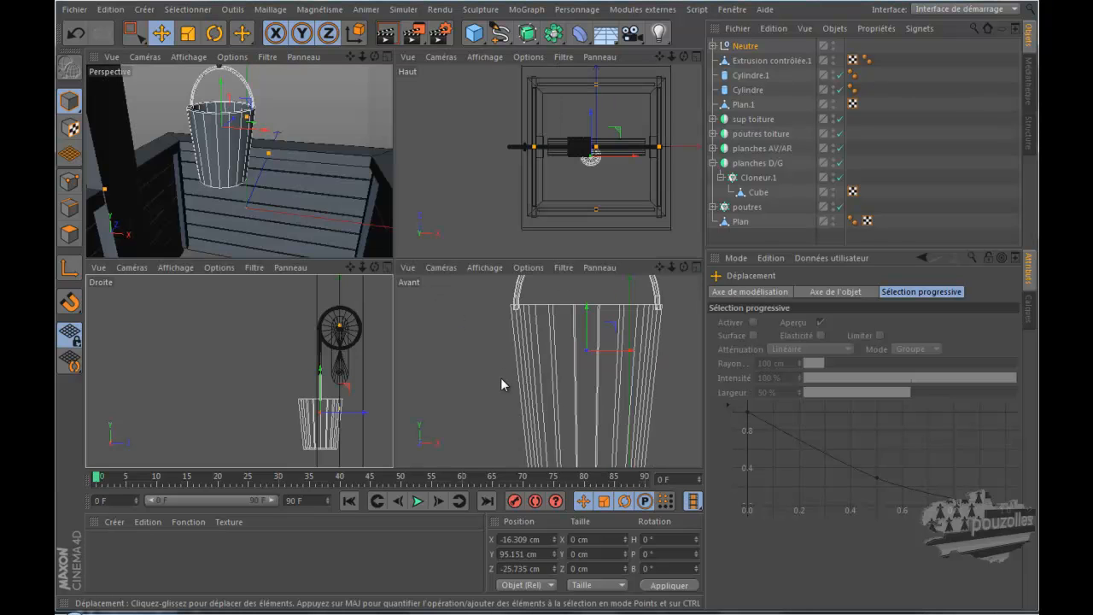
# Examine the junction between the rope's end and the bucket's handle in the front and perspective views.
pyautogui.middleClick(467, 379)
pyautogui.scroll(-2, 466, 379)
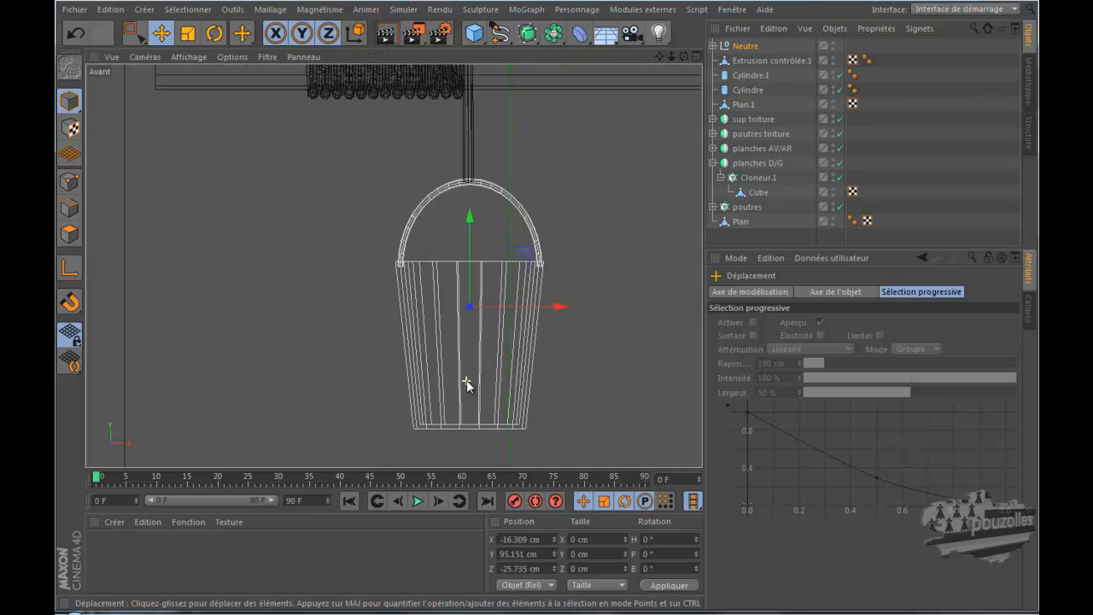
pyautogui.middleClick(304, 288)
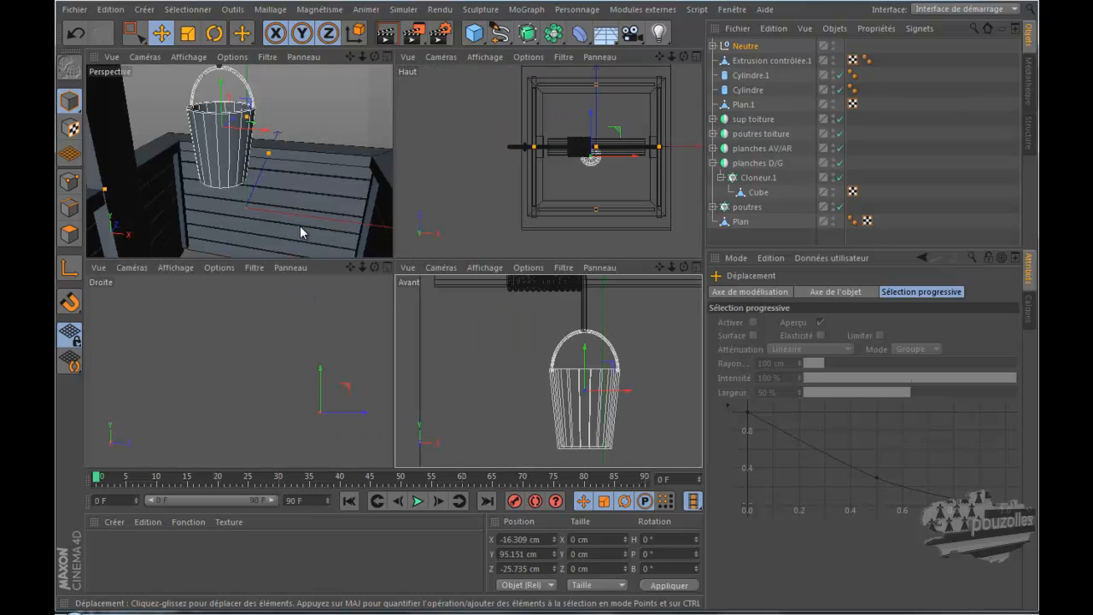
pyautogui.middleClick(299, 225)
pyautogui.scroll(-4, 453, 242)
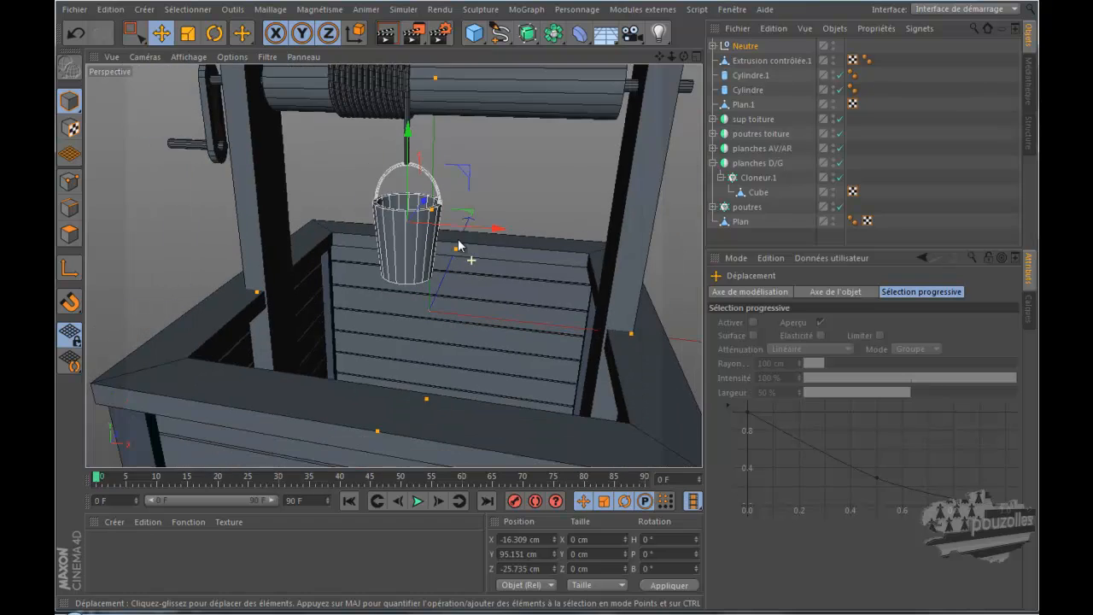
pyautogui.scroll(6, 408, 157)
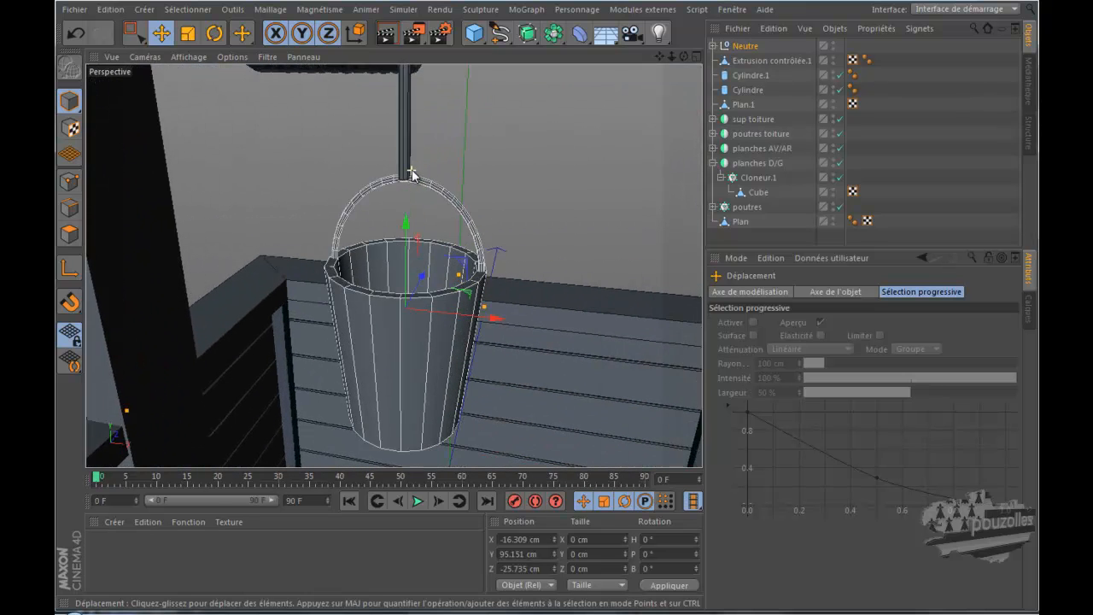
pyautogui.scroll(2, 412, 175)
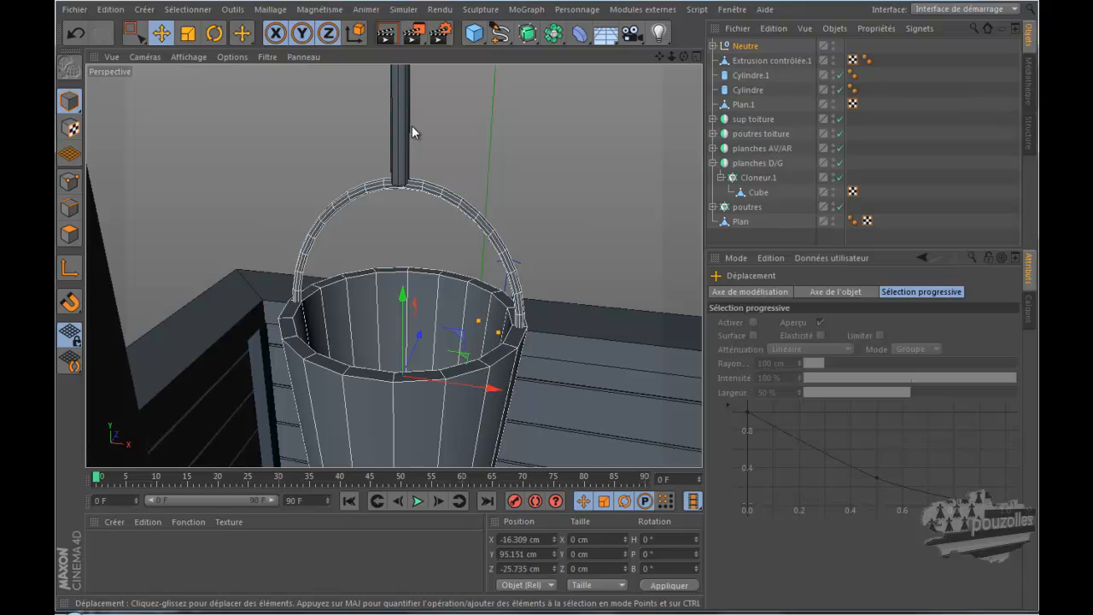
# Add a sphere (Sphère) primitive and set its radius to 3 cm.
pyautogui.click(475, 32)
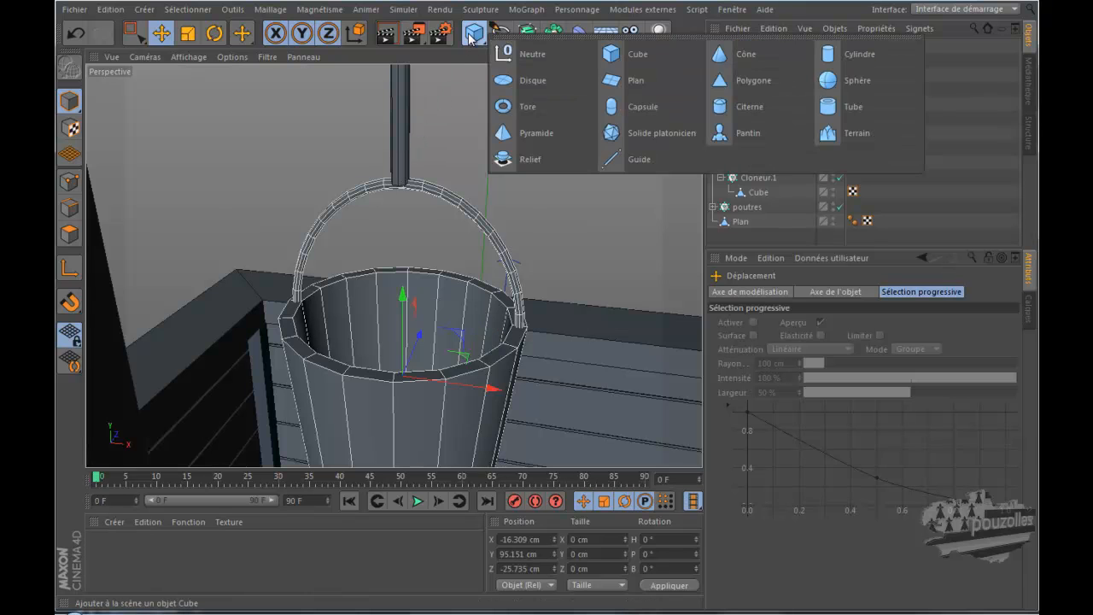
pyautogui.click(823, 81)
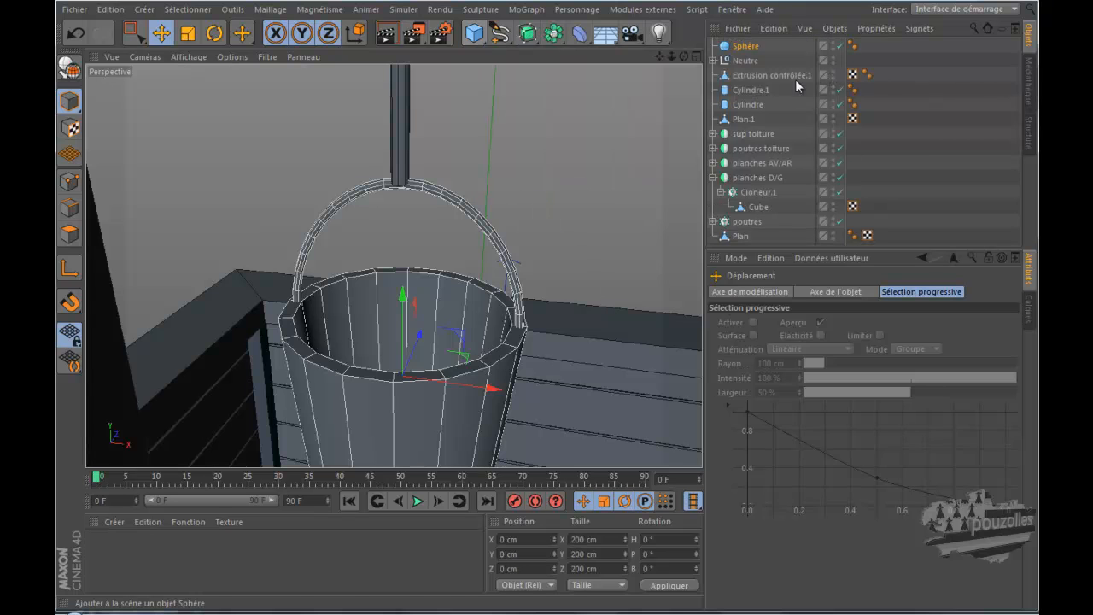
pyautogui.middleClick(577, 188)
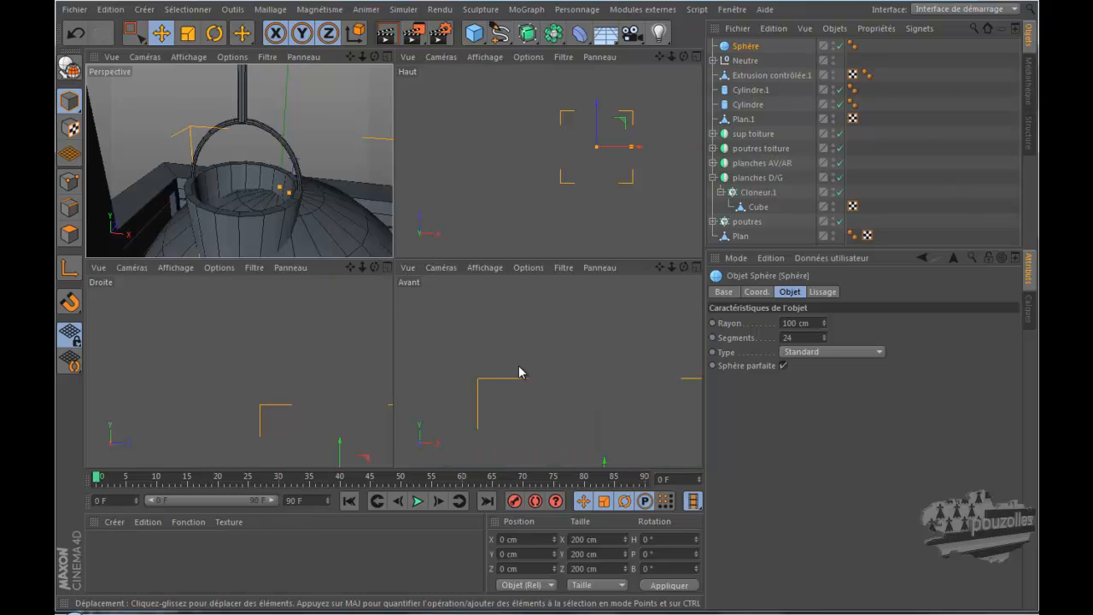
pyautogui.middleClick(518, 371)
pyautogui.scroll(5, 514, 357)
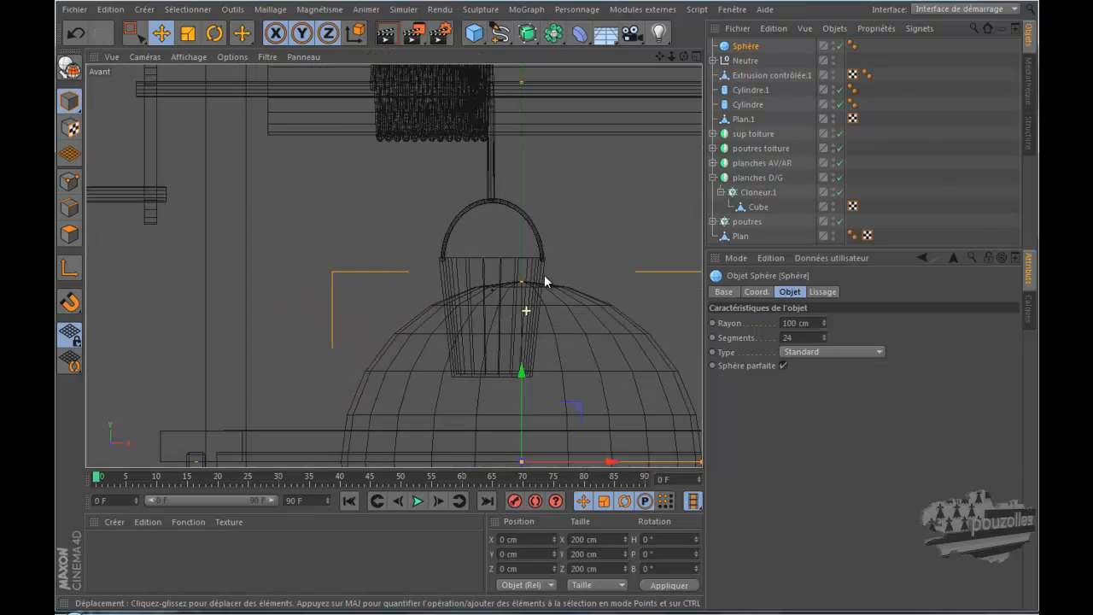
pyautogui.moveTo(660, 57); pyautogui.dragTo(569, 290)
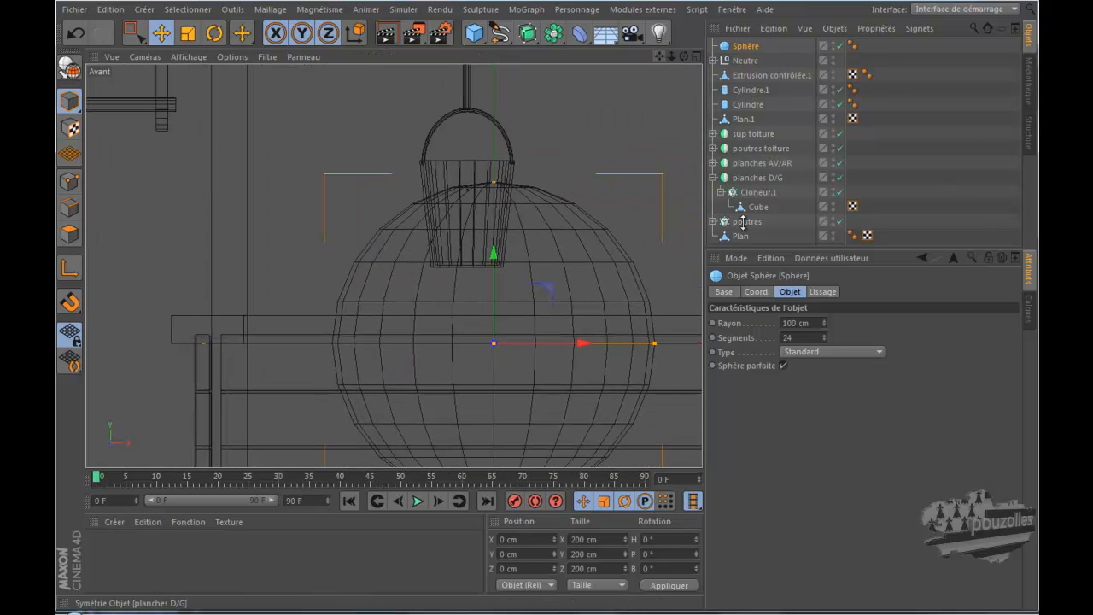
pyautogui.doubleClick(799, 323)
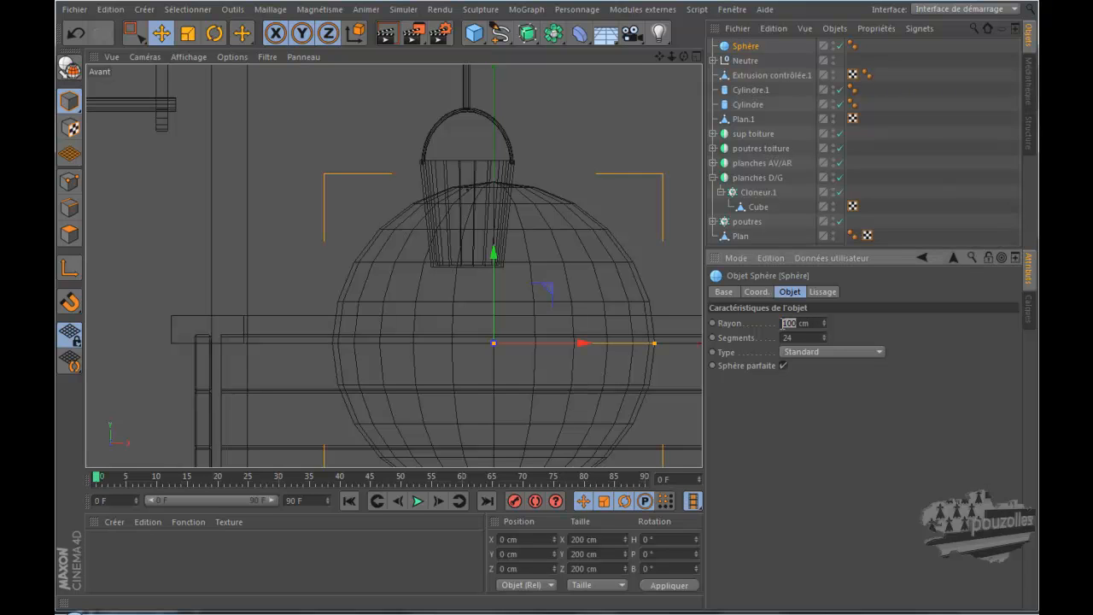
pyautogui.write('3')
pyautogui.press('Return')
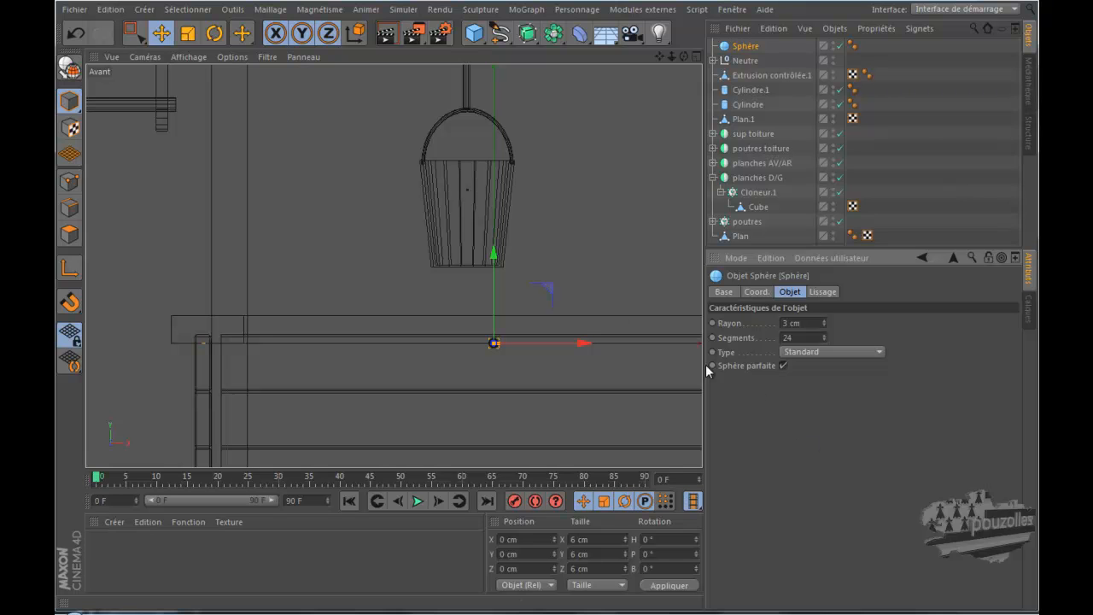
# Move the sphere in the front view to about X -16.8 cm and Y 144.4 cm, where the rope meets the bucket's handle.
pyautogui.moveTo(555, 293); pyautogui.dragTo(580, 299)
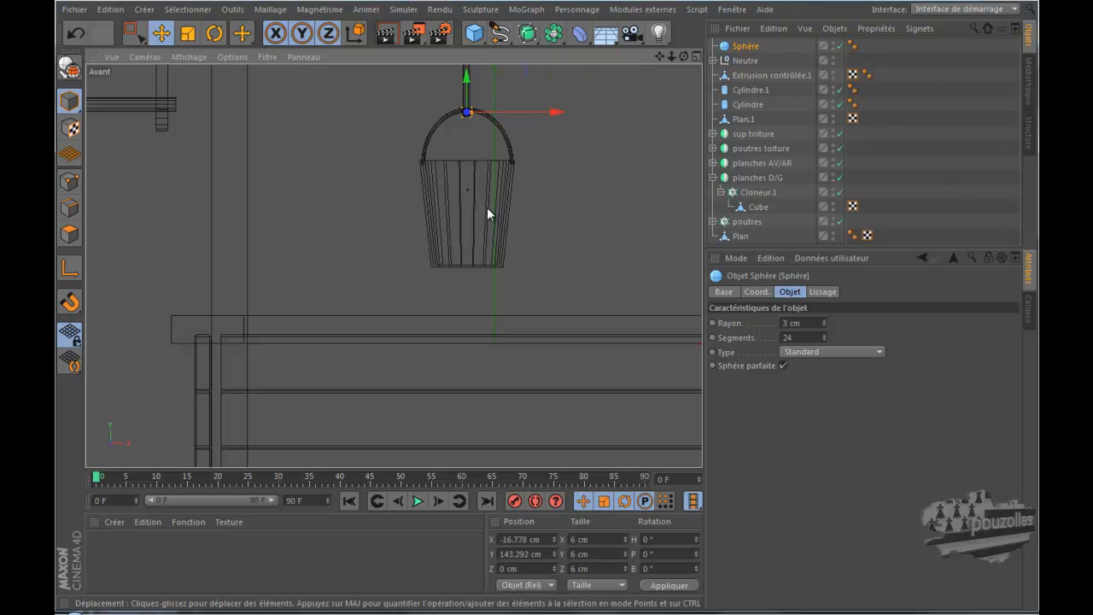
pyautogui.scroll(8, 450, 99)
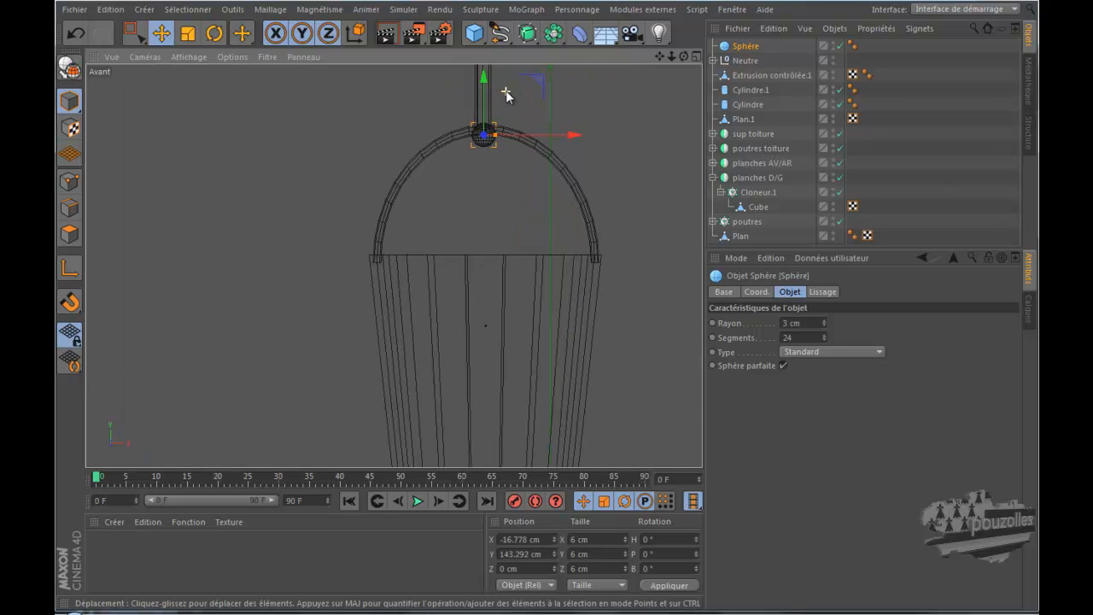
pyautogui.scroll(2, 506, 100)
pyautogui.scroll(2, 506, 108)
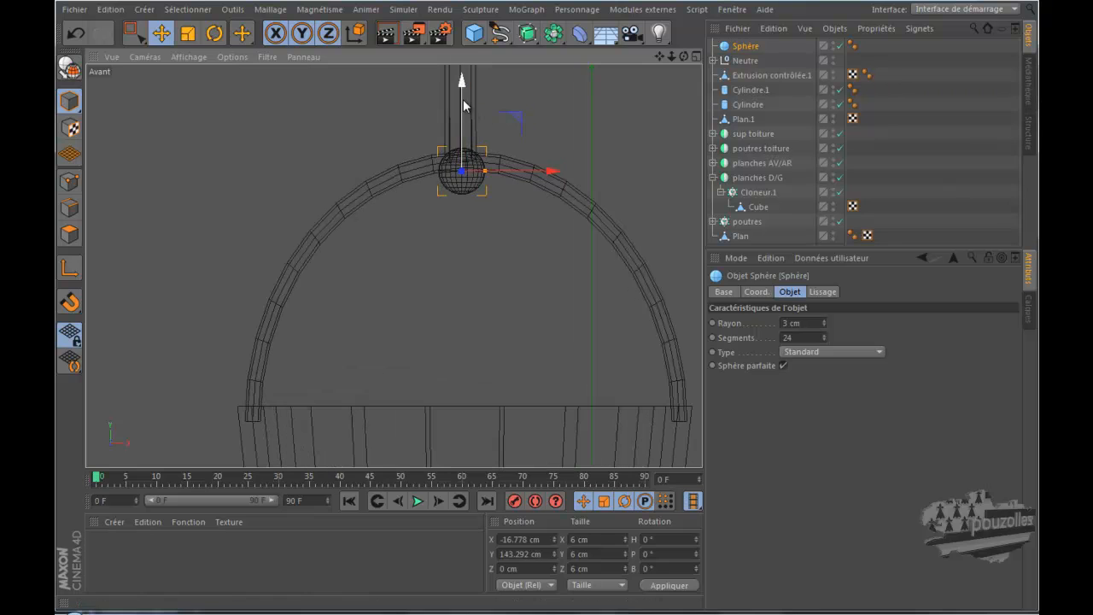
pyautogui.moveTo(460, 87); pyautogui.dragTo(461, 83)
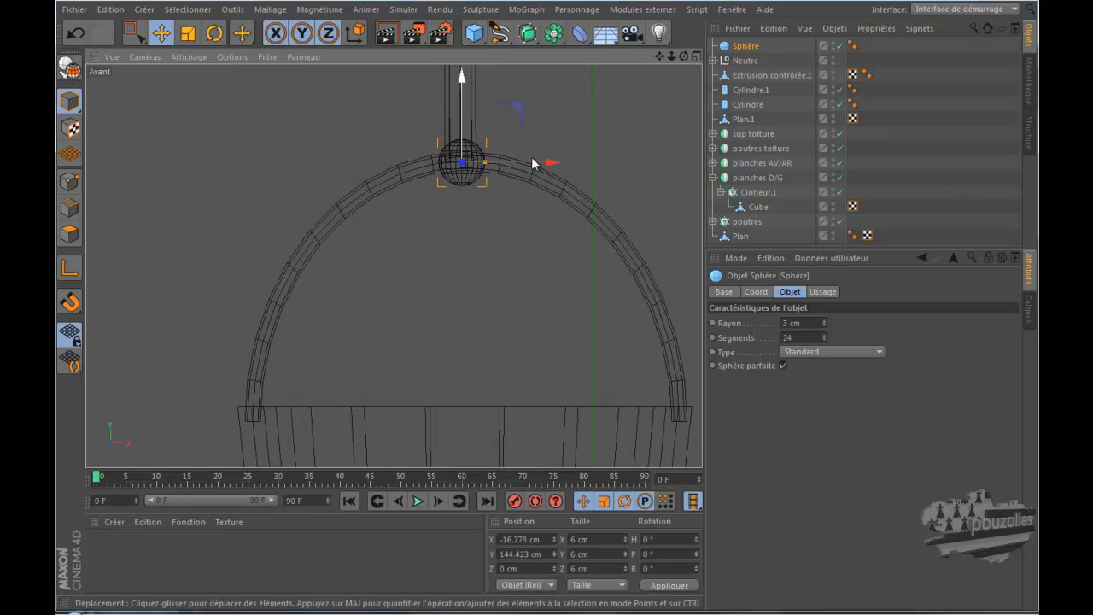
# Reduce the sphere's segments to 6.
pyautogui.doubleClick(814, 337)
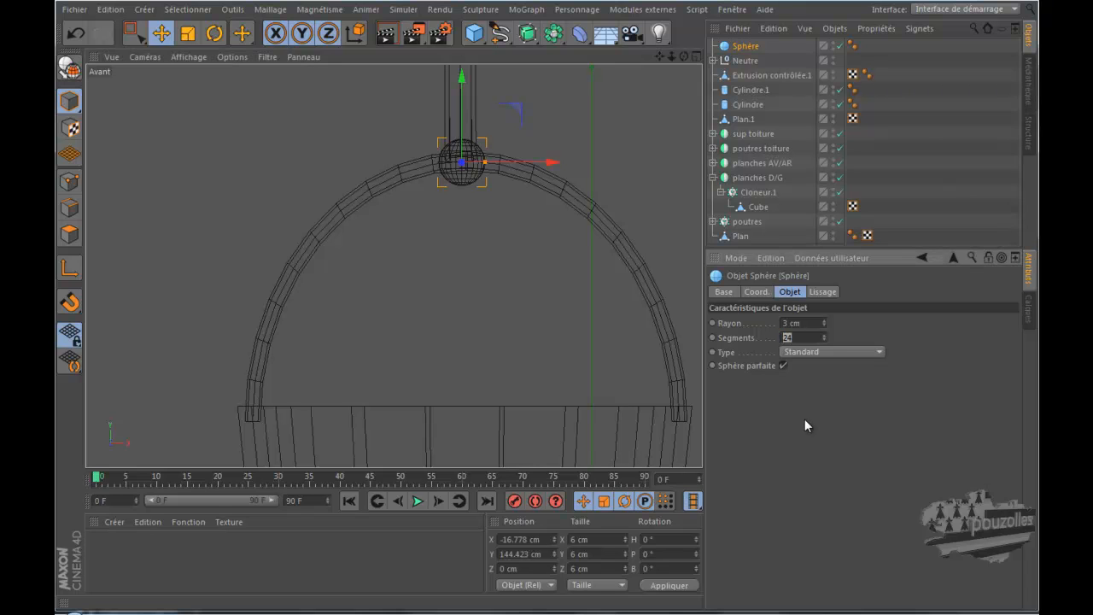
pyautogui.write('6')
pyautogui.press('Return')
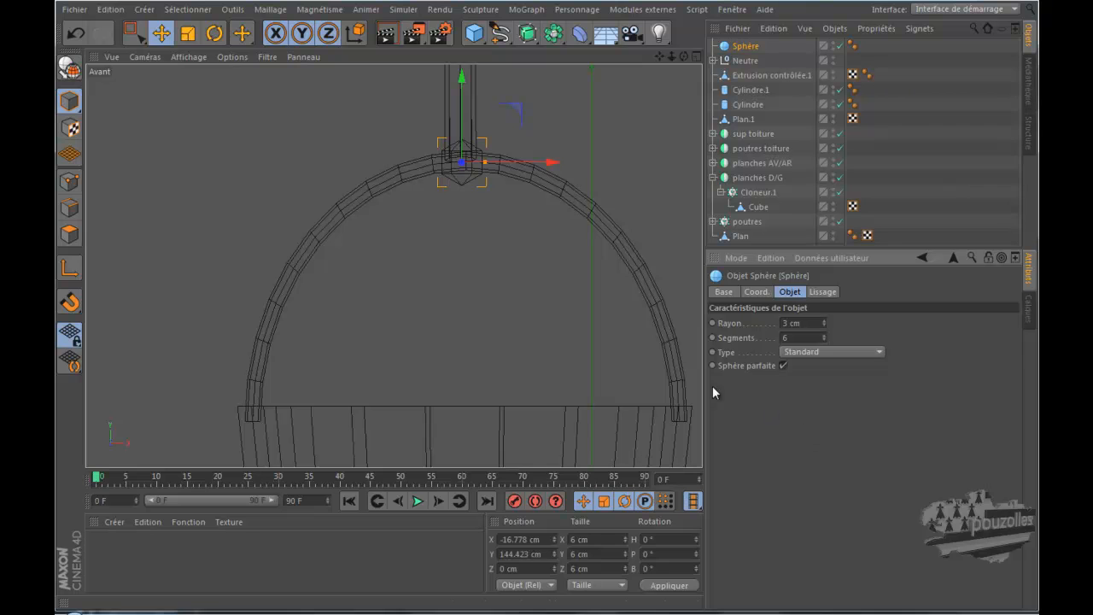
# Move the sphere in the right view to about Z -25.8 cm, aligning it with the hanging rope.
pyautogui.middleClick(417, 254)
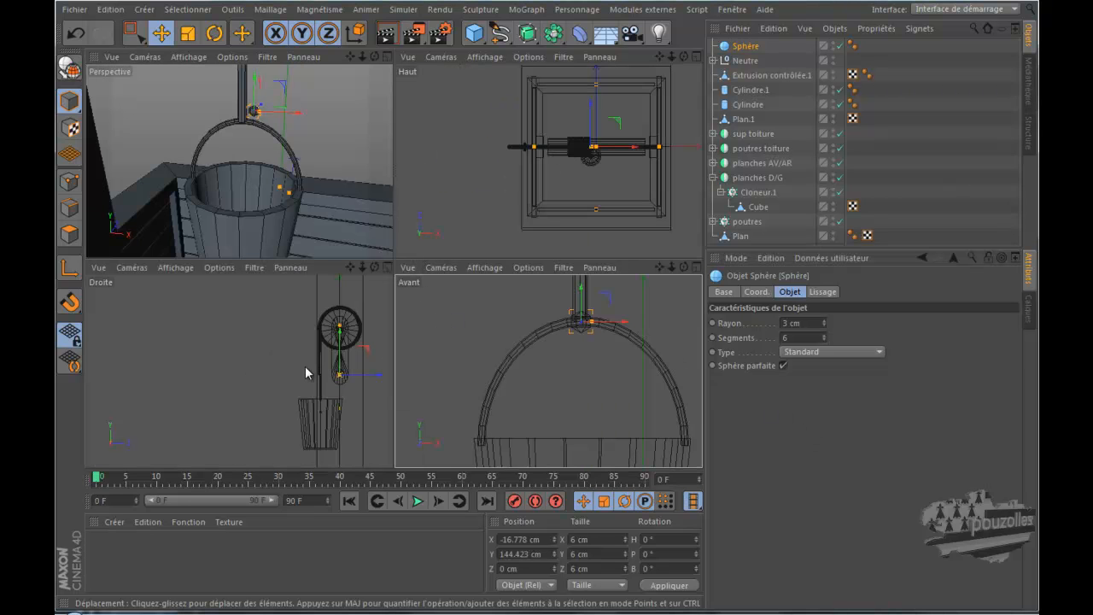
pyautogui.middleClick(268, 379)
pyautogui.scroll(3, 624, 273)
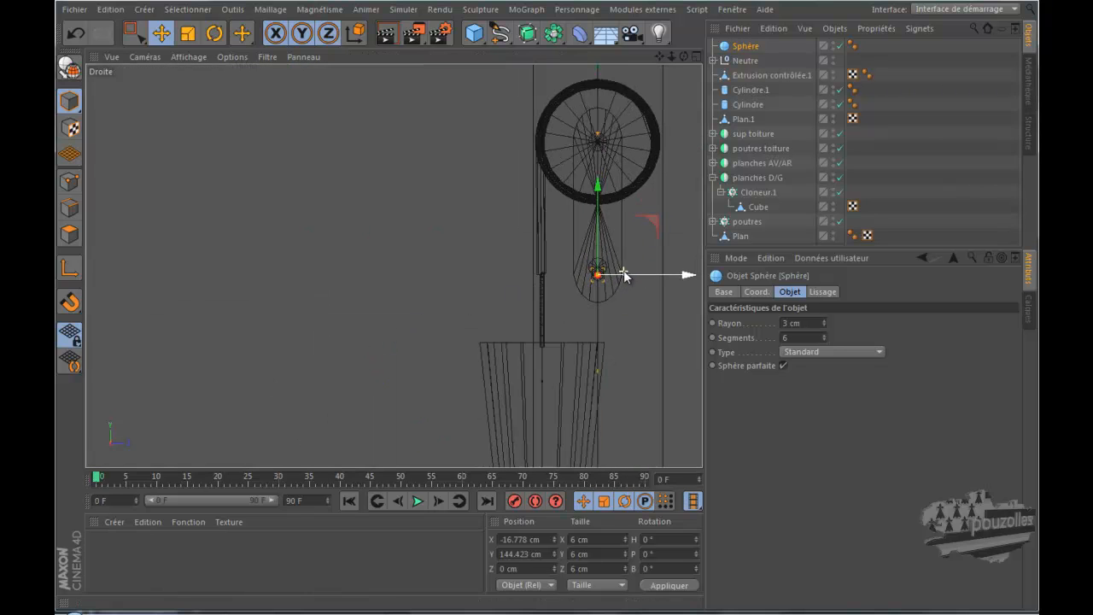
pyautogui.moveTo(694, 275); pyautogui.dragTo(629, 277)
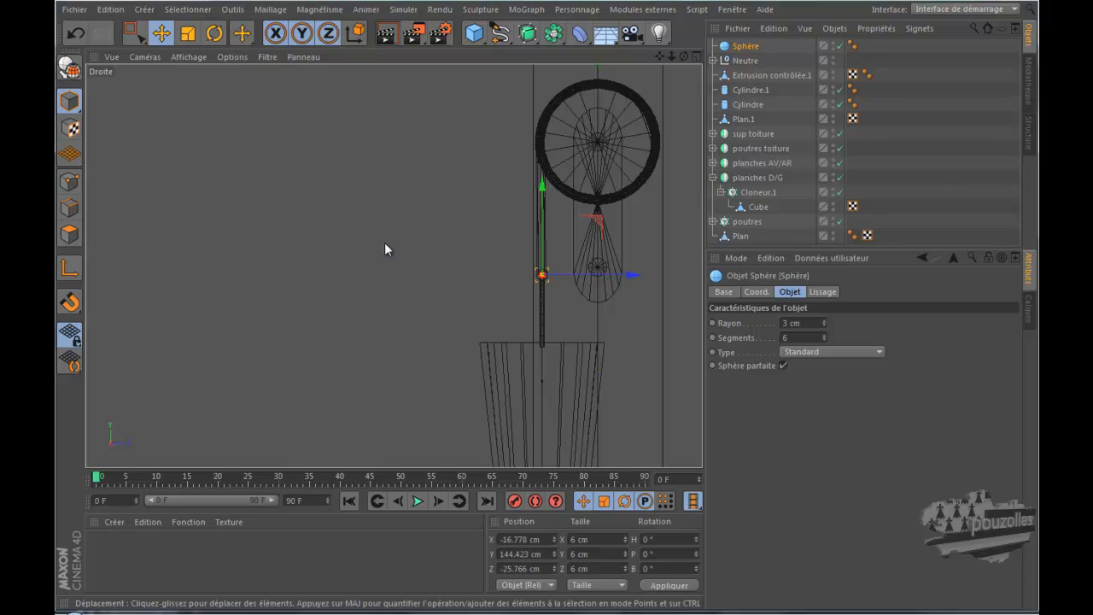
# Frame the whole well at an angle in the perspective view and render the active view.
pyautogui.middleClick(362, 233)
pyautogui.middleClick(360, 222)
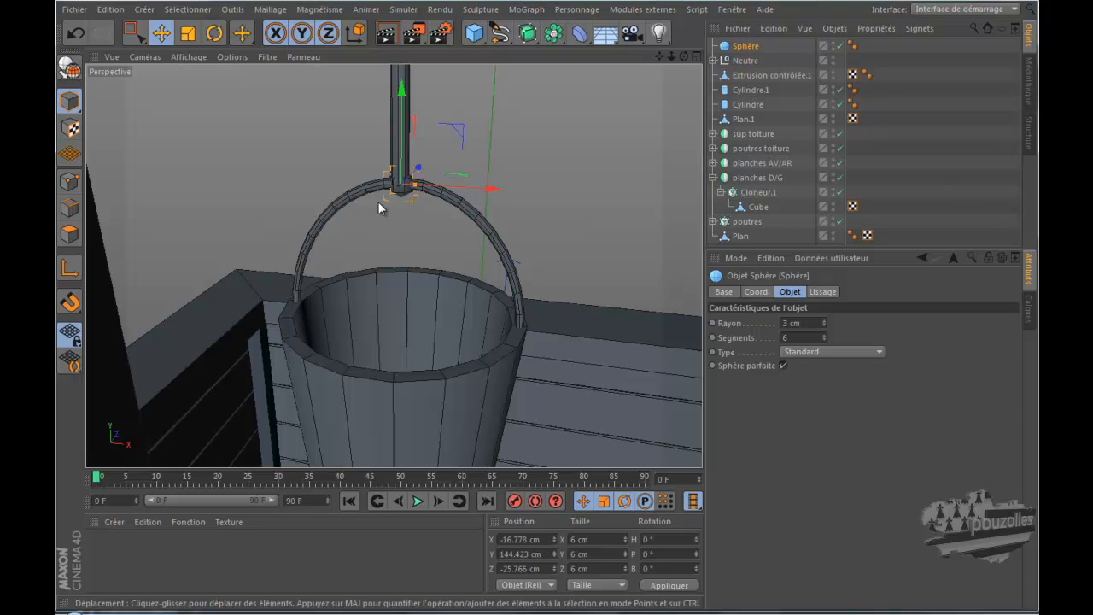
pyautogui.scroll(-5, 424, 226)
pyautogui.scroll(-8, 496, 225)
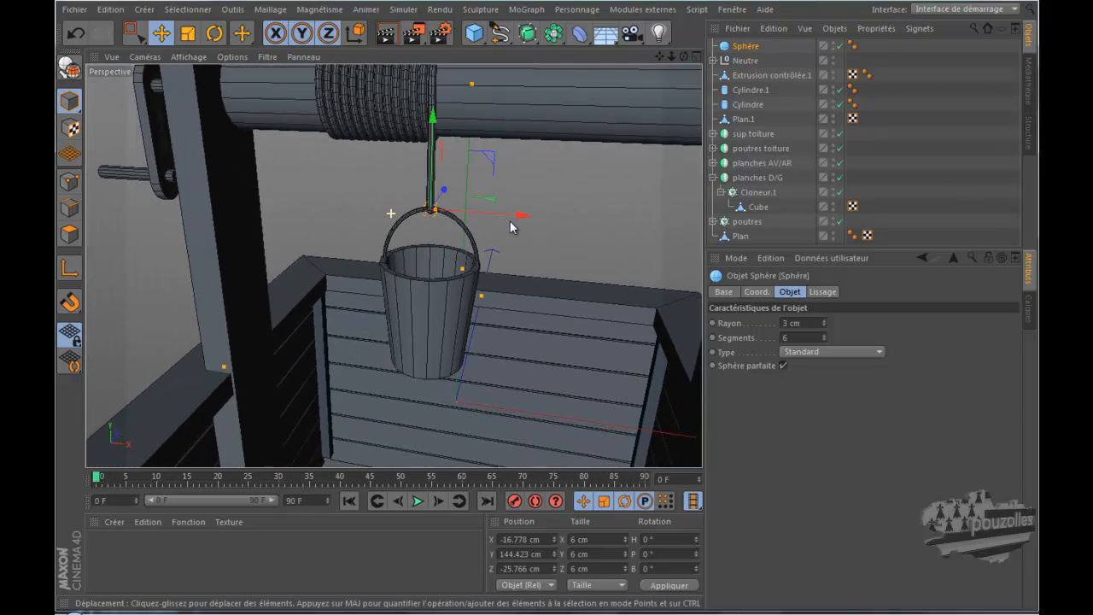
pyautogui.scroll(-8, 494, 239)
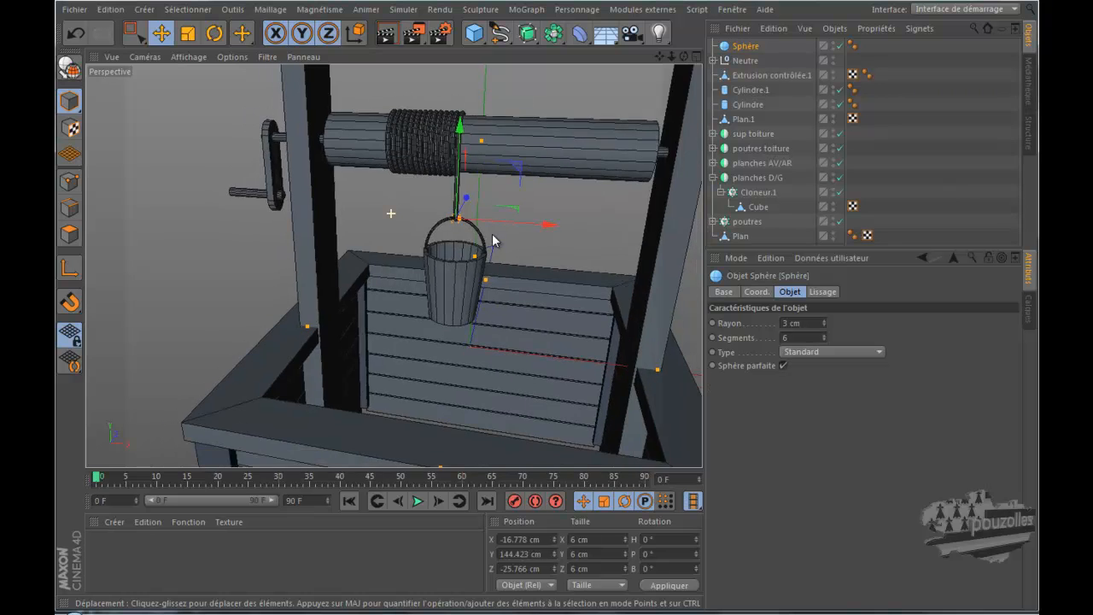
pyautogui.scroll(-3, 512, 220)
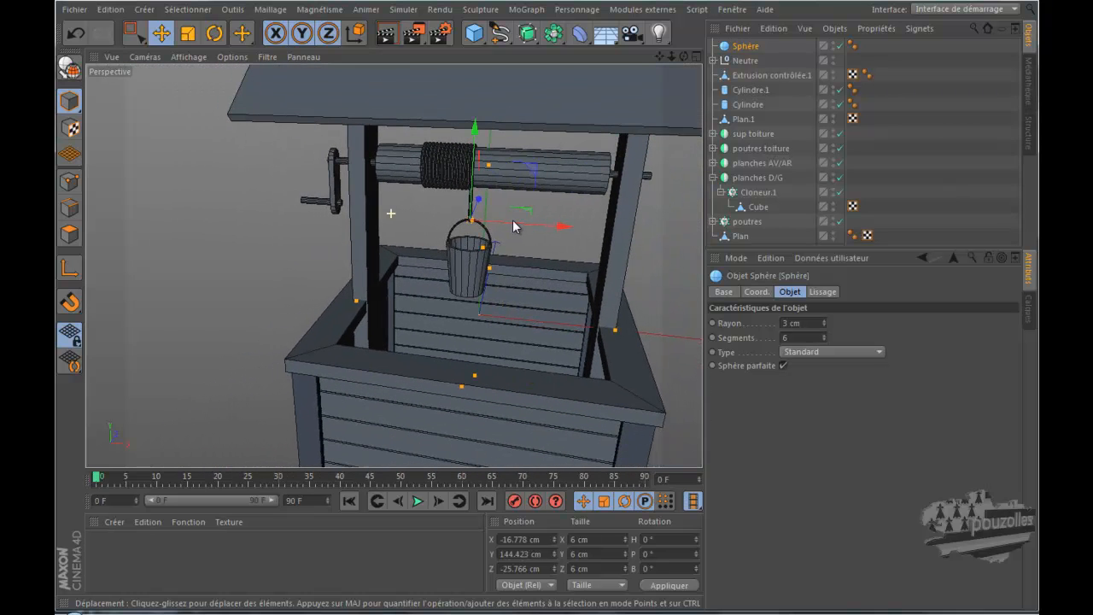
pyautogui.moveTo(660, 56); pyautogui.dragTo(599, 33)
pyautogui.scroll(-5, 598, 224)
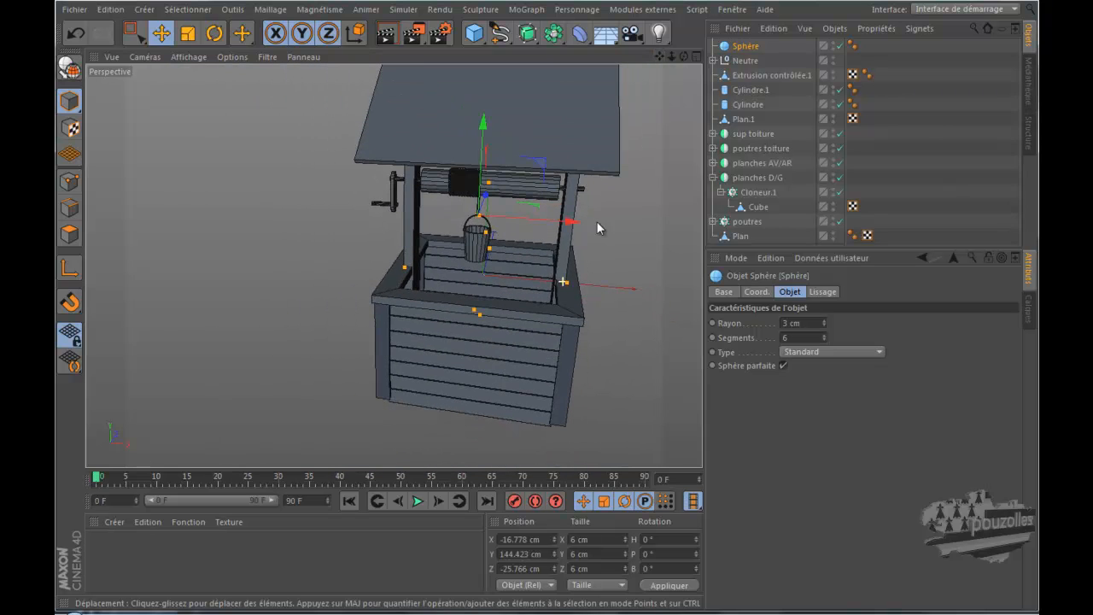
pyautogui.moveTo(659, 56); pyautogui.dragTo(569, 292)
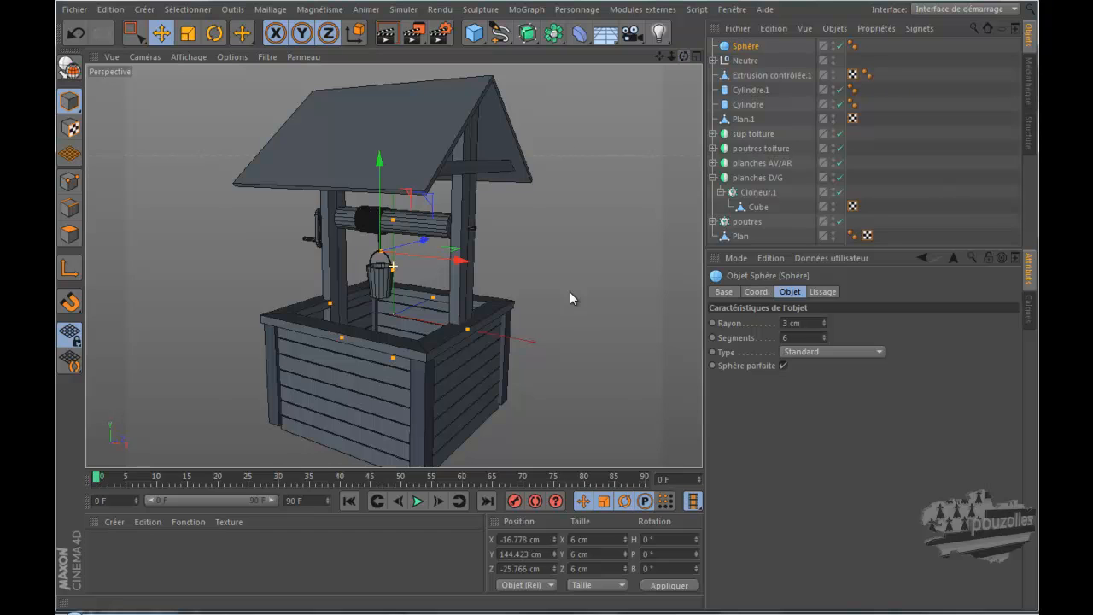
pyautogui.click(380, 34)
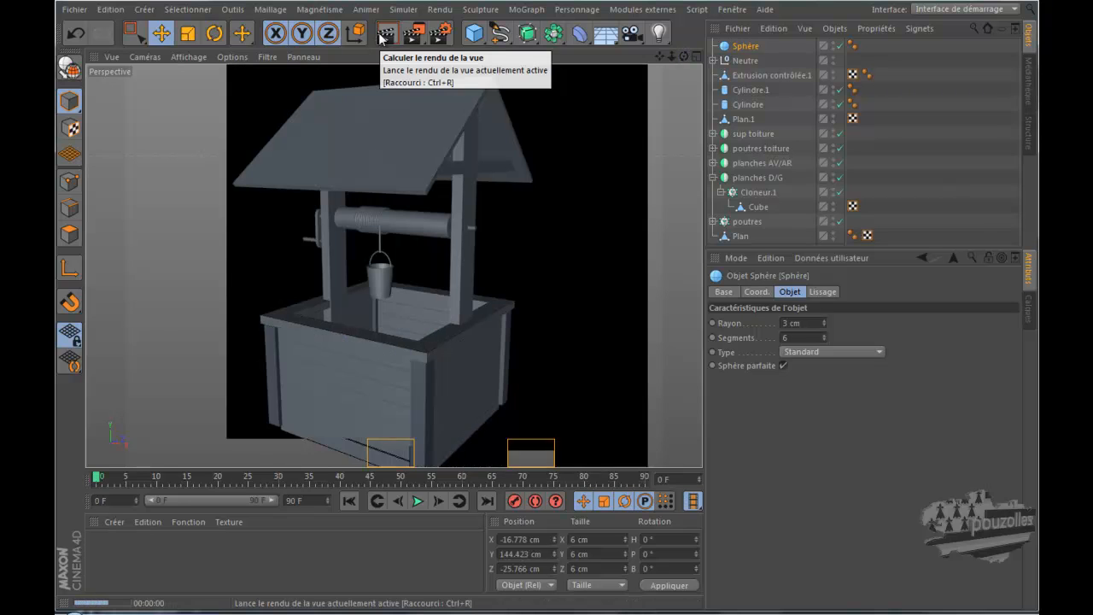